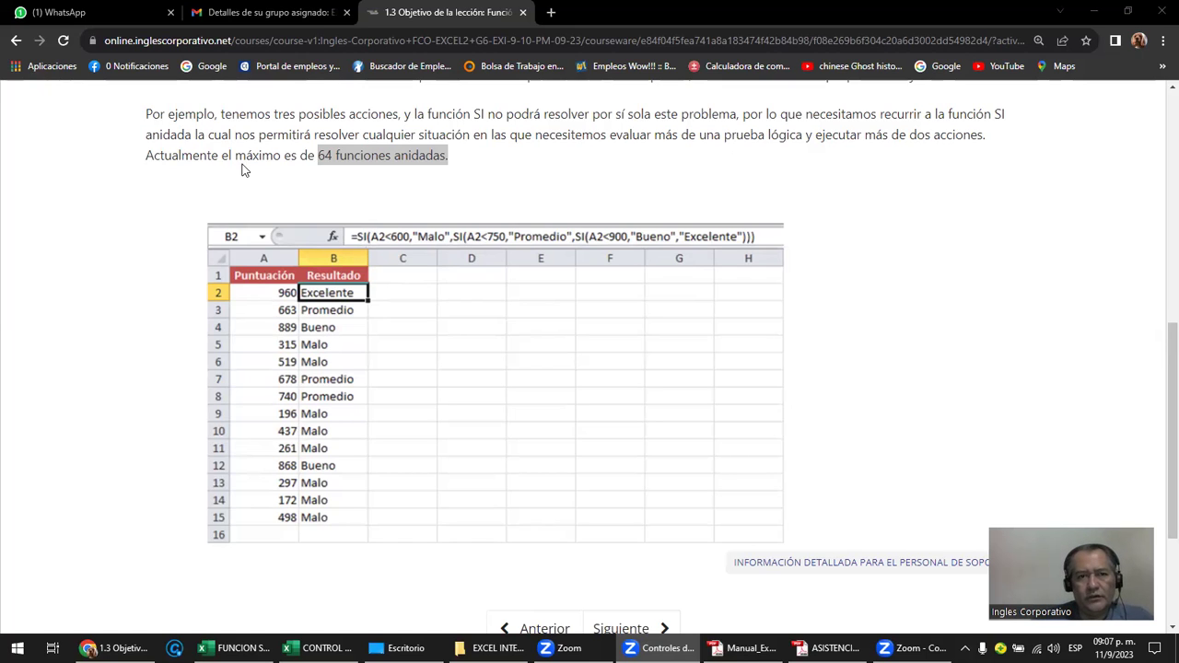
Step: Highlight the phrase '64 funciones anidadas' in the PDF
{"action": "left_click", "coordinate": [327, 175]}
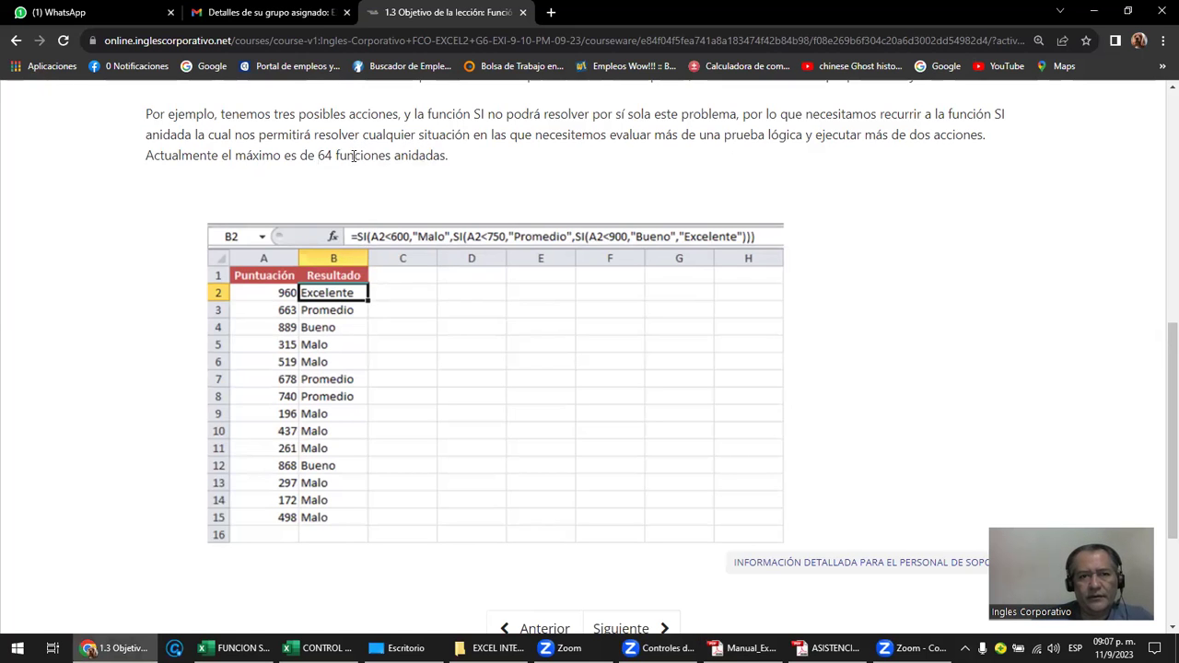
{"action": "left_click_drag", "start_coordinate": [318, 156], "coordinate": [449, 157]}
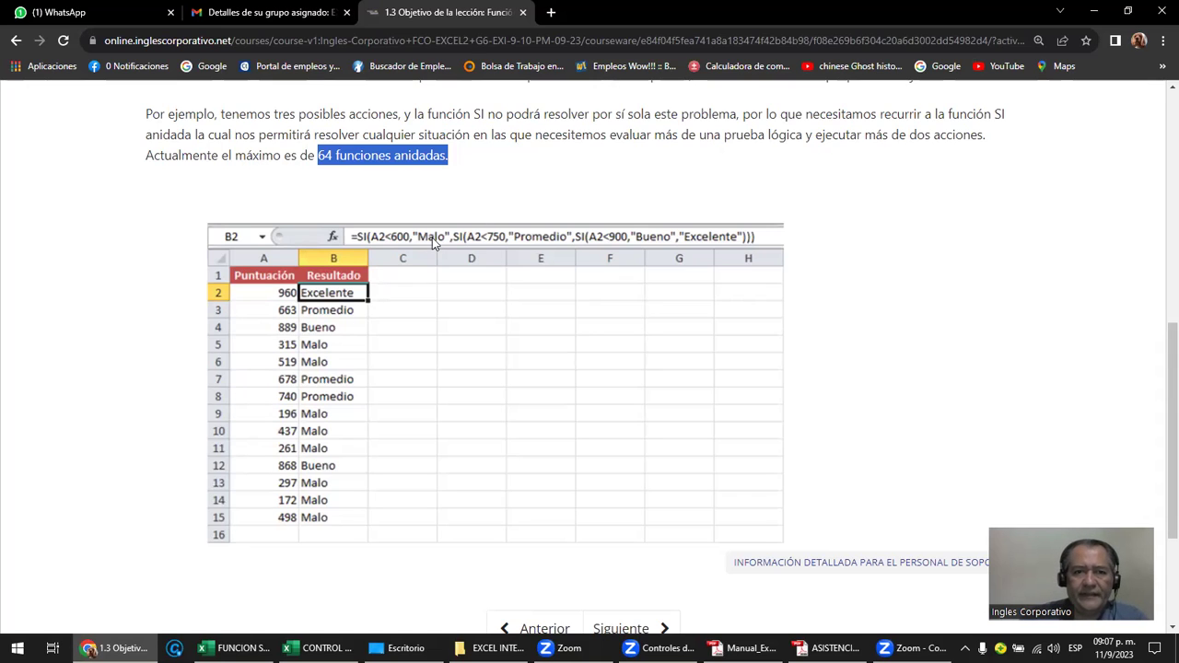
{"action": "left_click", "coordinate": [403, 217]}
{"action": "left_click_drag", "start_coordinate": [318, 155], "coordinate": [452, 161]}
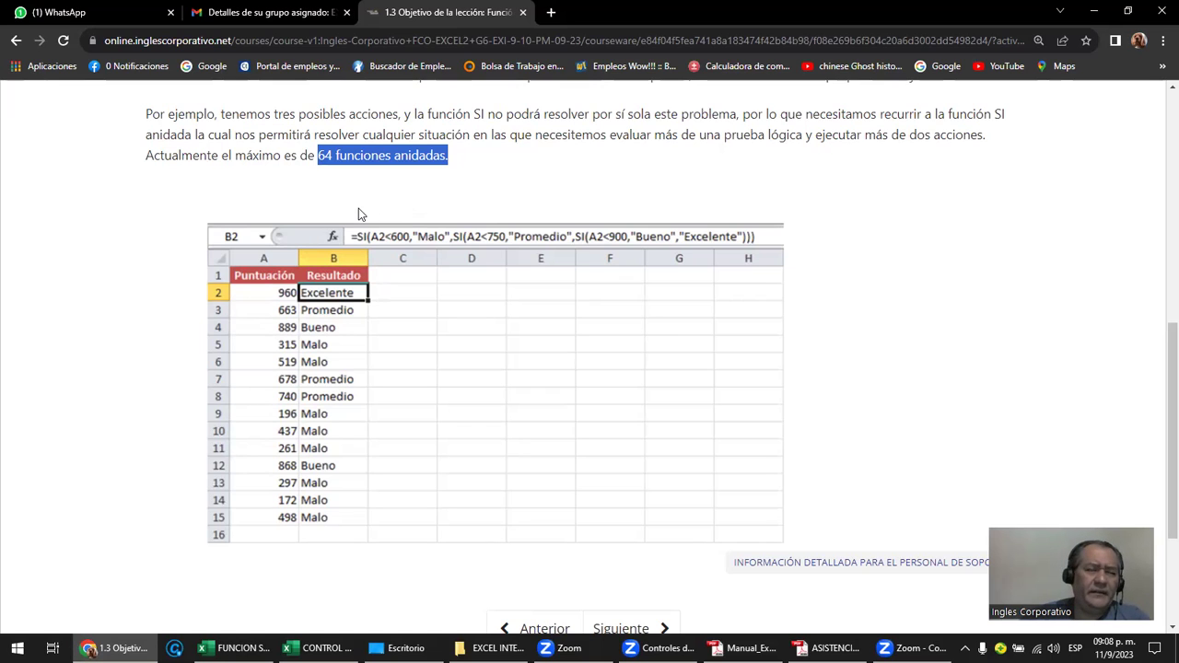
{"action": "left_click_drag", "start_coordinate": [318, 156], "coordinate": [449, 156]}
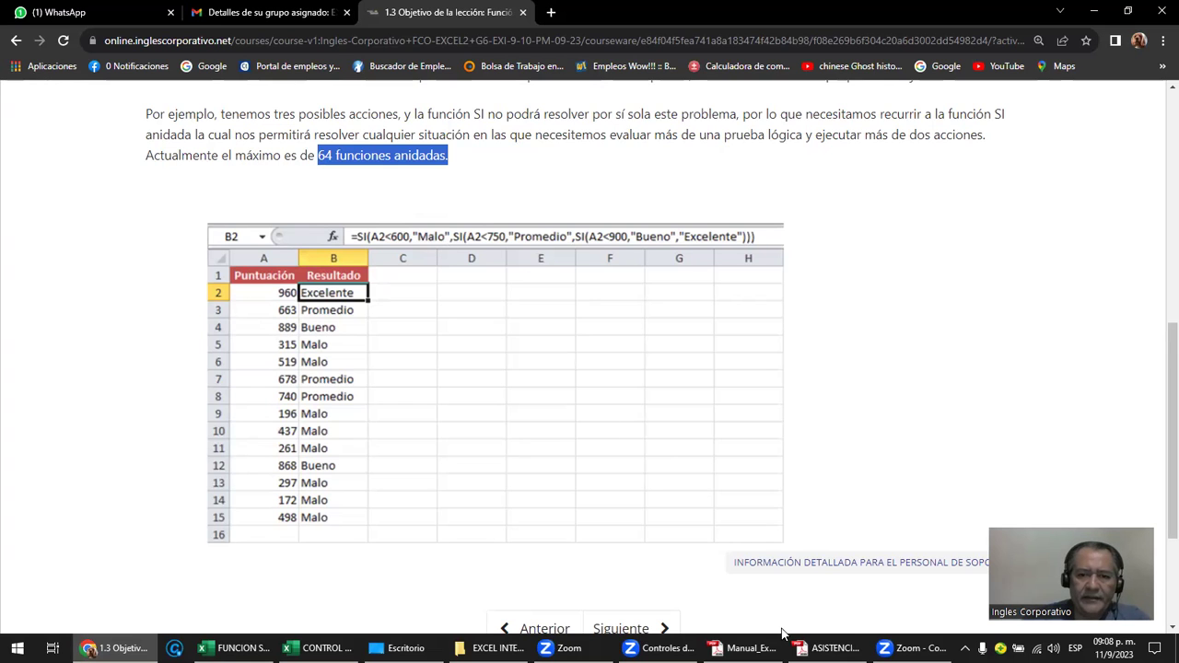
Step: Open the Excel manual PDF at its start and go to the 'Función Si anidada' section
{"action": "left_click", "coordinate": [748, 647]}
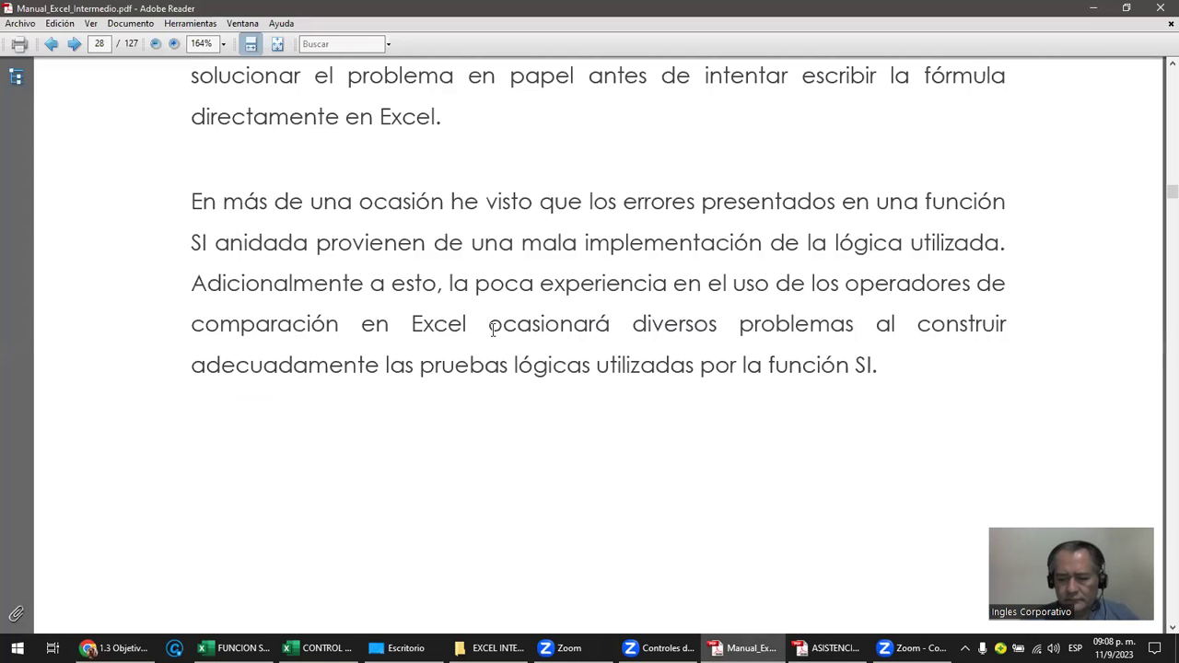
{"action": "key", "text": "Home"}
{"action": "scroll", "coordinate": [492, 331], "scroll_direction": "down", "scroll_amount": 5}
{"action": "scroll", "coordinate": [491, 332], "scroll_direction": "down", "scroll_amount": 5}
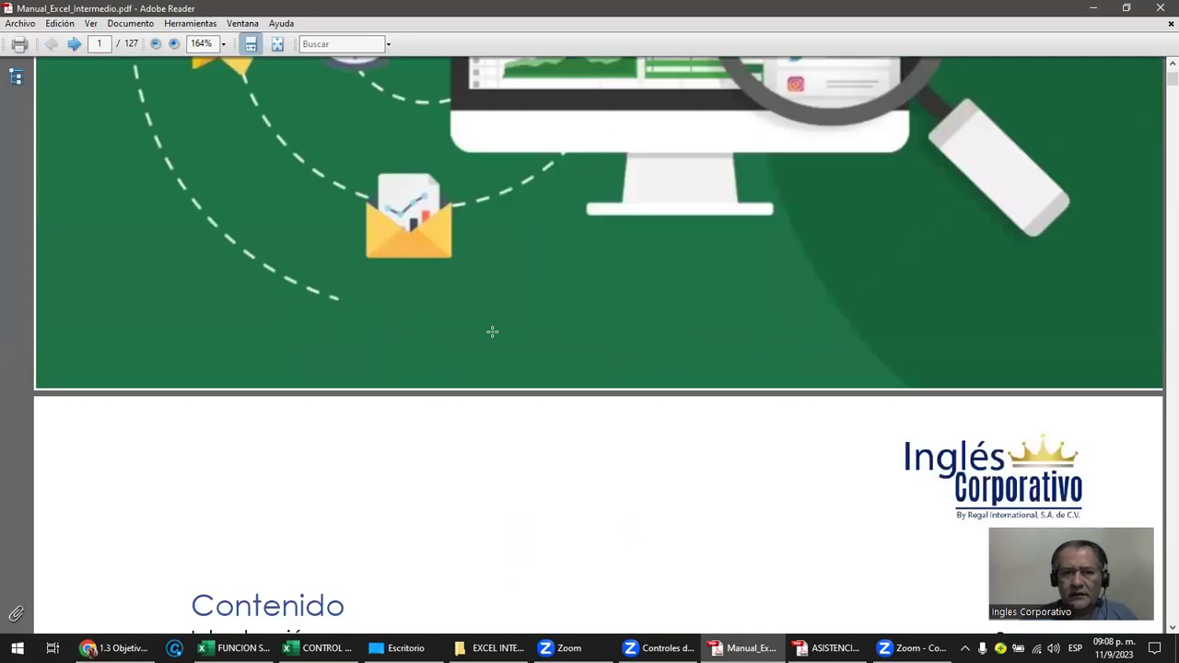
{"action": "scroll", "coordinate": [493, 334], "scroll_direction": "down", "scroll_amount": 5}
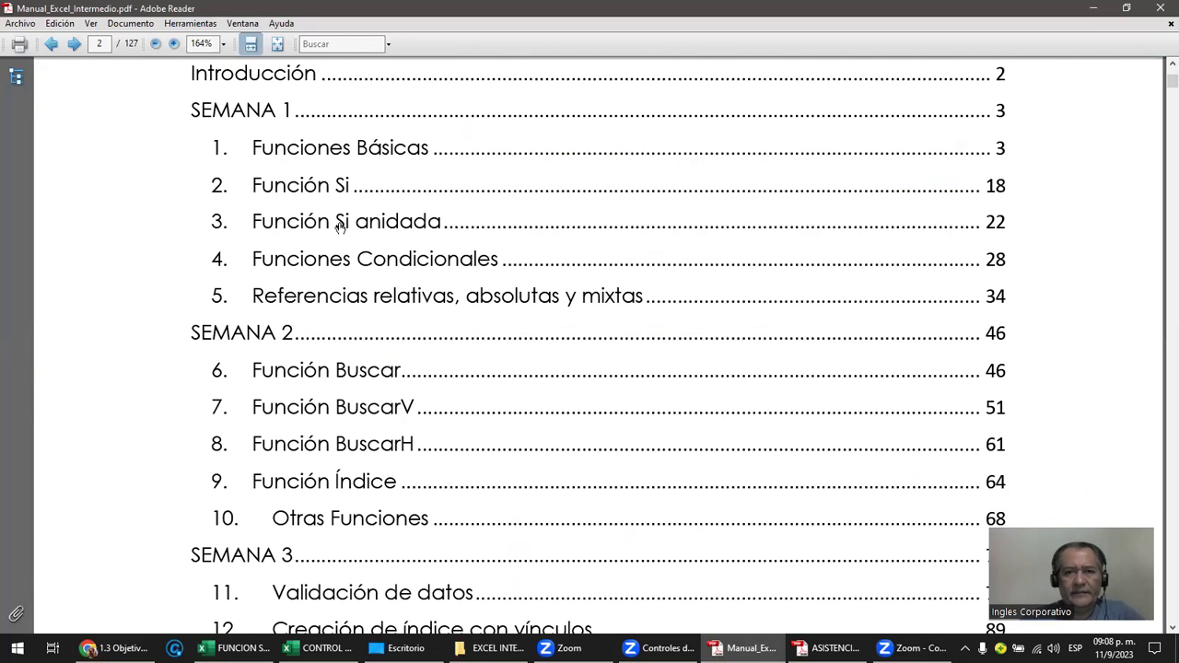
{"action": "left_click", "coordinate": [410, 230]}
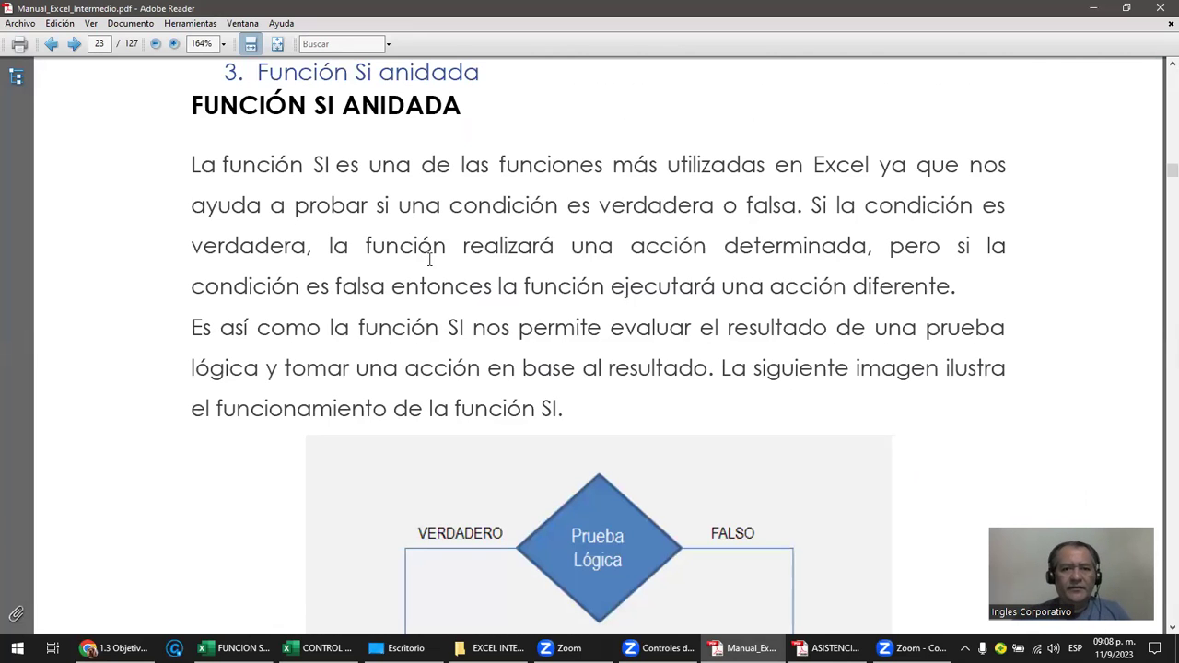
Step: Mark the condition and both results in the nested SI example
{"action": "scroll", "coordinate": [429, 260], "scroll_direction": "down", "scroll_amount": 2}
{"action": "scroll", "coordinate": [430, 258], "scroll_direction": "down", "scroll_amount": 1}
{"action": "scroll", "coordinate": [432, 256], "scroll_direction": "down", "scroll_amount": 1}
{"action": "scroll", "coordinate": [432, 256], "scroll_direction": "down", "scroll_amount": 1}
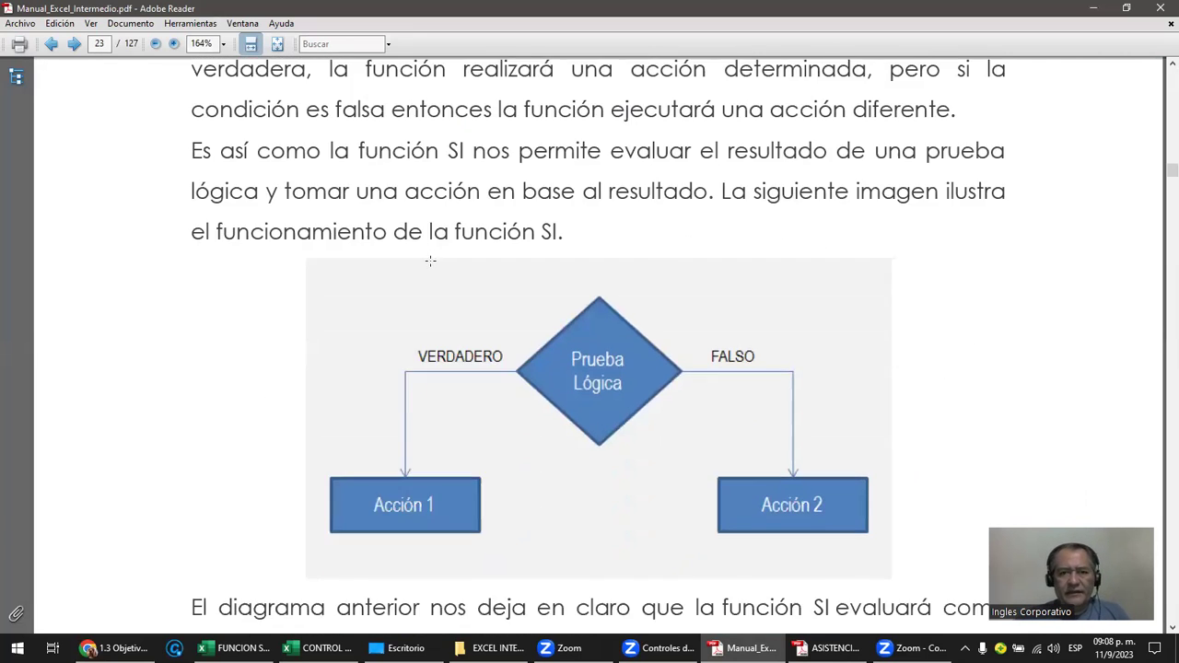
{"action": "scroll", "coordinate": [433, 262], "scroll_direction": "down", "scroll_amount": 5}
{"action": "scroll", "coordinate": [442, 272], "scroll_direction": "down", "scroll_amount": 7}
{"action": "scroll", "coordinate": [444, 274], "scroll_direction": "down", "scroll_amount": 6}
{"action": "scroll", "coordinate": [447, 280], "scroll_direction": "down", "scroll_amount": 10}
{"action": "scroll", "coordinate": [447, 280], "scroll_direction": "down", "scroll_amount": 1}
{"action": "scroll", "coordinate": [447, 279], "scroll_direction": "down", "scroll_amount": 7}
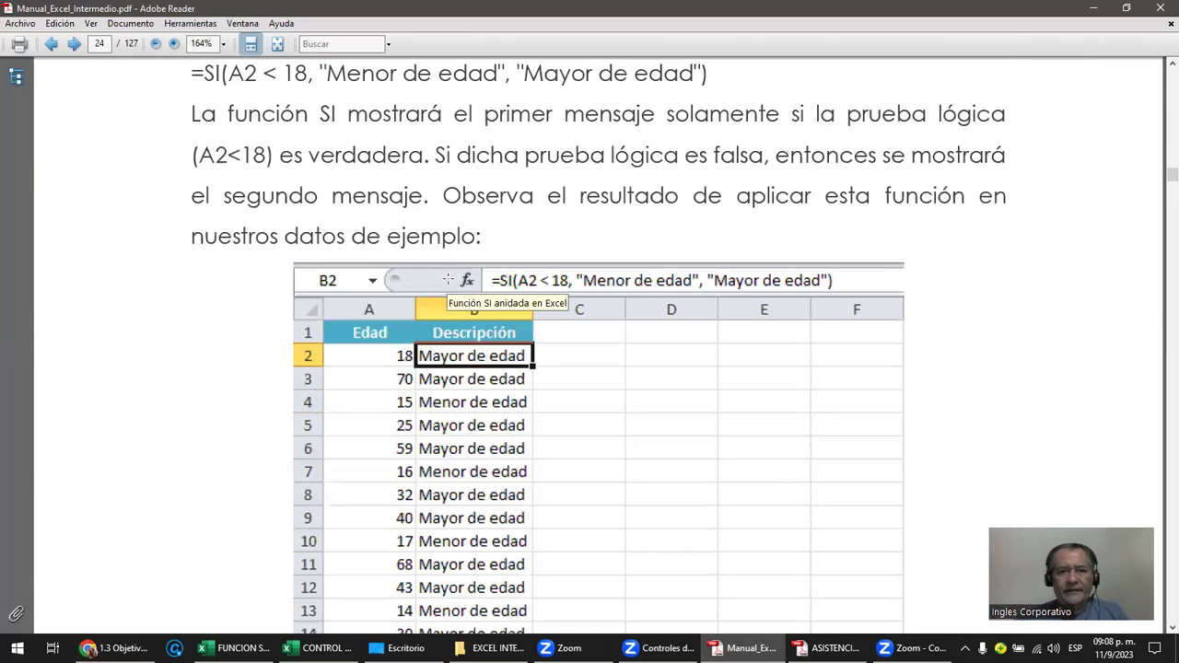
{"action": "scroll", "coordinate": [519, 309], "scroll_direction": "down", "scroll_amount": 1}
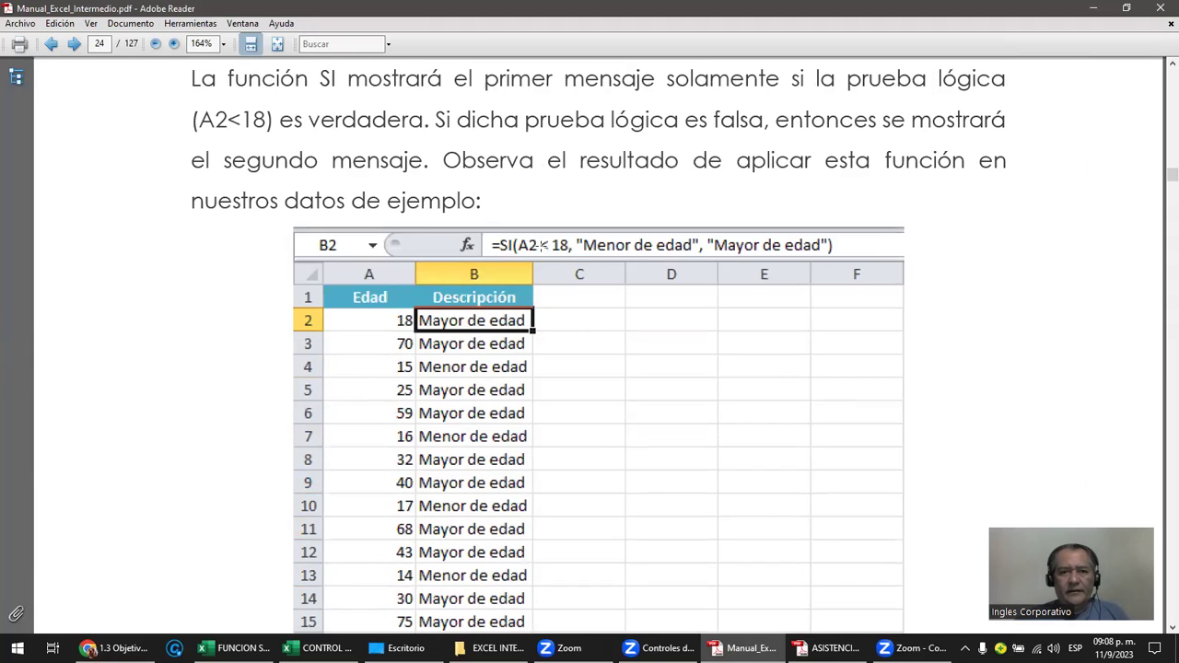
{"action": "left_click_drag", "start_coordinate": [539, 237], "coordinate": [699, 266]}
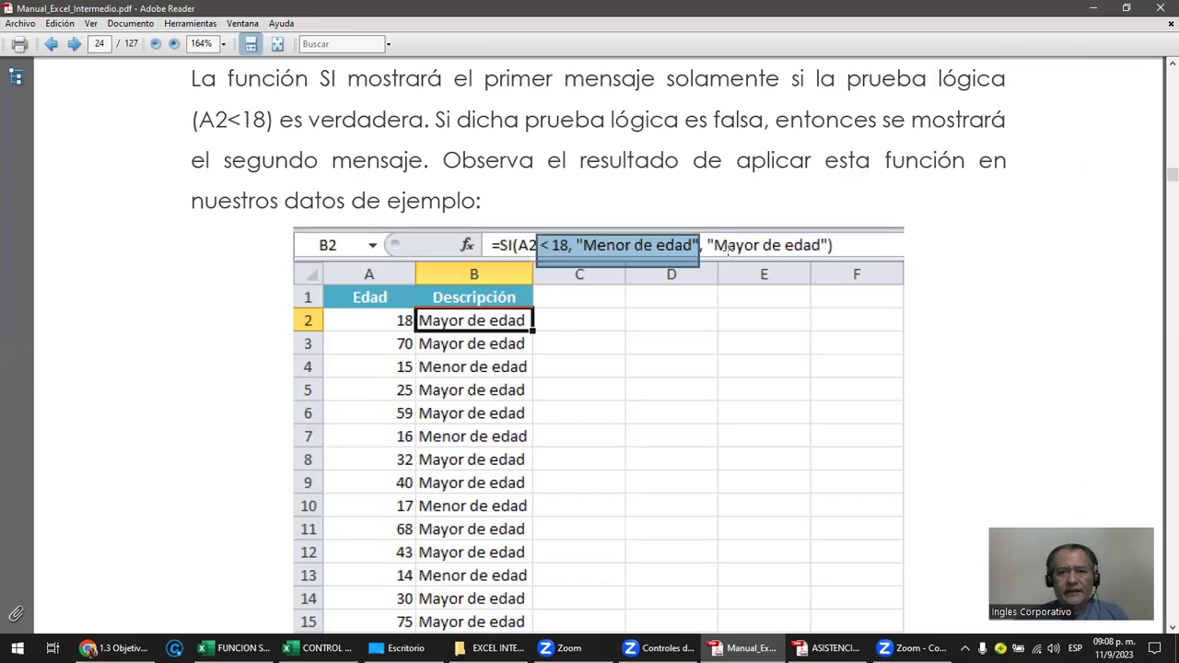
{"action": "left_click_drag", "start_coordinate": [711, 223], "coordinate": [838, 278]}
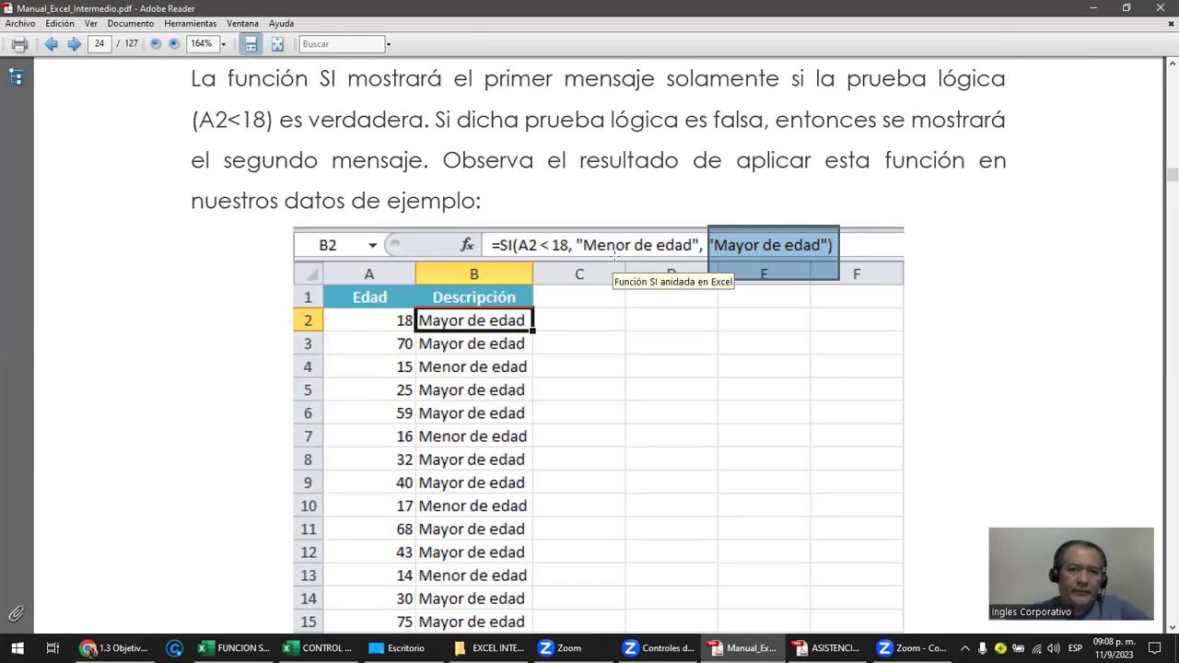
Step: Scroll down to the nested SI flowchart on page 25
{"action": "scroll", "coordinate": [615, 267], "scroll_direction": "down", "scroll_amount": 3}
{"action": "scroll", "coordinate": [615, 277], "scroll_direction": "down", "scroll_amount": 5}
{"action": "scroll", "coordinate": [614, 276], "scroll_direction": "down", "scroll_amount": 1}
{"action": "scroll", "coordinate": [614, 276], "scroll_direction": "down", "scroll_amount": 6}
{"action": "scroll", "coordinate": [614, 276], "scroll_direction": "down", "scroll_amount": 5}
{"action": "scroll", "coordinate": [615, 276], "scroll_direction": "down", "scroll_amount": 4}
{"action": "scroll", "coordinate": [611, 273], "scroll_direction": "down", "scroll_amount": 1}
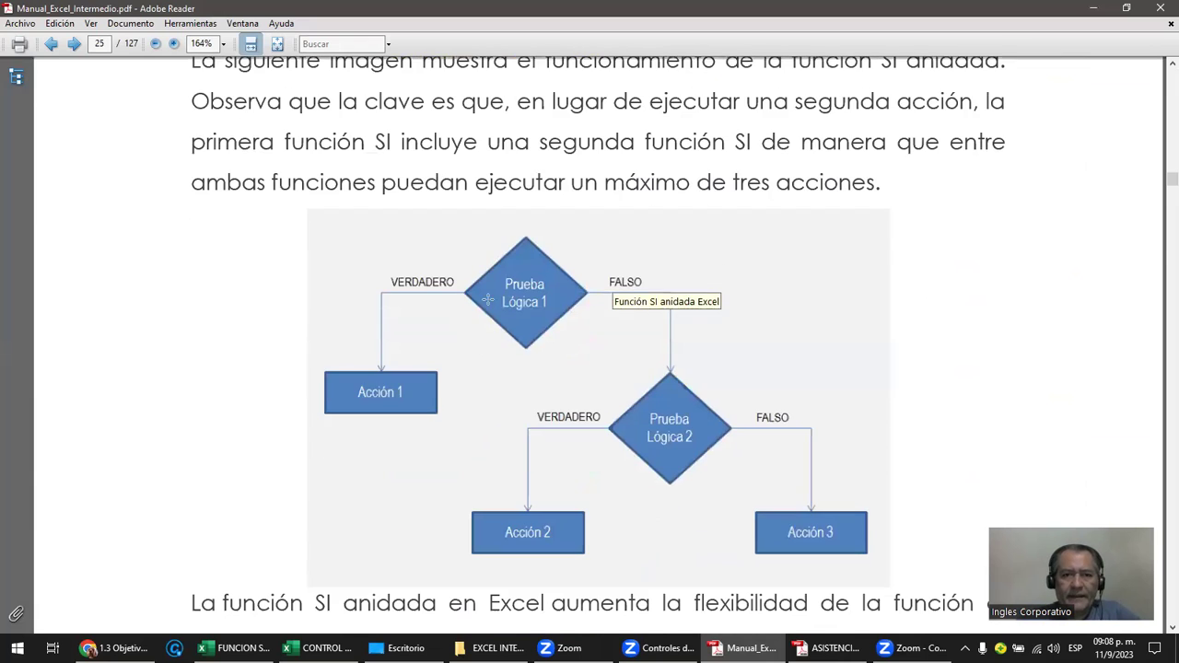
{"action": "scroll", "coordinate": [506, 302], "scroll_direction": "down", "scroll_amount": 1}
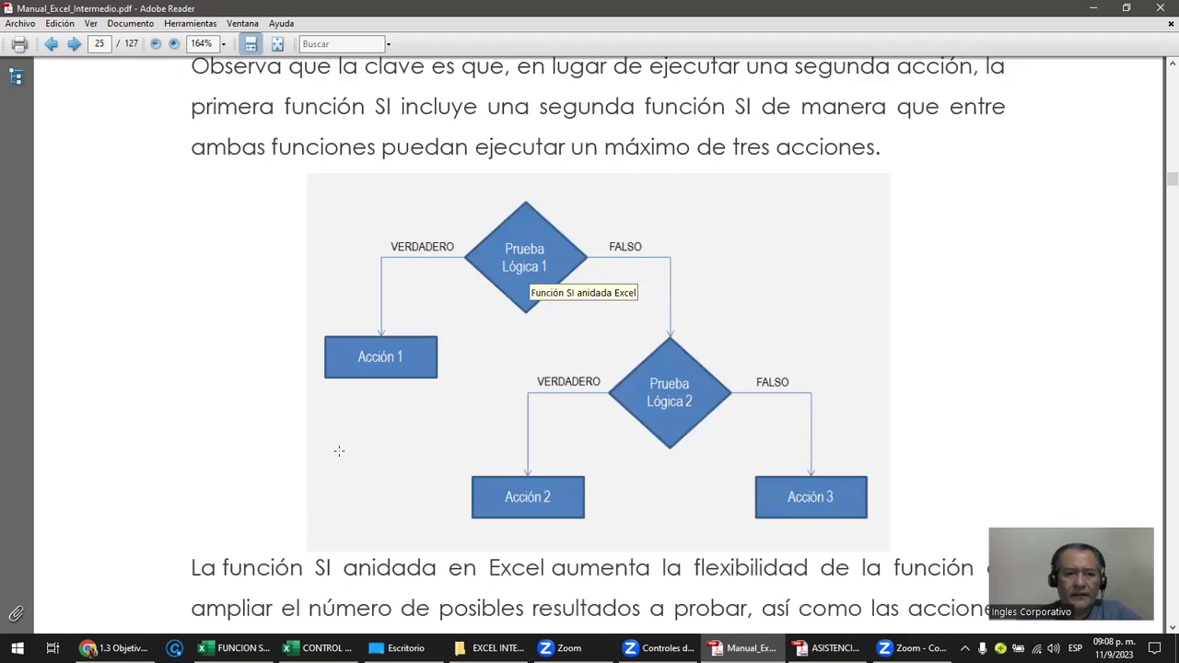
Step: Return to the FUNCION SI ANIDADA workbook and check the formula in cell E17
{"action": "left_click", "coordinate": [234, 647]}
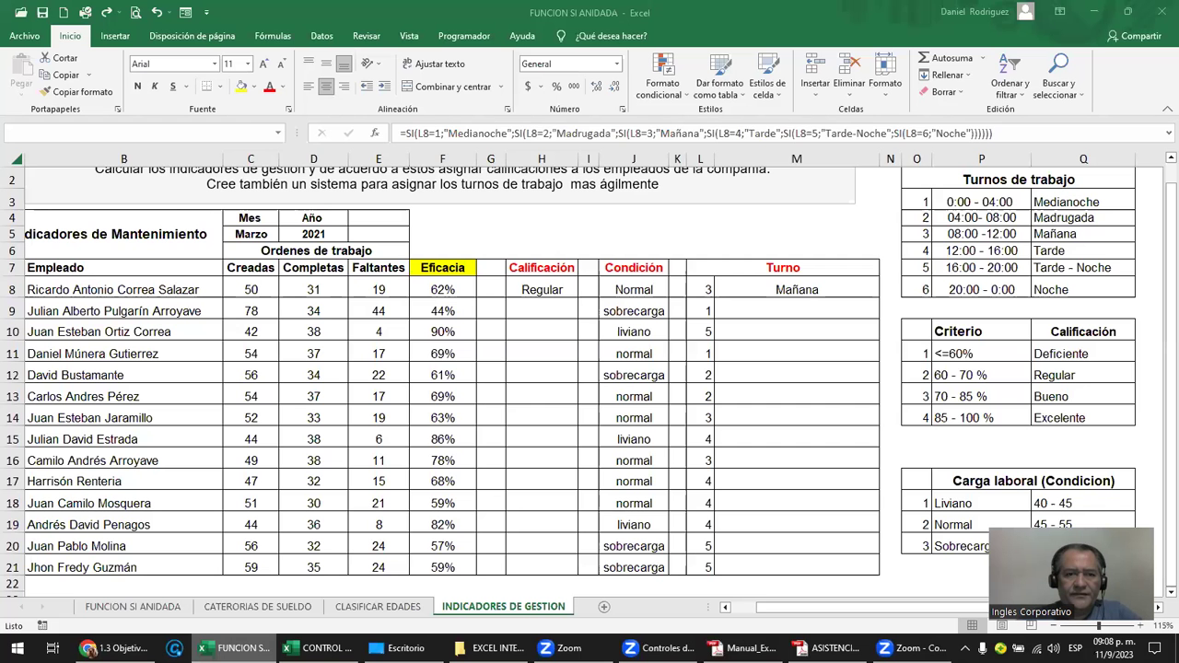
{"action": "left_click", "coordinate": [382, 481]}
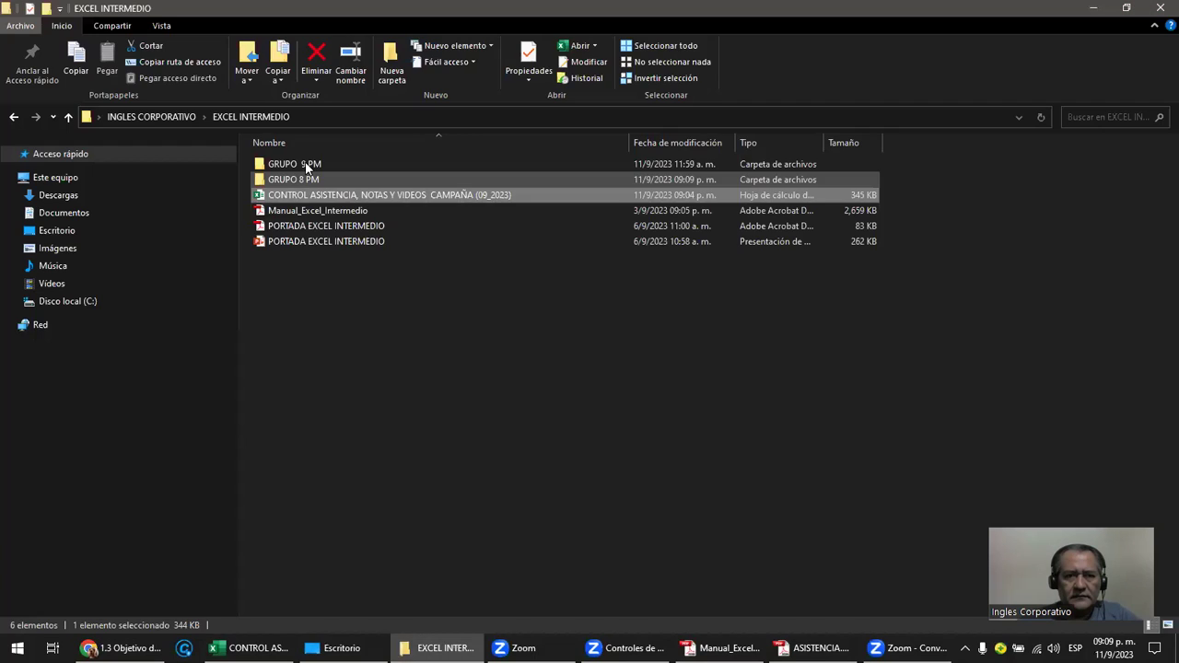
Step: Open the FUNCION SI ANIDADA workbook from the GRUPO 9 PM folder
{"action": "left_click", "coordinate": [308, 167]}
{"action": "double_click", "coordinate": [308, 166]}
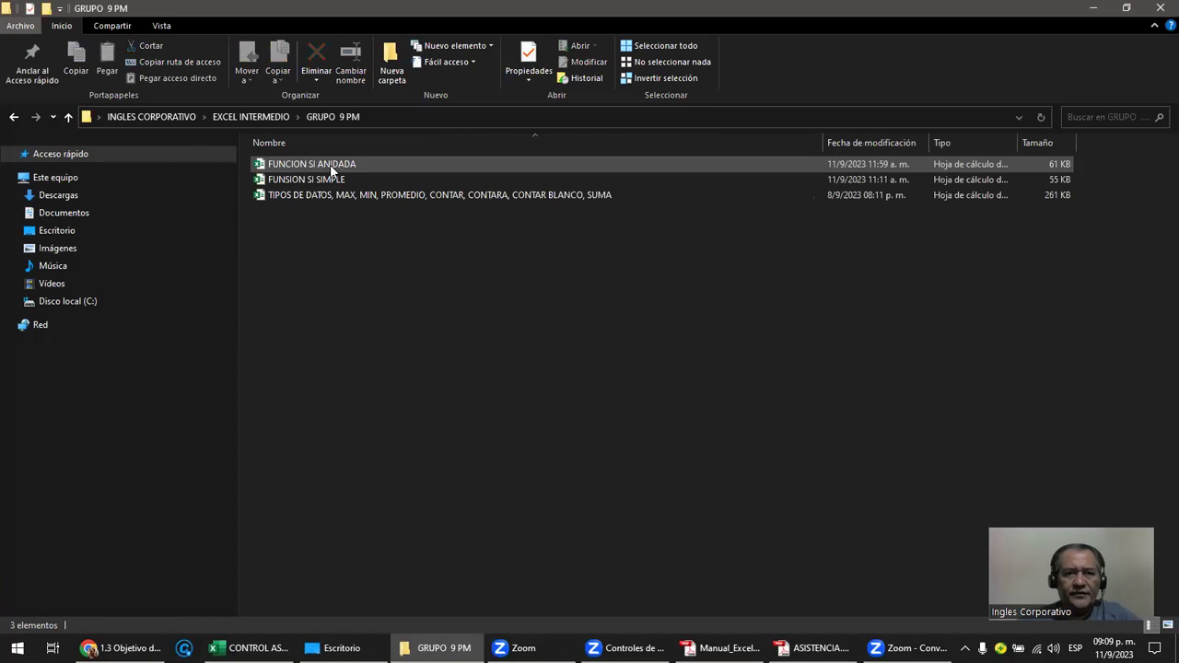
{"action": "left_click", "coordinate": [332, 168]}
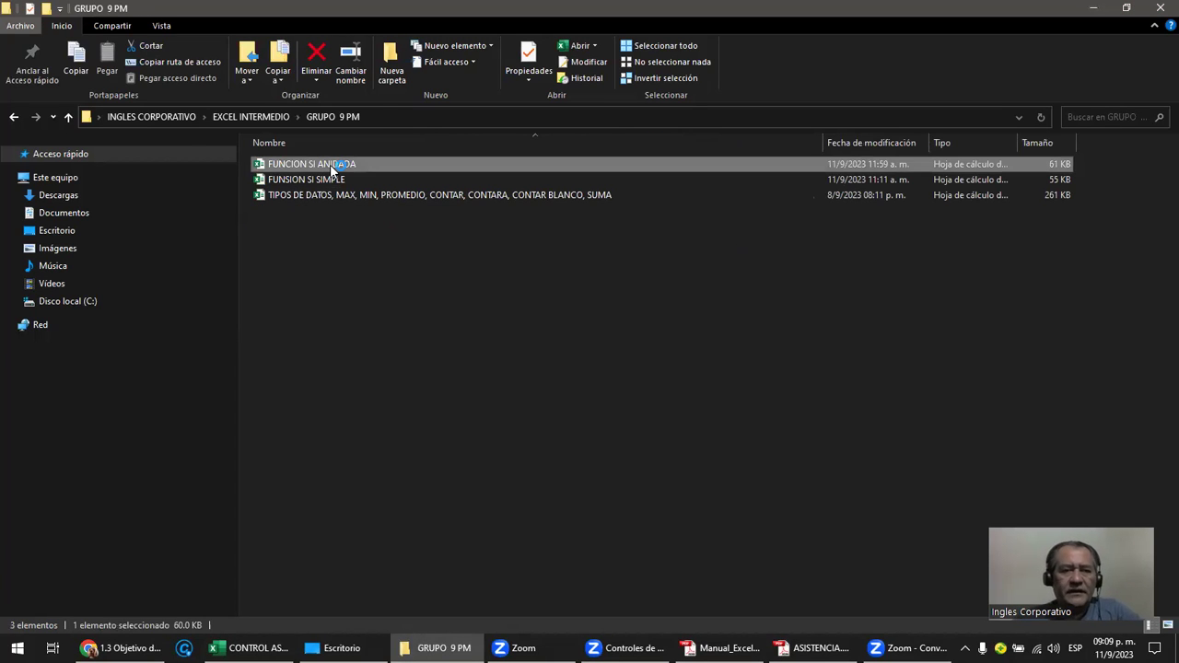
{"action": "double_click", "coordinate": [332, 168]}
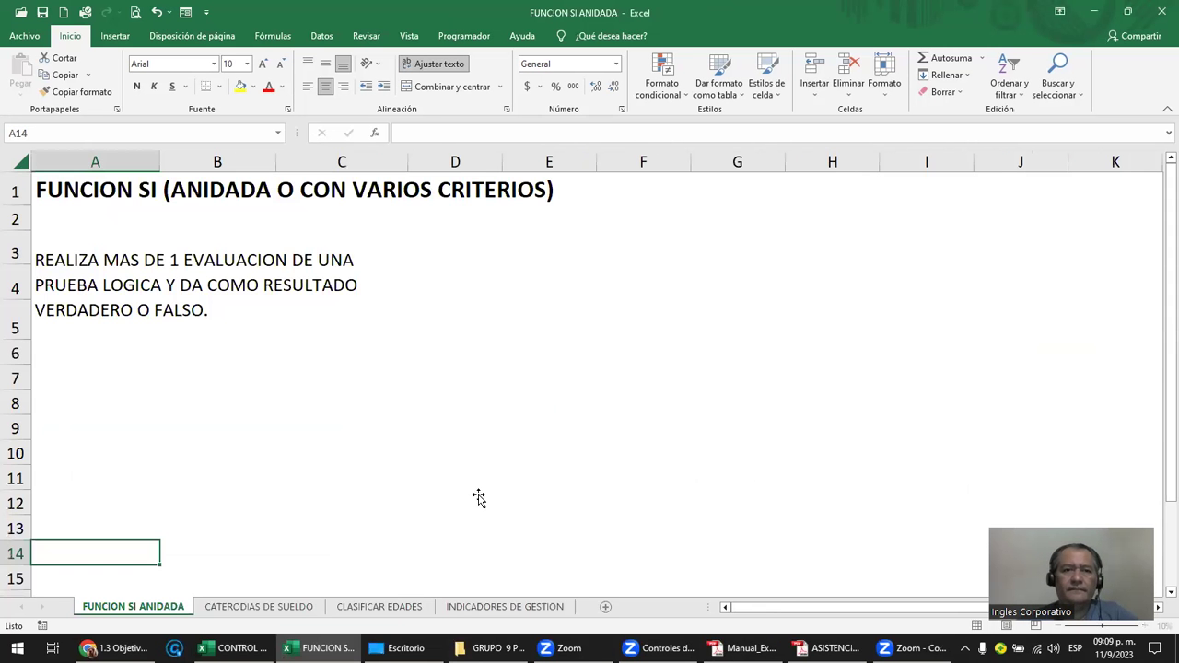
Step: Review the description text in merged cell A3
{"action": "left_click", "coordinate": [372, 343]}
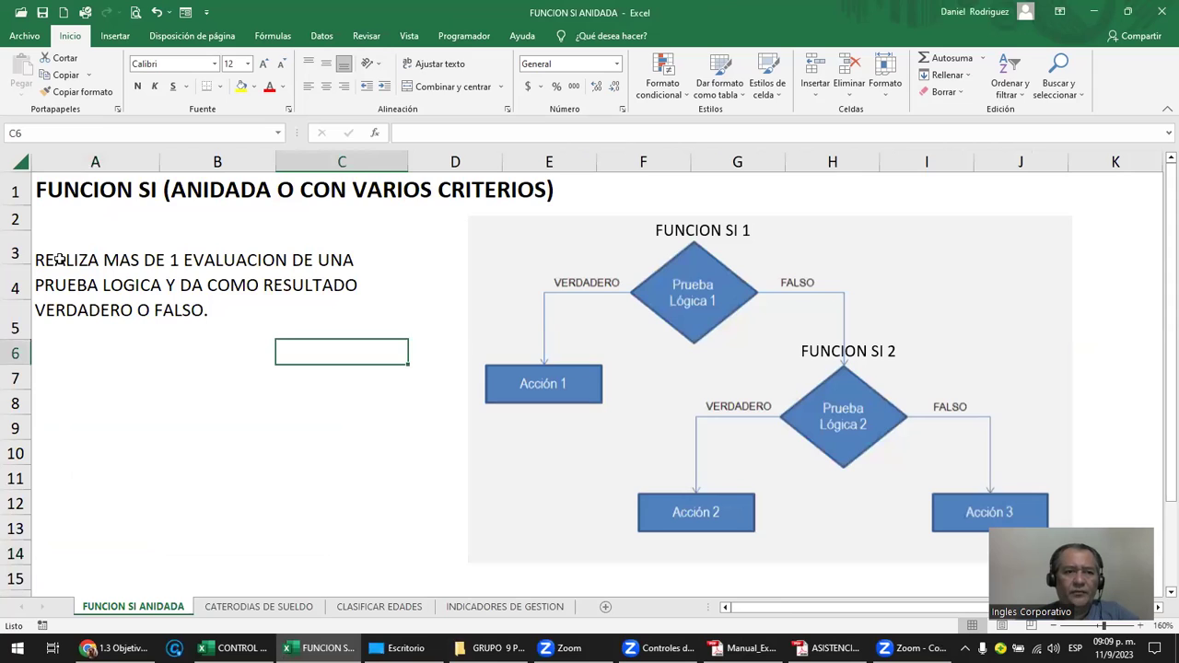
{"action": "left_click", "coordinate": [58, 259]}
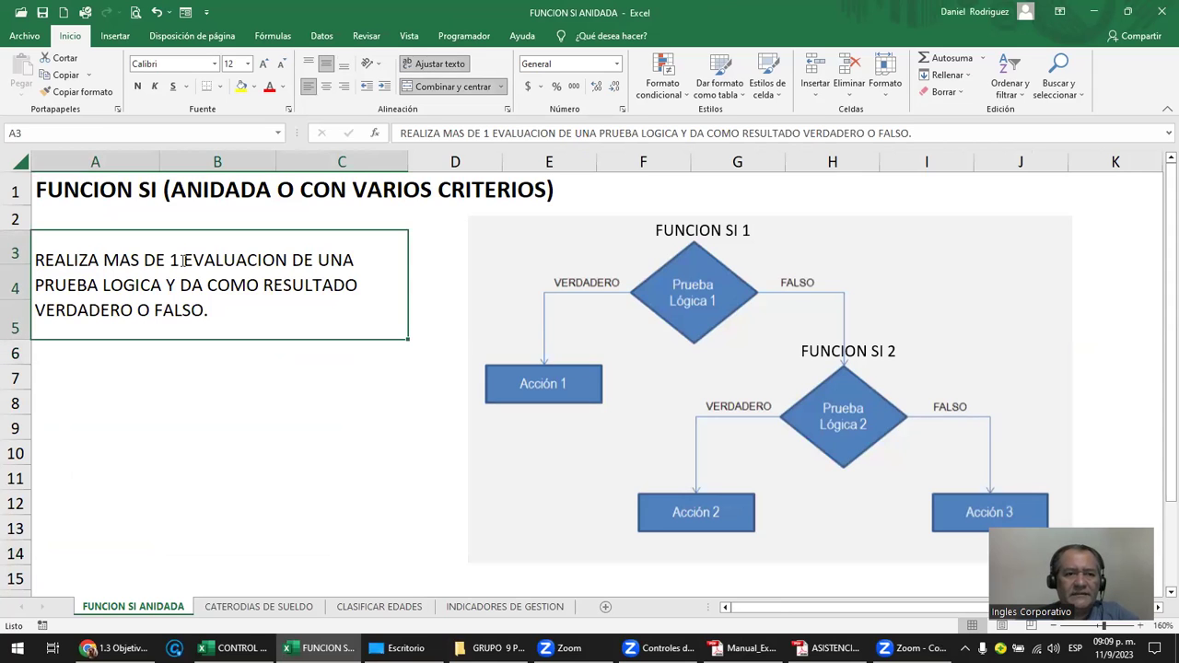
{"action": "double_click", "coordinate": [214, 260]}
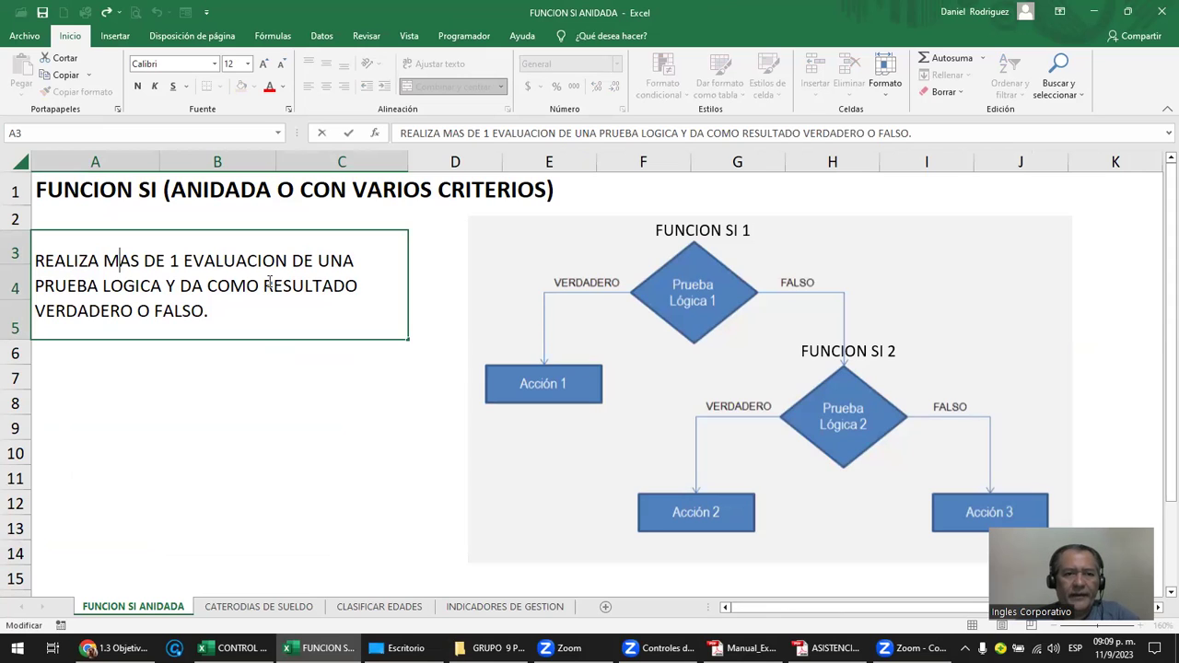
{"action": "left_click", "coordinate": [410, 446]}
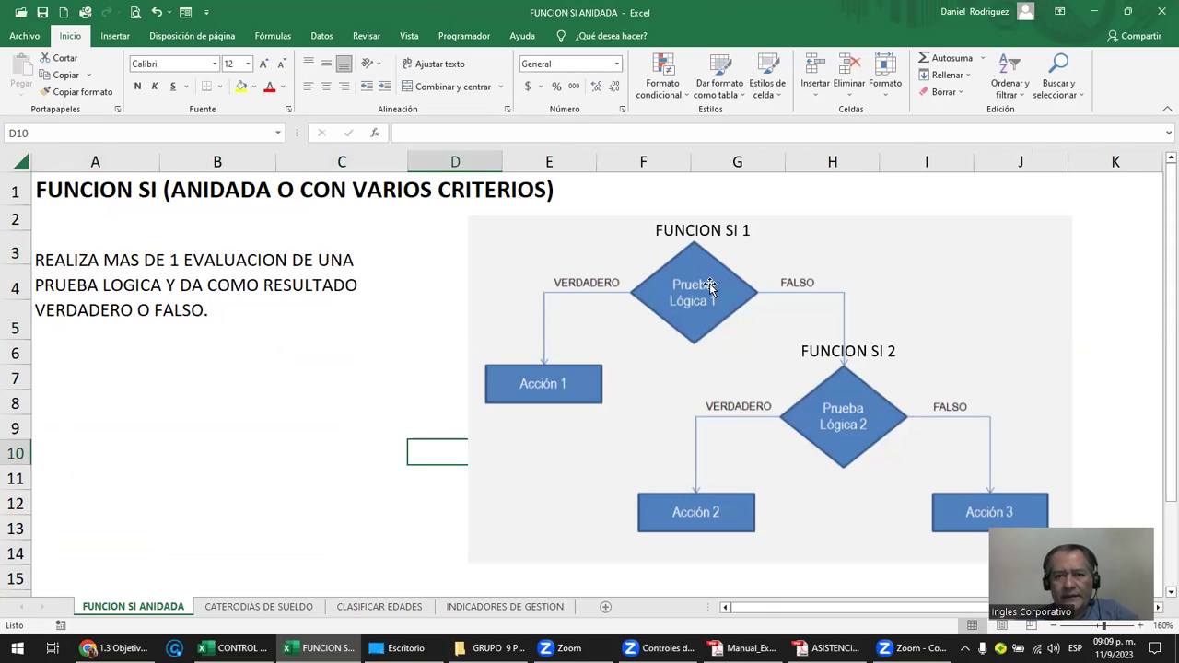
Step: Check the flowchart's FUNCION SI 1 and FUNCION SI 2 labels, then deselect the label box
{"action": "left_click", "coordinate": [711, 291]}
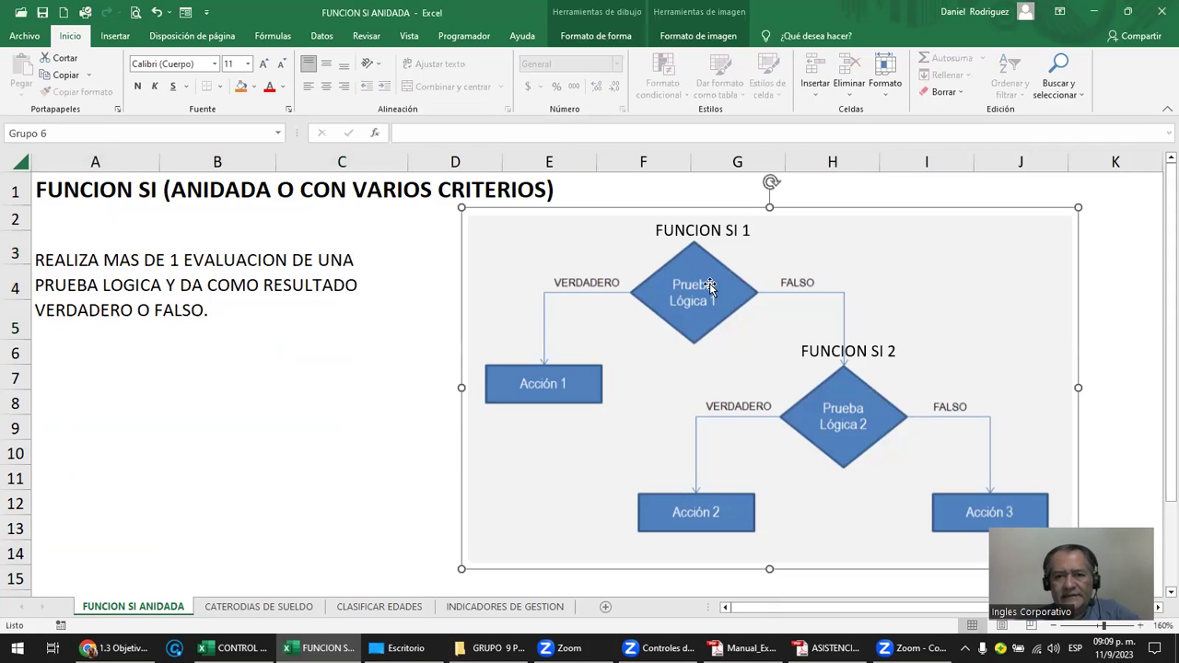
{"action": "left_click", "coordinate": [690, 231]}
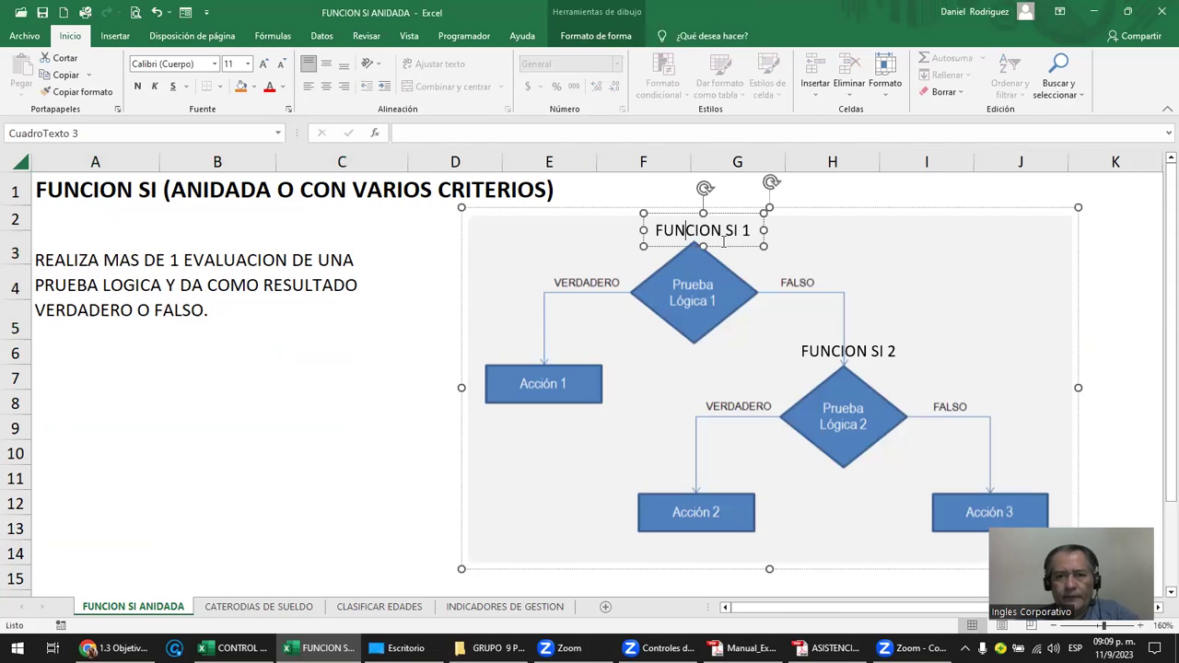
{"action": "left_click", "coordinate": [697, 301]}
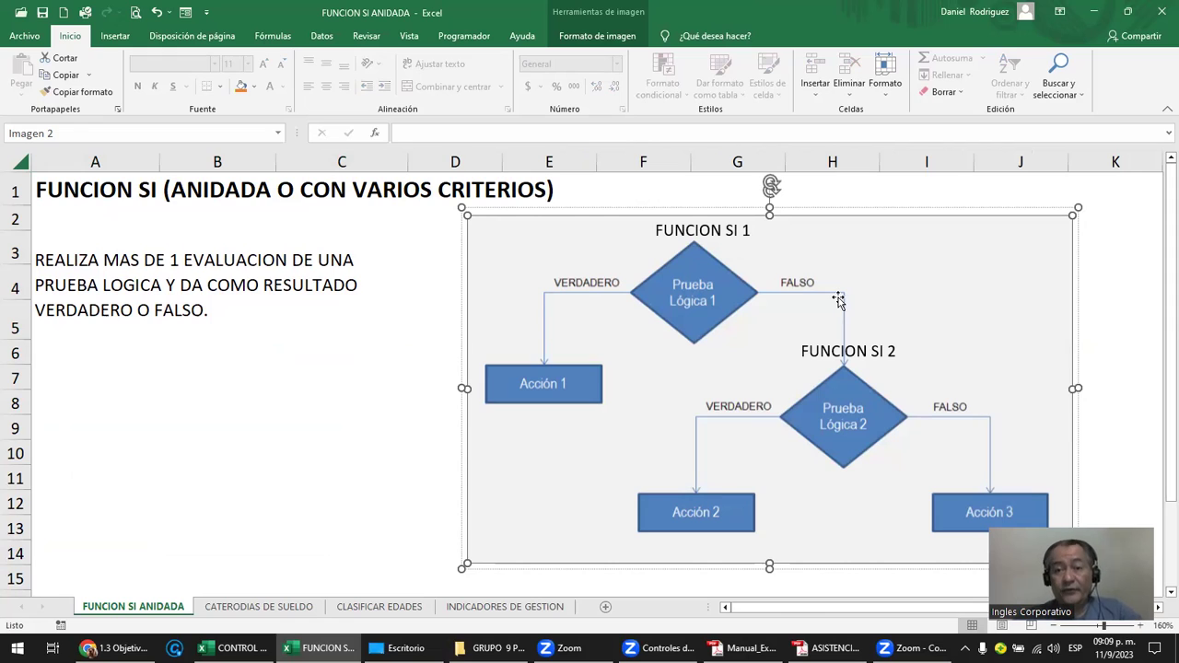
{"action": "left_click", "coordinate": [856, 353]}
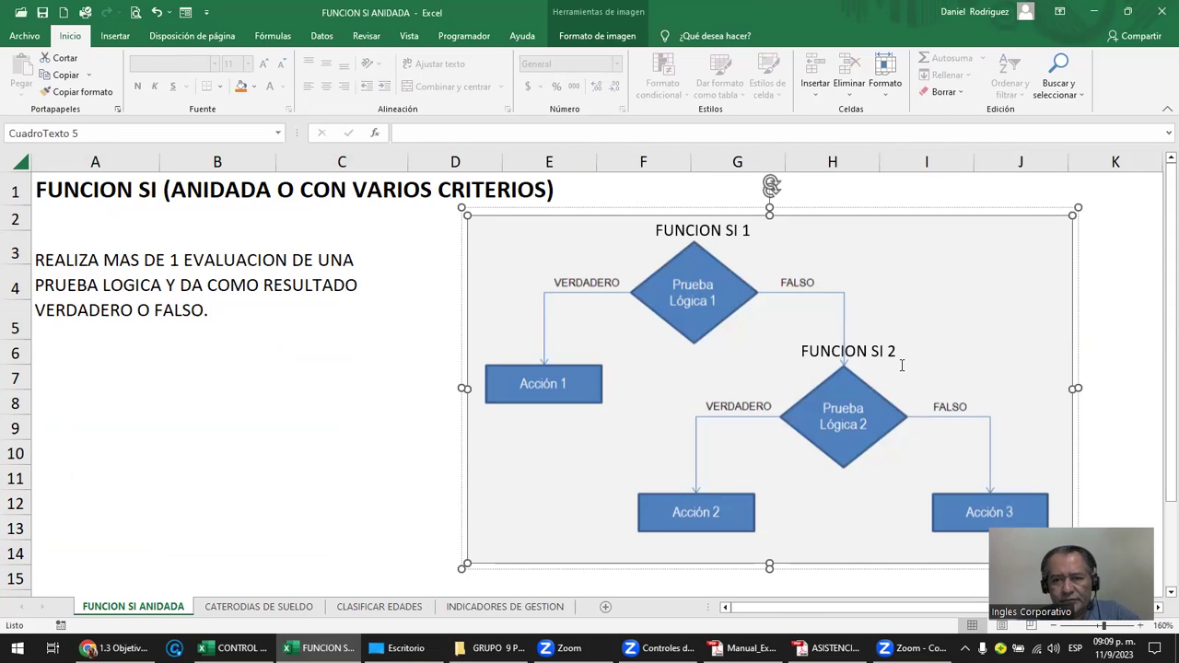
{"action": "left_click", "coordinate": [884, 370]}
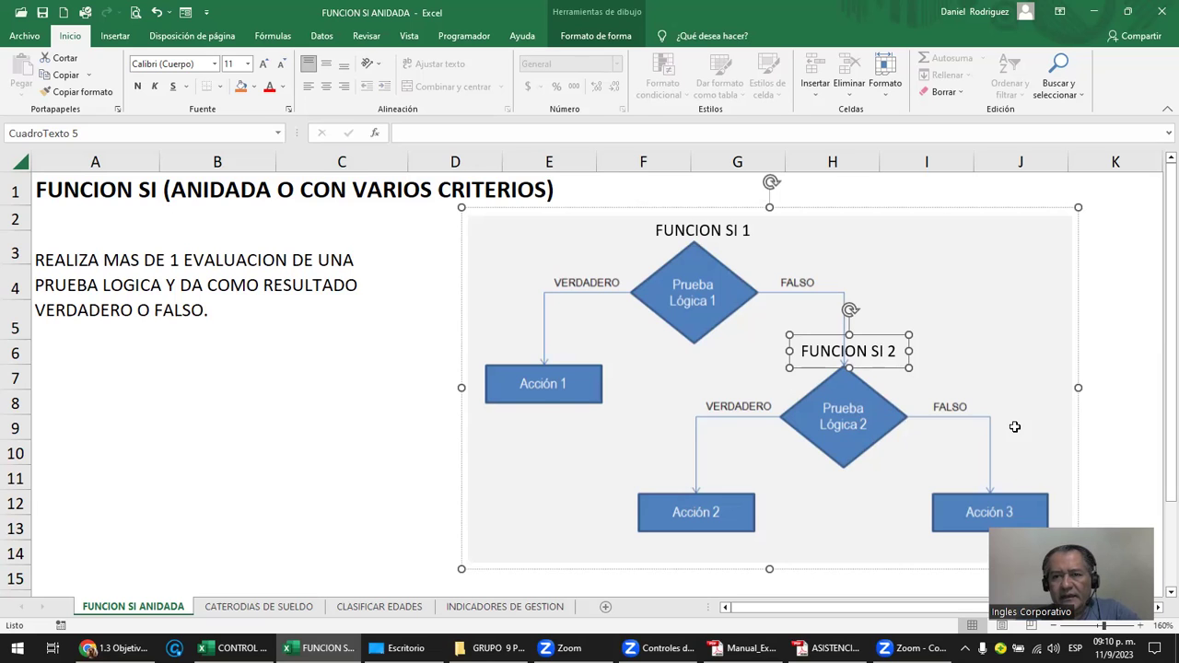
{"action": "scroll", "coordinate": [998, 324], "scroll_direction": "down", "scroll_amount": 2}
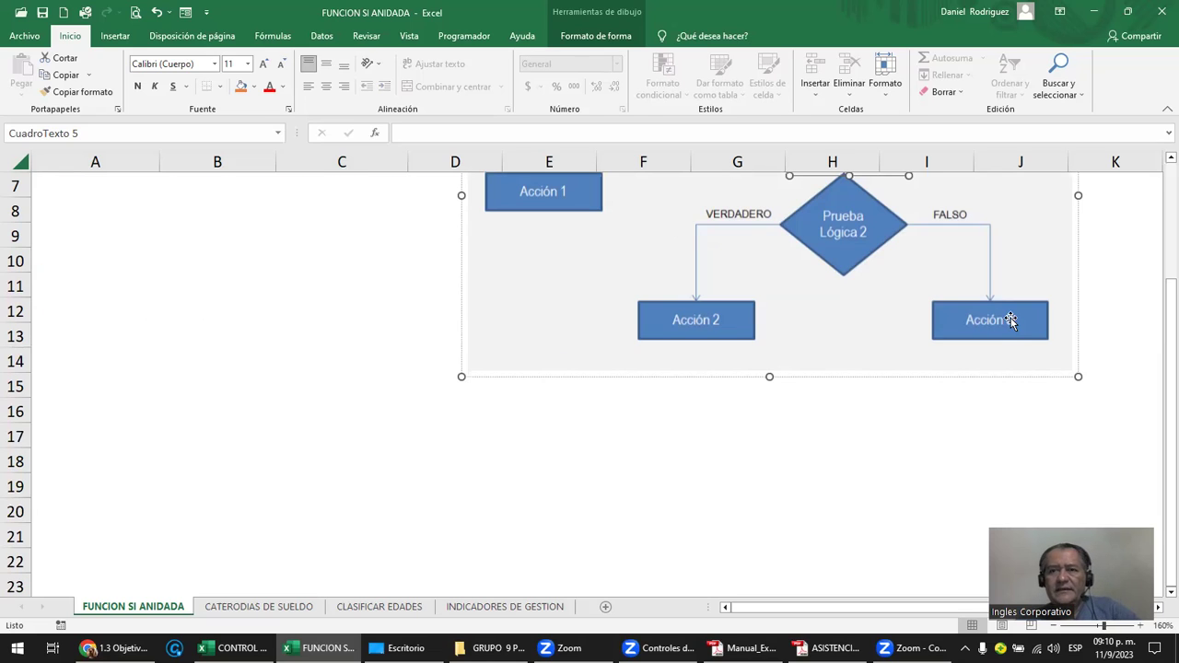
{"action": "scroll", "coordinate": [989, 349], "scroll_direction": "down", "scroll_amount": 1}
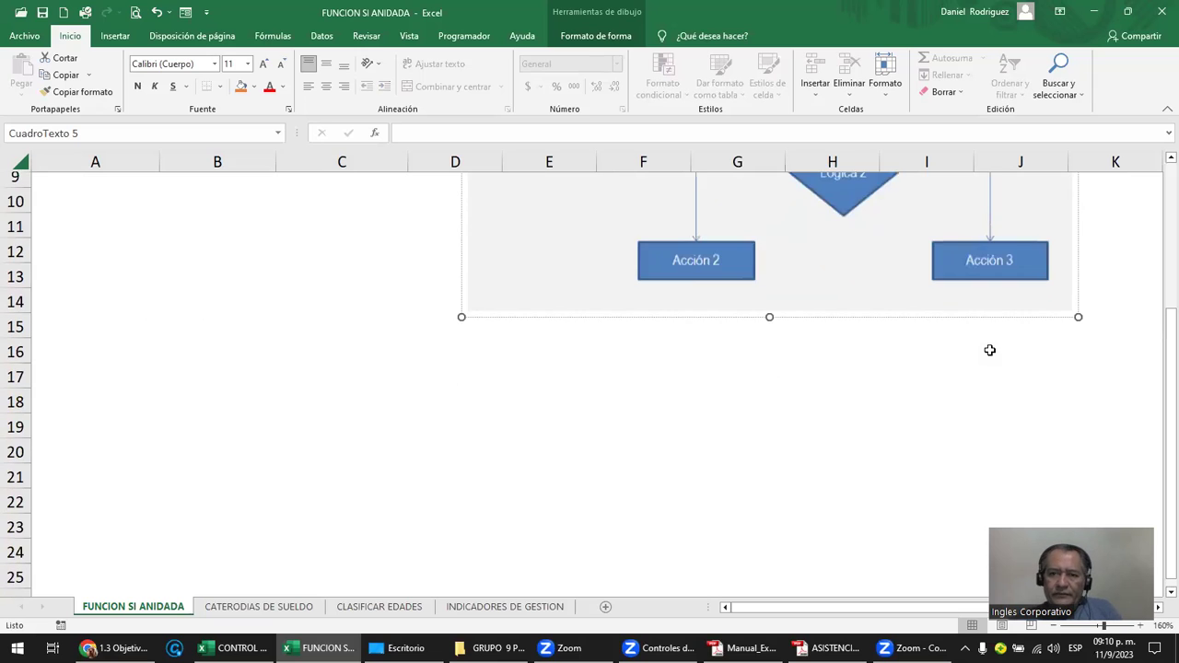
{"action": "scroll", "coordinate": [989, 350], "scroll_direction": "up", "scroll_amount": 1}
{"action": "scroll", "coordinate": [989, 352], "scroll_direction": "up", "scroll_amount": 1}
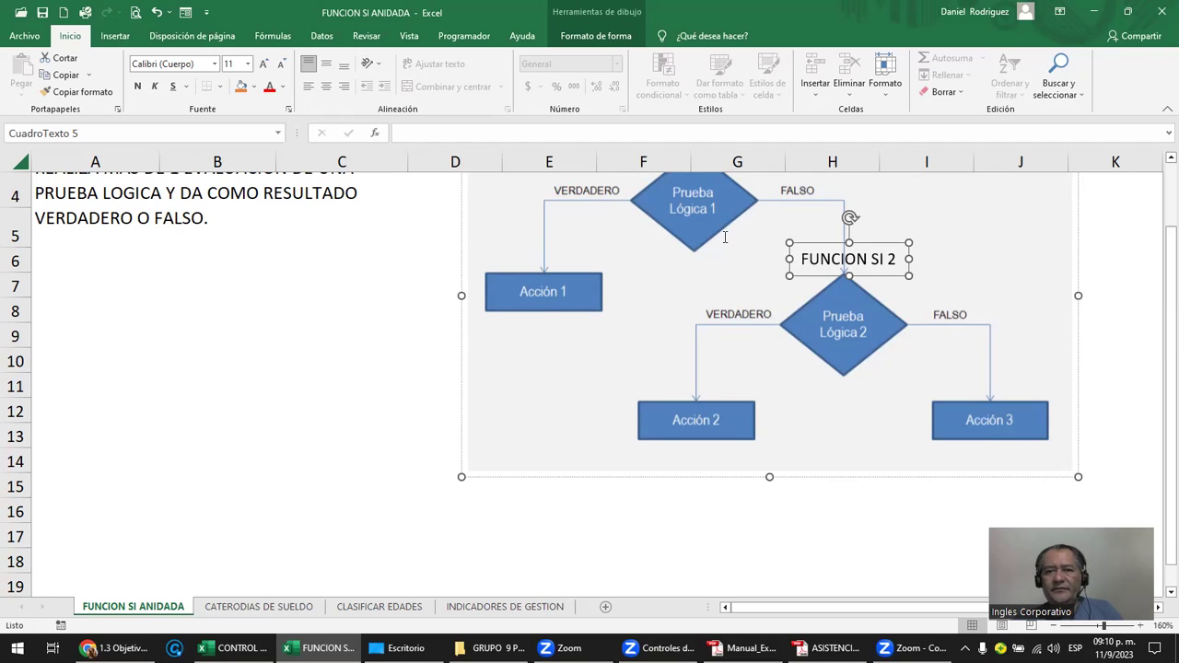
{"action": "scroll", "coordinate": [726, 236], "scroll_direction": "up", "scroll_amount": 1}
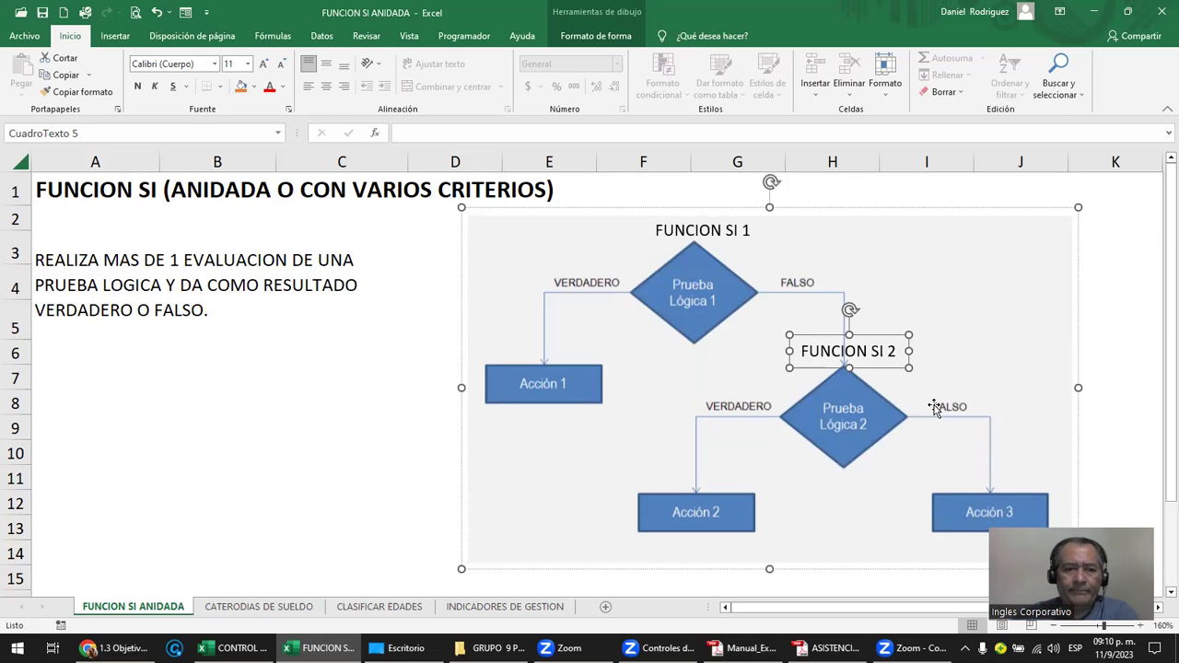
{"action": "left_click", "coordinate": [230, 534]}
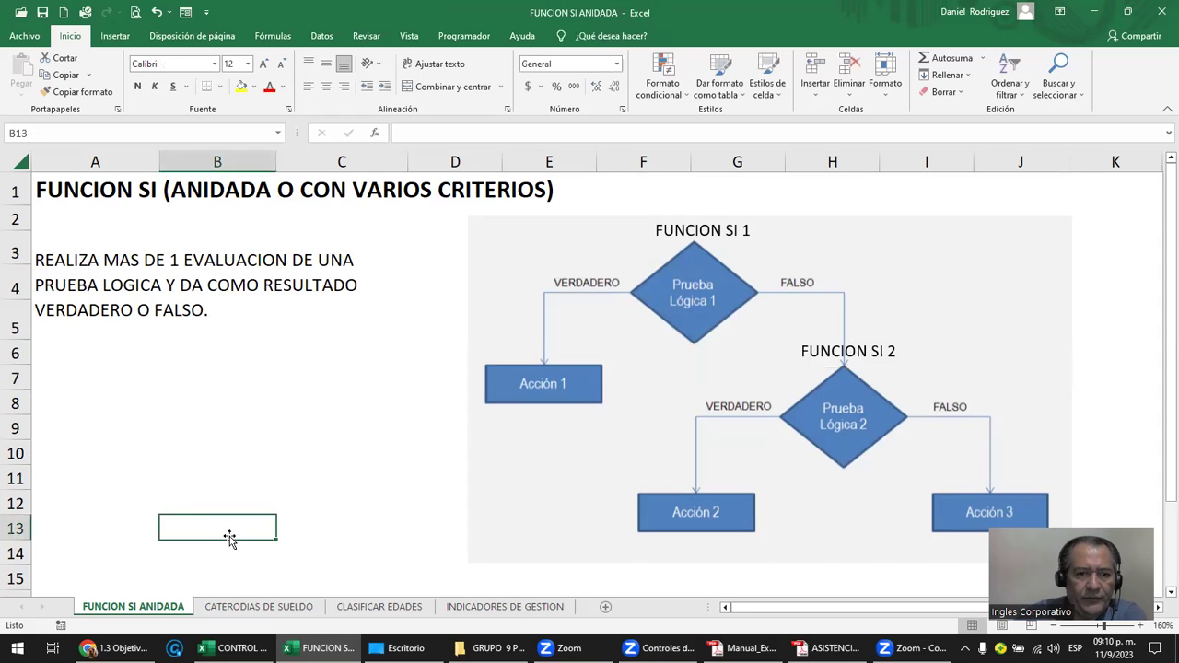
Step: Correct the salary sheet's tab name to CATERORIAS DE SUELDO
{"action": "left_click", "coordinate": [274, 607]}
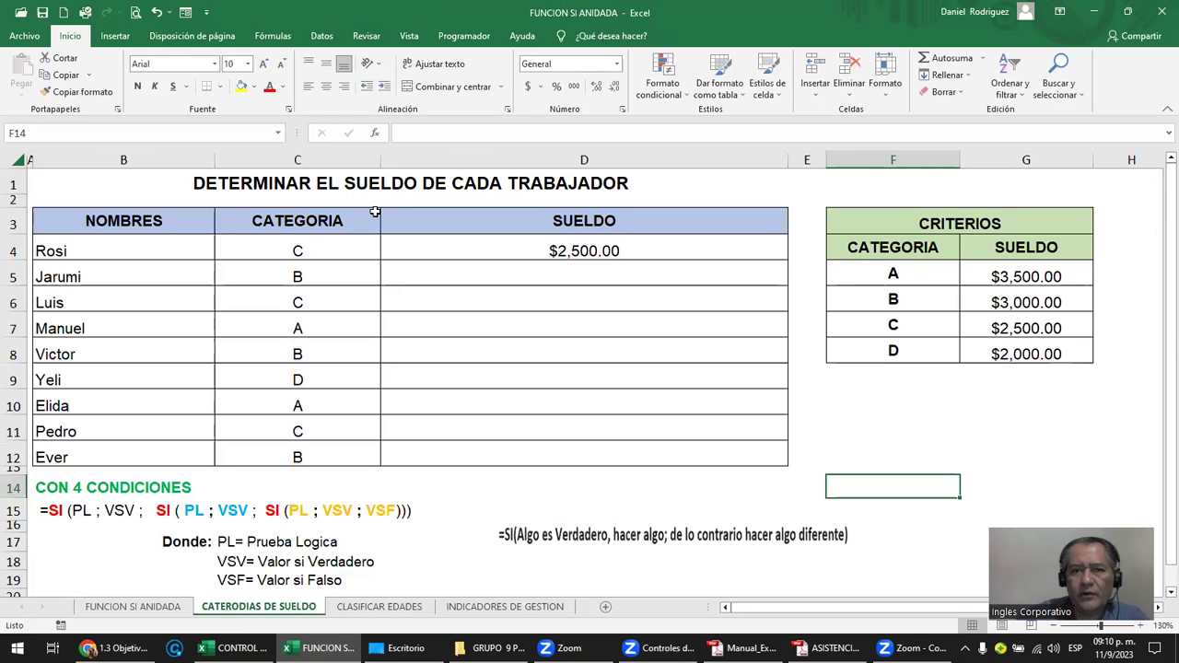
{"action": "left_click", "coordinate": [408, 221]}
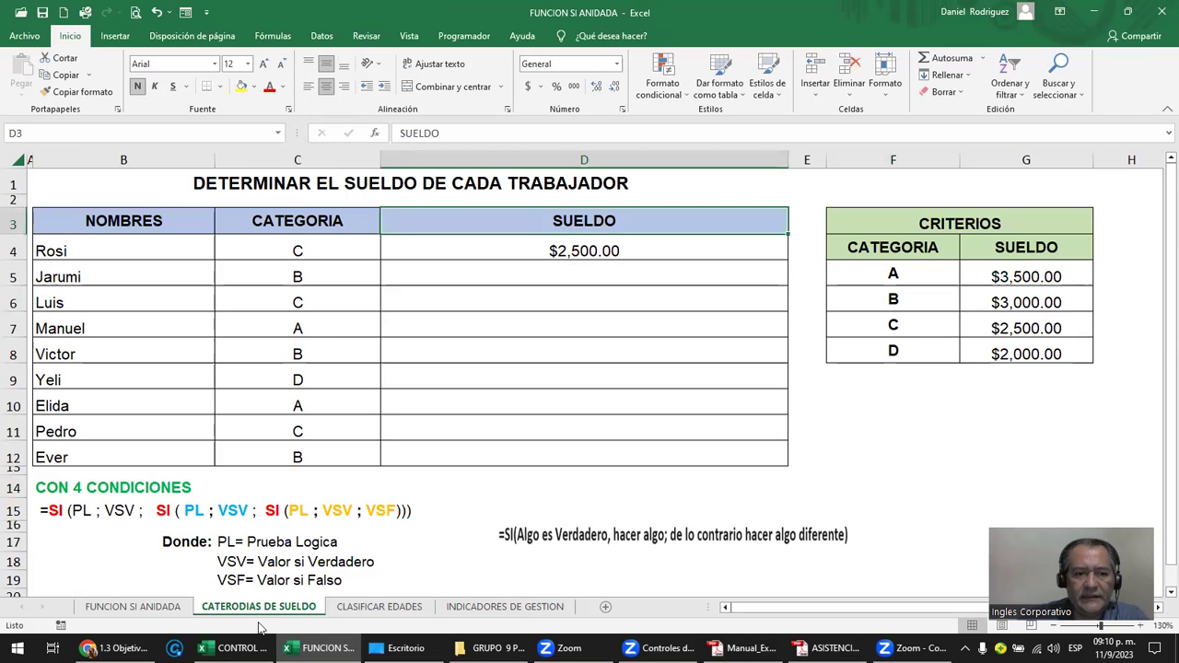
{"action": "double_click", "coordinate": [314, 610]}
{"action": "type", "text": "G"}
{"action": "key", "text": "BackSpace"}
{"action": "key", "text": "BackSpace"}
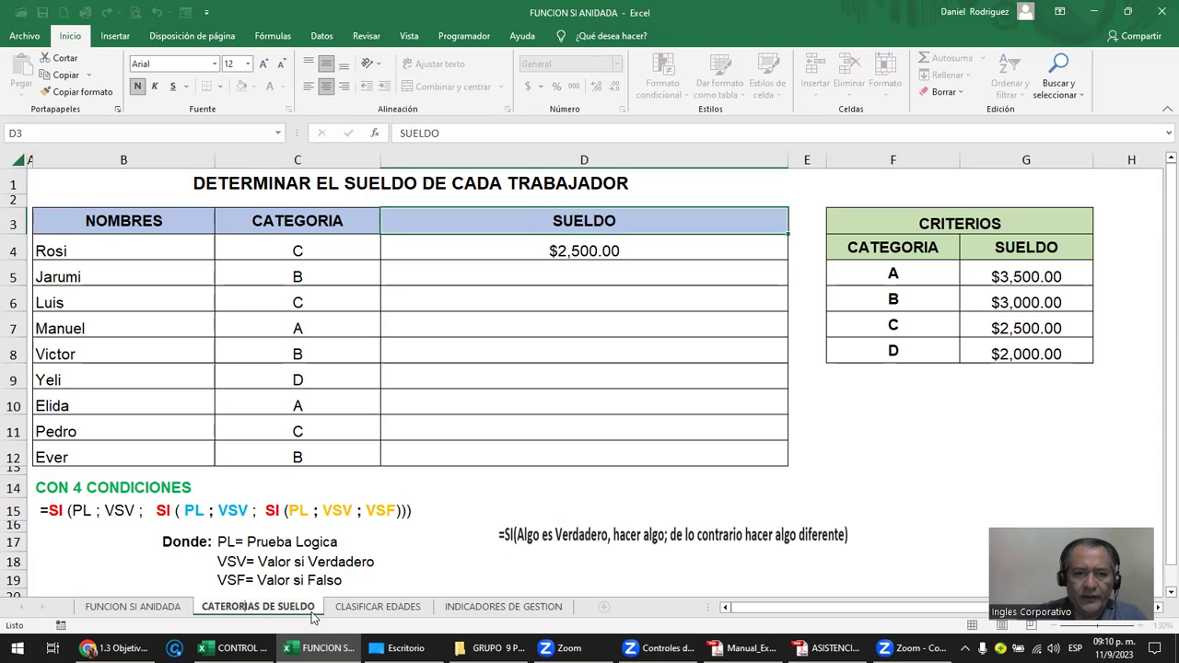
{"action": "left_click", "coordinate": [532, 485]}
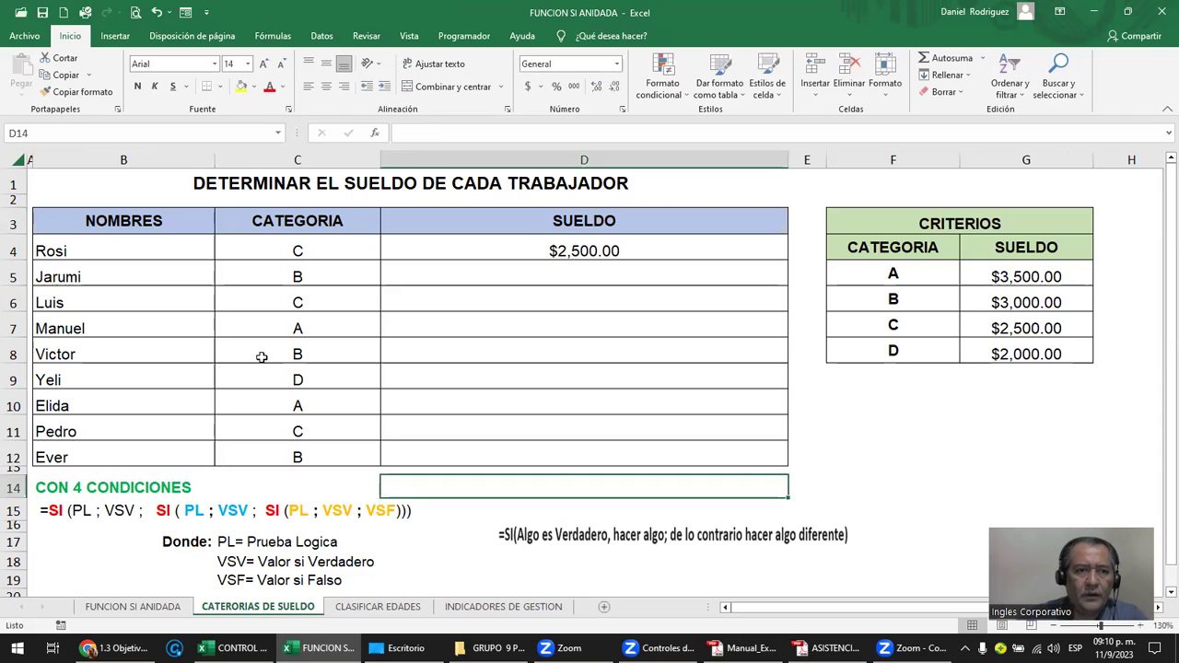
Step: Inspect D4's nested SI formula and the CRITERIOS salaries in G5:G8
{"action": "left_click", "coordinate": [157, 239]}
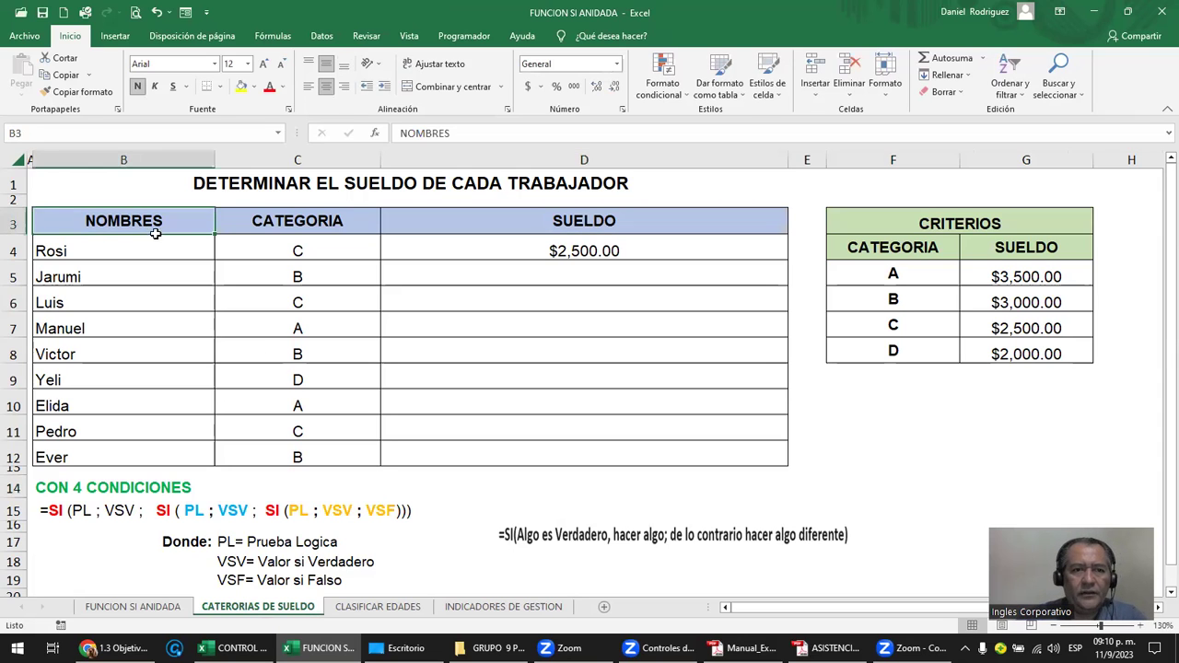
{"action": "left_click", "coordinate": [299, 247]}
{"action": "left_click", "coordinate": [641, 251]}
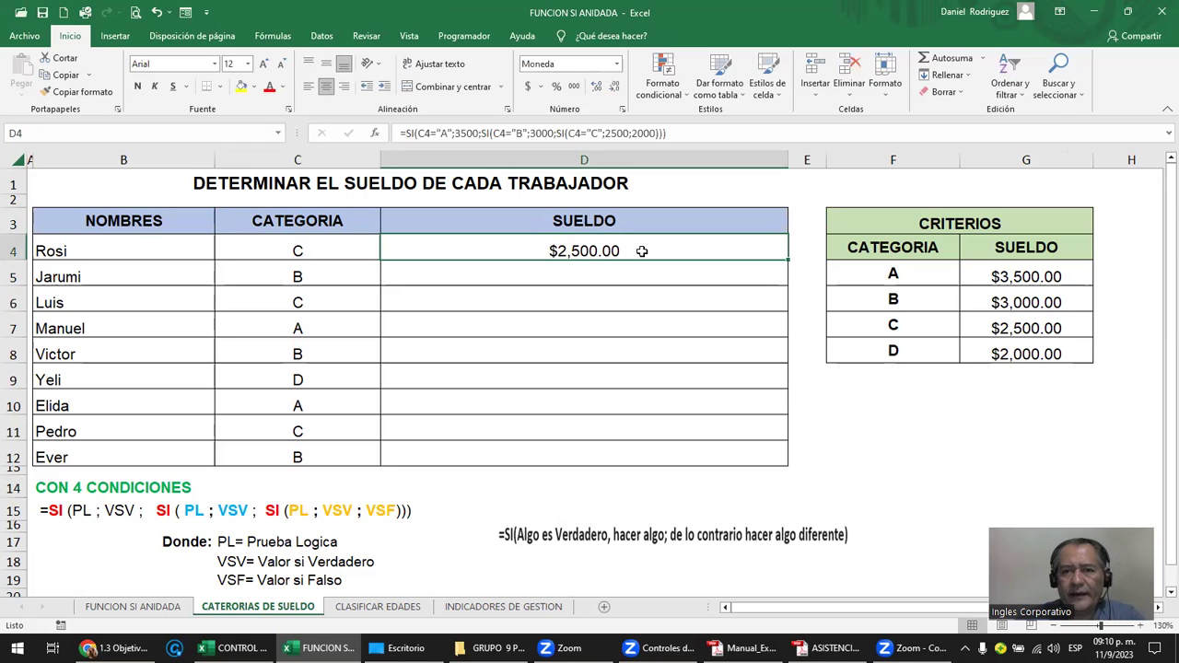
{"action": "left_click_drag", "start_coordinate": [930, 224], "coordinate": [992, 352]}
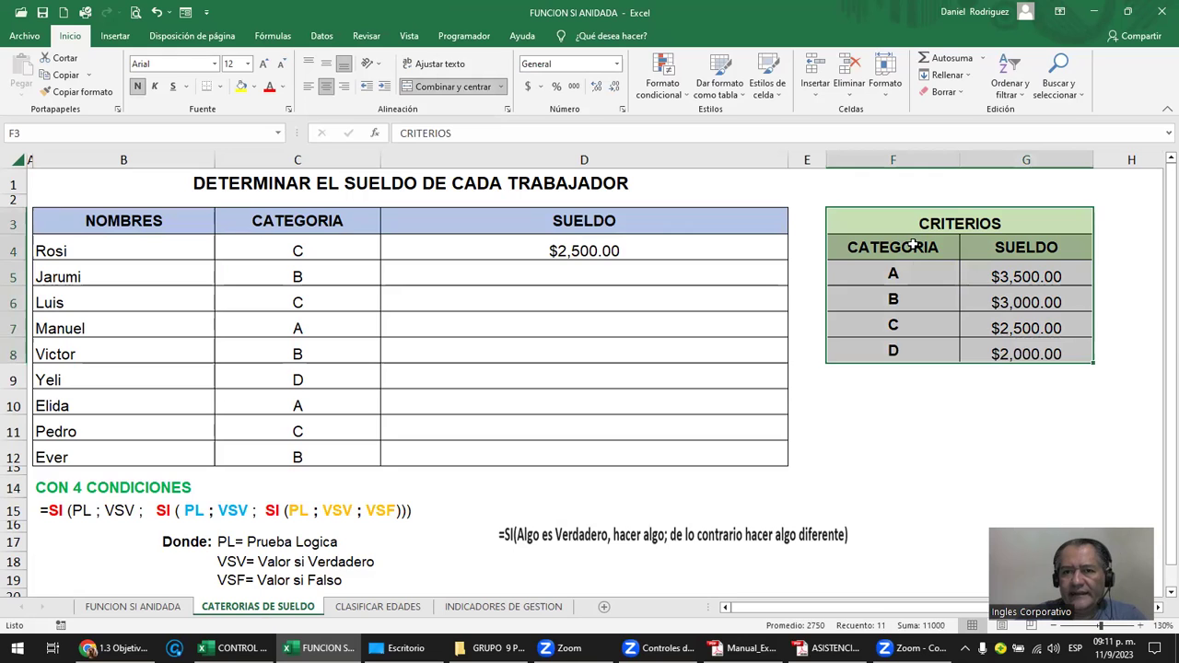
{"action": "left_click", "coordinate": [1013, 280]}
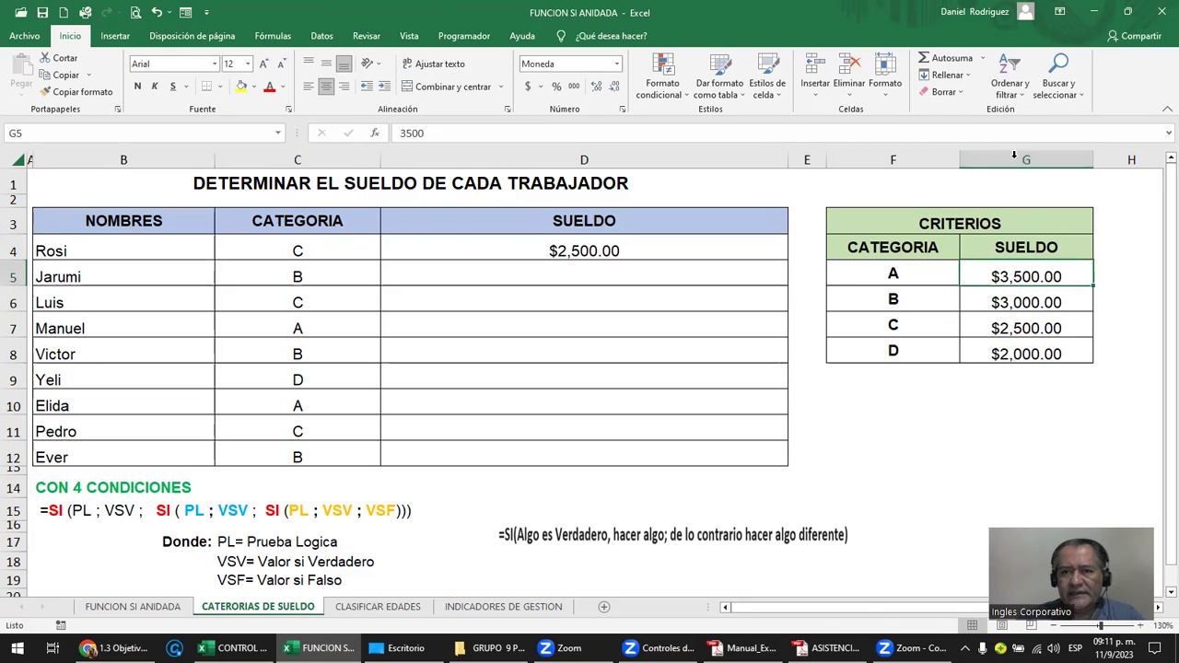
{"action": "left_click", "coordinate": [1013, 157]}
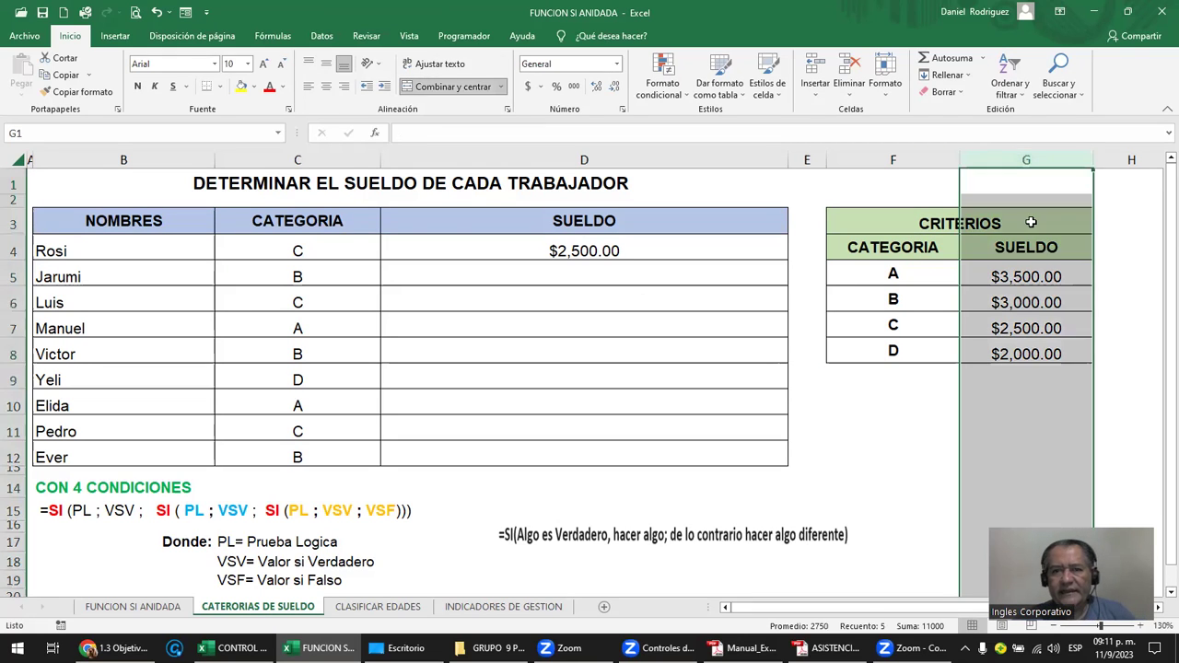
{"action": "left_click", "coordinate": [14, 276], "text": "ctrl"}
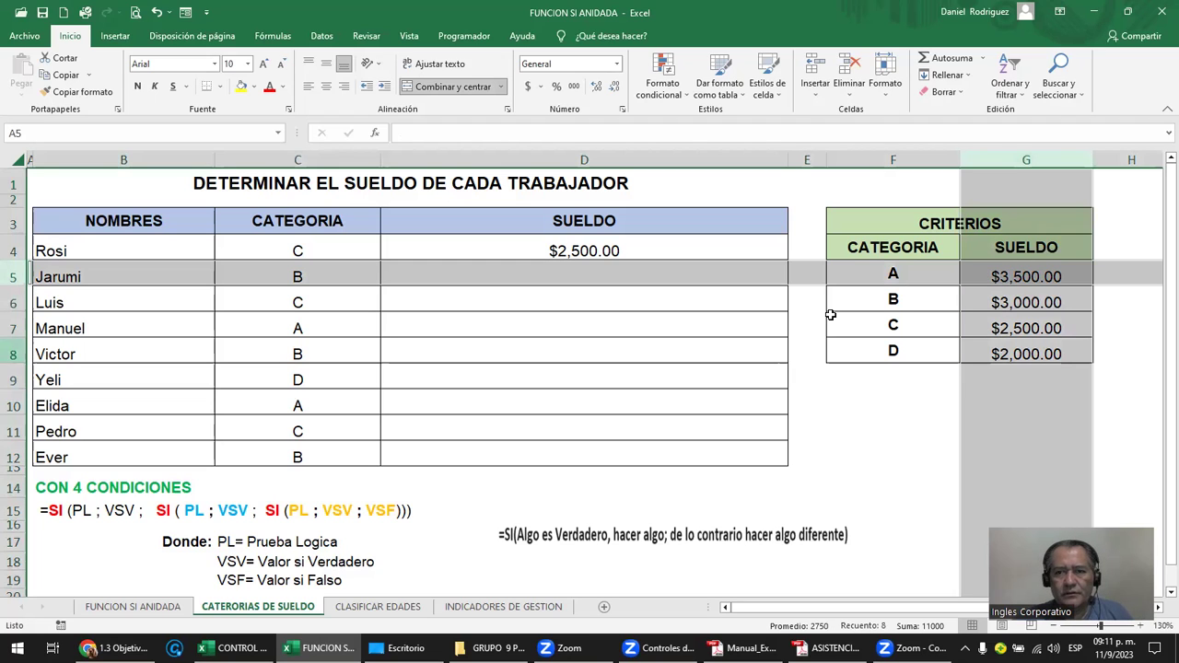
{"action": "left_click", "coordinate": [1012, 276]}
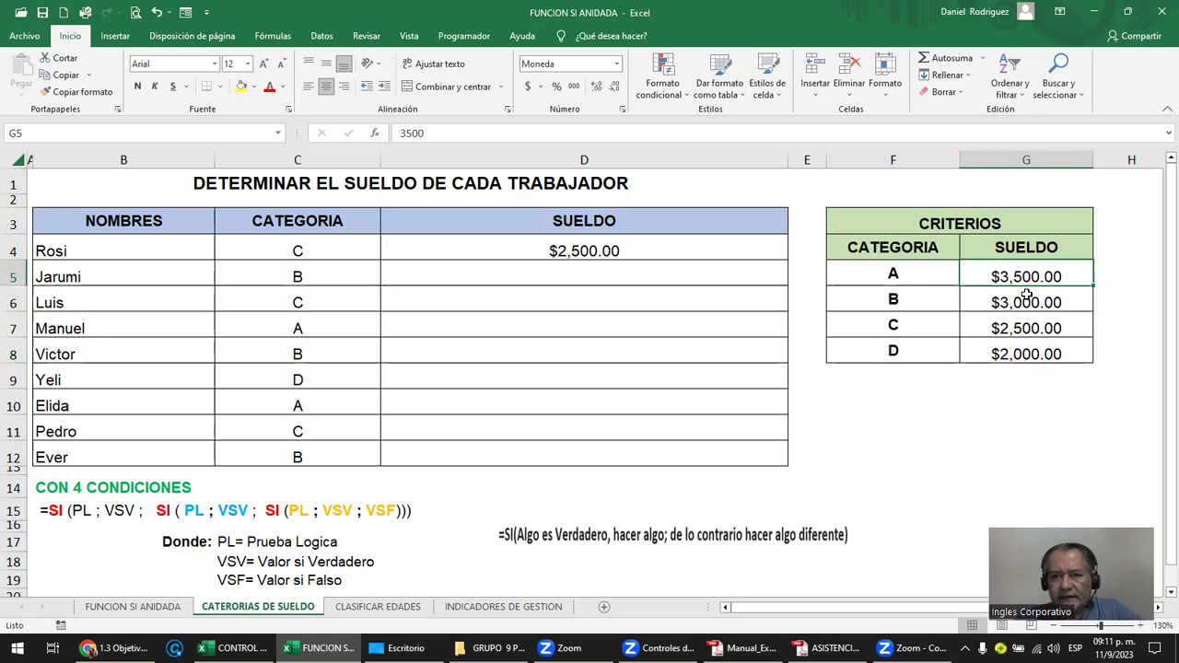
{"action": "left_click", "coordinate": [1026, 353], "text": "shift"}
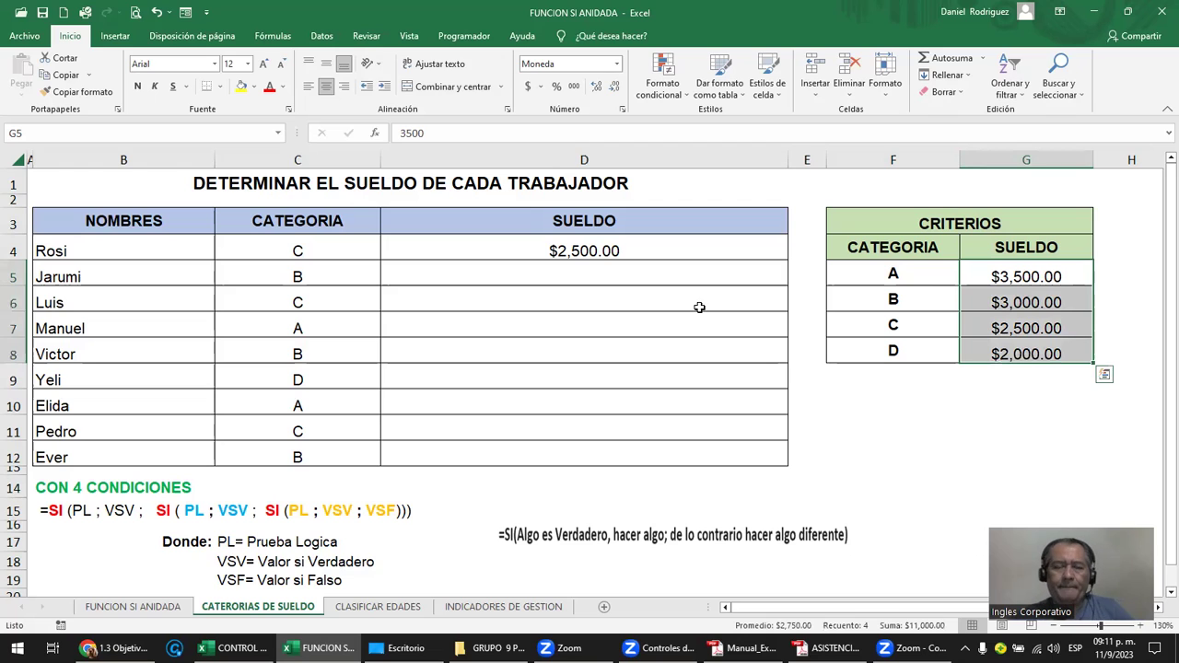
Step: Change the first worker's category in C4 to A
{"action": "left_click", "coordinate": [314, 260]}
{"action": "left_click", "coordinate": [83, 252]}
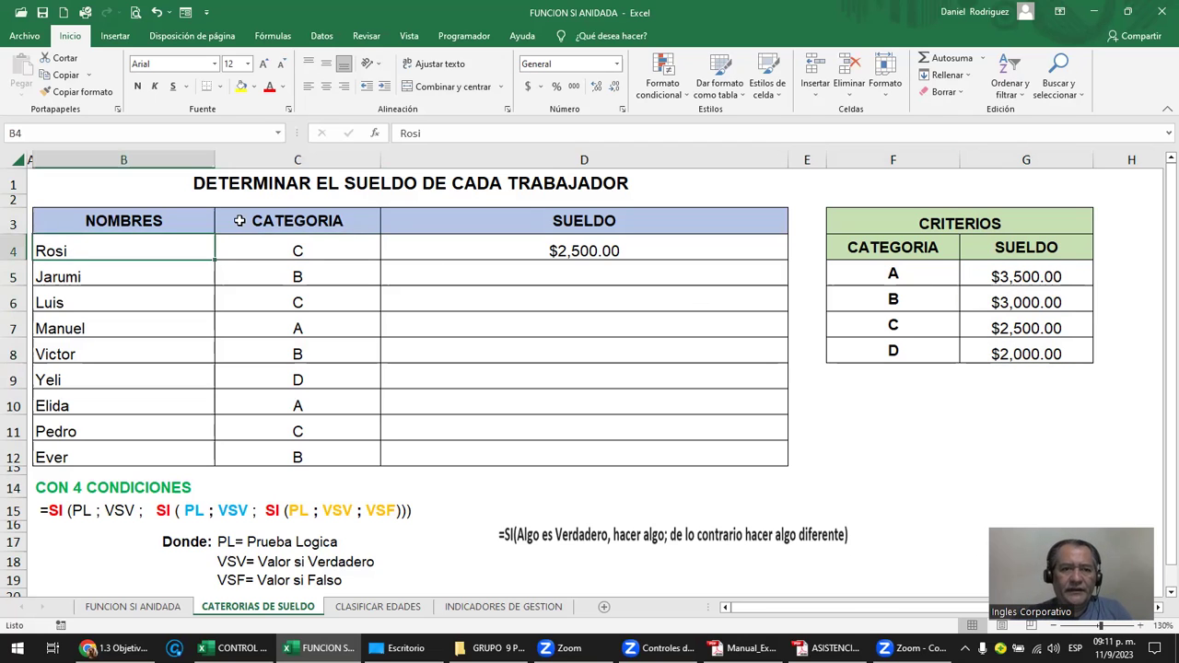
{"action": "left_click", "coordinate": [311, 243]}
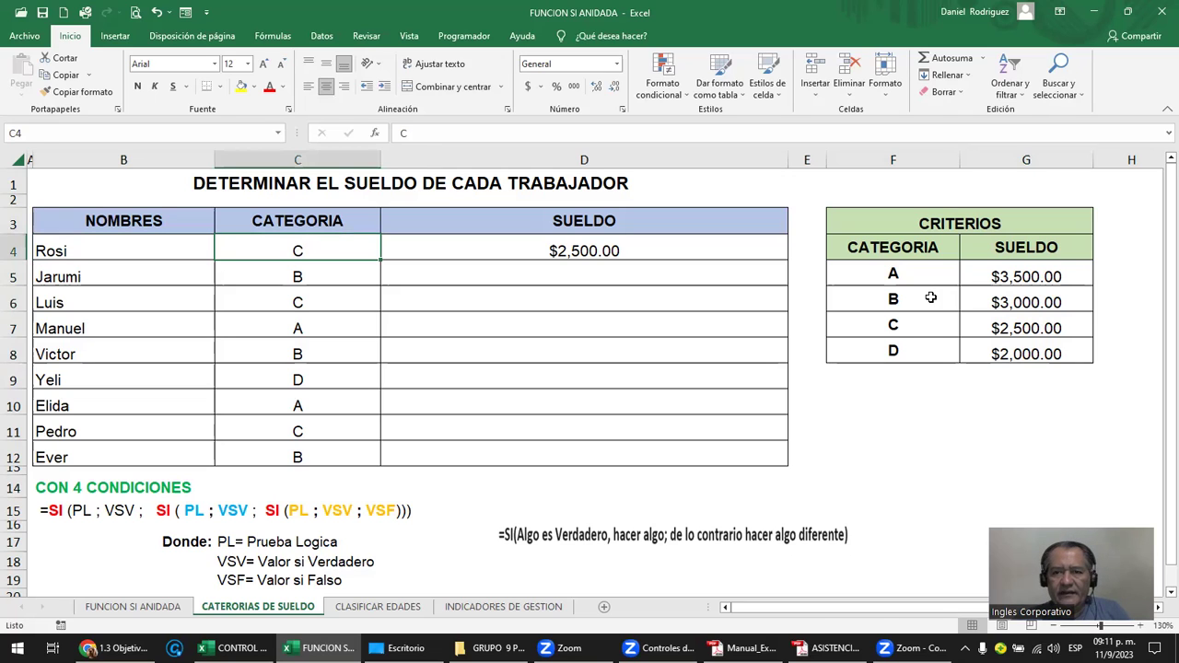
{"action": "left_click_drag", "start_coordinate": [939, 327], "coordinate": [1013, 329]}
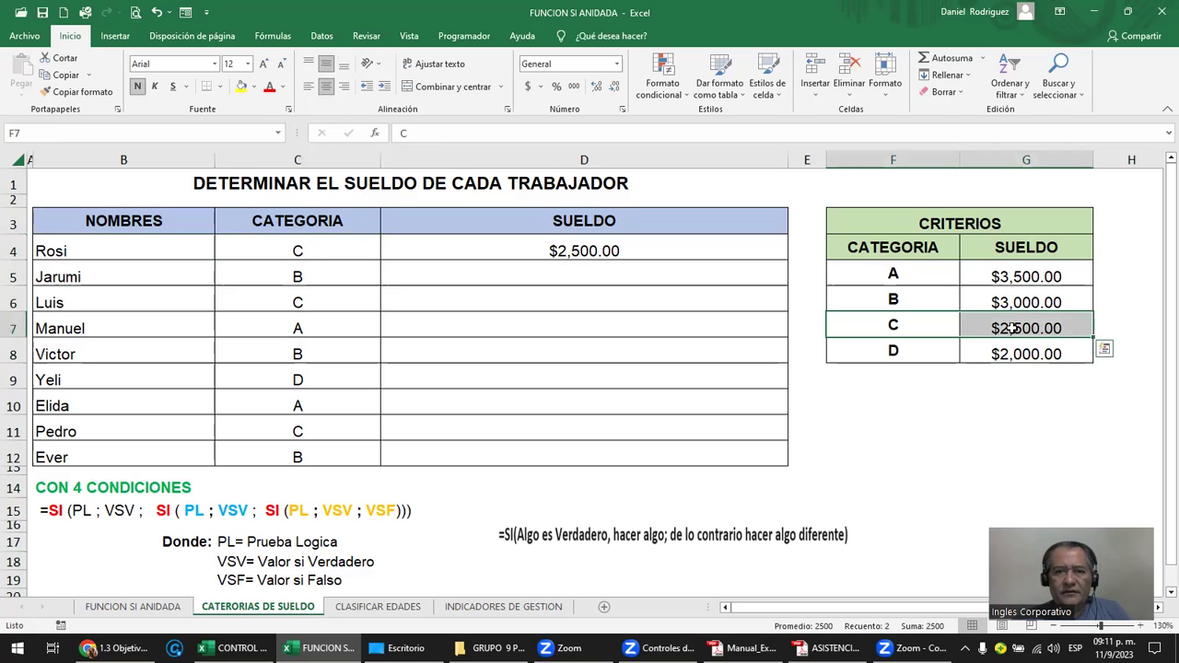
{"action": "left_click", "coordinate": [303, 251]}
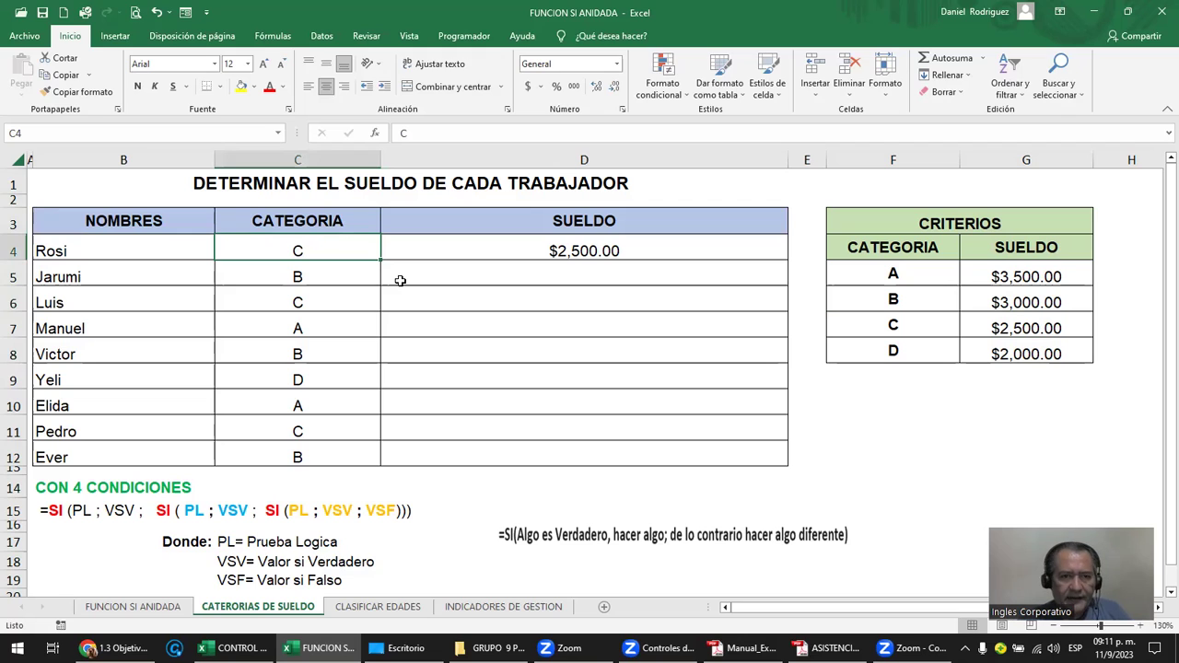
{"action": "type", "text": "A"}
{"action": "key", "text": "Return"}
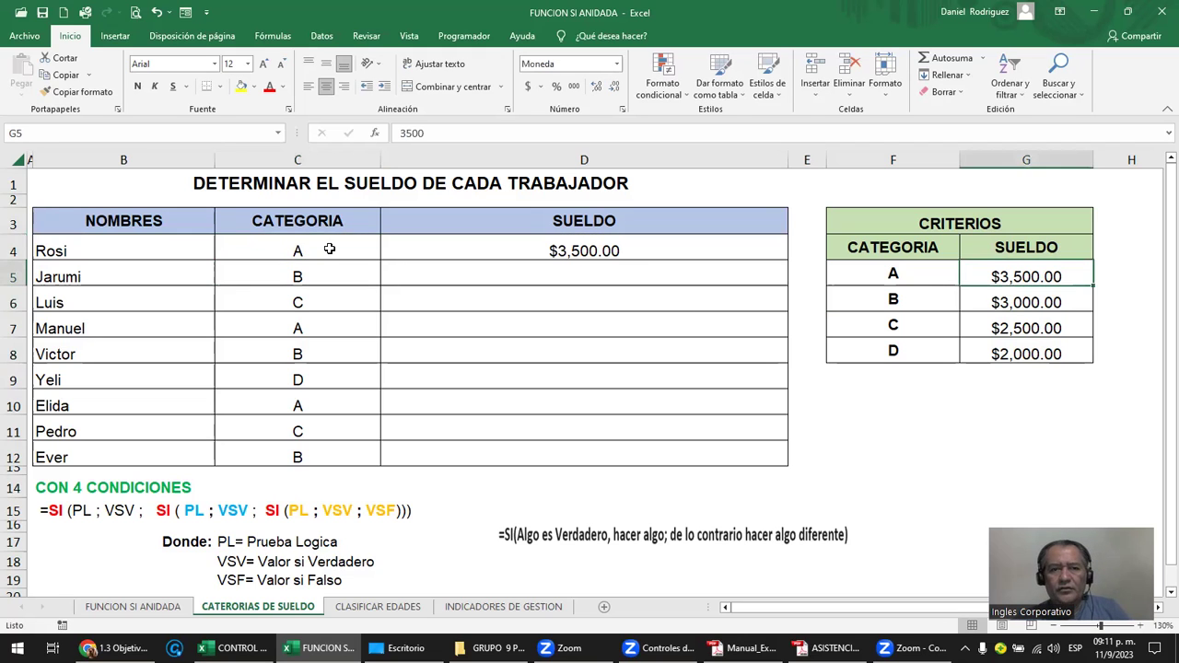
Step: Compare the worker categories and D4's formula against the criteria letters F5:F8
{"action": "left_click_drag", "start_coordinate": [329, 249], "coordinate": [303, 457]}
{"action": "left_click_drag", "start_coordinate": [920, 276], "coordinate": [914, 334], "text": "ctrl"}
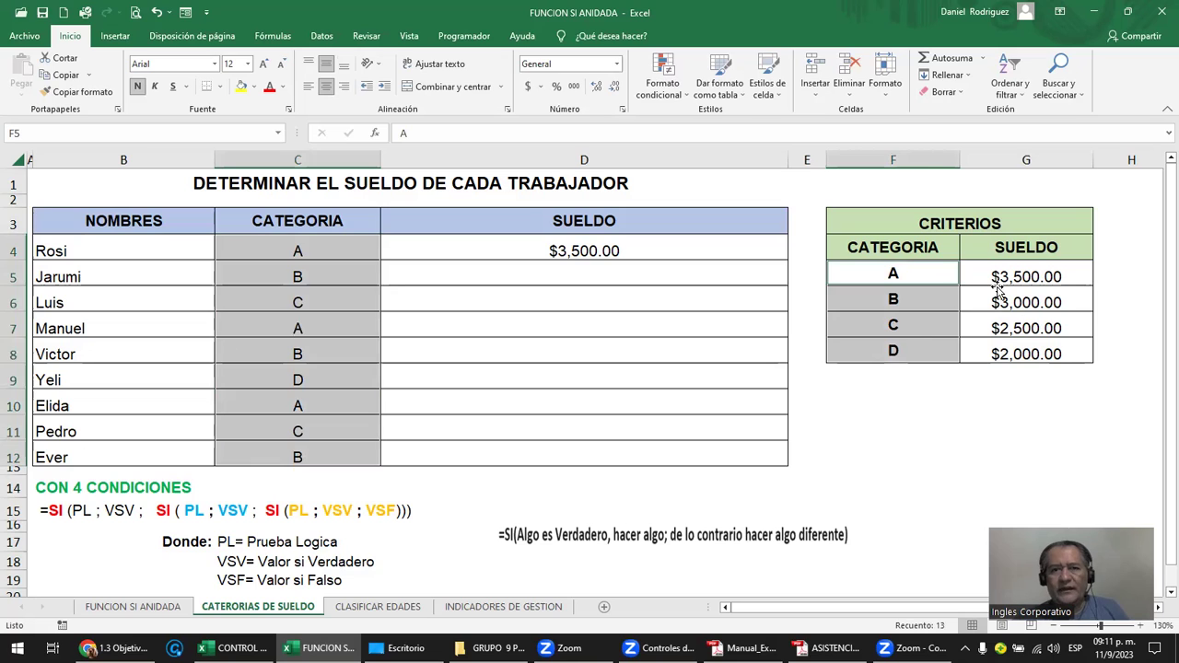
{"action": "left_click", "coordinate": [608, 250]}
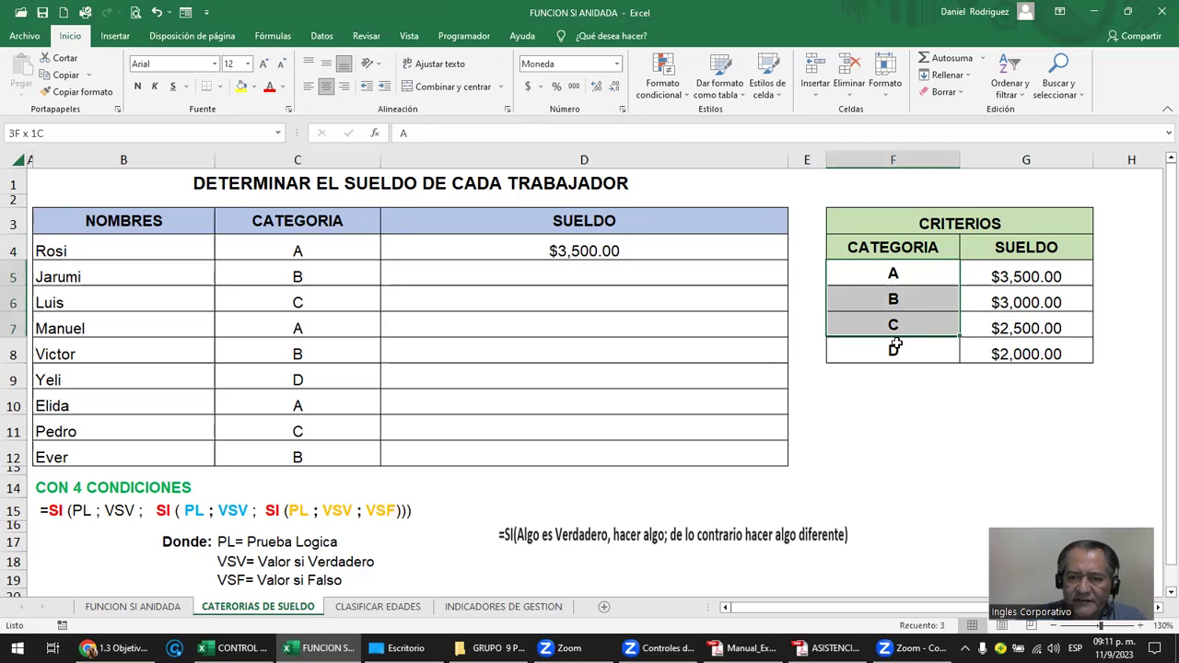
{"action": "left_click_drag", "start_coordinate": [894, 322], "coordinate": [893, 353]}
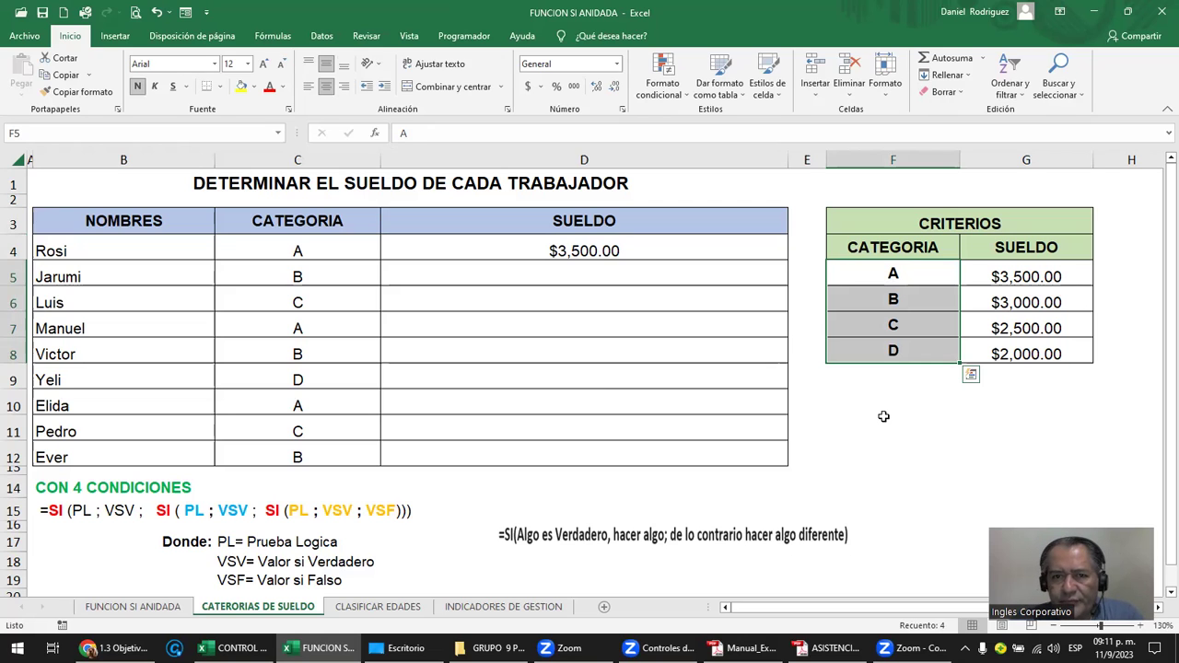
{"action": "left_click", "coordinate": [883, 417]}
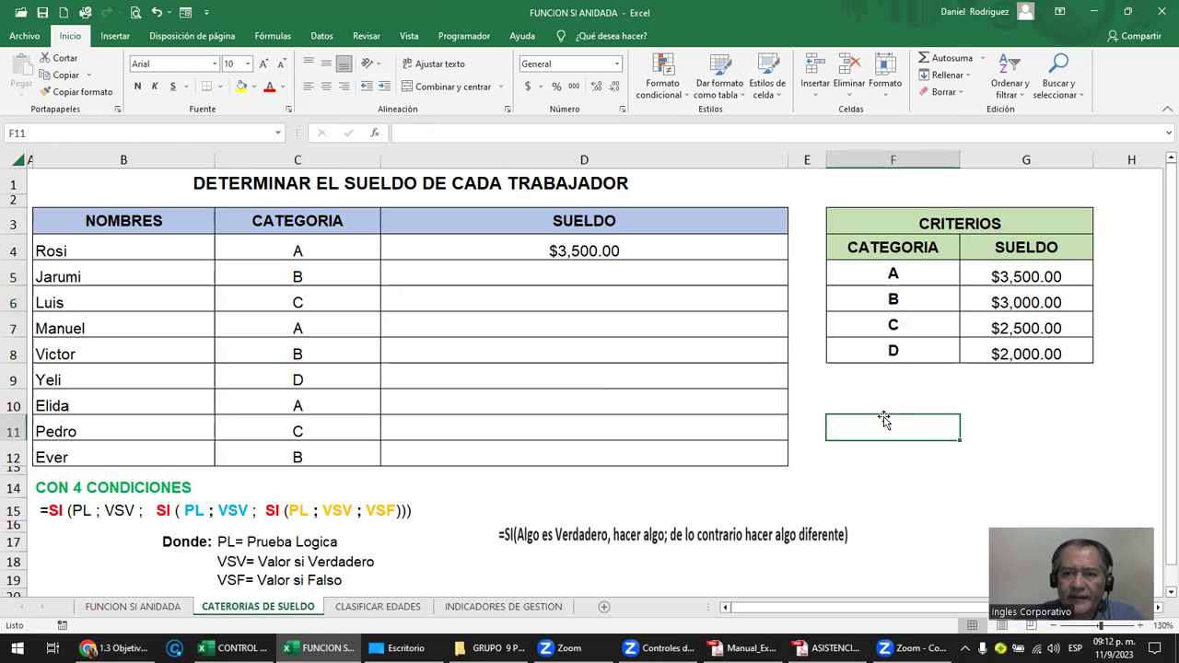
{"action": "left_click", "coordinate": [894, 273]}
{"action": "left_click_drag", "start_coordinate": [888, 339], "coordinate": [887, 352]}
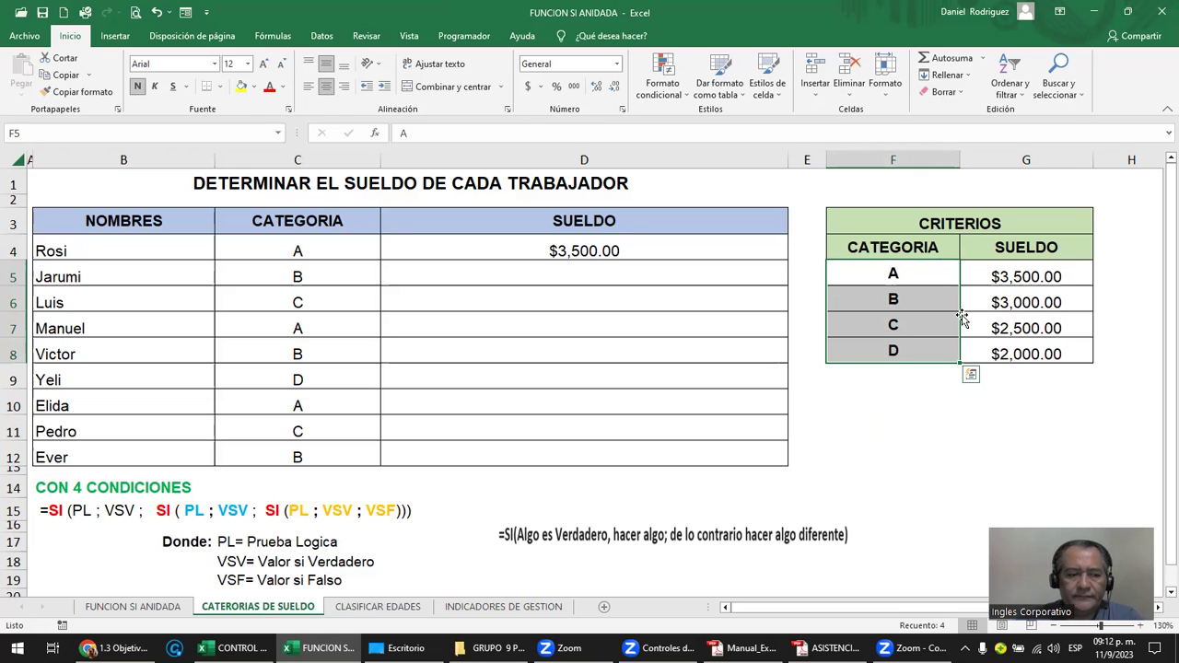
{"action": "left_click", "coordinate": [901, 377]}
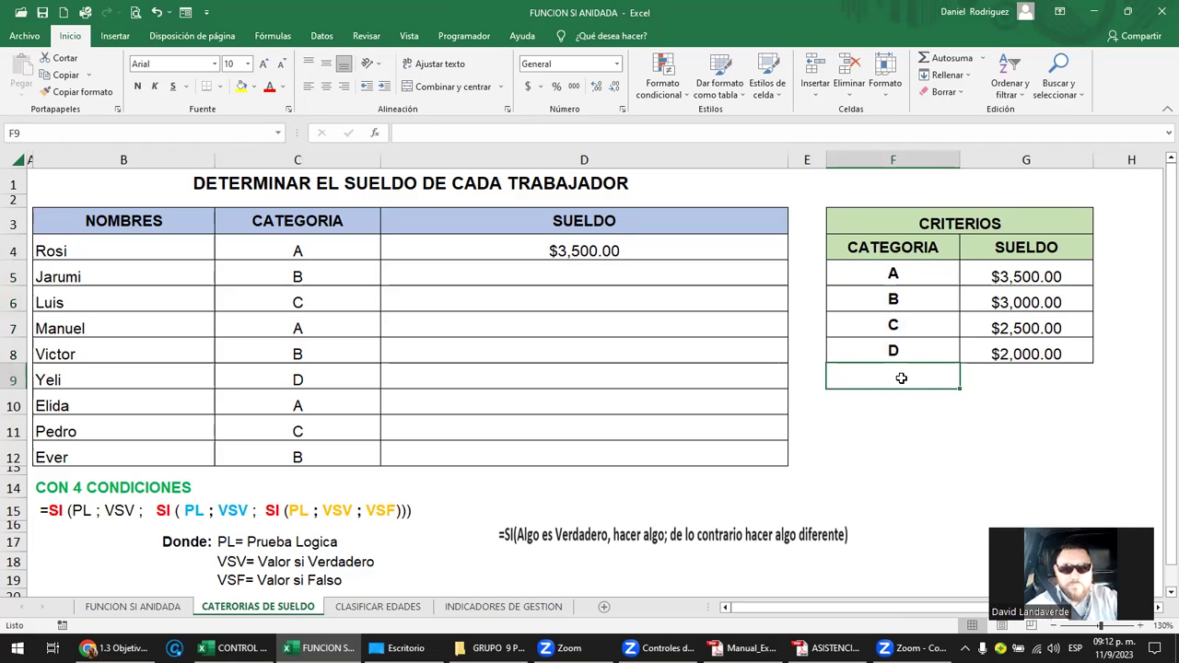
{"action": "left_click", "coordinate": [894, 274]}
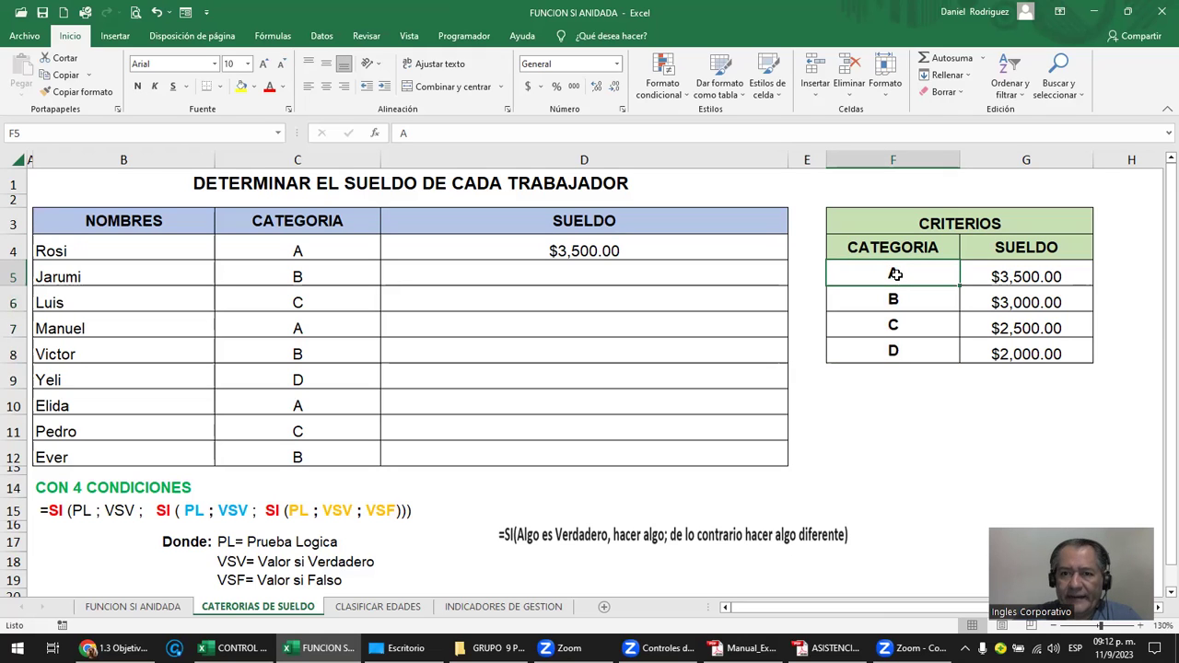
{"action": "left_click_drag", "start_coordinate": [895, 273], "coordinate": [895, 351]}
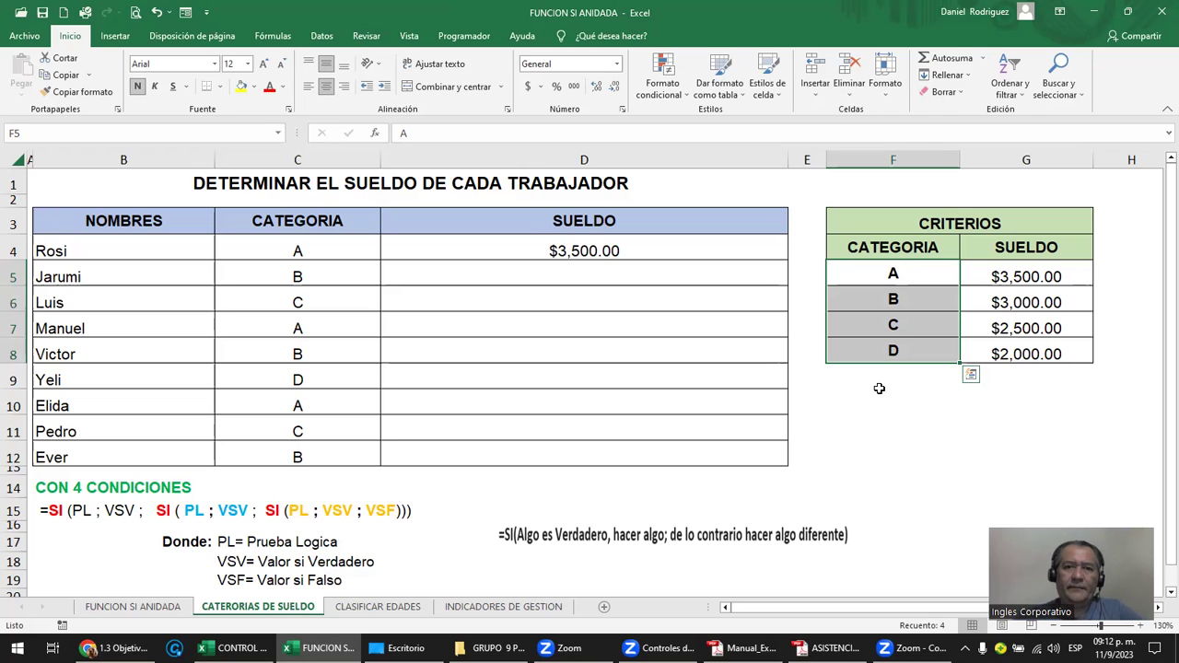
Step: Commit D4's nested SI formula, which shows $3,500.00
{"action": "double_click", "coordinate": [608, 254]}
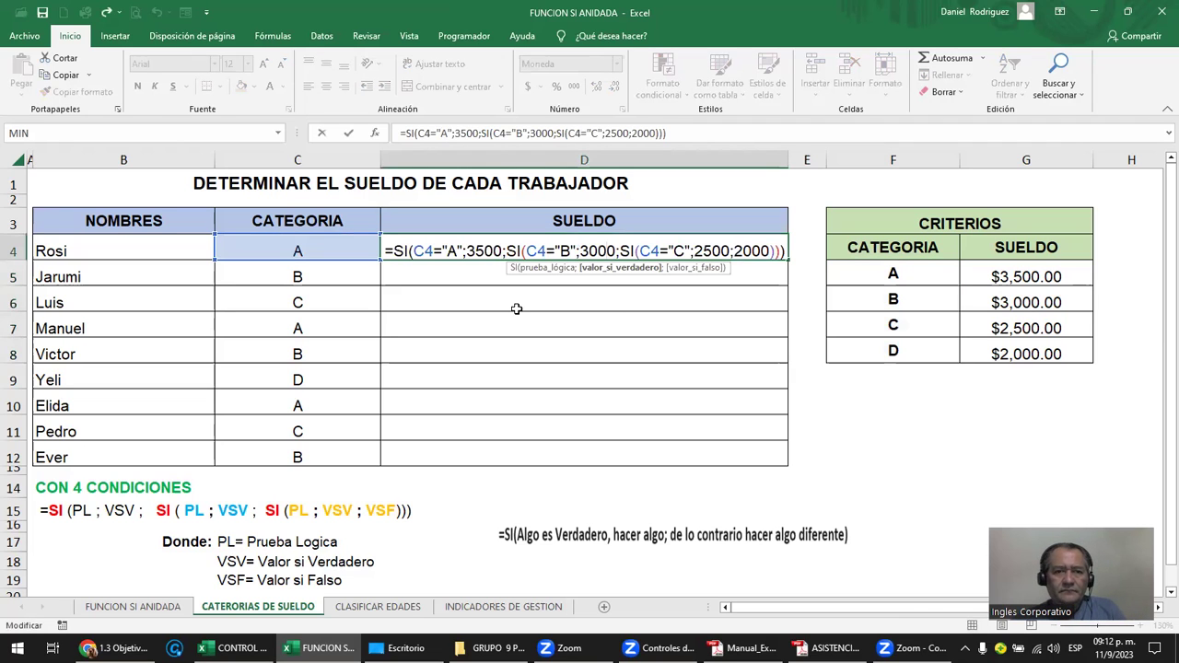
{"action": "key", "text": "ctrl+Return"}
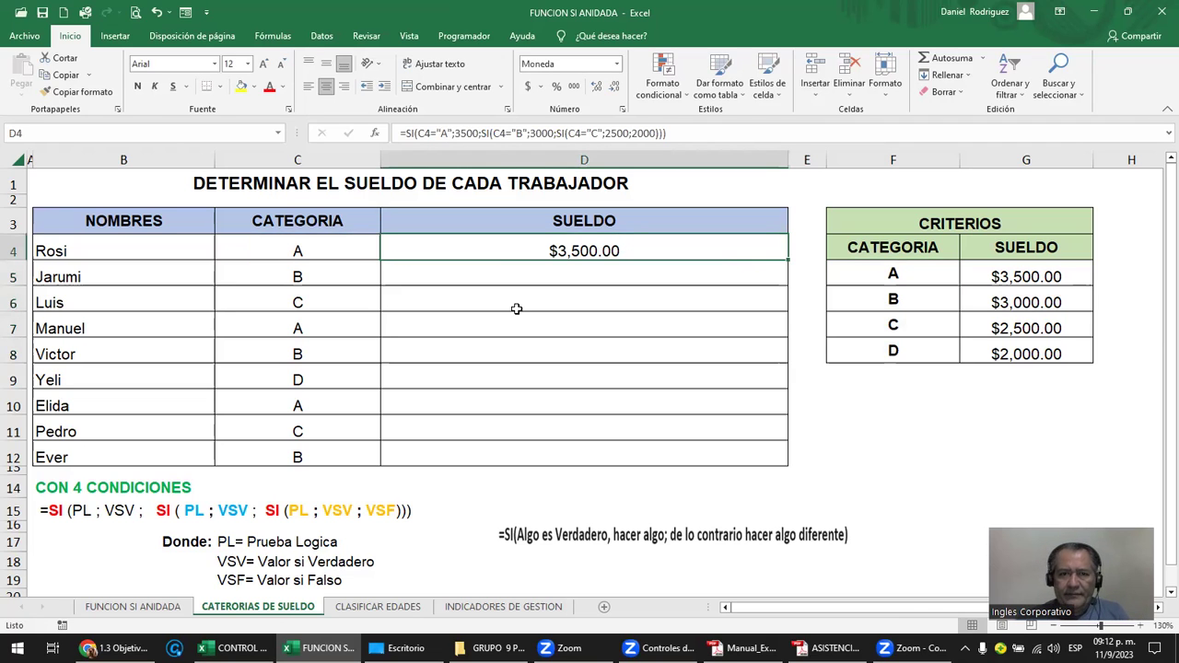
{"action": "key", "text": "F2"}
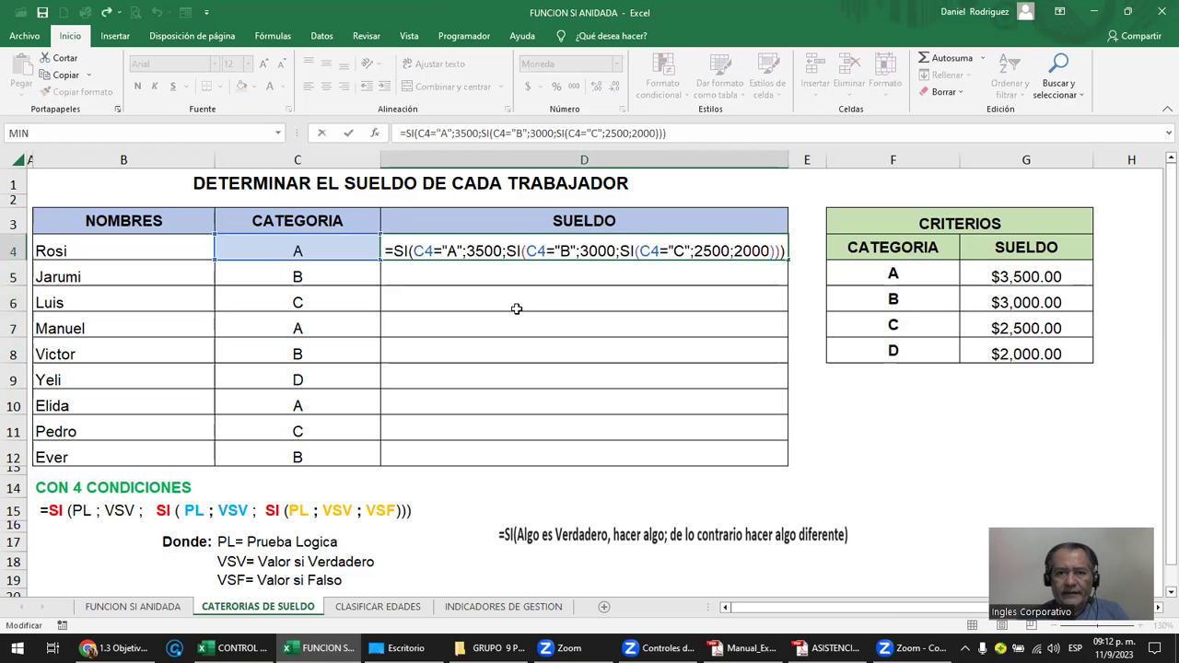
{"action": "key", "text": "Escape"}
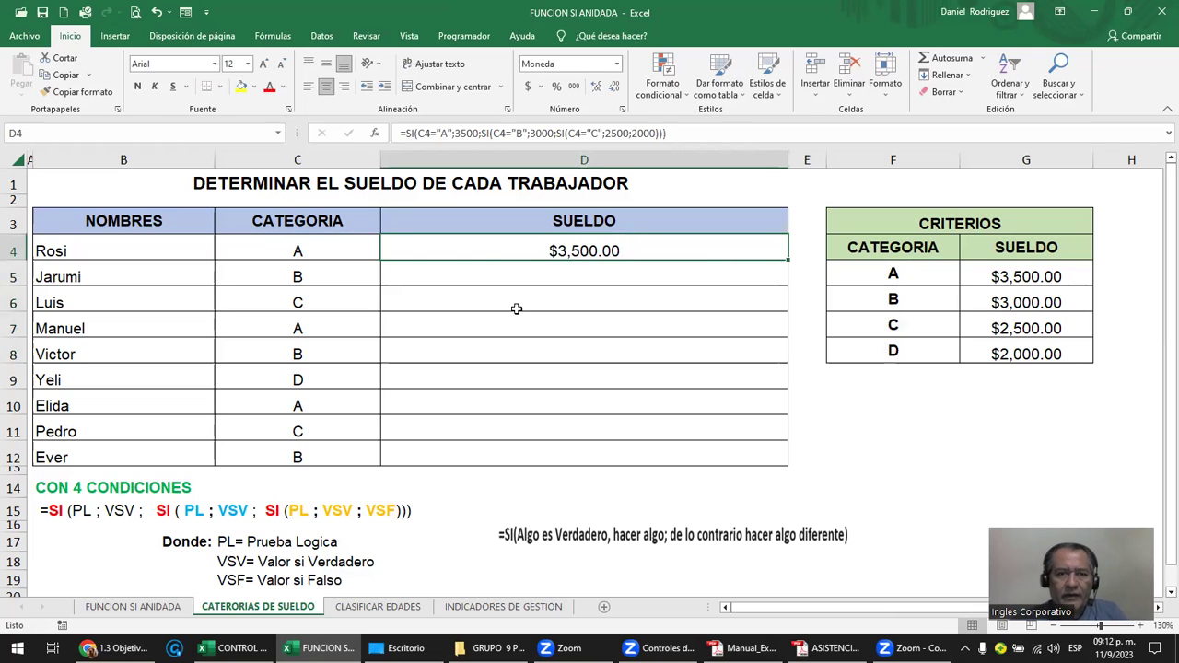
Step: Review D4's fixed salaries 3500, 3000, 2500 and 2000, then compare C4 with G5
{"action": "key", "text": "F2"}
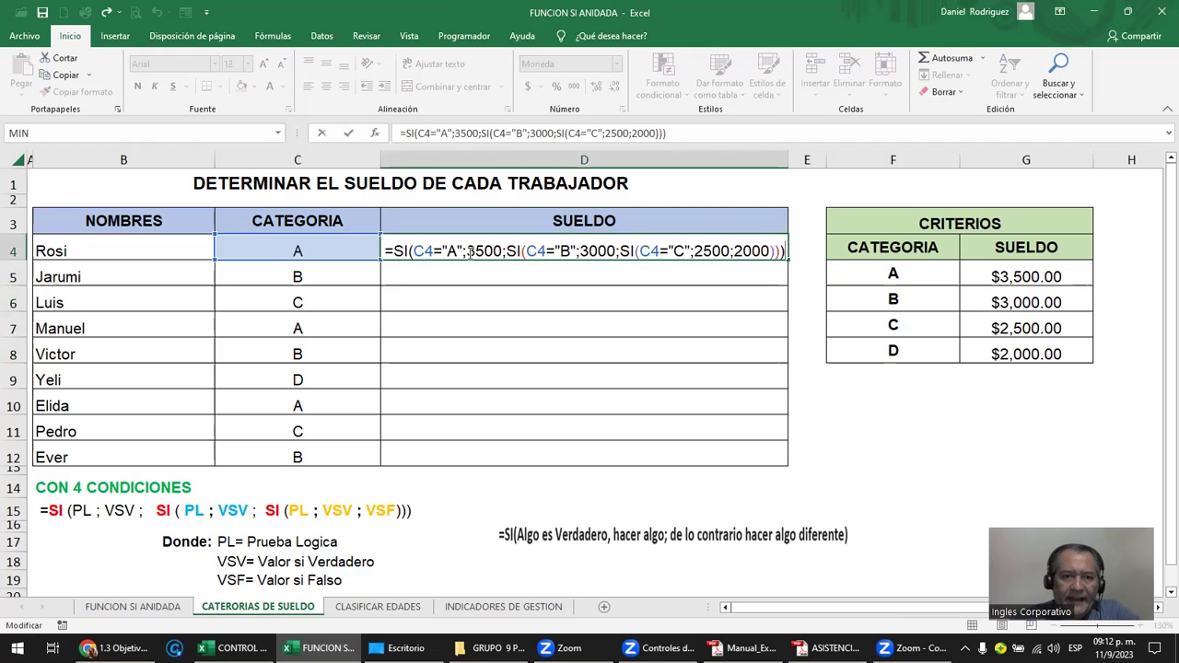
{"action": "left_click_drag", "start_coordinate": [467, 251], "coordinate": [502, 251]}
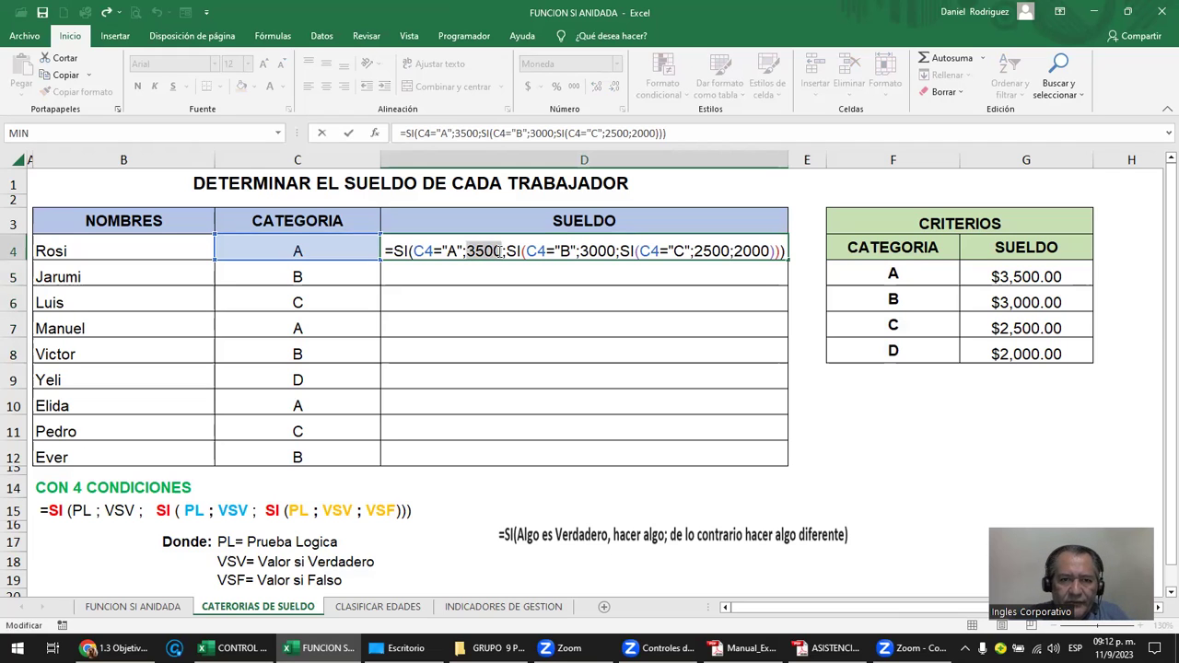
{"action": "double_click", "coordinate": [606, 251]}
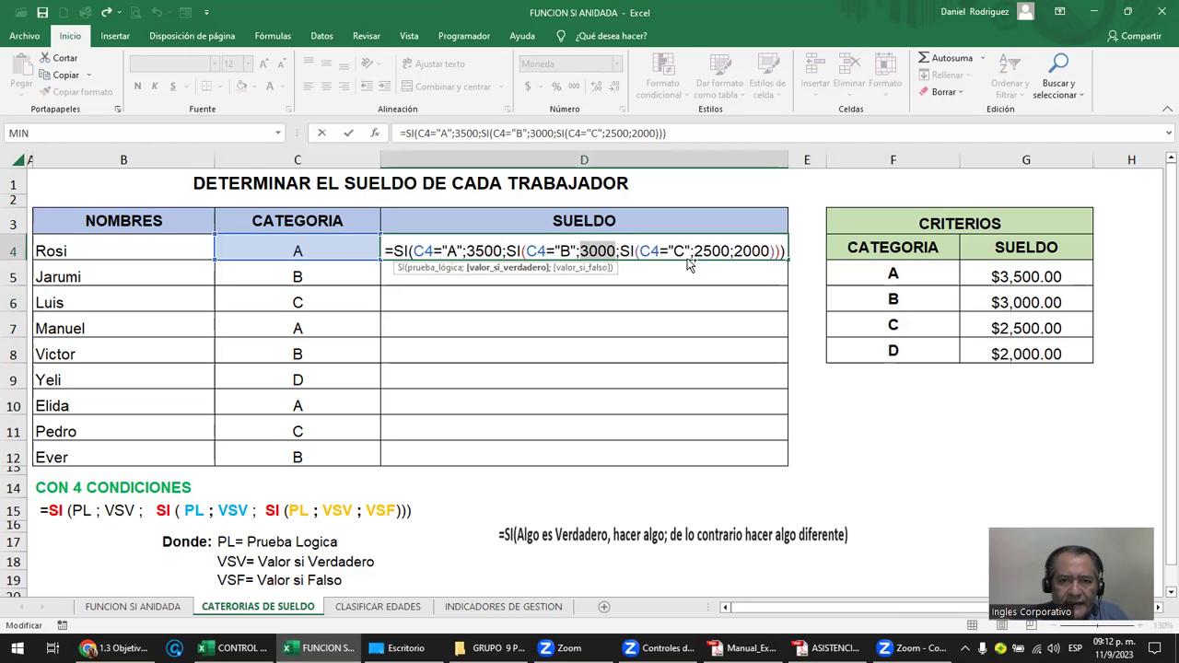
{"action": "left_click_drag", "start_coordinate": [695, 250], "coordinate": [733, 251]}
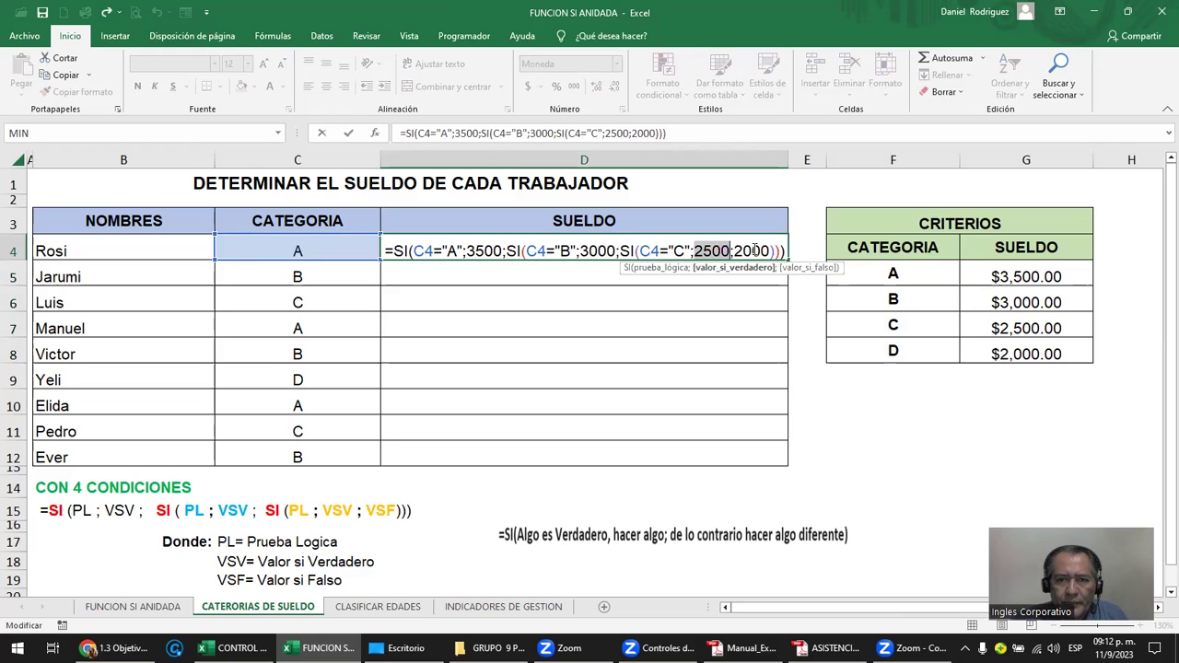
{"action": "double_click", "coordinate": [767, 250]}
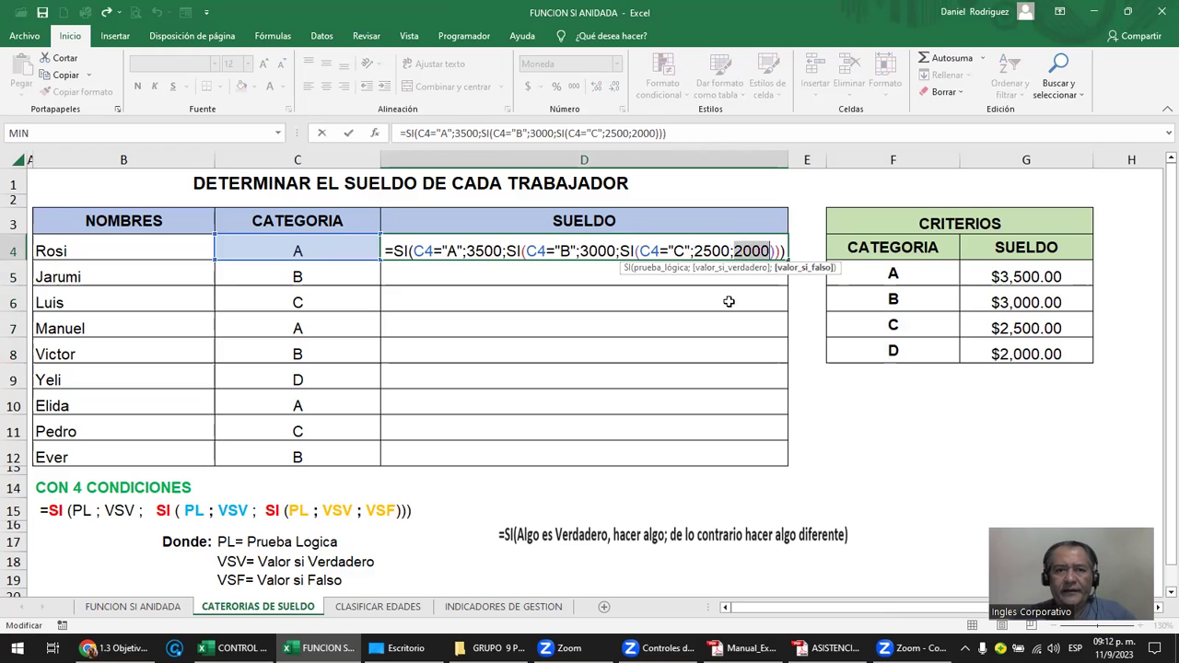
{"action": "left_click", "coordinate": [465, 251]}
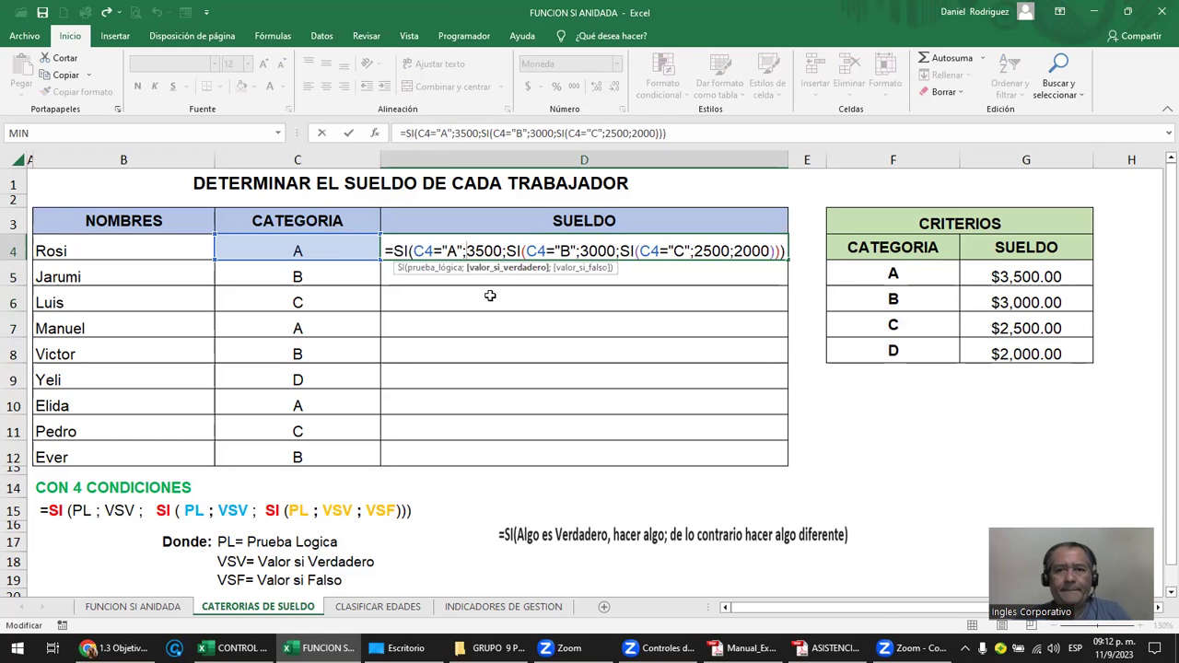
{"action": "key", "text": "ctrl+Return"}
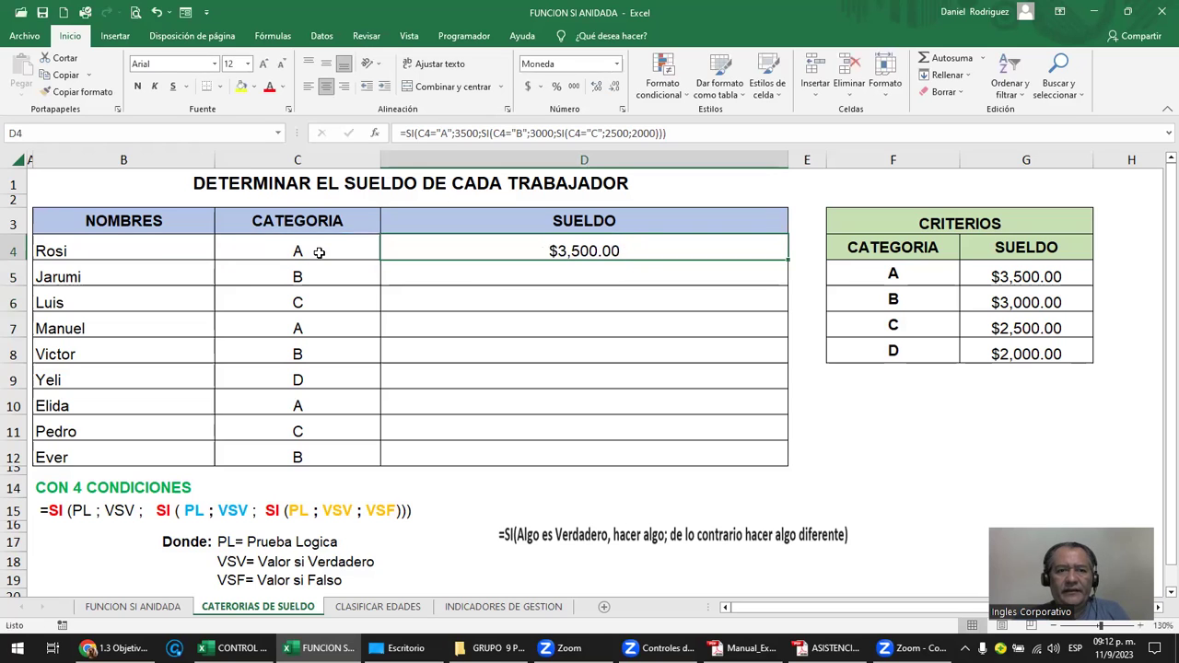
{"action": "left_click", "coordinate": [314, 254]}
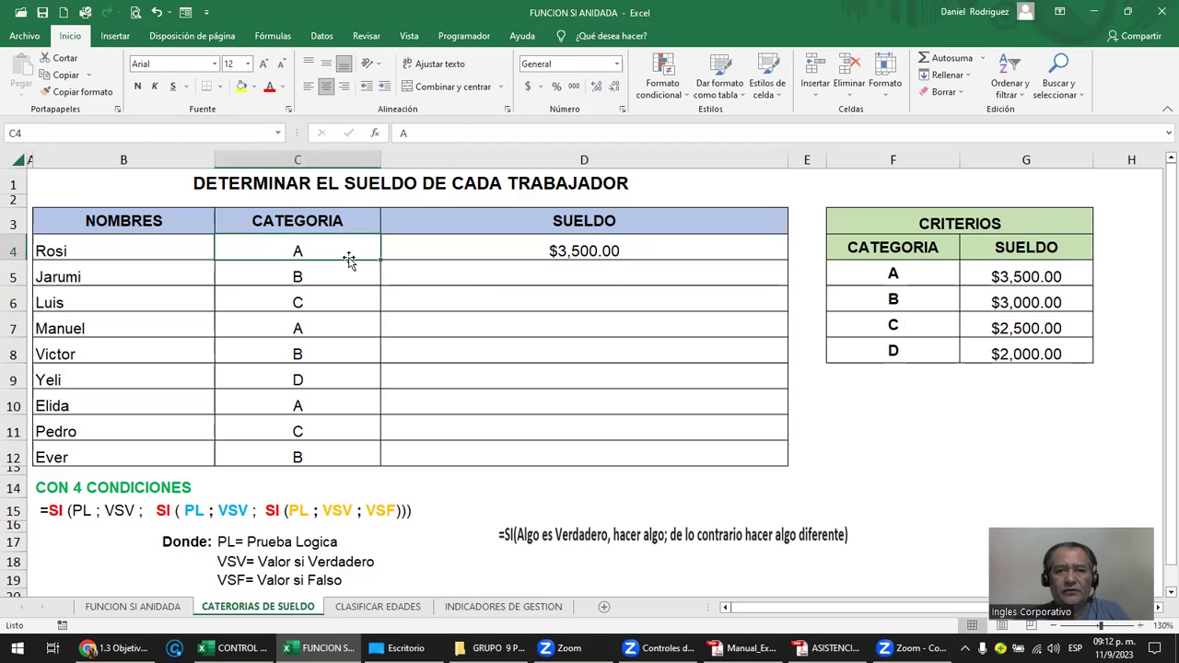
{"action": "left_click", "coordinate": [1032, 276]}
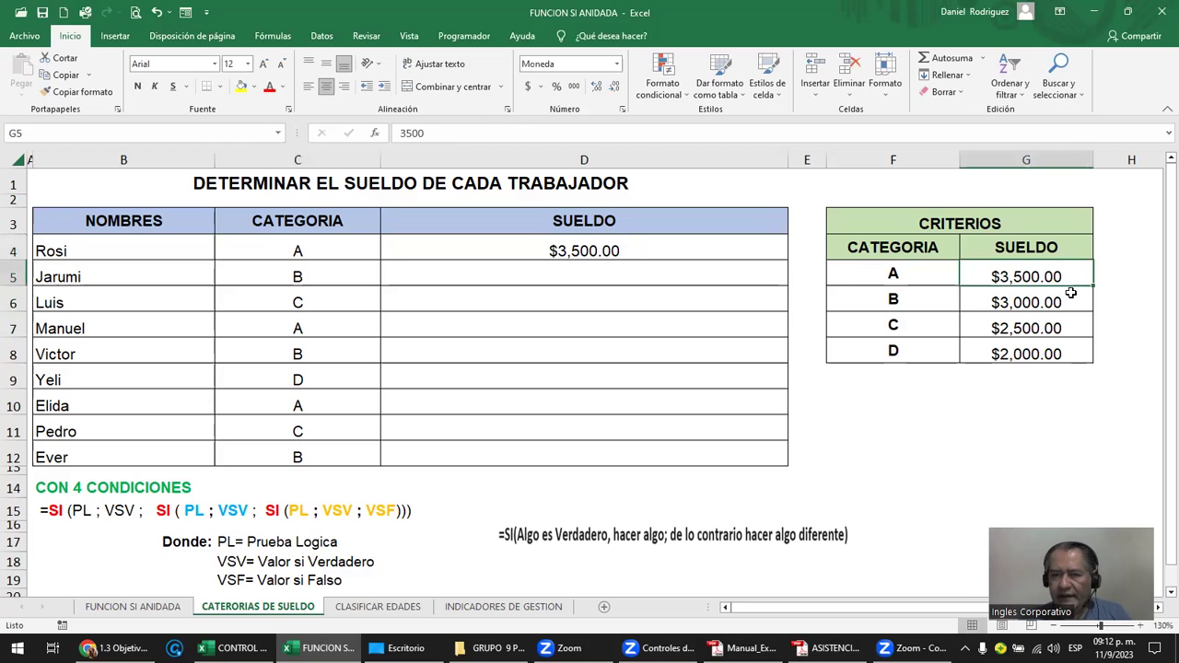
{"action": "type", "text": "5,"}
{"action": "type", "text": "00"}
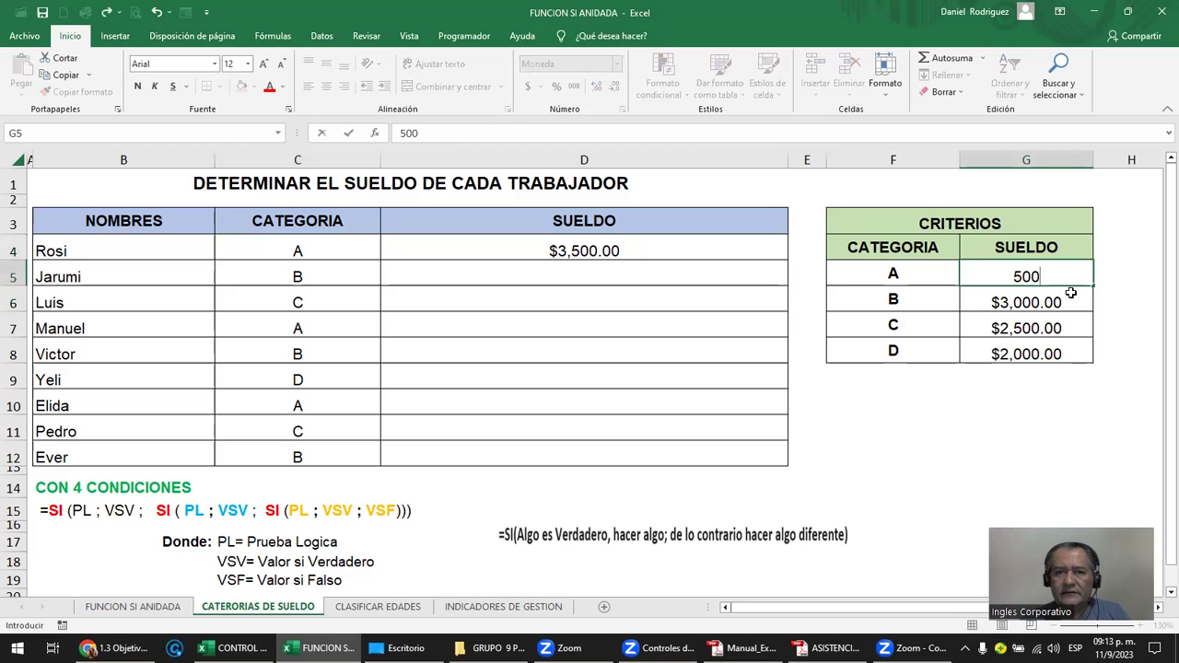
{"action": "type", "text": "0"}
{"action": "key", "text": "Return"}
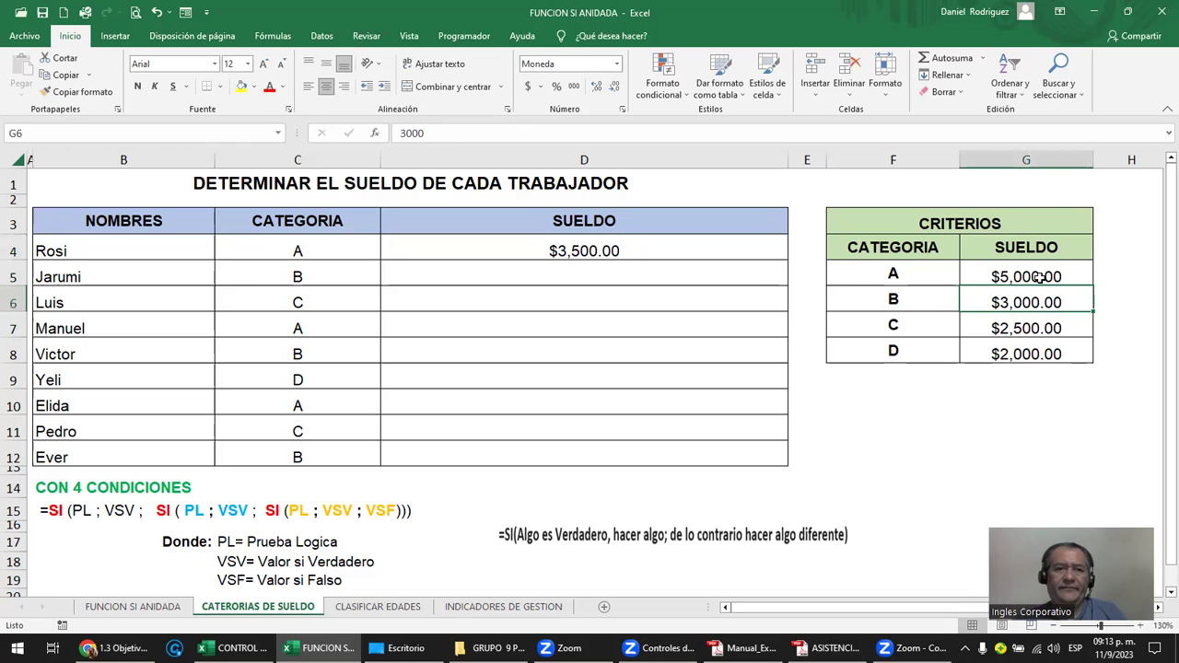
{"action": "left_click", "coordinate": [1039, 276]}
{"action": "left_click", "coordinate": [345, 254], "text": "ctrl"}
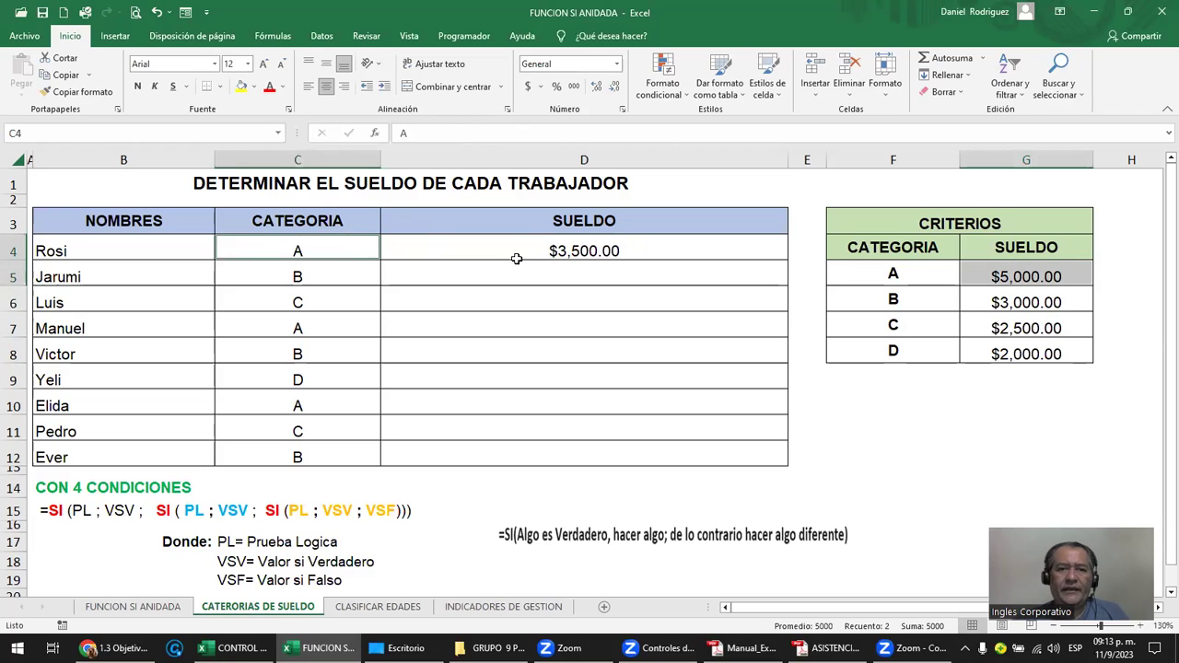
{"action": "left_click", "coordinate": [517, 259]}
{"action": "double_click", "coordinate": [474, 254]}
{"action": "left_click_drag", "start_coordinate": [467, 250], "coordinate": [503, 251]}
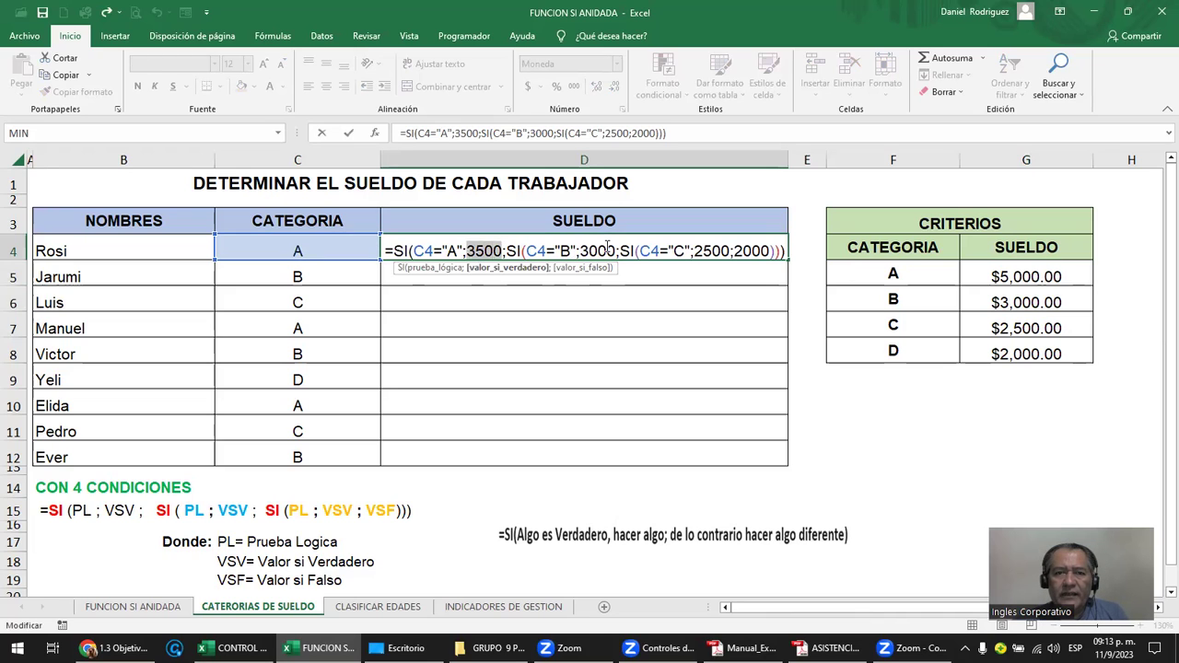
{"action": "key", "text": "ctrl+Return"}
{"action": "left_click", "coordinate": [1039, 279]}
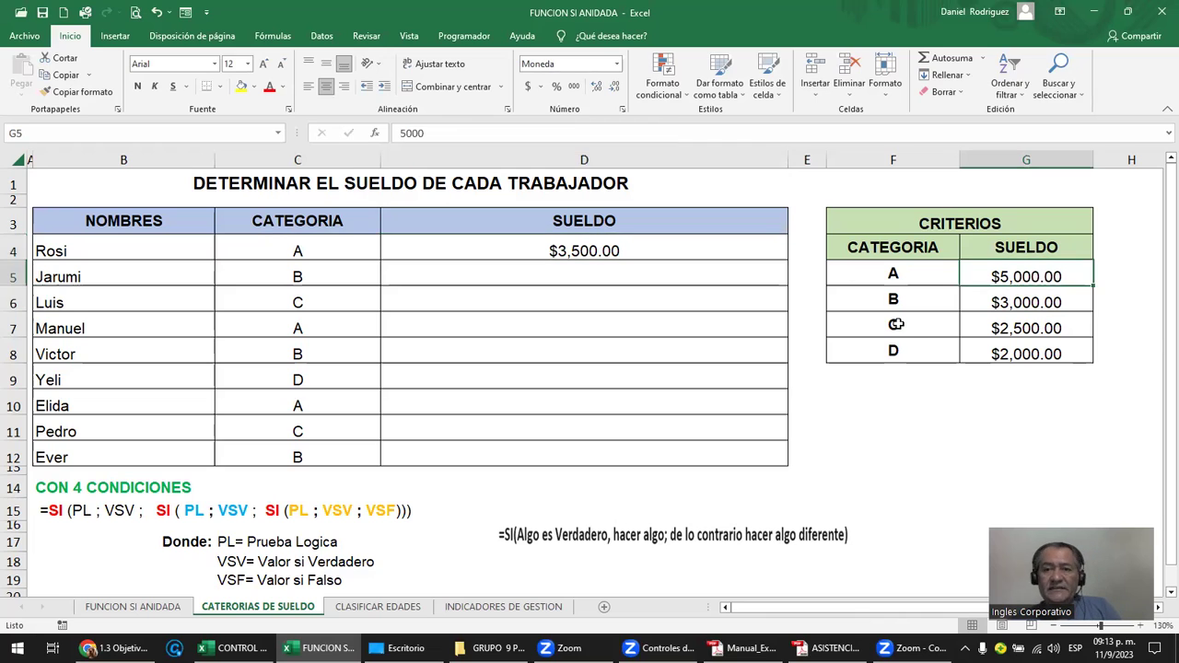
{"action": "left_click_drag", "start_coordinate": [1013, 273], "coordinate": [1017, 350]}
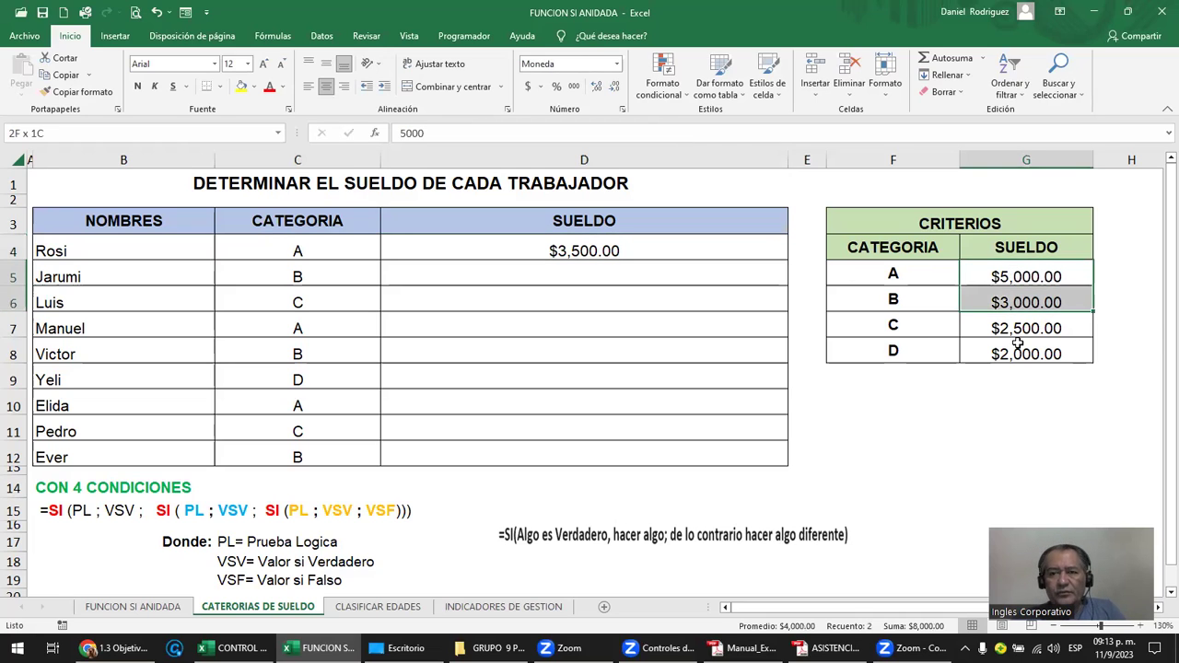
{"action": "left_click", "coordinate": [1027, 280]}
{"action": "type", "text": "3"}
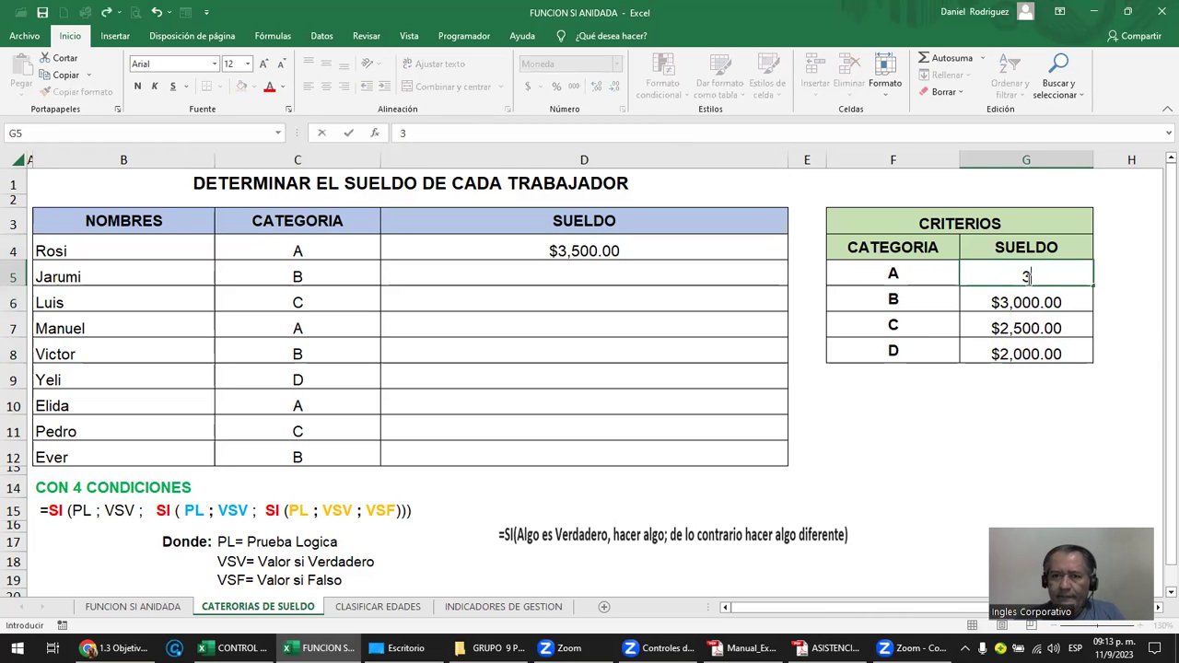
{"action": "type", "text": "$3,500"}
{"action": "key", "text": "Return"}
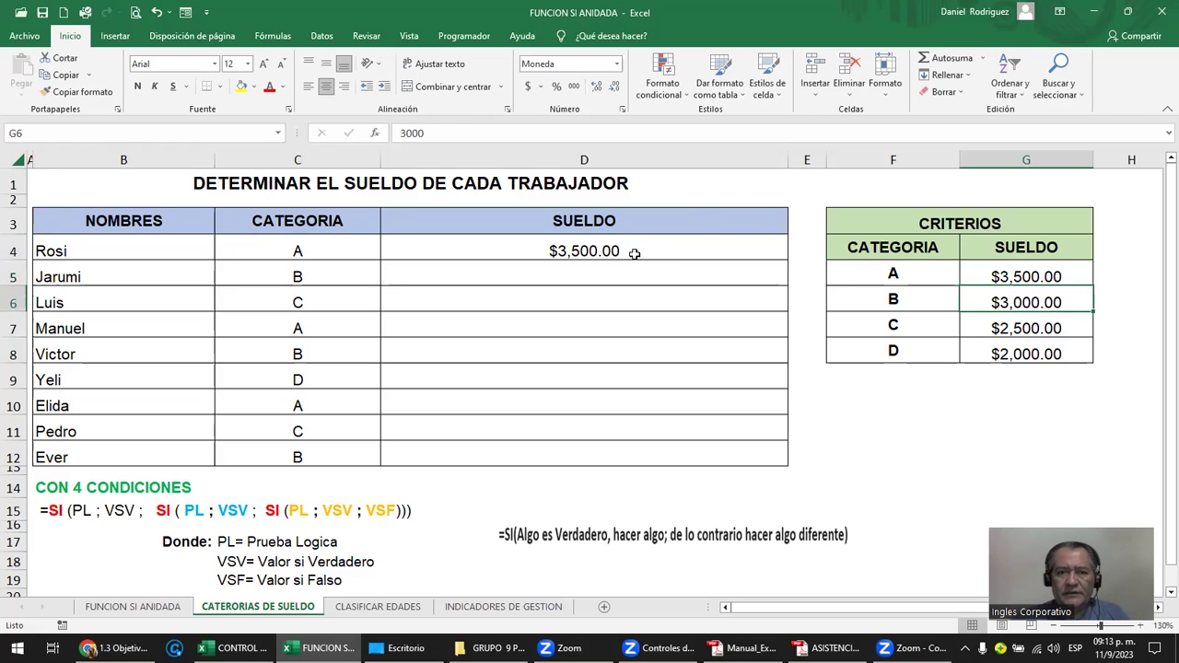
{"action": "left_click", "coordinate": [661, 263]}
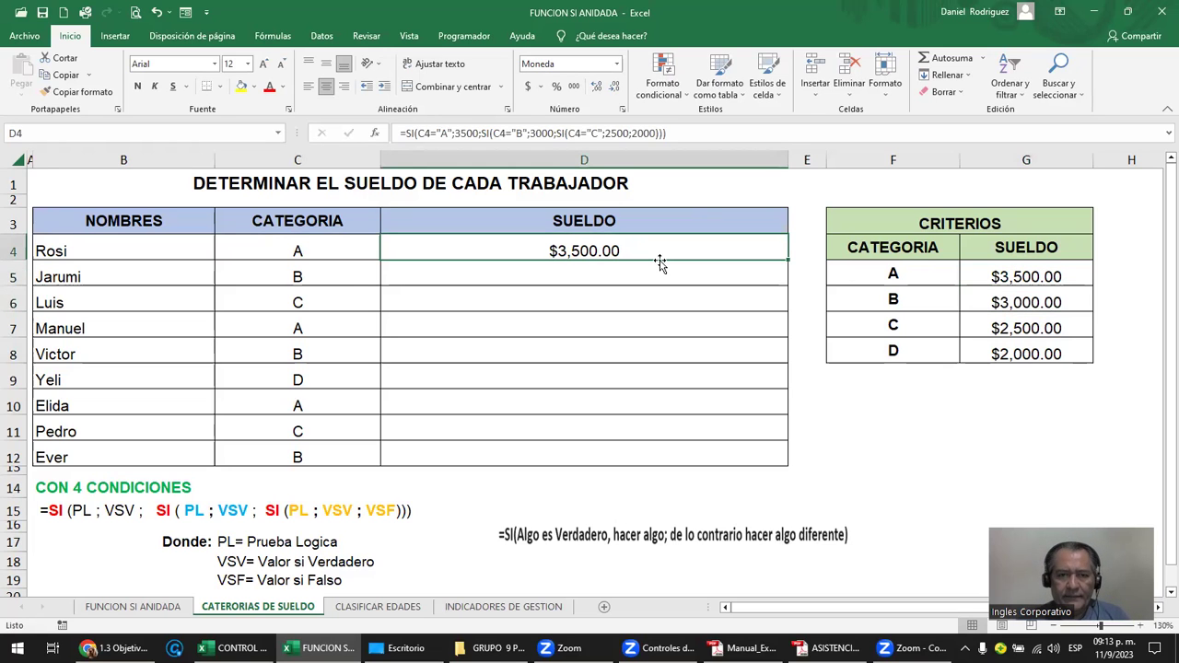
Step: Restart D4 as =SI(C4="A";G5; using G5 as category A's salary
{"action": "key", "text": "Delete"}
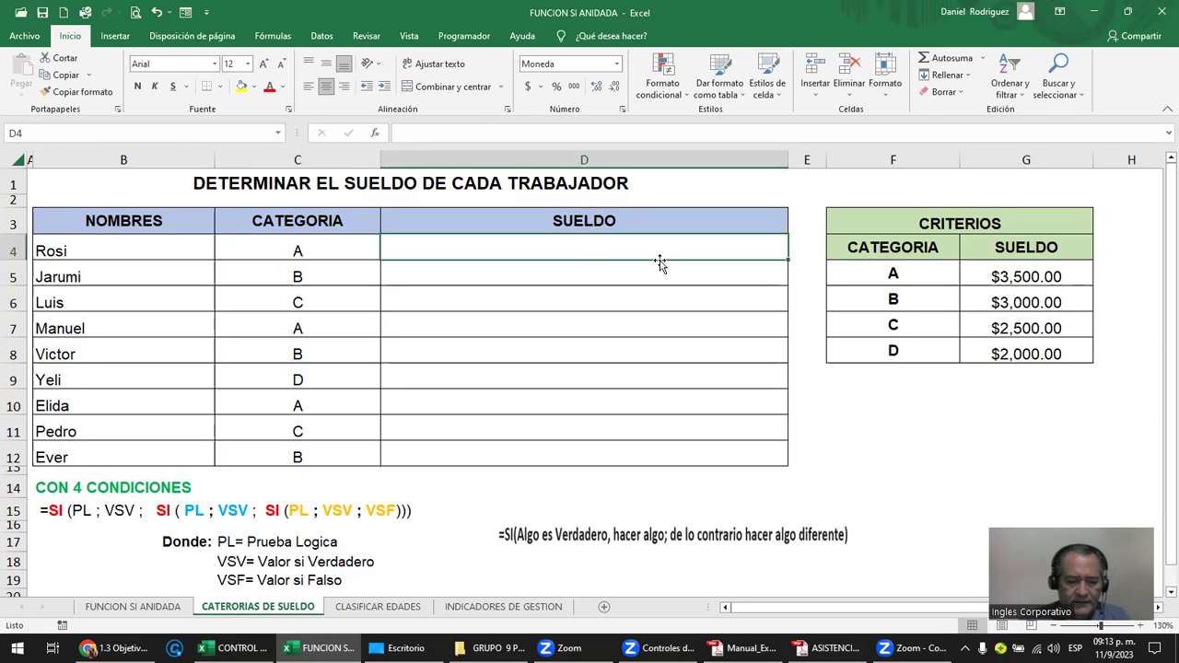
{"action": "type", "text": "=SI"}
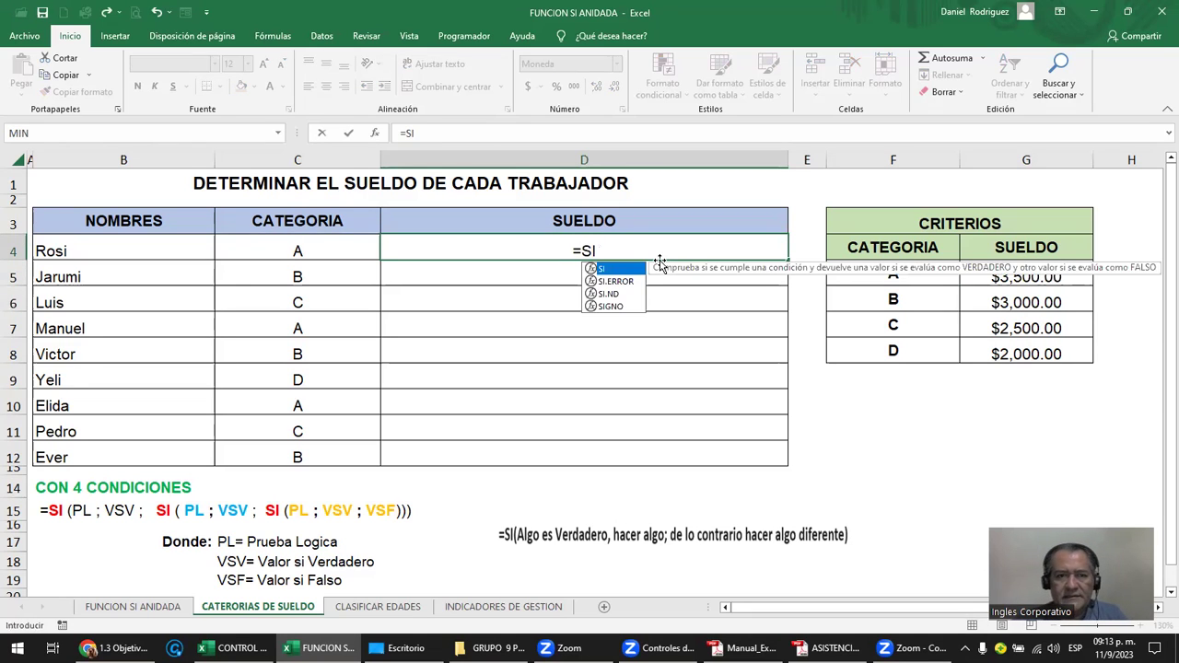
{"action": "type", "text": "("}
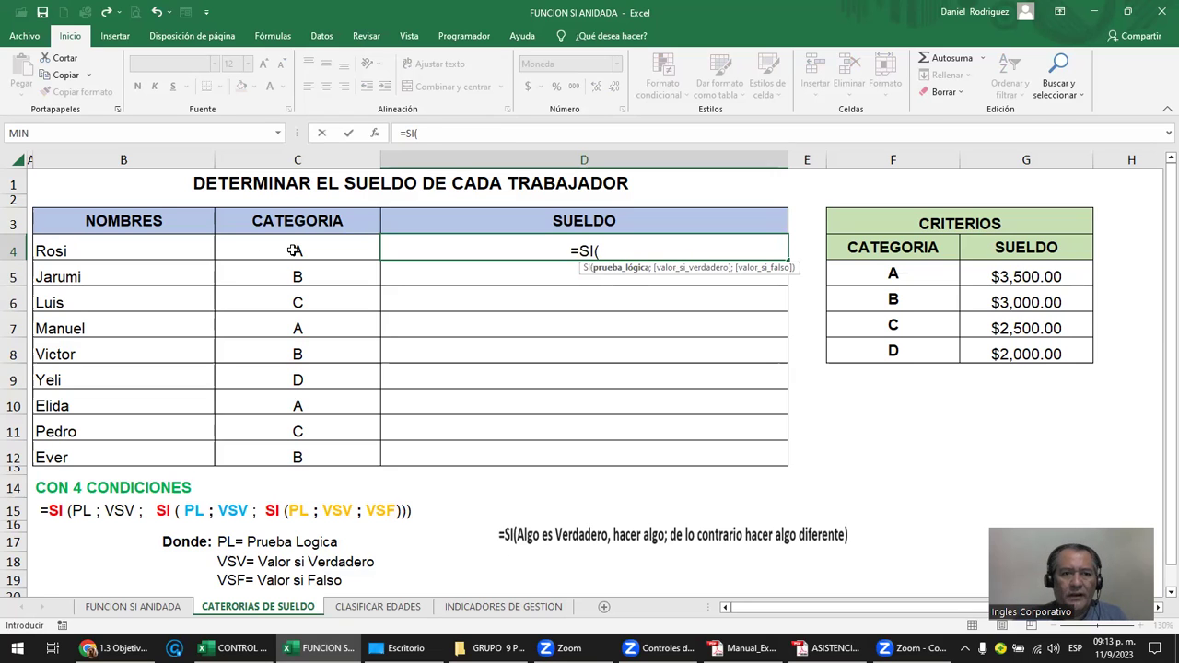
{"action": "left_click", "coordinate": [294, 250]}
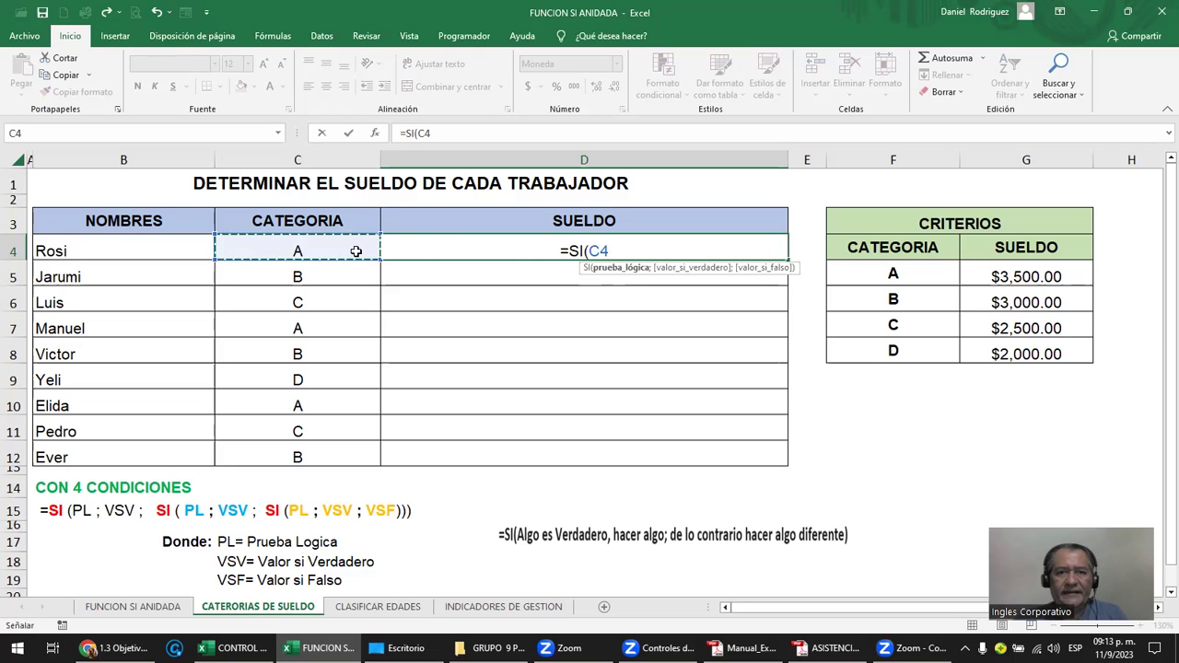
{"action": "type", "text": "="}
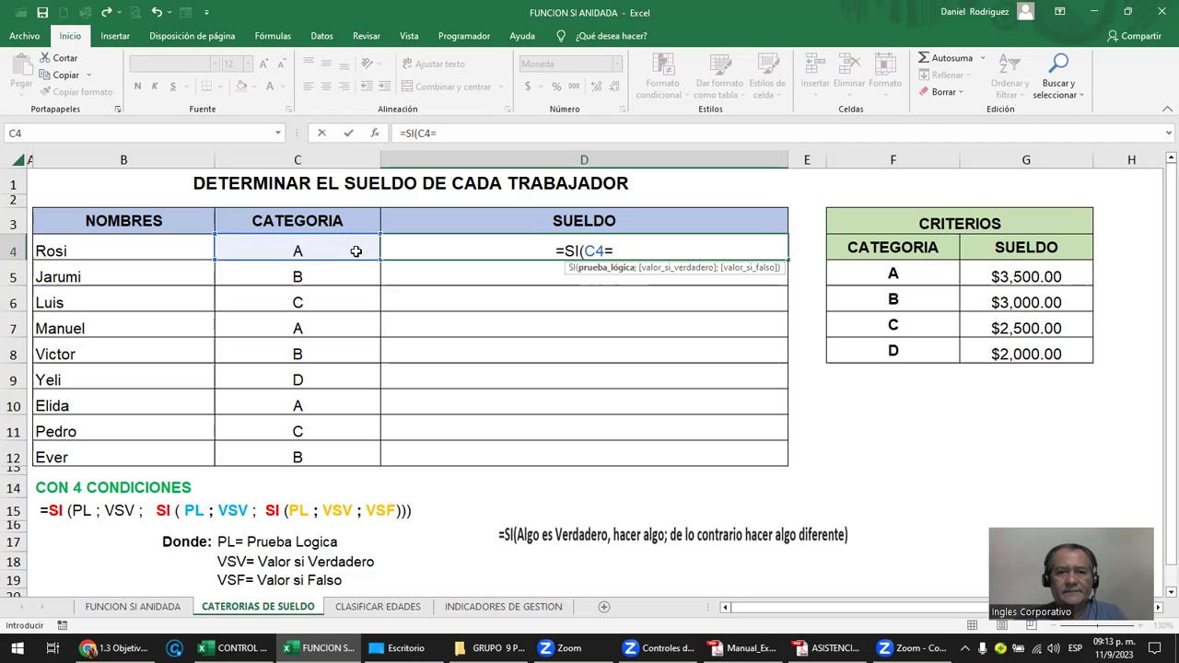
{"action": "type", "text": "\"A"}
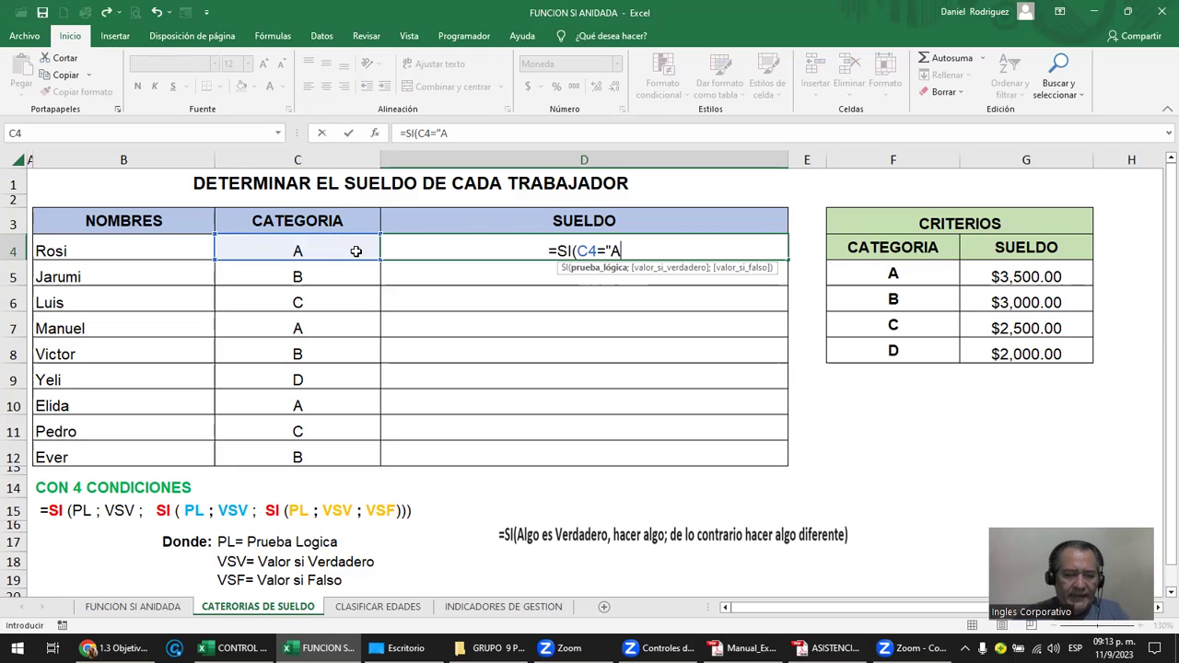
{"action": "type", "text": "\""}
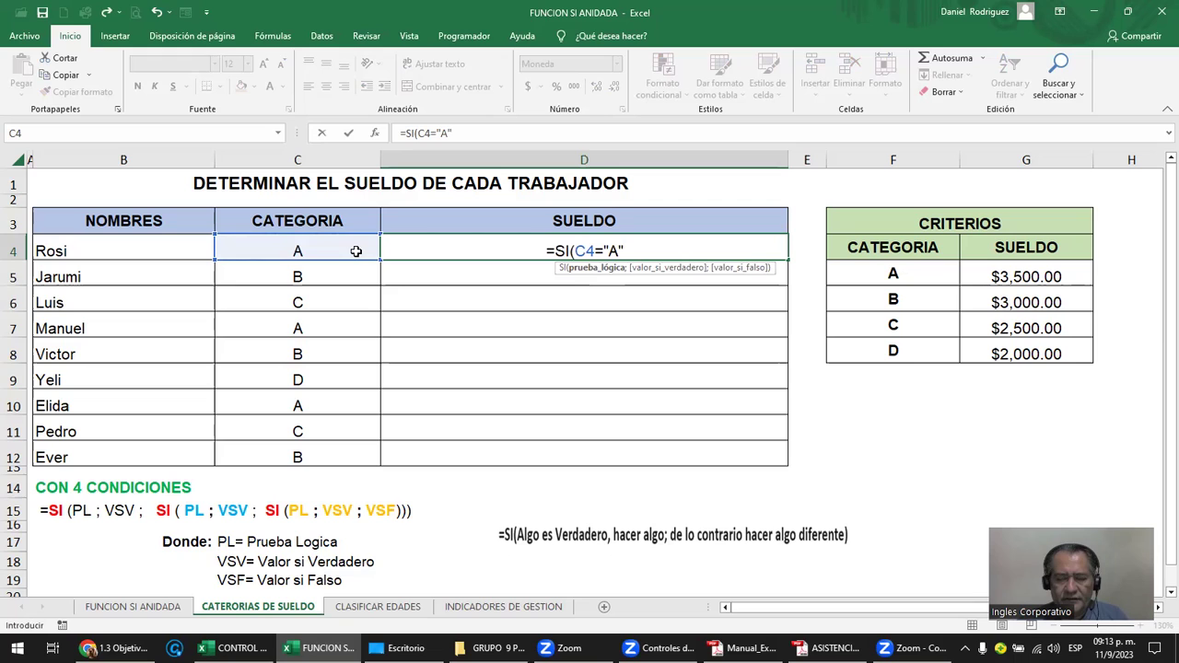
{"action": "type", "text": ";"}
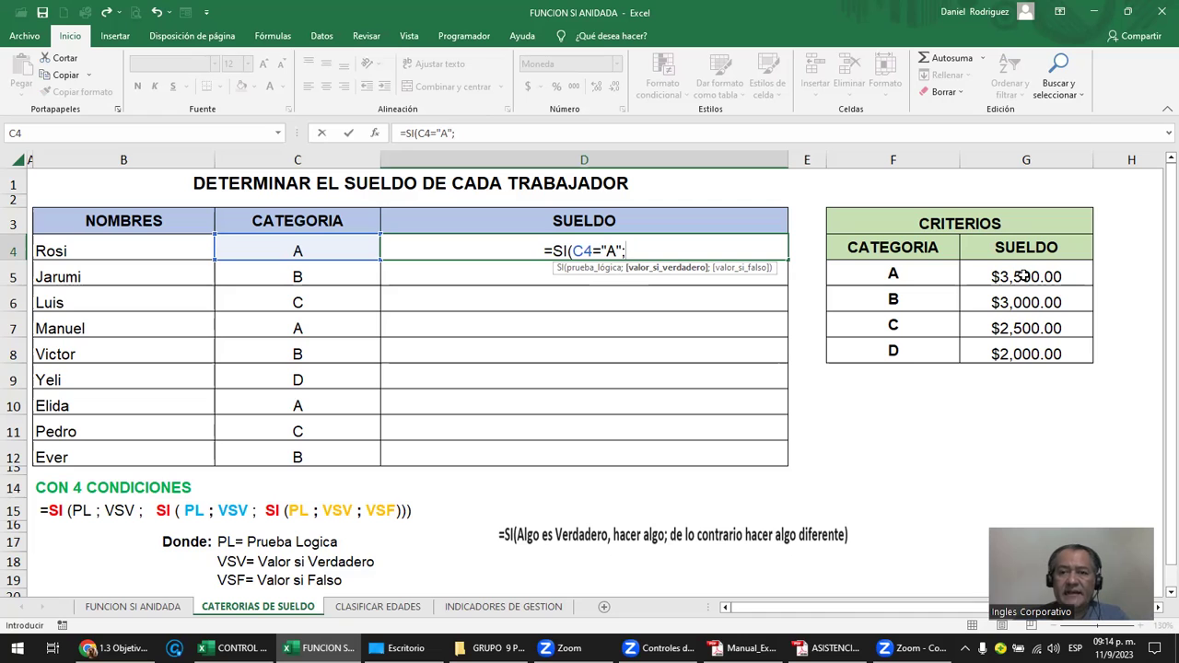
{"action": "left_click", "coordinate": [1023, 275]}
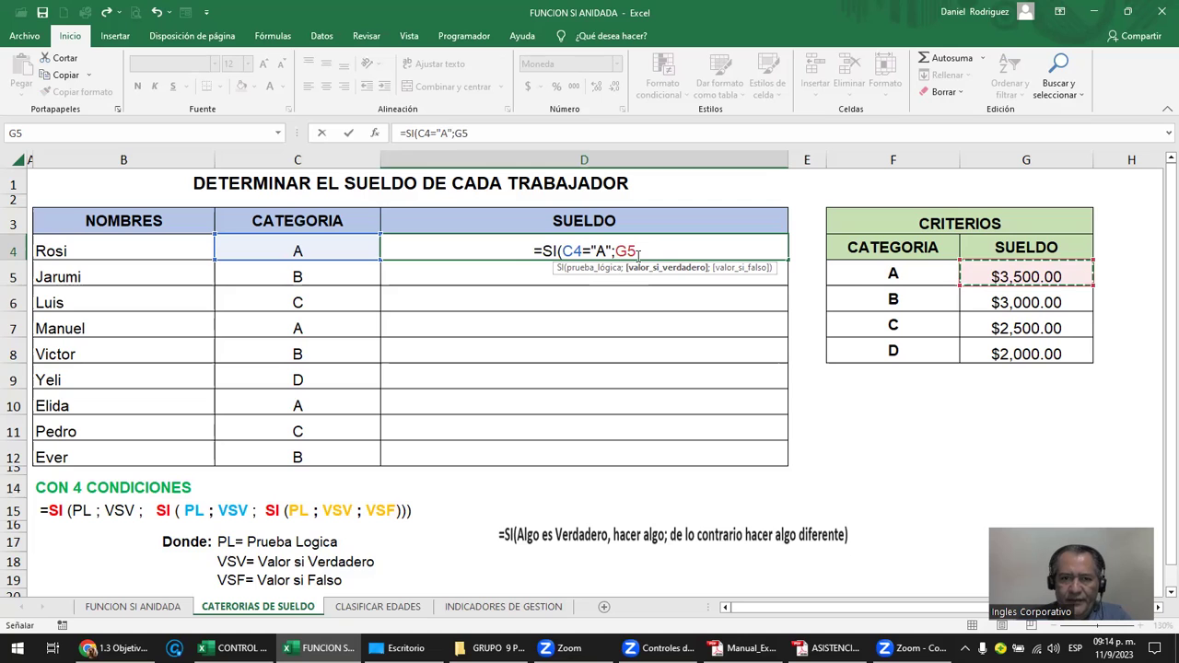
{"action": "key", "text": "BackSpace"}
{"action": "key", "text": "BackSpace"}
{"action": "type", "text": "3"}
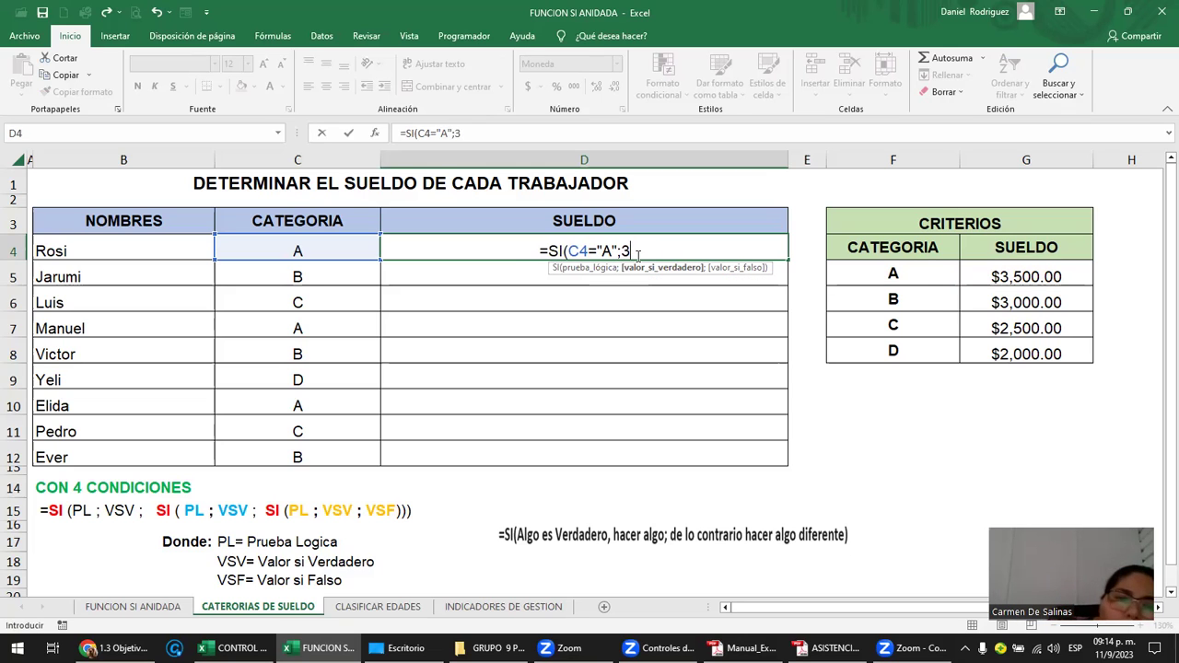
{"action": "type", "text": "500"}
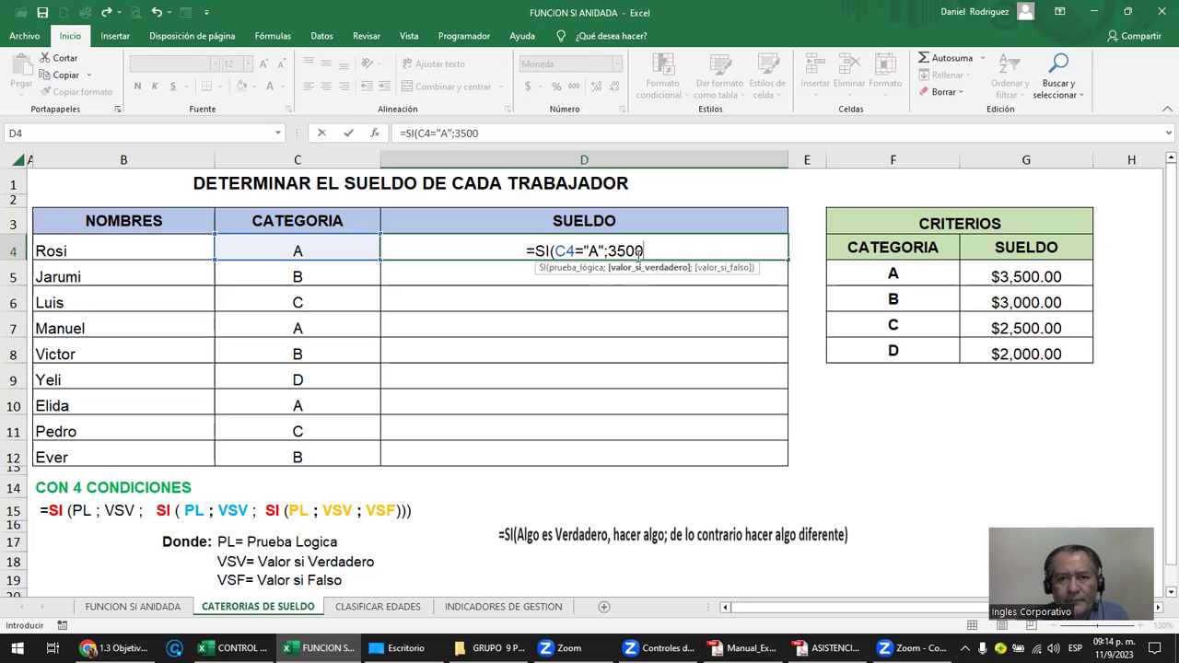
{"action": "key", "text": "BackSpace"}
{"action": "key", "text": "BackSpace"}
{"action": "key", "text": "BackSpace"}
{"action": "key", "text": "BackSpace"}
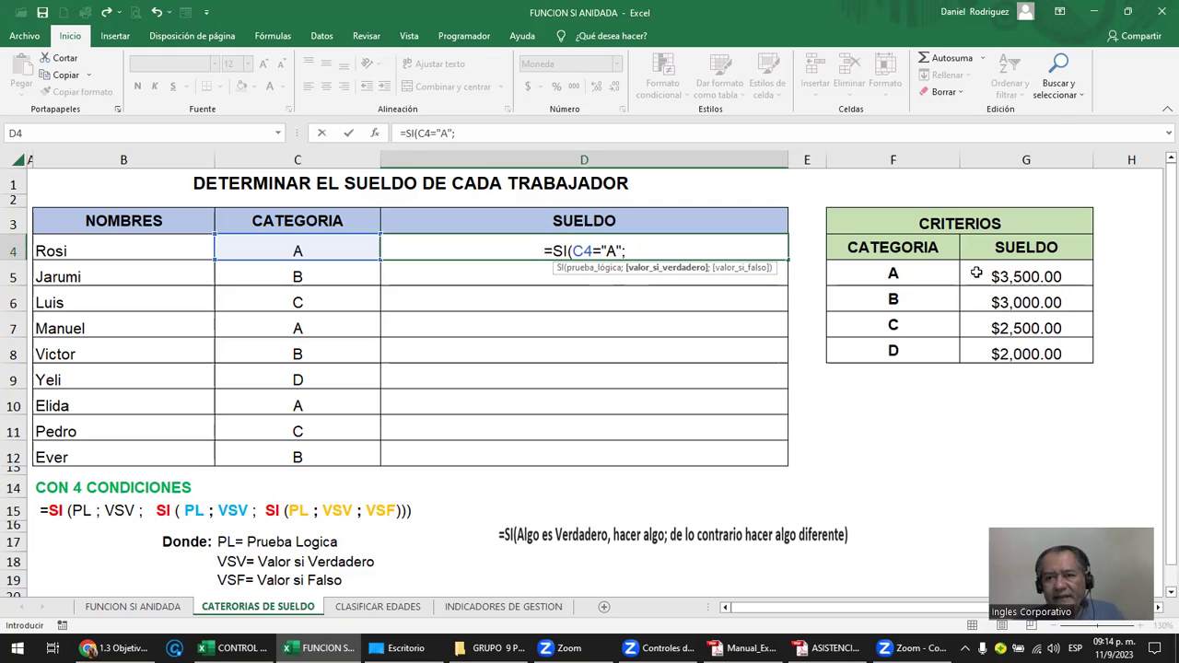
{"action": "left_click", "coordinate": [990, 276]}
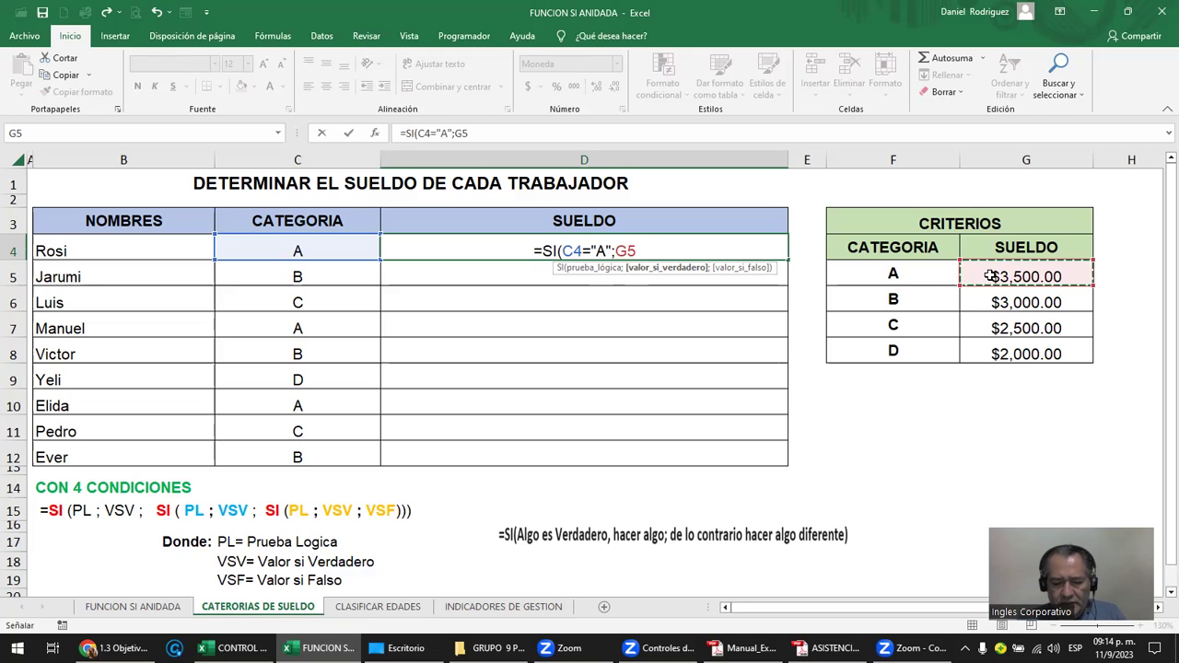
{"action": "type", "text": ";"}
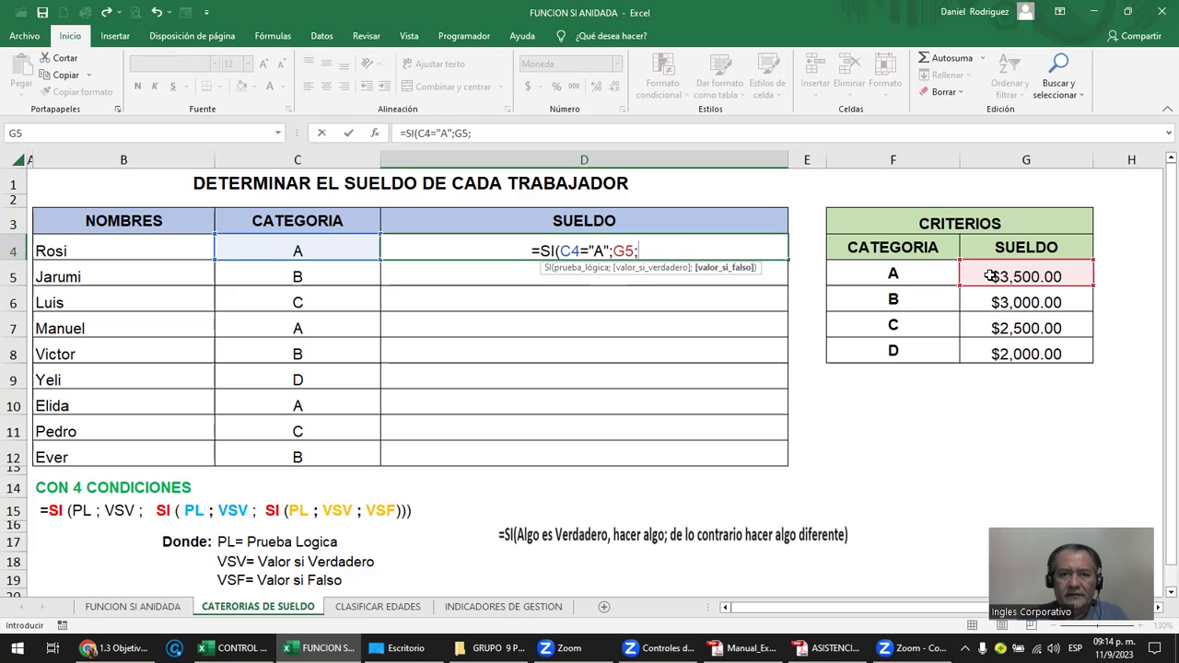
Step: Add the second condition SI(C4="B";G6; and begin a third SI
{"action": "type", "text": "S"}
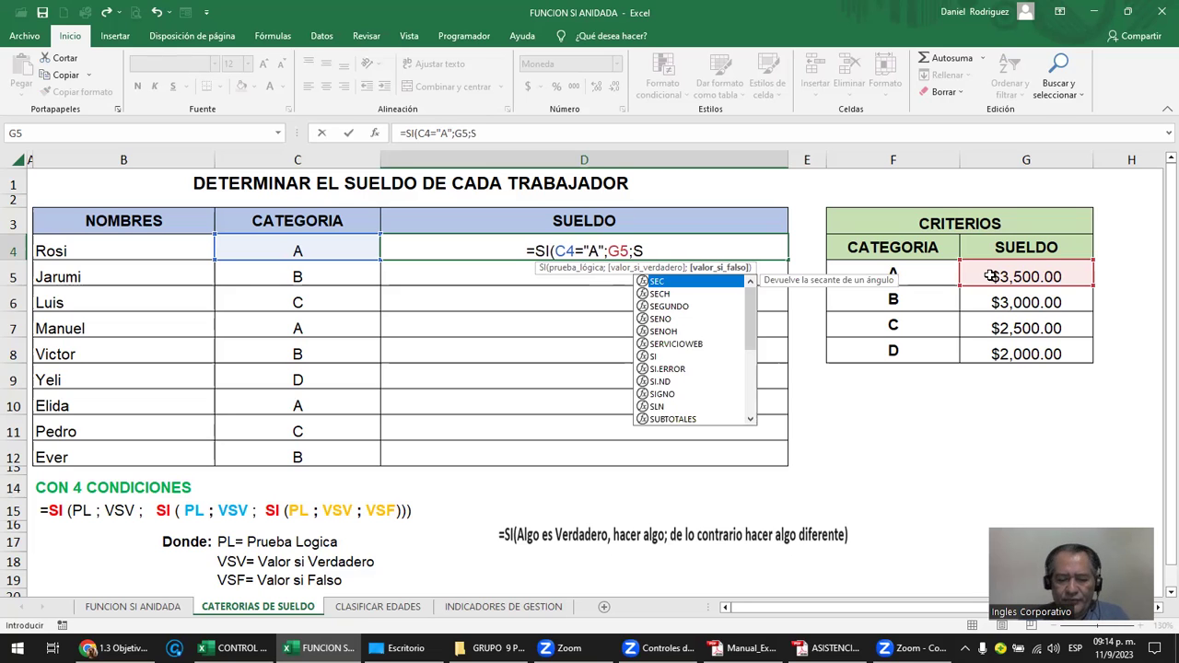
{"action": "type", "text": "I("}
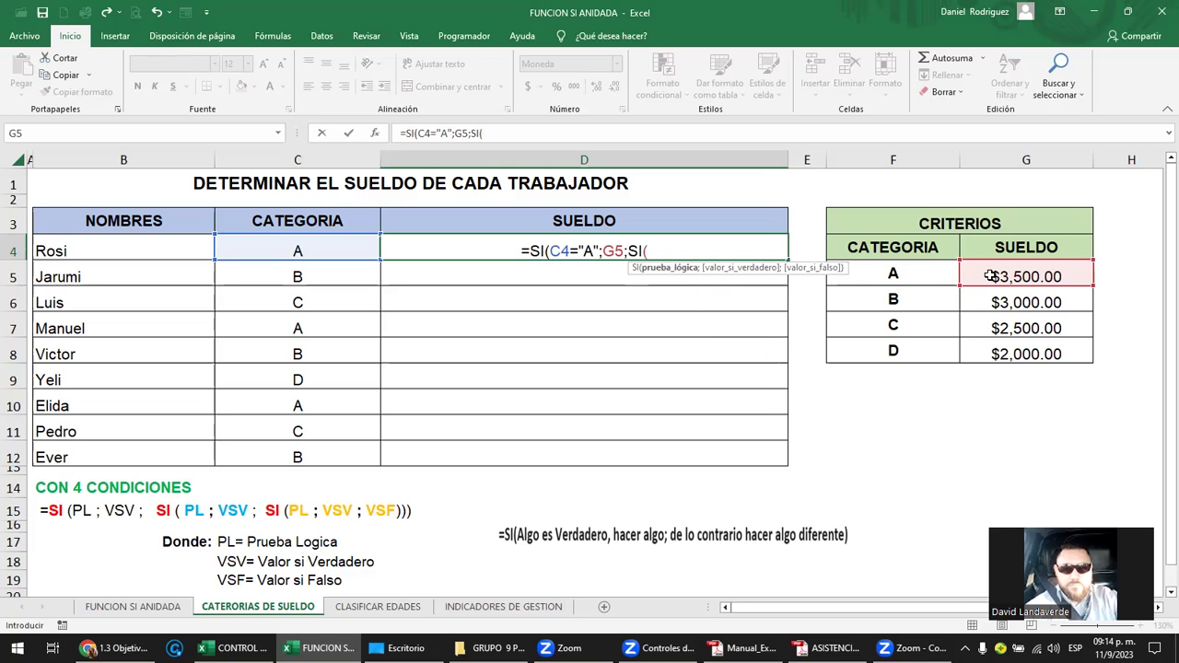
{"action": "left_click", "coordinate": [314, 251]}
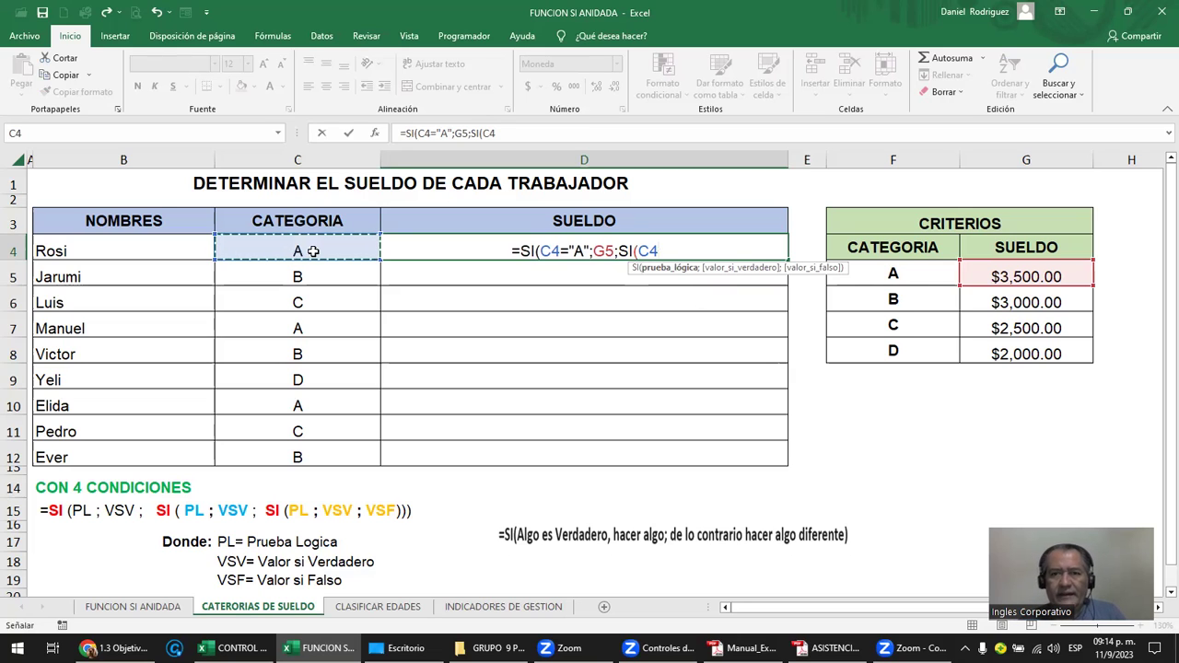
{"action": "type", "text": "="}
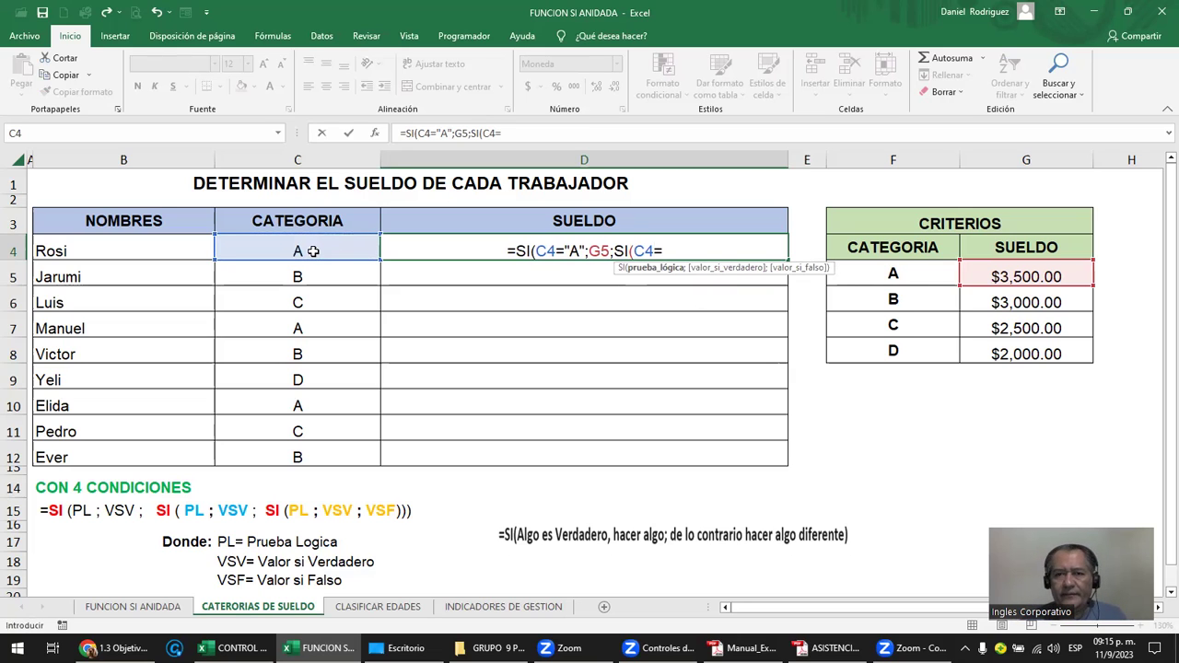
{"action": "type", "text": "\"B"}
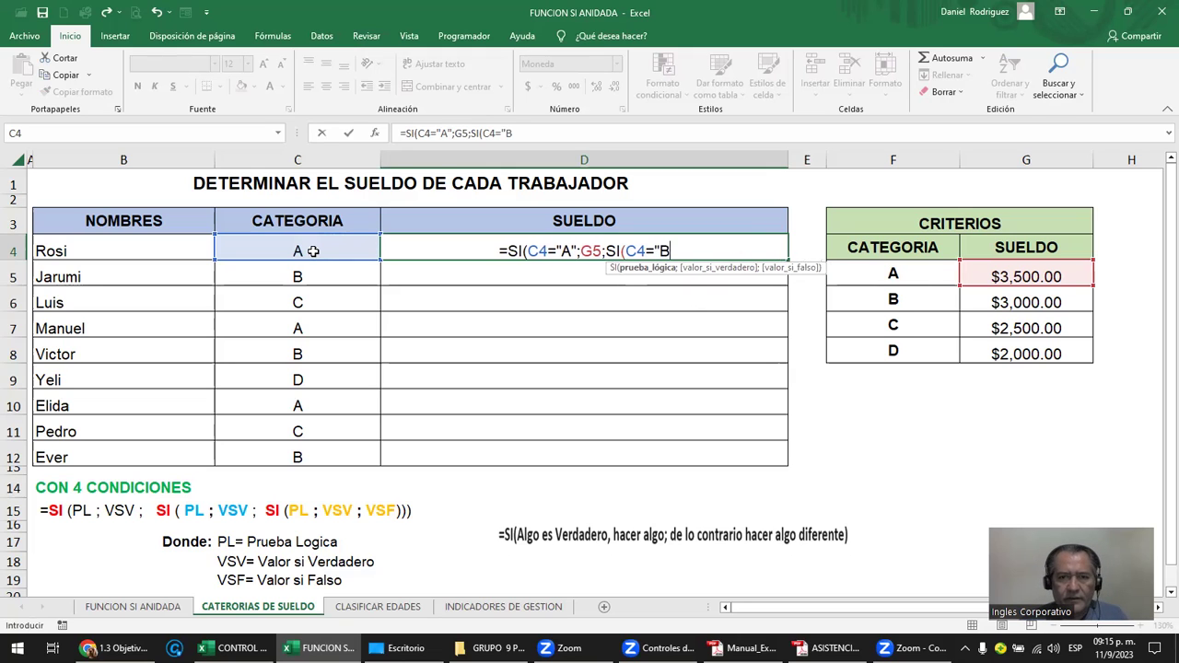
{"action": "type", "text": "\""}
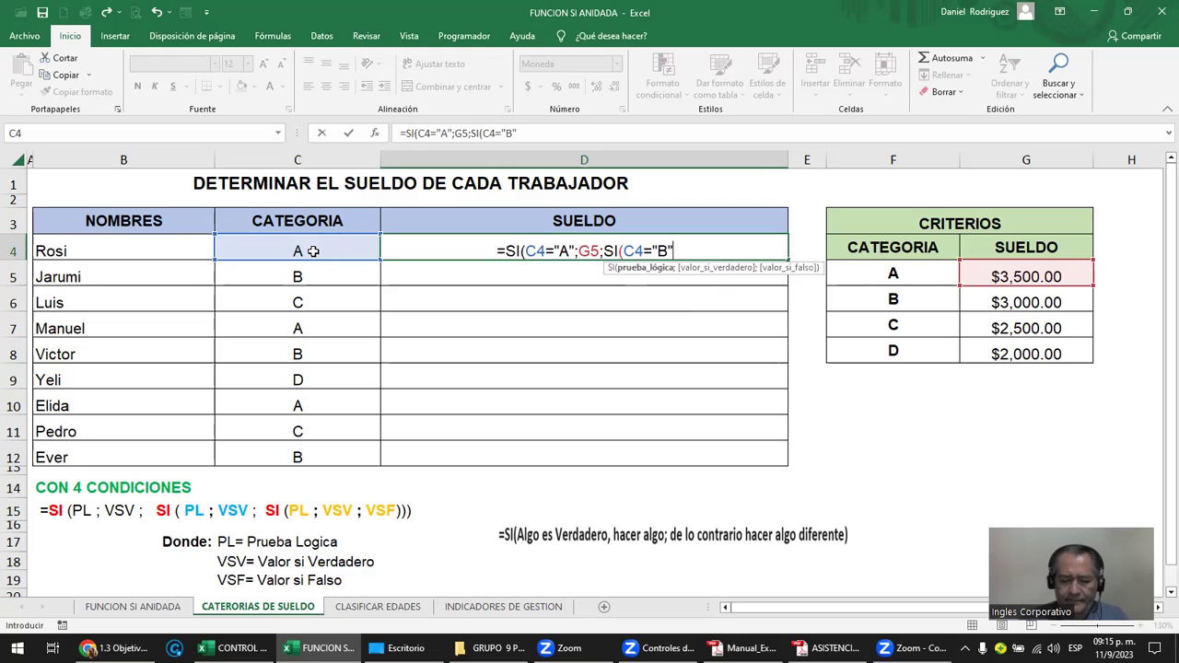
{"action": "type", "text": ";"}
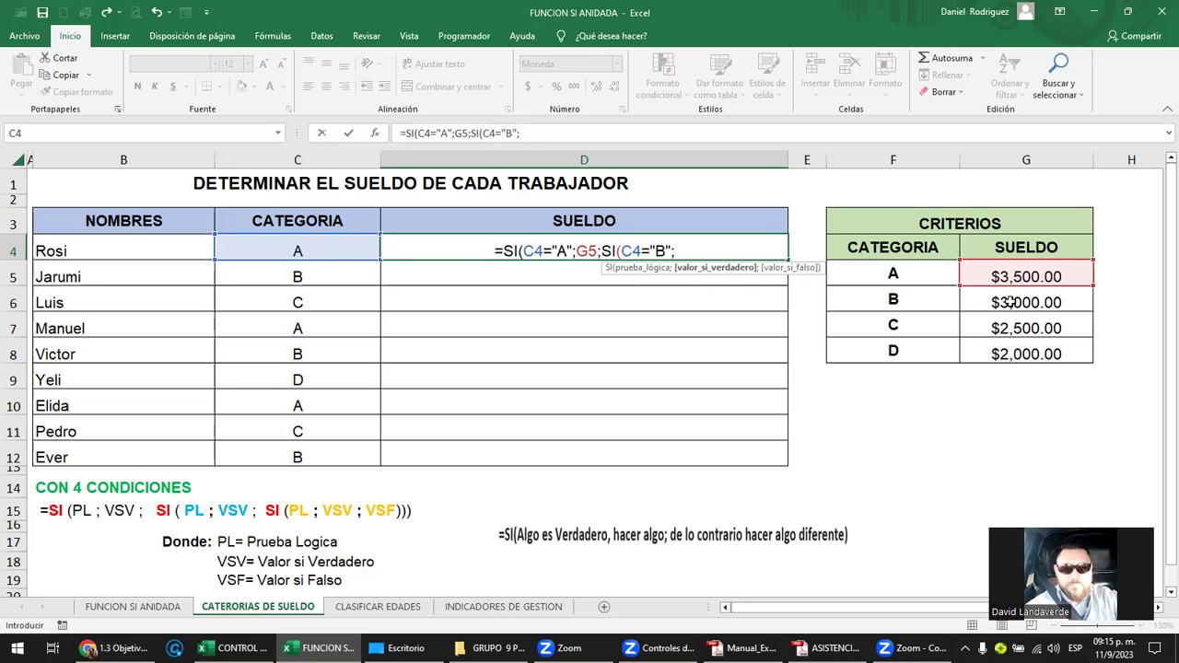
{"action": "left_click", "coordinate": [1010, 302]}
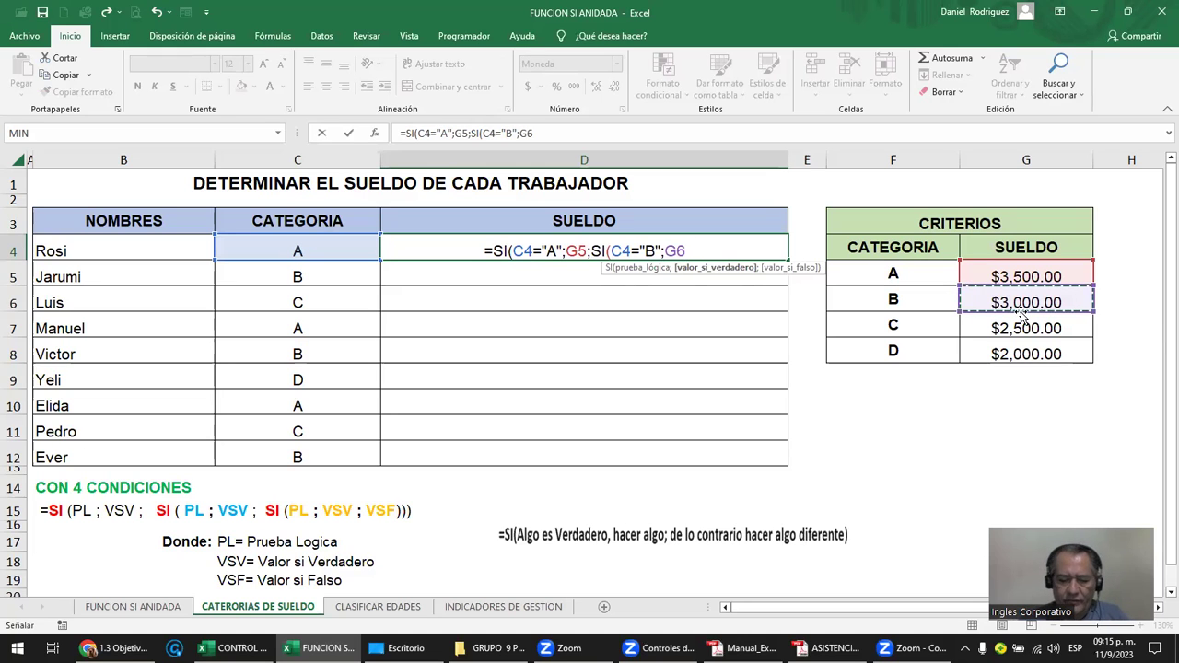
{"action": "type", "text": ";"}
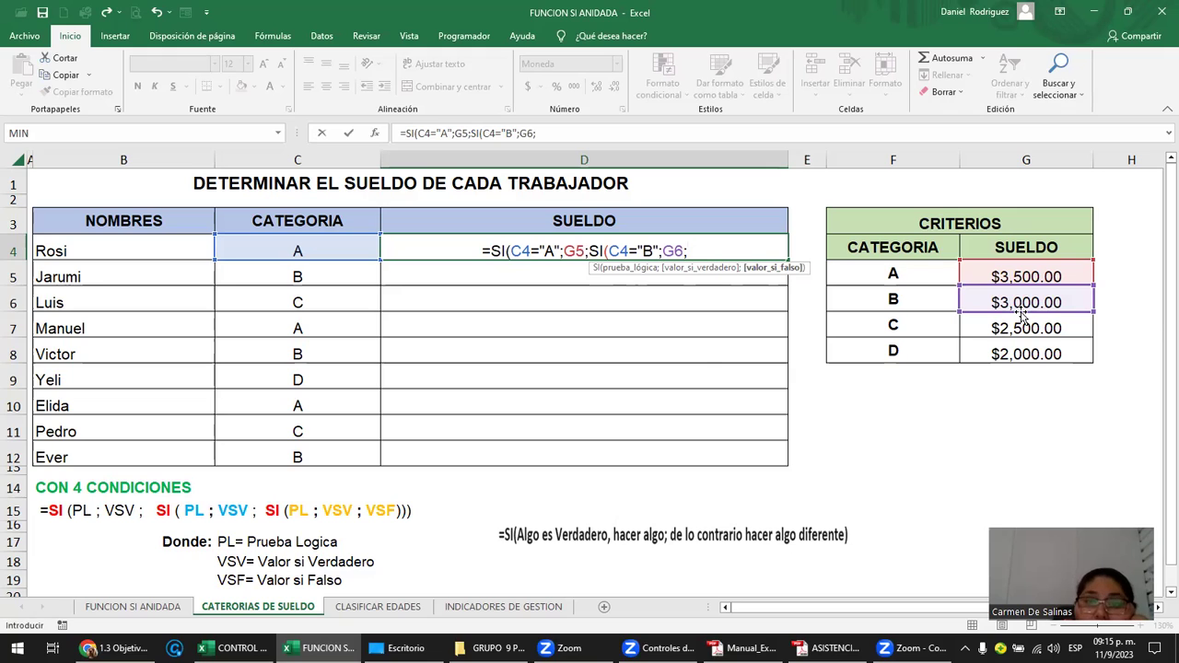
{"action": "type", "text": "S"}
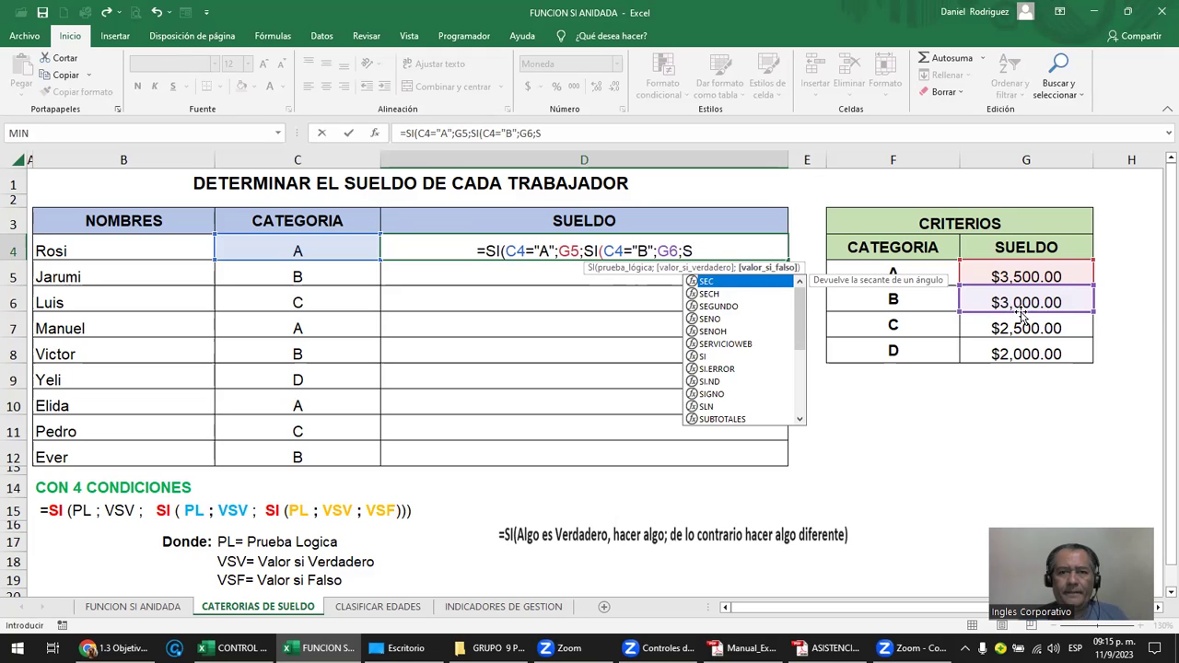
{"action": "type", "text": "I"}
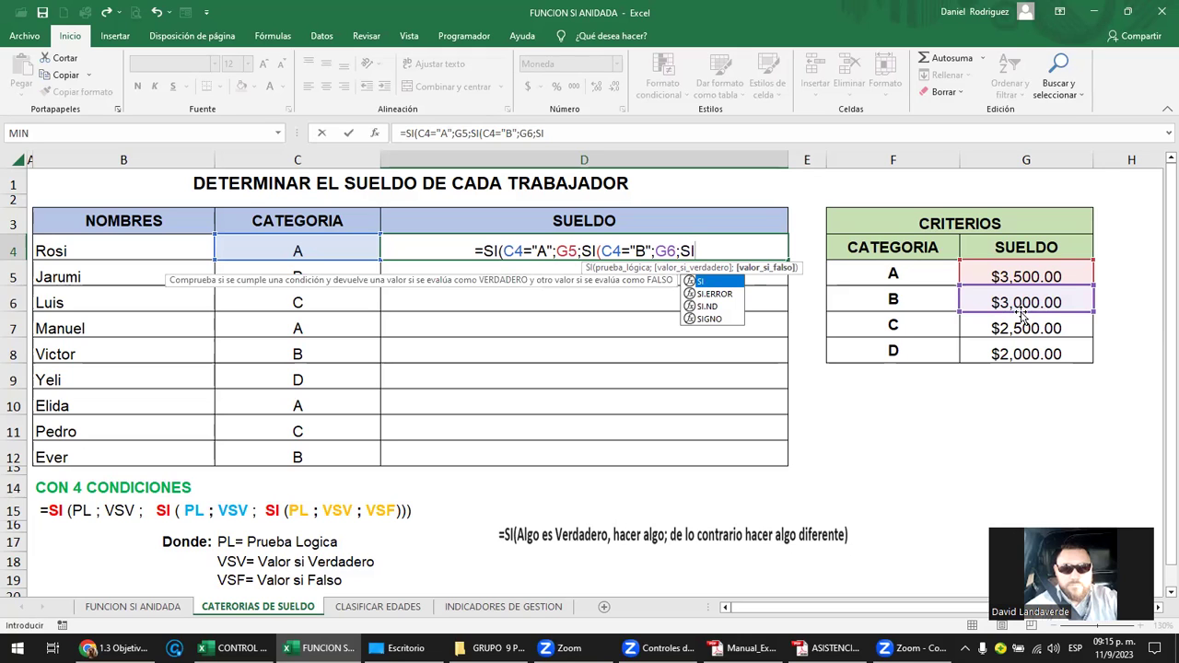
{"action": "type", "text": "("}
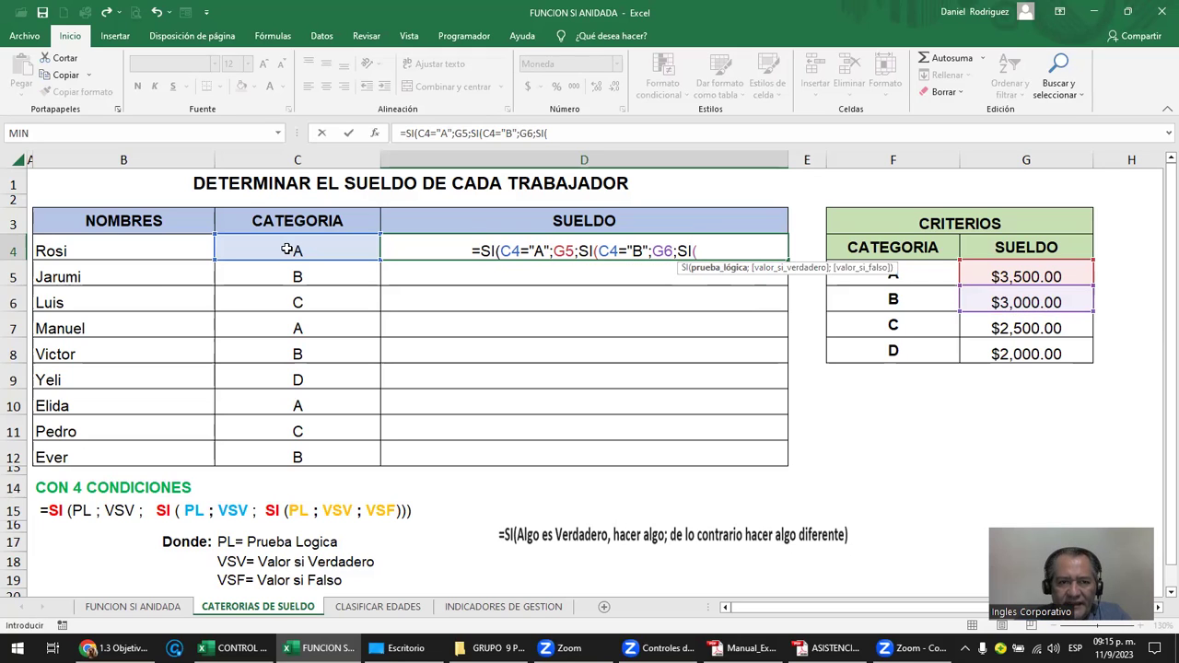
Step: Finish D4 with SI(C4="C";G7;G8))) and commit the formula
{"action": "left_click", "coordinate": [288, 250]}
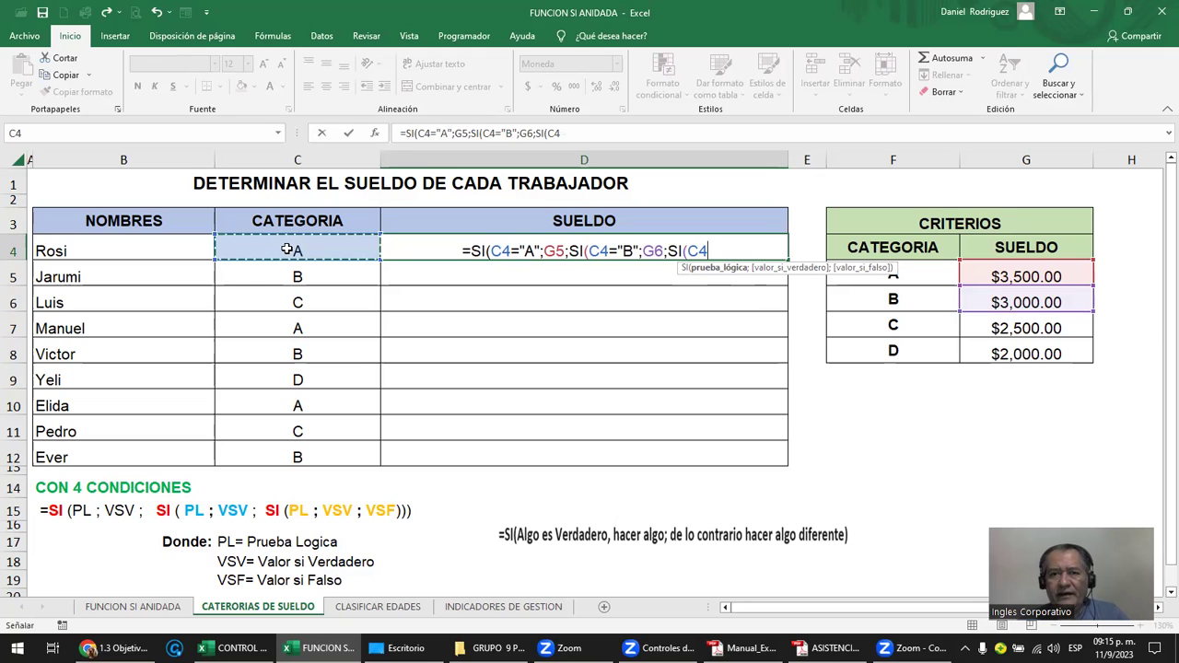
{"action": "type", "text": "="}
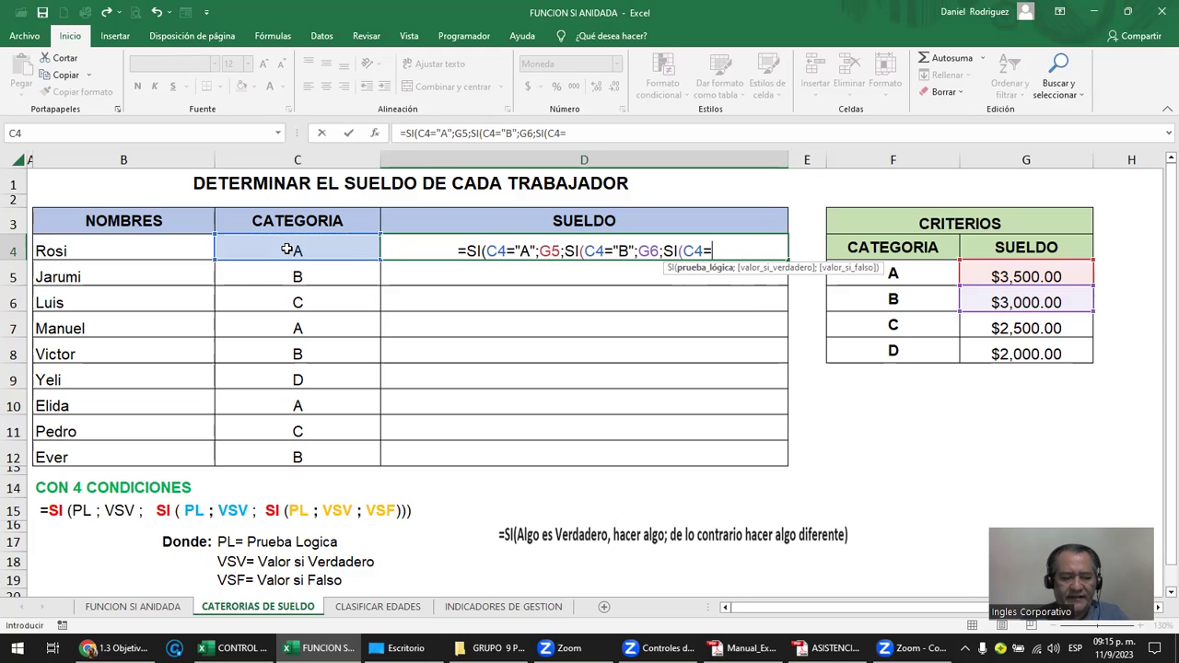
{"action": "type", "text": "\""}
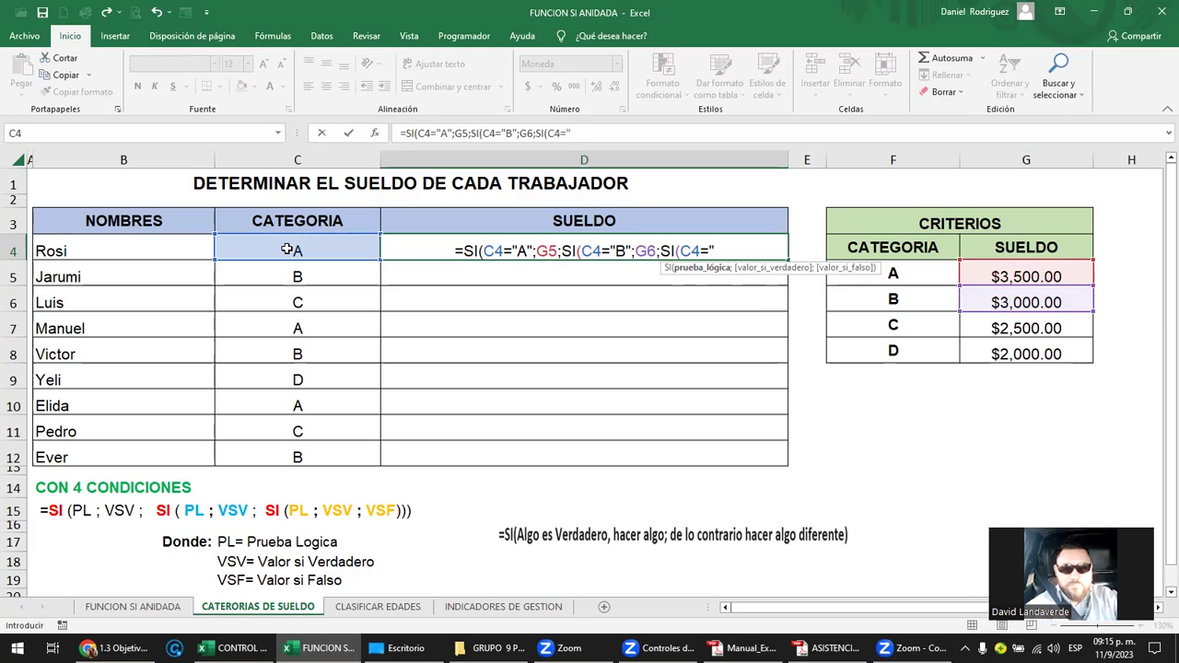
{"action": "type", "text": "C\""}
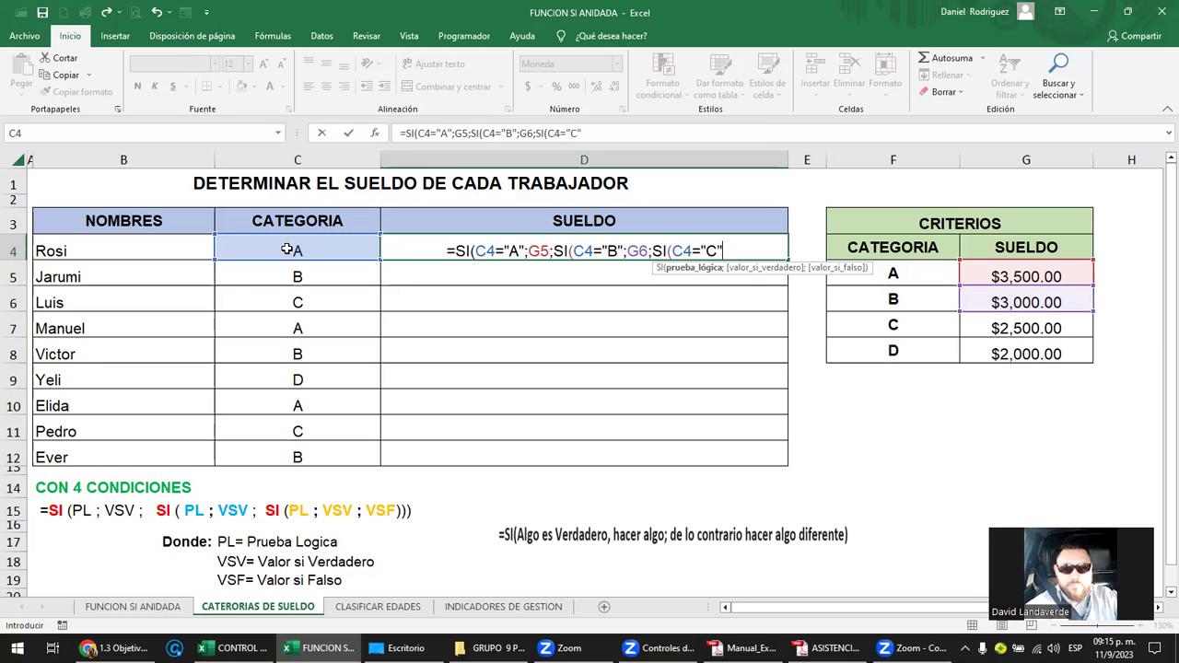
{"action": "type", "text": ";"}
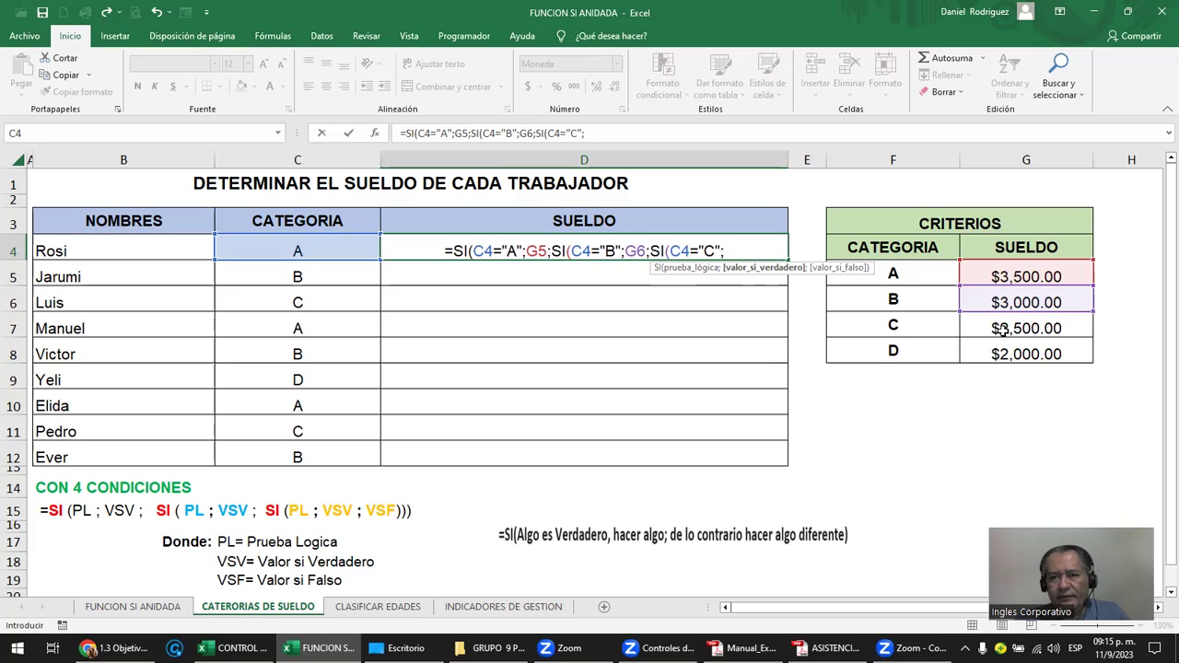
{"action": "left_click", "coordinate": [1003, 333]}
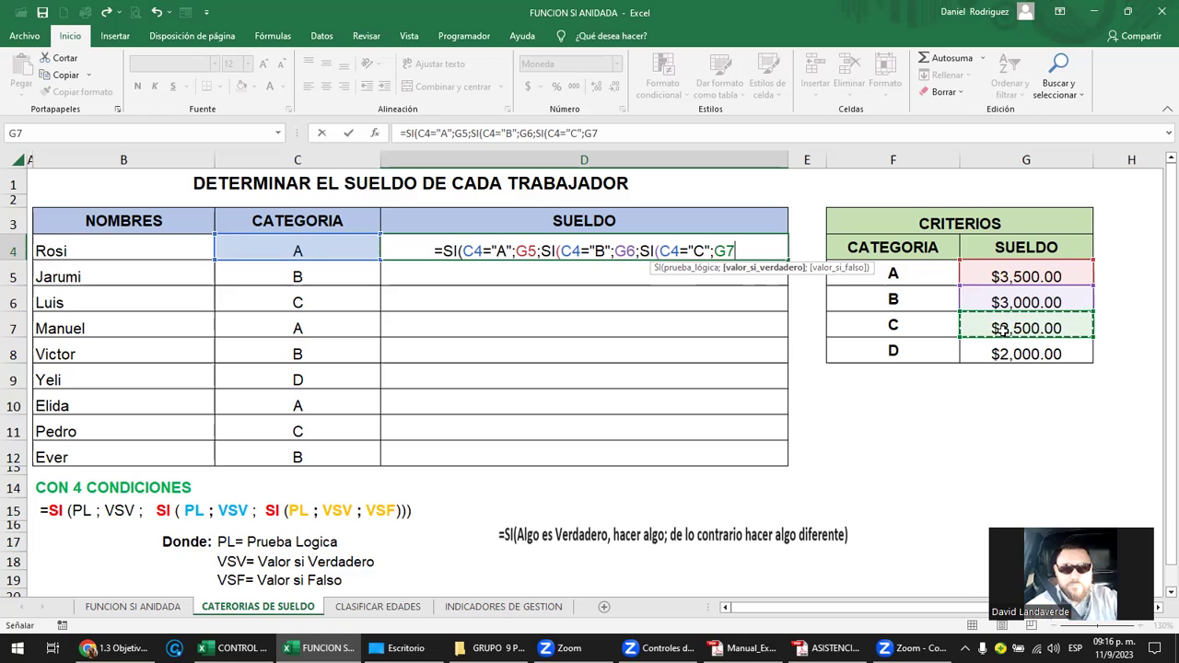
{"action": "type", "text": ";"}
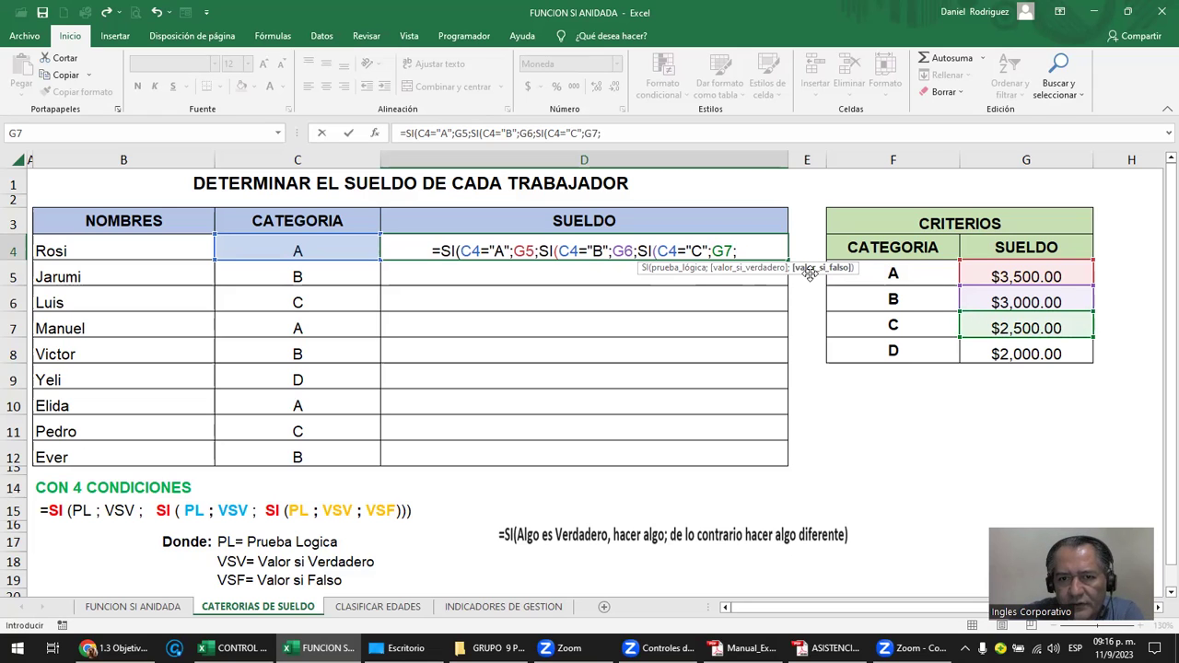
{"action": "left_click", "coordinate": [1010, 357]}
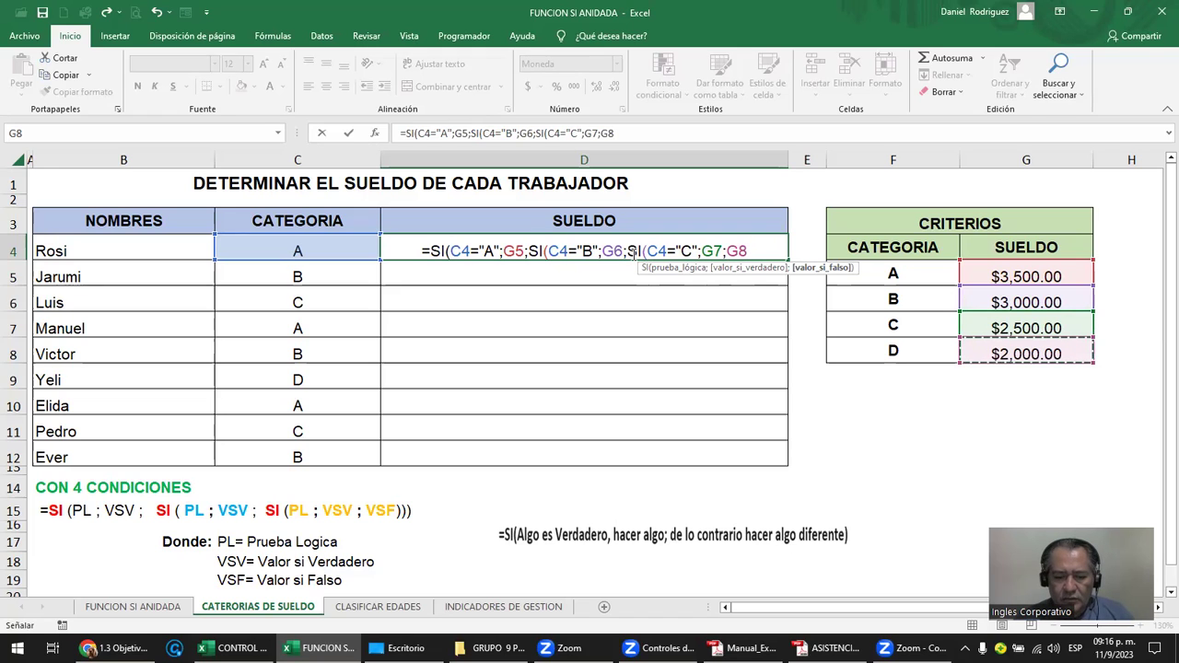
{"action": "type", "text": "))"}
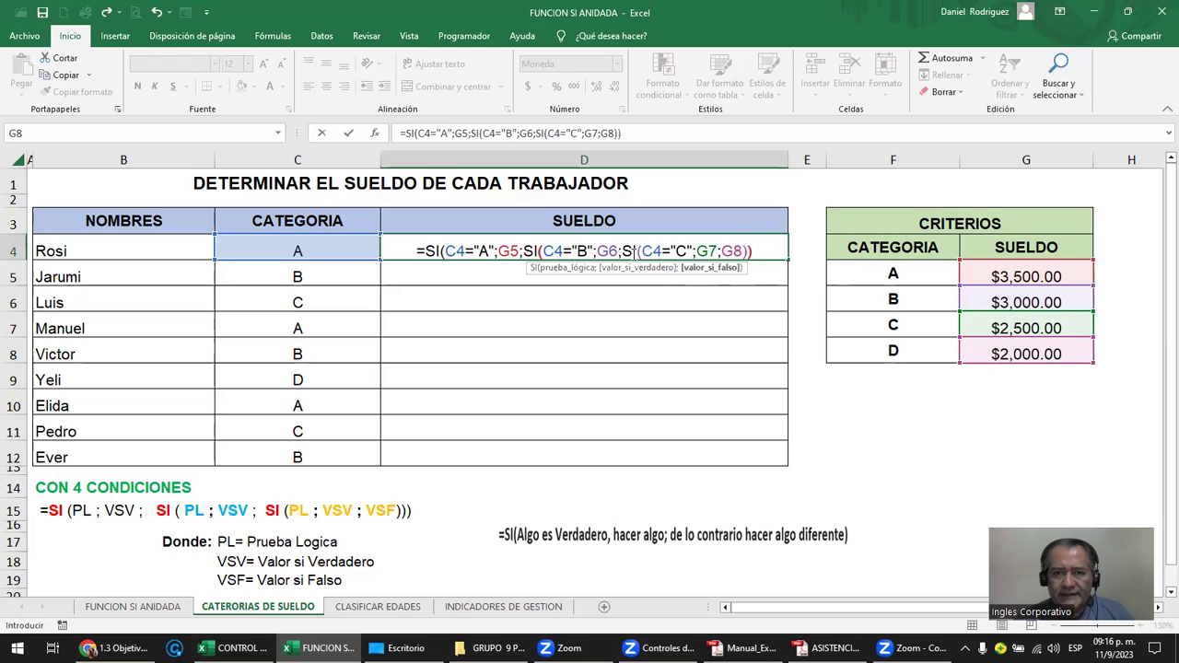
{"action": "type", "text": ")"}
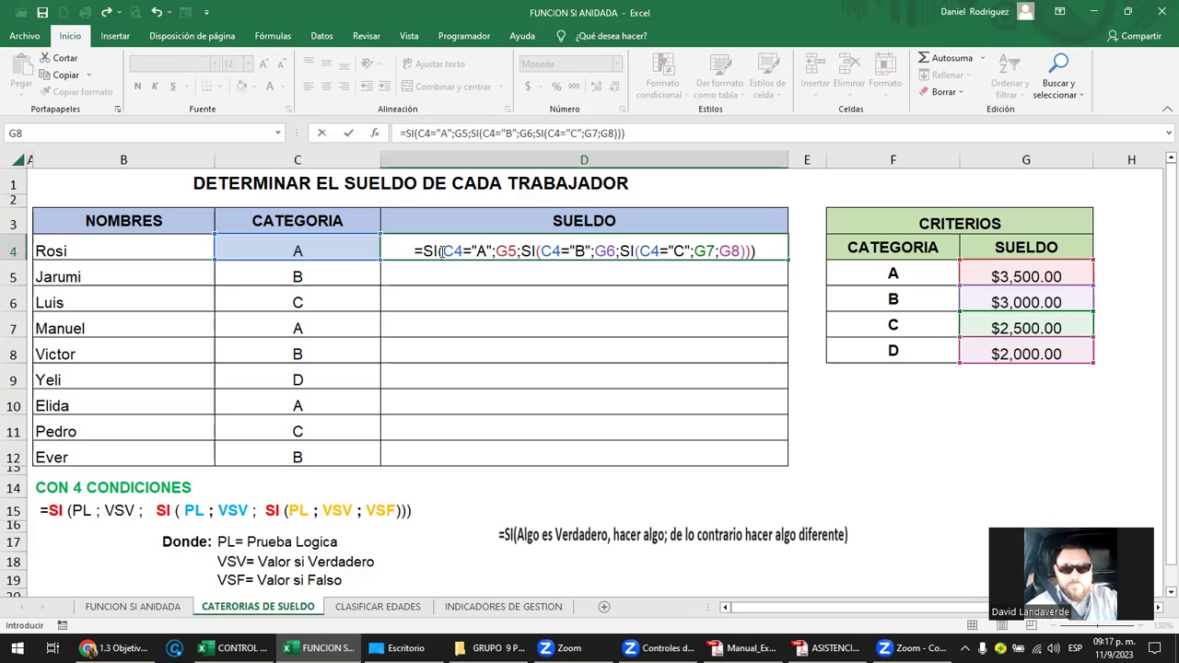
{"action": "key", "text": "Return"}
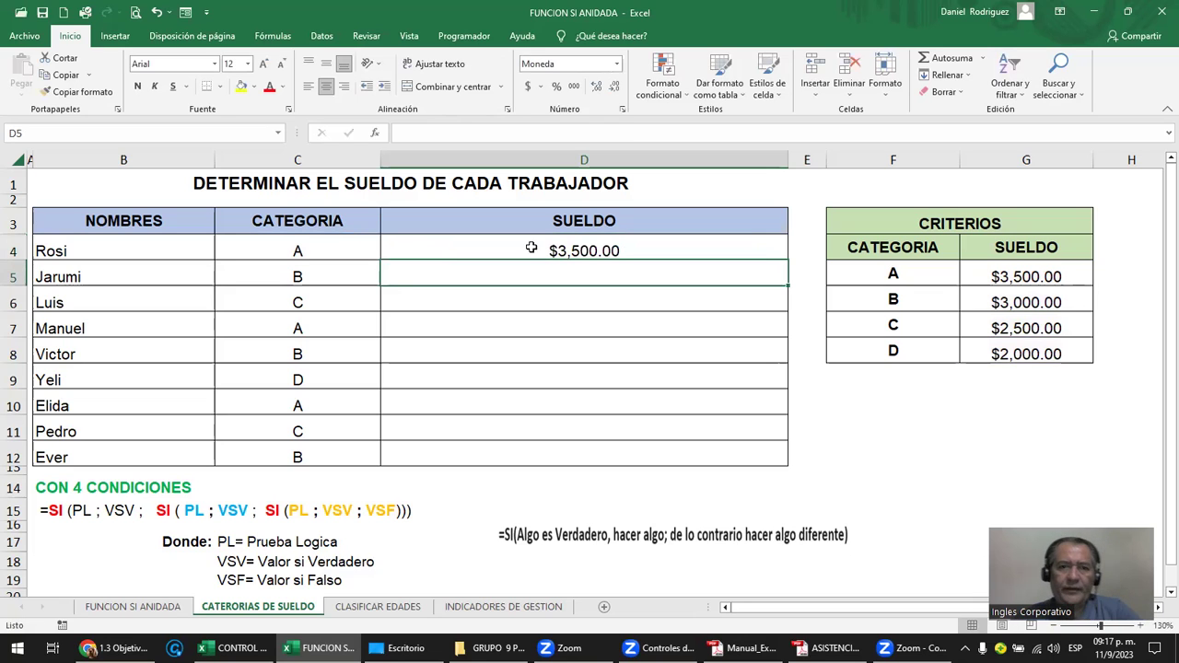
Step: Test C4 with categories B, C and D, ending with D4 at $2,000.00
{"action": "key", "text": "Up"}
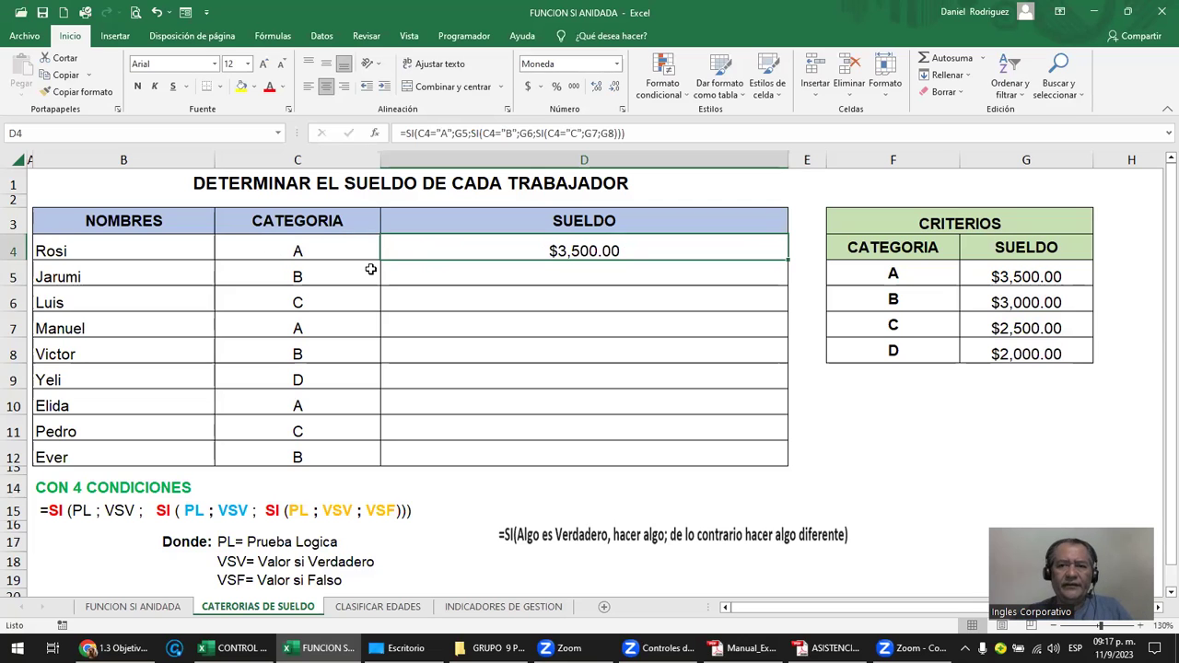
{"action": "key", "text": "Left"}
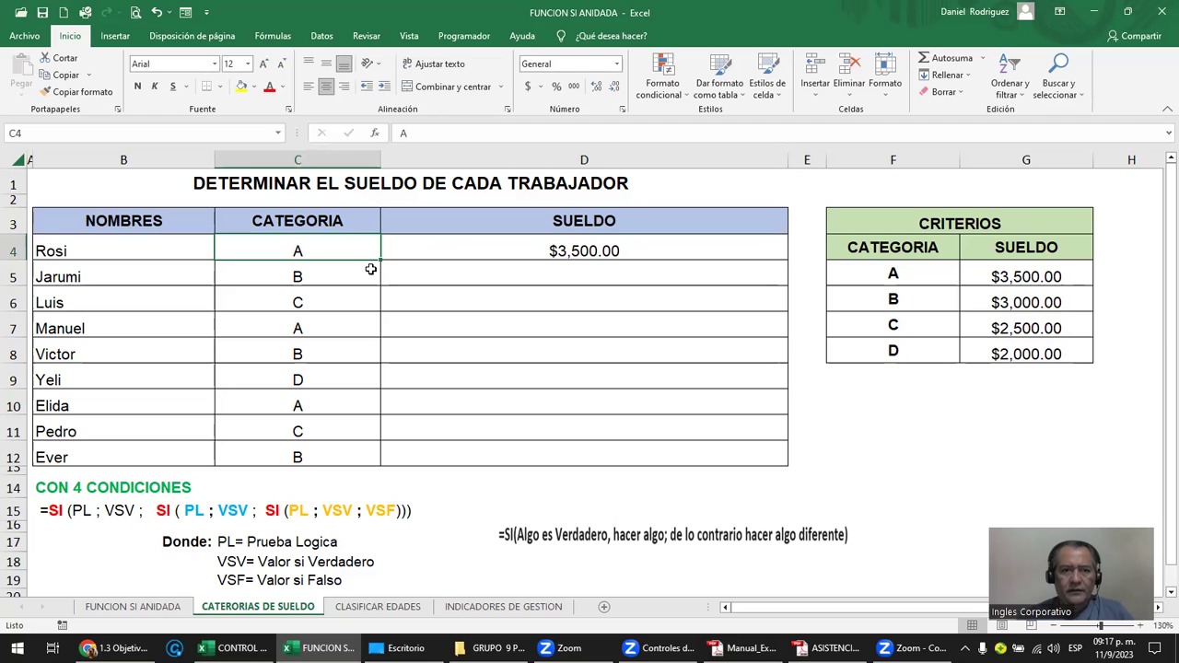
{"action": "type", "text": "B"}
{"action": "key", "text": "Return"}
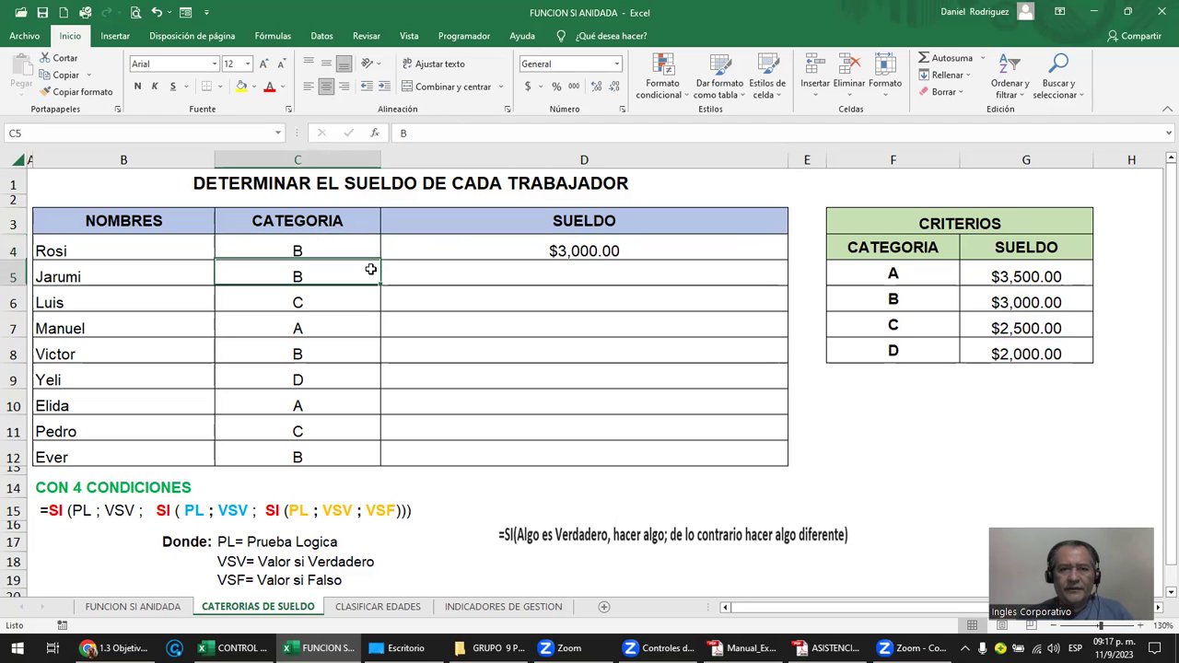
{"action": "key", "text": "Up"}
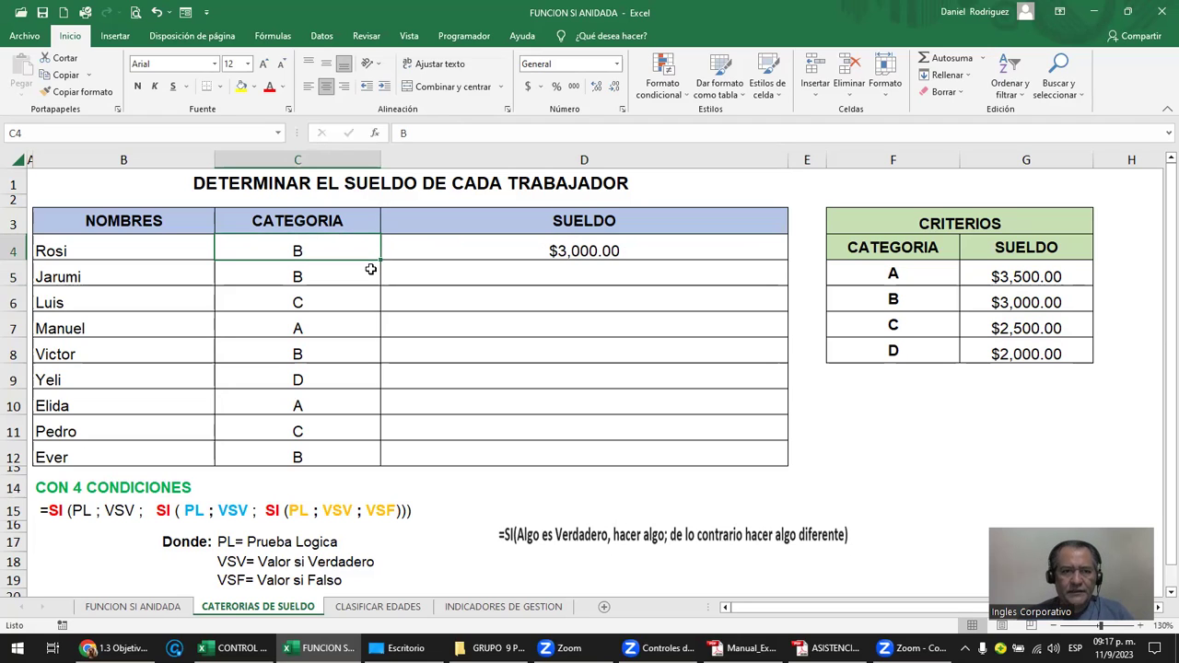
{"action": "type", "text": "C"}
{"action": "key", "text": "Return"}
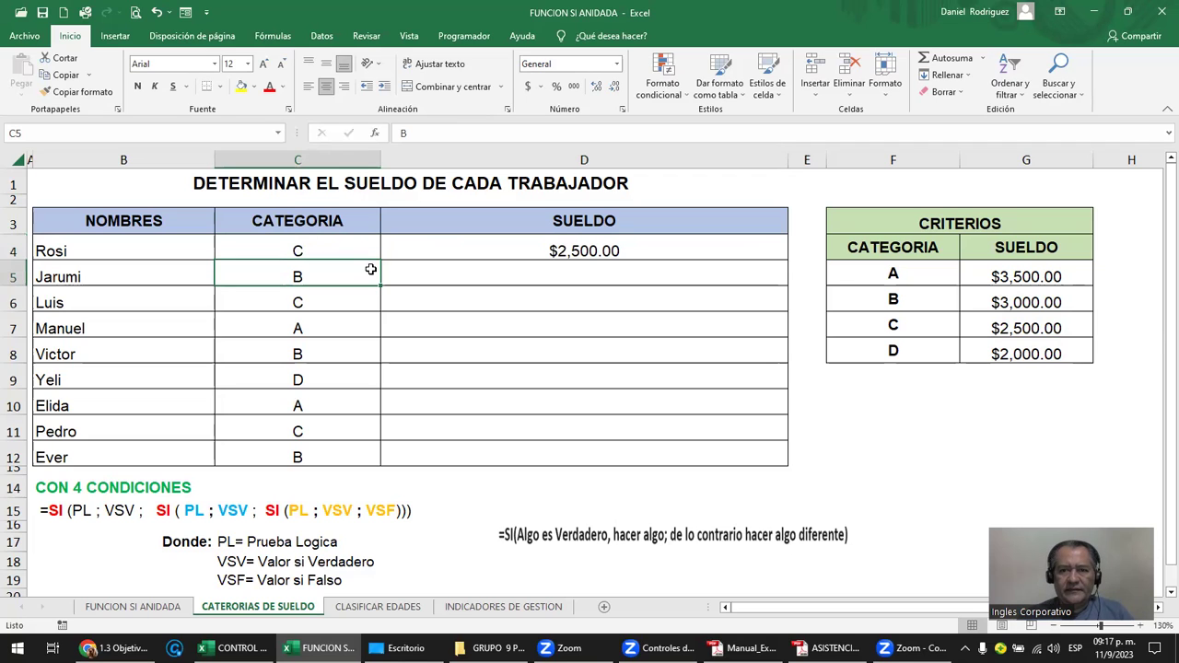
{"action": "key", "text": "Up"}
{"action": "type", "text": "D"}
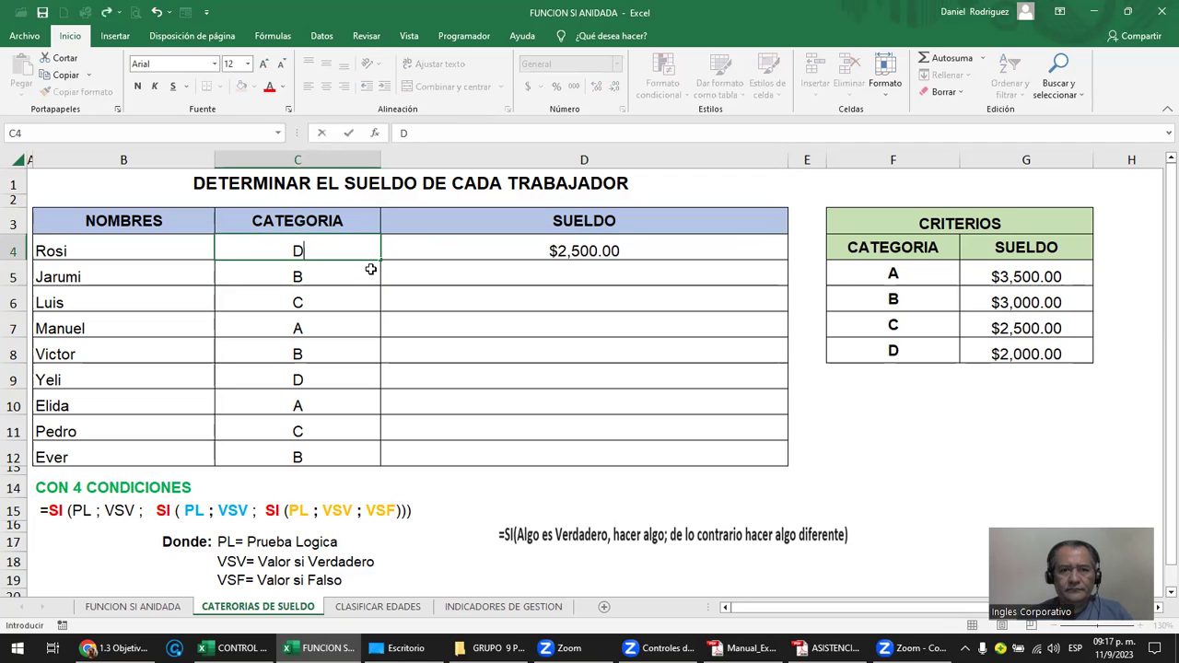
{"action": "key", "text": "Return"}
{"action": "key", "text": "Up"}
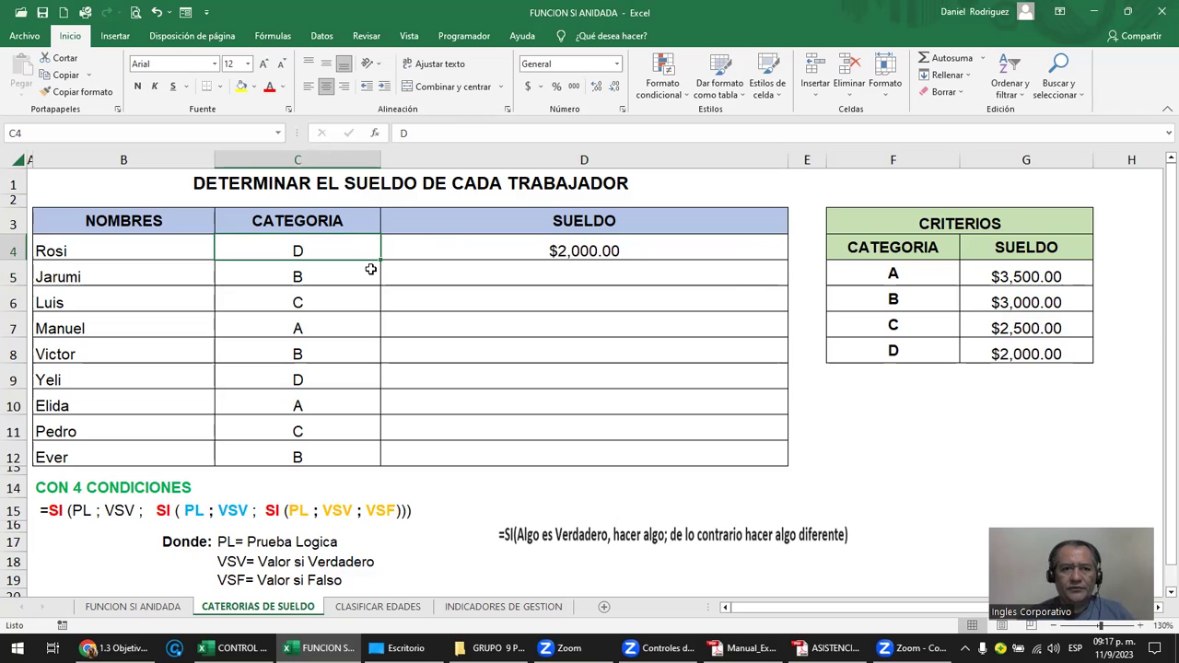
{"action": "left_click", "coordinate": [603, 250]}
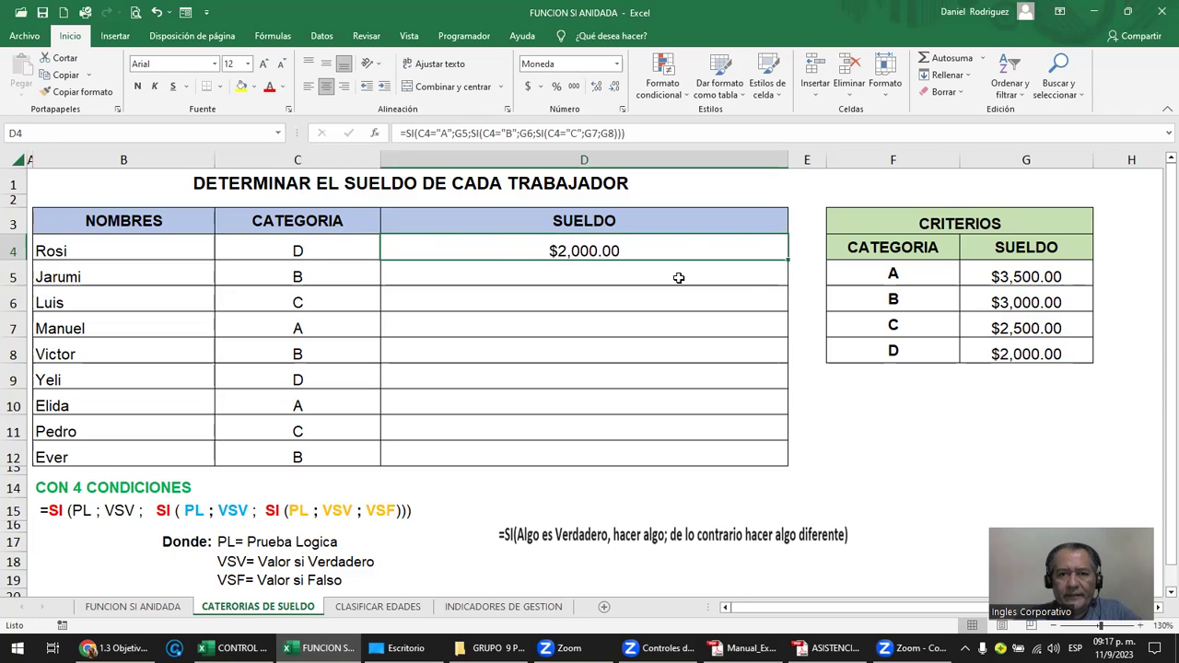
Step: Fill D4's SUELDO formula down to D12 and select the copied results D5:D12
{"action": "left_click_drag", "start_coordinate": [678, 278], "coordinate": [697, 451]}
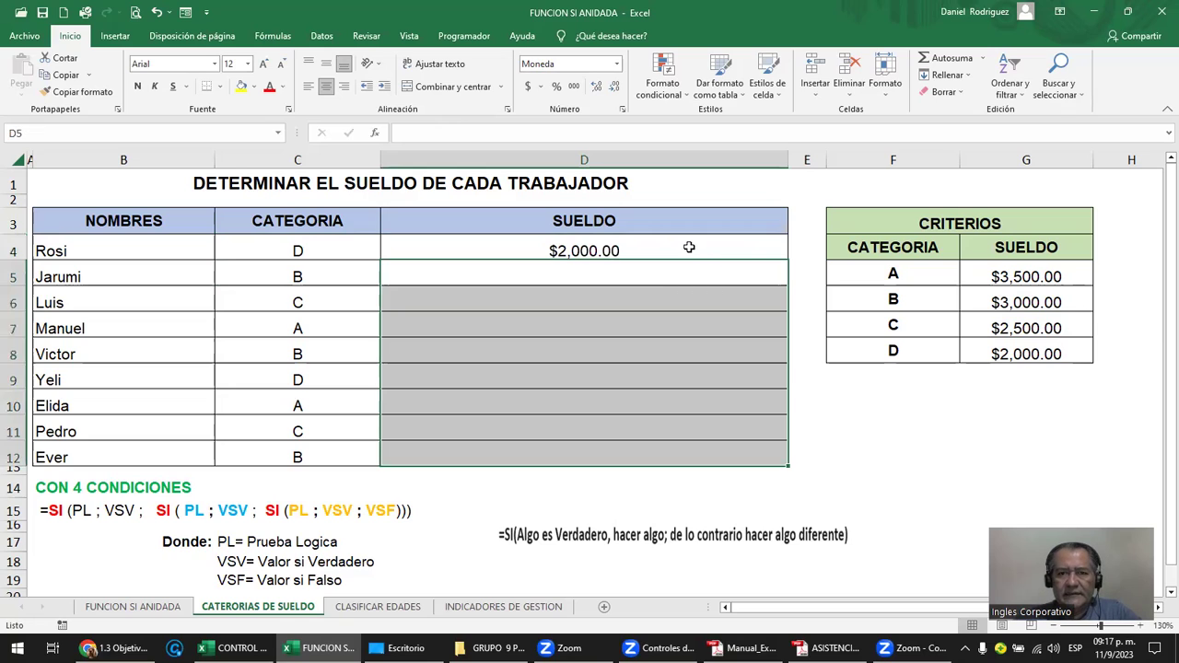
{"action": "left_click", "coordinate": [689, 246]}
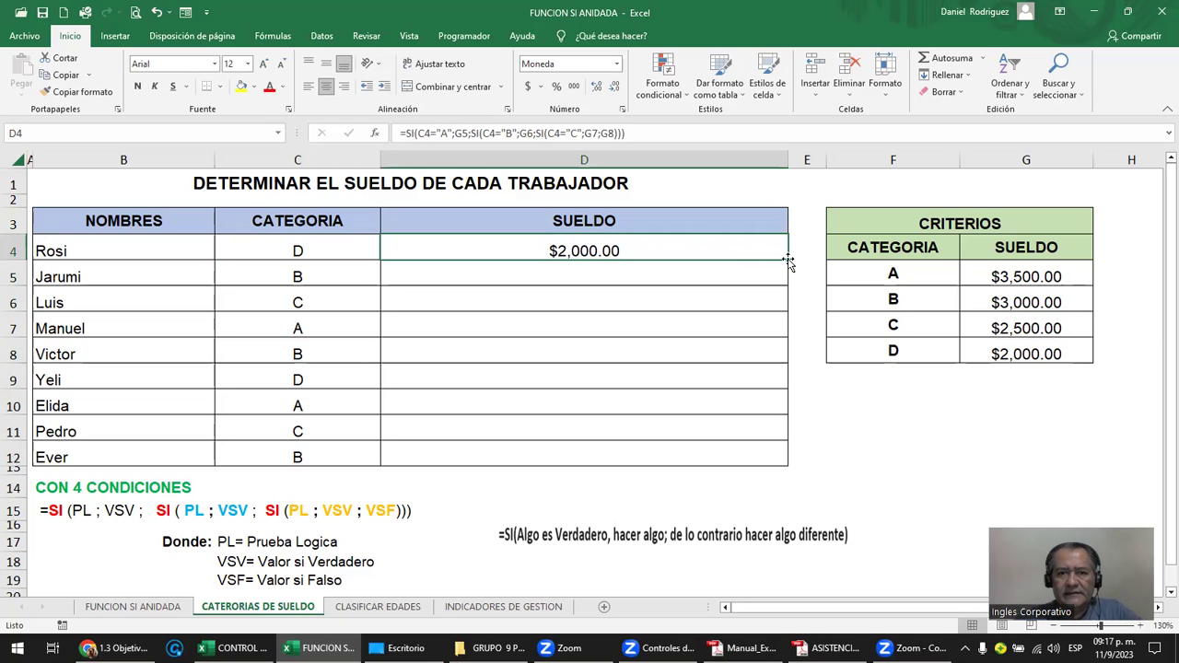
{"action": "double_click", "coordinate": [788, 262]}
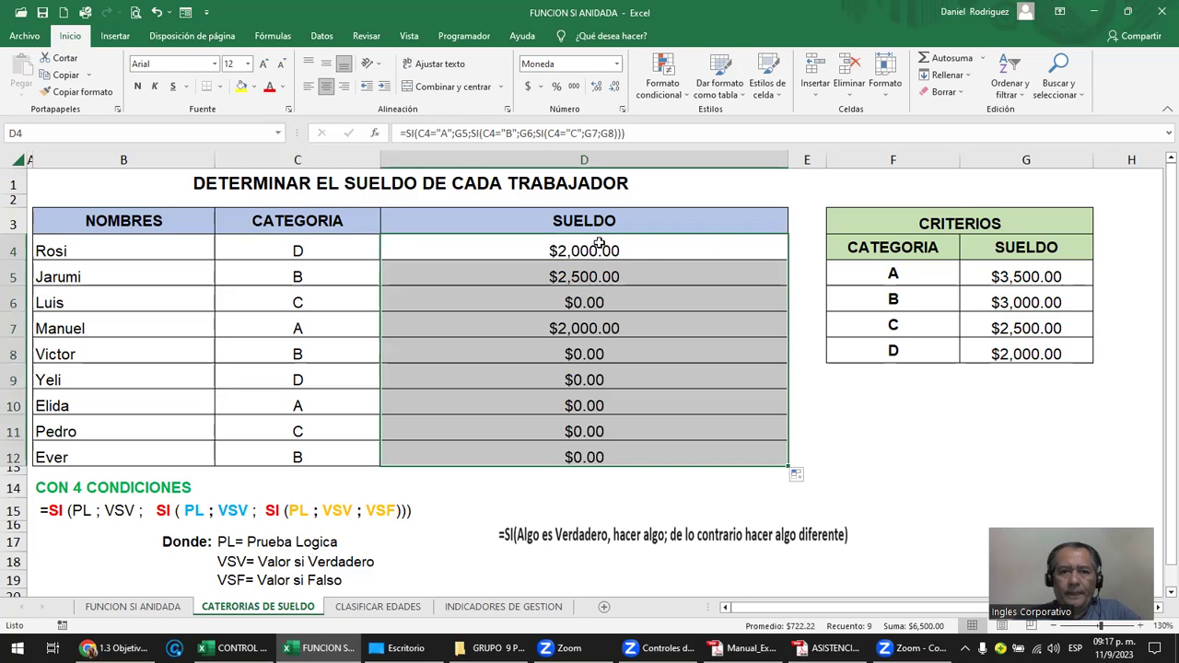
{"action": "left_click", "coordinate": [595, 255]}
{"action": "left_click_drag", "start_coordinate": [584, 276], "coordinate": [584, 457]}
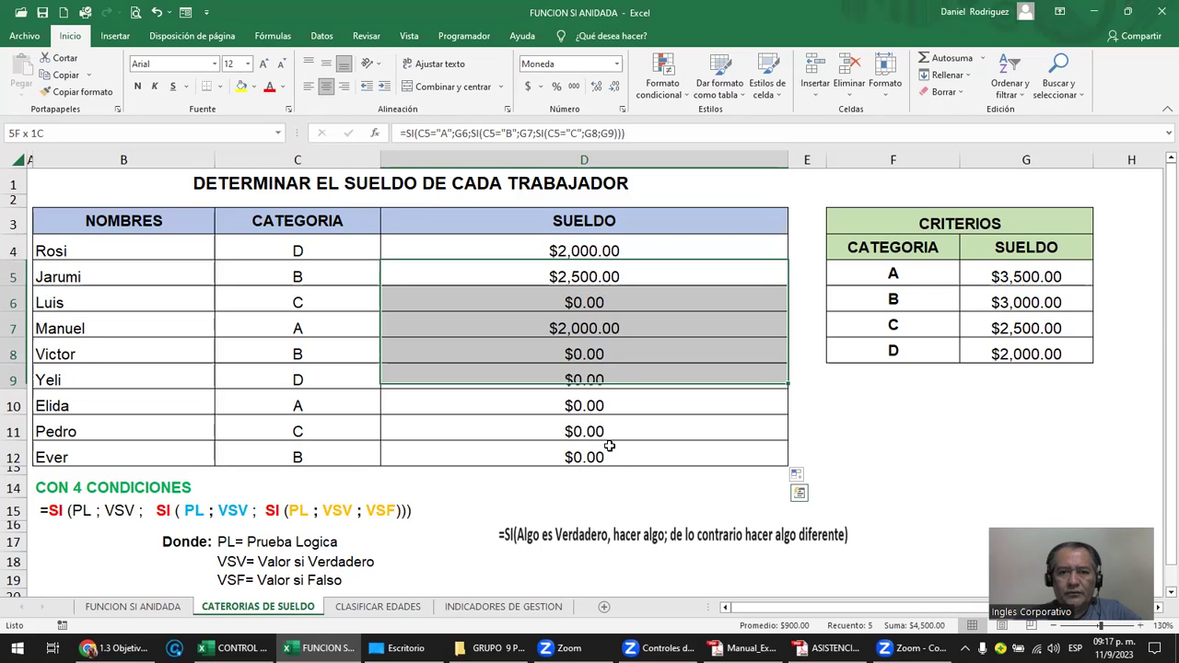
Step: Inspect D5's copied formula against the salary values in G5:G8
{"action": "left_click", "coordinate": [609, 275]}
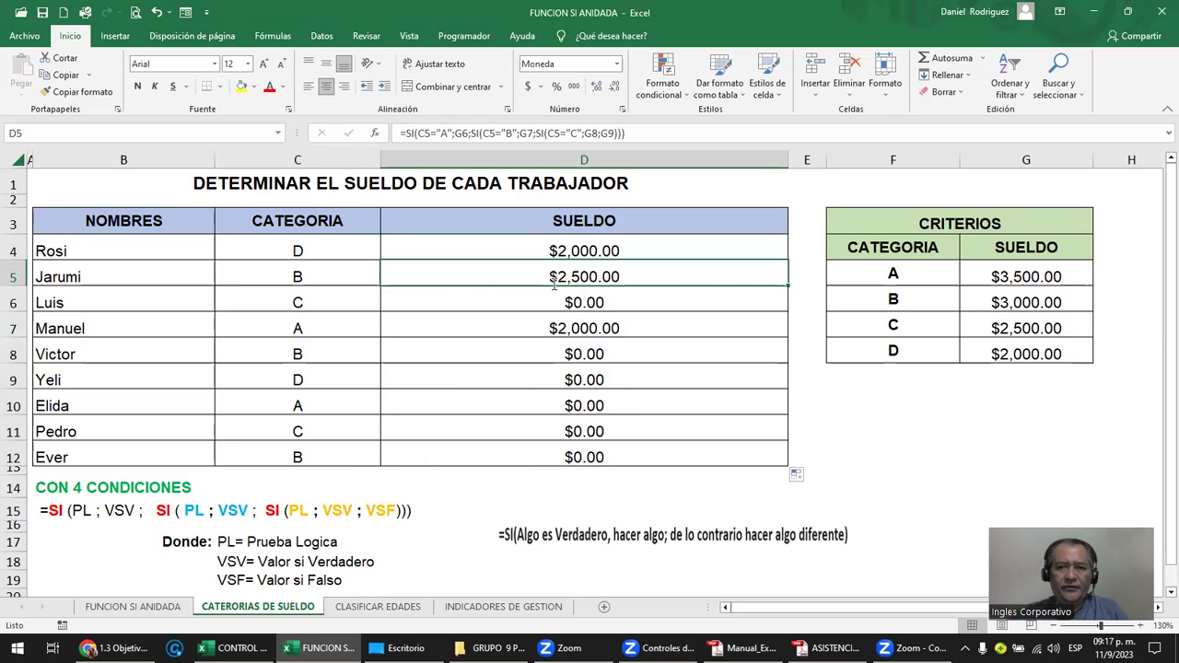
{"action": "key", "text": "F2"}
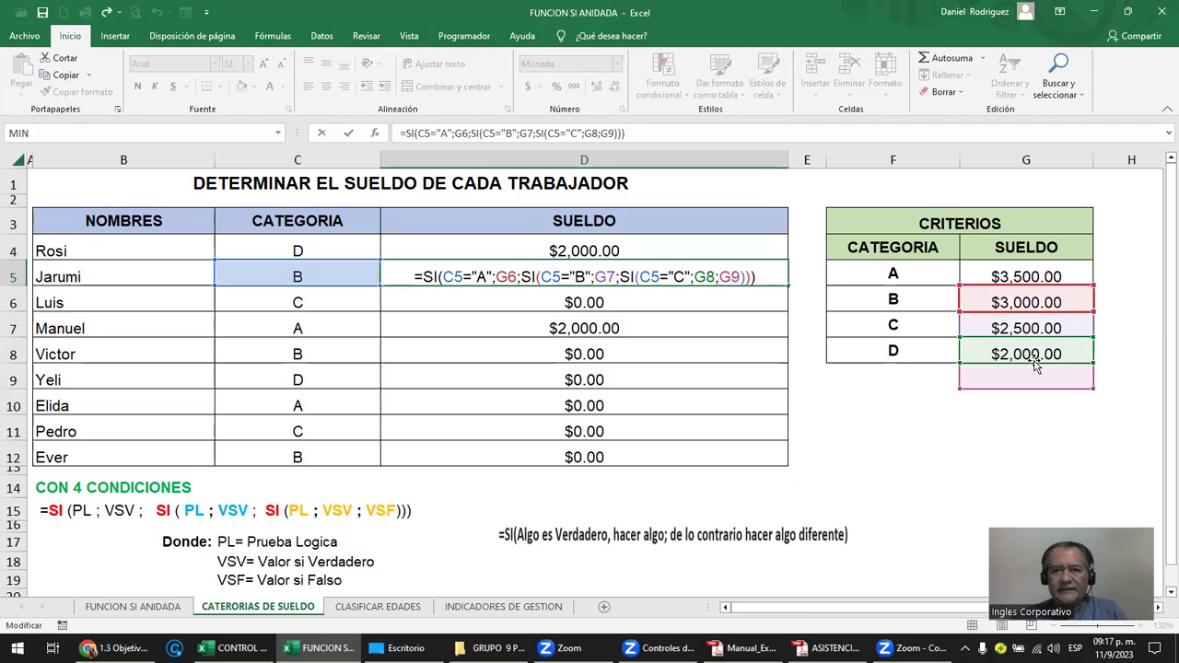
{"action": "key", "text": "ctrl+Return"}
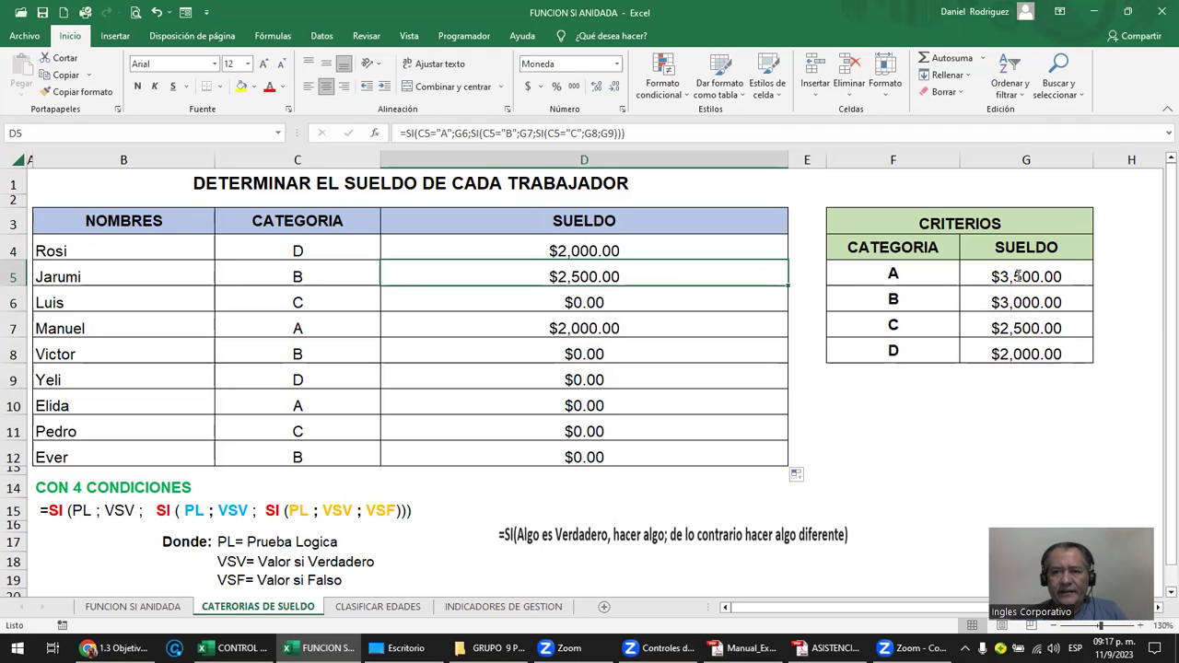
{"action": "left_click_drag", "start_coordinate": [1018, 276], "coordinate": [1018, 352]}
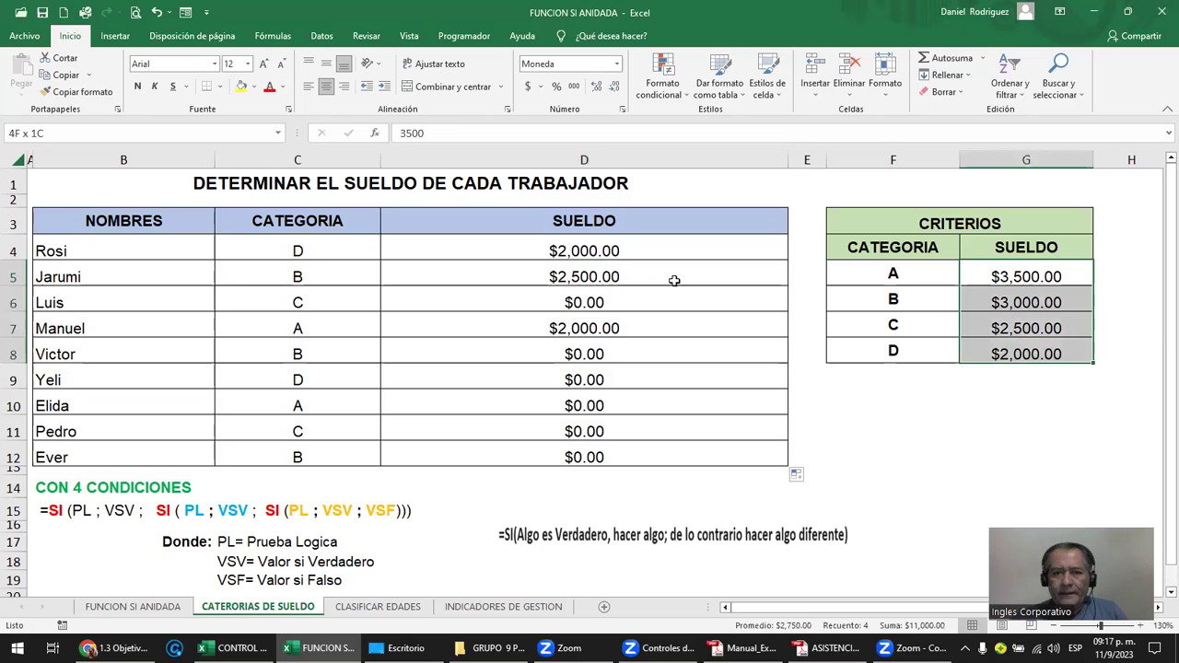
Step: Compare D5's shifted G references with D4's original formula, leaving both unchanged
{"action": "double_click", "coordinate": [639, 274]}
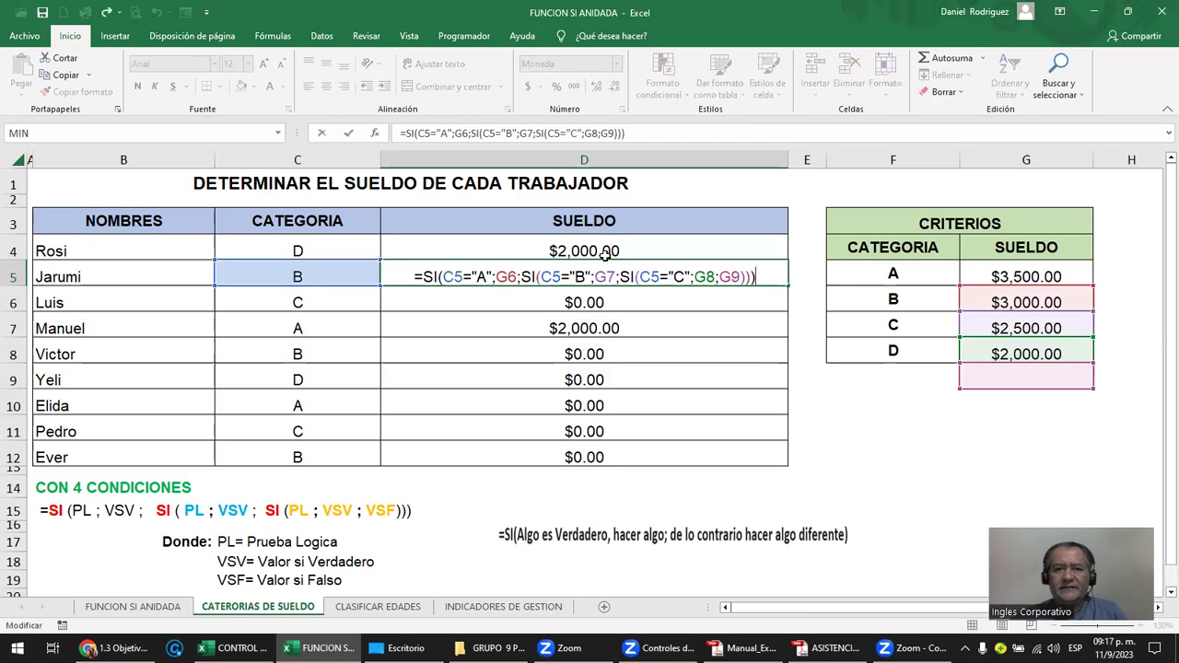
{"action": "left_click", "coordinate": [604, 254]}
{"action": "double_click", "coordinate": [602, 251]}
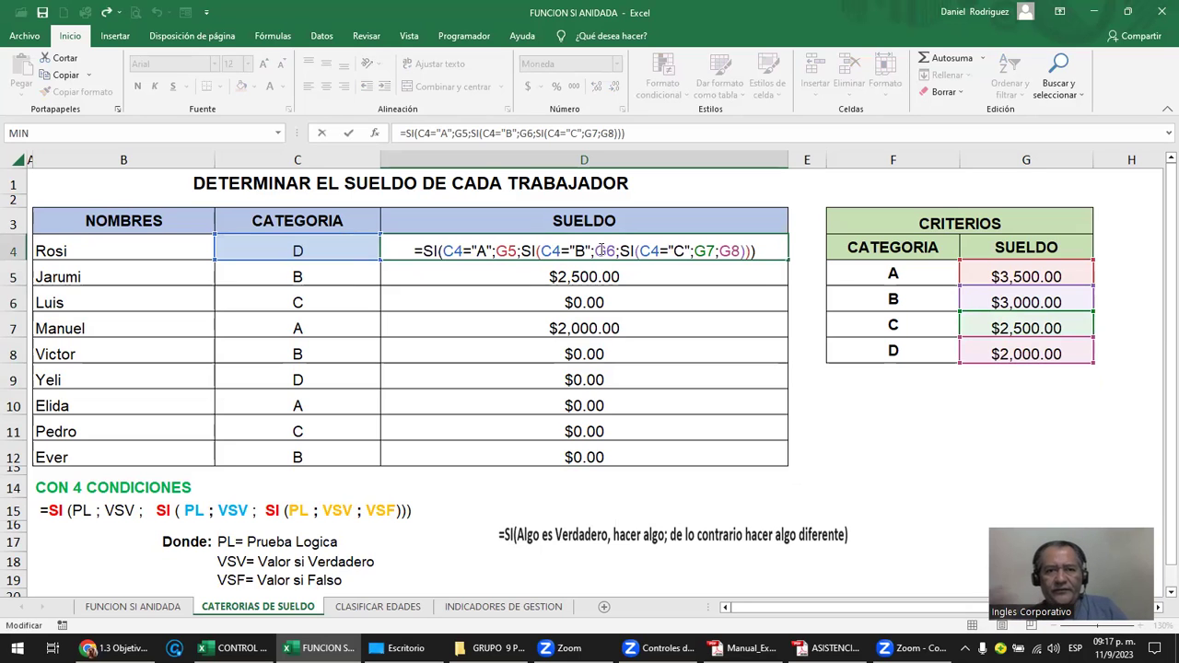
{"action": "key", "text": "Escape"}
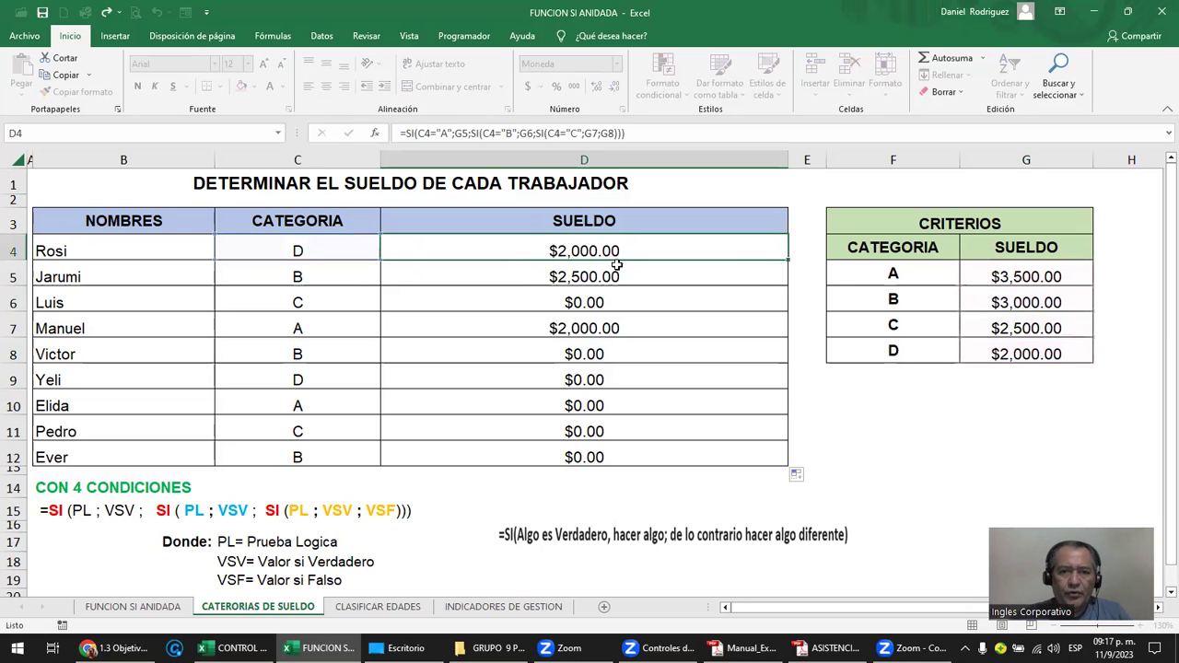
{"action": "left_click", "coordinate": [611, 278]}
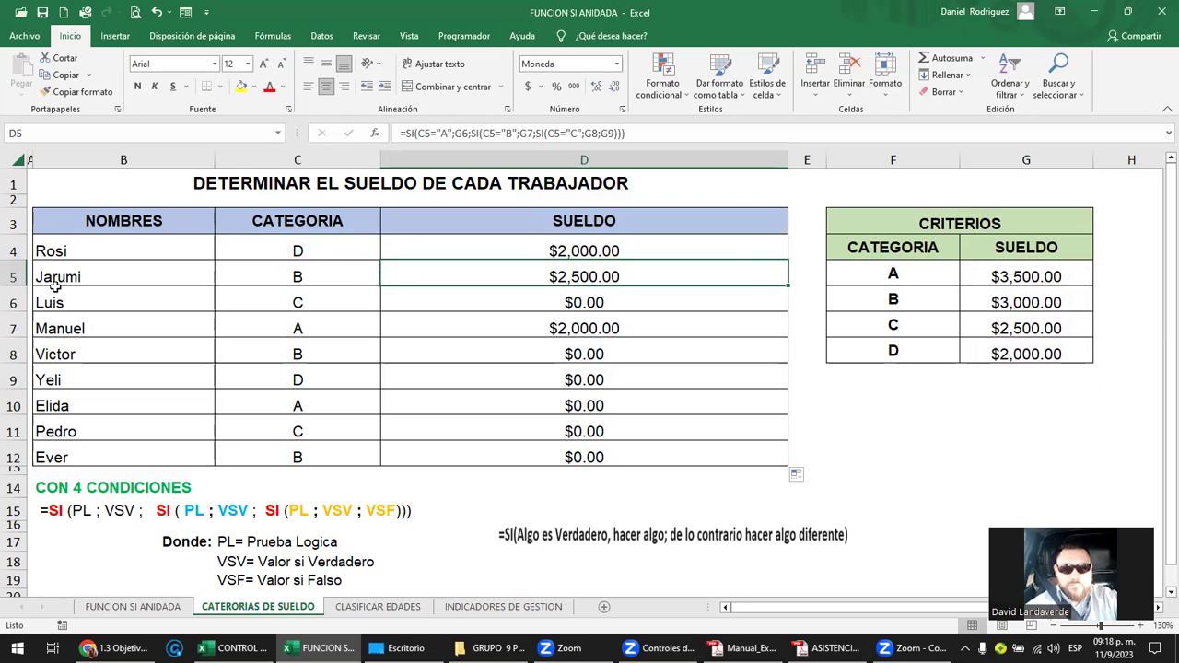
{"action": "left_click", "coordinate": [154, 288]}
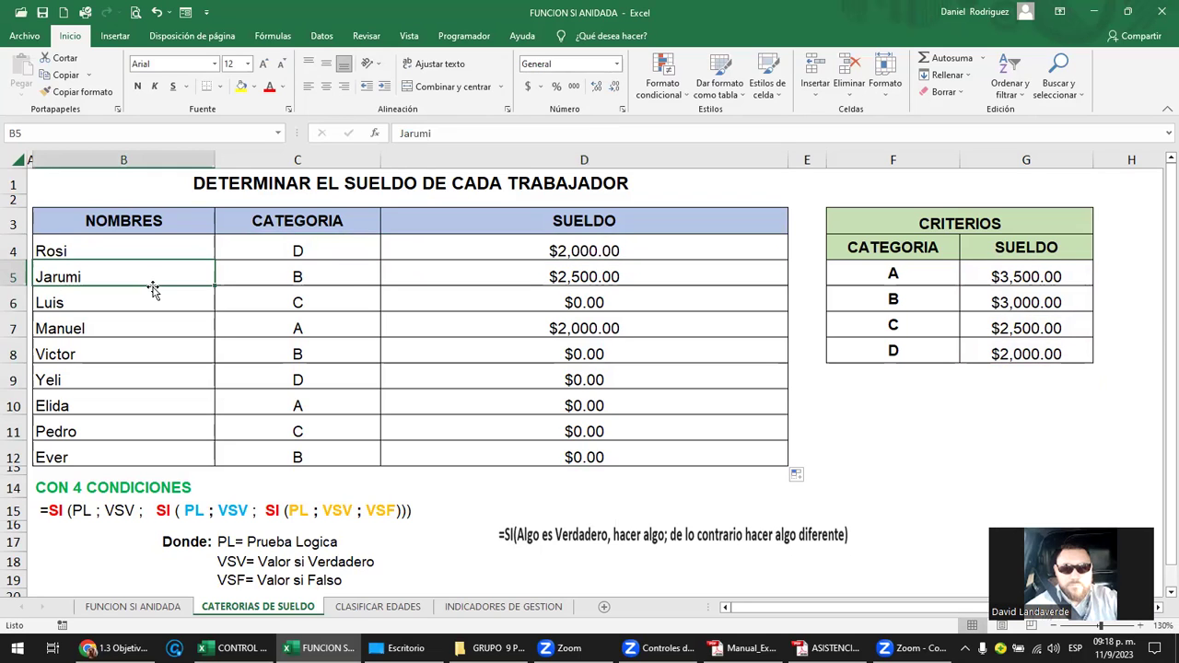
{"action": "double_click", "coordinate": [599, 278]}
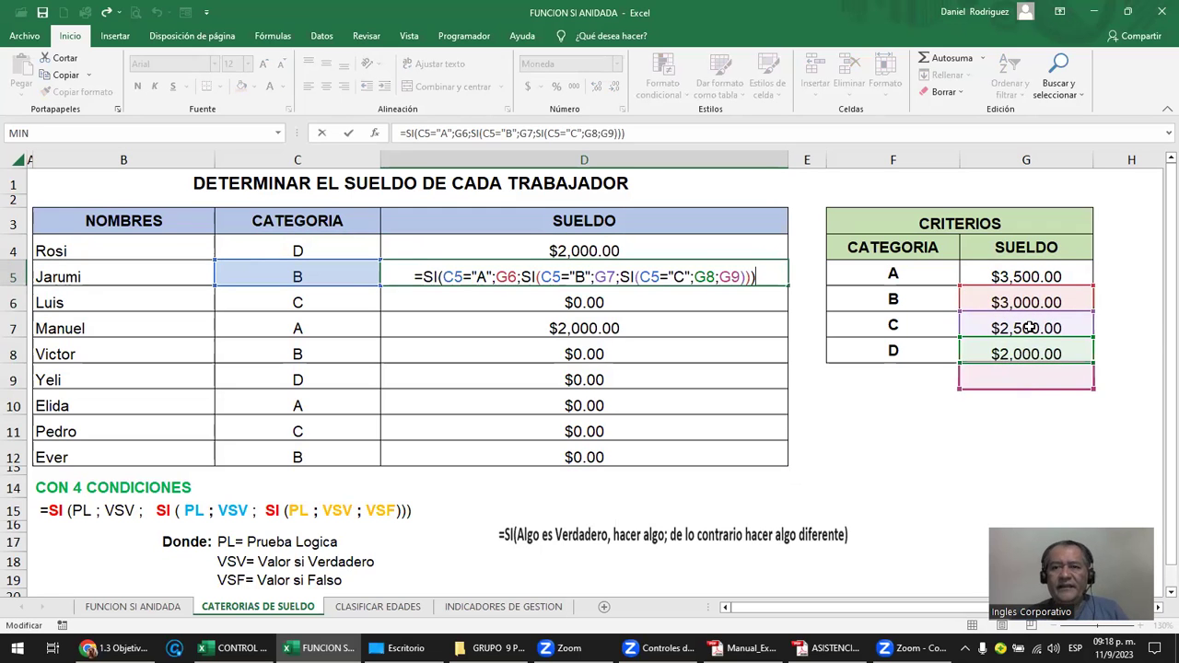
{"action": "key", "text": "ctrl+Return"}
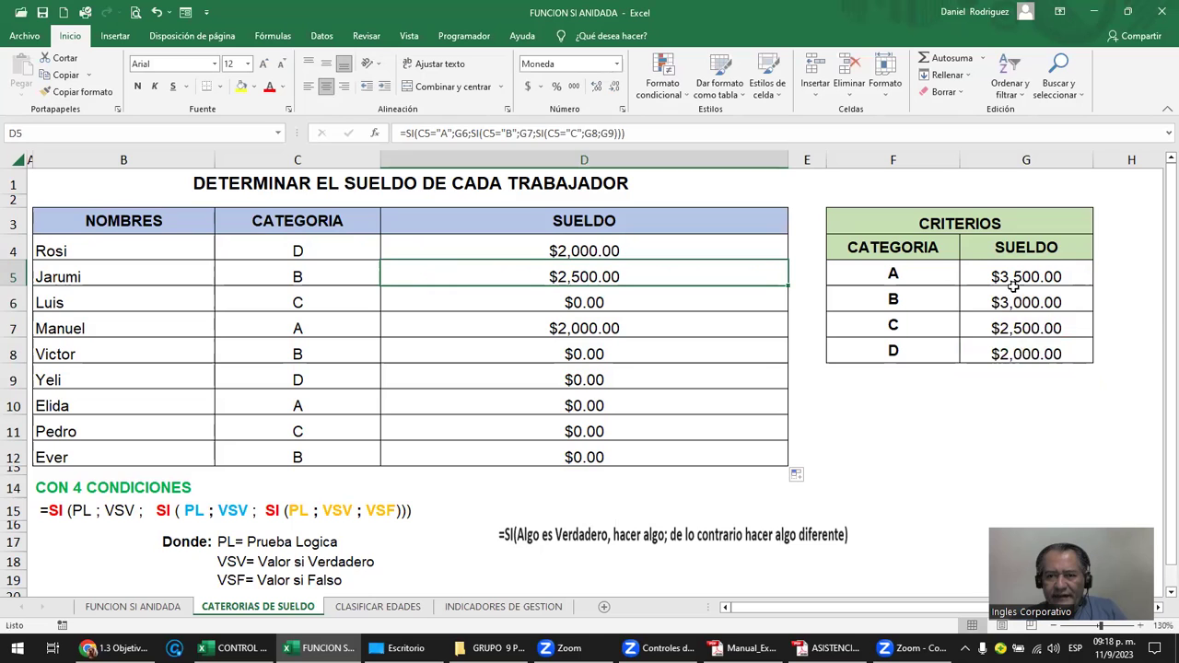
Step: Change D4's salary references to absolute $G$5, $G$6, $G$7 and $G$8 and commit
{"action": "left_click_drag", "start_coordinate": [1013, 286], "coordinate": [1039, 349]}
{"action": "left_click", "coordinate": [622, 252]}
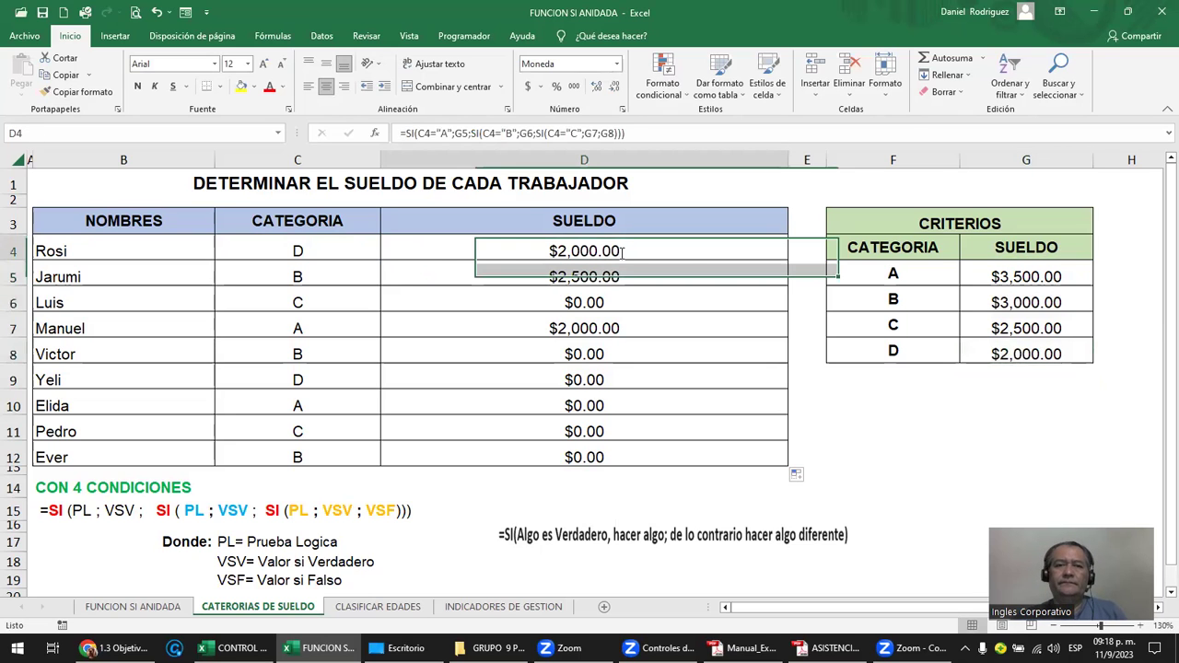
{"action": "double_click", "coordinate": [622, 252]}
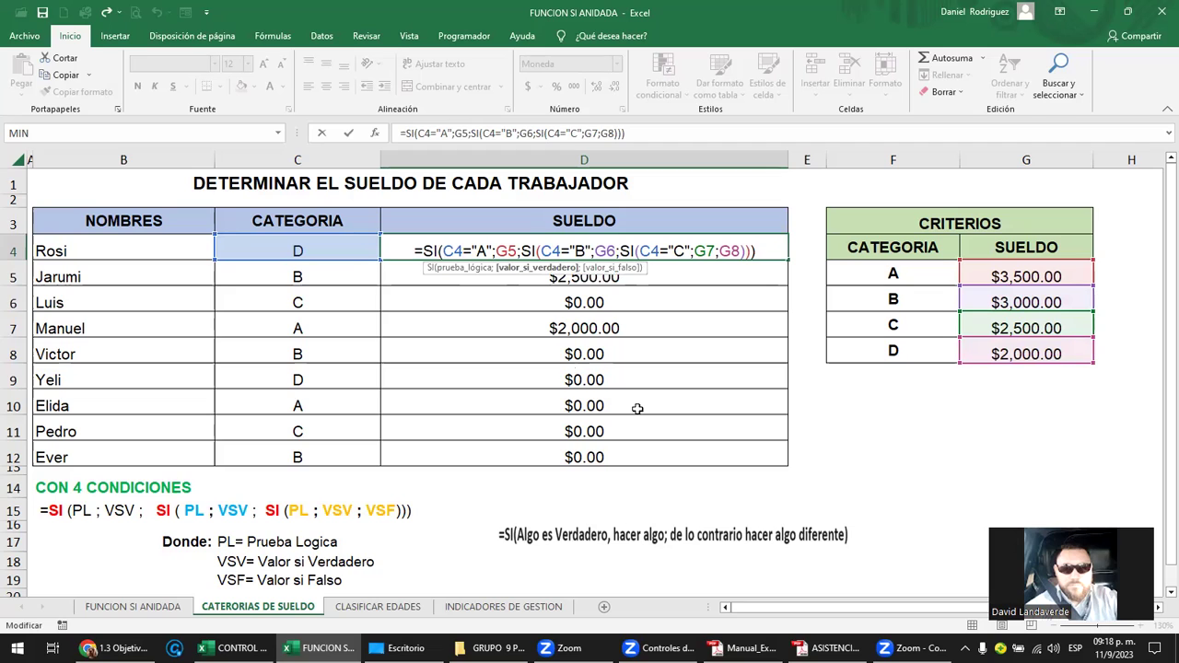
{"action": "left_click", "coordinate": [509, 251]}
{"action": "key", "text": "F4"}
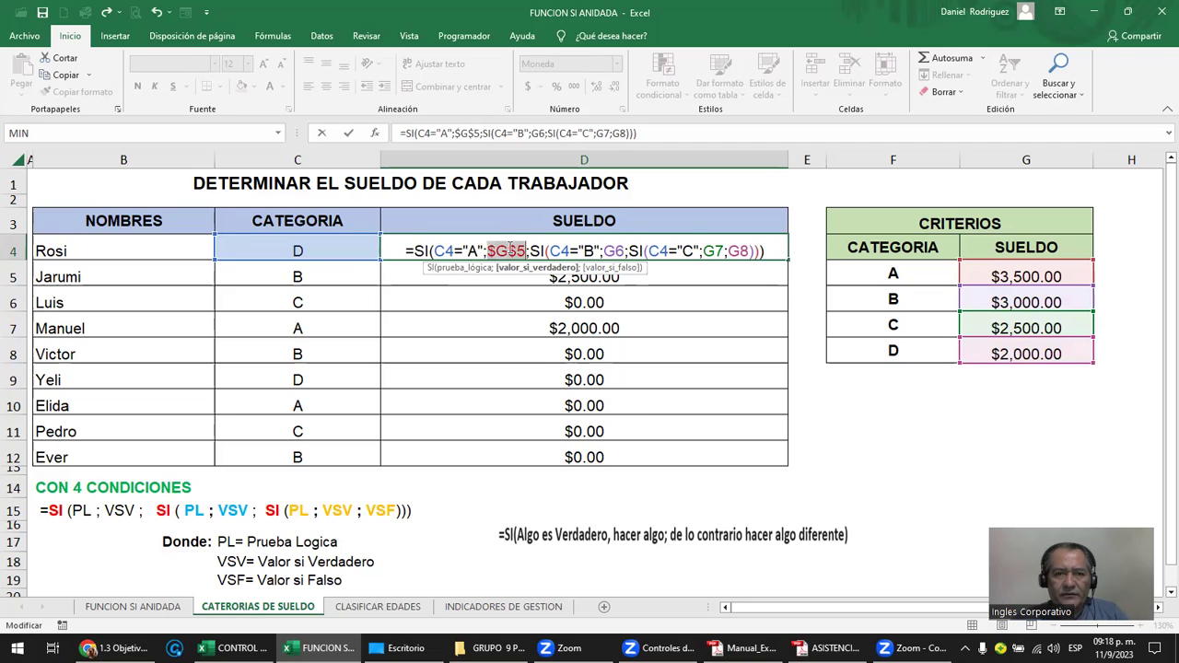
{"action": "left_click", "coordinate": [613, 249]}
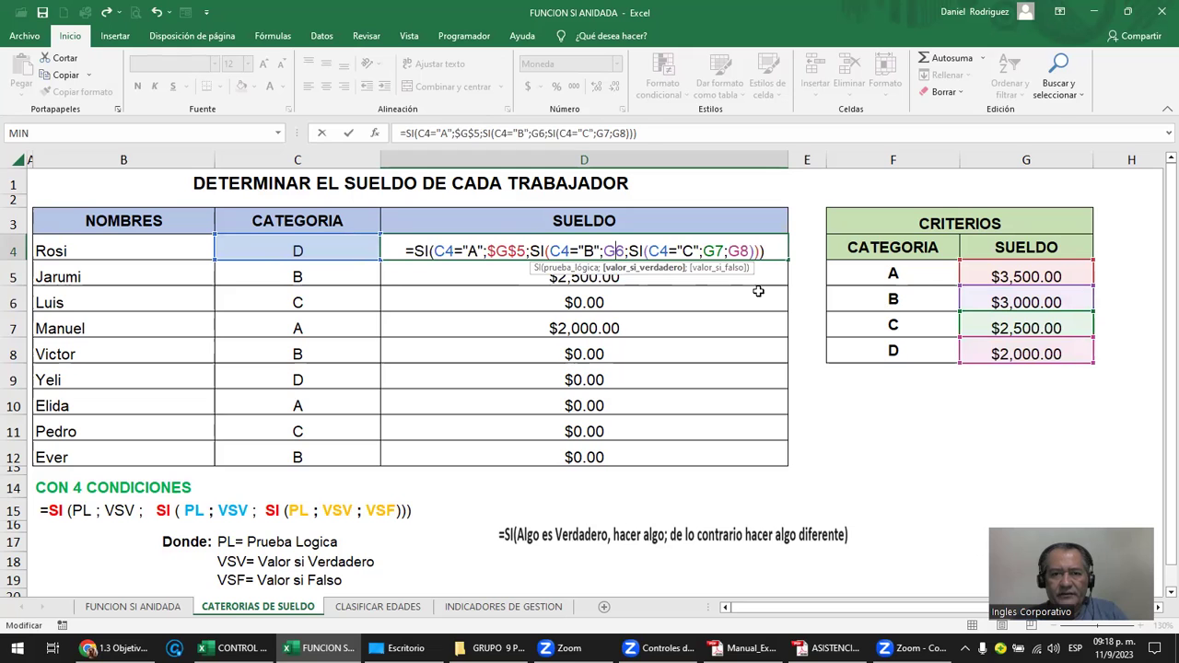
{"action": "key", "text": "F4"}
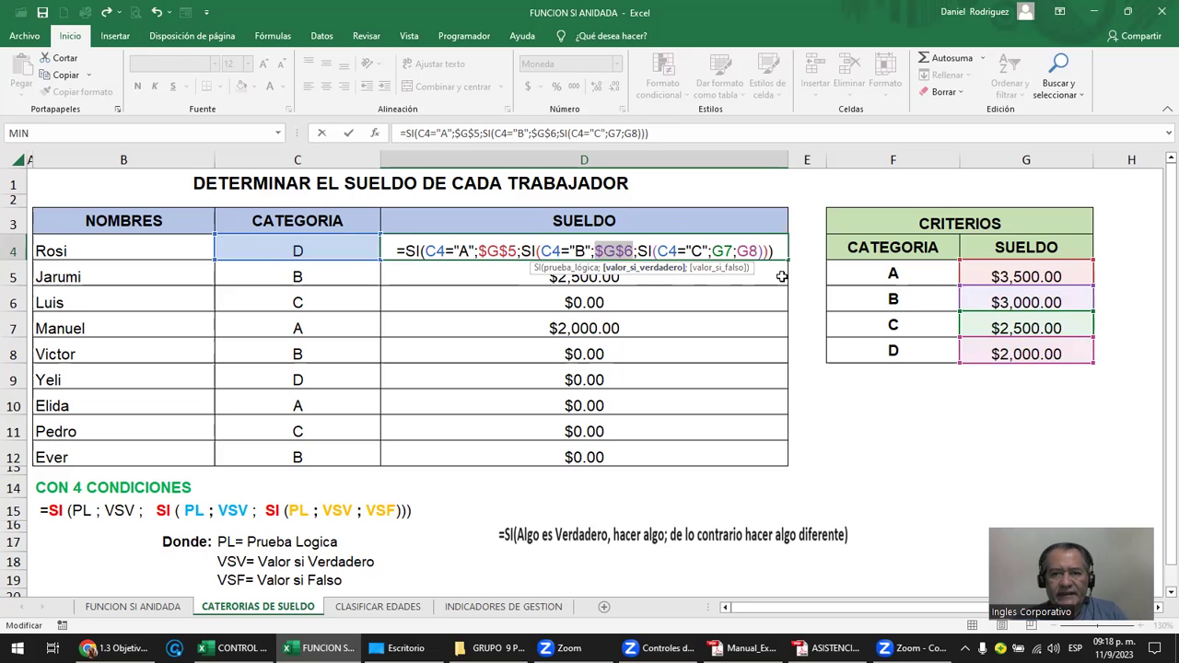
{"action": "key", "text": "Right"}
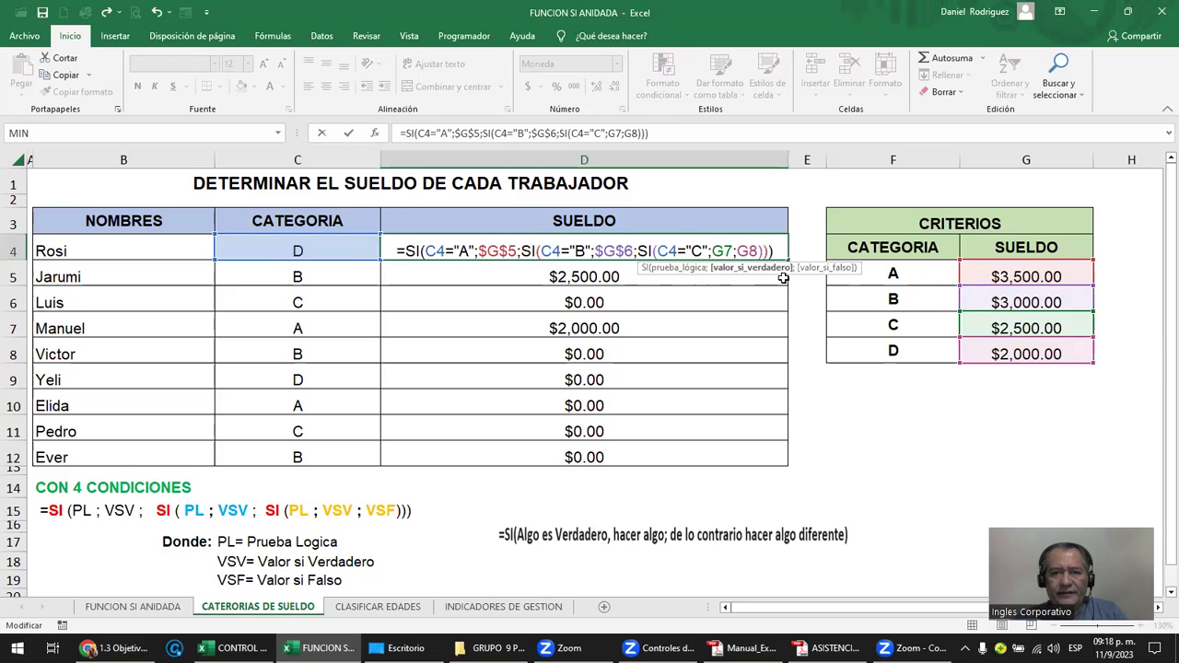
{"action": "key", "text": "F4"}
{"action": "key", "text": "Right"}
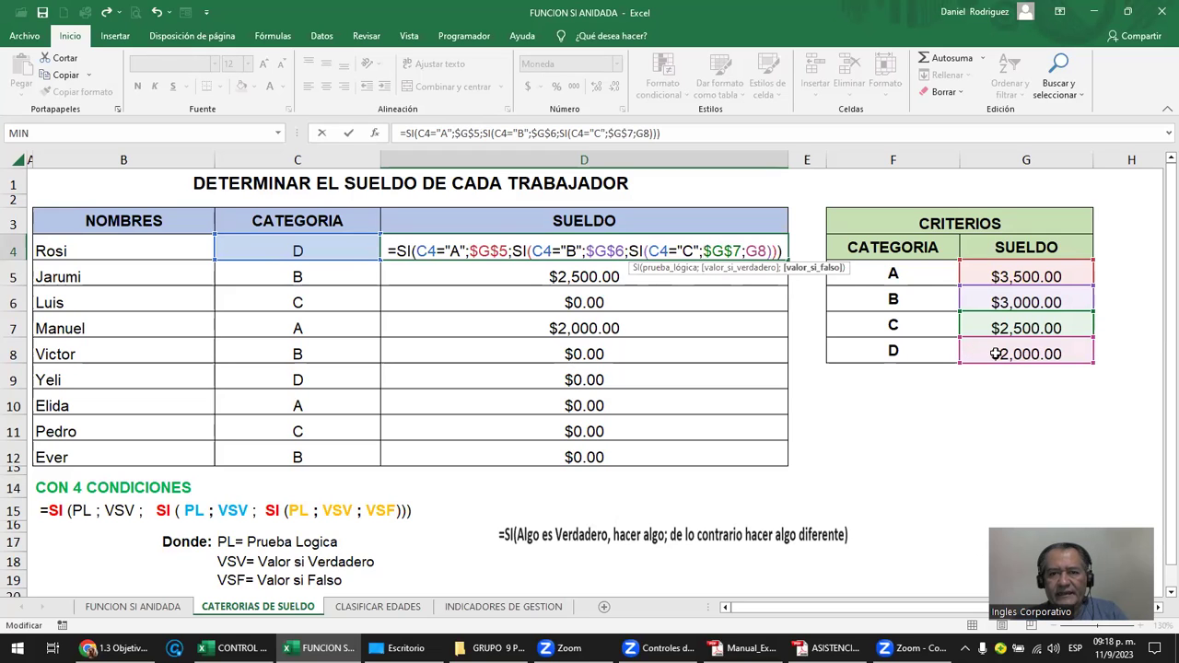
{"action": "key", "text": "F4"}
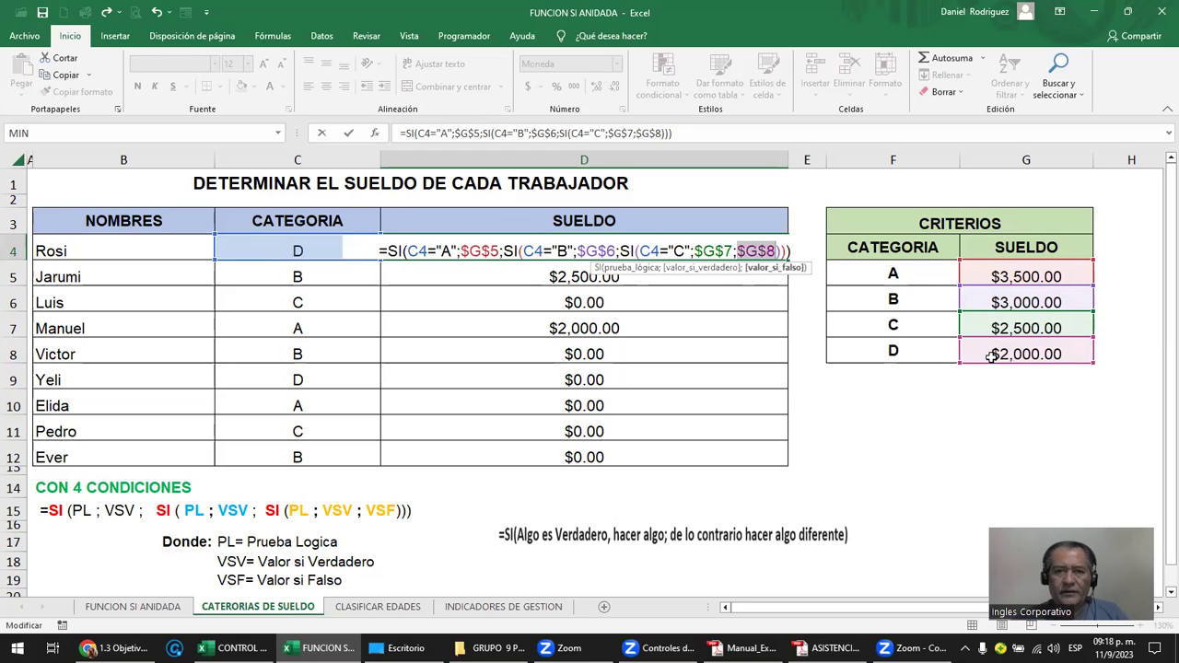
{"action": "key", "text": "Return"}
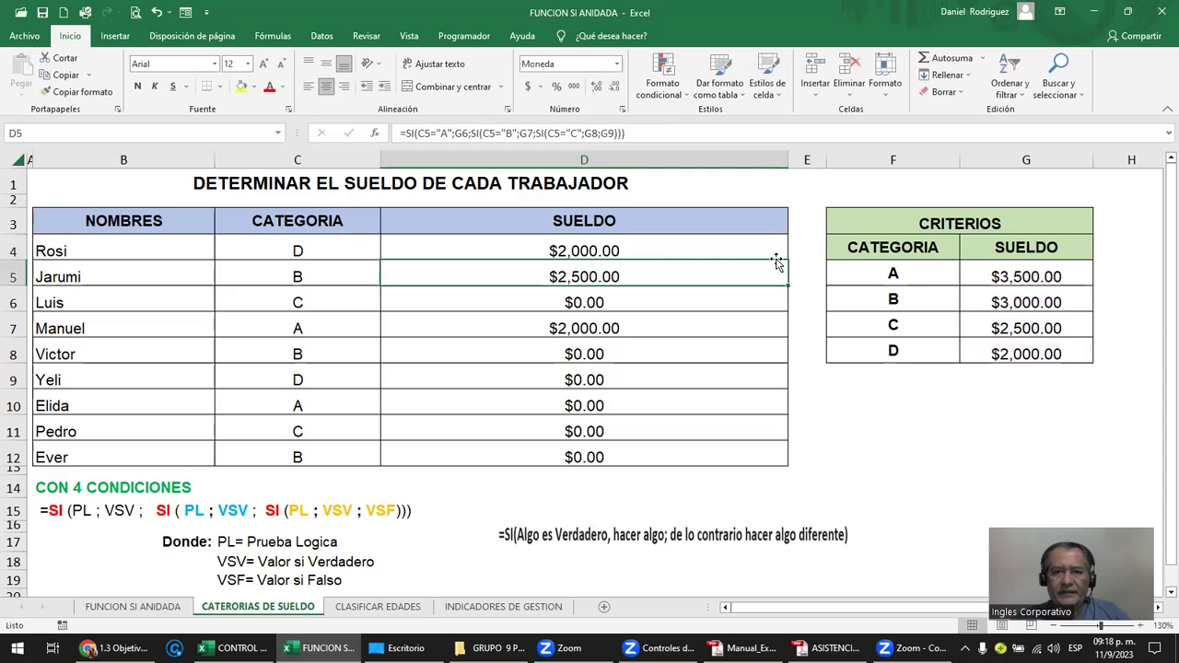
Step: Fill D4's absolute-reference formula down to D12 and check D5
{"action": "left_click", "coordinate": [775, 259]}
{"action": "double_click", "coordinate": [786, 262]}
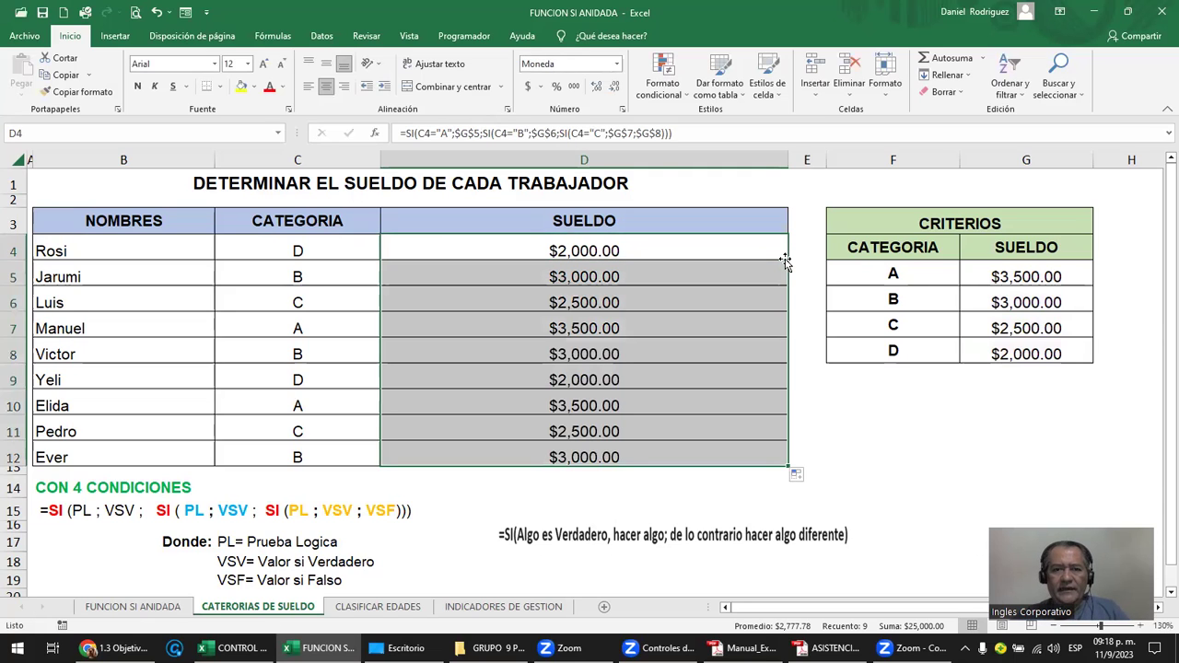
{"action": "left_click", "coordinate": [391, 281]}
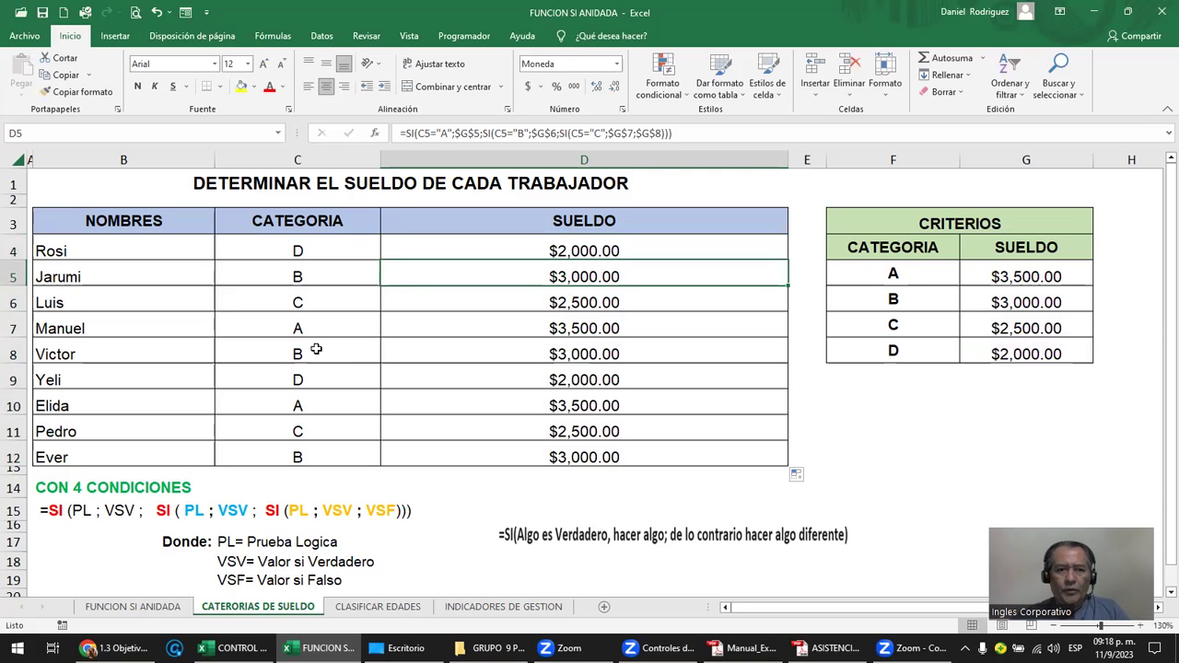
Step: Change Ever's category in C12 to A, giving $3,500.00
{"action": "left_click", "coordinate": [307, 458]}
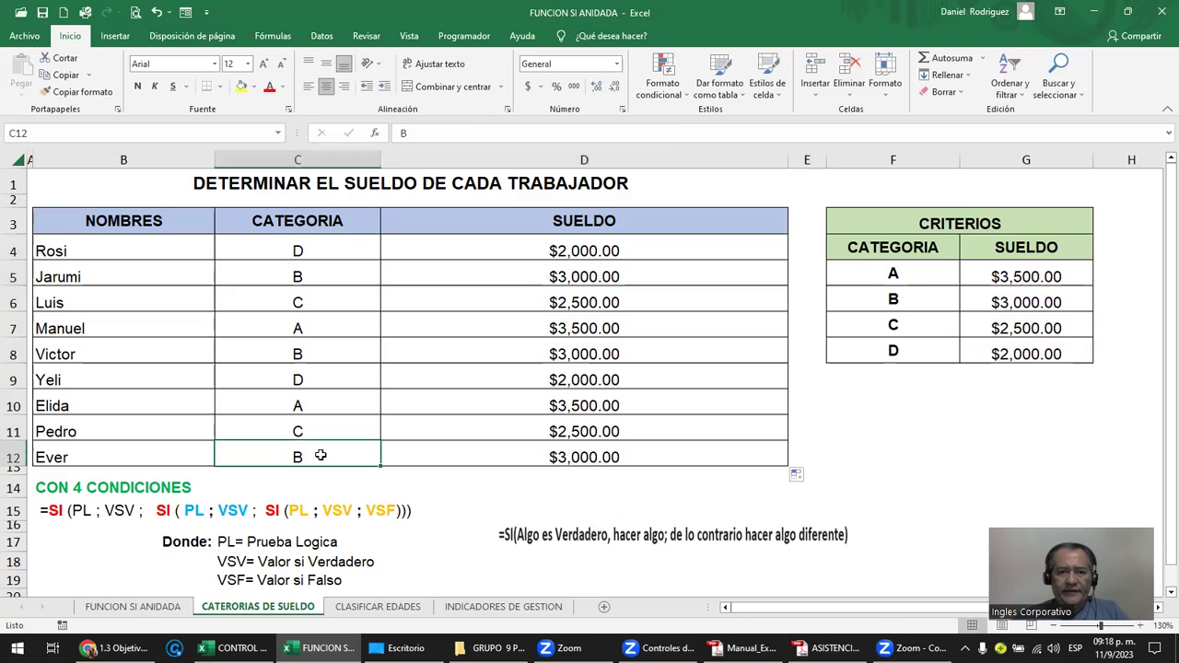
{"action": "left_click", "coordinate": [589, 451], "text": "shift"}
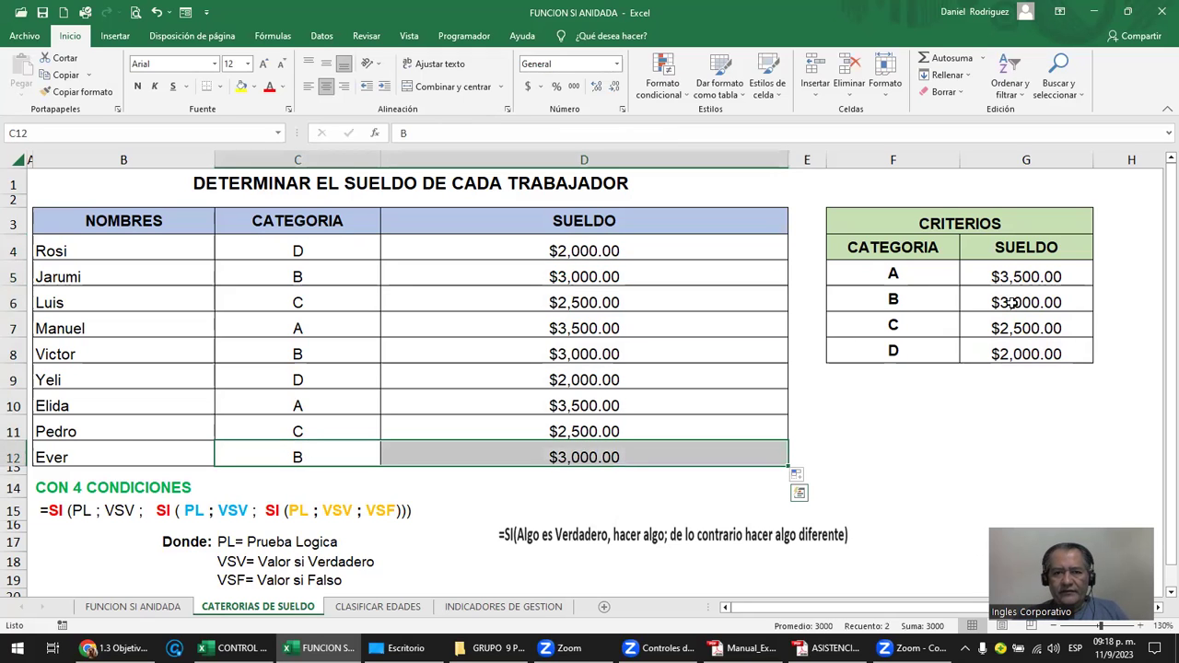
{"action": "left_click", "coordinate": [325, 458]}
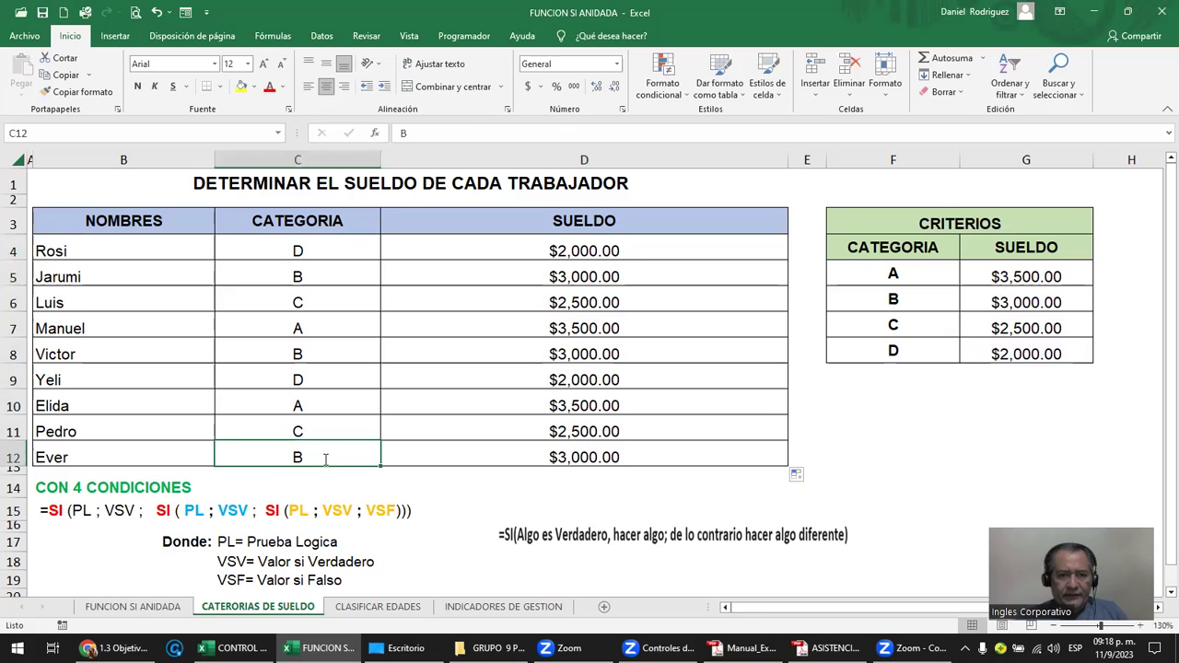
{"action": "type", "text": "A"}
{"action": "key", "text": "Return"}
{"action": "left_click", "coordinate": [325, 458]}
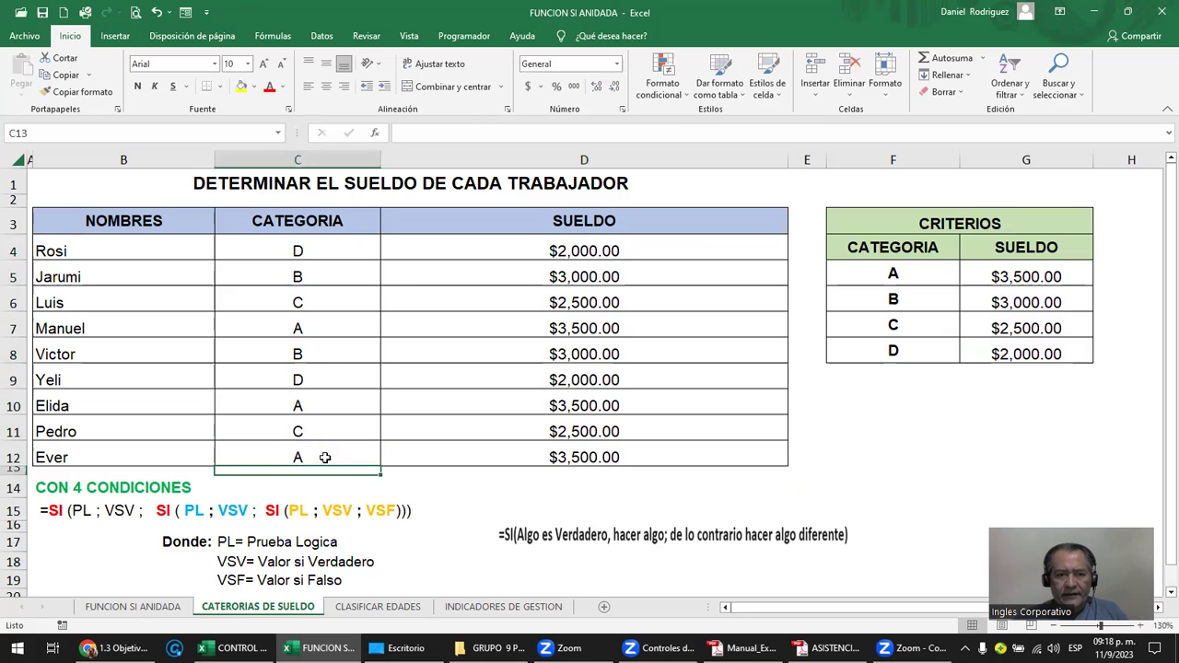
{"action": "left_click", "coordinate": [541, 452], "text": "shift"}
Step: Compare Ever's row with category A's criteria row, then open D4's formula
{"action": "left_click_drag", "start_coordinate": [932, 276], "coordinate": [993, 278], "text": "ctrl"}
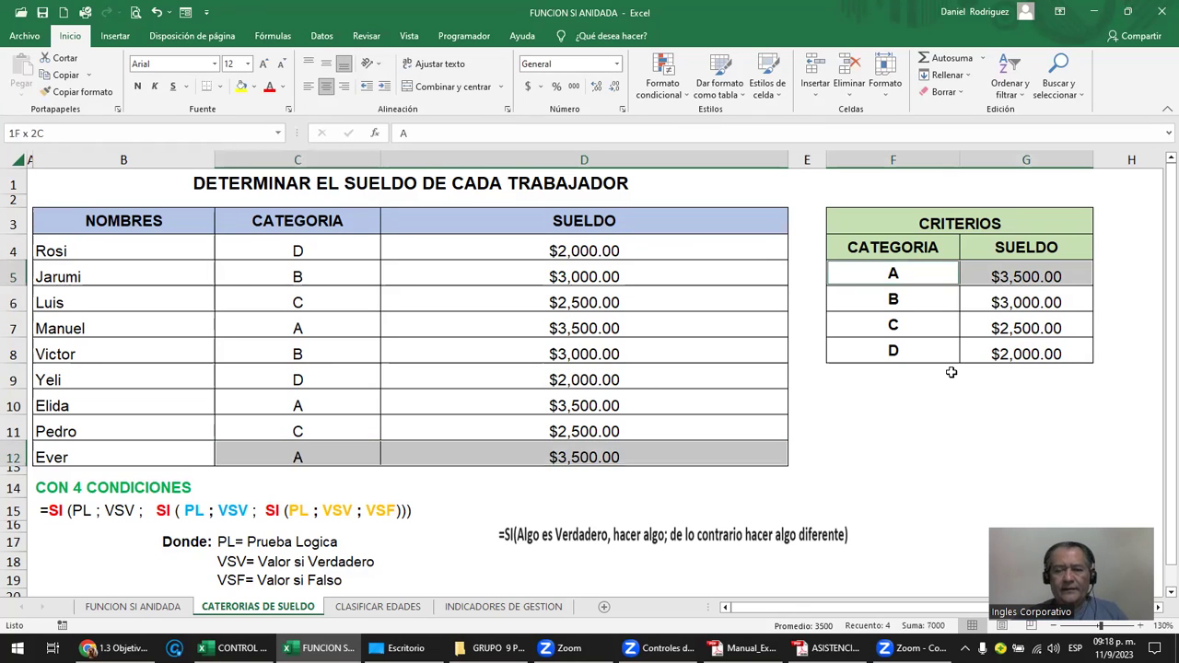
{"action": "left_click", "coordinate": [904, 385]}
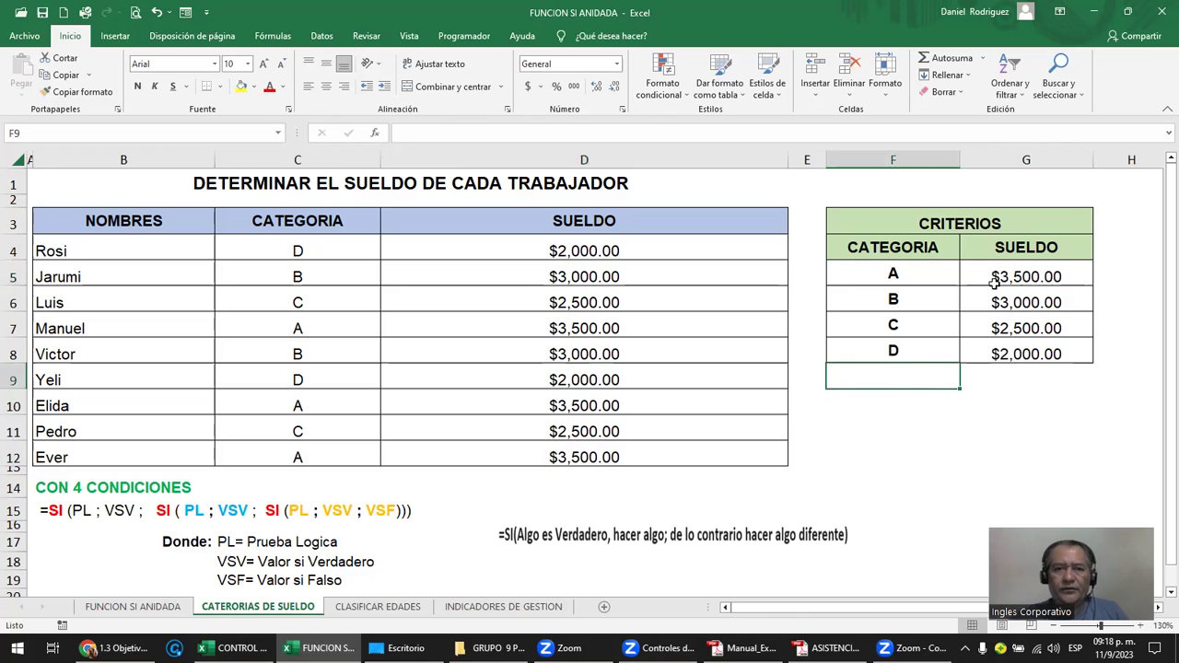
{"action": "left_click", "coordinate": [571, 250]}
{"action": "double_click", "coordinate": [581, 249]}
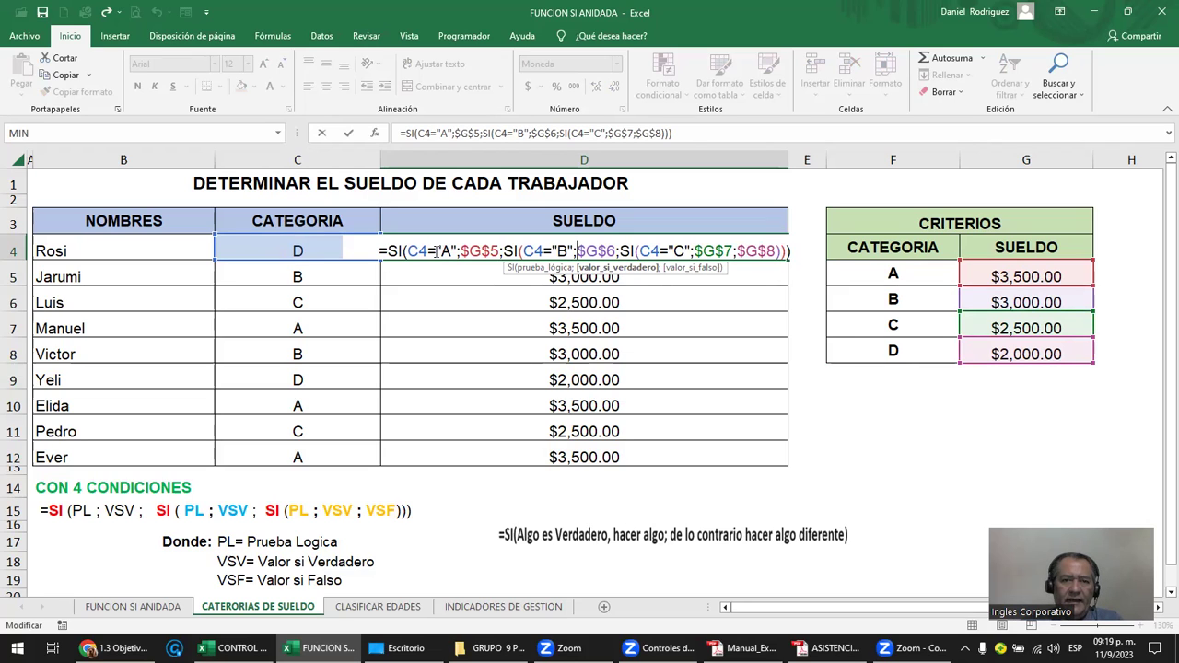
Step: Try replacing the literal "A" in D4's first condition with F5, then cancel the broken edit
{"action": "left_click_drag", "start_coordinate": [439, 251], "coordinate": [459, 251]}
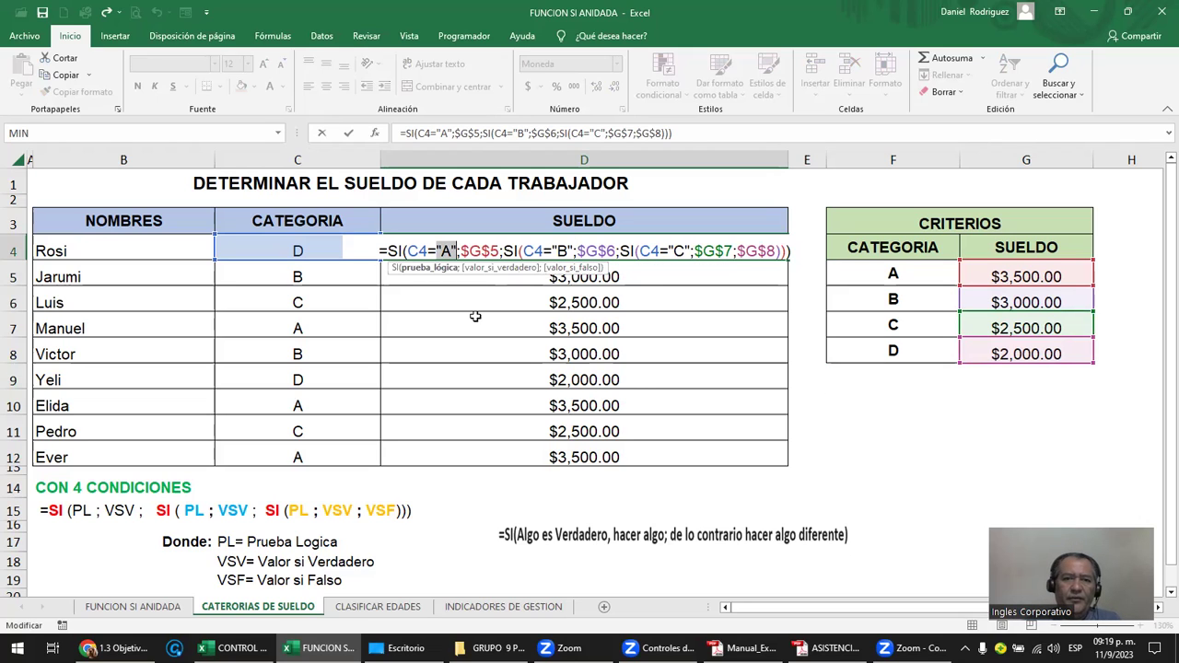
{"action": "key", "text": "Delete"}
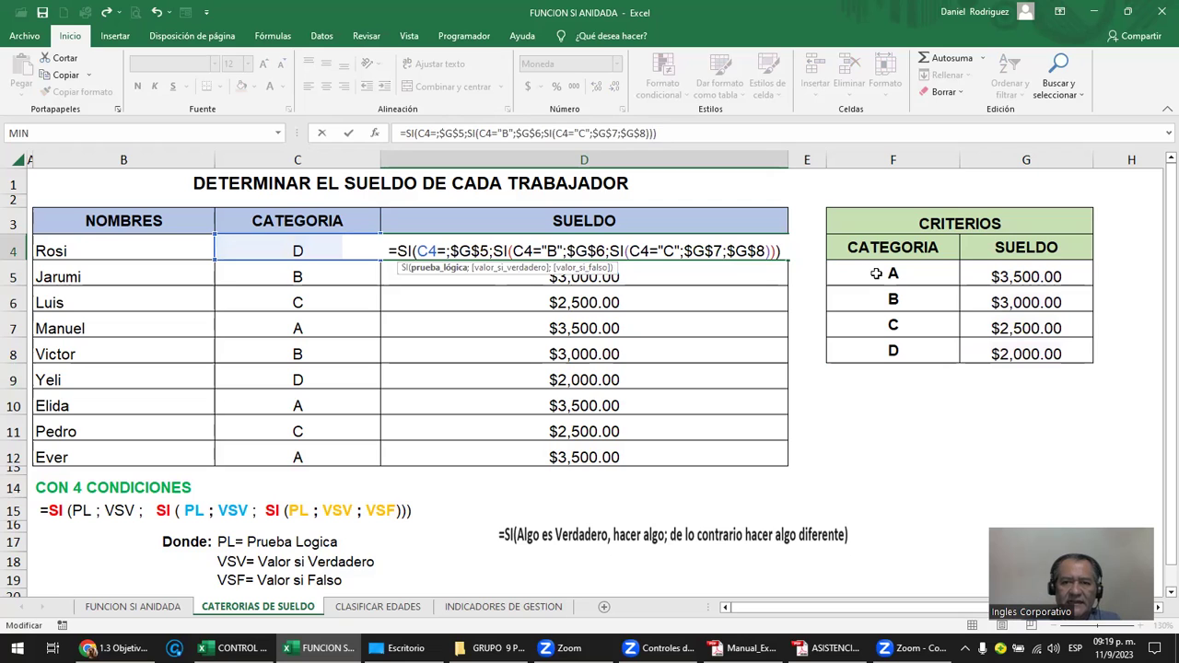
{"action": "left_click", "coordinate": [876, 274]}
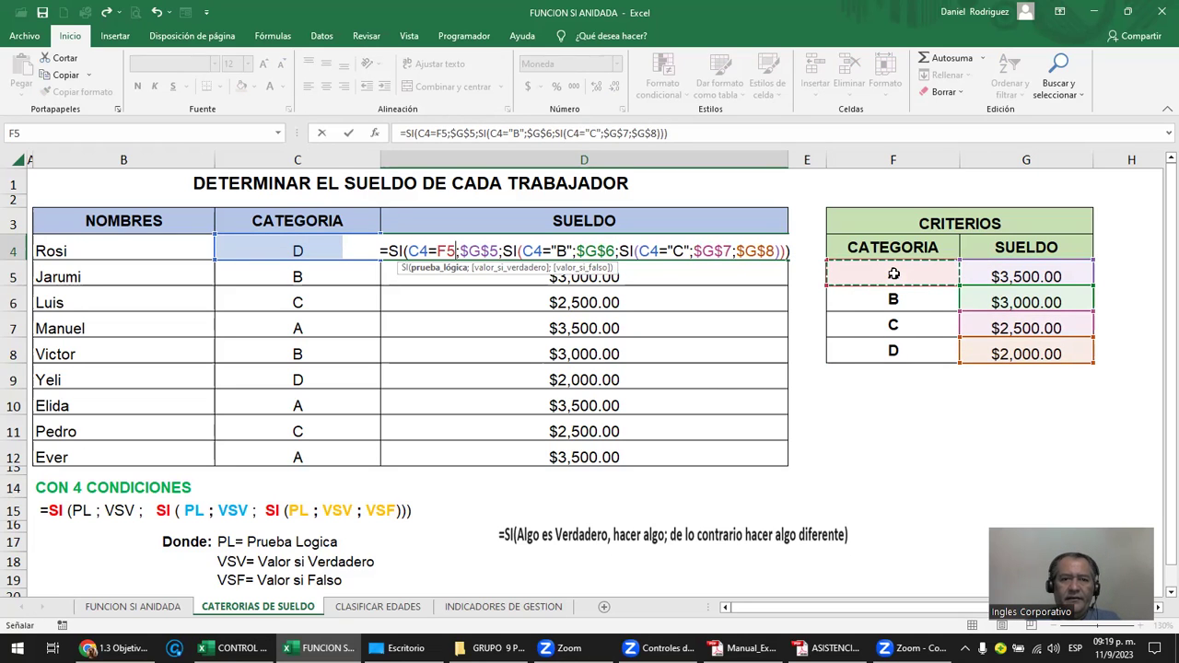
{"action": "key", "text": "Delete"}
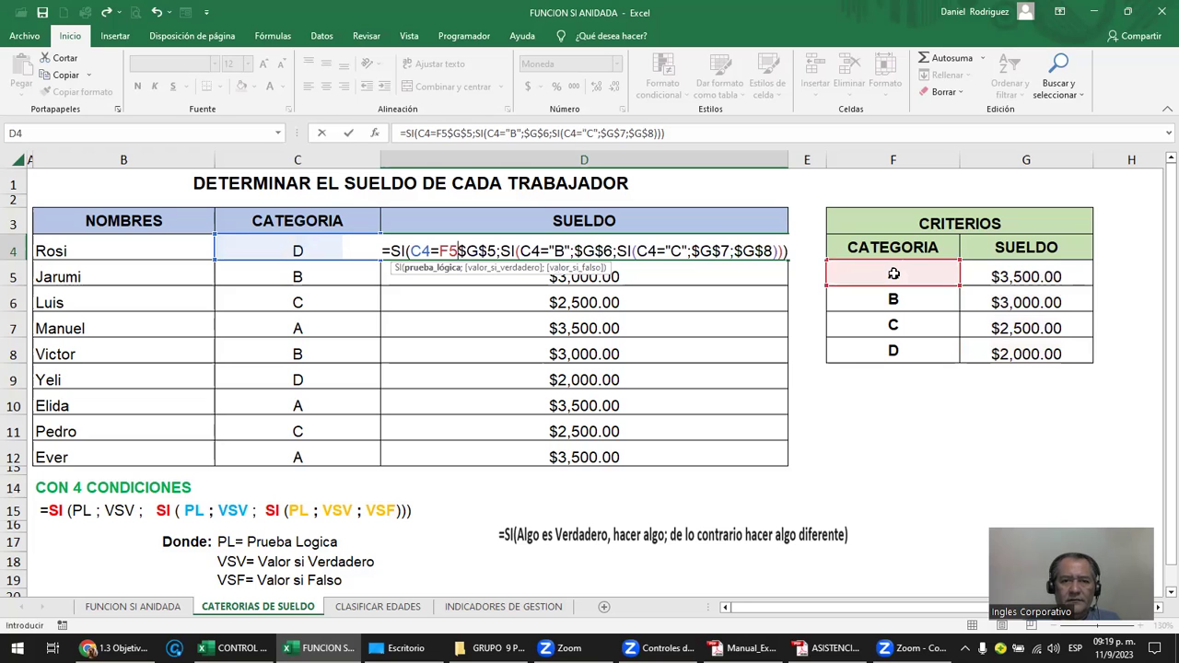
{"action": "key", "text": "Escape"}
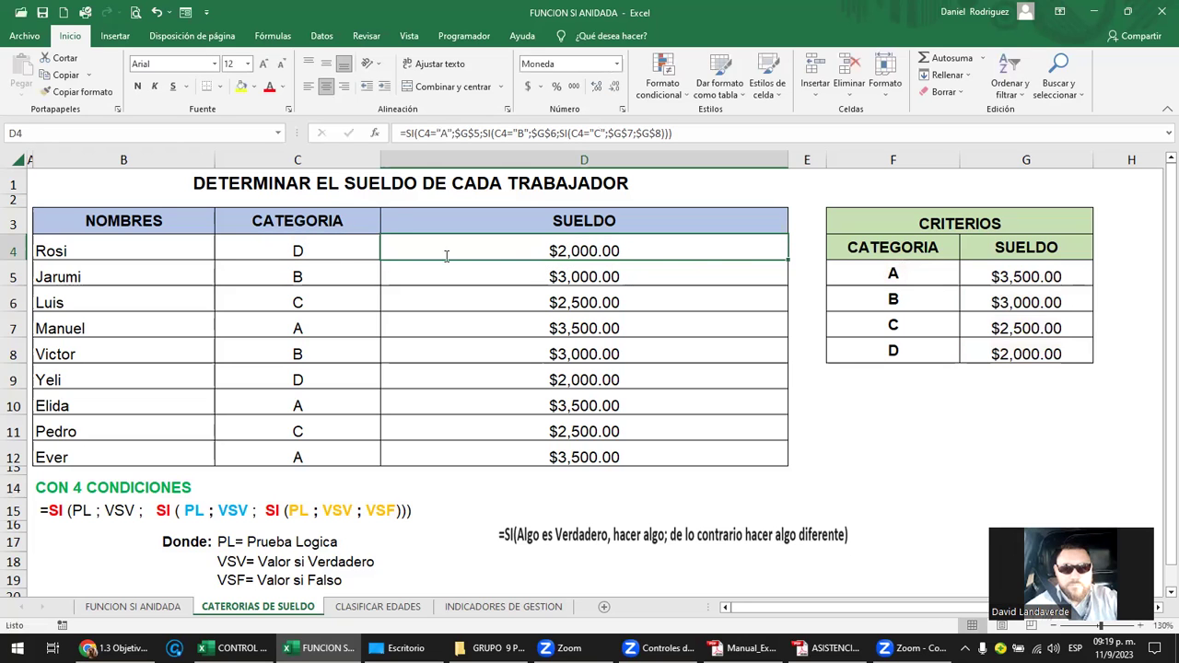
Step: Replace the literal "A" in D4's first condition with a reference to F5
{"action": "double_click", "coordinate": [446, 256]}
{"action": "left_click", "coordinate": [611, 256]}
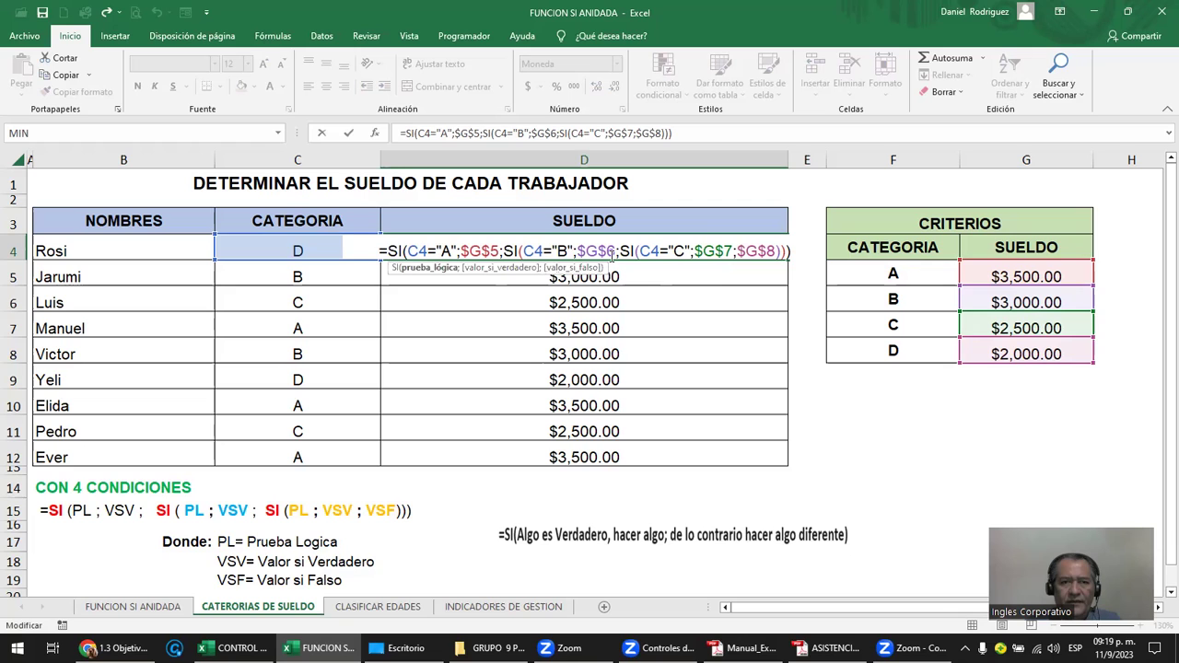
{"action": "key", "text": "BackSpace"}
{"action": "key", "text": "BackSpace"}
{"action": "key", "text": "BackSpace"}
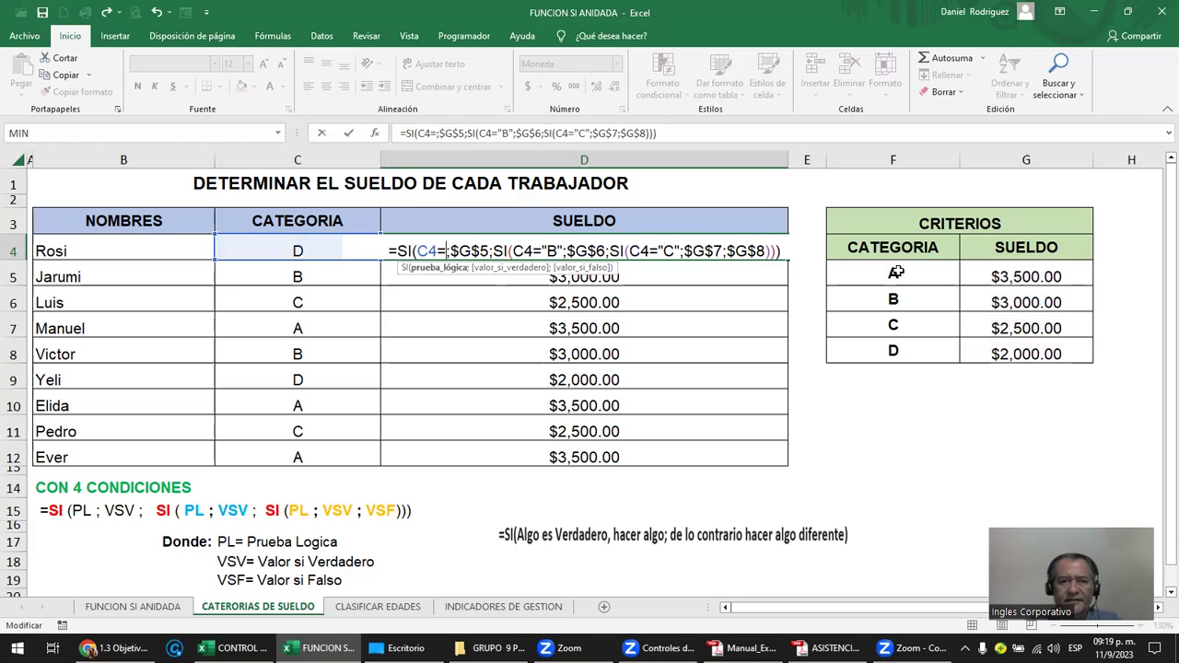
{"action": "left_click", "coordinate": [896, 273]}
{"action": "key", "text": "ctrl+Return"}
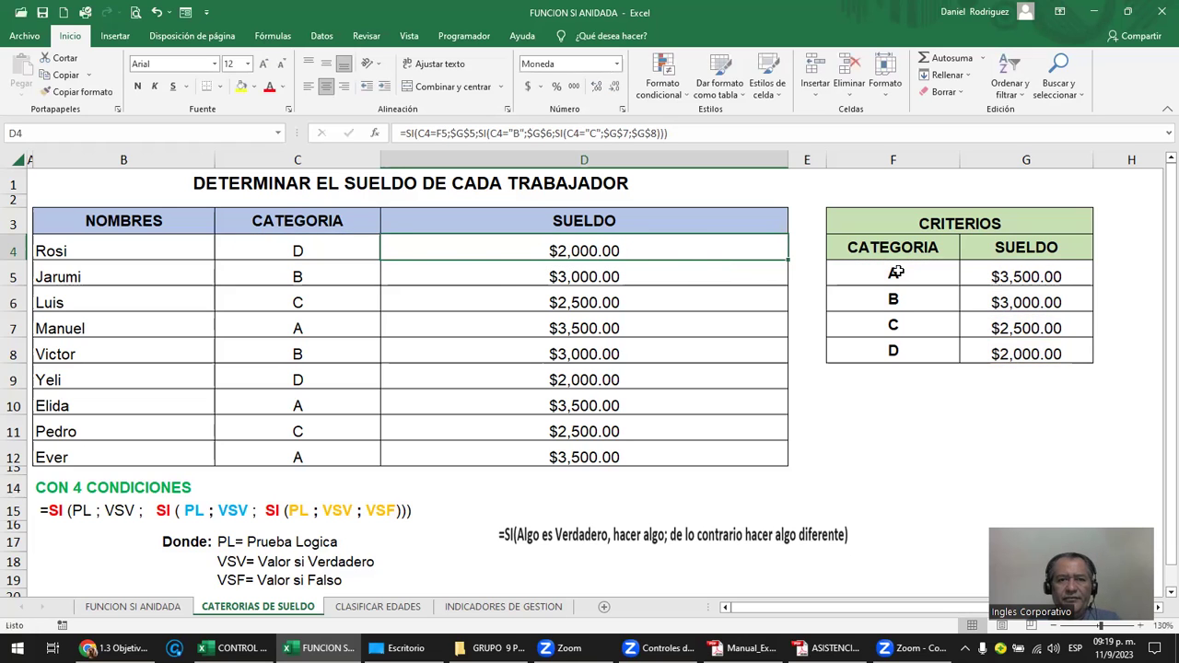
Step: Change Rosi's category in C4 to A
{"action": "key", "text": "F2"}
{"action": "key", "text": "shift+Tab"}
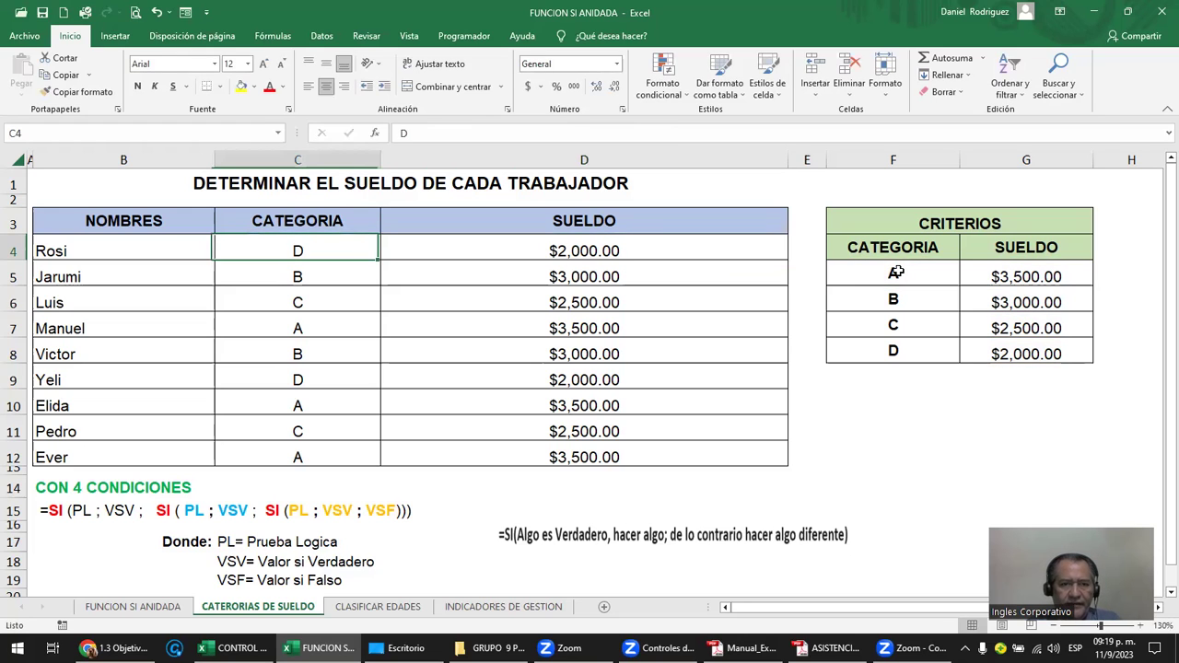
{"action": "type", "text": "A"}
{"action": "key", "text": "ctrl+Return"}
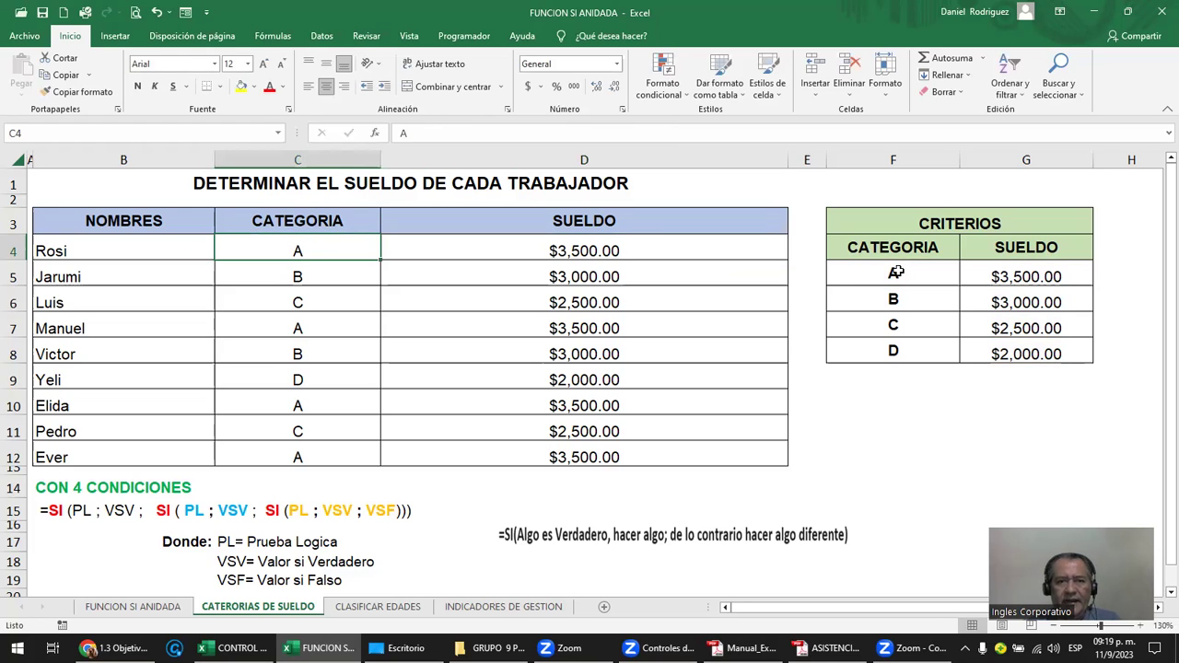
Step: Review the F5 reference in D4's formula and select criterion A in F5
{"action": "key", "text": "Right"}
{"action": "key", "text": "F2"}
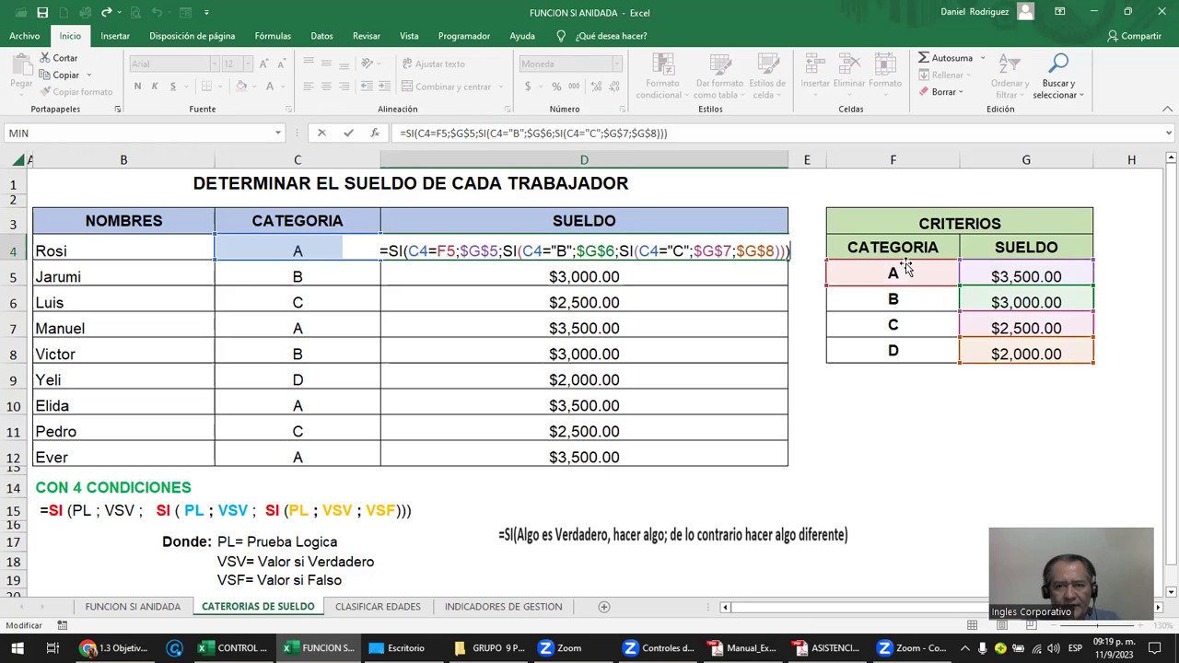
{"action": "double_click", "coordinate": [439, 250]}
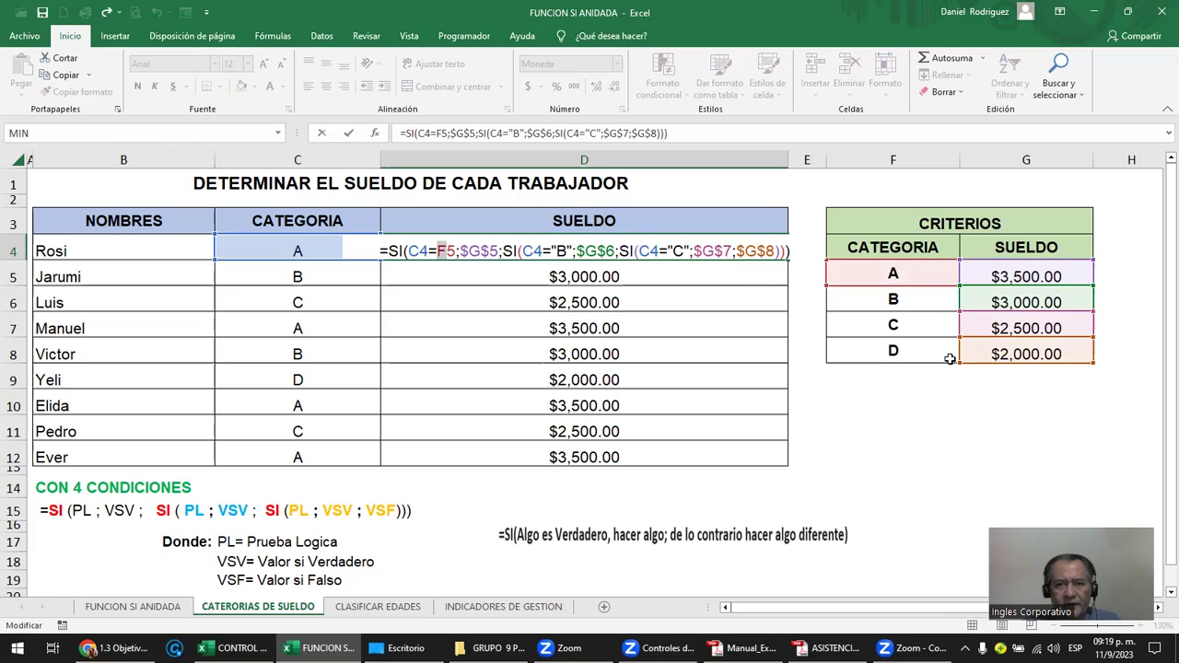
{"action": "key", "text": "Escape"}
{"action": "left_click", "coordinate": [921, 280]}
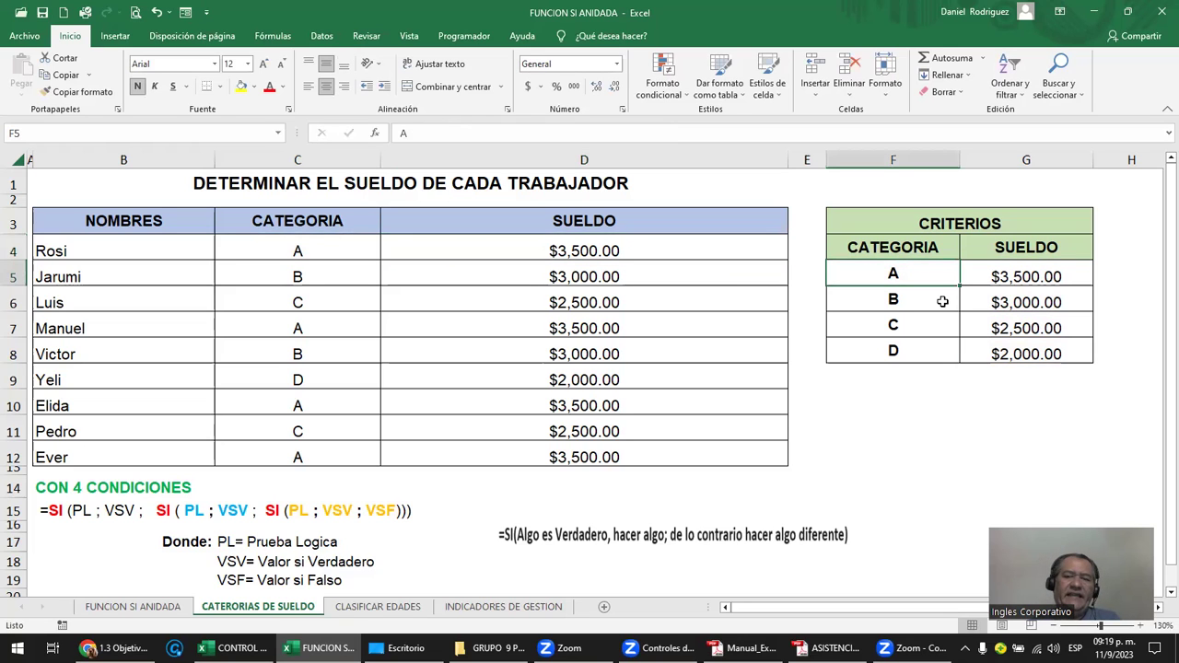
Step: Test changing criterion F5 and Rosi's category C4 to 1, then undo it
{"action": "type", "text": "1"}
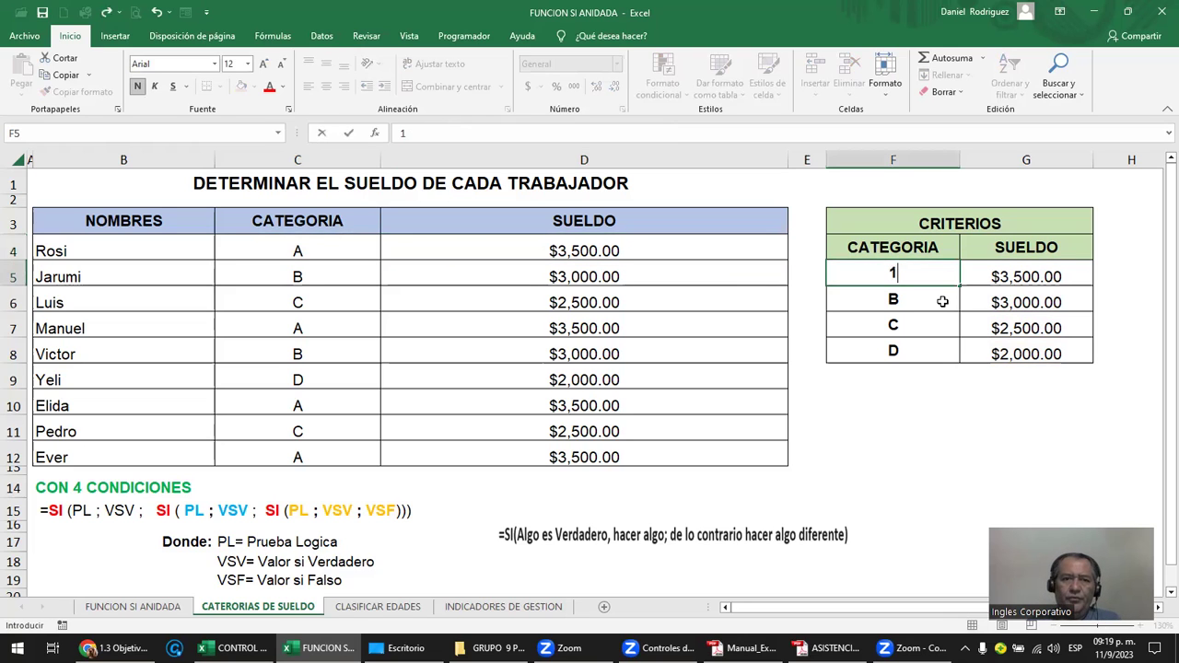
{"action": "key", "text": "Return"}
{"action": "key", "text": "Left"}
{"action": "key", "text": "Left"}
{"action": "key", "text": "Left"}
{"action": "key", "text": "Up"}
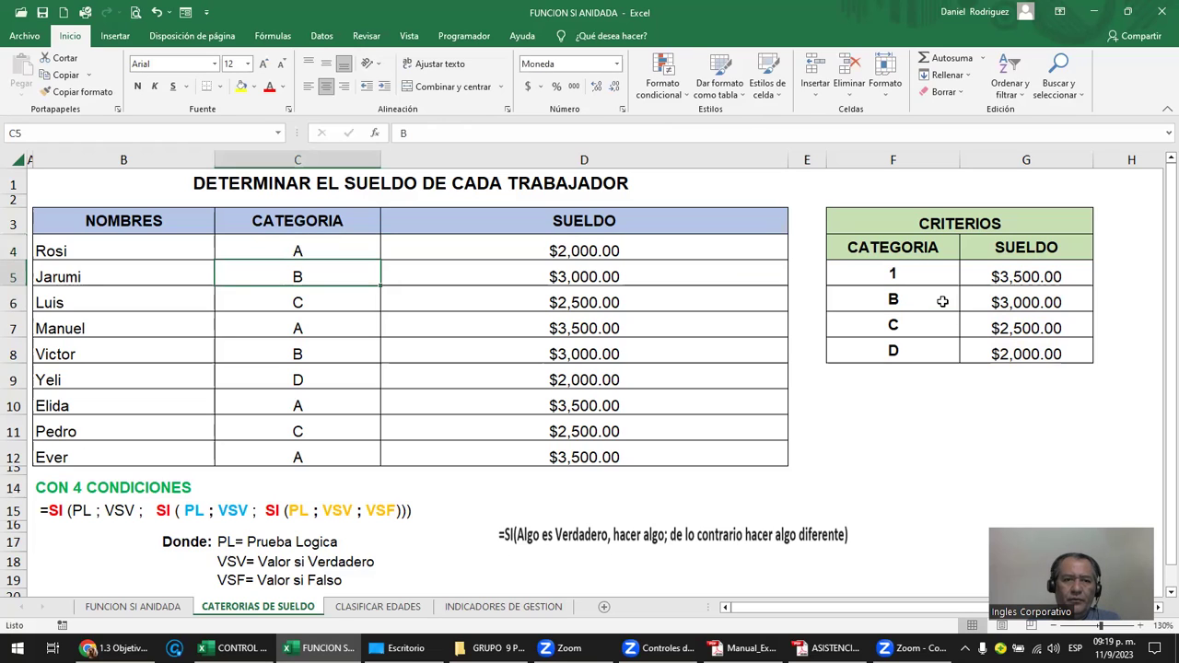
{"action": "key", "text": "Up"}
{"action": "type", "text": "1"}
{"action": "key", "text": "Return"}
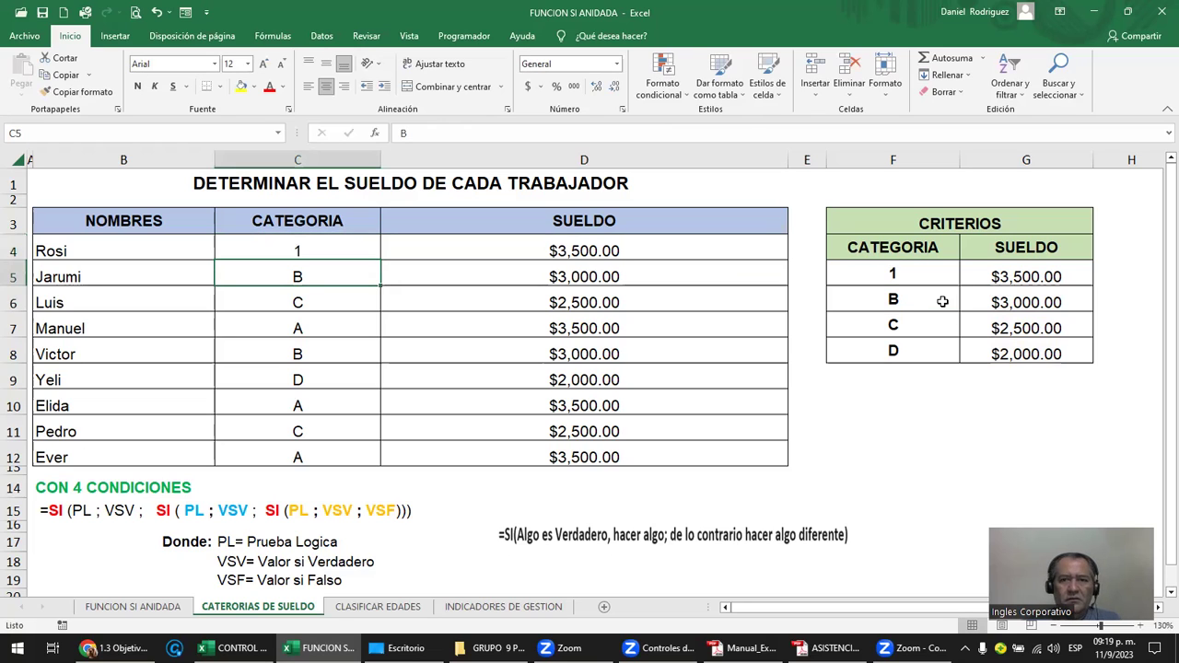
{"action": "left_click", "coordinate": [918, 272]}
{"action": "left_click", "coordinate": [323, 248], "text": "ctrl"}
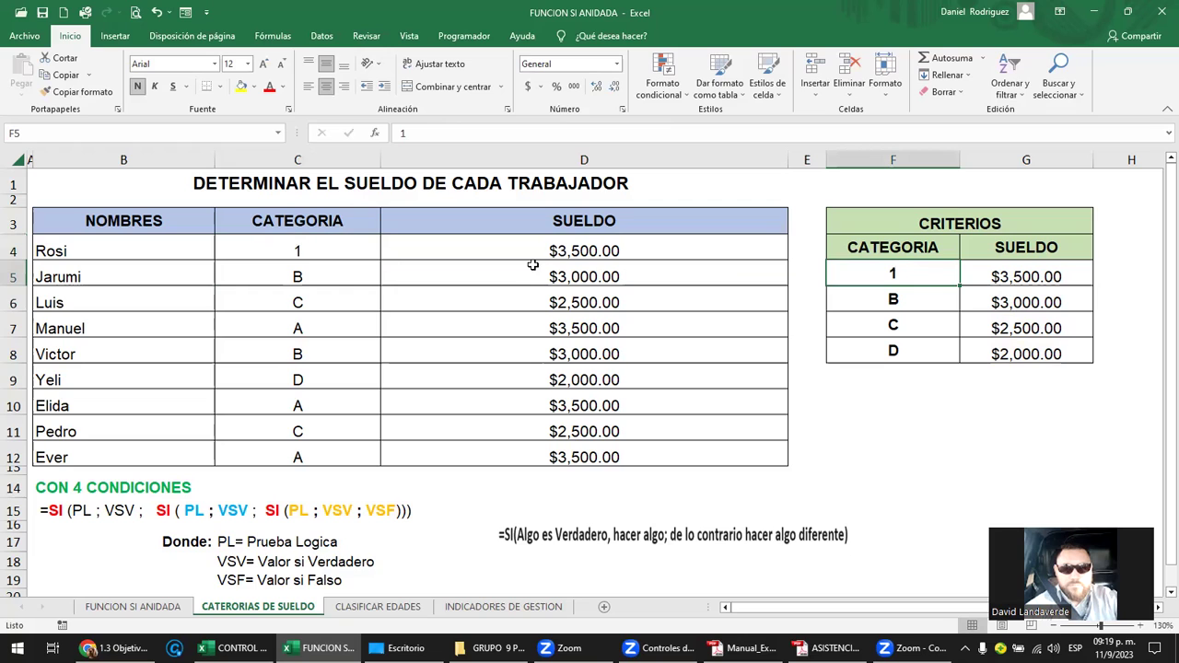
{"action": "key", "text": "Return"}
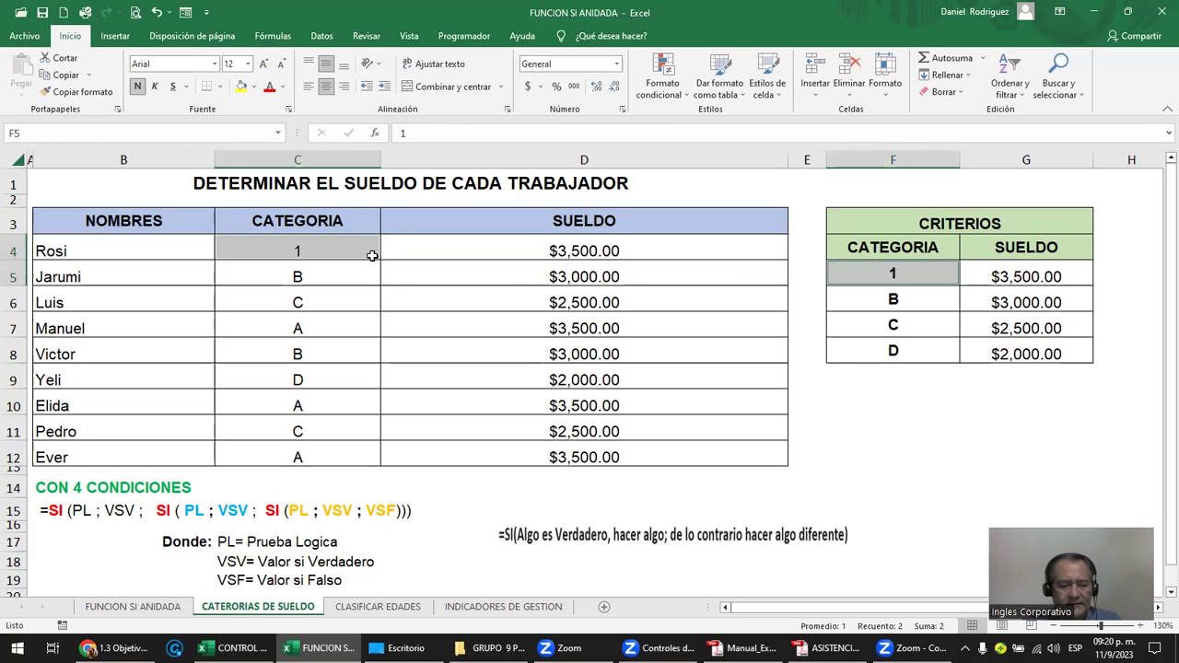
{"action": "key", "text": "ctrl+z"}
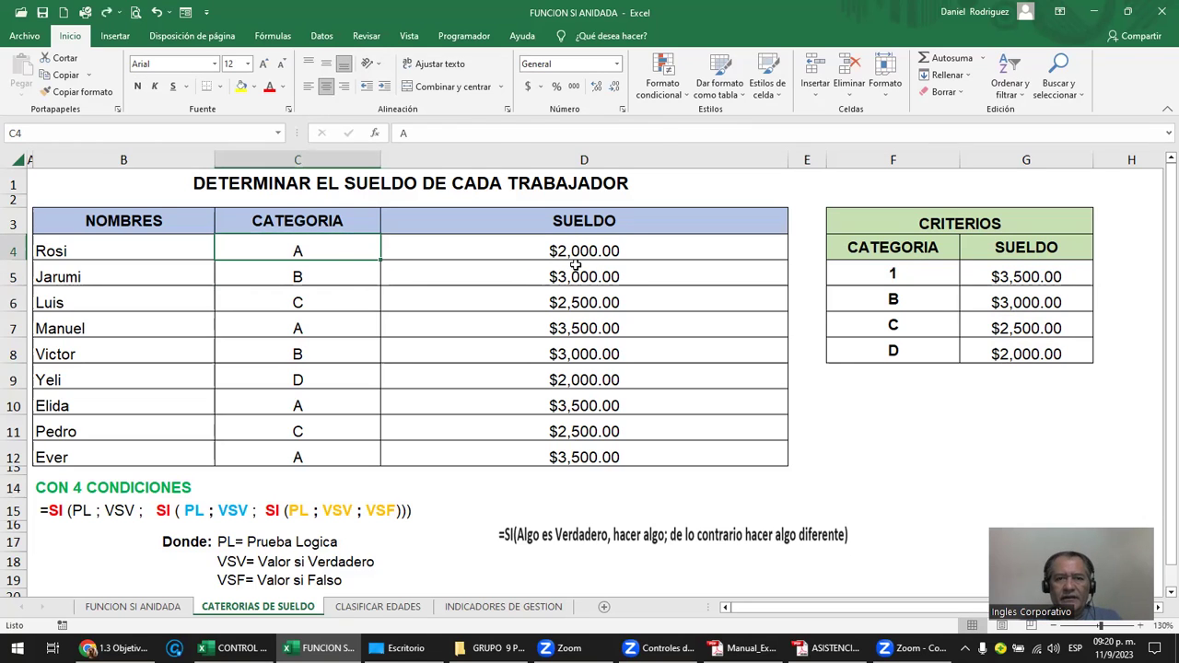
Step: Inspect the F5 reference and the "B" text in D4's formula
{"action": "double_click", "coordinate": [580, 250]}
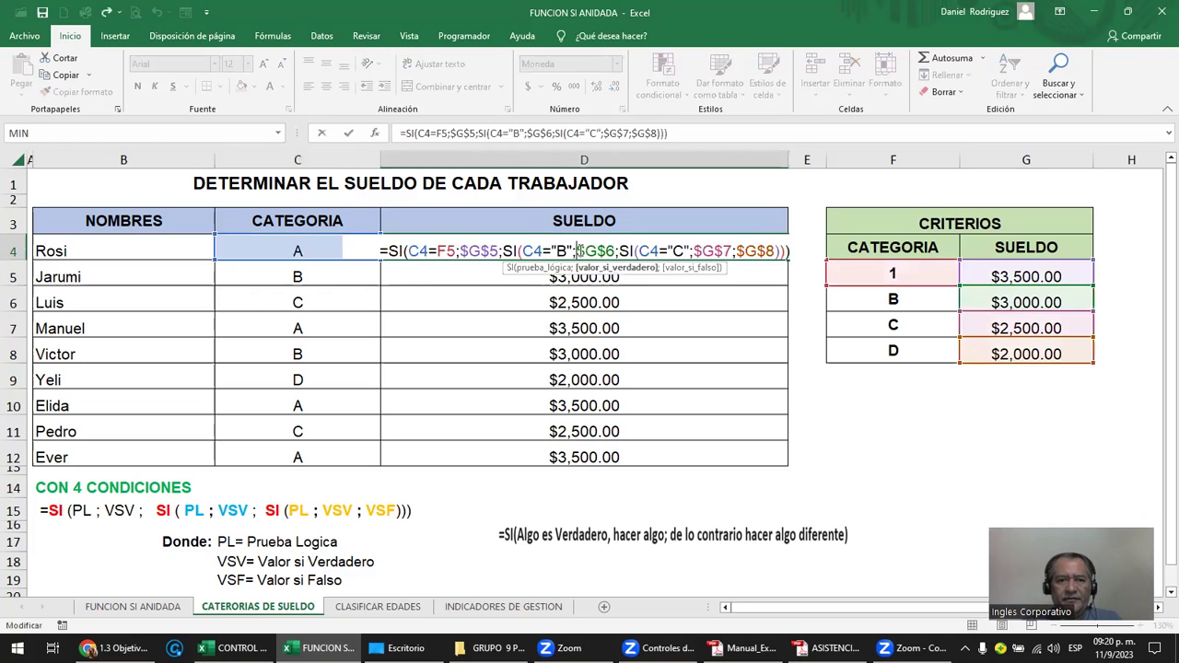
{"action": "double_click", "coordinate": [448, 252]}
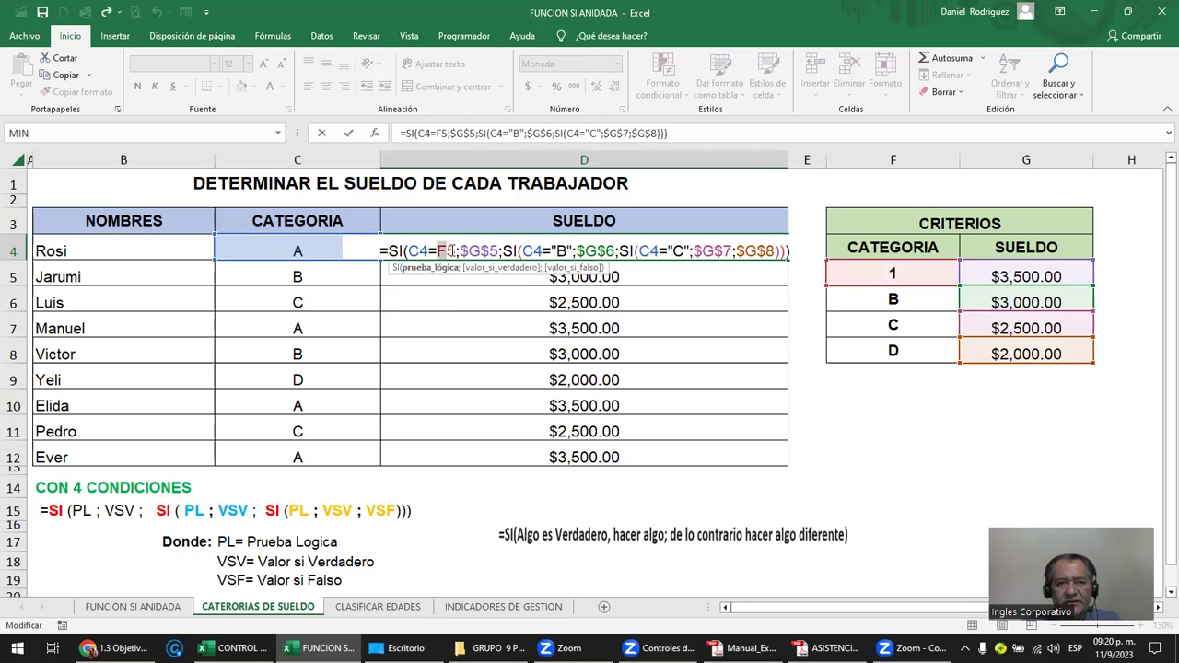
{"action": "double_click", "coordinate": [568, 252]}
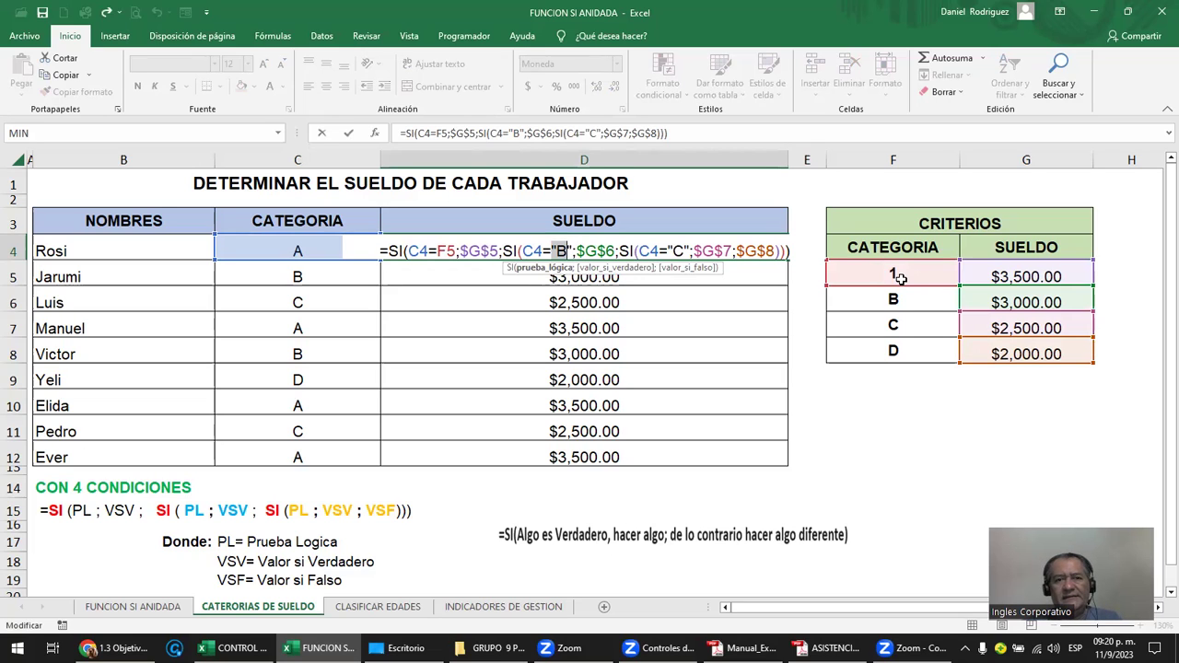
{"action": "left_click", "coordinate": [444, 251]}
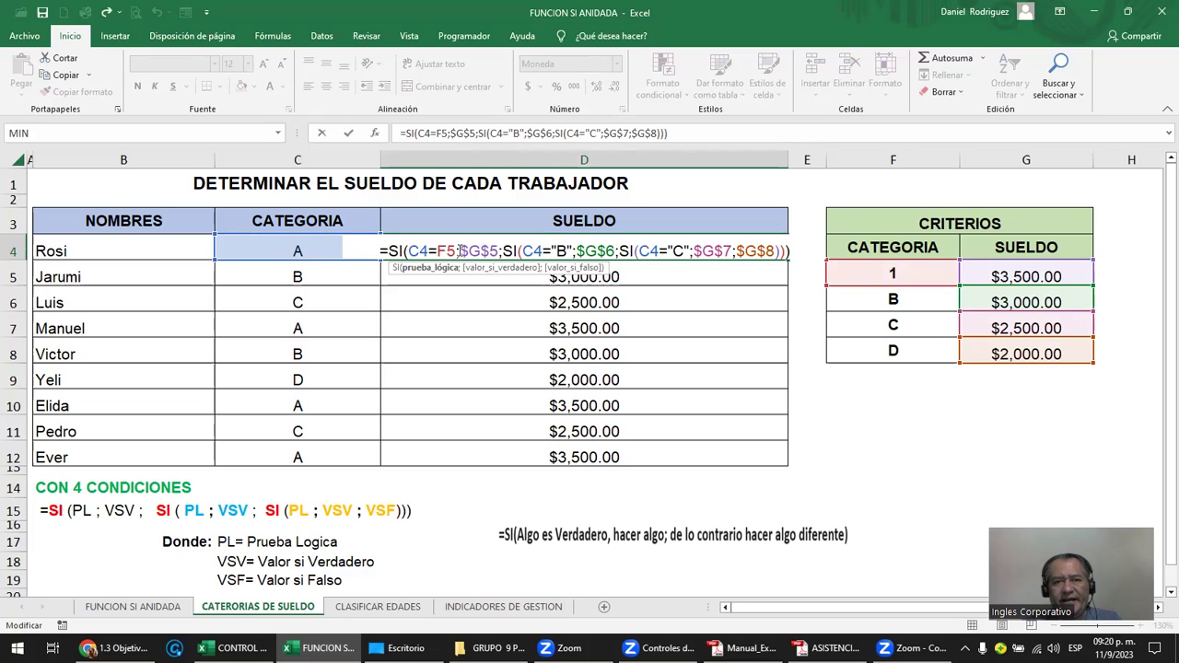
Step: Set criteria cell F5 to A
{"action": "left_click", "coordinate": [886, 274]}
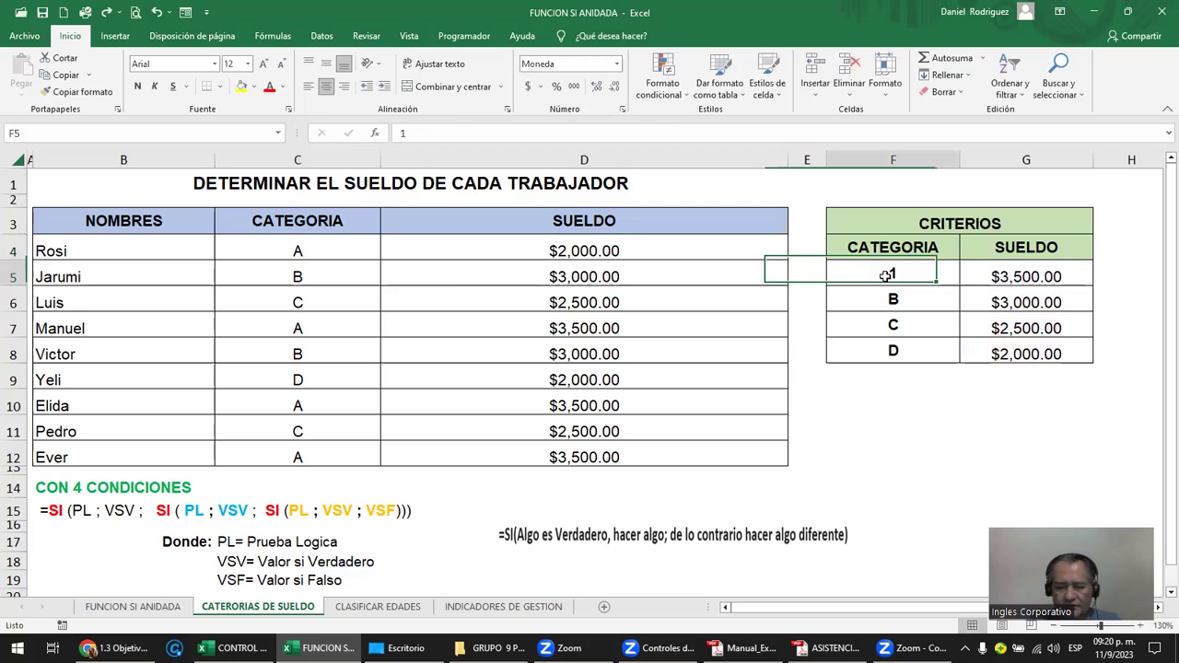
{"action": "type", "text": "A"}
{"action": "key", "text": "Return"}
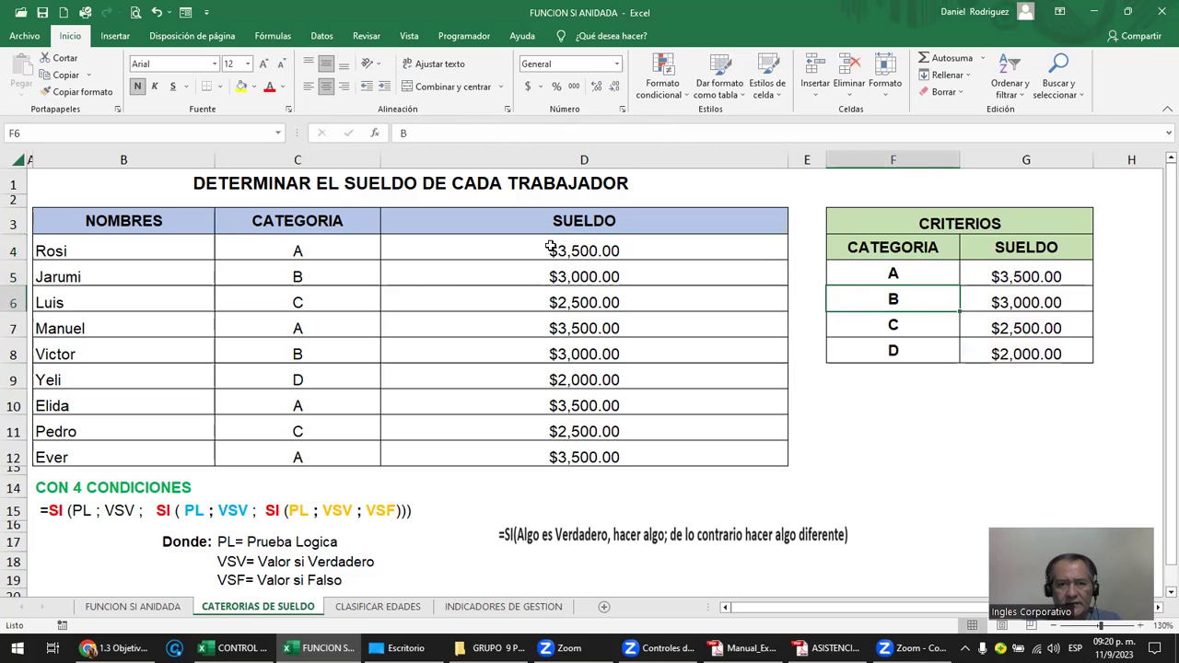
Step: Recommit D4's formula and fill it down to D12
{"action": "double_click", "coordinate": [550, 246]}
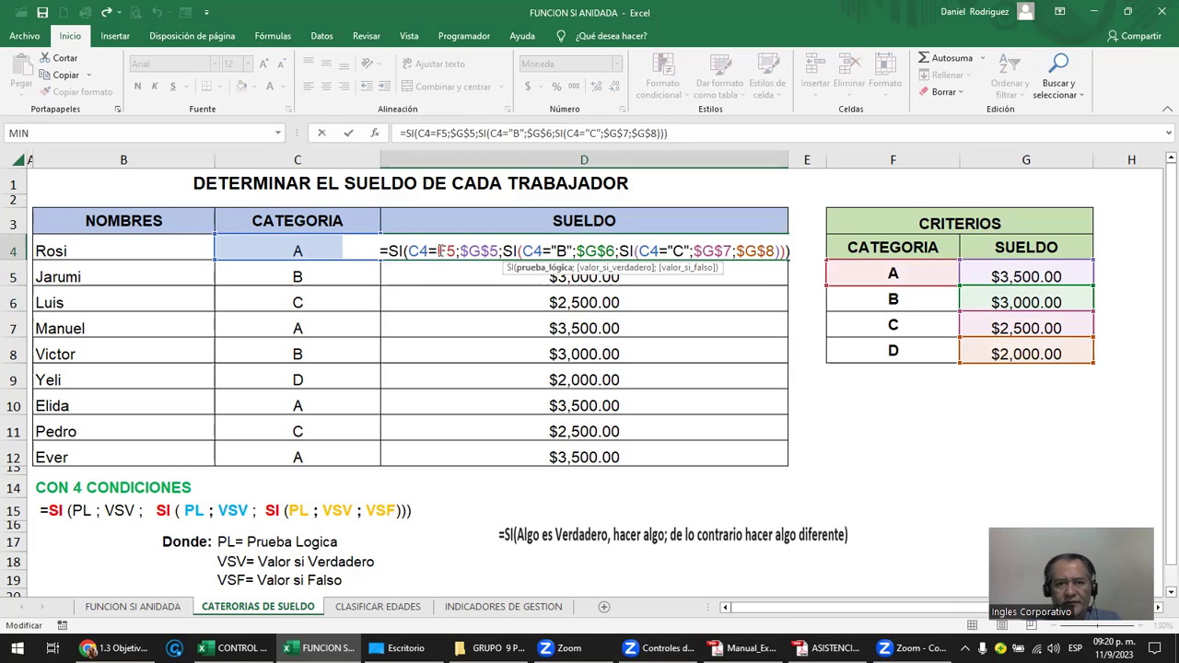
{"action": "left_click", "coordinate": [438, 251]}
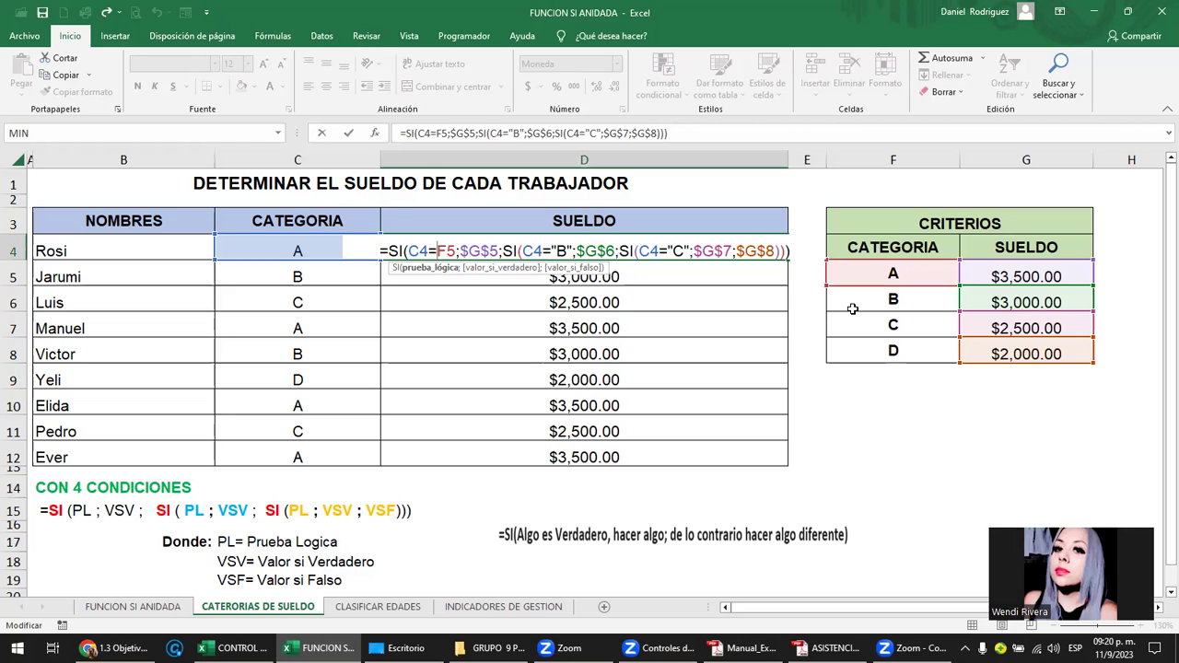
{"action": "key", "text": "Return"}
{"action": "left_click", "coordinate": [782, 259]}
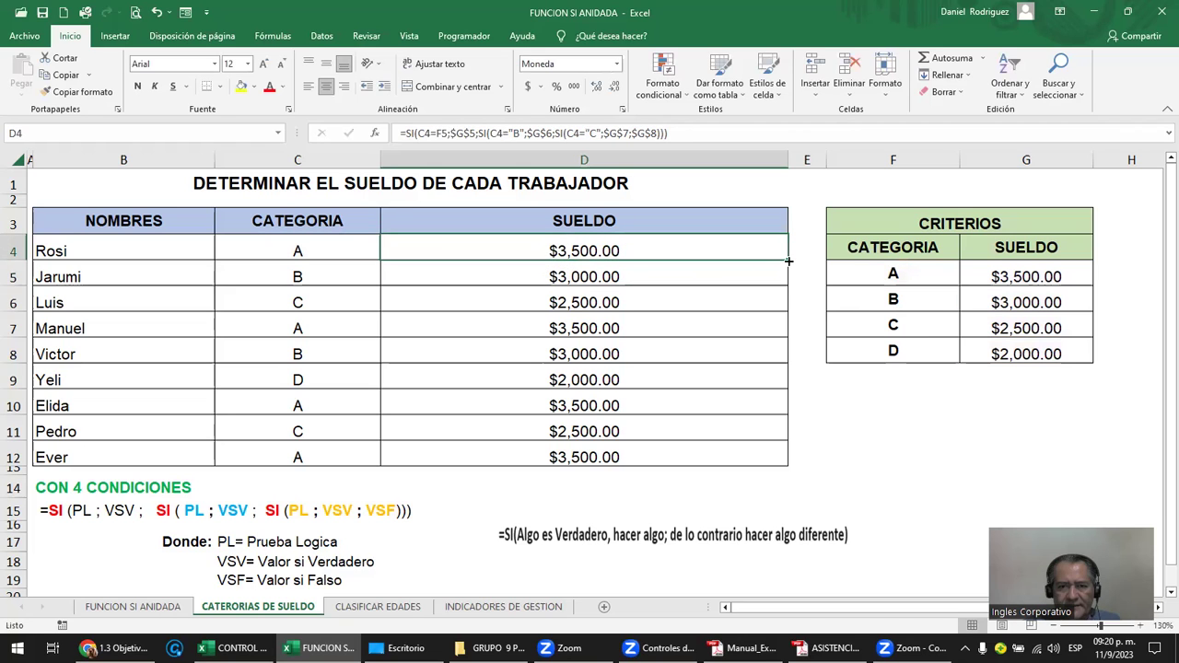
{"action": "double_click", "coordinate": [788, 261]}
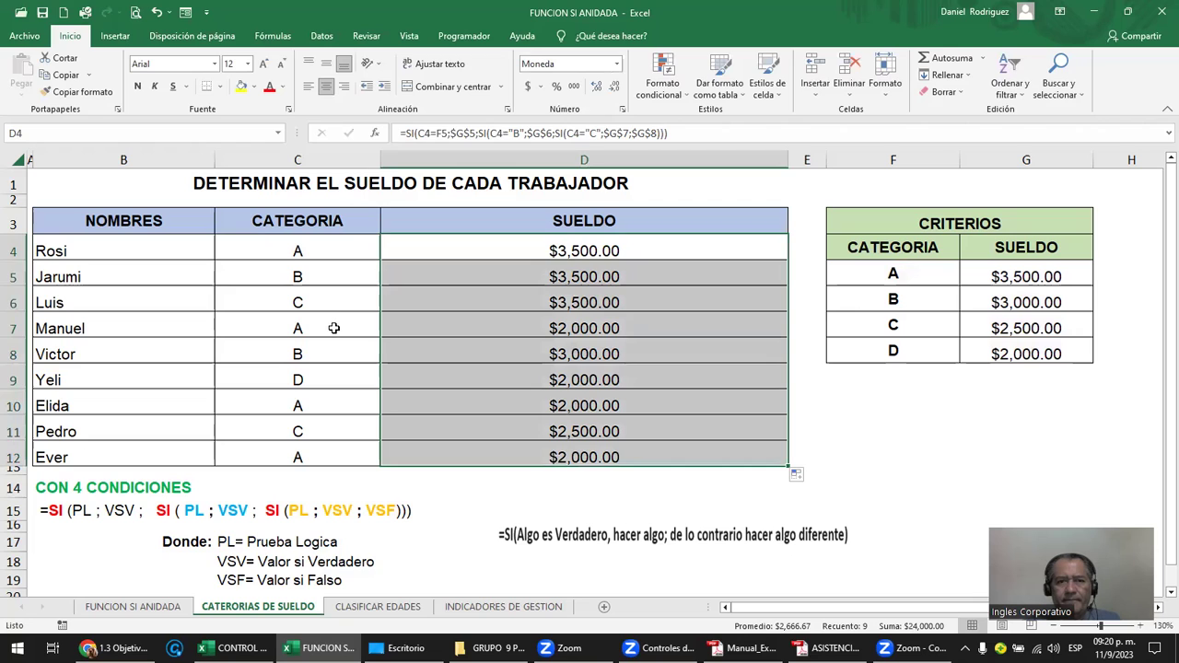
{"action": "left_click", "coordinate": [333, 328]}
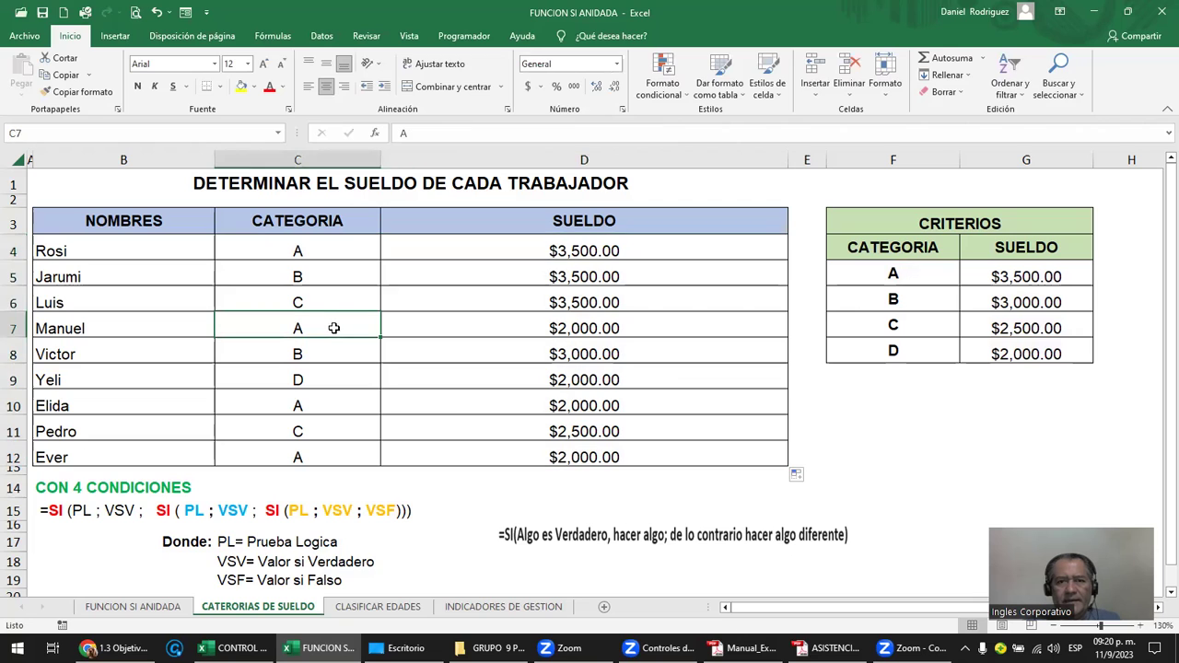
{"action": "left_click", "coordinate": [597, 324]}
{"action": "double_click", "coordinate": [597, 324]}
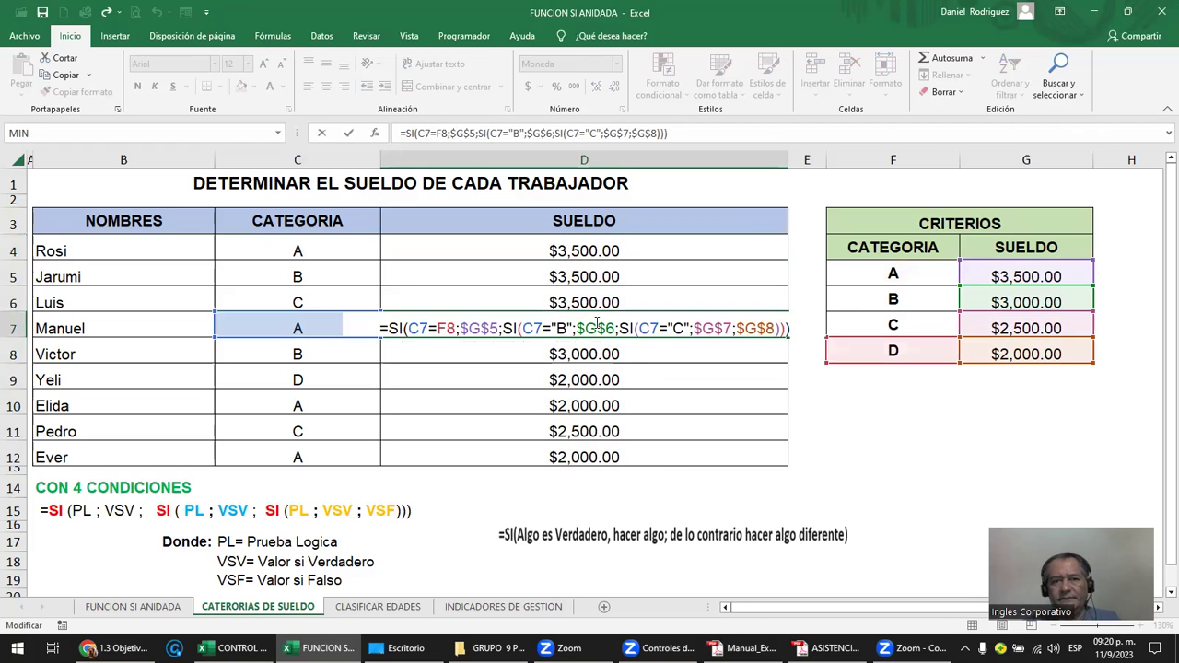
{"action": "left_click", "coordinate": [592, 250]}
{"action": "double_click", "coordinate": [592, 251]}
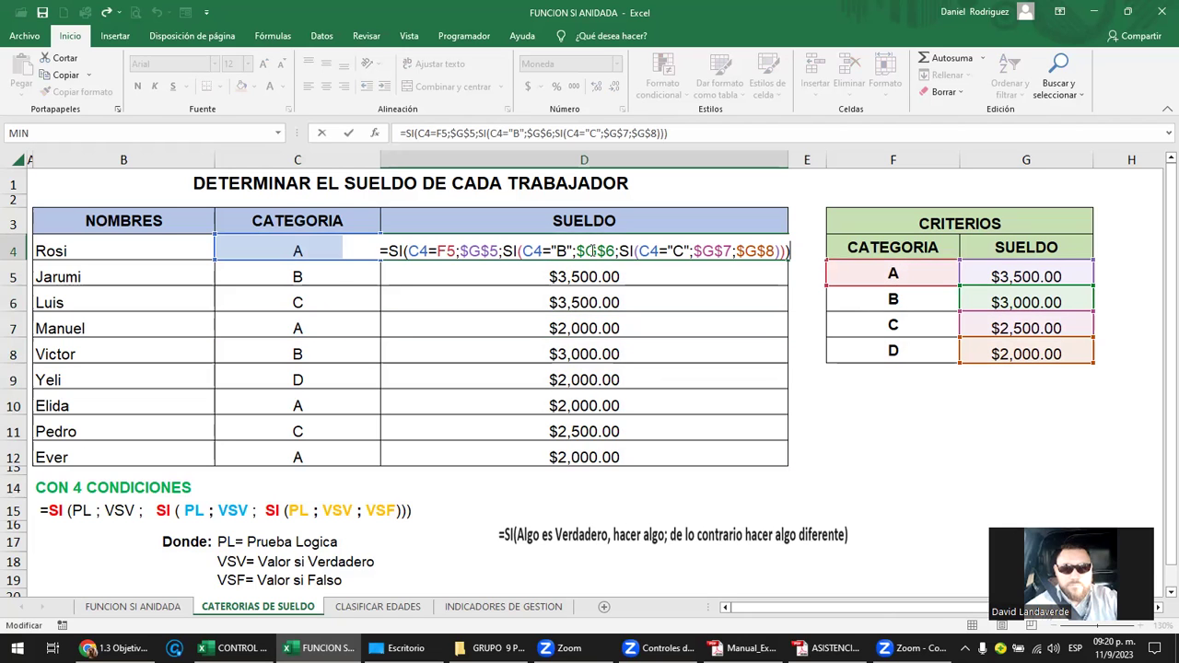
{"action": "left_click", "coordinate": [589, 274]}
{"action": "double_click", "coordinate": [588, 276]}
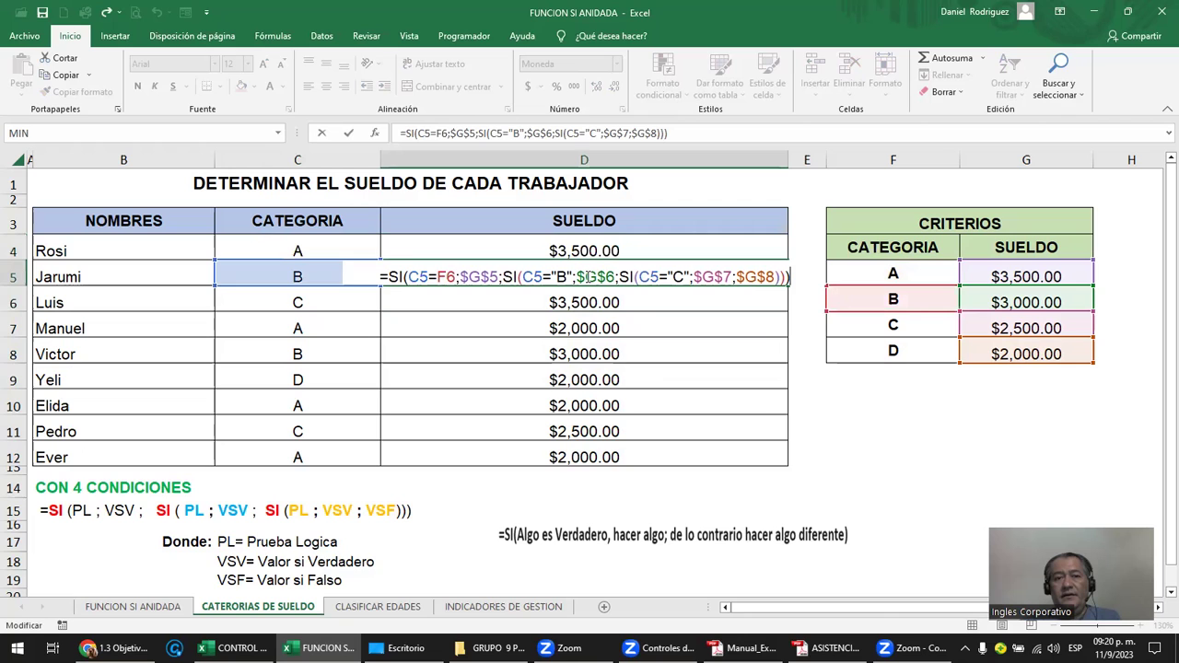
{"action": "left_click", "coordinate": [590, 300]}
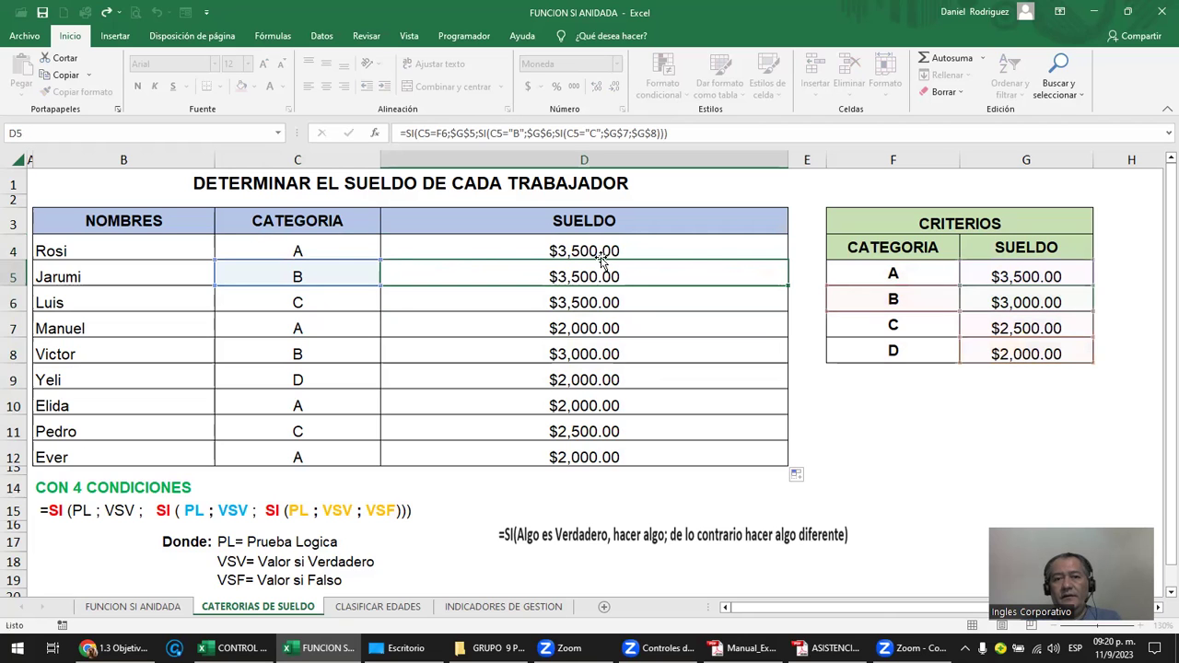
{"action": "double_click", "coordinate": [600, 258]}
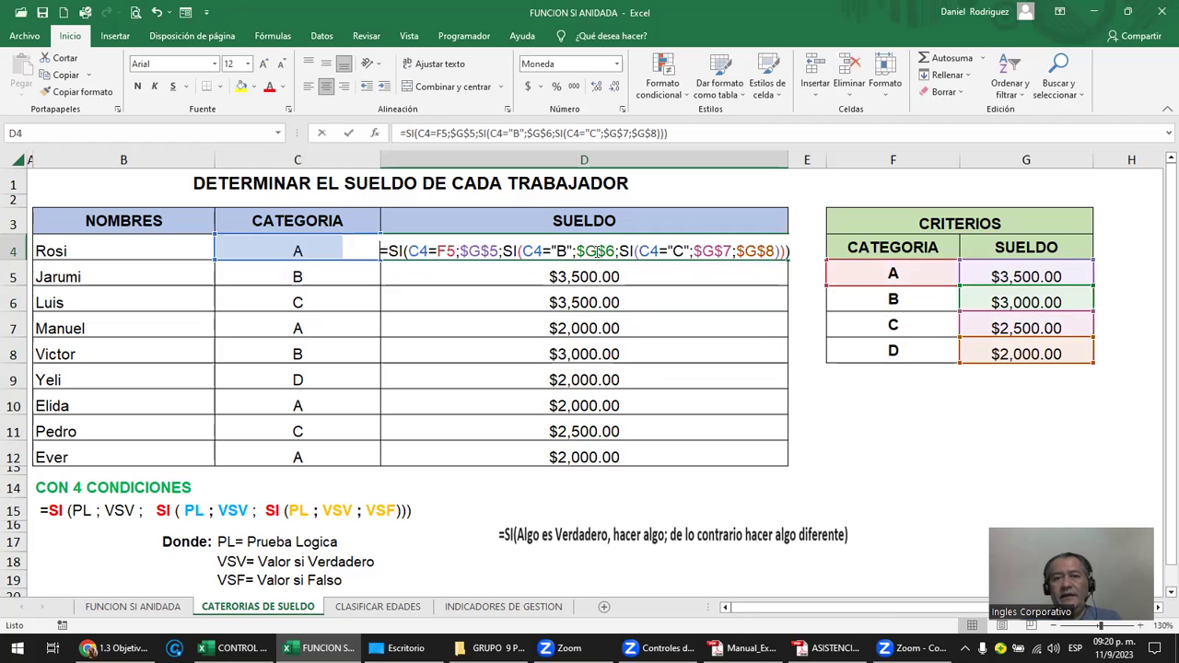
{"action": "left_click", "coordinate": [437, 250]}
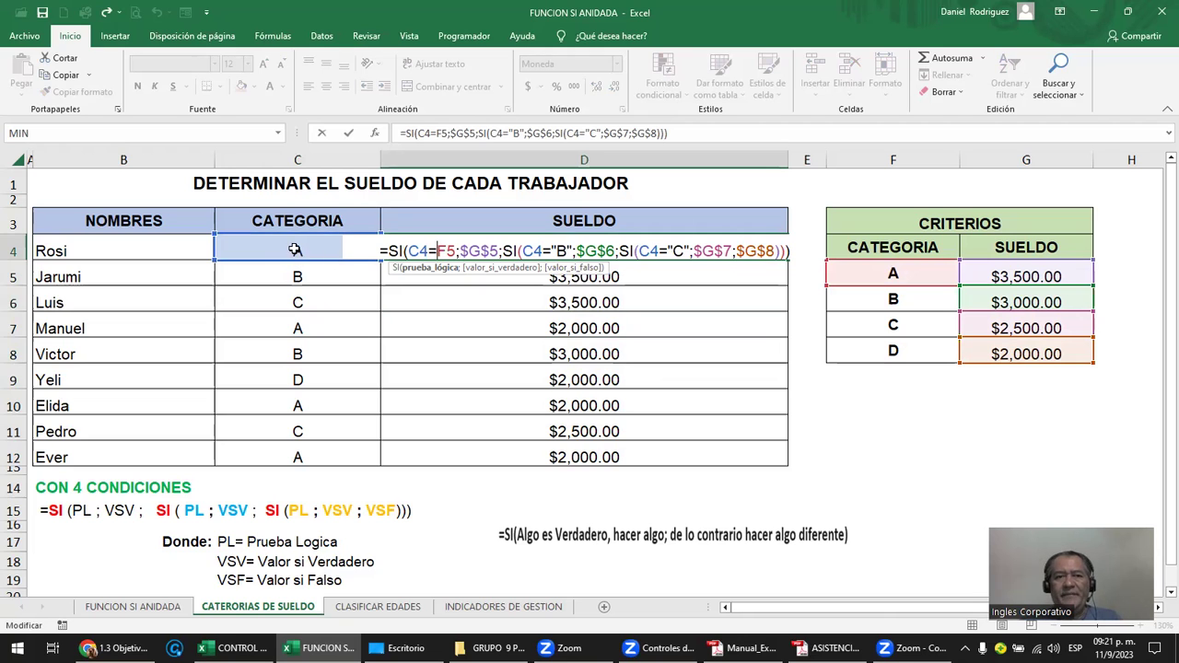
{"action": "key", "text": "Escape"}
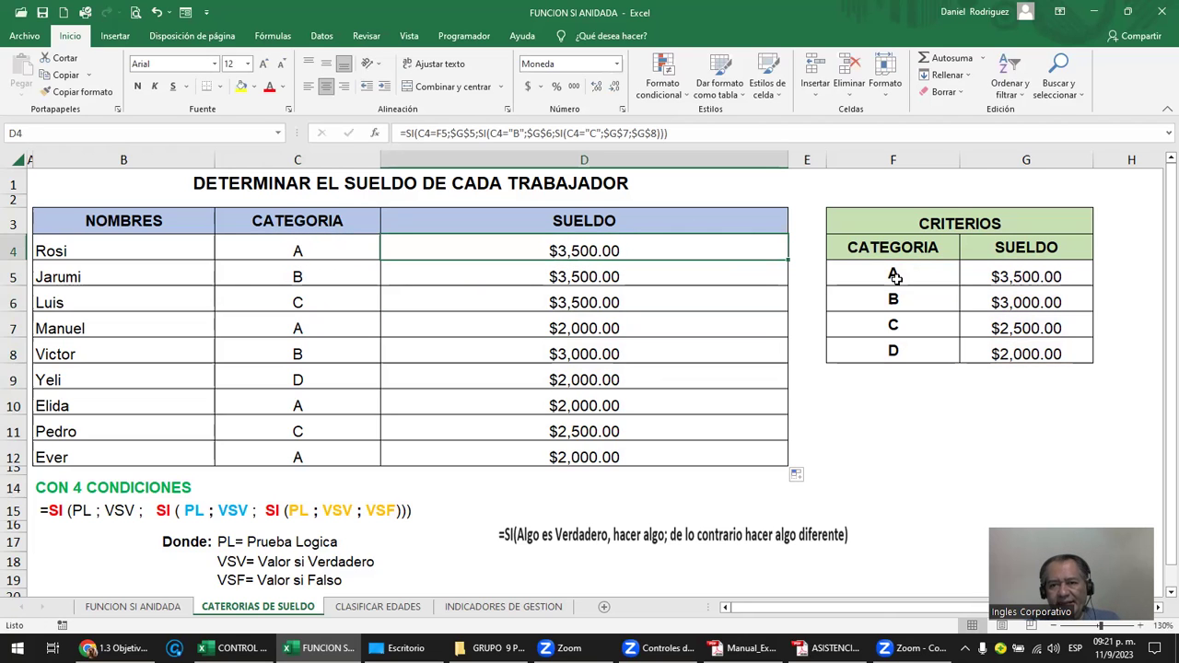
Step: Review the CRITERIOS table categories F5:F8 and salaries in G5:G7
{"action": "left_click", "coordinate": [891, 277]}
{"action": "left_click", "coordinate": [967, 226]}
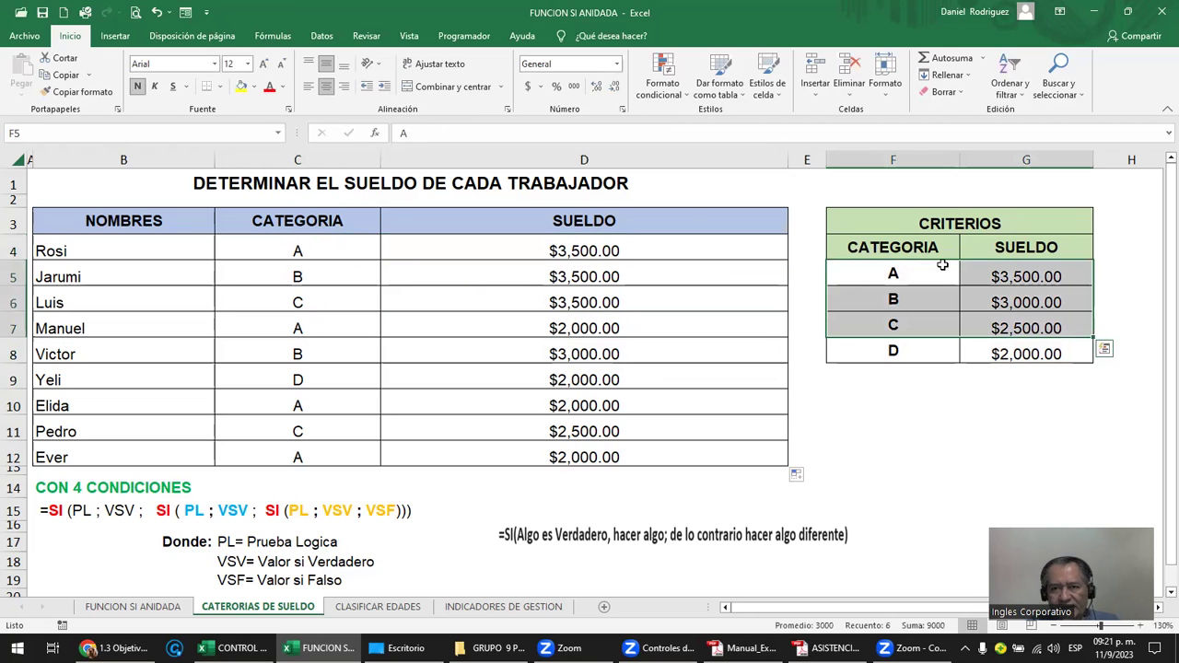
{"action": "left_click_drag", "start_coordinate": [914, 273], "coordinate": [918, 348]}
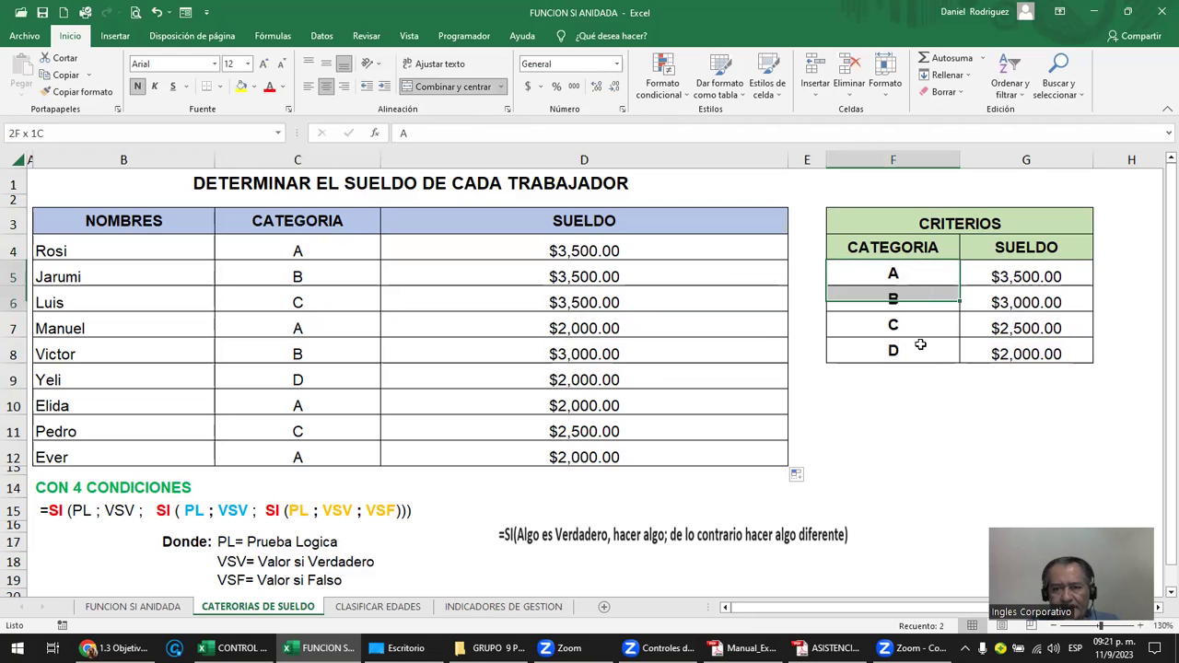
{"action": "left_click", "coordinate": [907, 278]}
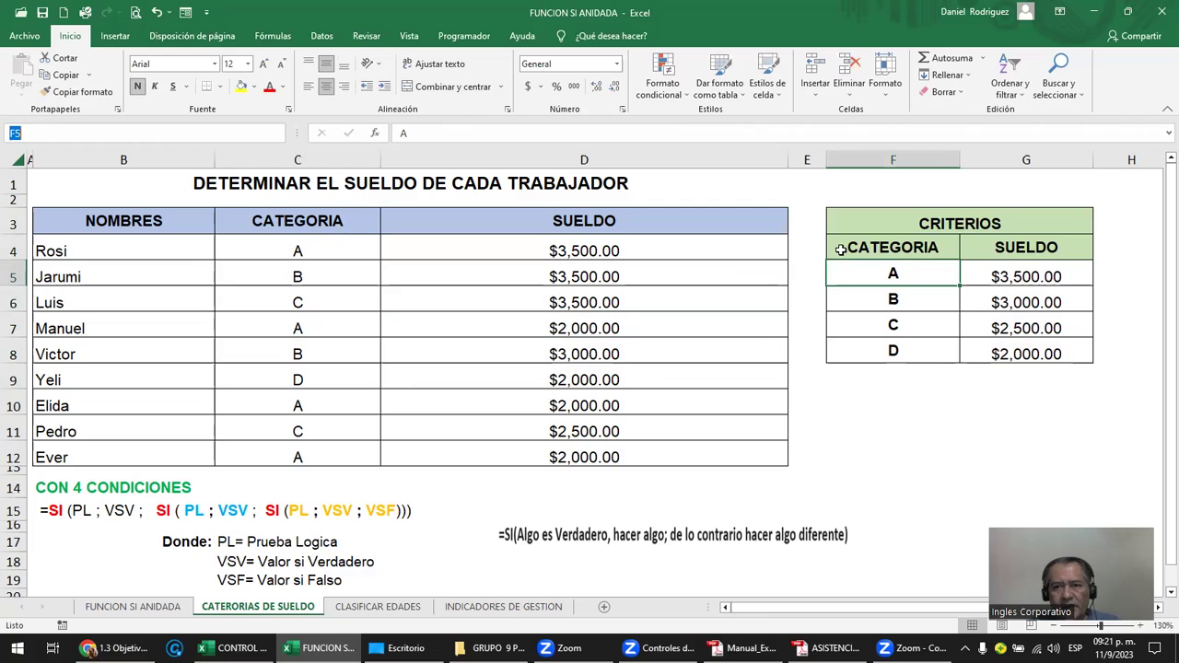
{"action": "left_click", "coordinate": [1012, 280]}
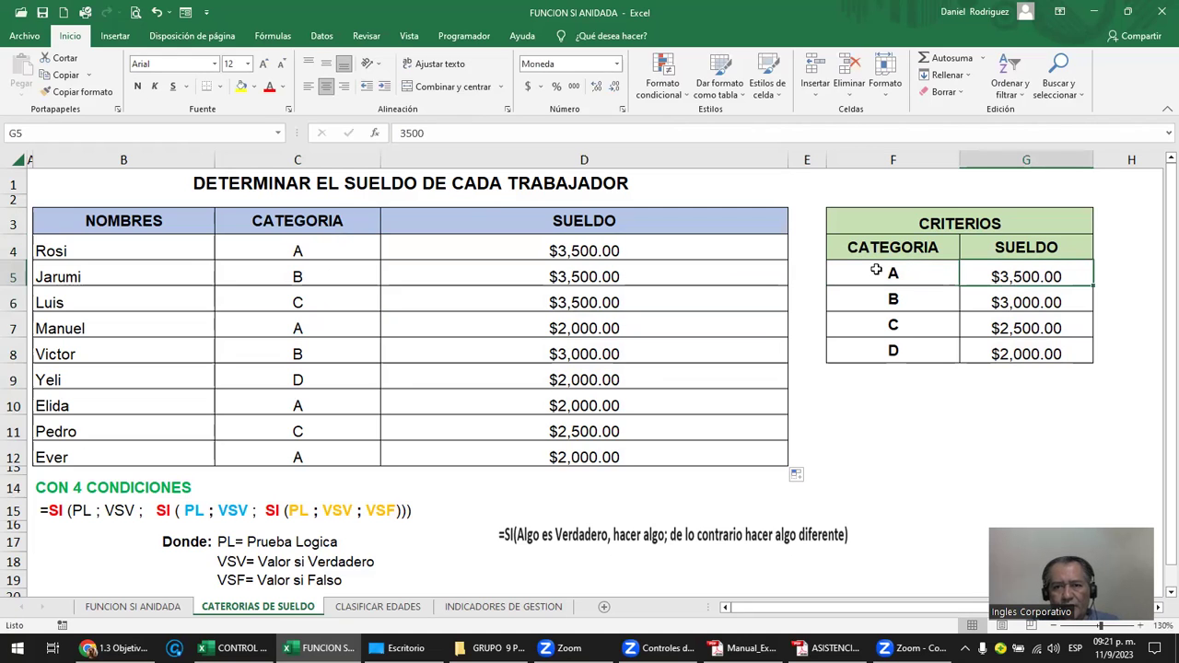
{"action": "left_click_drag", "start_coordinate": [876, 271], "coordinate": [1045, 333]}
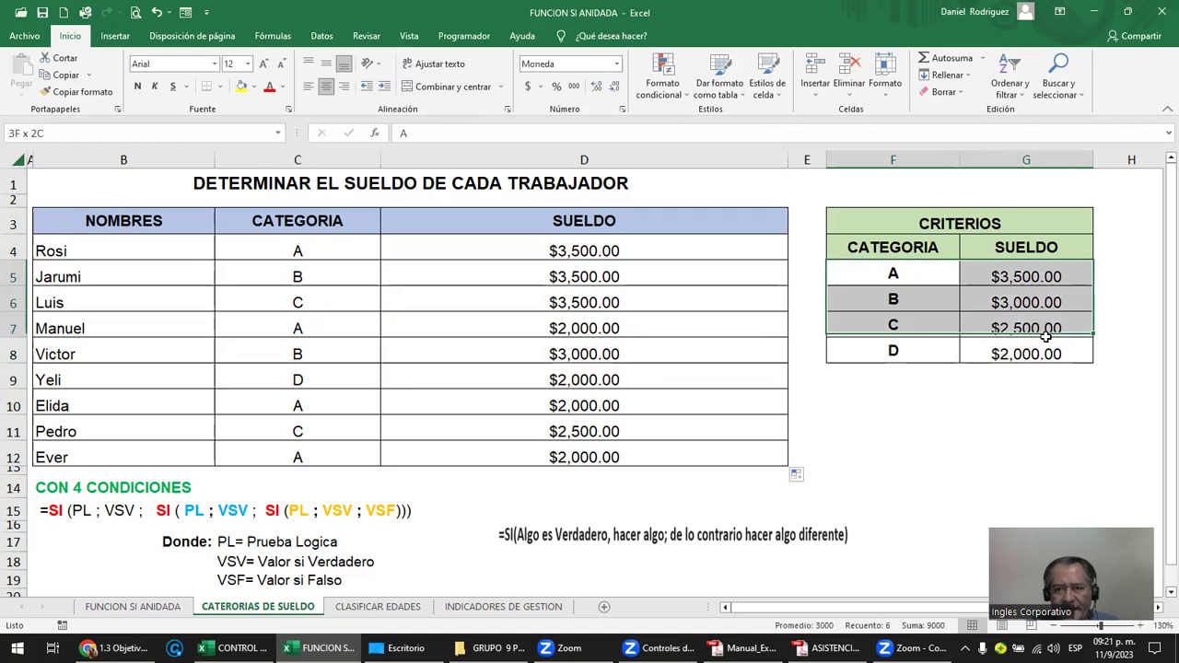
Step: Review categories C4:C12 and change Rosi's category in C4 to B
{"action": "left_click", "coordinate": [340, 262]}
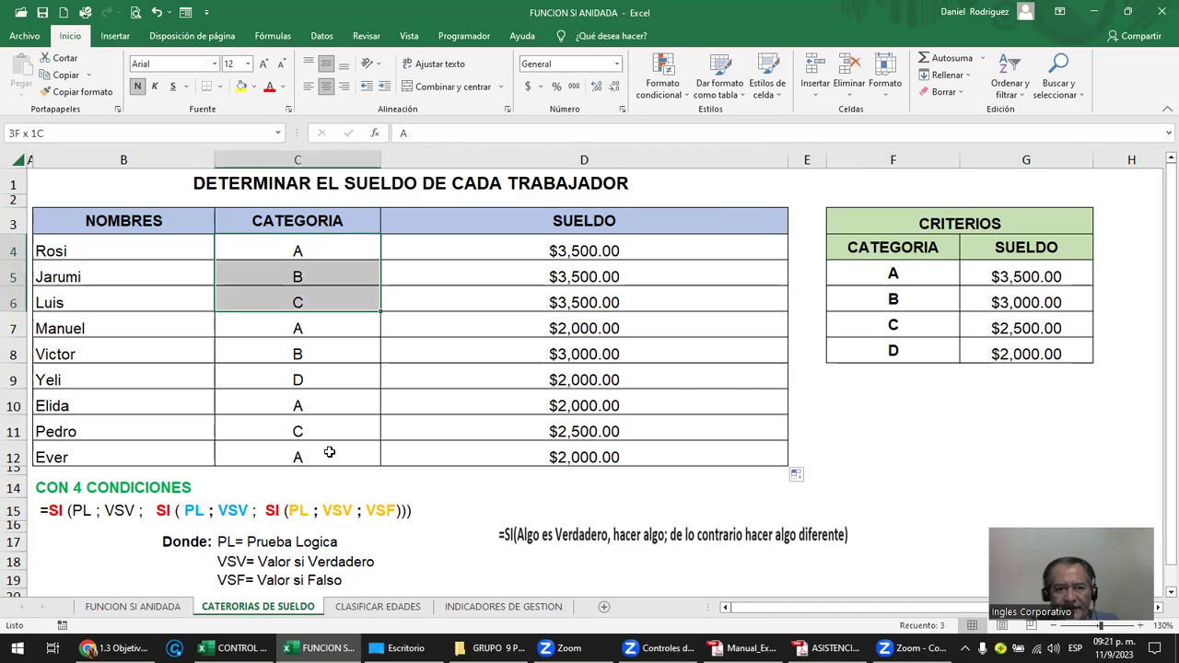
{"action": "left_click_drag", "start_coordinate": [313, 276], "coordinate": [329, 453]}
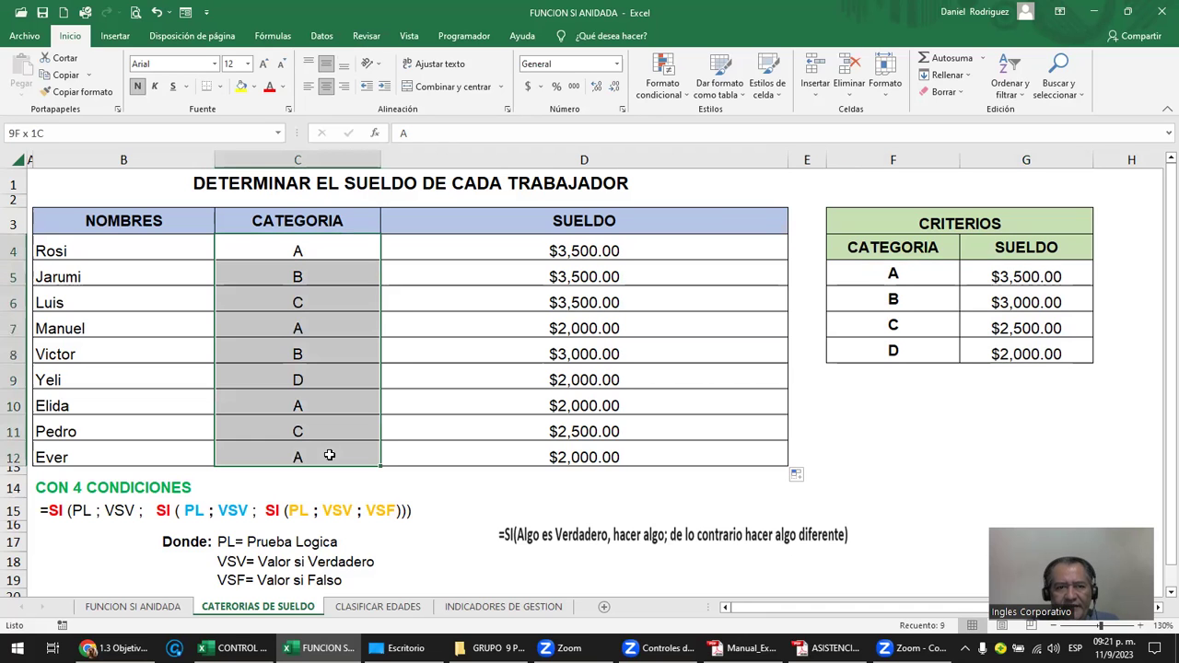
{"action": "left_click", "coordinate": [305, 255]}
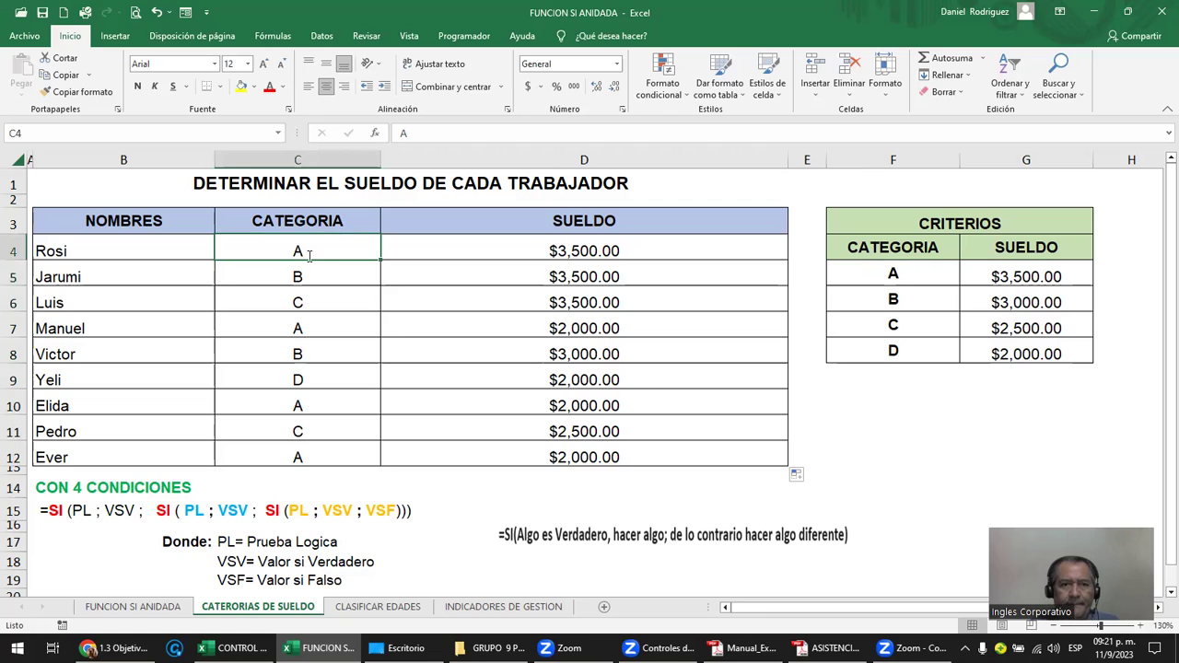
{"action": "type", "text": "B"}
{"action": "key", "text": "Return"}
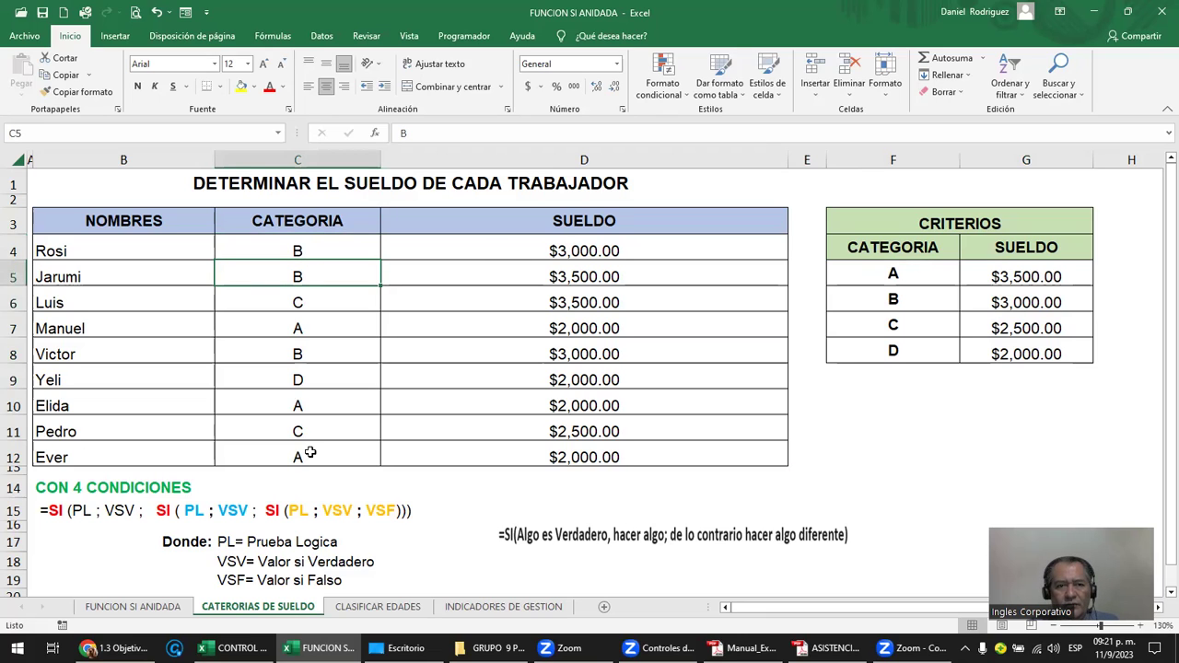
Step: Open D4's formula and examine the F5 reference in the first condition
{"action": "double_click", "coordinate": [579, 249]}
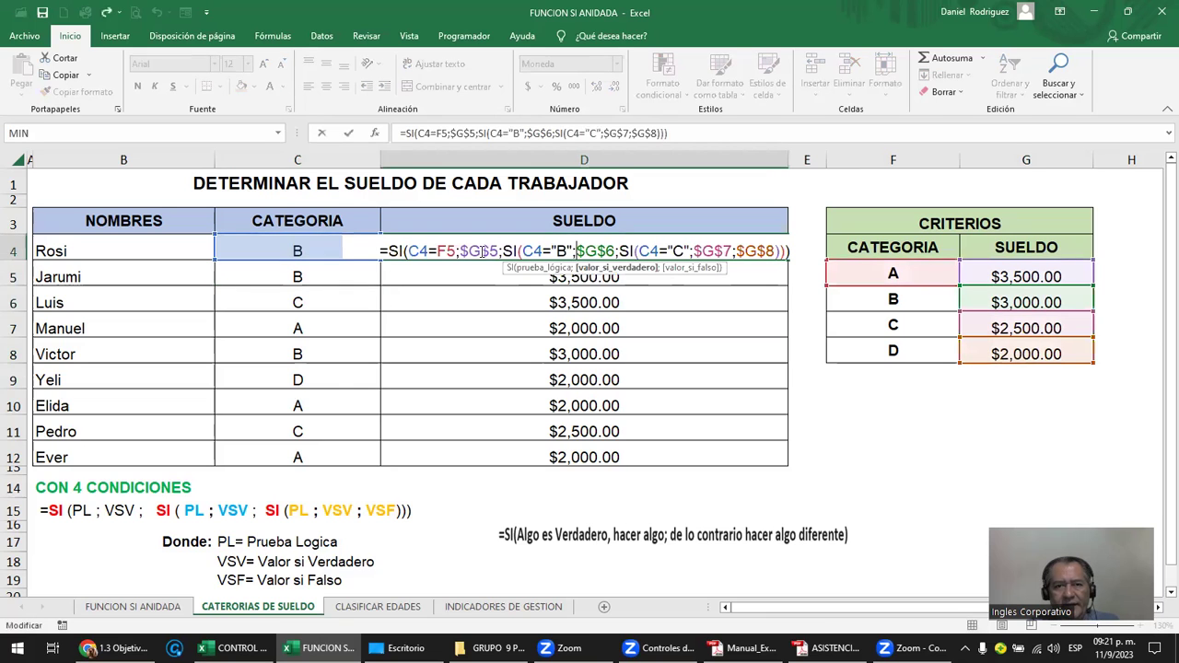
{"action": "left_click", "coordinate": [440, 250]}
{"action": "double_click", "coordinate": [449, 251]}
{"action": "left_click_drag", "start_coordinate": [438, 251], "coordinate": [457, 251]}
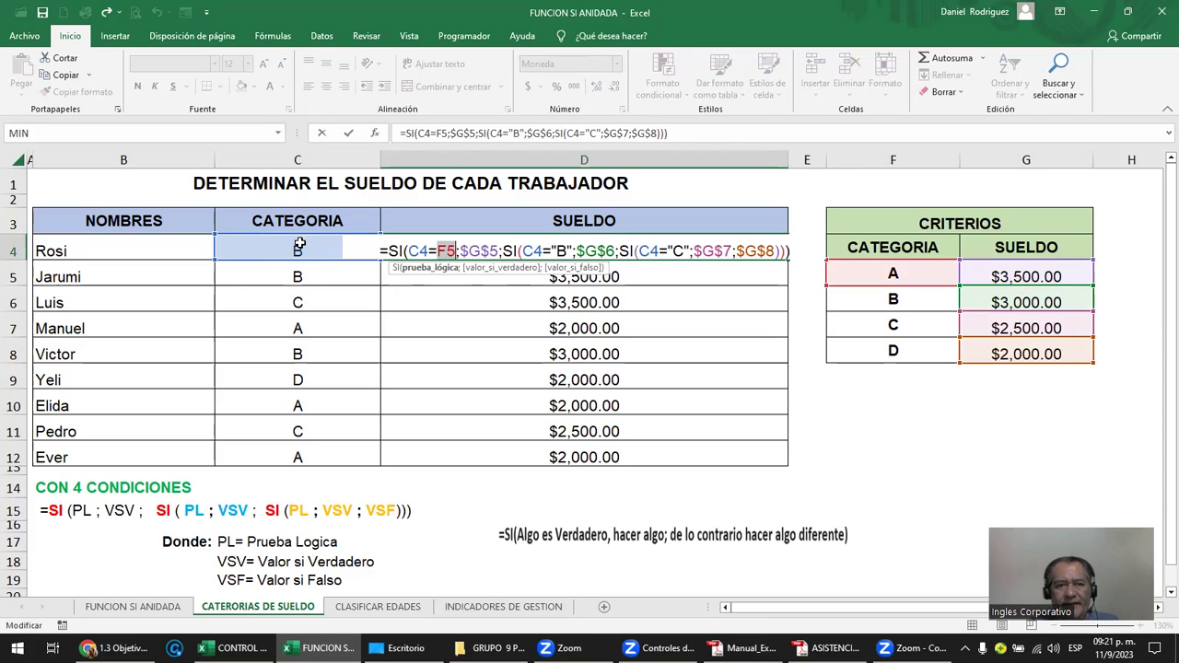
{"action": "left_click_drag", "start_coordinate": [409, 250], "coordinate": [491, 251]}
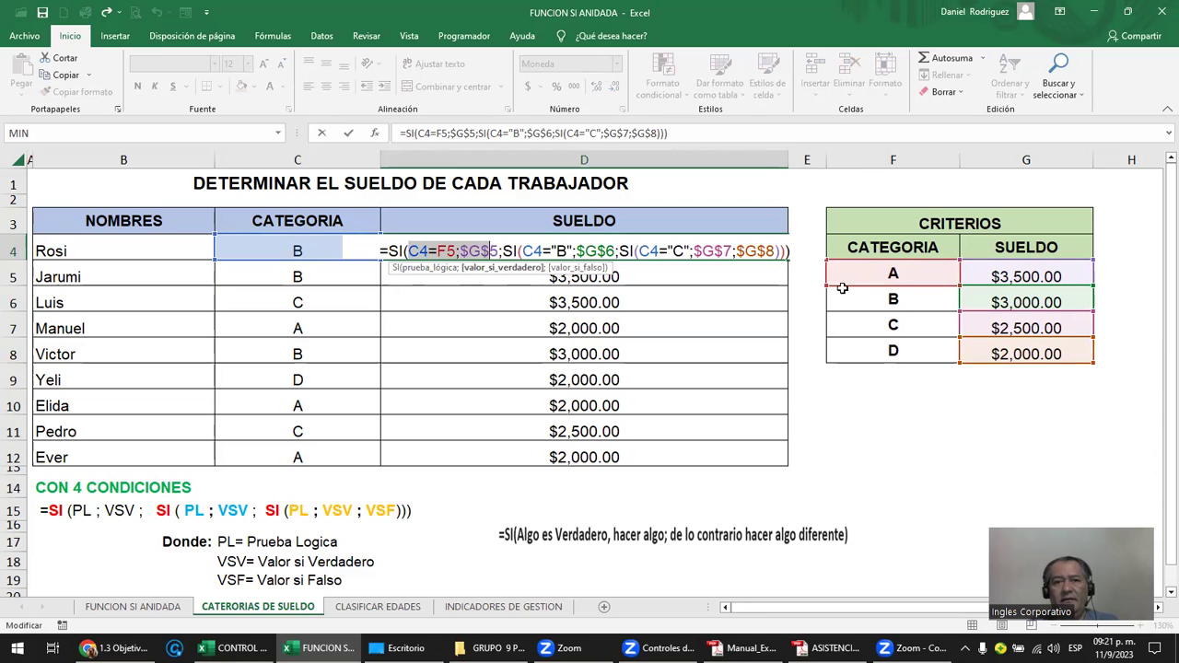
Step: Replace "B" and "C" in D4's second and third conditions with F6 and F7
{"action": "left_click", "coordinate": [558, 250]}
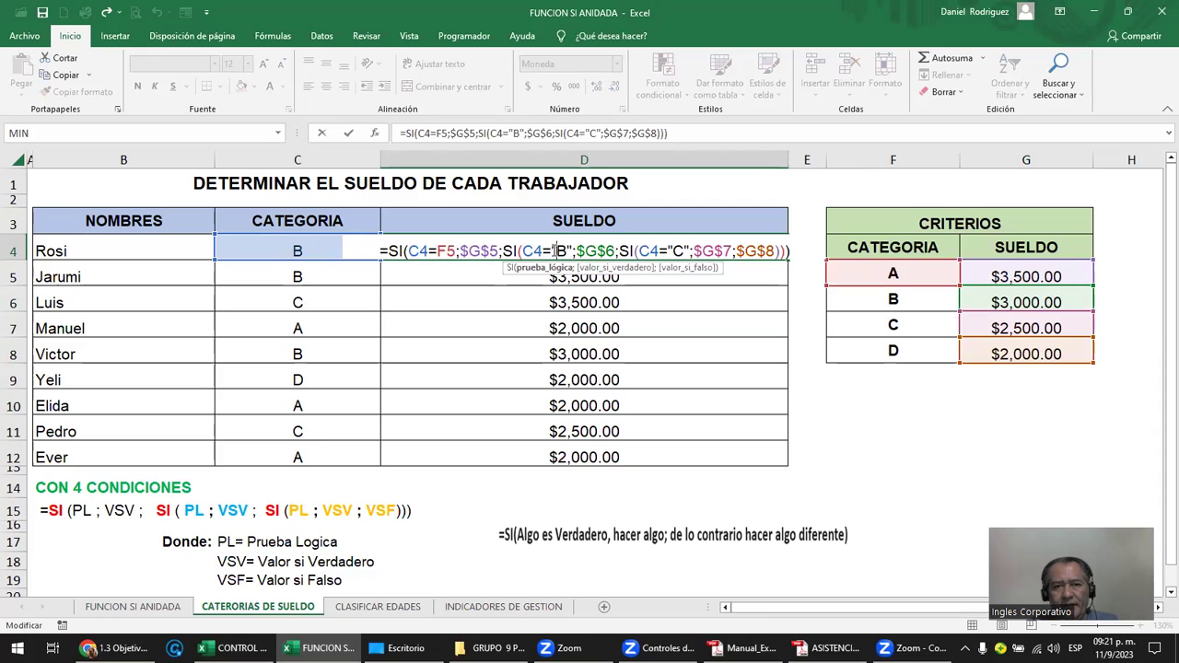
{"action": "double_click", "coordinate": [566, 251]}
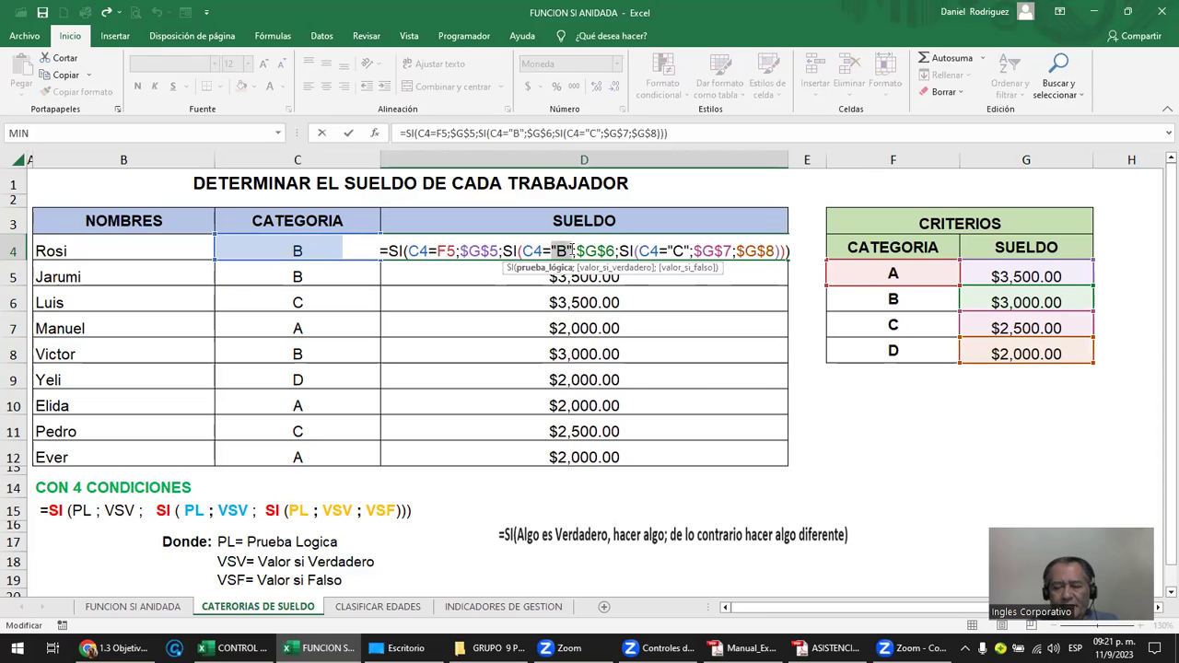
{"action": "key", "text": "BackSpace"}
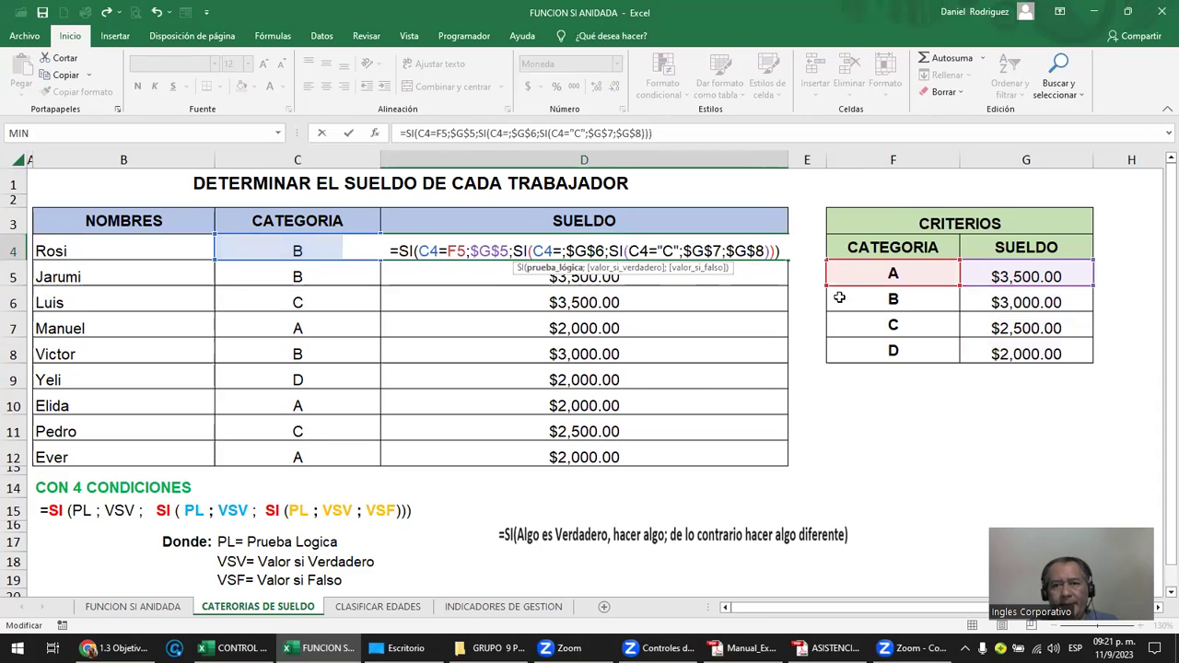
{"action": "left_click", "coordinate": [898, 302]}
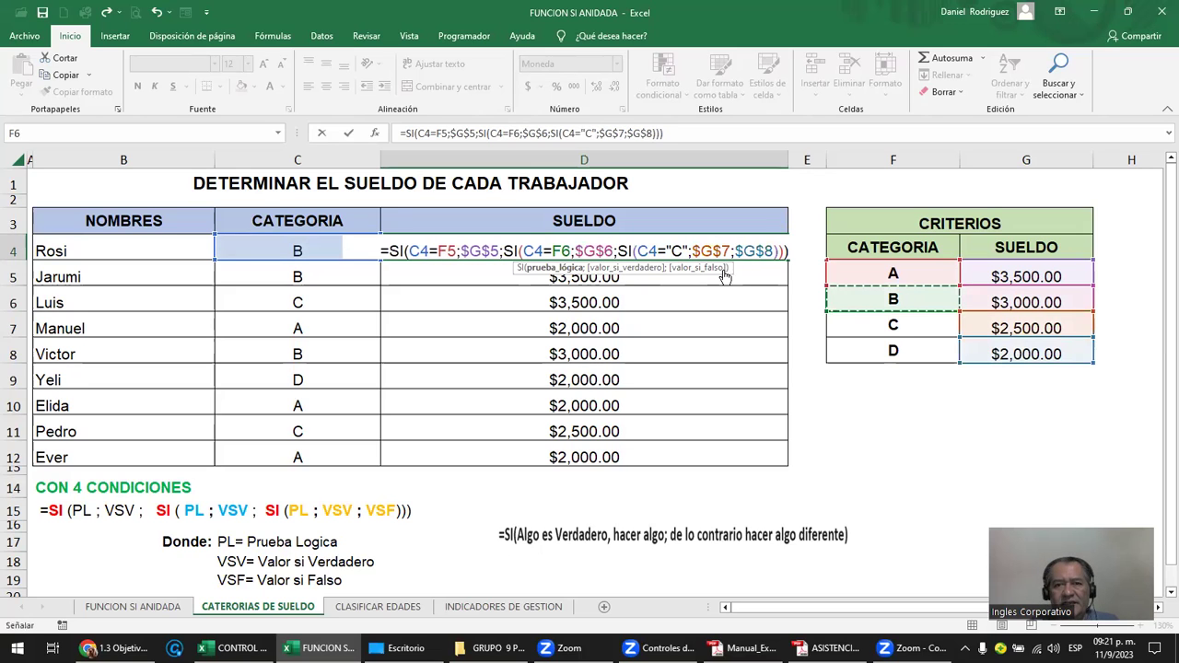
{"action": "left_click", "coordinate": [670, 250]}
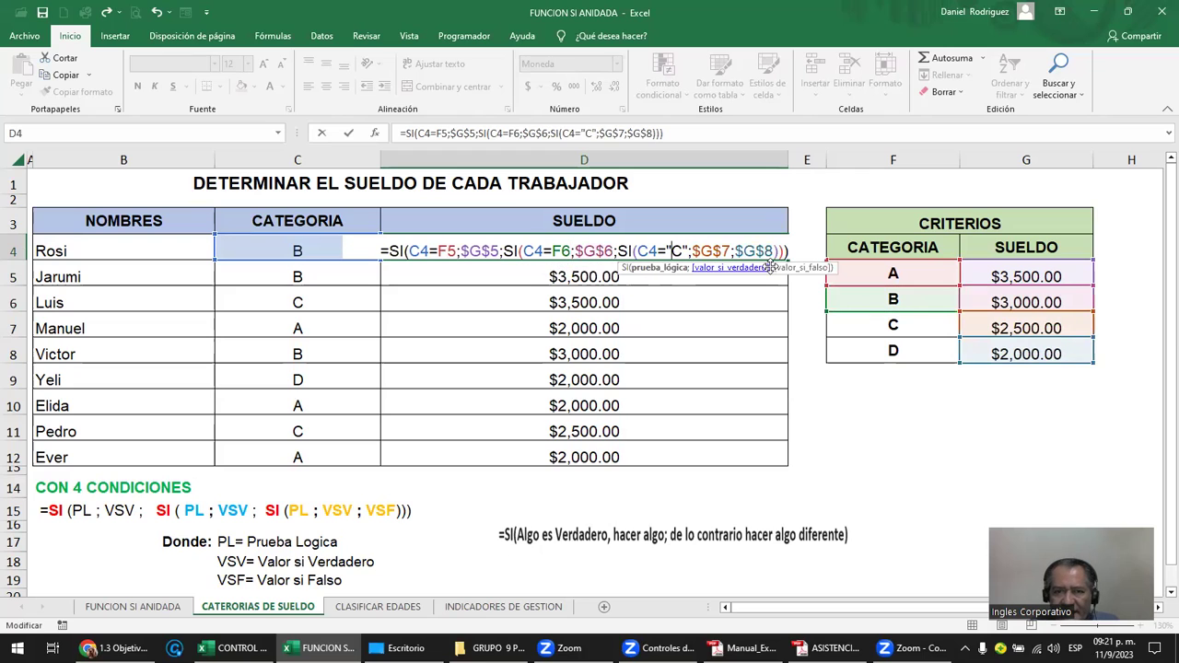
{"action": "key", "text": "Delete"}
{"action": "key", "text": "BackSpace"}
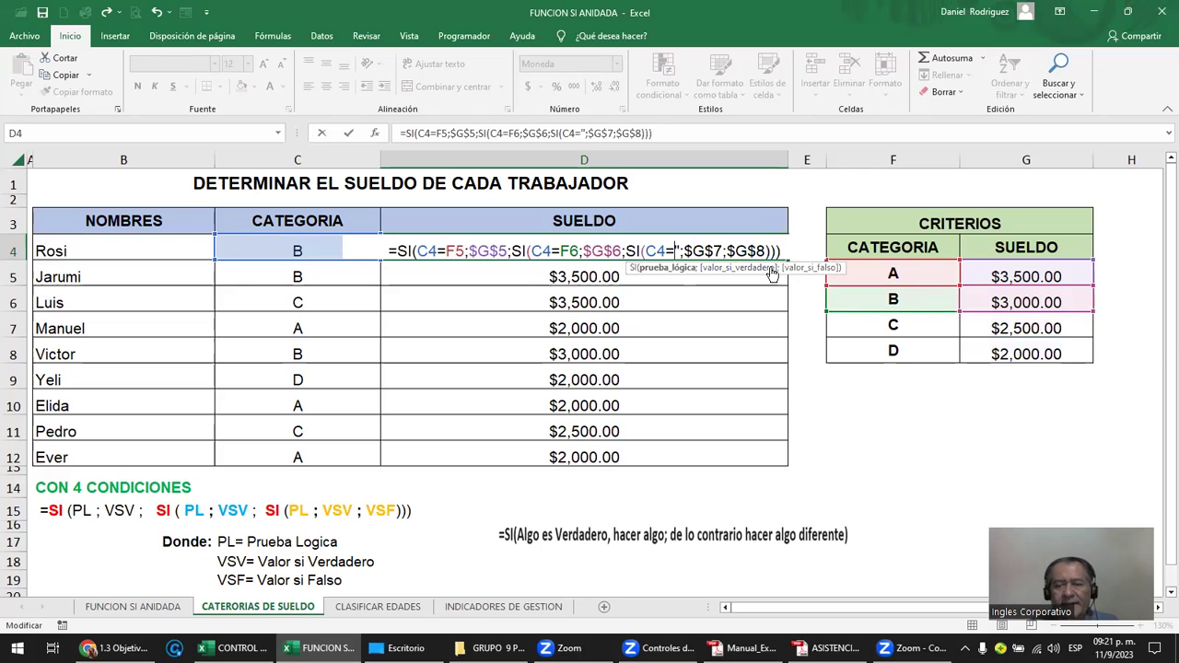
{"action": "key", "text": "Delete"}
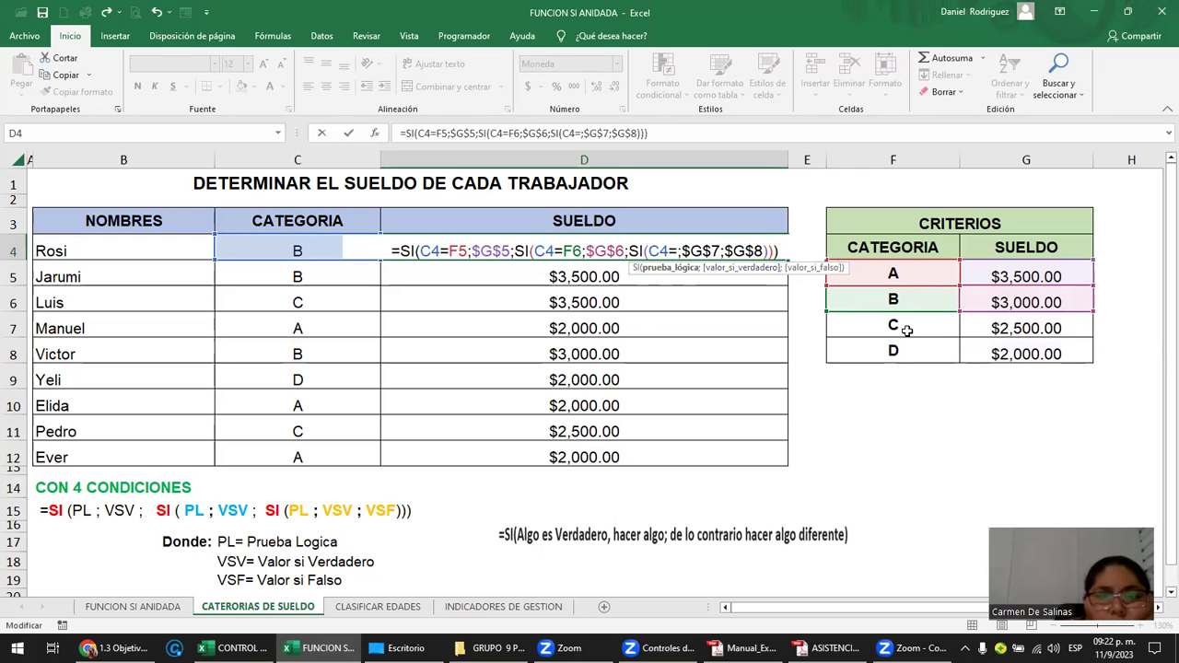
{"action": "left_click", "coordinate": [907, 330]}
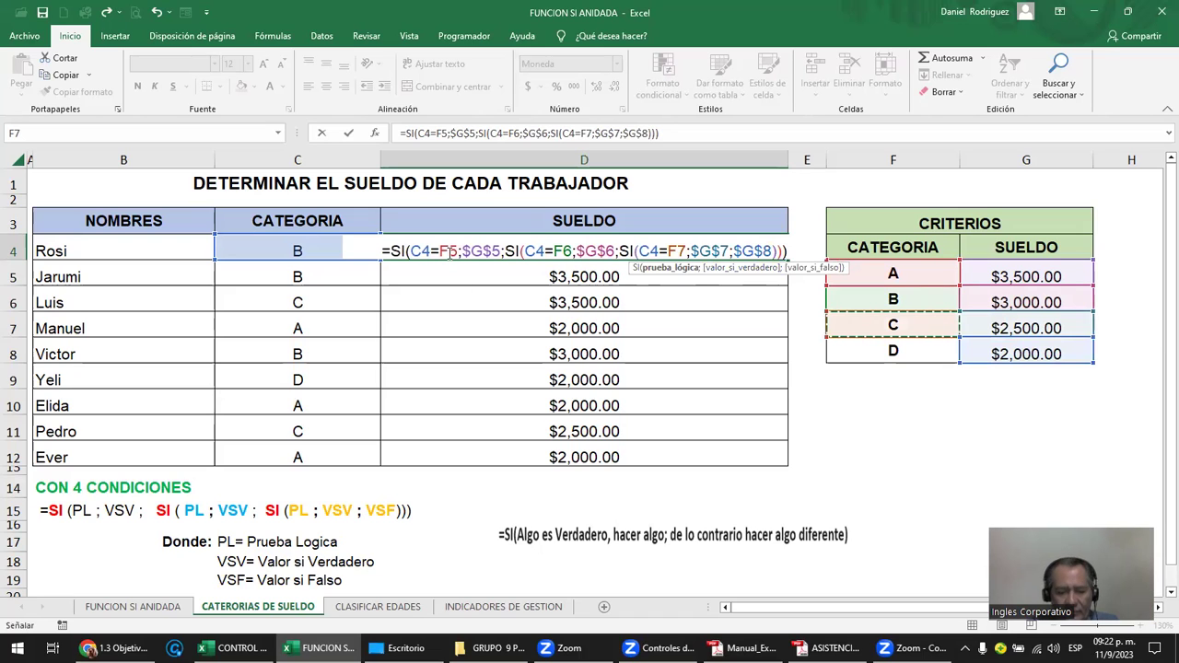
Step: Make F5, F6 and F7 absolute ($F$5, $F$6, $F$7) and commit D4
{"action": "left_click", "coordinate": [450, 254]}
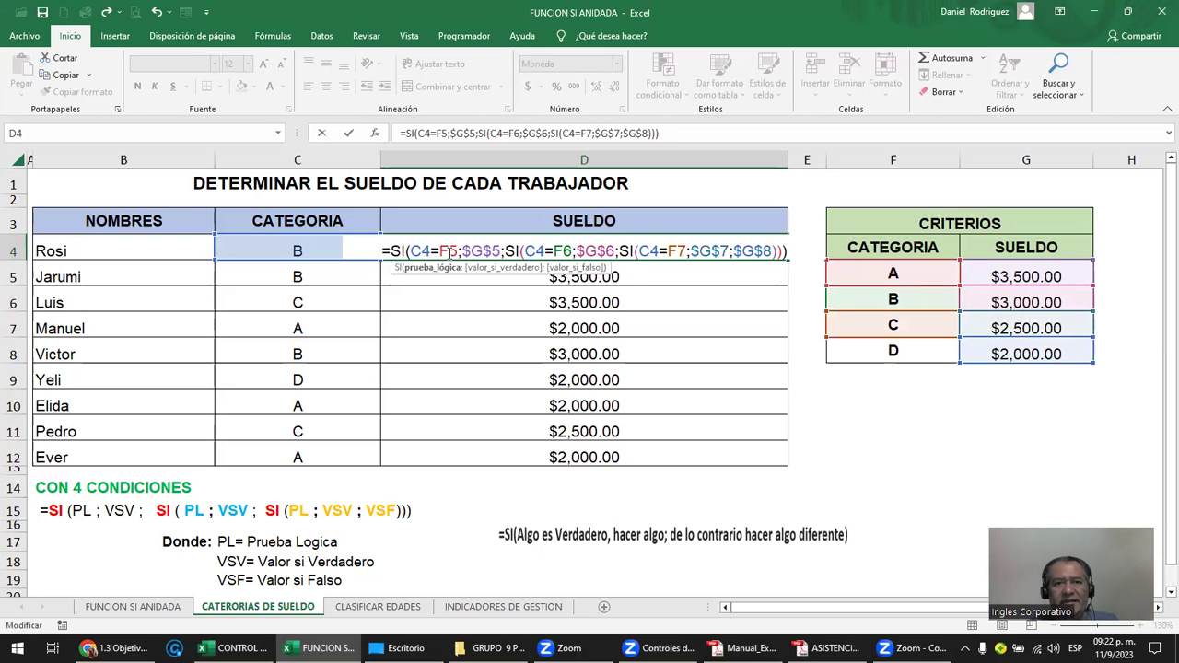
{"action": "key", "text": "F4"}
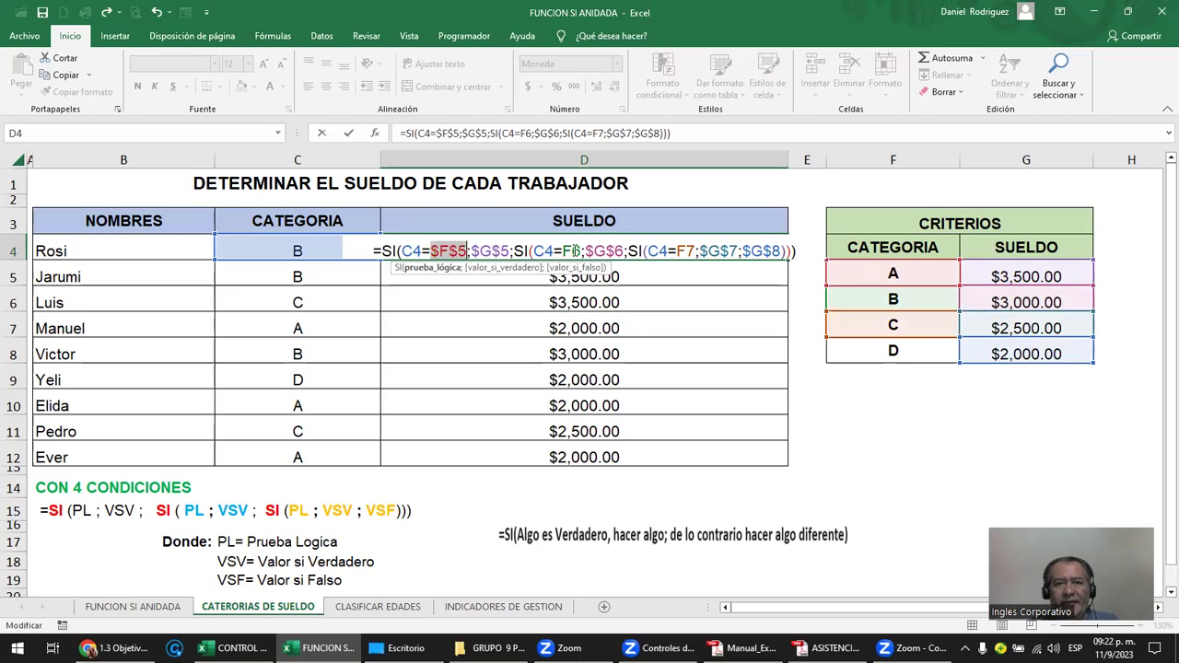
{"action": "left_click", "coordinate": [572, 251]}
{"action": "key", "text": "F4"}
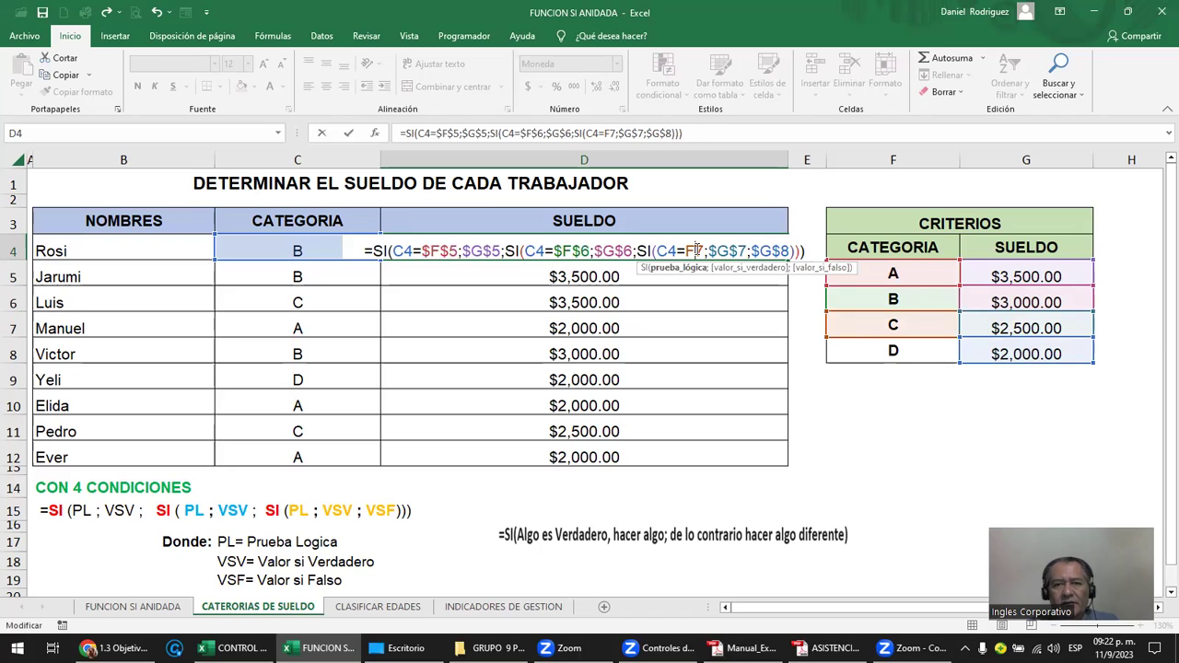
{"action": "left_click", "coordinate": [697, 250]}
{"action": "key", "text": "F4"}
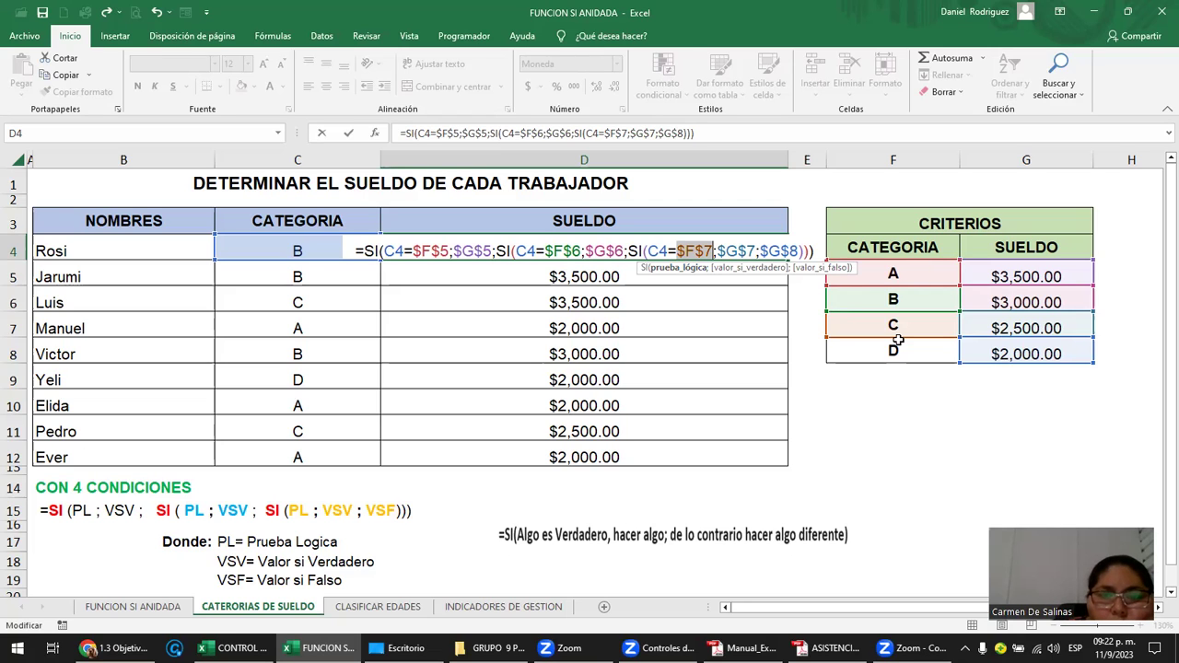
{"action": "key", "text": "ctrl+Return"}
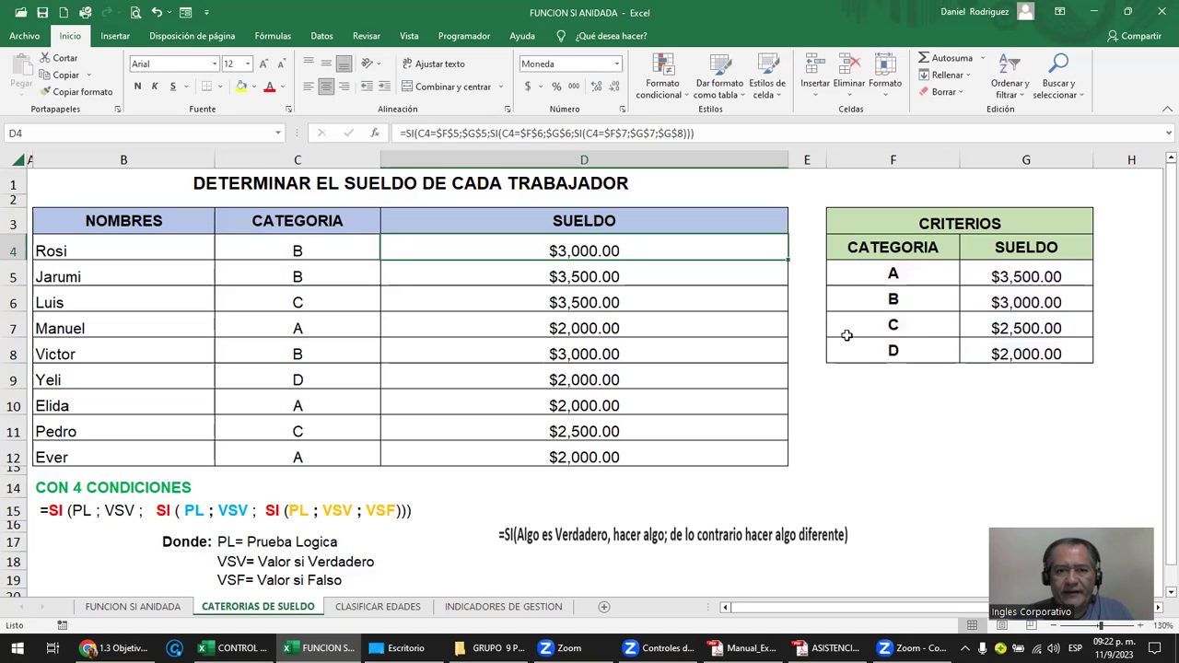
Step: Inspect the older D5 and D6 formulas without changes, then reopen D4's formula
{"action": "double_click", "coordinate": [608, 276]}
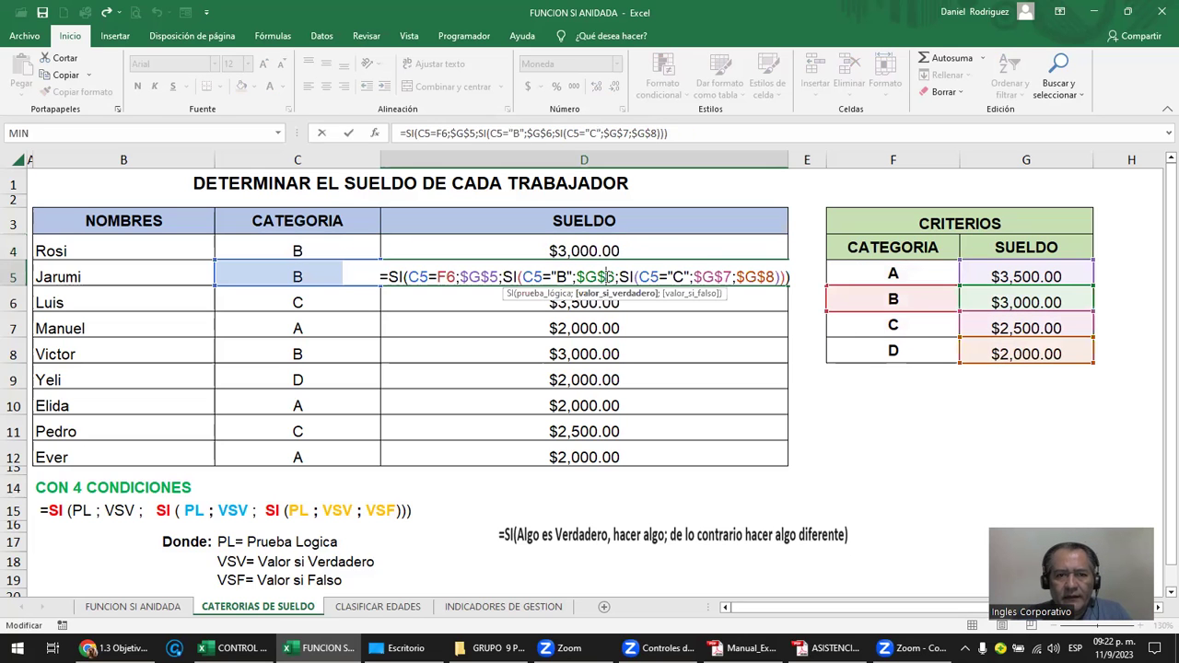
{"action": "double_click", "coordinate": [606, 250]}
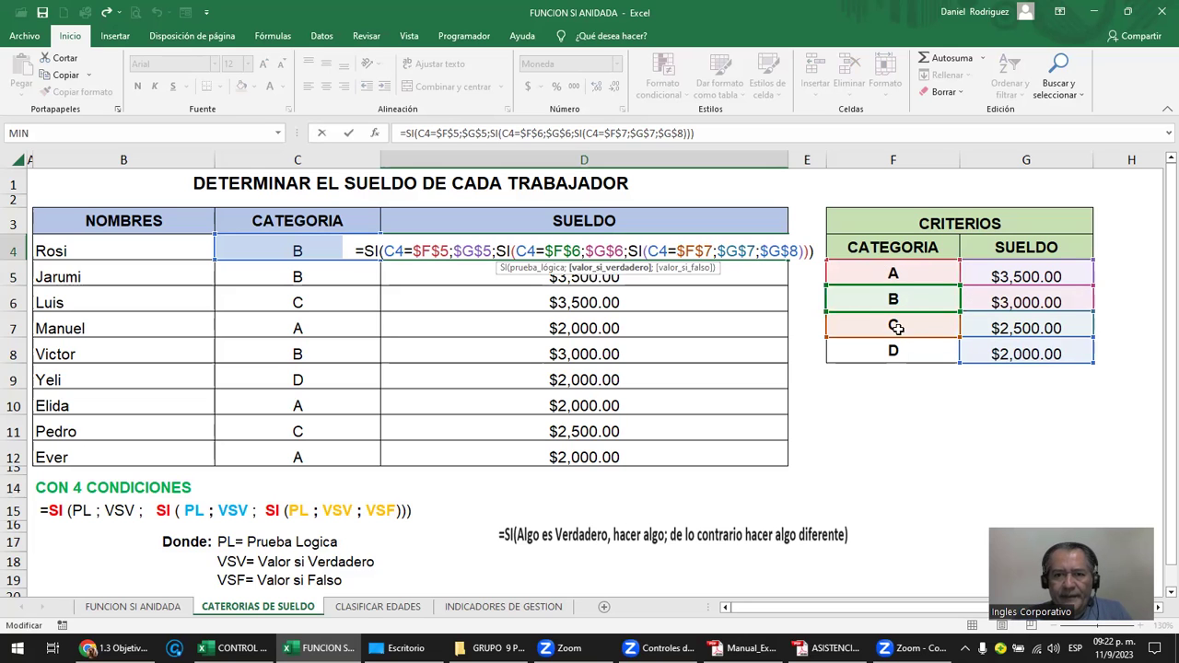
{"action": "key", "text": "ctrl+Return"}
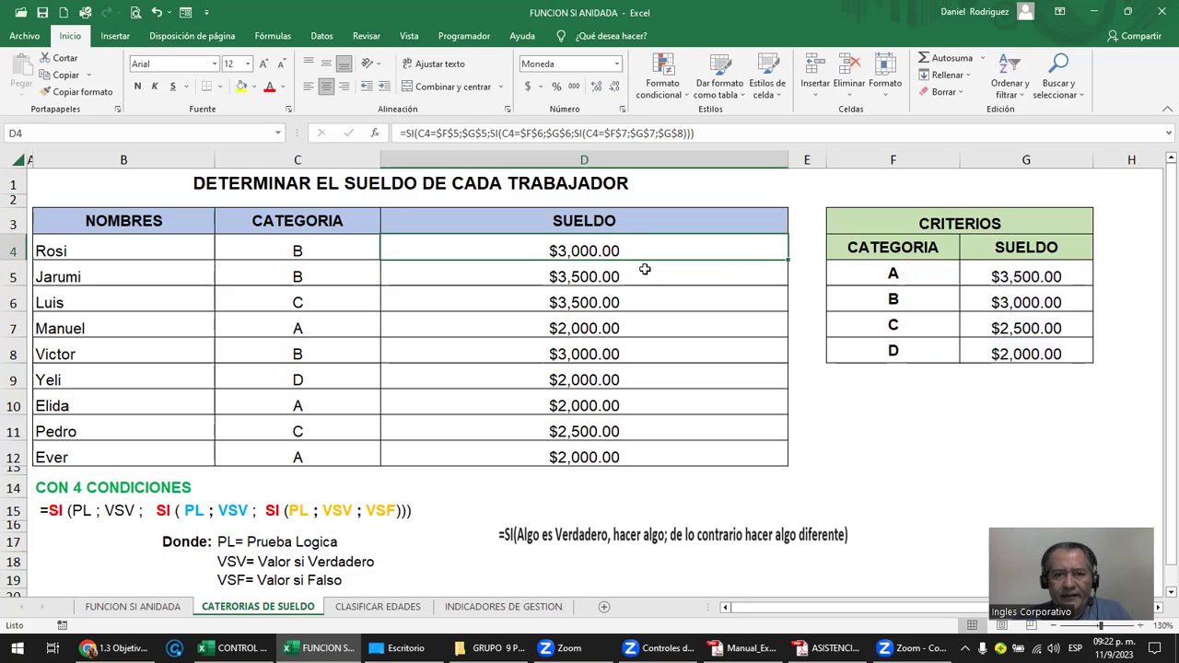
{"action": "double_click", "coordinate": [645, 269]}
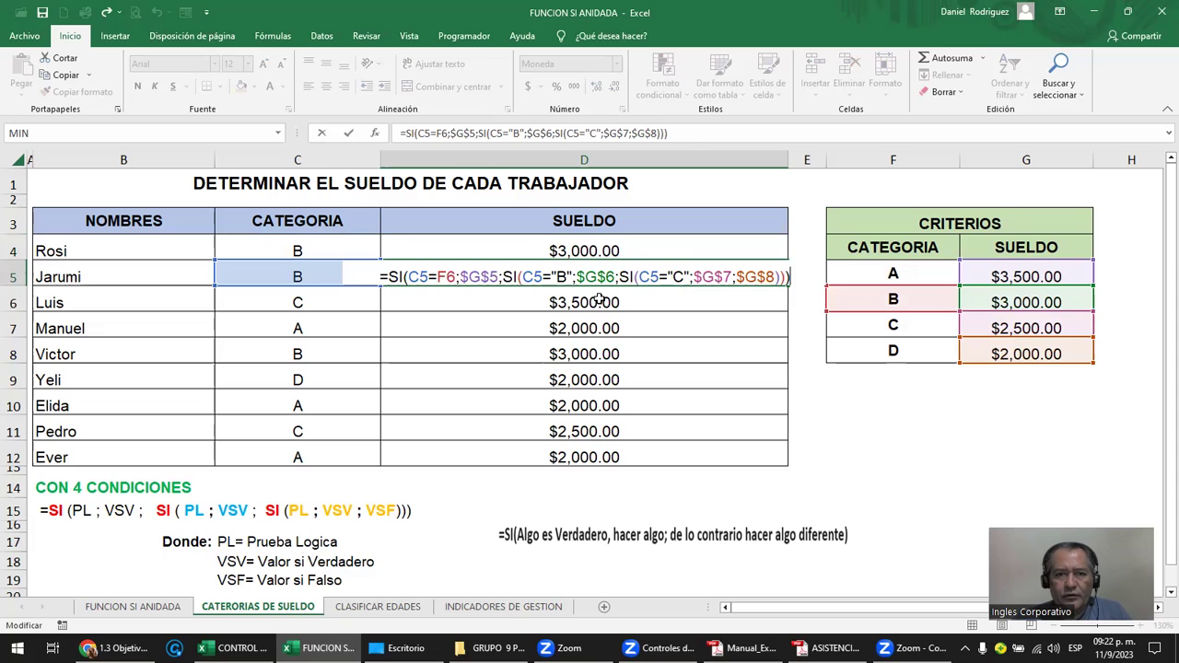
{"action": "key", "text": "Return"}
{"action": "double_click", "coordinate": [555, 293]}
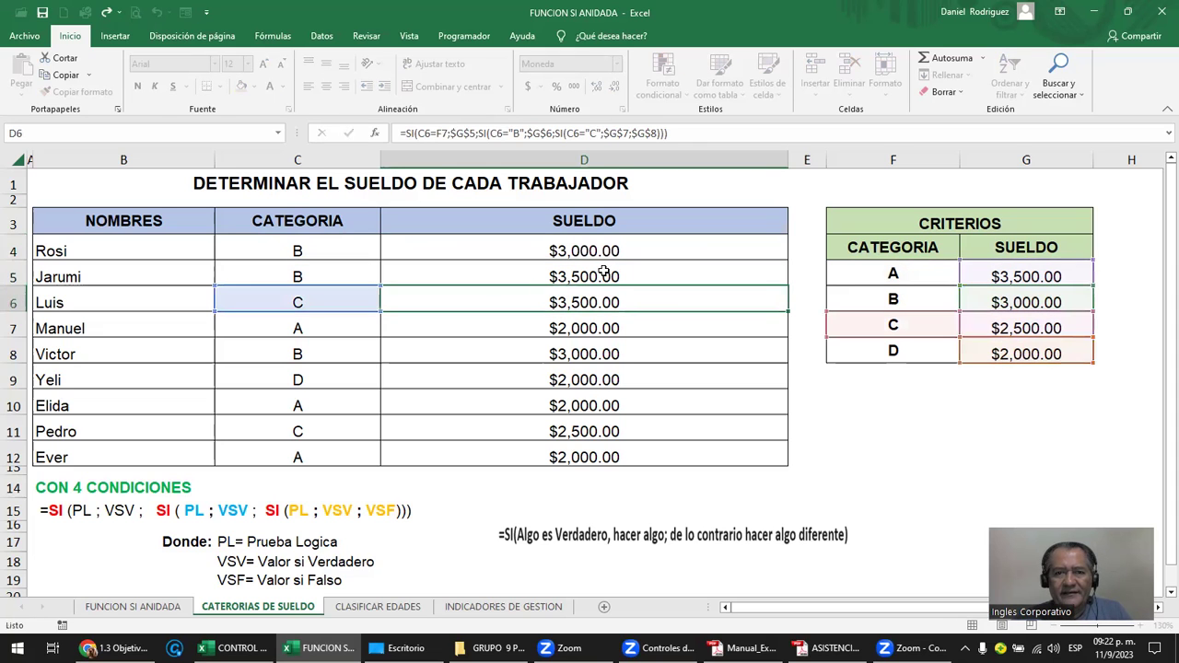
{"action": "left_click", "coordinate": [604, 267]}
{"action": "double_click", "coordinate": [647, 247]}
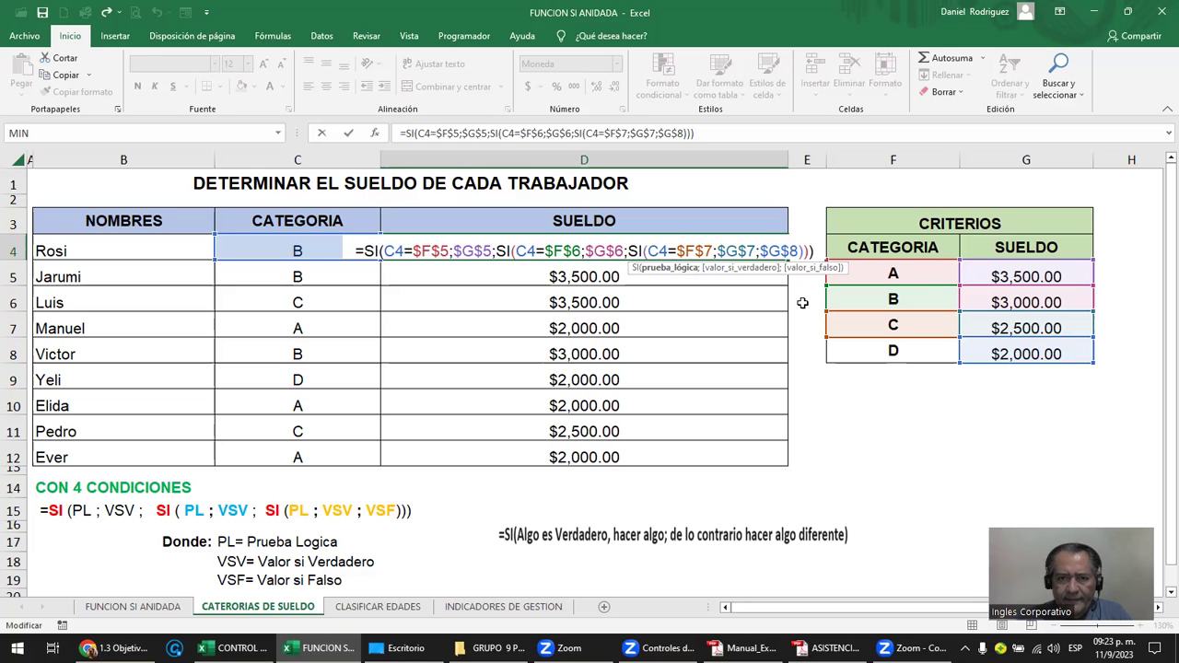
Step: Replace $F$7 in D4's third condition with the text "C"
{"action": "key", "text": "Delete"}
{"action": "key", "text": "Delete"}
{"action": "key", "text": "Delete"}
{"action": "key", "text": "Delete"}
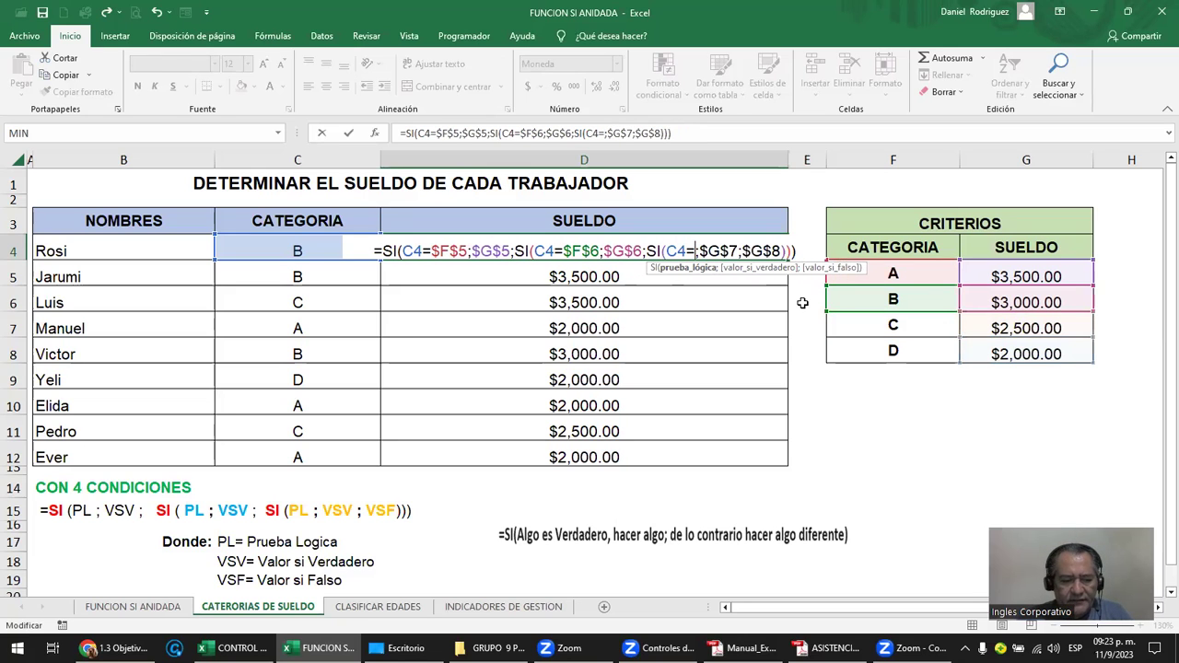
{"action": "type", "text": "\""}
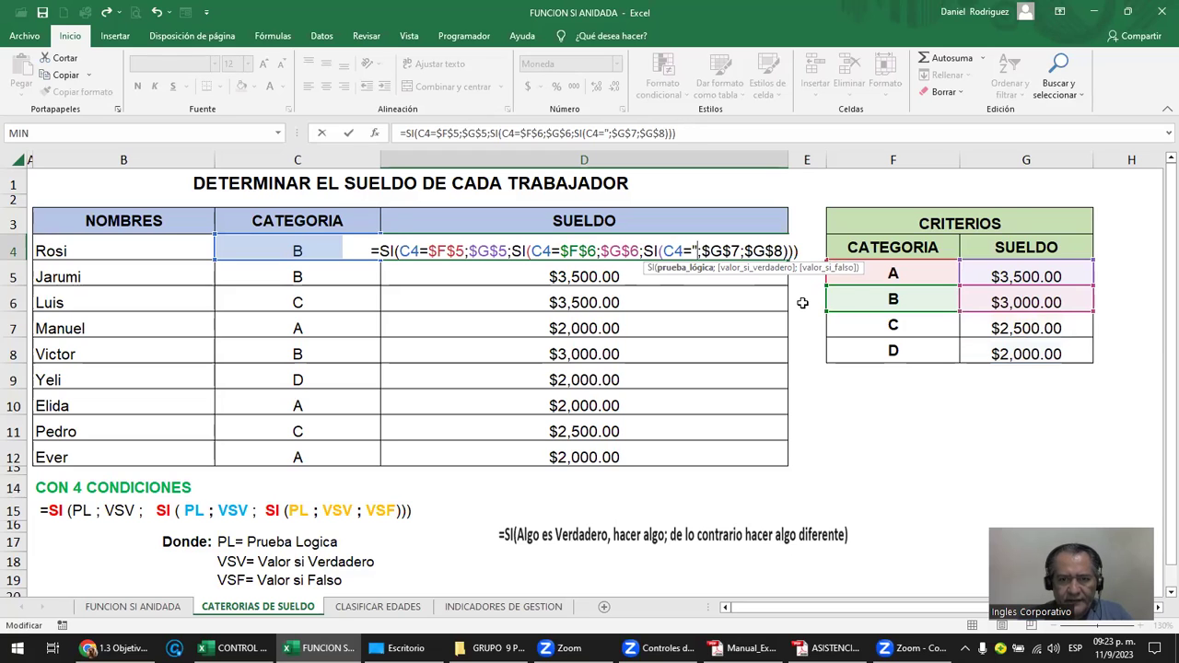
{"action": "type", "text": "C"}
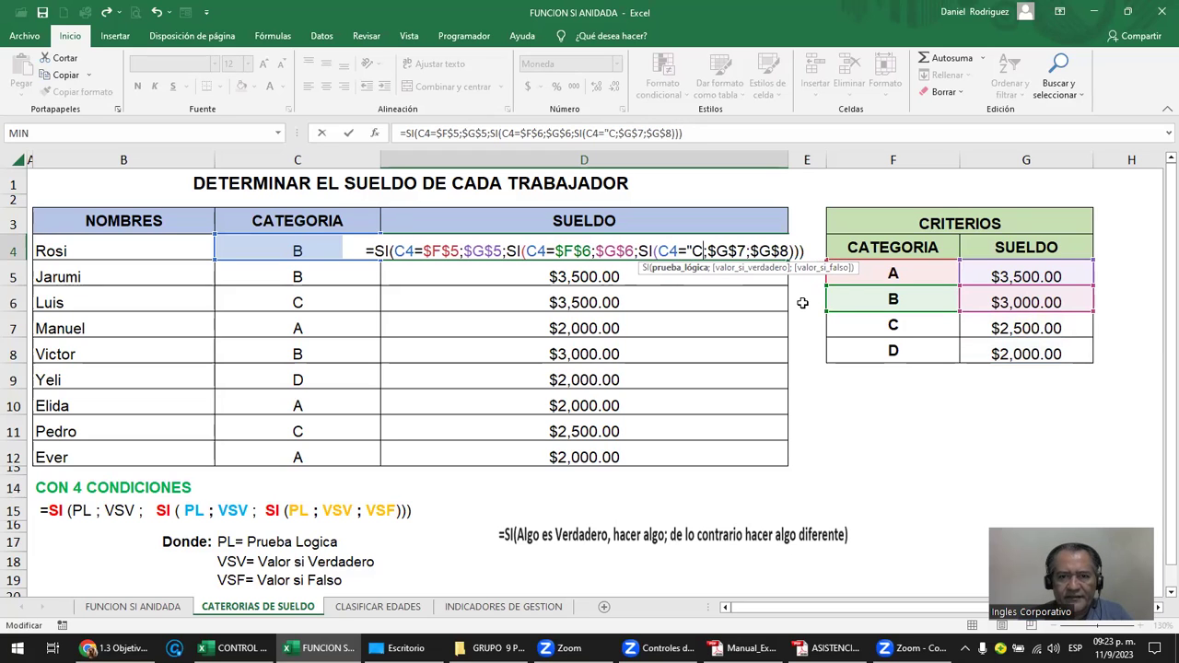
{"action": "type", "text": "\""}
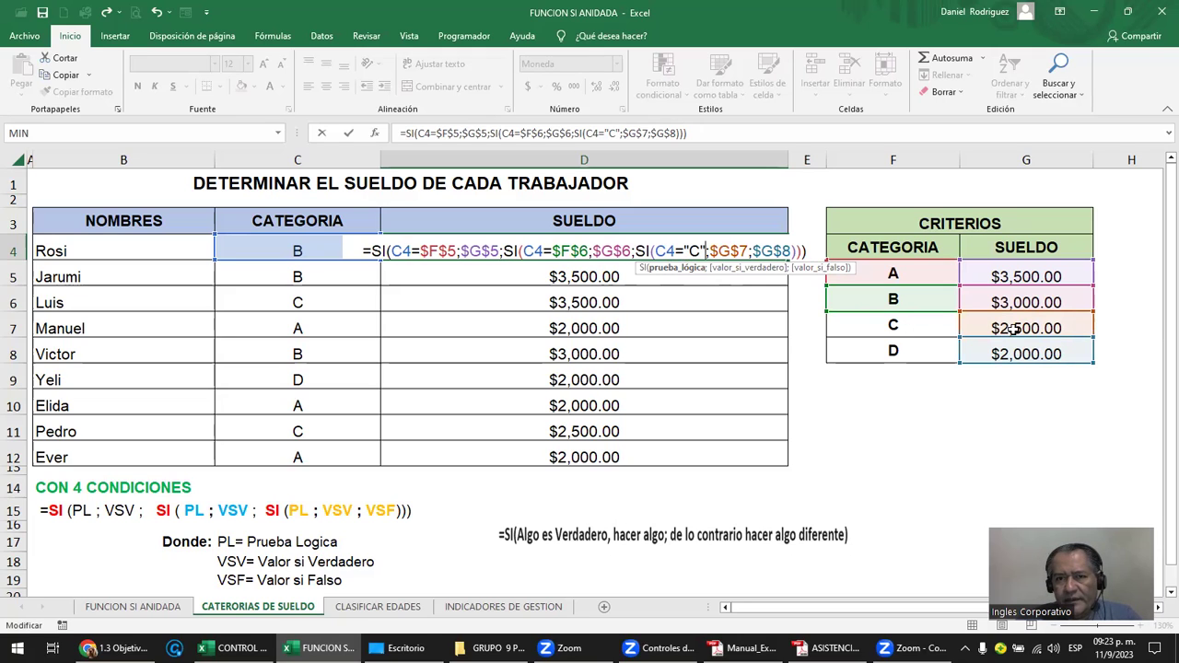
{"action": "left_click", "coordinate": [752, 250]}
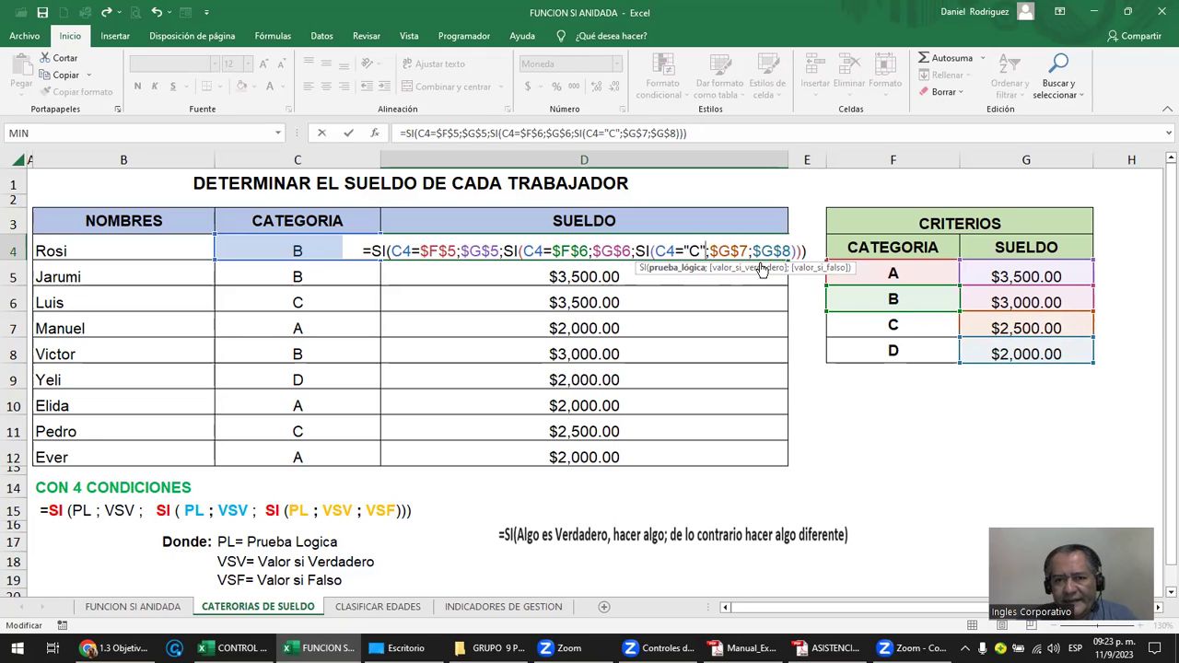
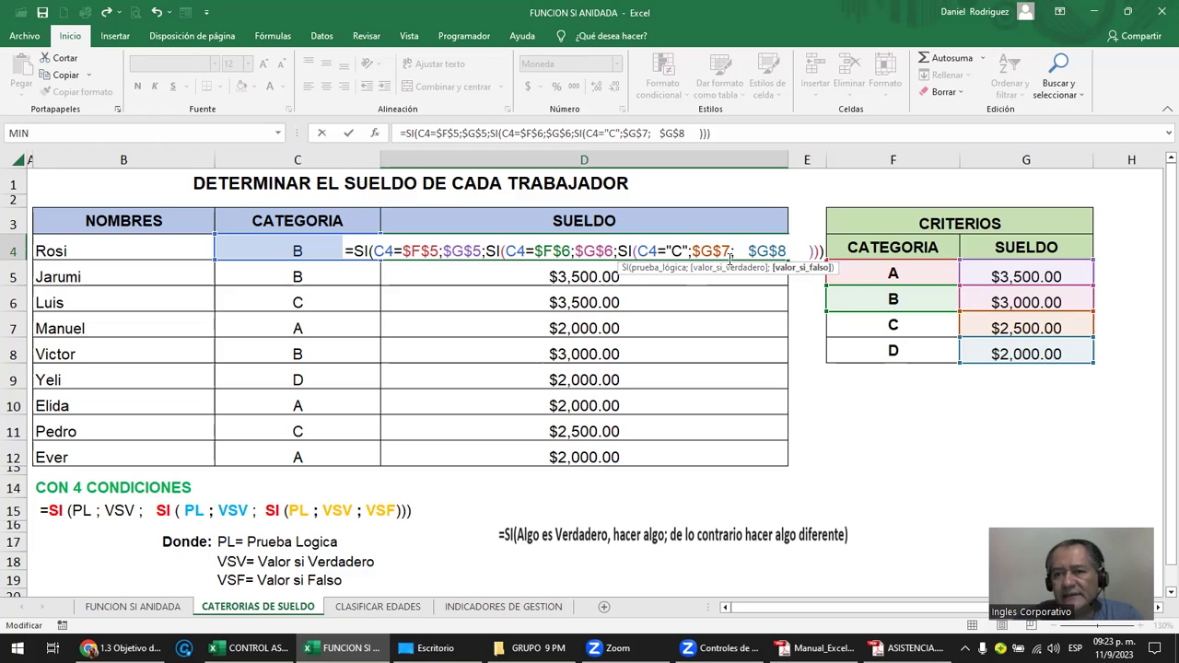
Step: Finish D4's nested SI formula with $G$8 as the fallback and set C4's category to A
{"action": "left_click", "coordinate": [997, 361]}
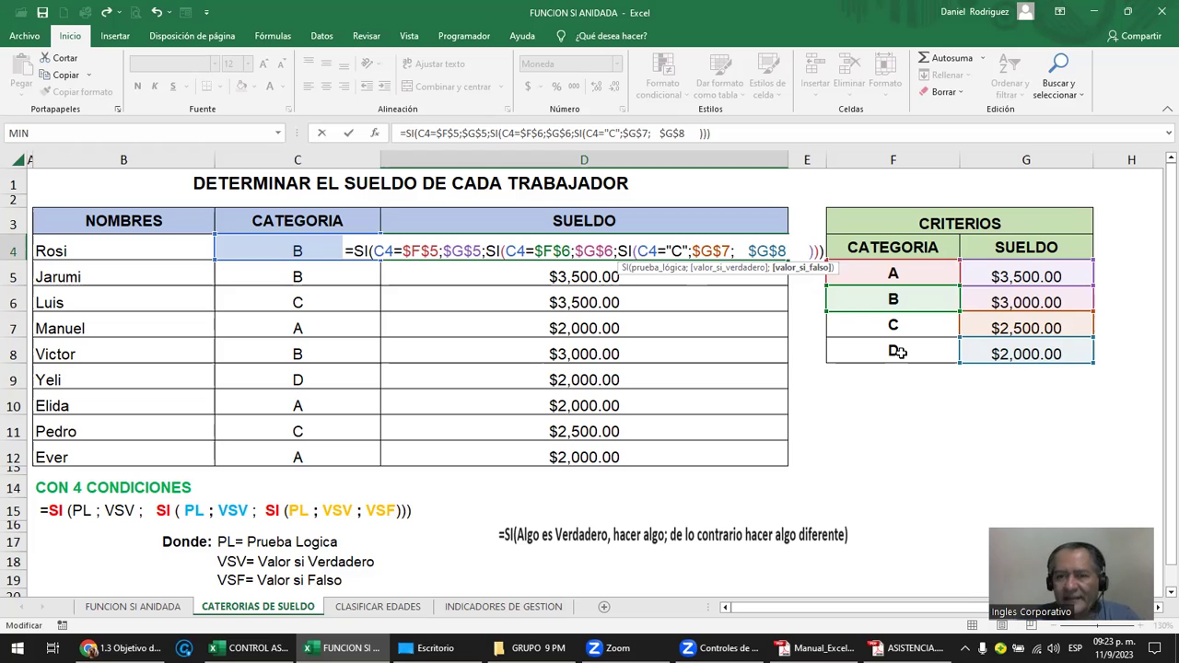
{"action": "key", "text": "Return"}
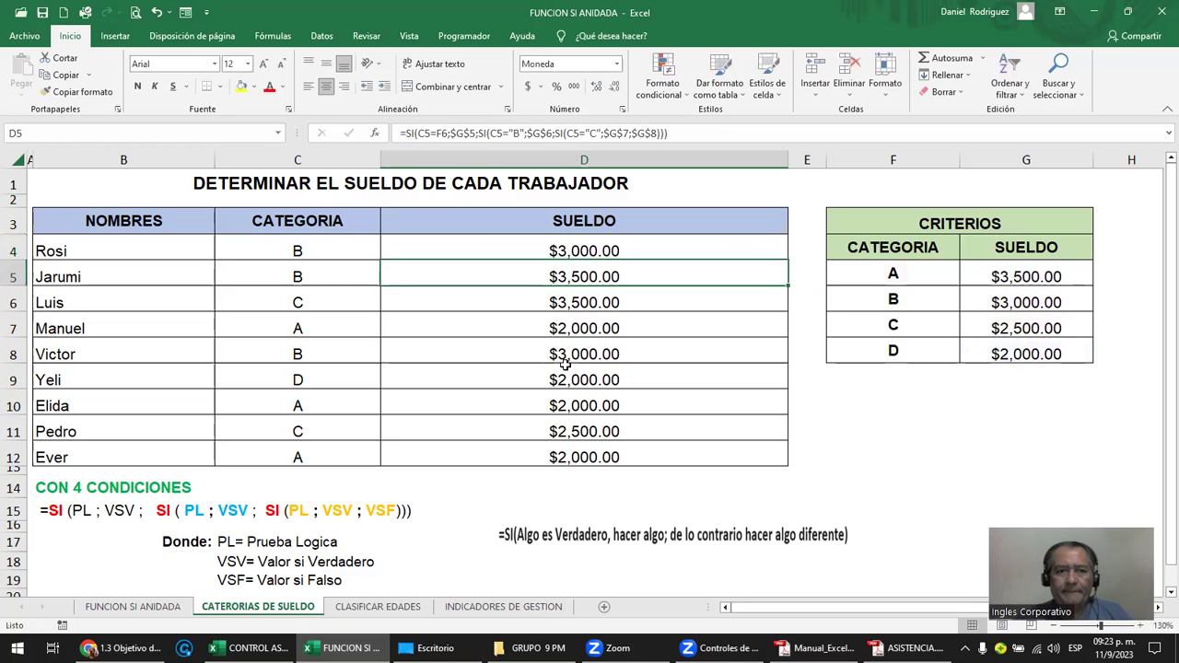
{"action": "left_click", "coordinate": [309, 261]}
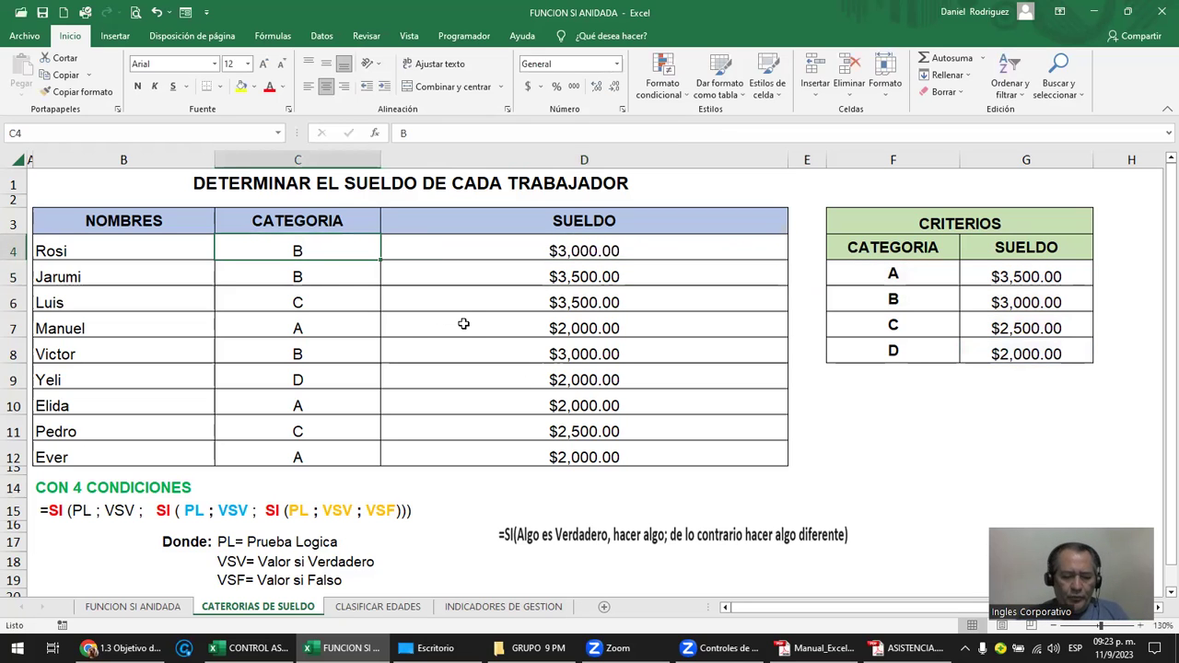
{"action": "type", "text": "D"}
{"action": "key", "text": "Return"}
{"action": "key", "text": "Up"}
{"action": "type", "text": "A"}
{"action": "key", "text": "Return"}
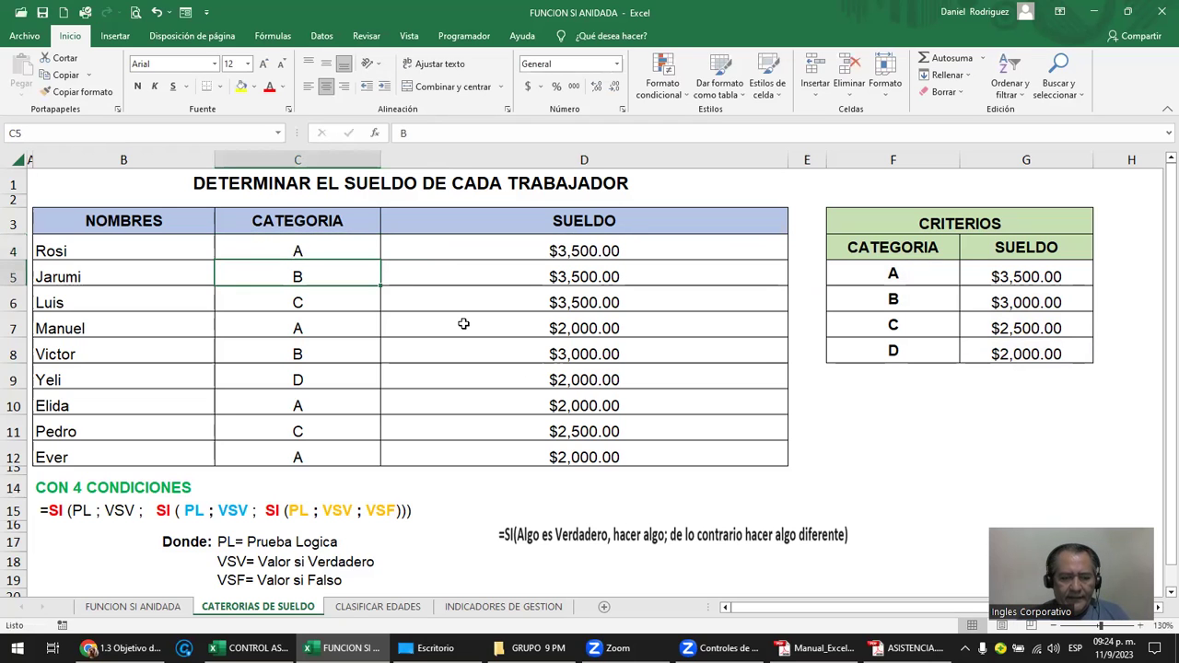
Step: Set C7's category to D and clear the categories in C8:C12
{"action": "key", "text": "Down"}
{"action": "key", "text": "Down"}
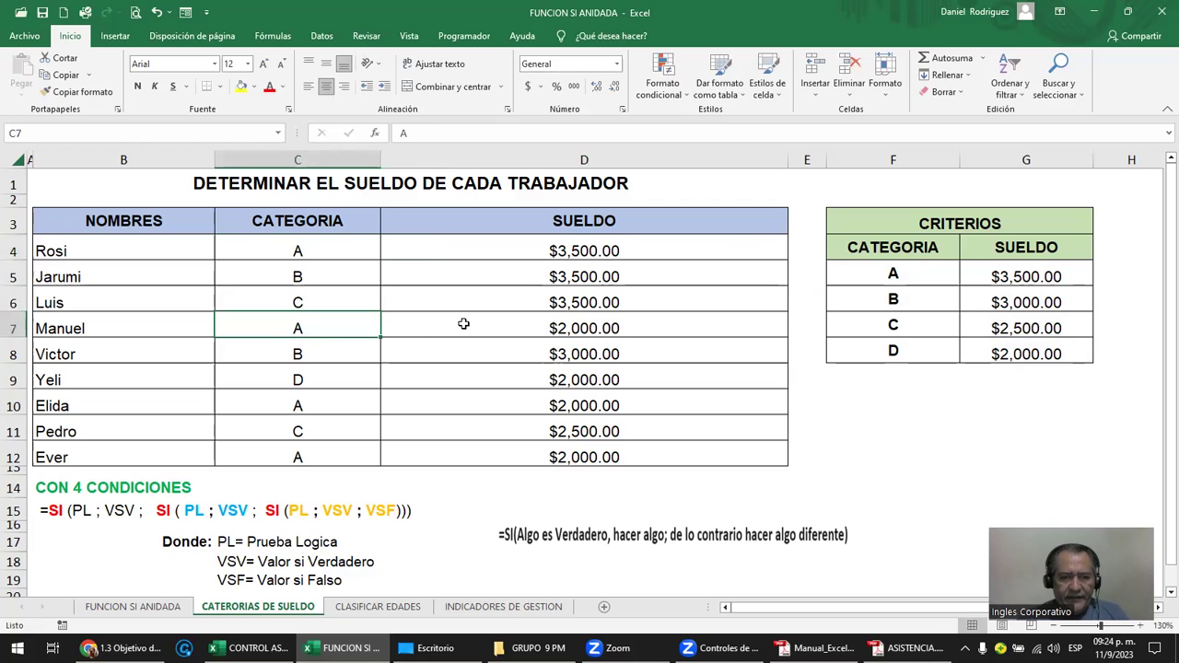
{"action": "type", "text": "D"}
{"action": "key", "text": "Return"}
{"action": "key", "text": "shift+Down"}
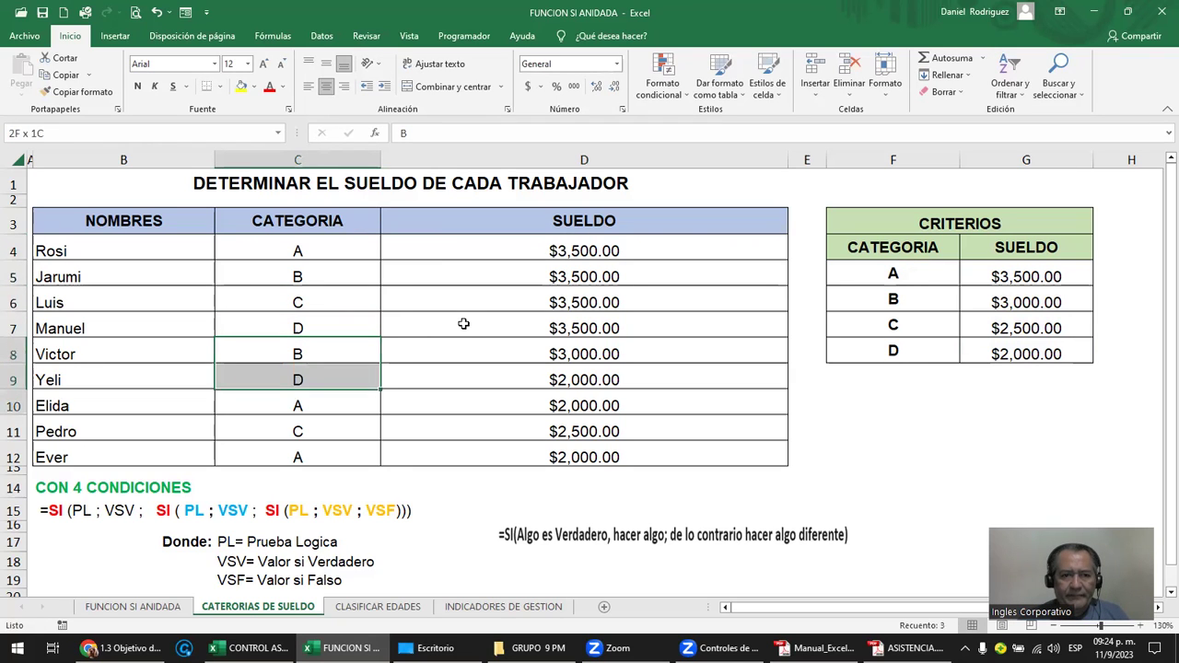
{"action": "key", "text": "shift+Down"}
{"action": "key", "text": "shift+Down"}
{"action": "key", "text": "shift+Down"}
{"action": "key", "text": "Delete"}
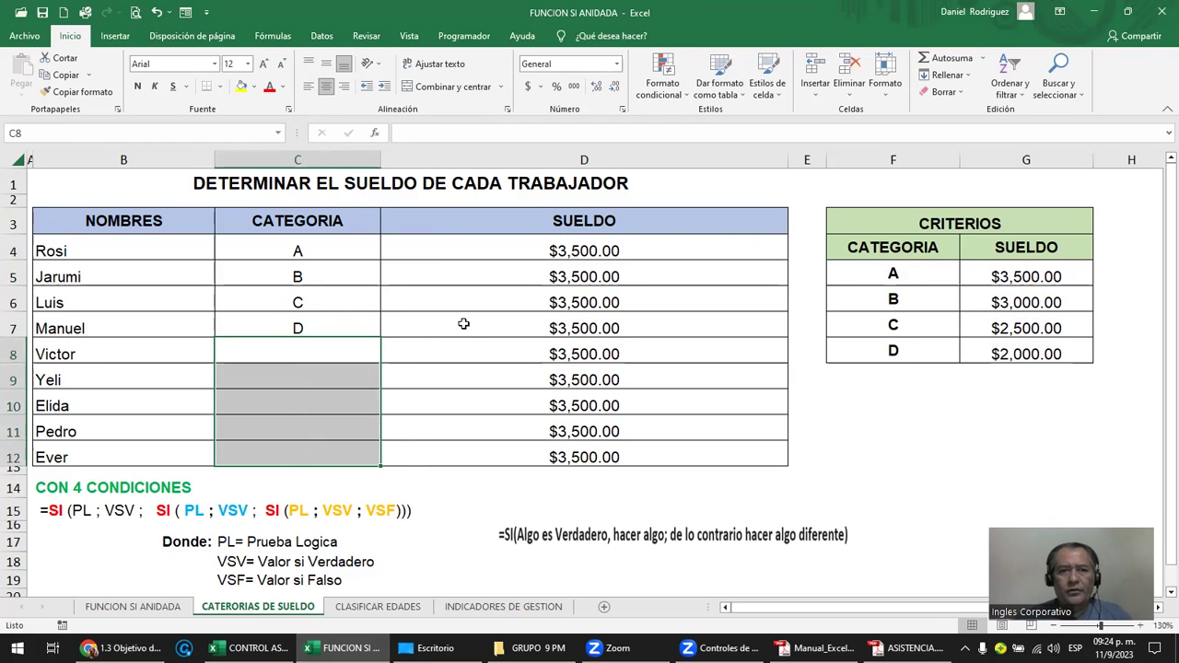
{"action": "left_click", "coordinate": [614, 353]}
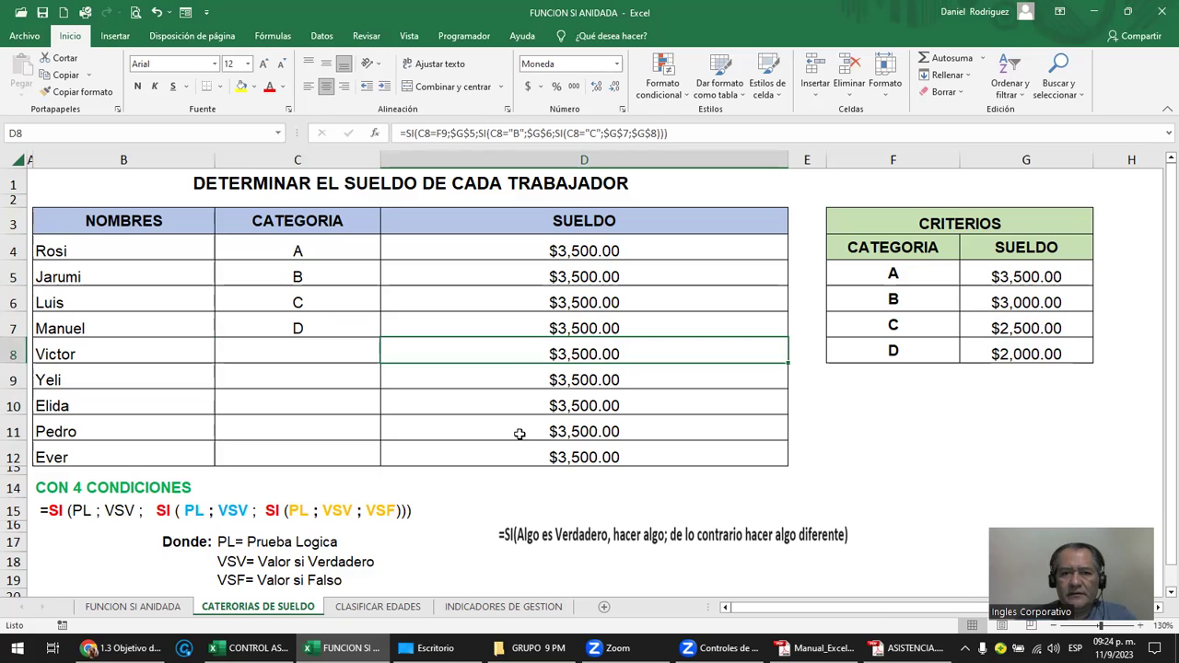
{"action": "key", "text": "F2"}
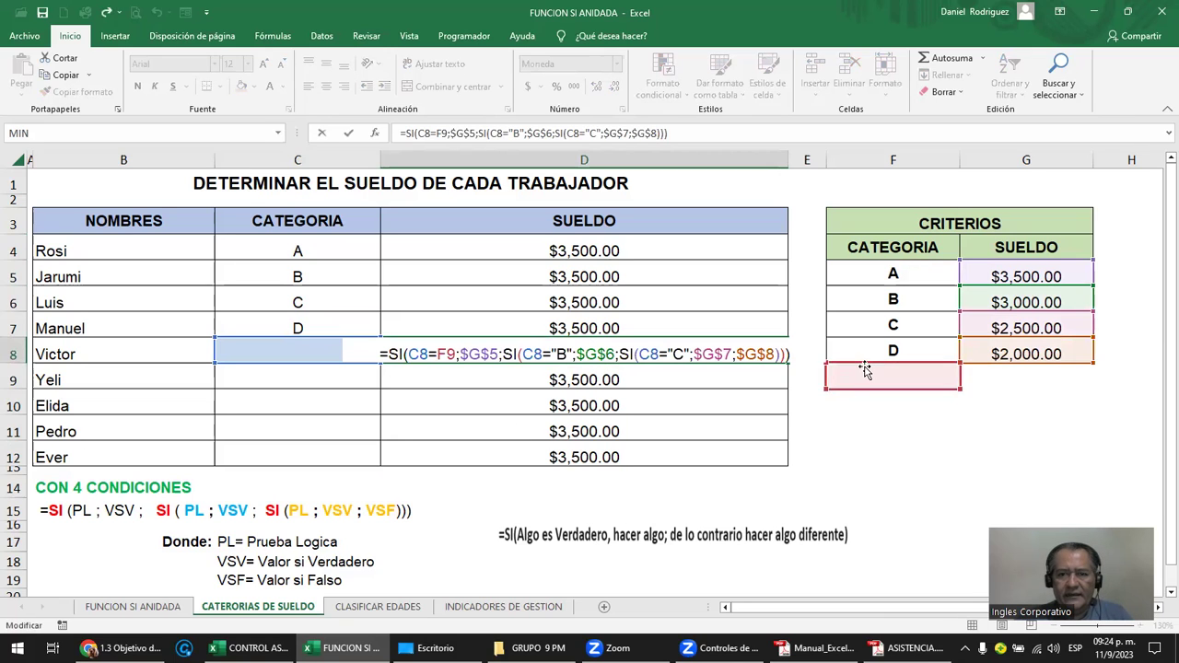
{"action": "key", "text": "Escape"}
{"action": "double_click", "coordinate": [590, 295]}
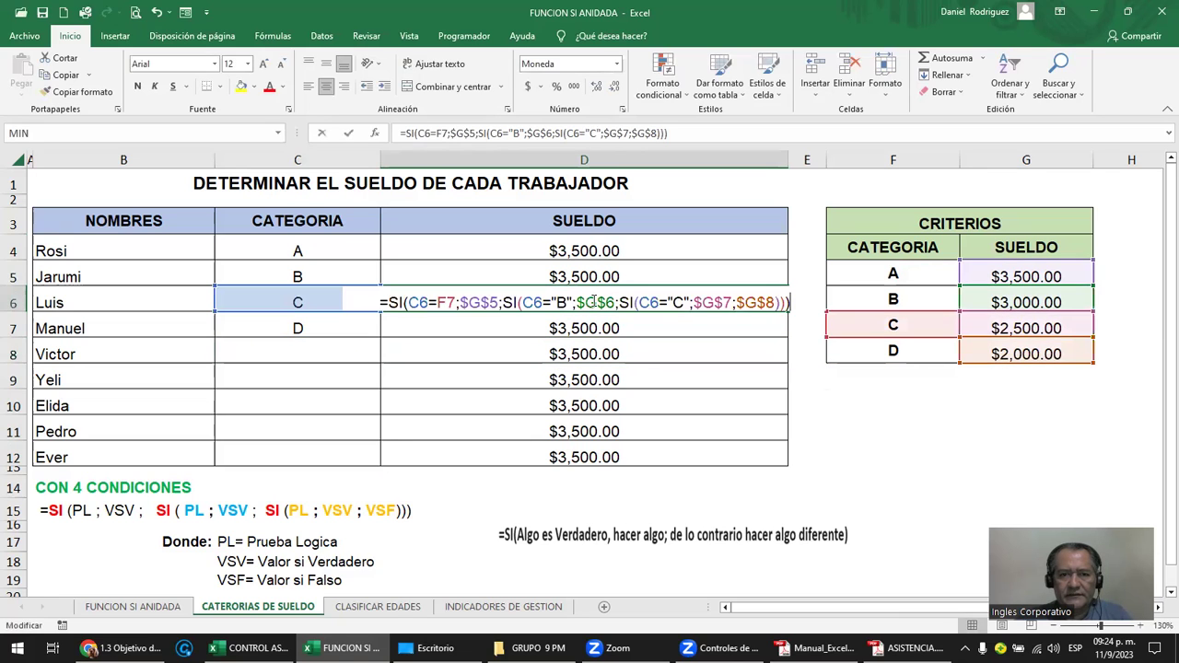
{"action": "key", "text": "Escape"}
{"action": "double_click", "coordinate": [603, 279]}
{"action": "key", "text": "Escape"}
{"action": "double_click", "coordinate": [588, 354]}
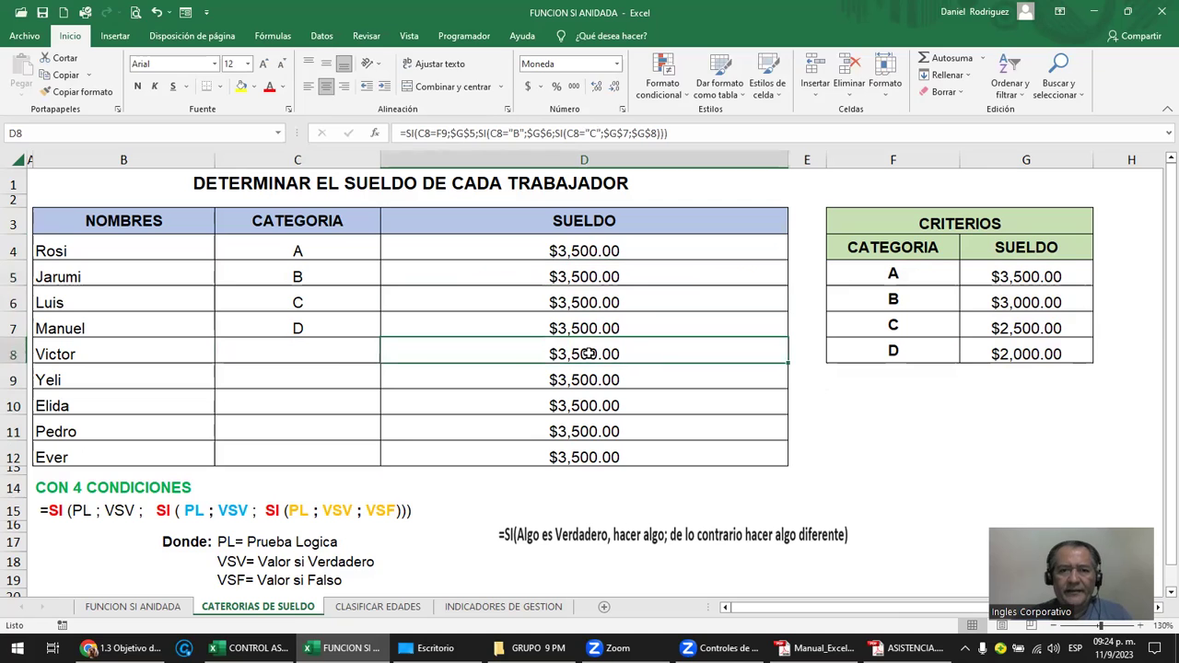
{"action": "left_click", "coordinate": [306, 351]}
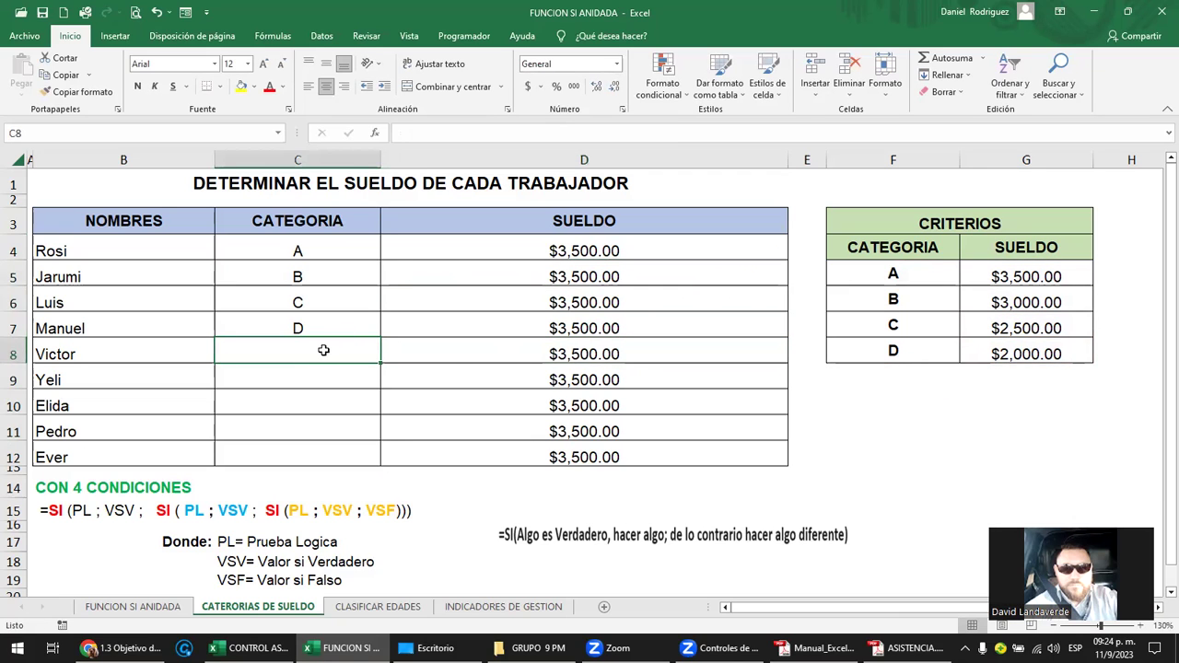
{"action": "double_click", "coordinate": [605, 251]}
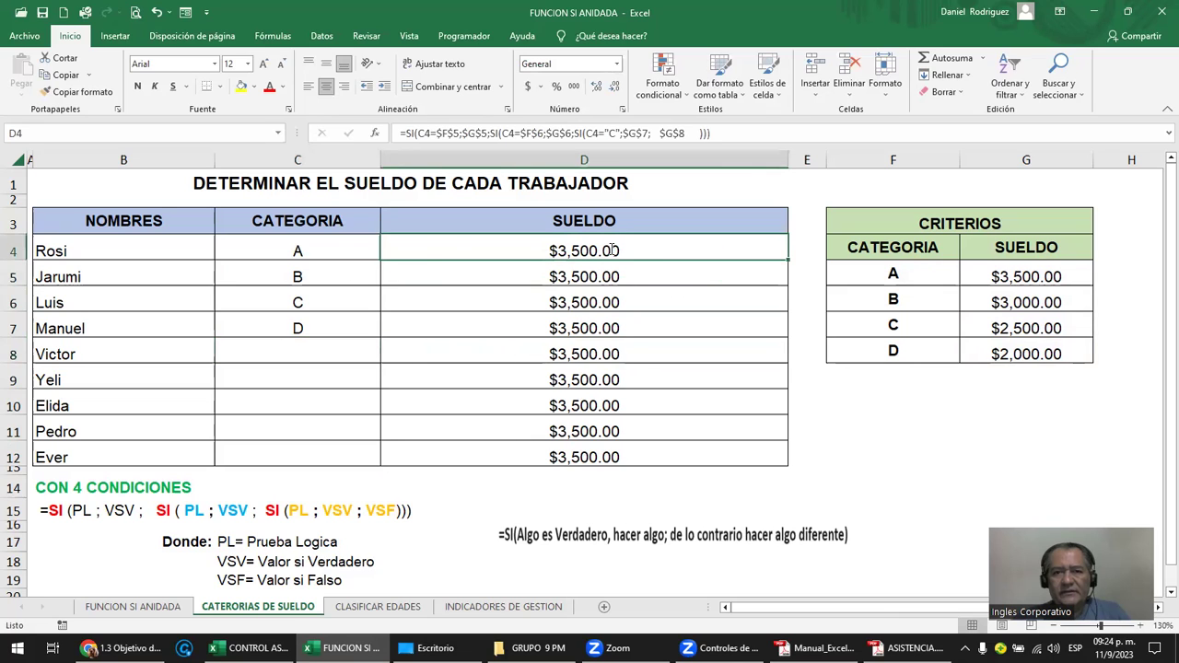
{"action": "left_click_drag", "start_coordinate": [748, 250], "coordinate": [790, 251]}
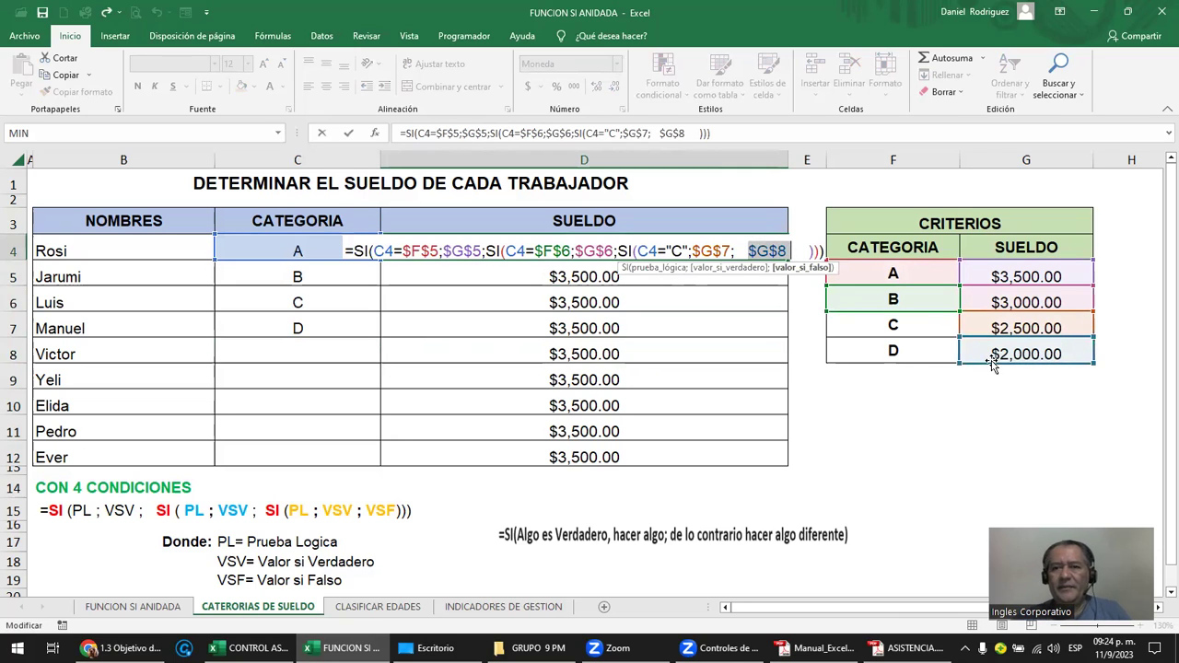
{"action": "key", "text": "ctrl+Return"}
{"action": "left_click_drag", "start_coordinate": [276, 355], "coordinate": [261, 450]}
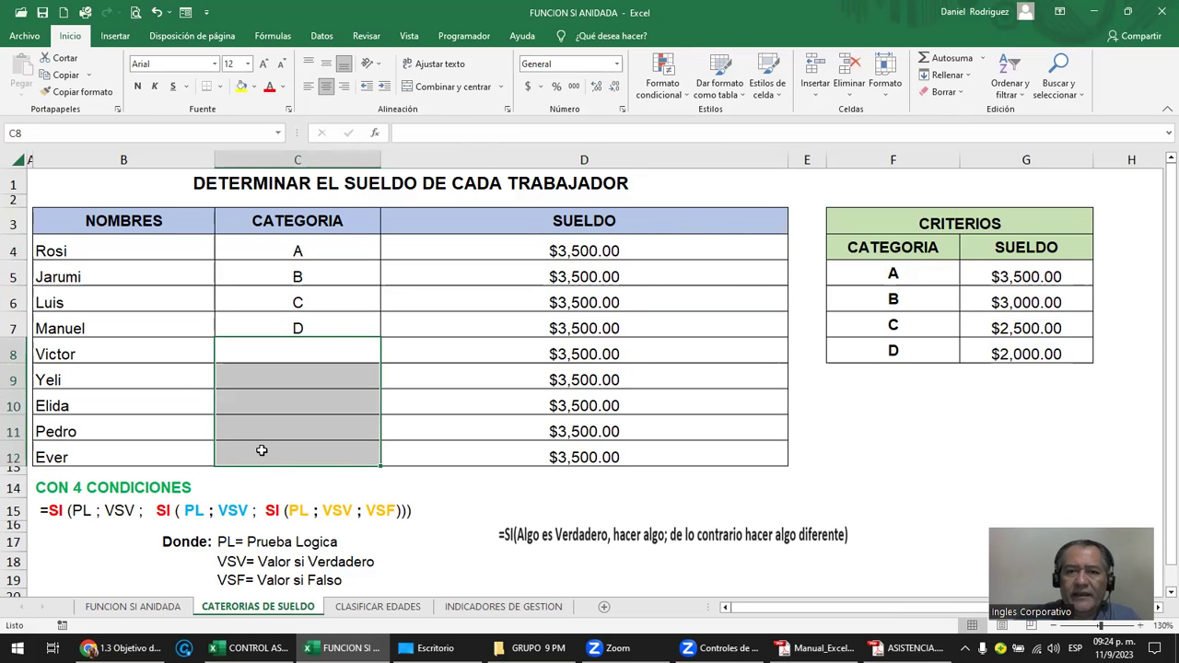
{"action": "mouse_move", "coordinate": [898, 272]}
{"action": "left_mouse_down"}
{"action": "mouse_move", "coordinate": [984, 296]}
{"action": "mouse_move", "coordinate": [998, 353]}
{"action": "left_mouse_up"}
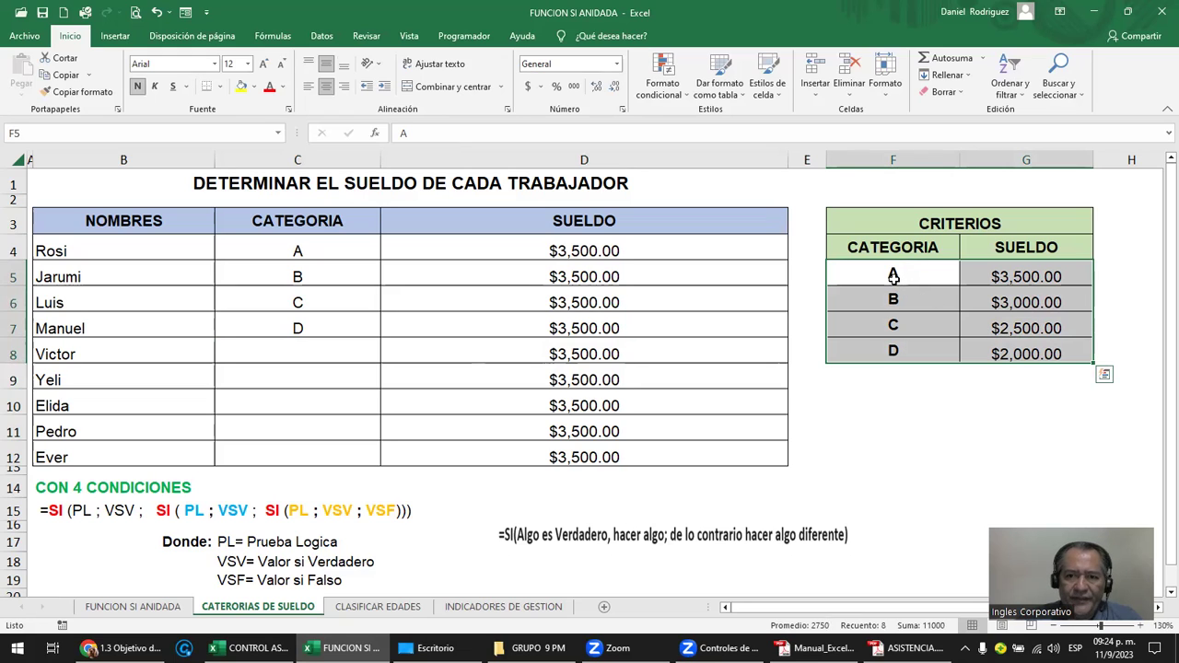
Step: Enter test categories X in F9 and BLANCO in F11 below the criteria table
{"action": "left_click", "coordinate": [894, 377]}
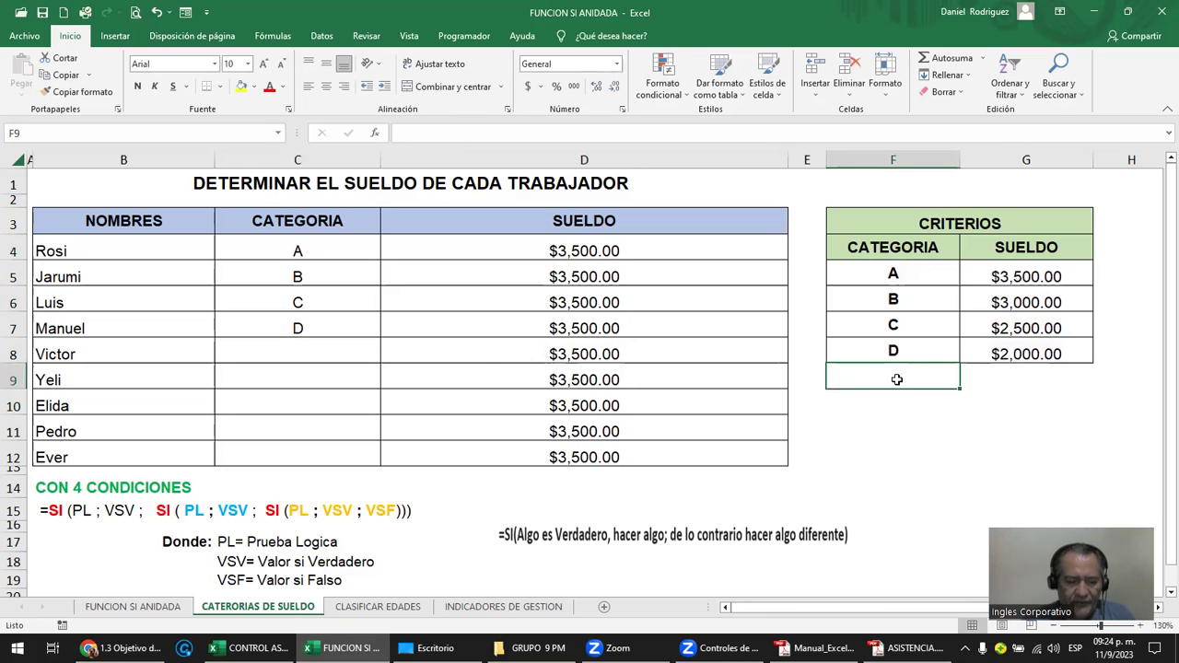
{"action": "type", "text": "XX"}
{"action": "key", "text": "Return"}
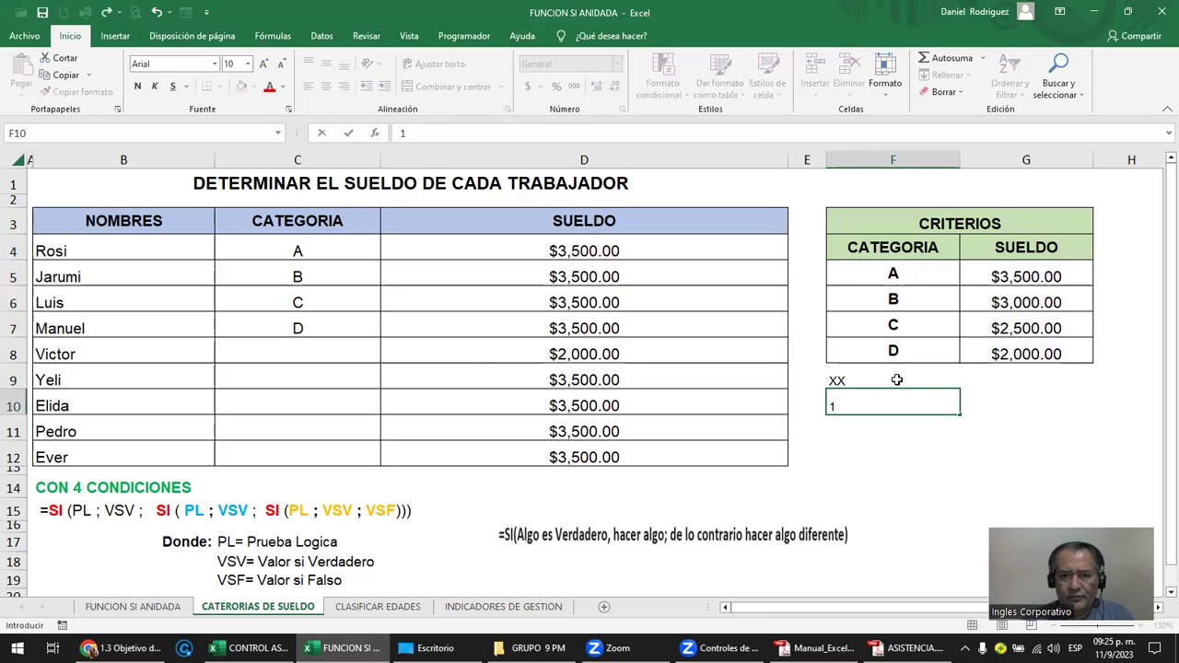
{"action": "left_click", "coordinate": [896, 380]}
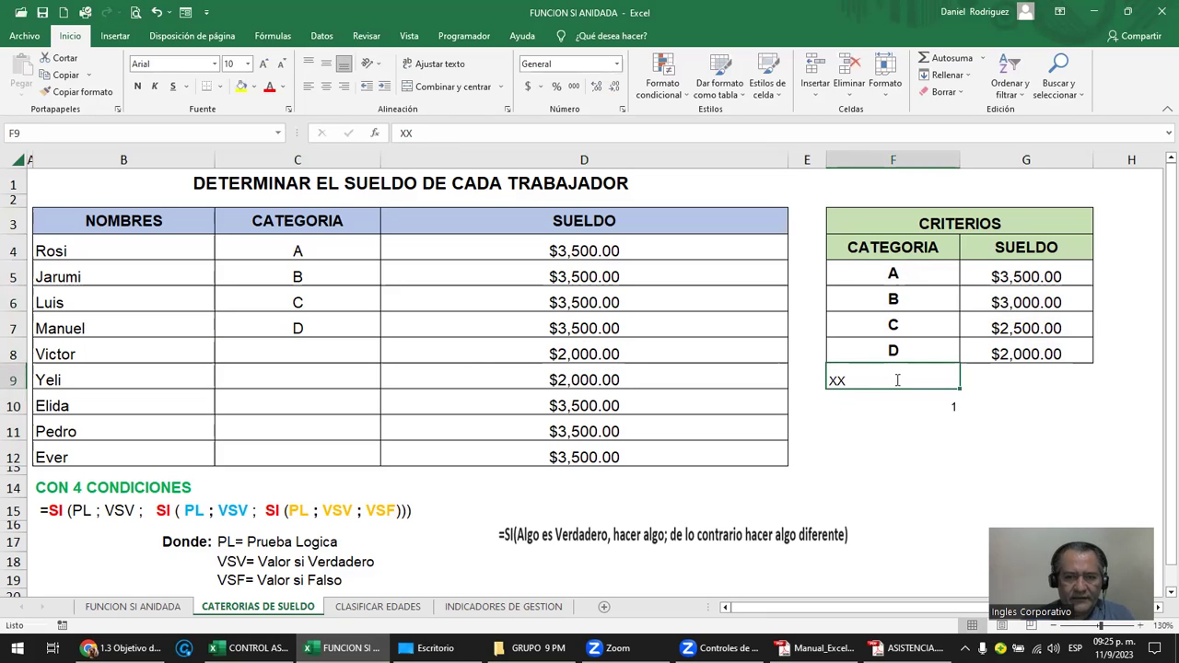
{"action": "type", "text": "X"}
{"action": "key", "text": "Return"}
{"action": "key", "text": "Return"}
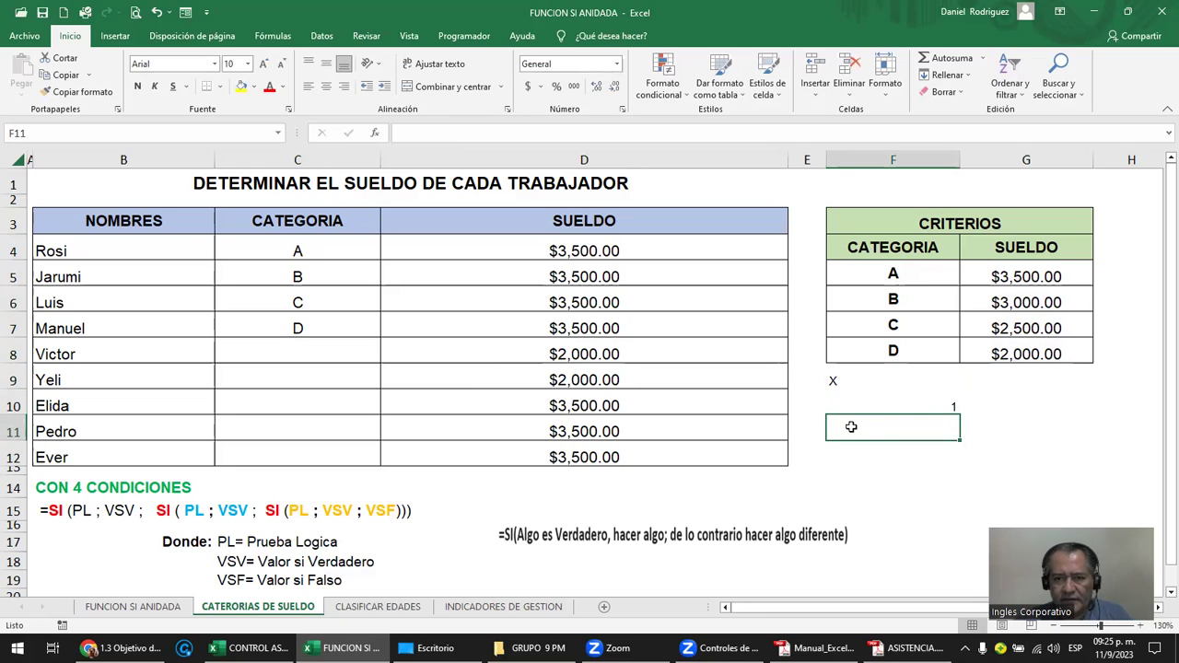
{"action": "type", "text": "BLANCO"}
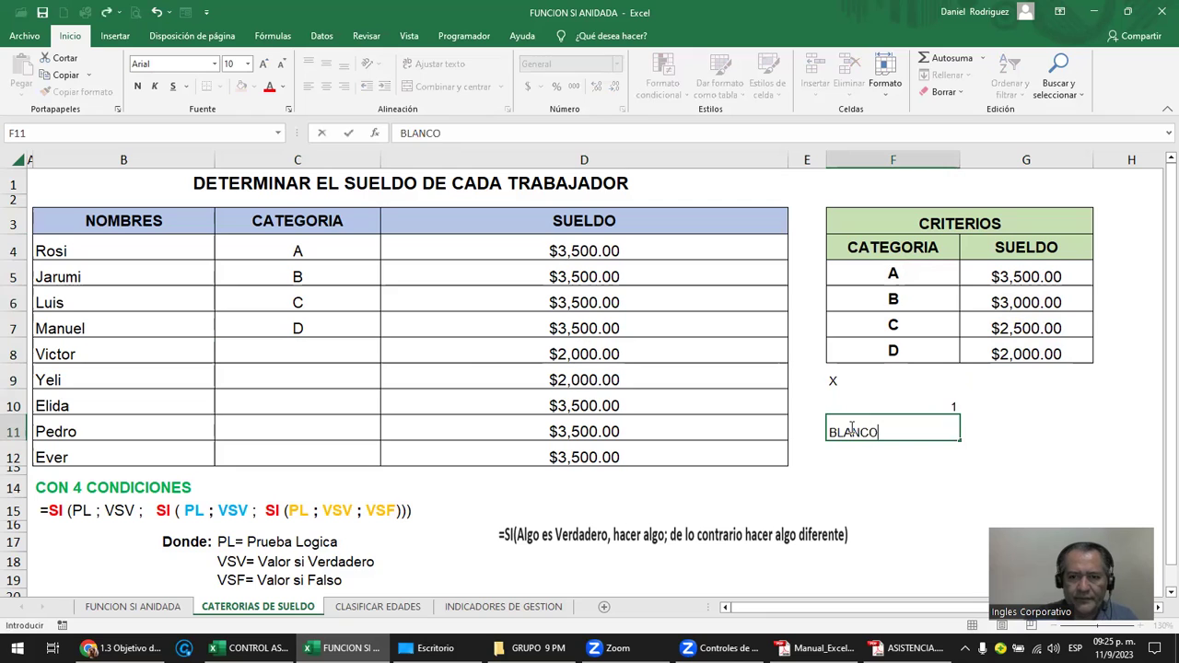
{"action": "key", "text": "Return"}
Step: Center the test entries X, 1 and BLANCO in F9:F11
{"action": "left_click_drag", "start_coordinate": [898, 379], "coordinate": [890, 426]}
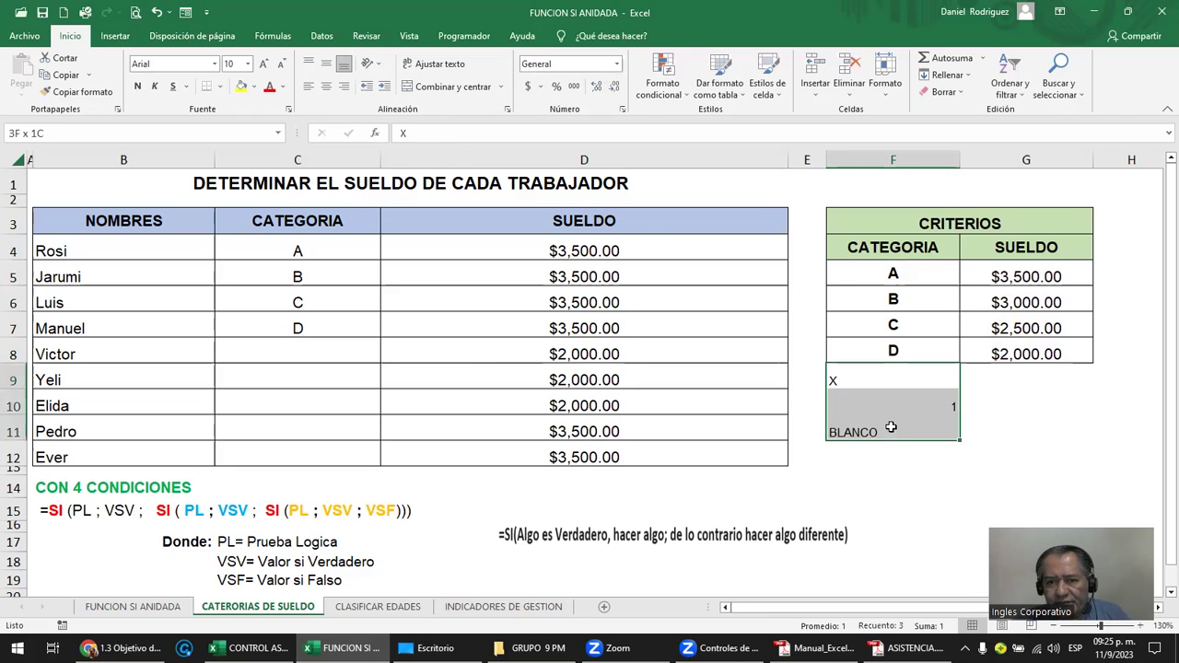
{"action": "left_click", "coordinate": [328, 87]}
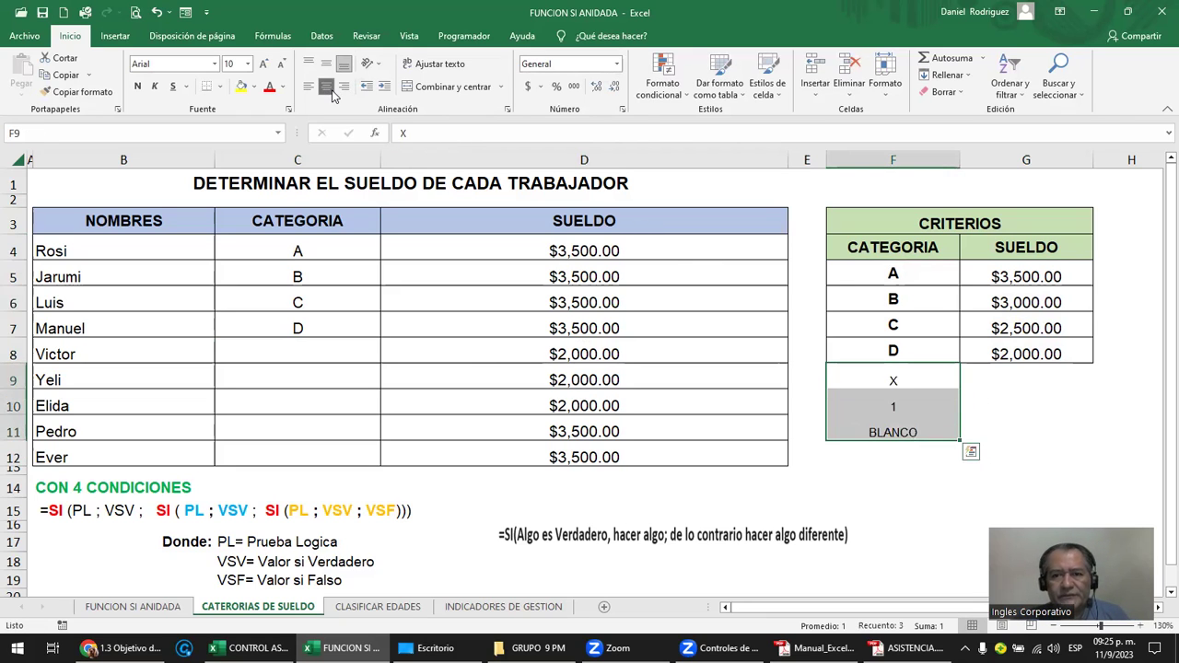
{"action": "left_click", "coordinate": [895, 383]}
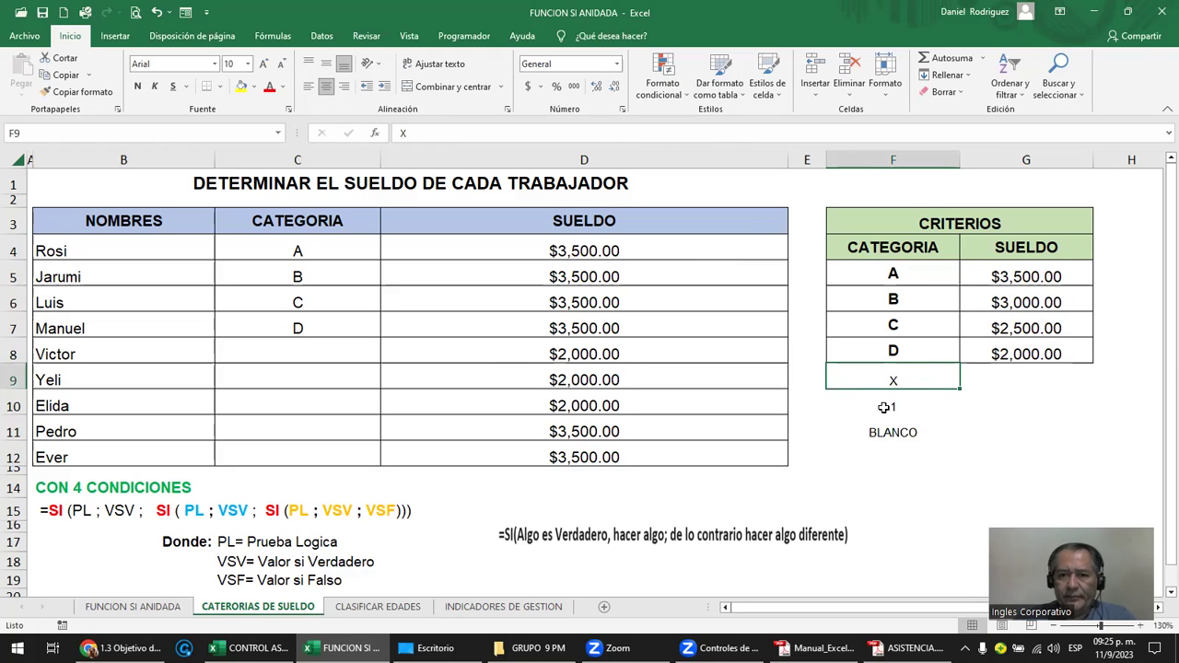
{"action": "left_click", "coordinate": [884, 408]}
{"action": "left_click", "coordinate": [876, 437]}
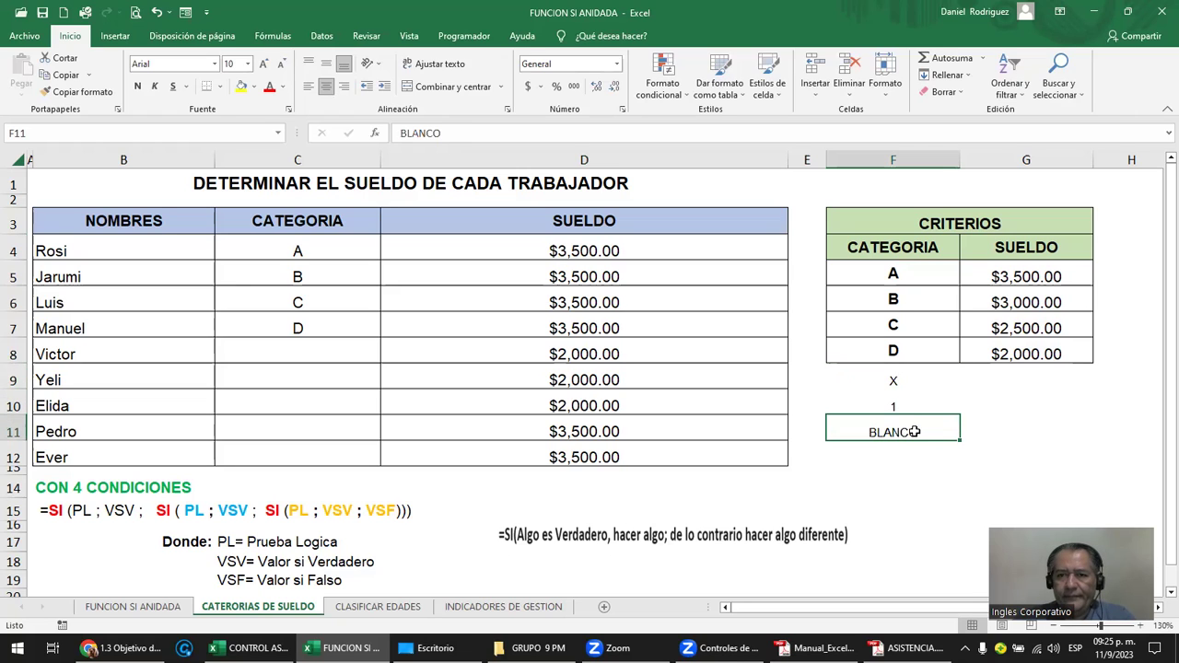
{"action": "mouse_move", "coordinate": [899, 352]}
{"action": "left_mouse_down"}
{"action": "mouse_move", "coordinate": [1011, 353]}
{"action": "mouse_move", "coordinate": [1018, 280]}
{"action": "left_mouse_up"}
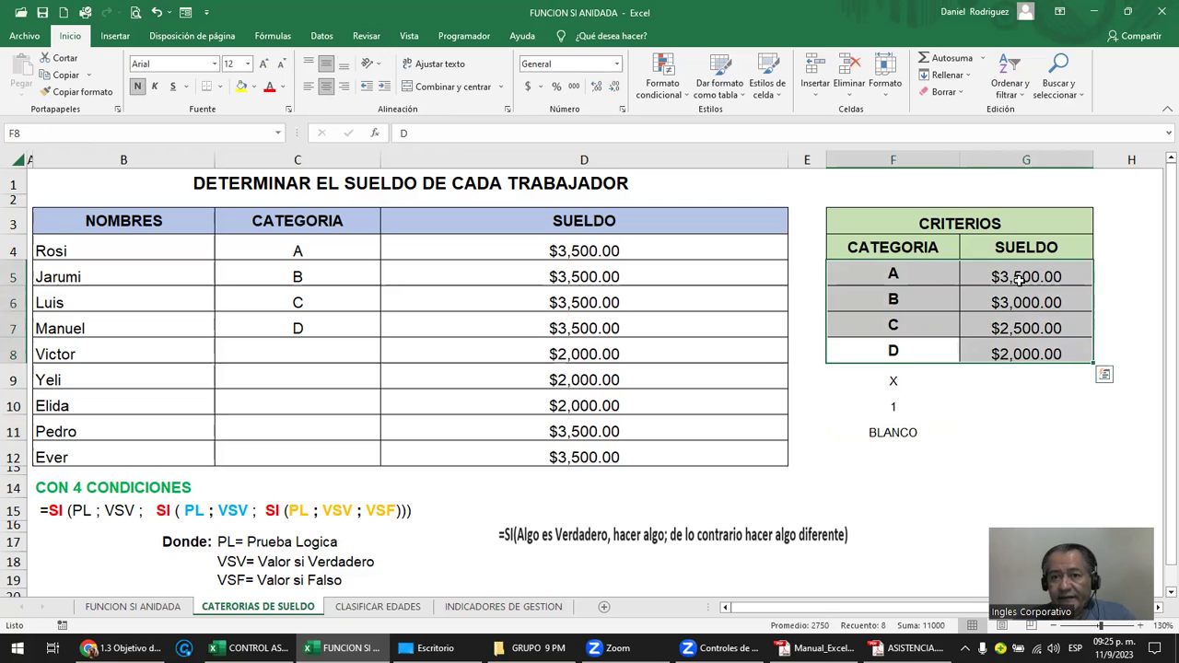
{"action": "left_click_drag", "start_coordinate": [891, 381], "coordinate": [901, 433]}
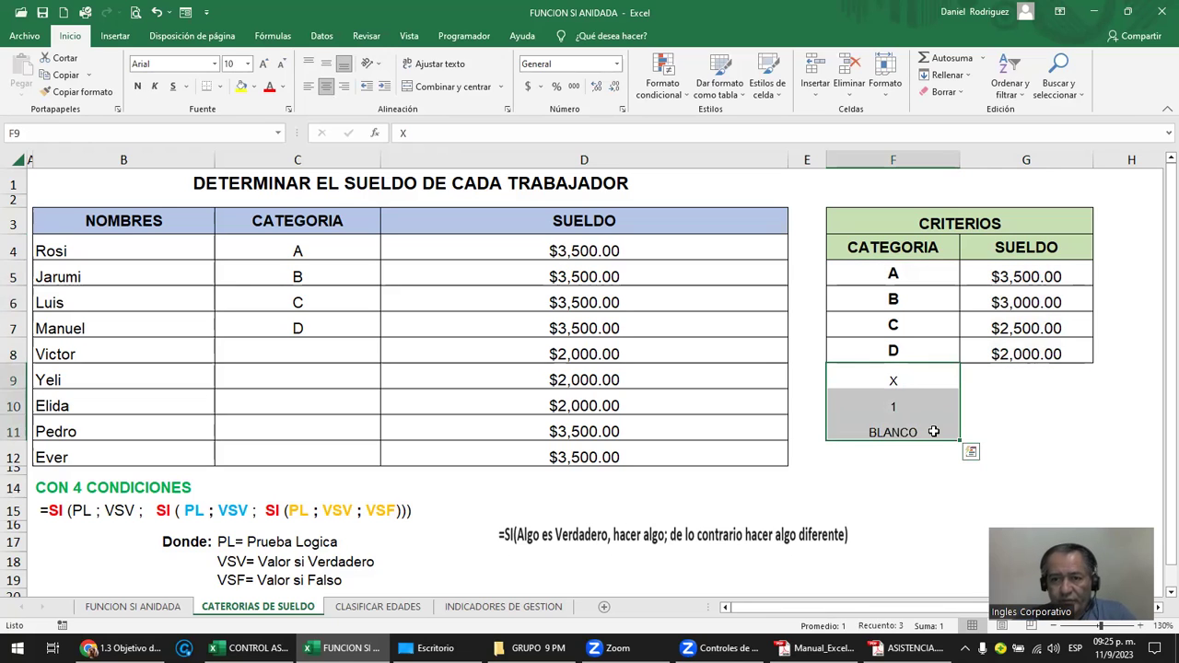
Step: Enter NO VALIDO in G9 and copy it into G10:G11
{"action": "left_click", "coordinate": [1007, 387]}
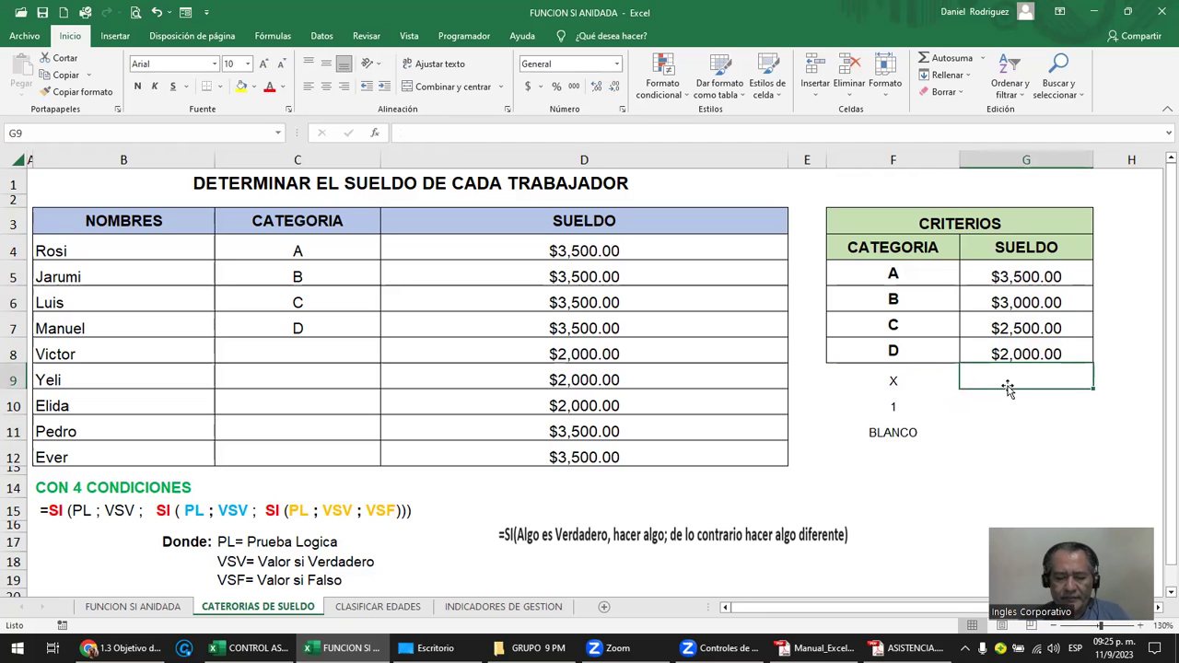
{"action": "type", "text": "\""}
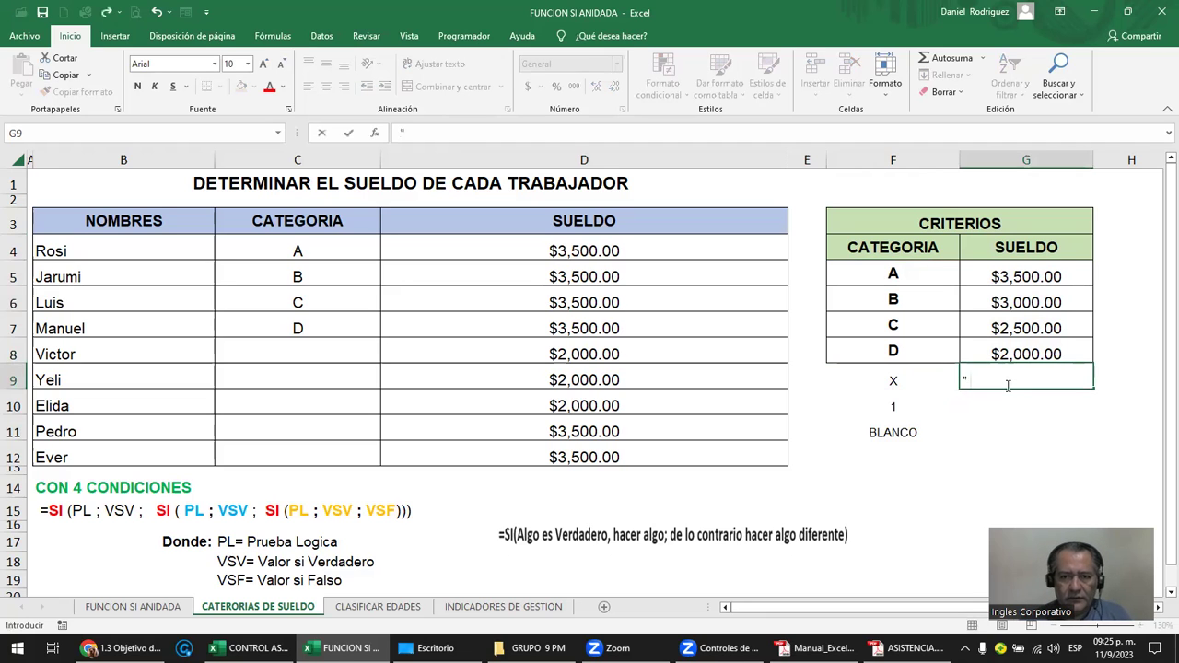
{"action": "type", "text": "NO VALIDO"}
{"action": "key", "text": "Return"}
{"action": "left_click", "coordinate": [1007, 387]}
{"action": "key", "text": "ctrl+c"}
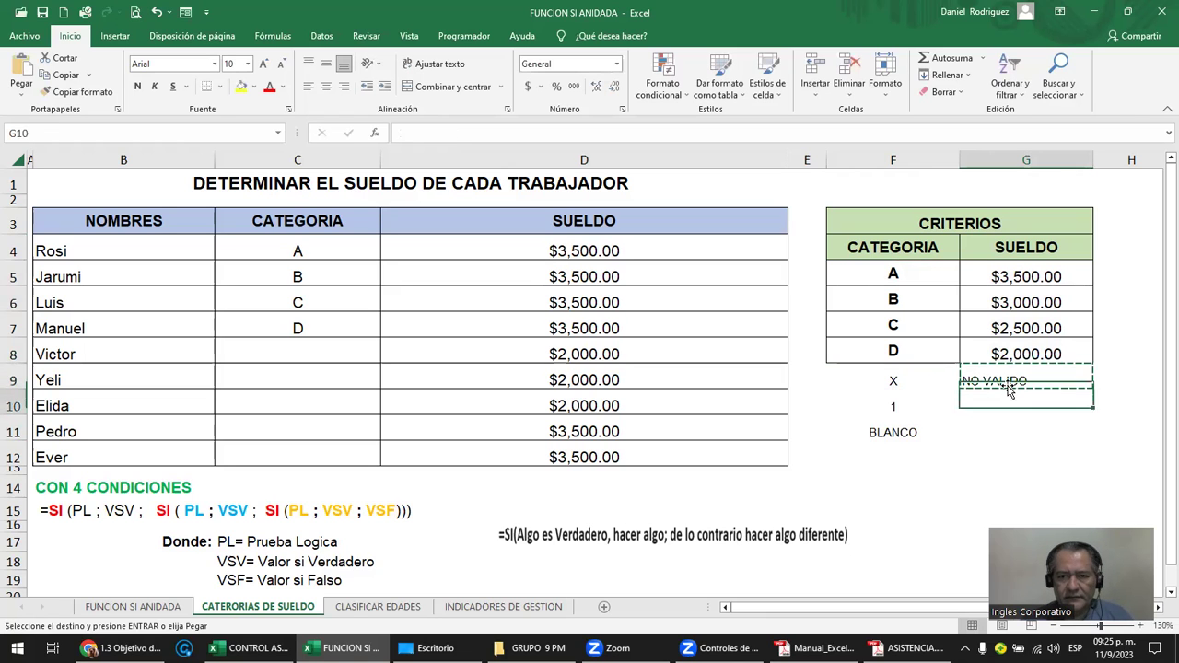
{"action": "key", "text": "Down"}
{"action": "key", "text": "shift+Down"}
{"action": "key", "text": "ctrl+v"}
Step: In D4's formula, replace the $F$5 comparison with the literal "A"
{"action": "double_click", "coordinate": [620, 255]}
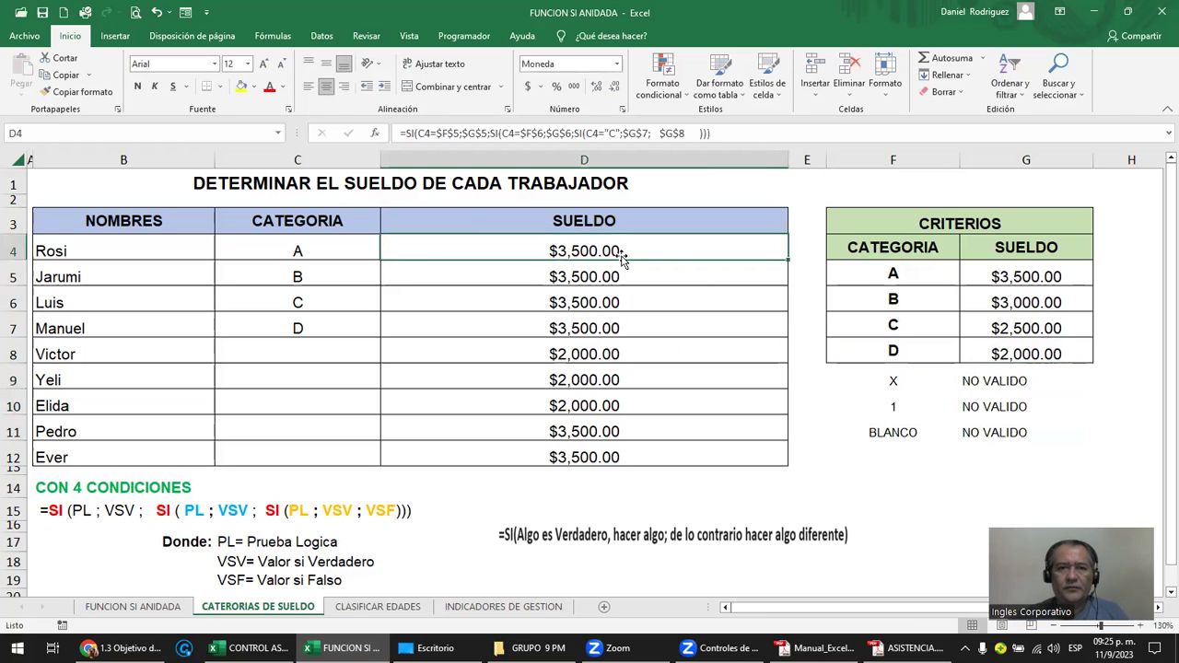
{"action": "left_click", "coordinate": [402, 251]}
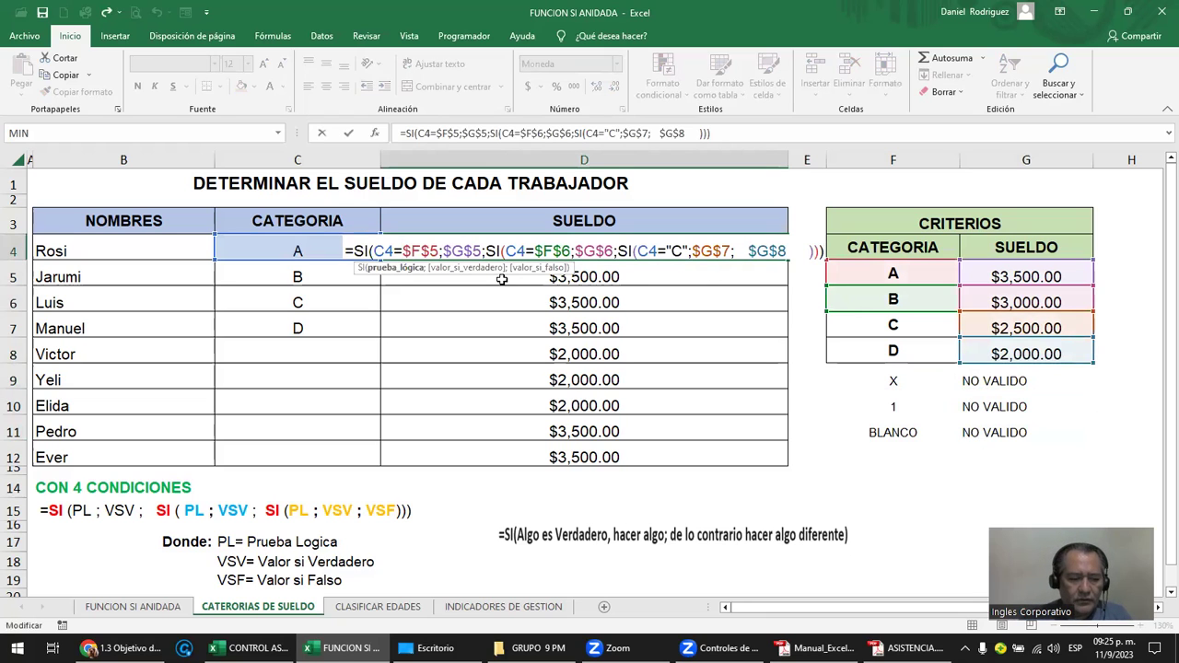
{"action": "type", "text": "\"A\""}
{"action": "key", "text": "Delete"}
{"action": "key", "text": "Delete"}
{"action": "key", "text": "Delete"}
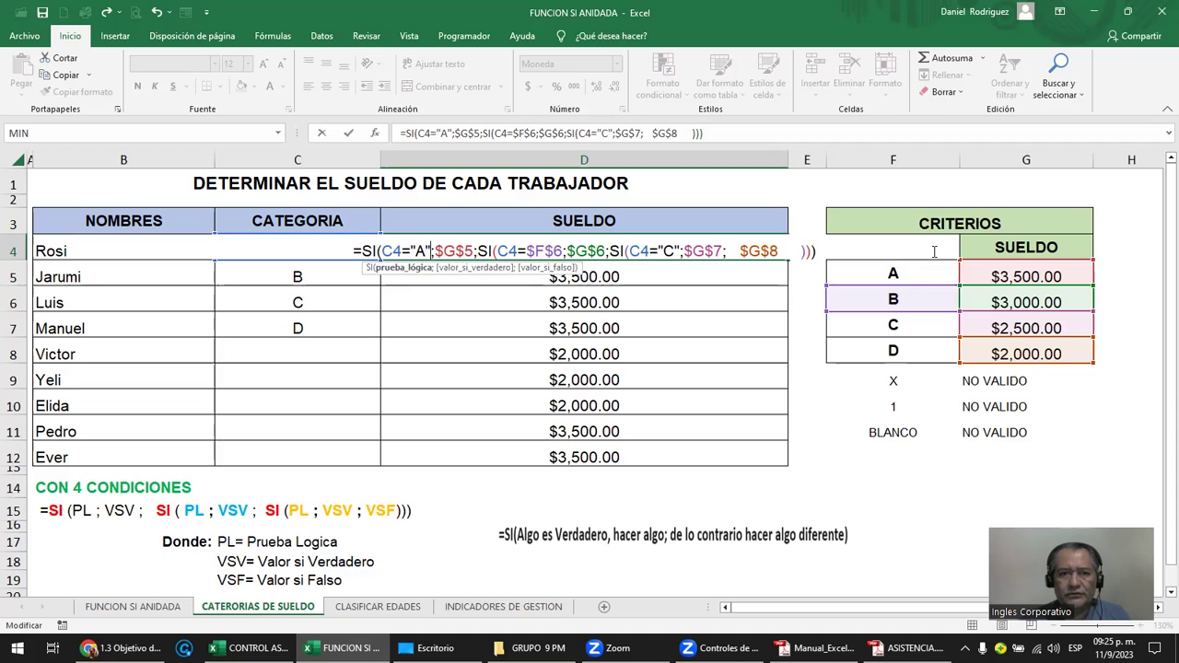
{"action": "key", "text": "ctrl+Return"}
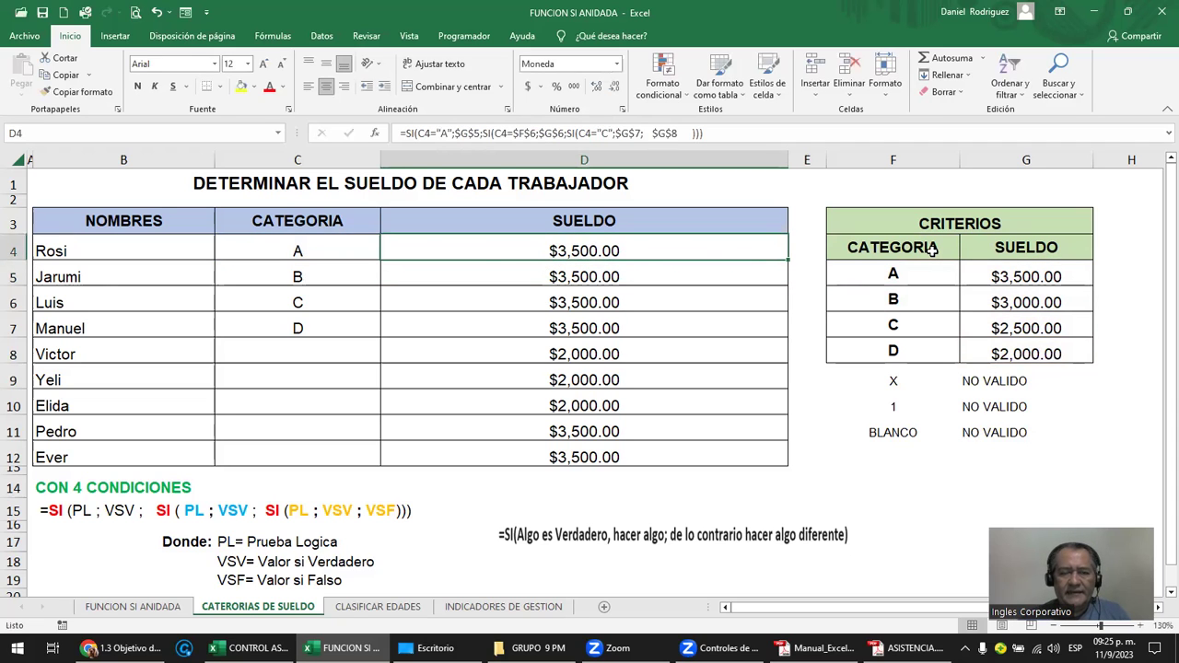
Step: Replace the $F$6 comparison in D4's formula with "B"
{"action": "key", "text": "F2"}
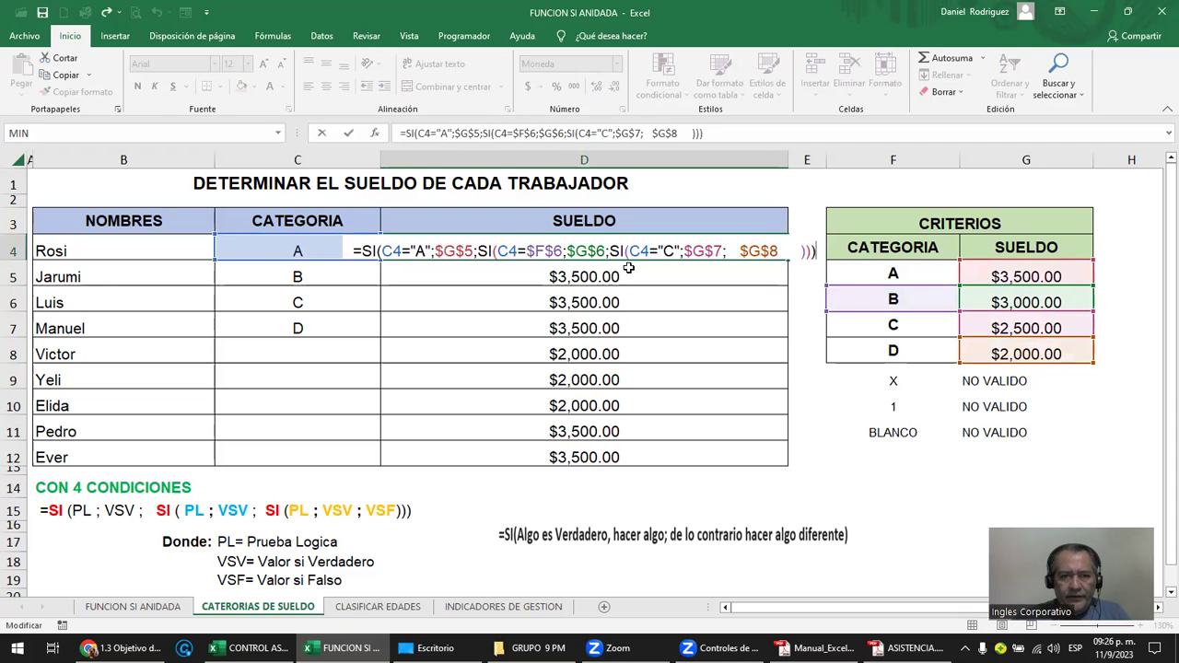
{"action": "left_click", "coordinate": [526, 251]}
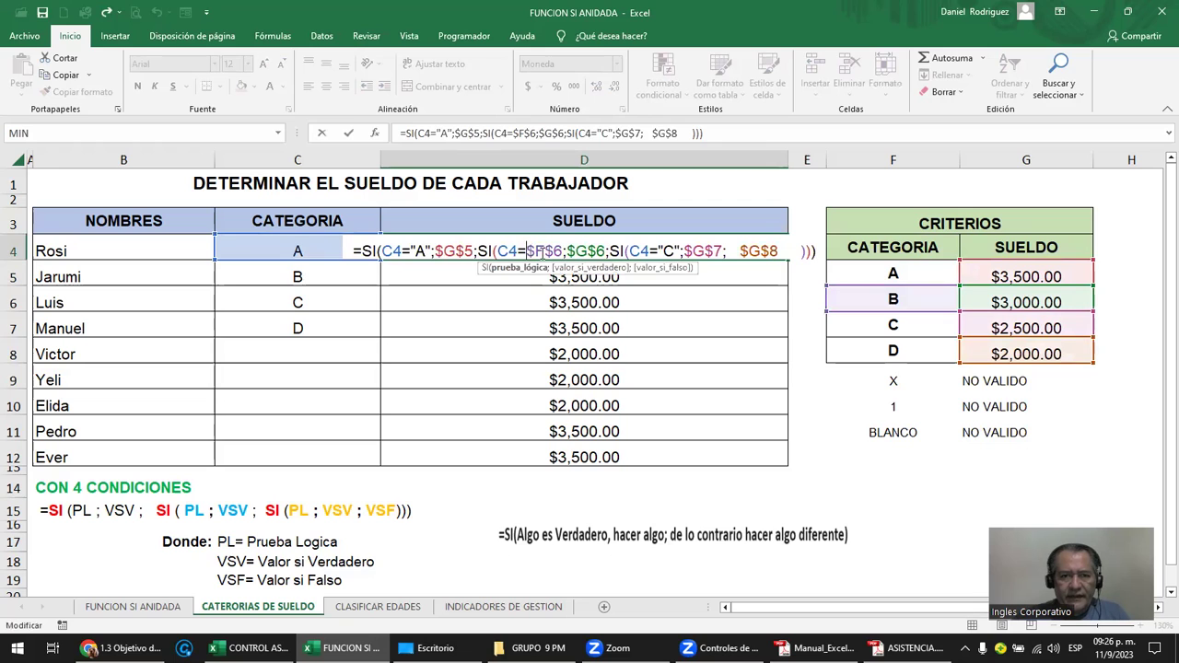
{"action": "type", "text": "\"b"}
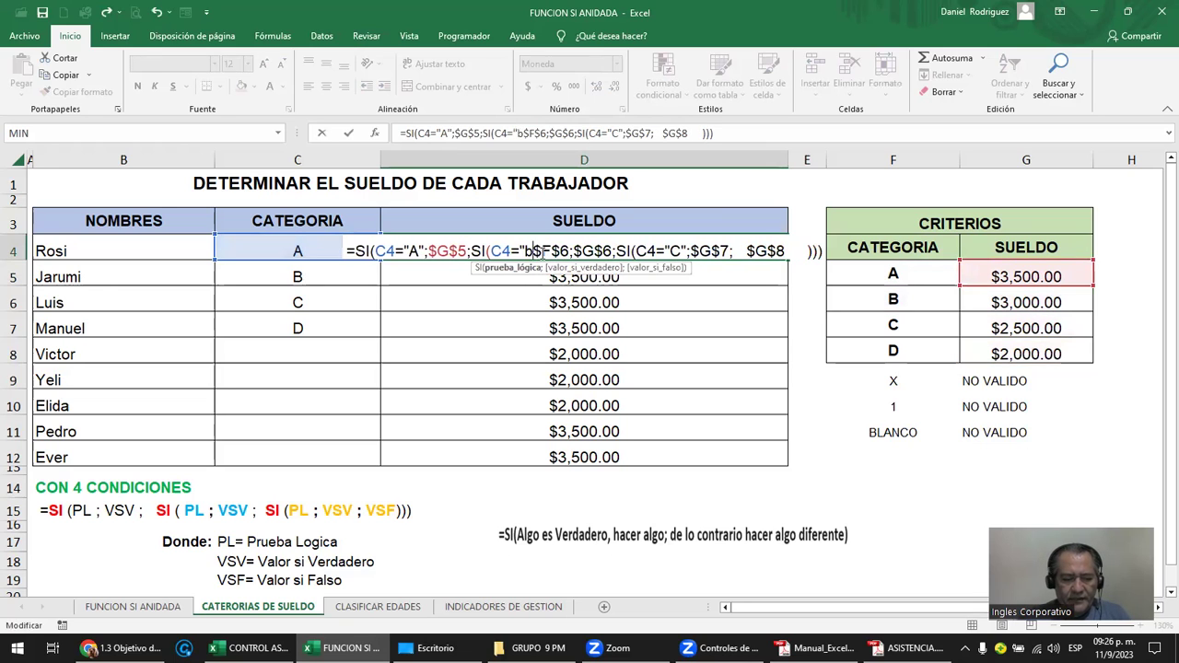
{"action": "key", "text": "BackSpace"}
{"action": "type", "text": "B\""}
{"action": "key", "text": "Delete"}
{"action": "key", "text": "Delete"}
{"action": "key", "text": "Delete"}
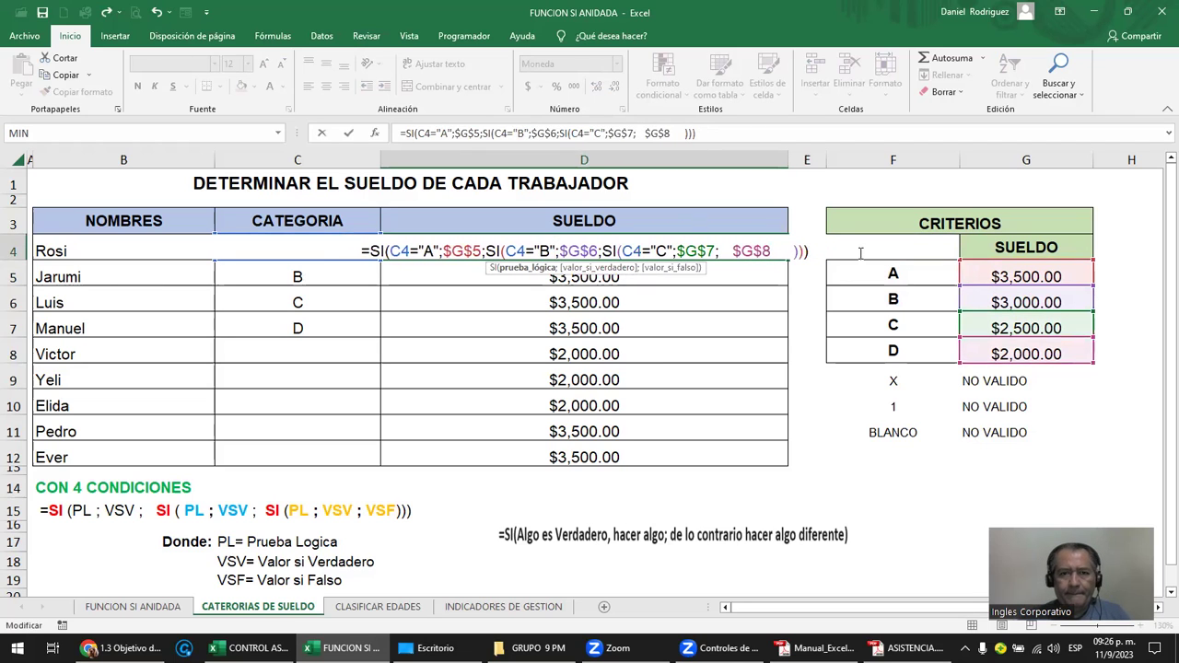
{"action": "key", "text": "Return"}
Step: Fill the D4 salary formula down to D12 and review row 7 against category D's criteria
{"action": "left_click", "coordinate": [653, 246]}
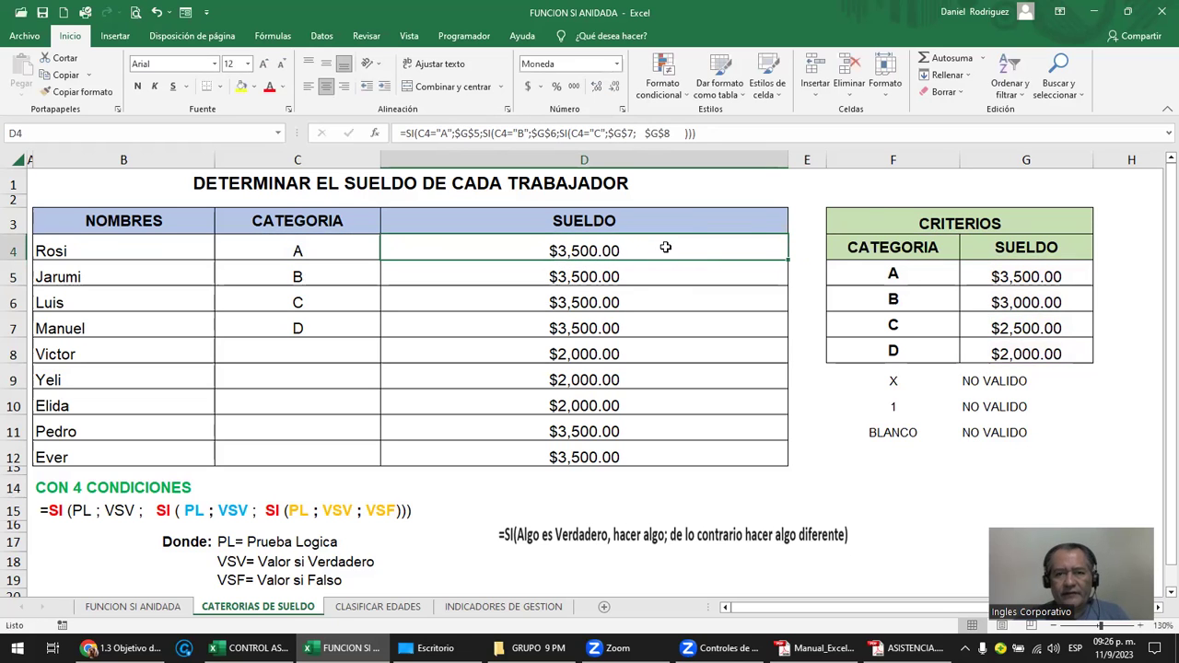
{"action": "double_click", "coordinate": [788, 261]}
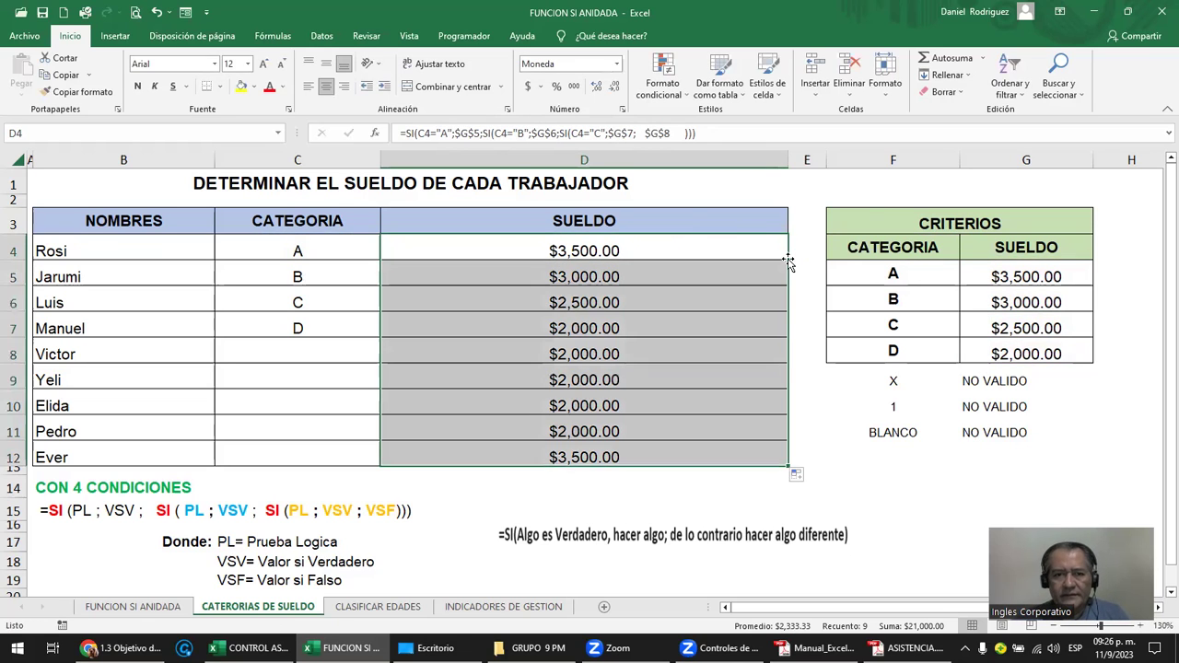
{"action": "left_click", "coordinate": [579, 328]}
{"action": "left_click", "coordinate": [983, 354]}
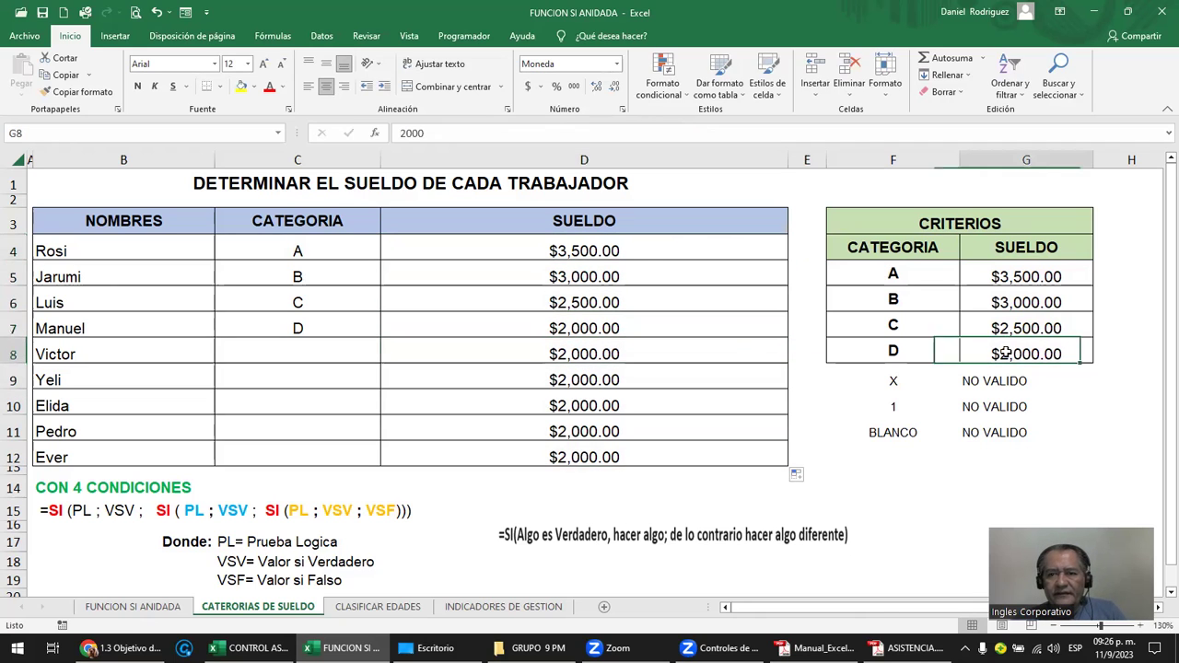
{"action": "left_click_drag", "start_coordinate": [896, 348], "coordinate": [954, 352]}
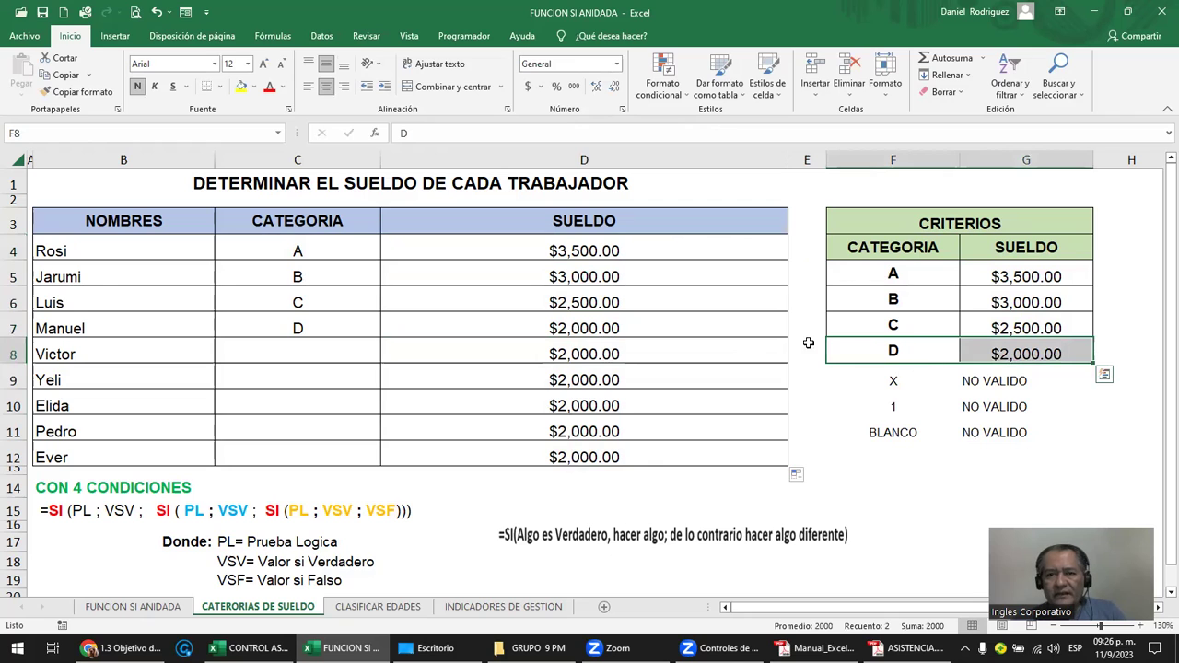
{"action": "left_click", "coordinate": [634, 353]}
{"action": "double_click", "coordinate": [634, 354]}
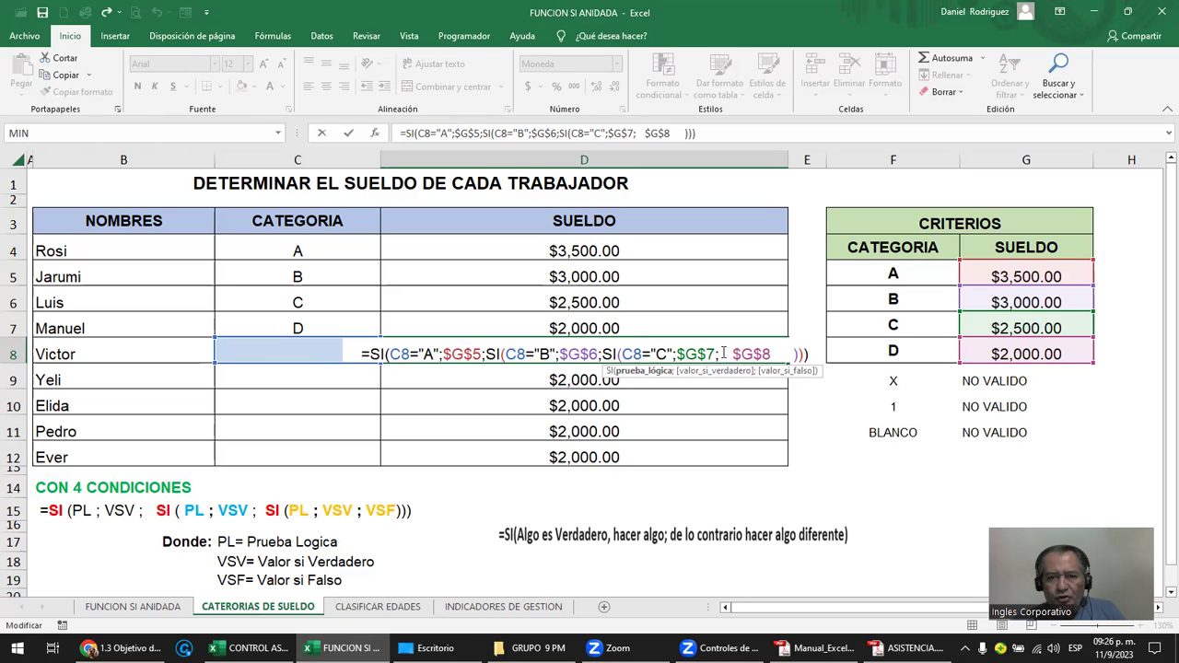
{"action": "left_click_drag", "start_coordinate": [733, 354], "coordinate": [776, 354]}
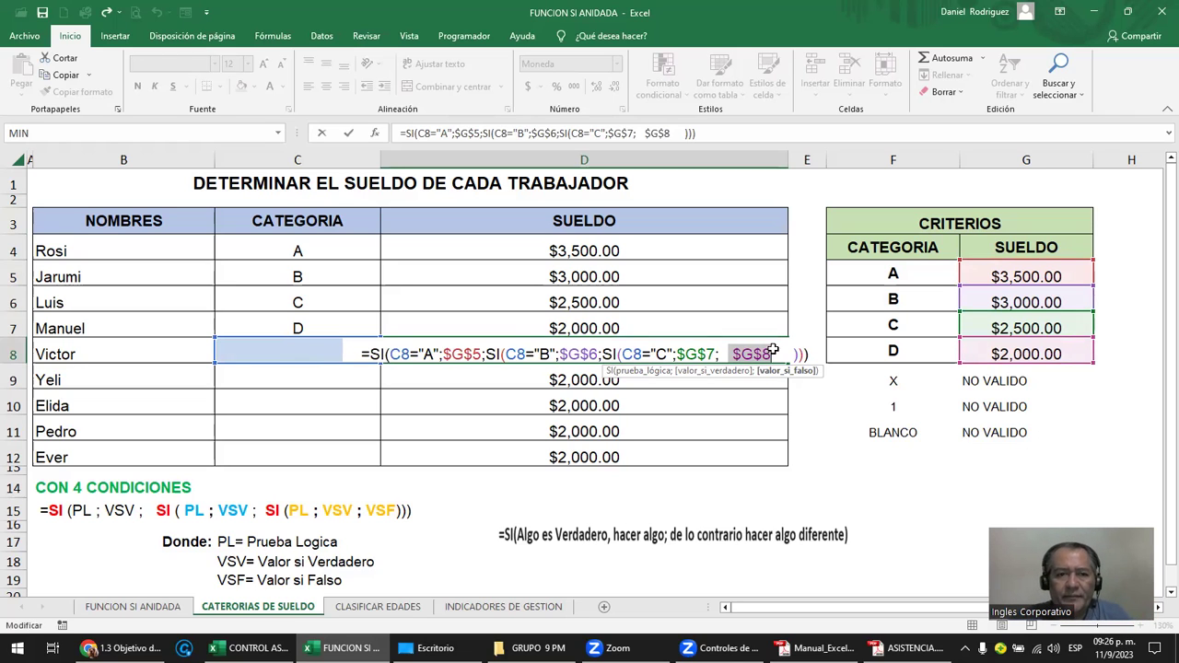
{"action": "key", "text": "ctrl+Return"}
Step: Enter X in C8 and 1 in C9 as category values
{"action": "left_click", "coordinate": [290, 354]}
{"action": "type", "text": "X"}
{"action": "key", "text": "Return"}
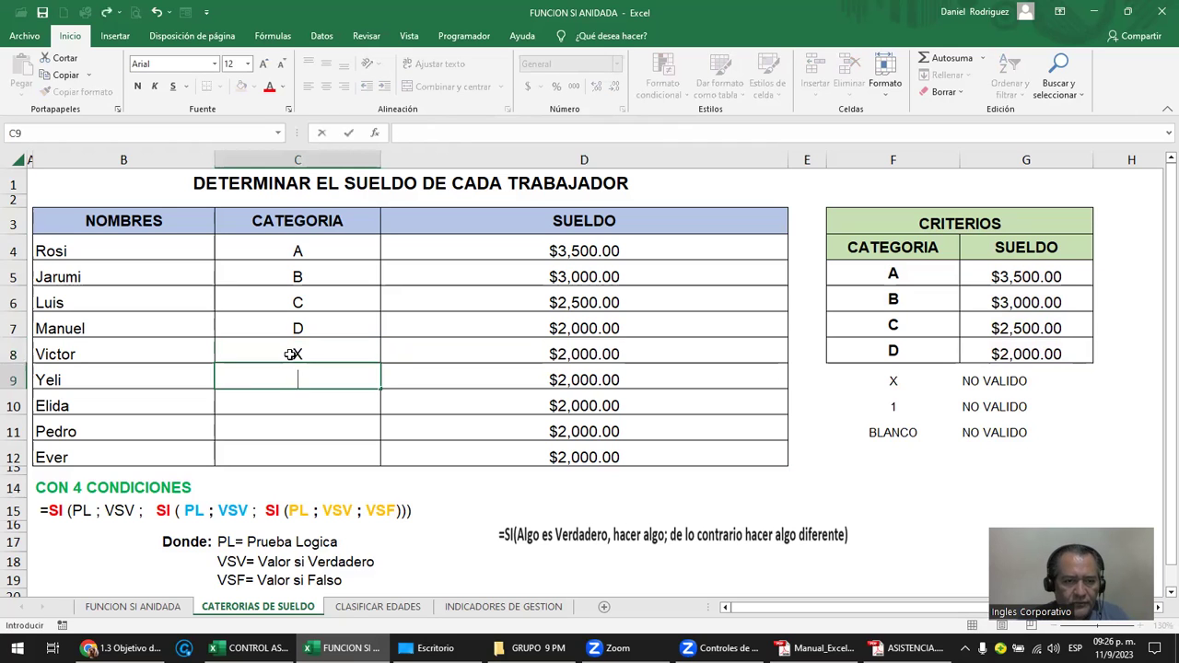
{"action": "type", "text": "1"}
{"action": "key", "text": "Return"}
{"action": "key", "text": "shift+Down"}
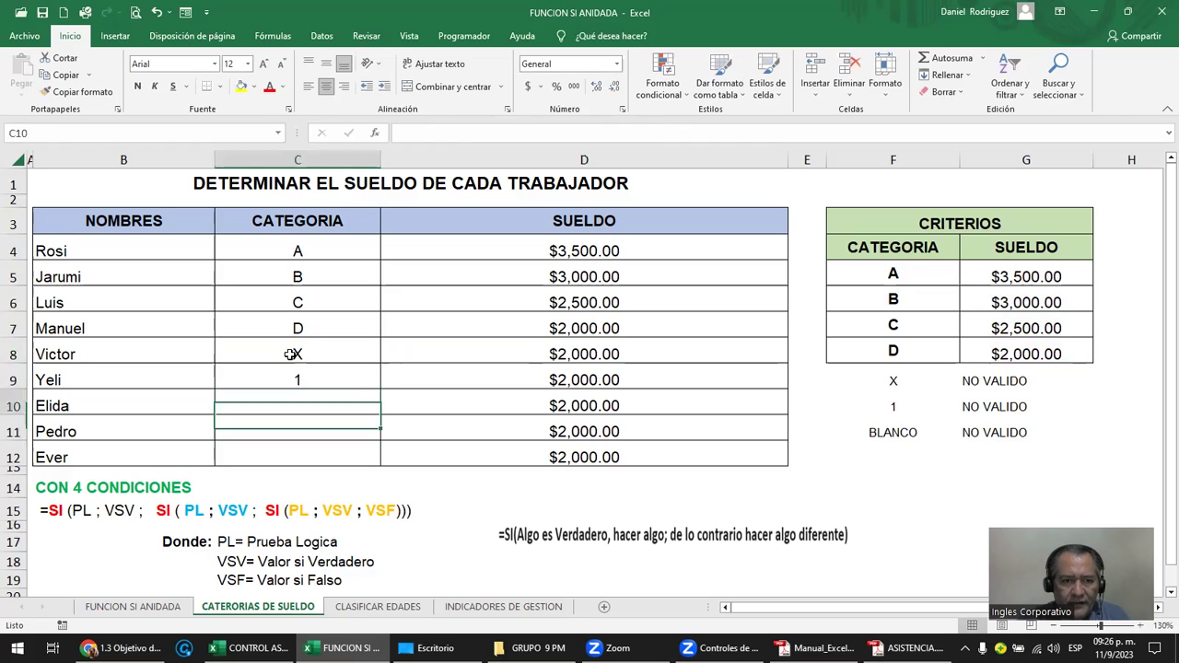
{"action": "key", "text": "shift+Down"}
{"action": "key", "text": "Return"}
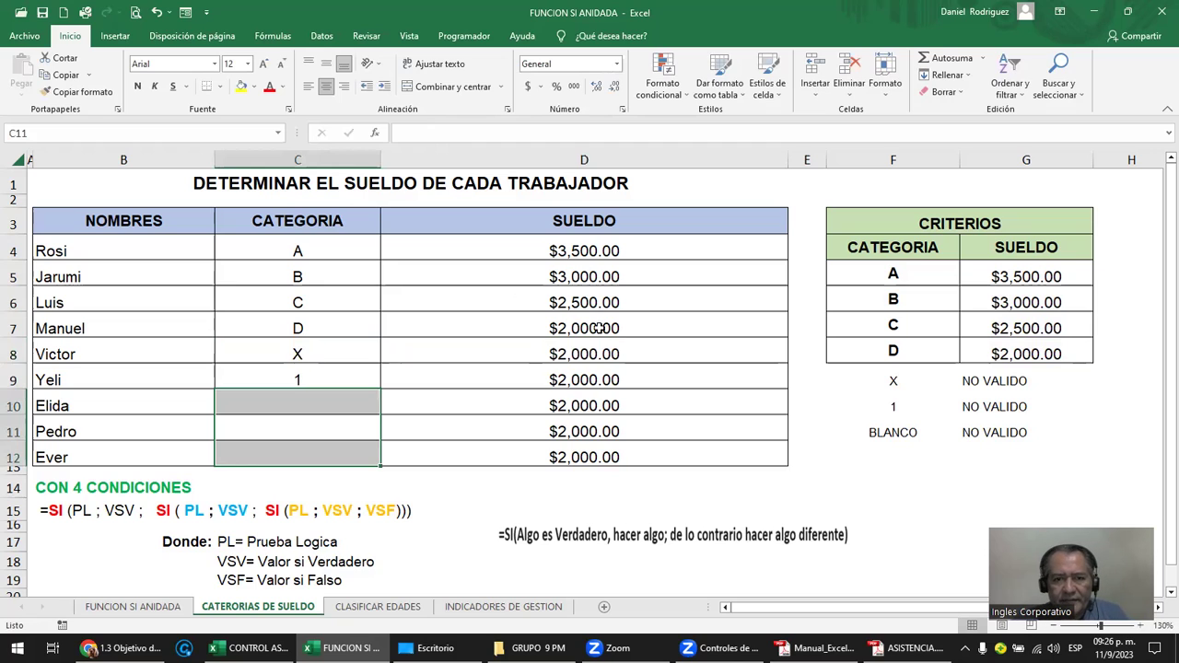
Step: Open row 7's salary formula and select its $G$8 fallback value
{"action": "left_click", "coordinate": [597, 376]}
{"action": "key", "text": "Up"}
{"action": "key", "text": "Up"}
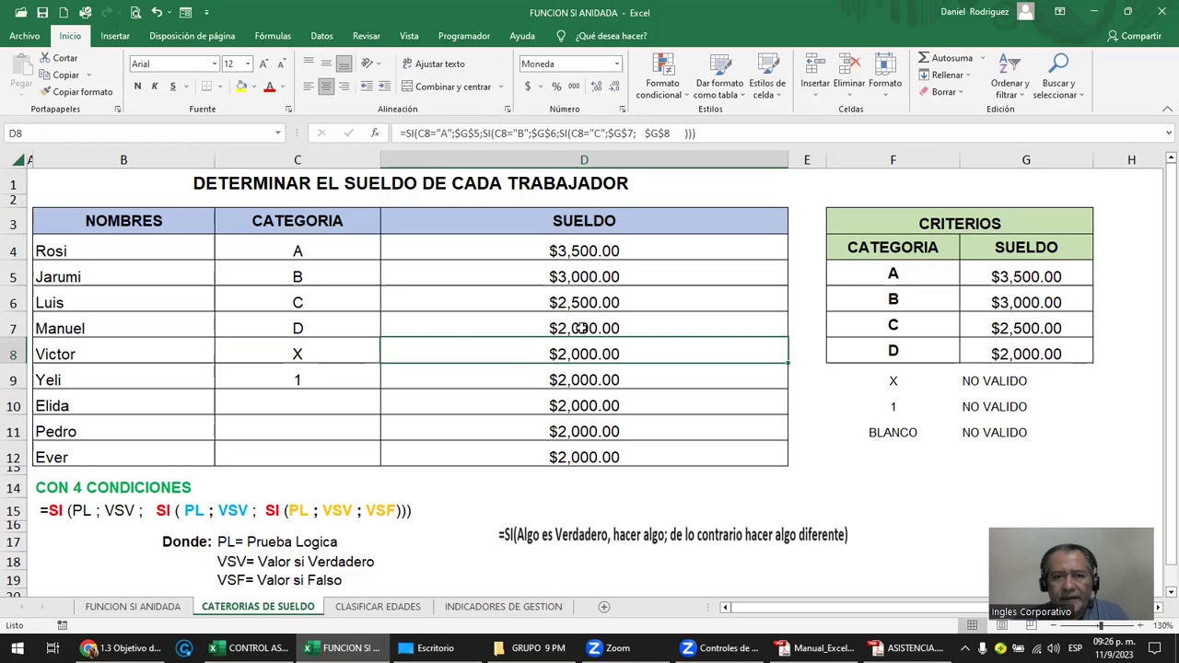
{"action": "double_click", "coordinate": [580, 328]}
{"action": "left_click_drag", "start_coordinate": [734, 329], "coordinate": [771, 329]}
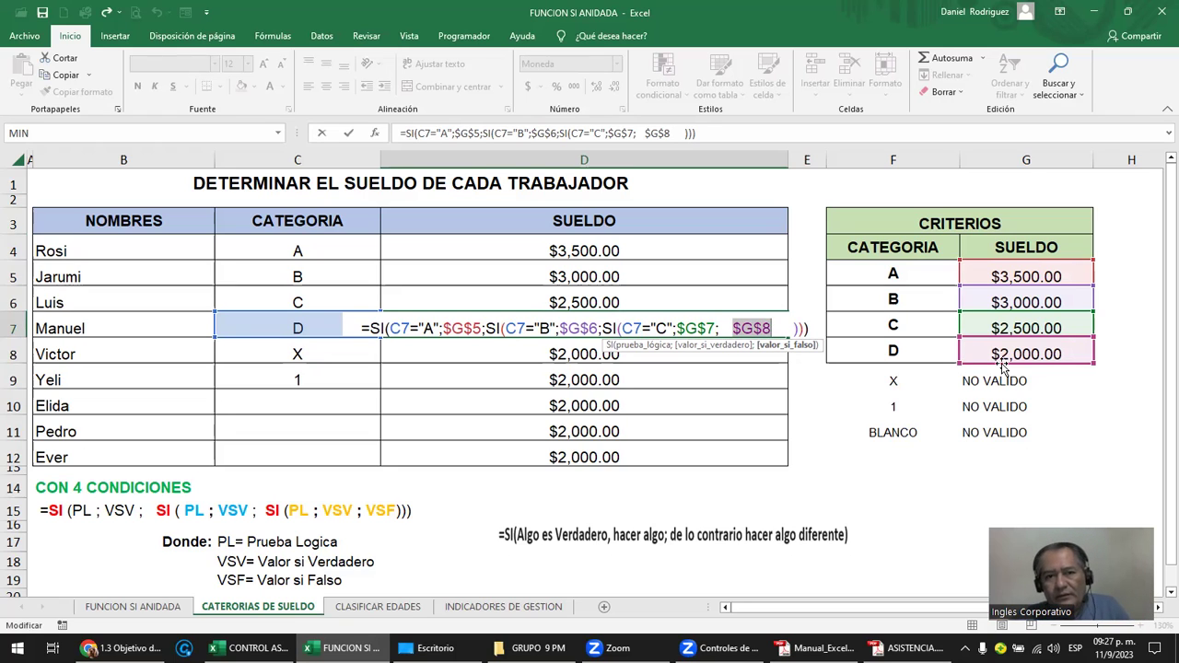
Step: Remove the $G$8 fallback from D4's salary formula
{"action": "key", "text": "Return"}
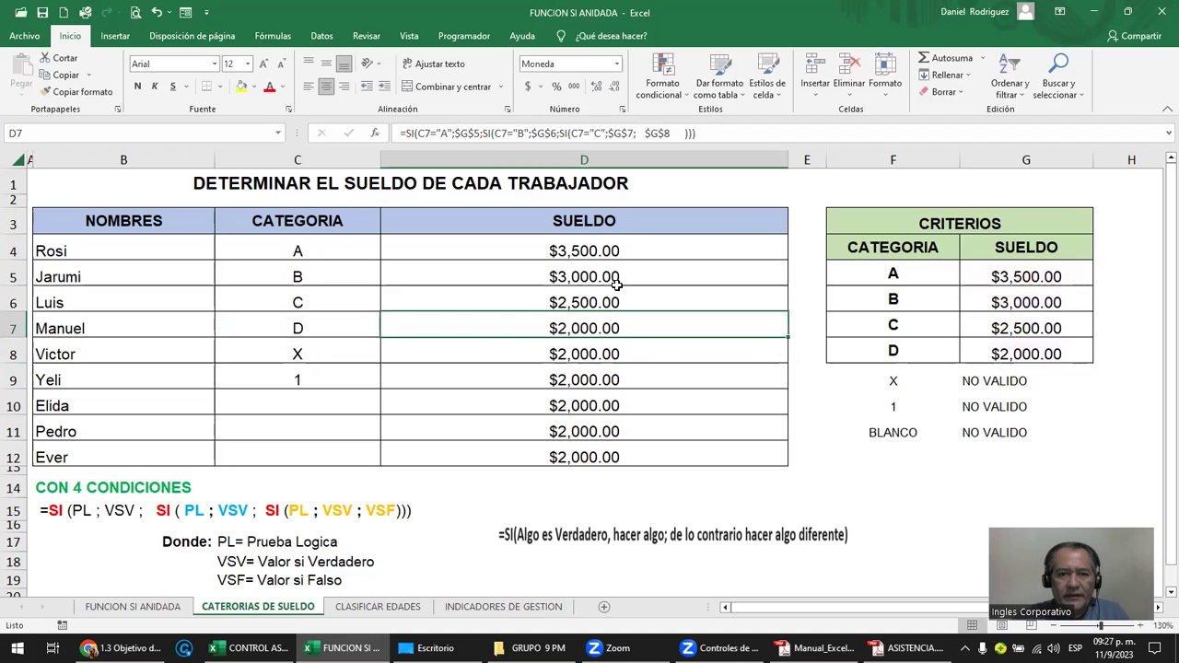
{"action": "double_click", "coordinate": [603, 246]}
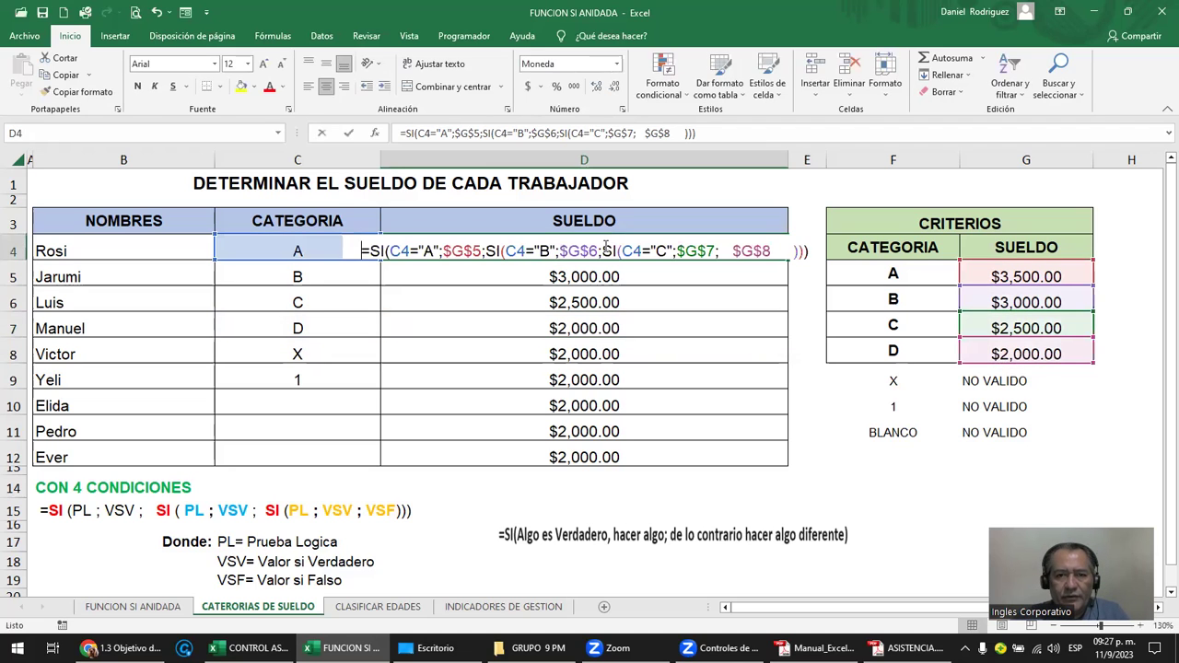
{"action": "left_click", "coordinate": [728, 251]}
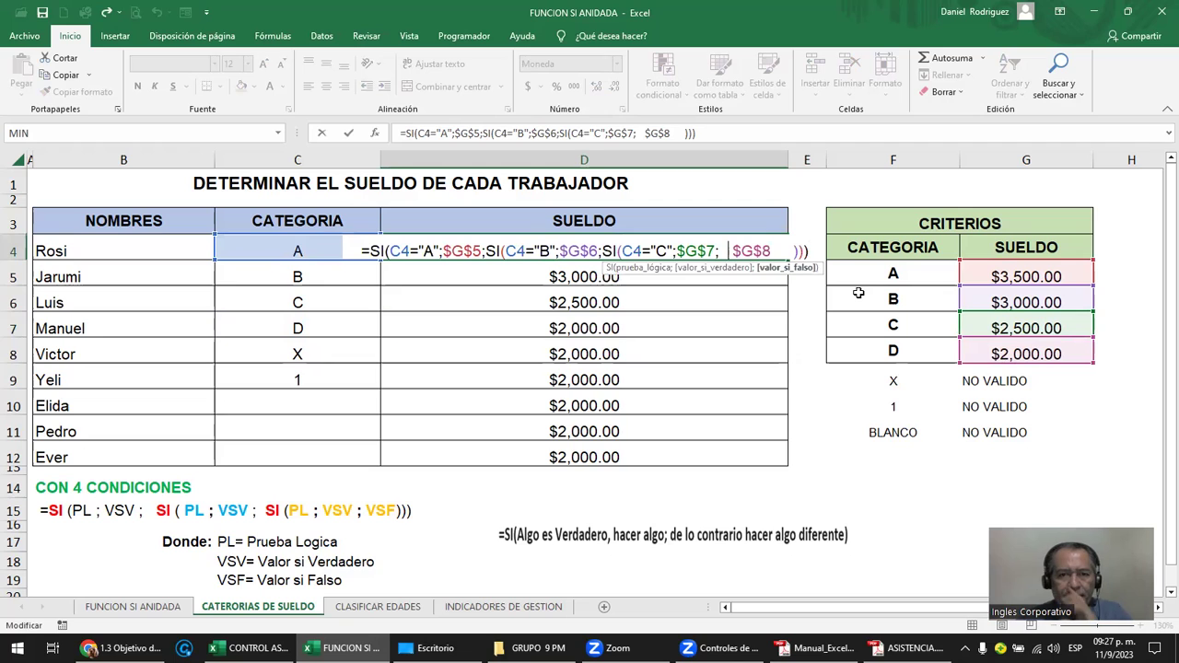
{"action": "key", "text": "Delete"}
{"action": "key", "text": "Delete"}
{"action": "key", "text": "Delete"}
{"action": "key", "text": "Delete"}
{"action": "key", "text": "Delete"}
{"action": "key", "text": "BackSpace"}
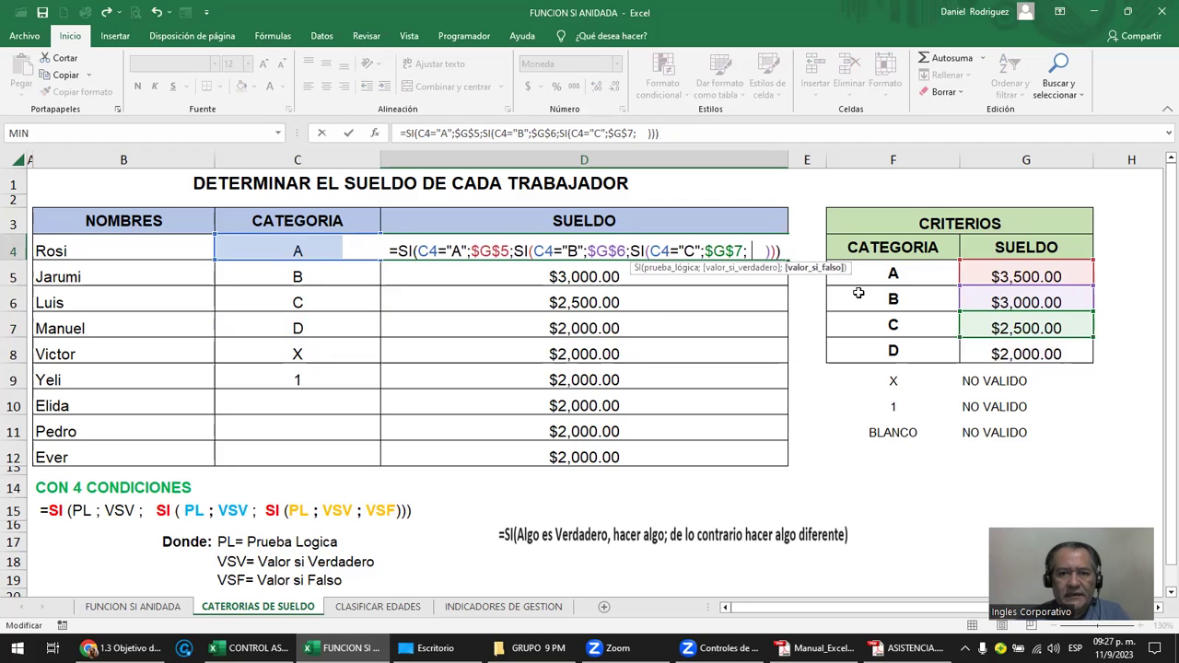
{"action": "key", "text": "Delete"}
{"action": "key", "text": "Delete"}
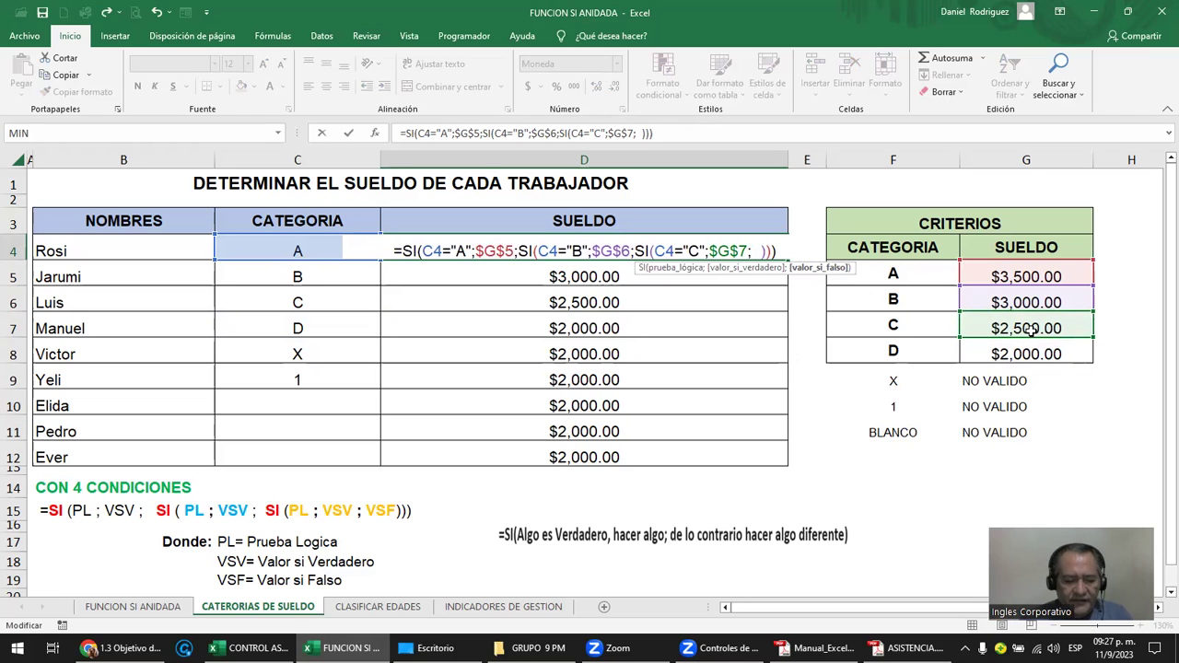
Step: Add a fourth condition SI(C4="D";$G$8; to the D4 formula
{"action": "type", "text": "SI"}
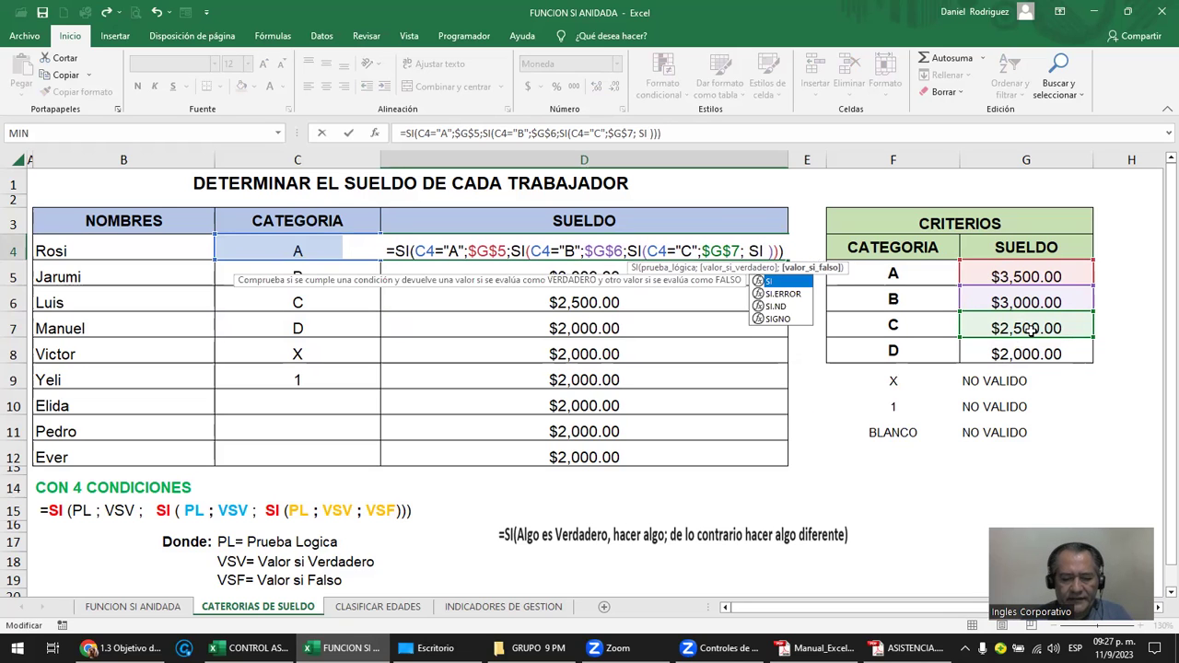
{"action": "type", "text": "("}
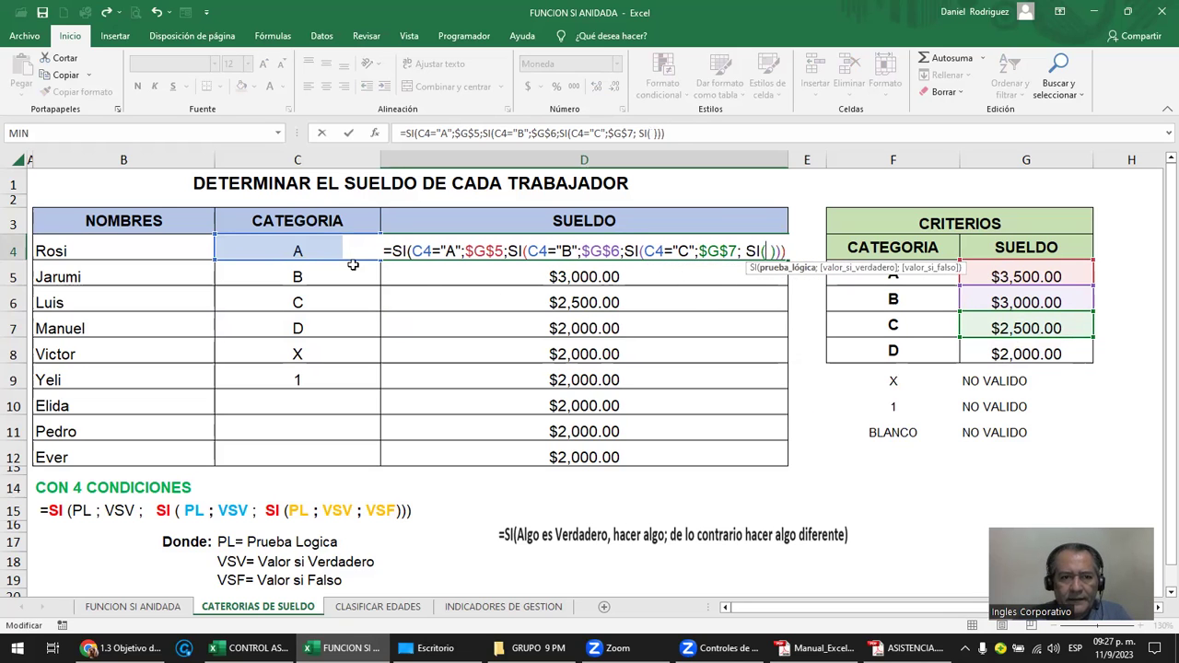
{"action": "left_click", "coordinate": [300, 250]}
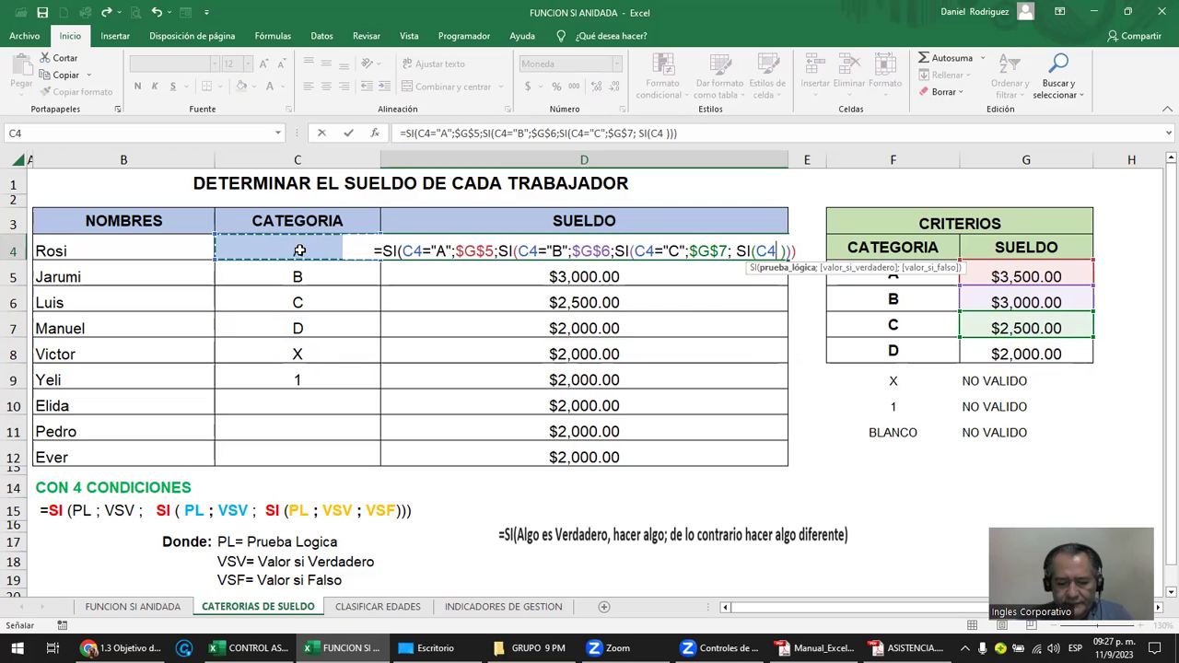
{"action": "type", "text": "="}
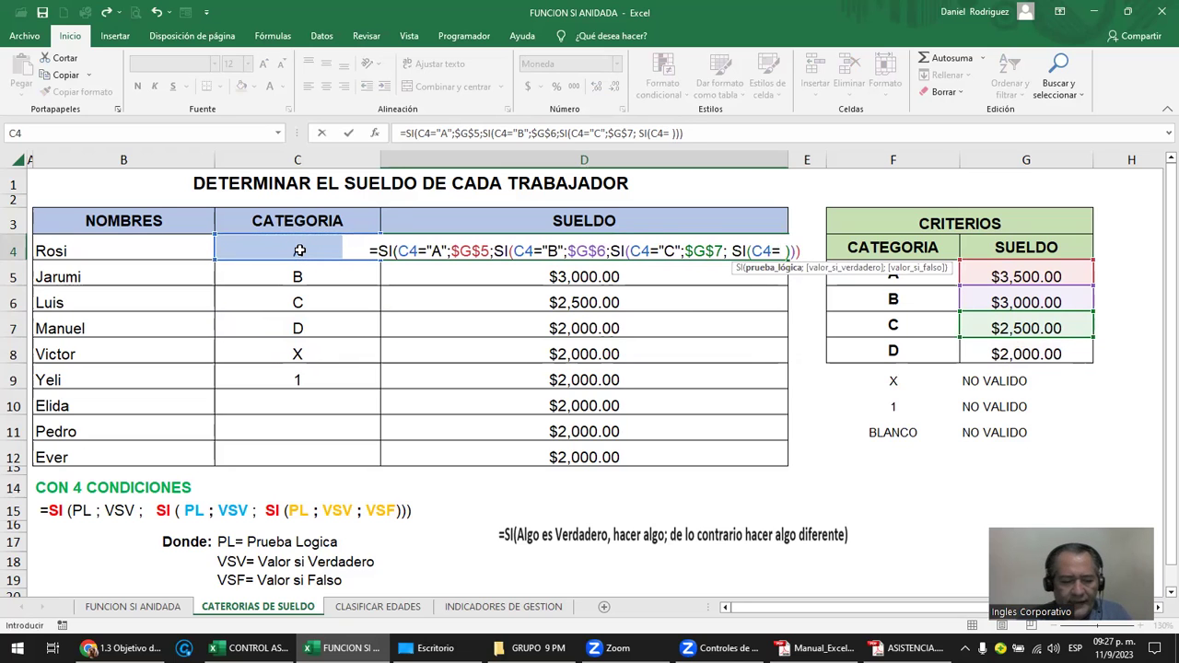
{"action": "type", "text": "\""}
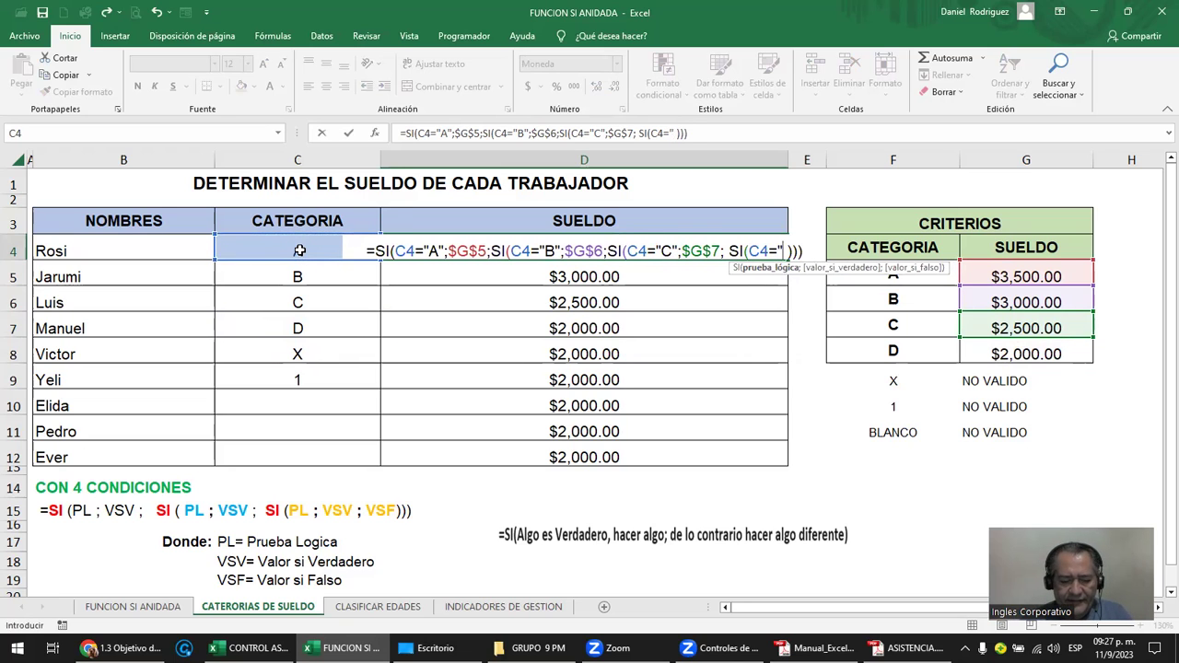
{"action": "type", "text": "D\""}
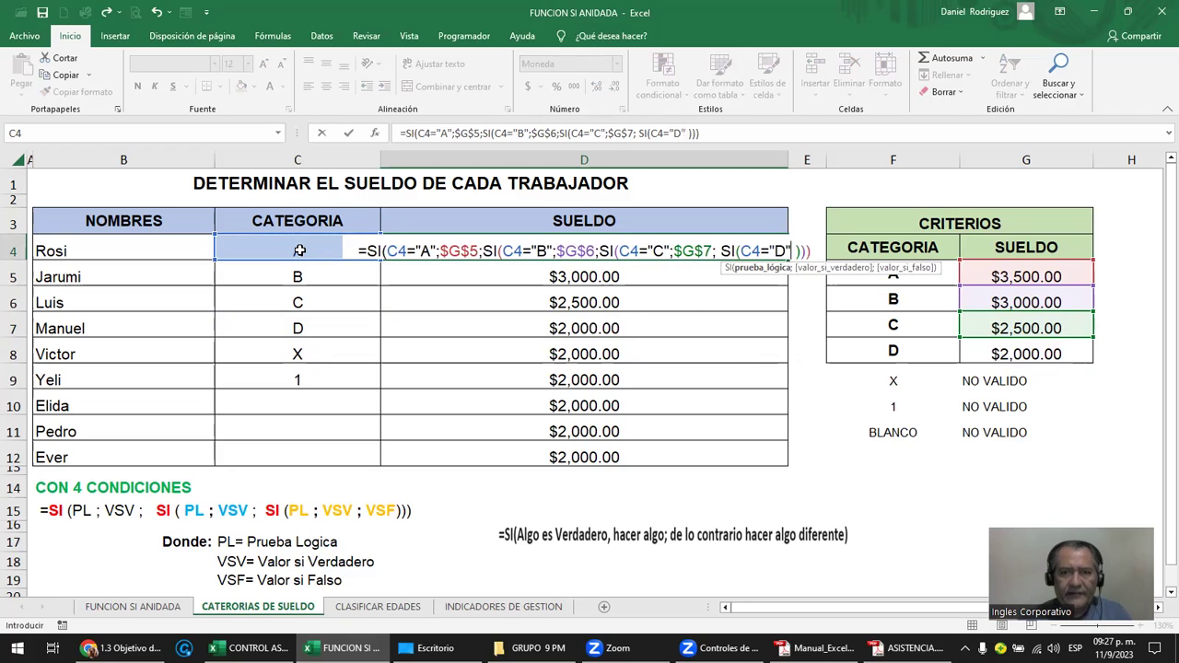
{"action": "type", "text": ";"}
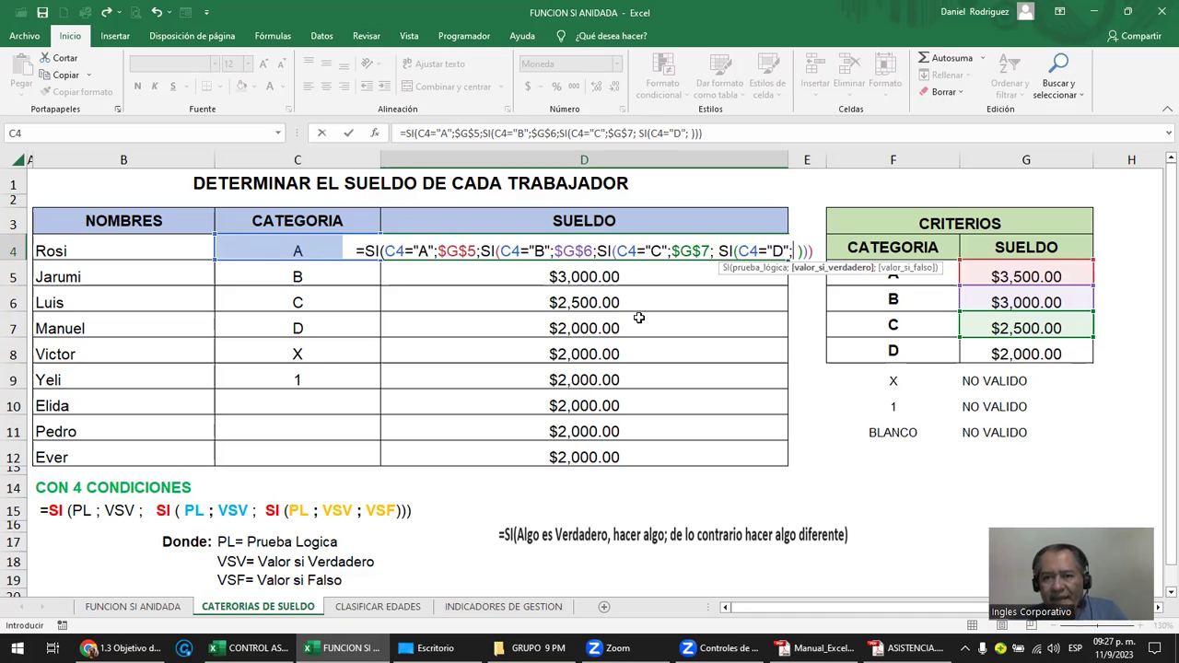
{"action": "left_click", "coordinate": [1020, 354]}
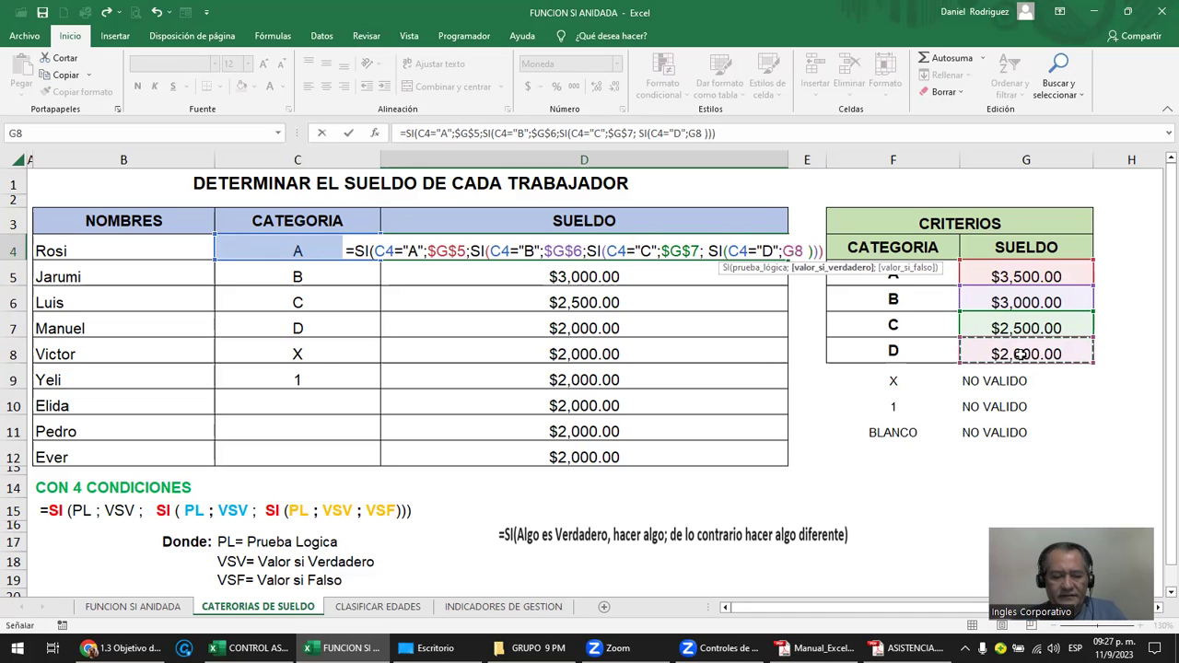
{"action": "key", "text": "F4"}
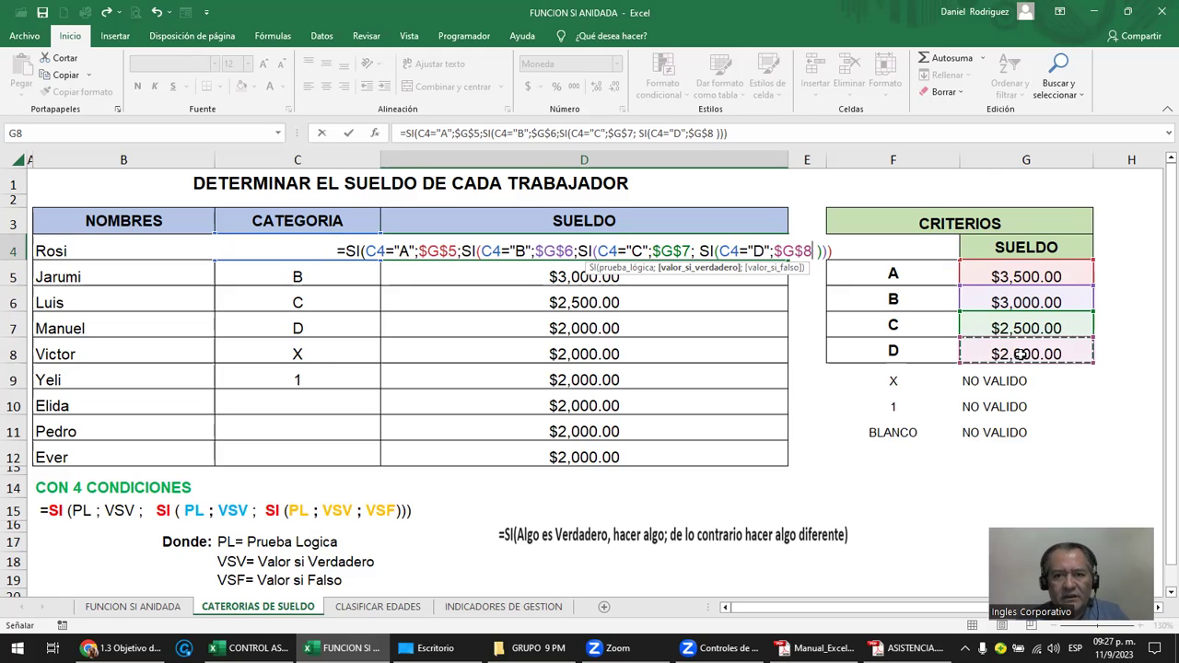
{"action": "type", "text": ";"}
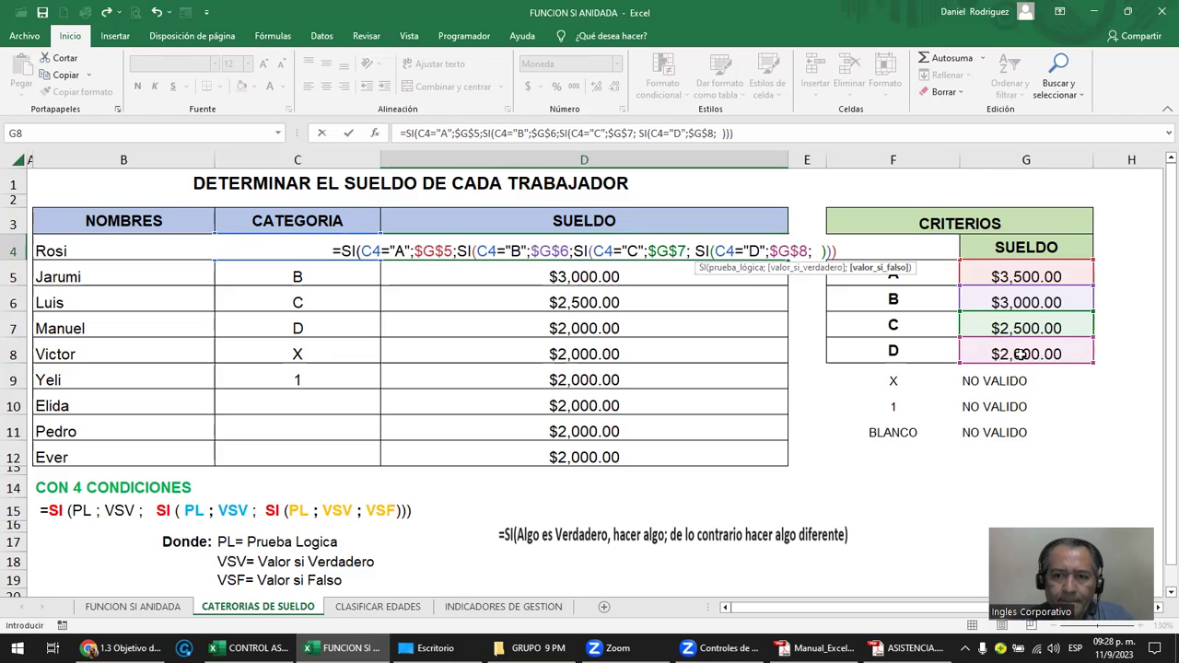
Step: End D4's formula with "NO VALIDO" as the final fallback, removing extra spaces before the closing parentheses
{"action": "key", "text": "Left"}
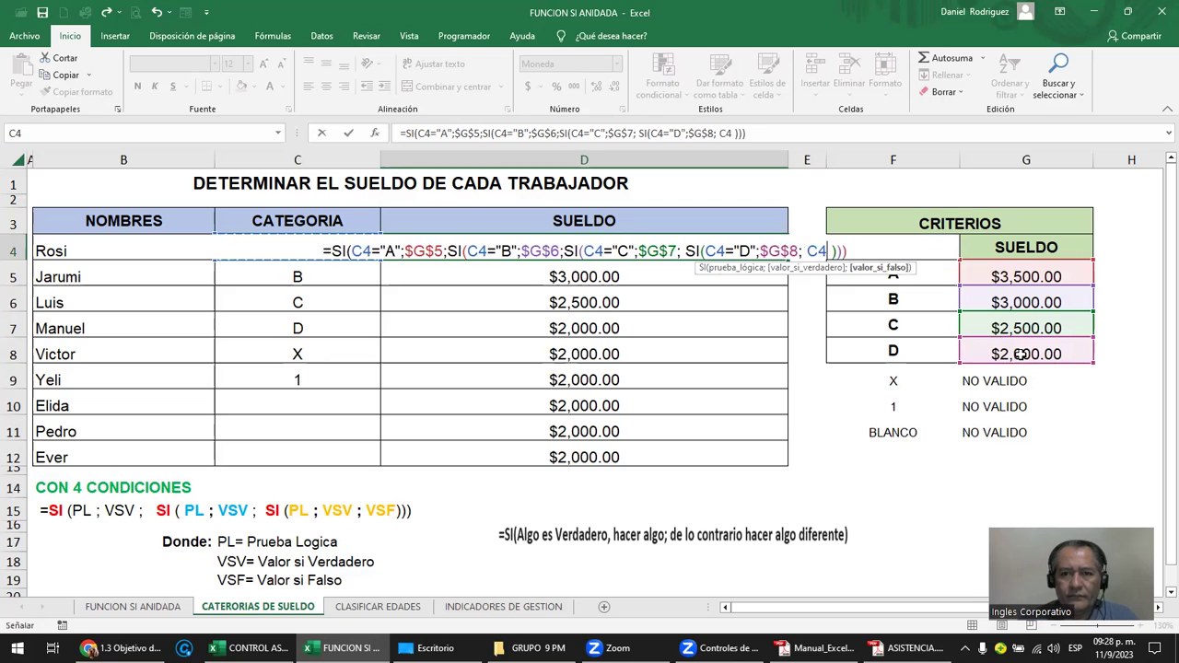
{"action": "key", "text": "BackSpace"}
{"action": "key", "text": "BackSpace"}
{"action": "key", "text": "BackSpace"}
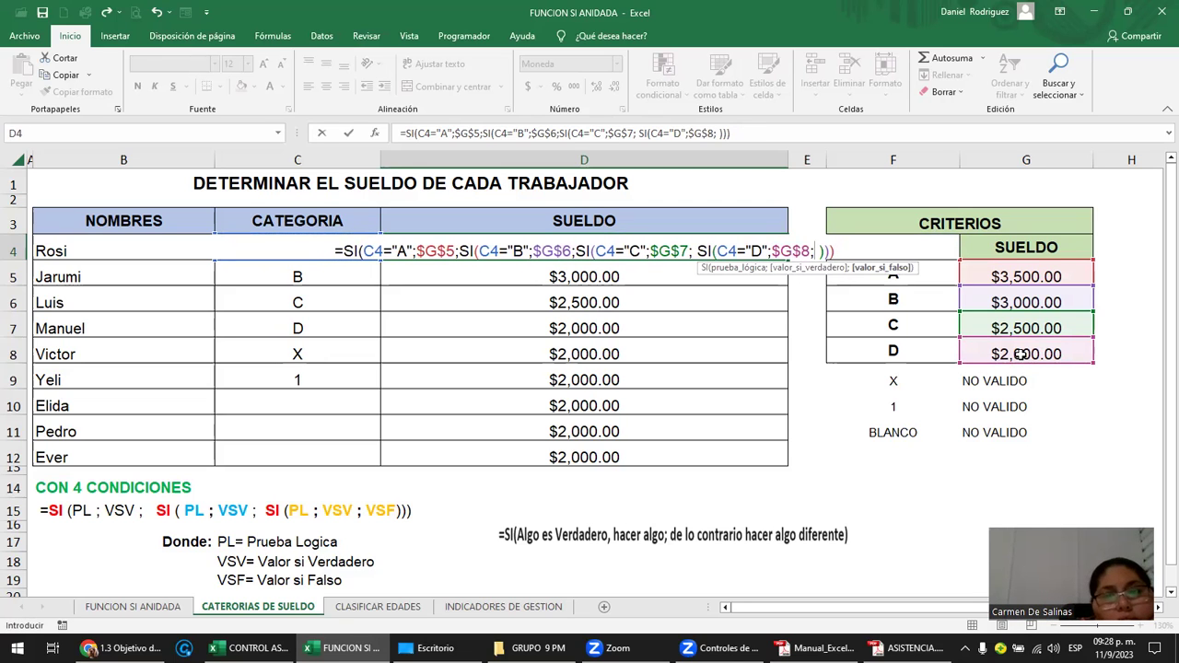
{"action": "type", "text": "\"ERROR"}
{"action": "key", "text": "BackSpace"}
{"action": "key", "text": "BackSpace"}
{"action": "key", "text": "BackSpace"}
{"action": "key", "text": "BackSpace"}
{"action": "key", "text": "BackSpace"}
{"action": "type", "text": "NO VALIDO\""}
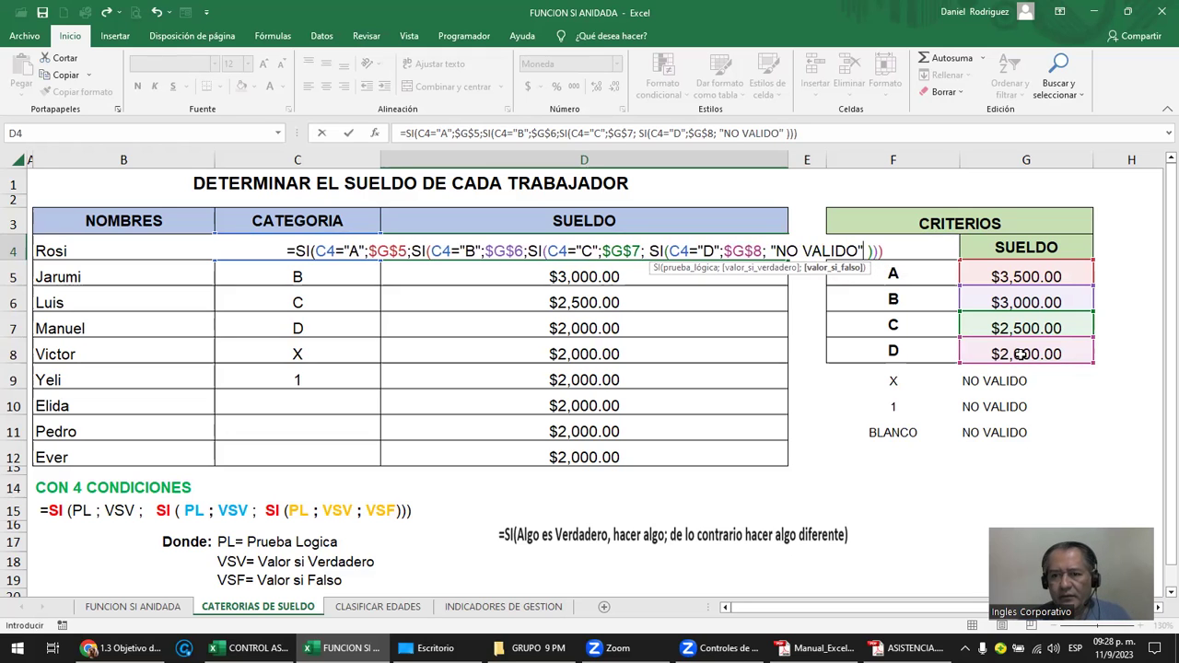
{"action": "key", "text": "BackSpace"}
{"action": "key", "text": "BackSpace"}
{"action": "key", "text": "BackSpace"}
{"action": "key", "text": "BackSpace"}
{"action": "key", "text": "BackSpace"}
{"action": "key", "text": "BackSpace"}
{"action": "key", "text": "BackSpace"}
{"action": "key", "text": "BackSpace"}
{"action": "key", "text": "BackSpace"}
{"action": "key", "text": "BackSpace"}
{"action": "key", "text": "BackSpace"}
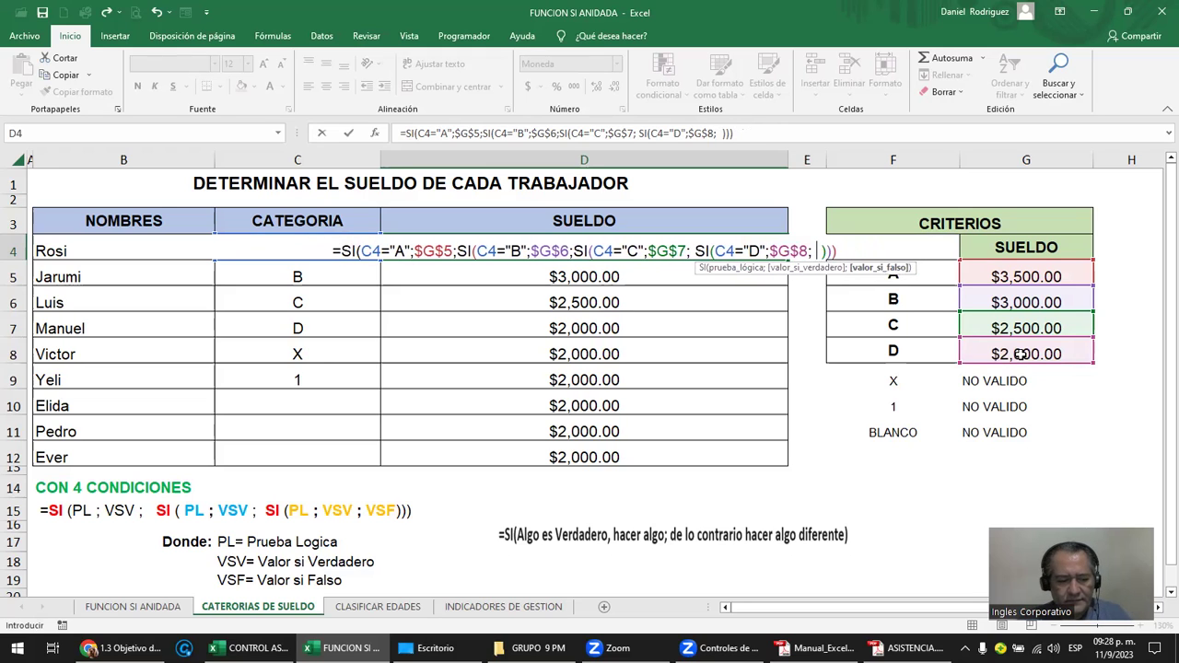
{"action": "type", "text": "!\" \""}
{"action": "key", "text": "BackSpace"}
{"action": "key", "text": "BackSpace"}
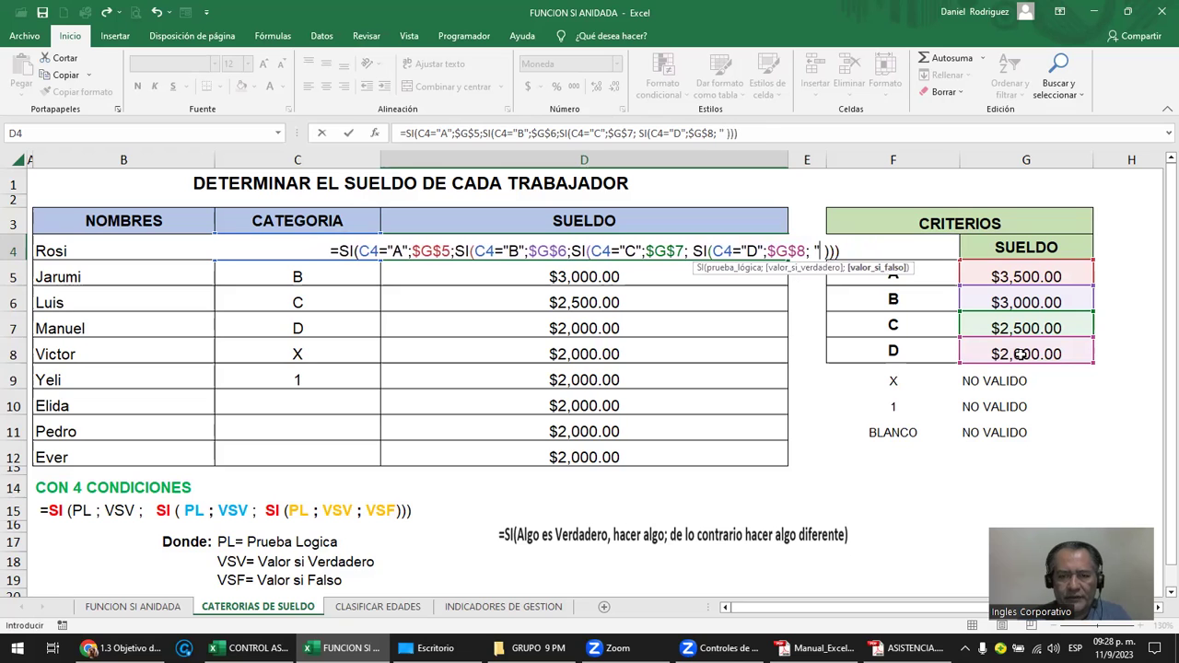
{"action": "type", "text": "NO VALIDO\""}
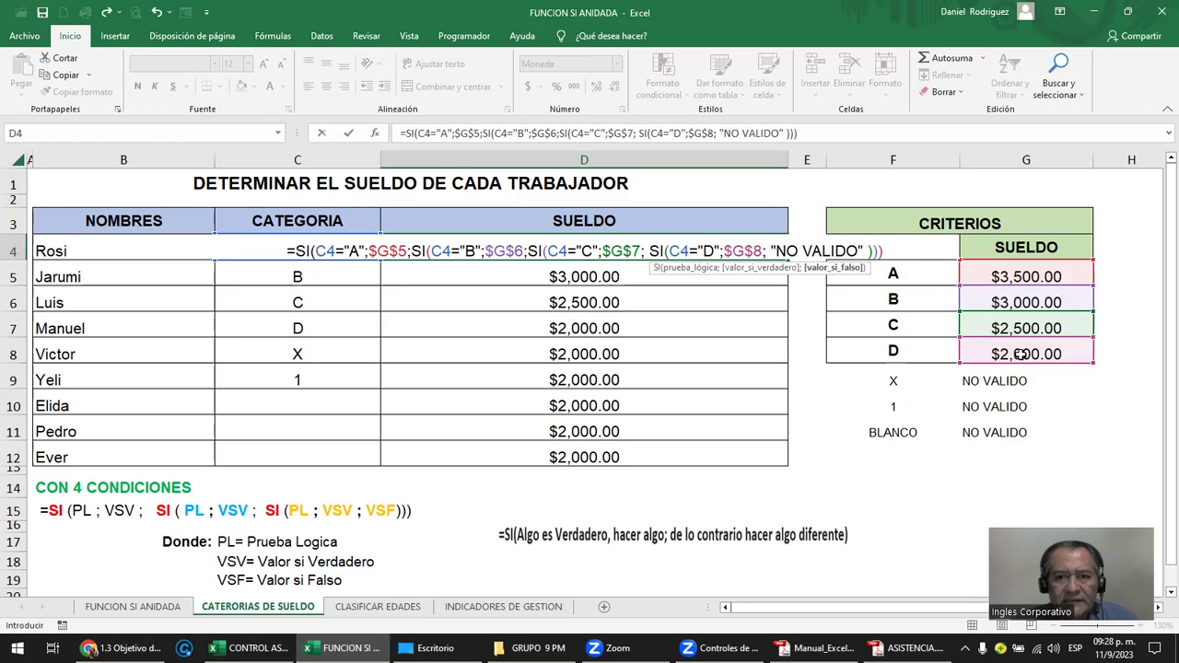
{"action": "key", "text": "BackSpace"}
{"action": "type", "text": ")"}
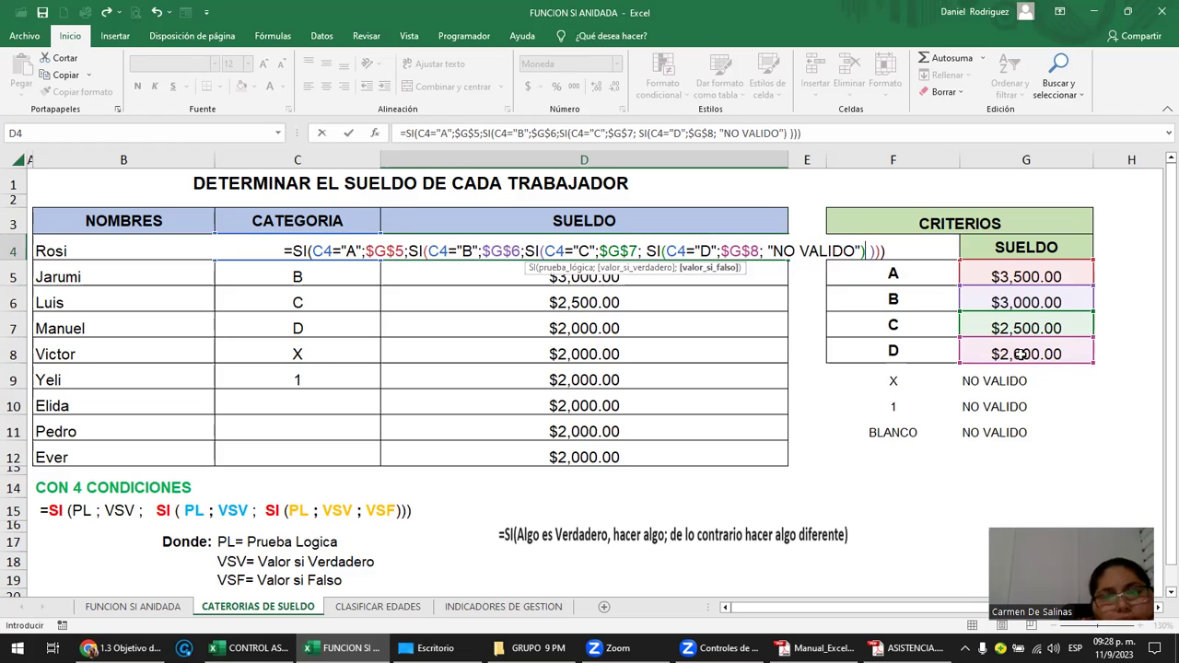
{"action": "key", "text": "Right"}
{"action": "key", "text": "Right"}
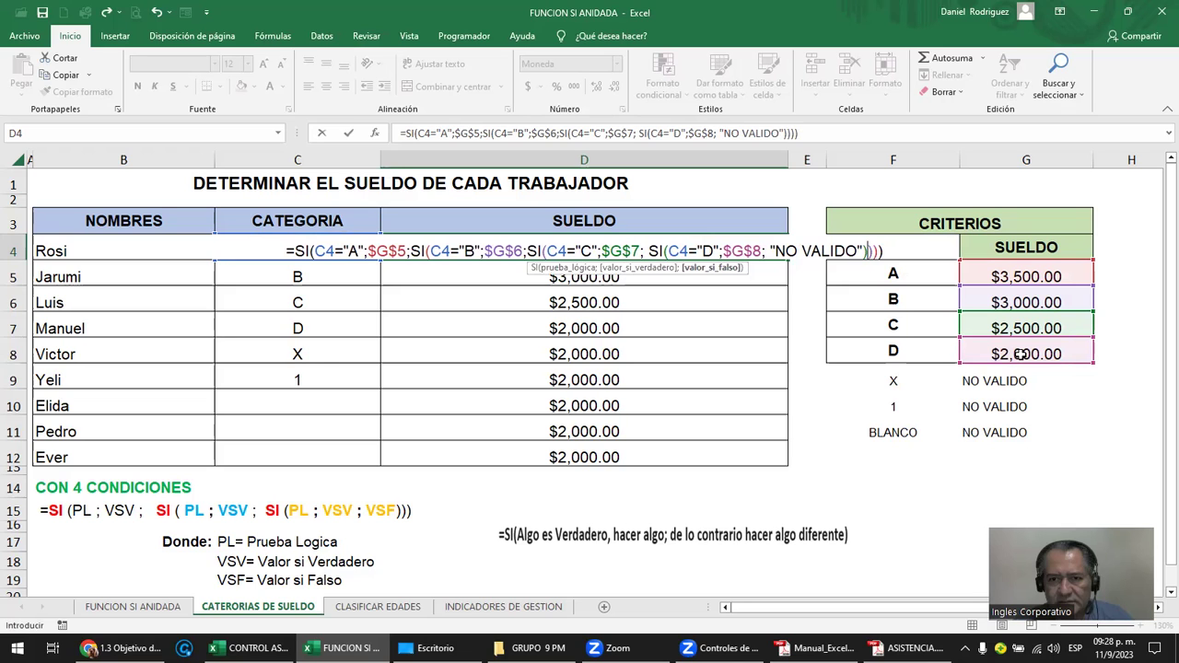
{"action": "key", "text": "Return"}
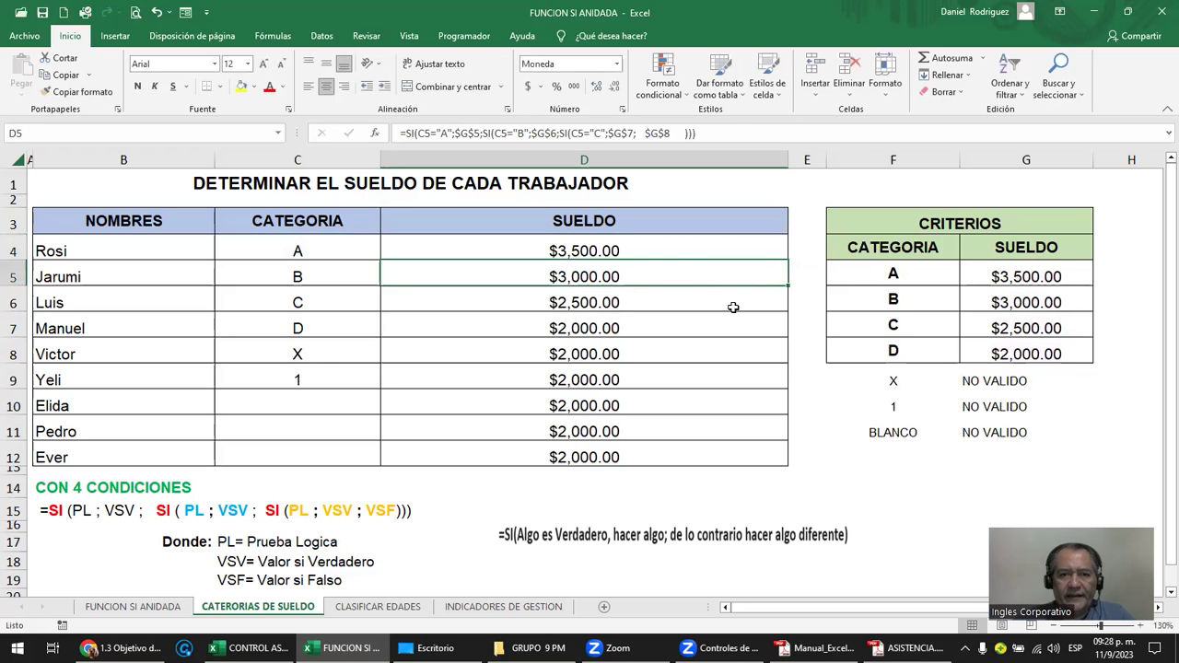
Step: Make C8:D12's text red and fill D4's salary formula down to row 12
{"action": "left_click", "coordinate": [668, 254]}
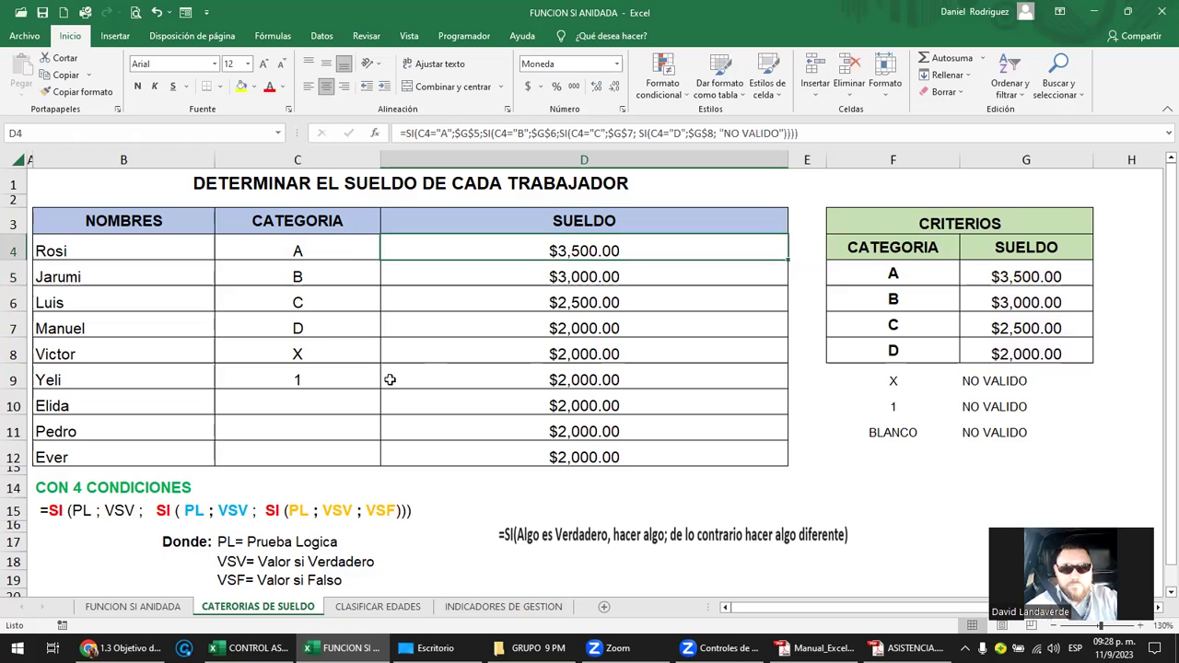
{"action": "mouse_move", "coordinate": [304, 353]}
{"action": "left_mouse_down"}
{"action": "mouse_move", "coordinate": [501, 355]}
{"action": "mouse_move", "coordinate": [586, 456]}
{"action": "left_mouse_up"}
{"action": "left_click", "coordinate": [273, 89]}
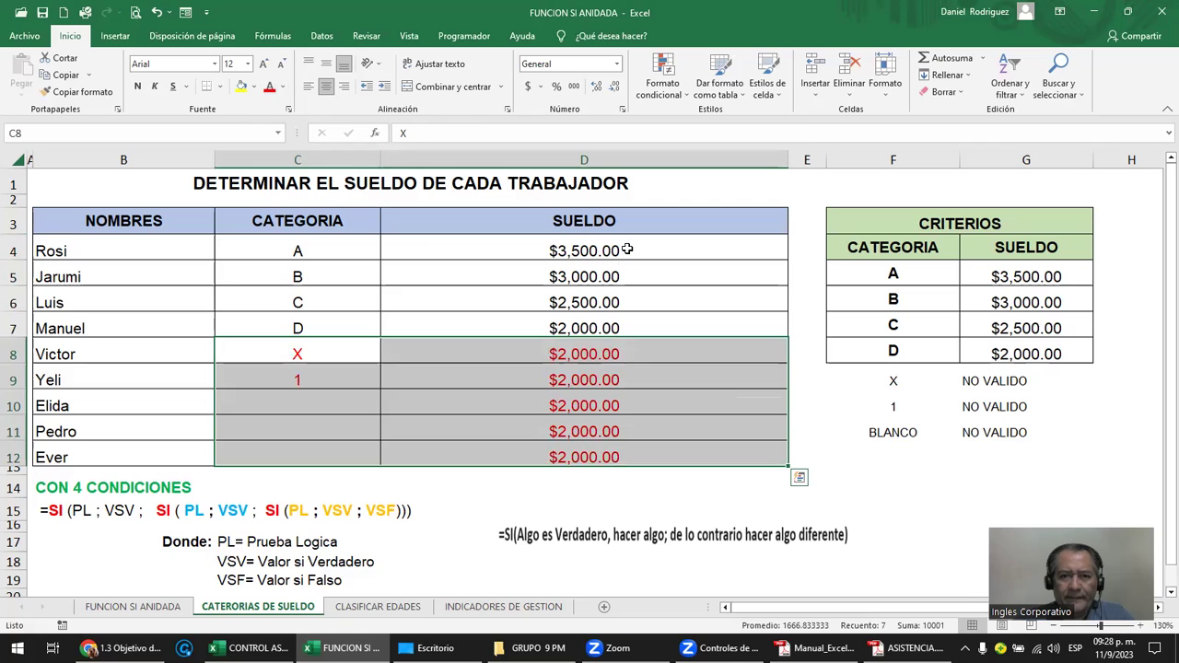
{"action": "left_click", "coordinate": [627, 249]}
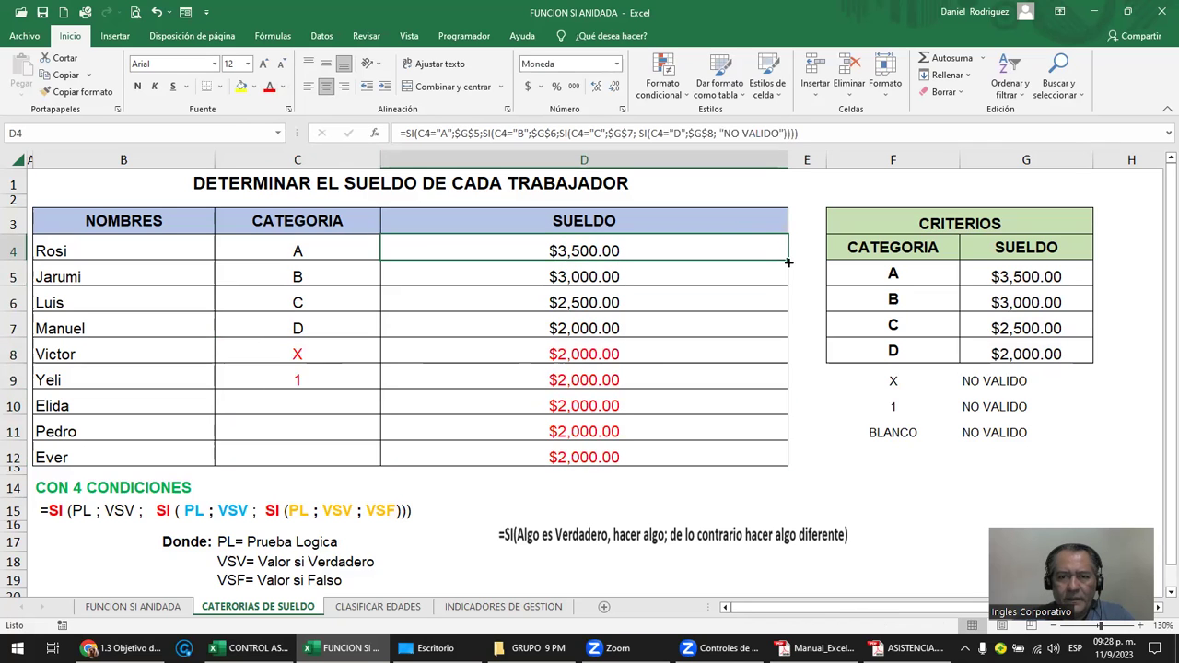
{"action": "double_click", "coordinate": [787, 262]}
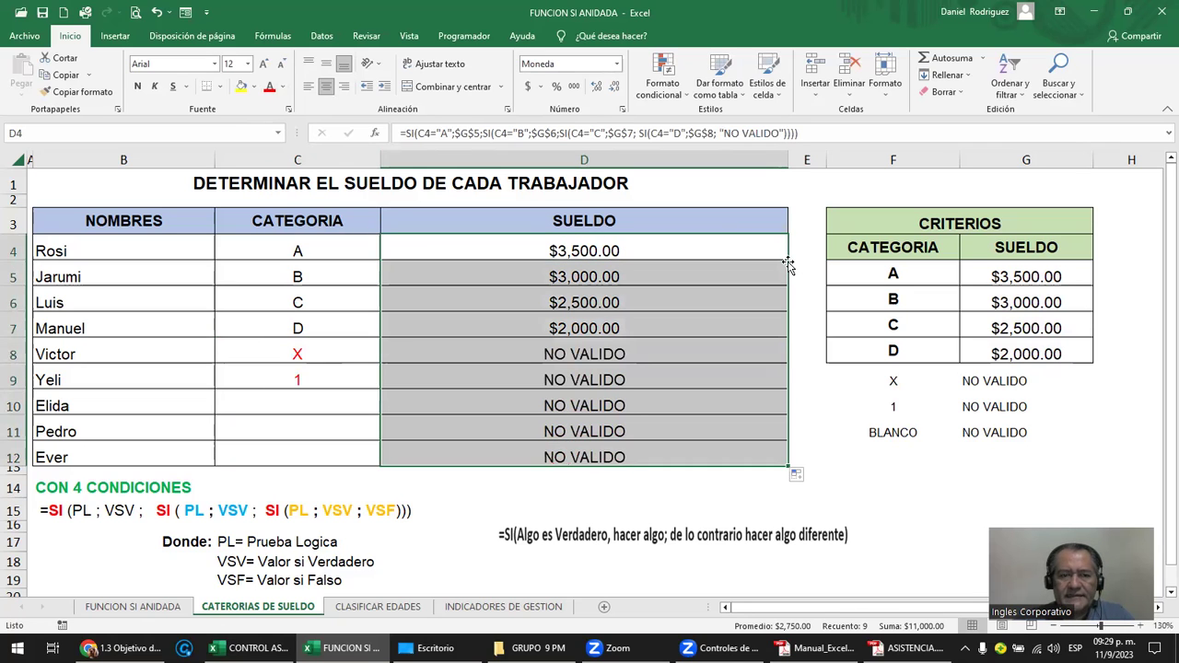
Step: Check rows 8–12's categories X, 1 and blanks against their NO VALIDO results
{"action": "left_click", "coordinate": [298, 356]}
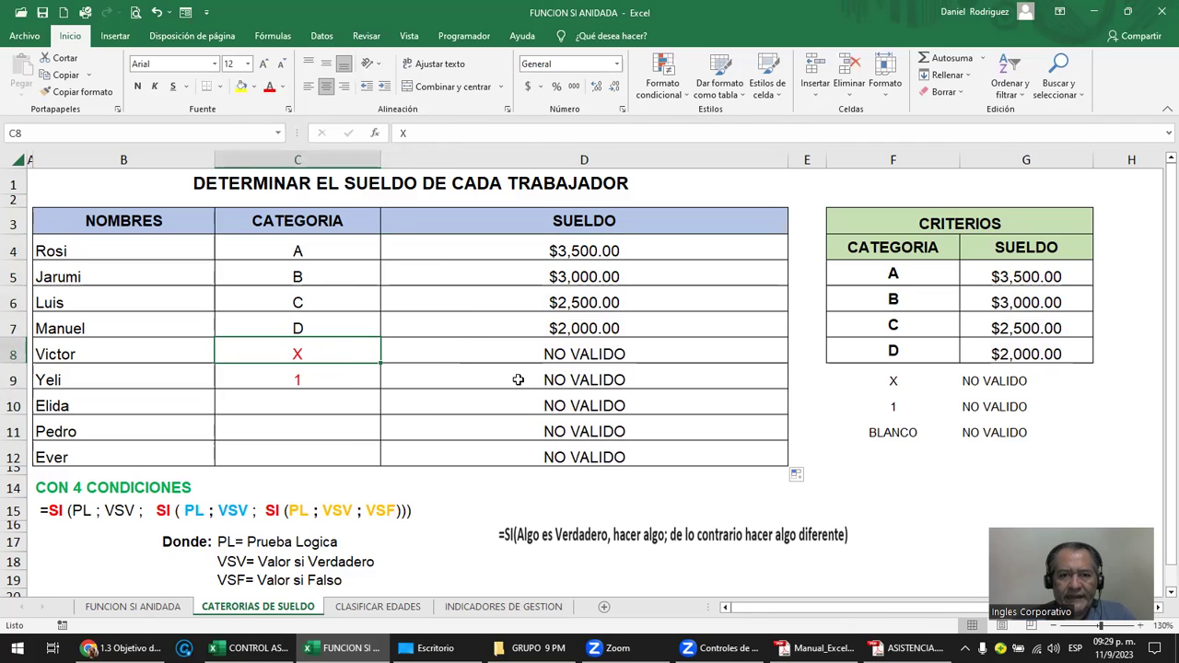
{"action": "left_click", "coordinate": [563, 357]}
{"action": "left_click", "coordinate": [294, 377]}
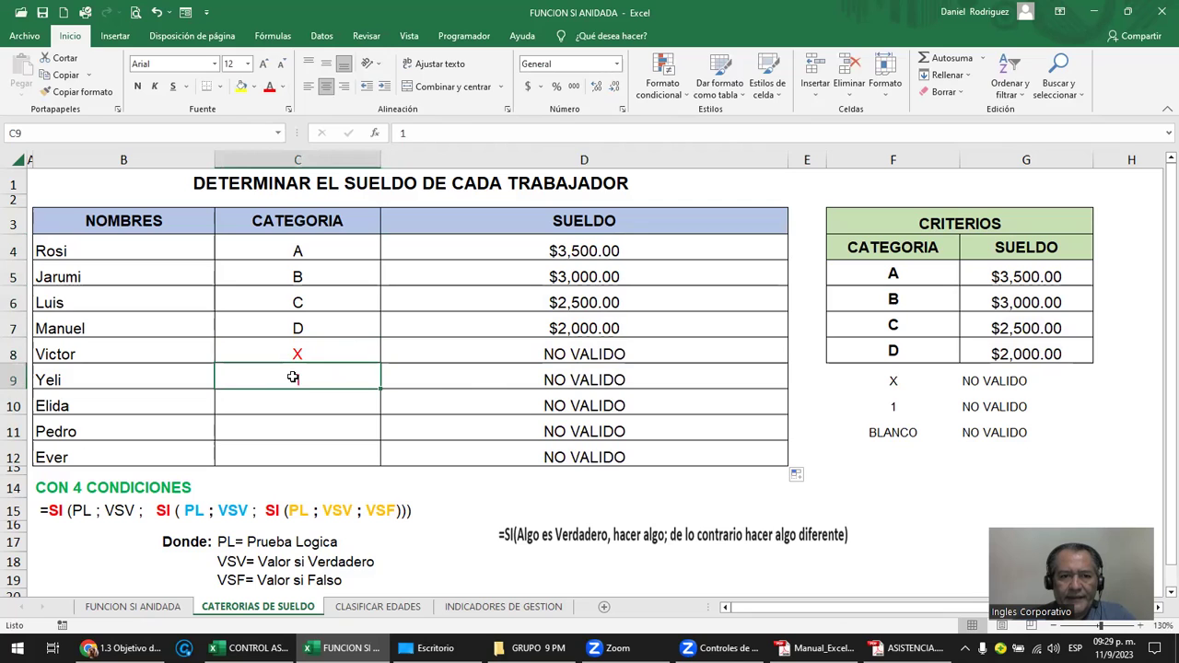
{"action": "left_click", "coordinate": [502, 379]}
{"action": "left_click", "coordinate": [302, 409]}
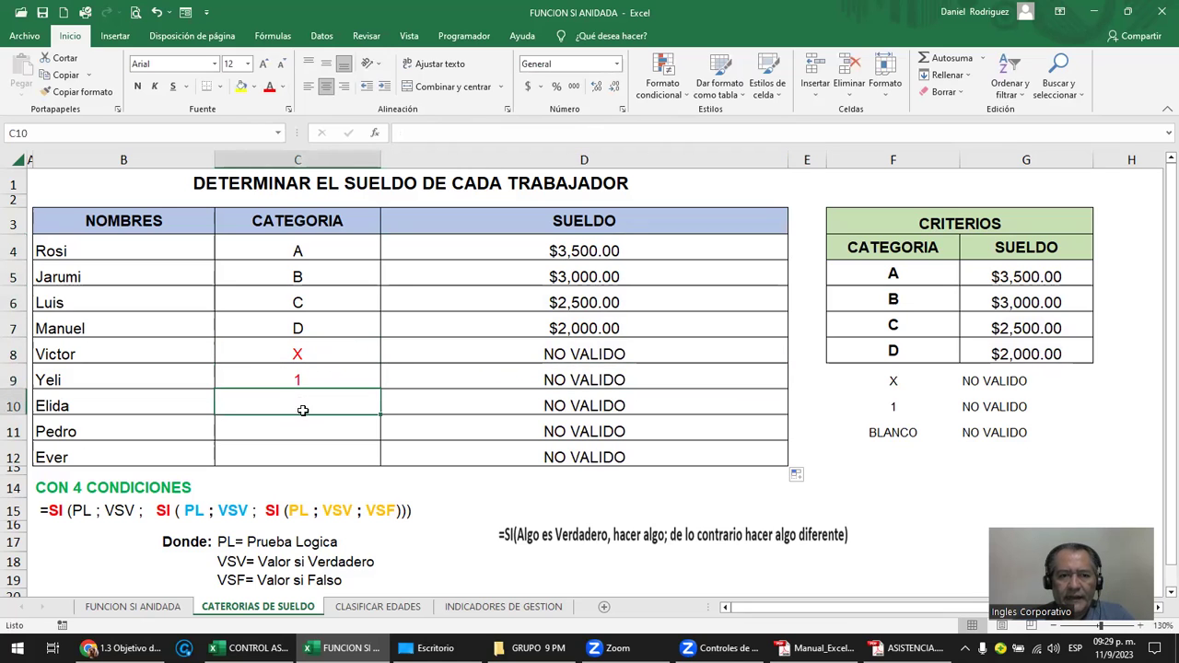
{"action": "key", "text": "F2"}
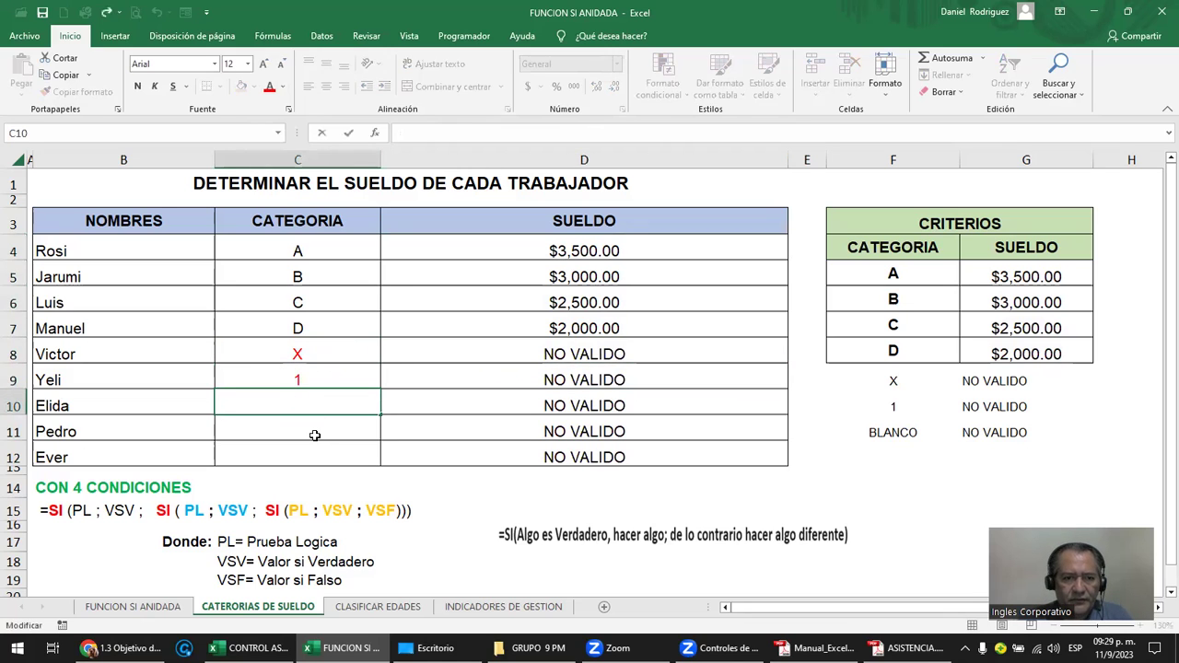
{"action": "key", "text": "Return"}
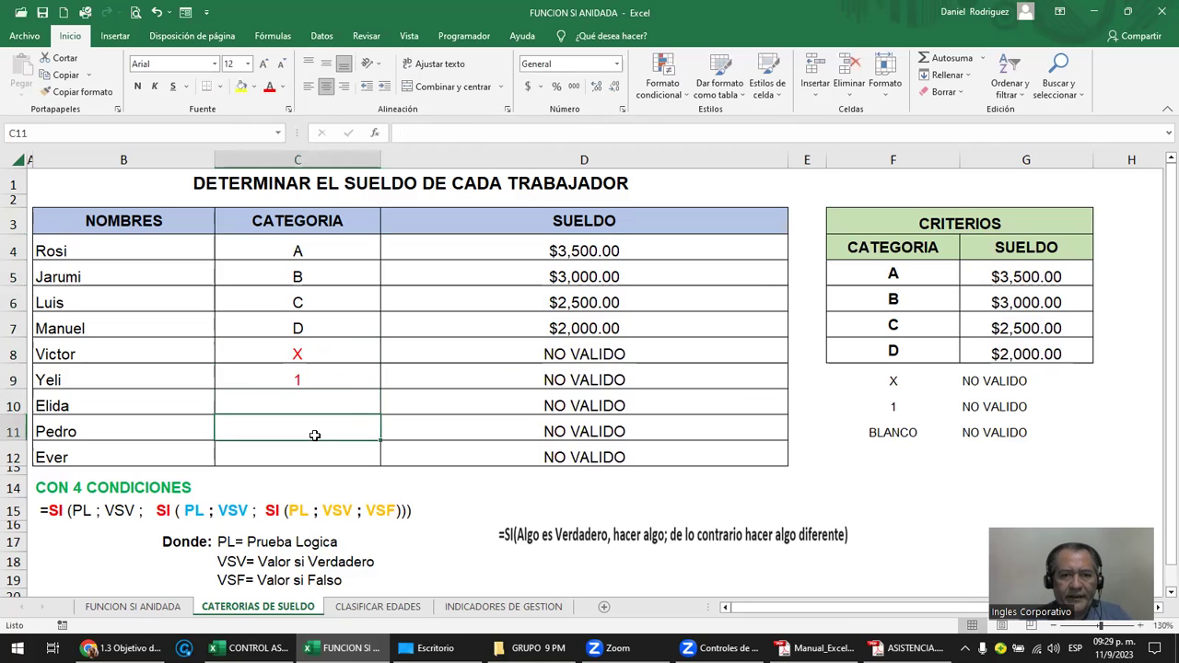
{"action": "left_click_drag", "start_coordinate": [298, 429], "coordinate": [469, 458]}
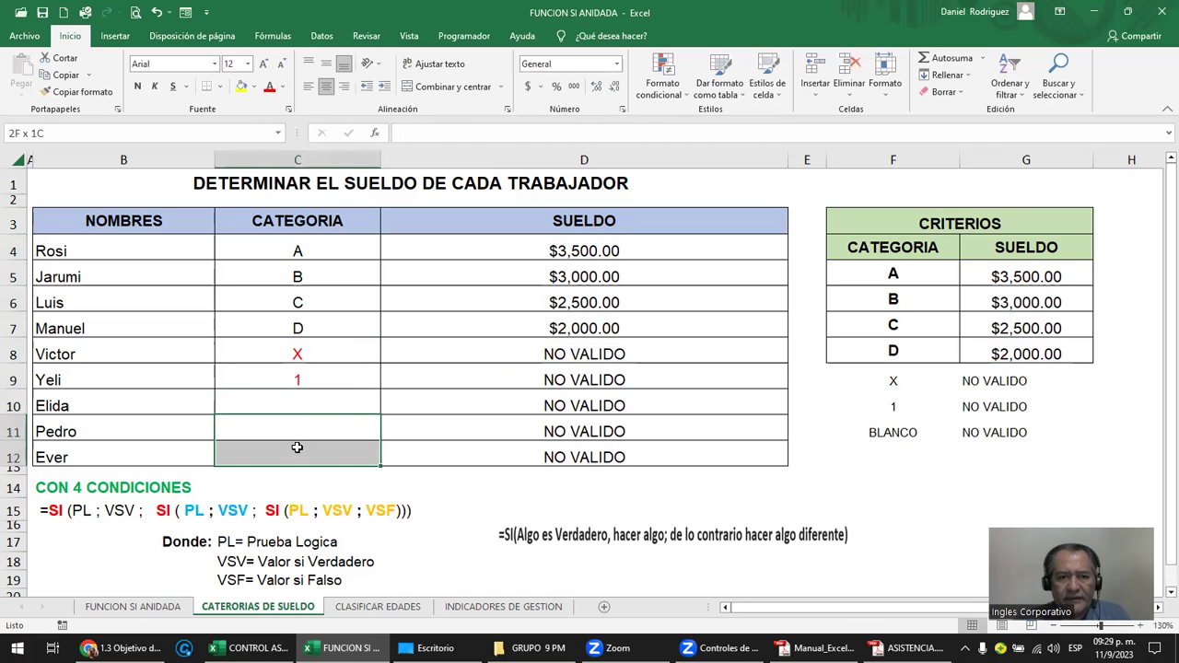
{"action": "left_click", "coordinate": [338, 435]}
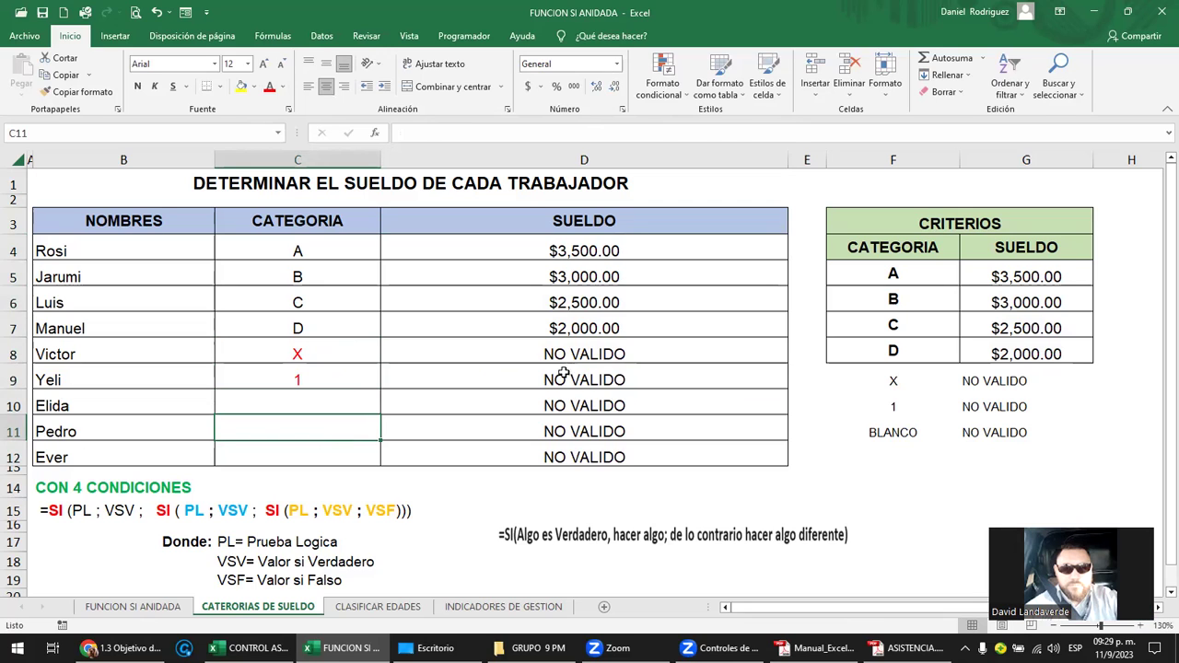
Step: Clear the invalid categories X and 1 from column C
{"action": "left_click_drag", "start_coordinate": [586, 357], "coordinate": [577, 451]}
{"action": "left_click_drag", "start_coordinate": [290, 354], "coordinate": [291, 456]}
{"action": "key", "text": "Delete"}
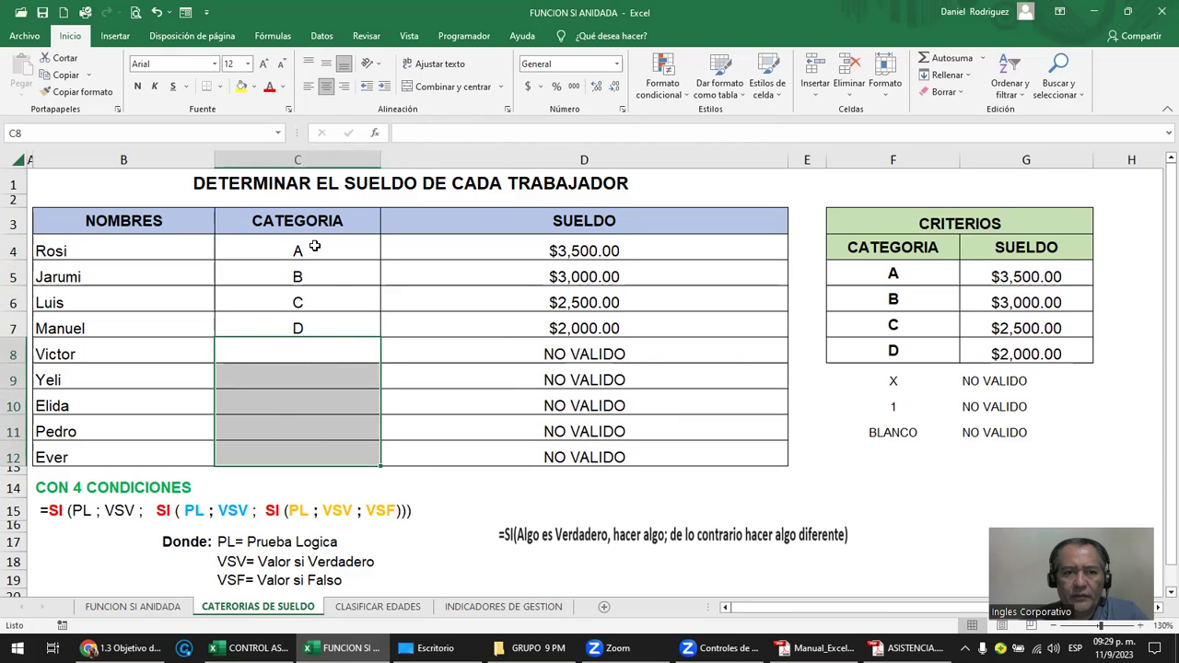
Step: Copy categories A–D into C8:C11 and enter B in C12
{"action": "left_click_drag", "start_coordinate": [316, 248], "coordinate": [320, 318]}
{"action": "key", "text": "ctrl+c"}
{"action": "key", "text": "Down"}
{"action": "key", "text": "Down"}
{"action": "key", "text": "Down"}
{"action": "key", "text": "Down"}
{"action": "key", "text": "Return"}
{"action": "key", "text": "Down"}
{"action": "key", "text": "Down"}
{"action": "key", "text": "Down"}
{"action": "key", "text": "Down"}
{"action": "type", "text": "B"}
{"action": "key", "text": "Return"}
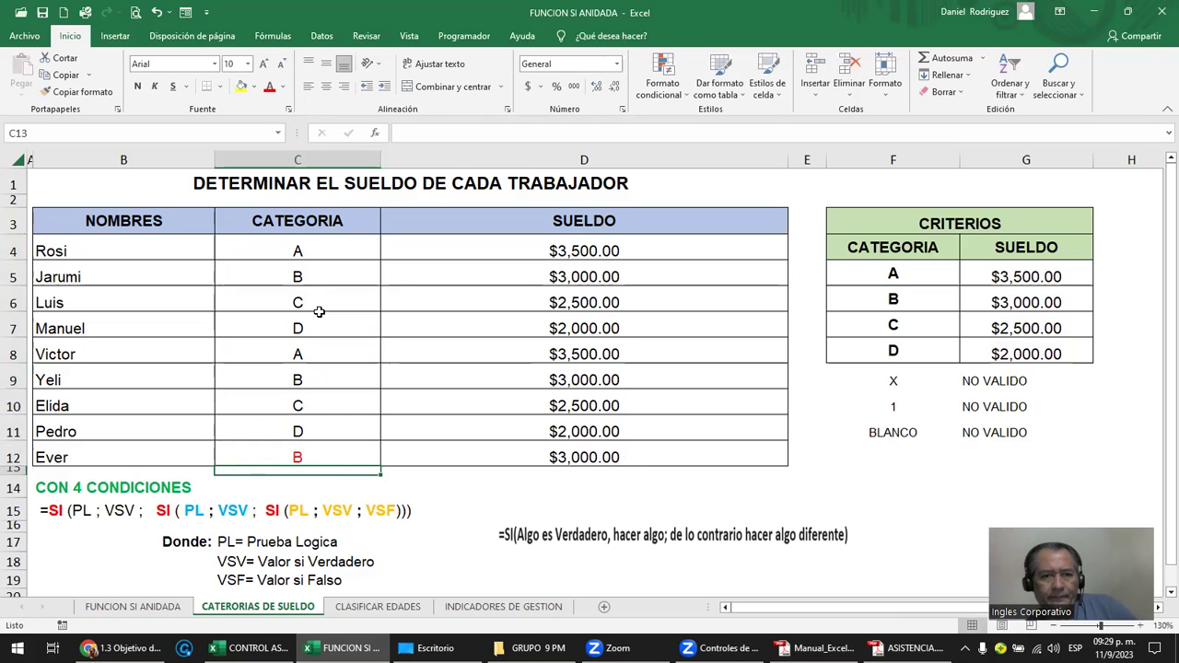
{"action": "mouse_move", "coordinate": [305, 249]}
{"action": "left_mouse_down"}
{"action": "mouse_move", "coordinate": [470, 360]}
{"action": "mouse_move", "coordinate": [461, 433]}
{"action": "mouse_move", "coordinate": [599, 449]}
{"action": "left_mouse_up"}
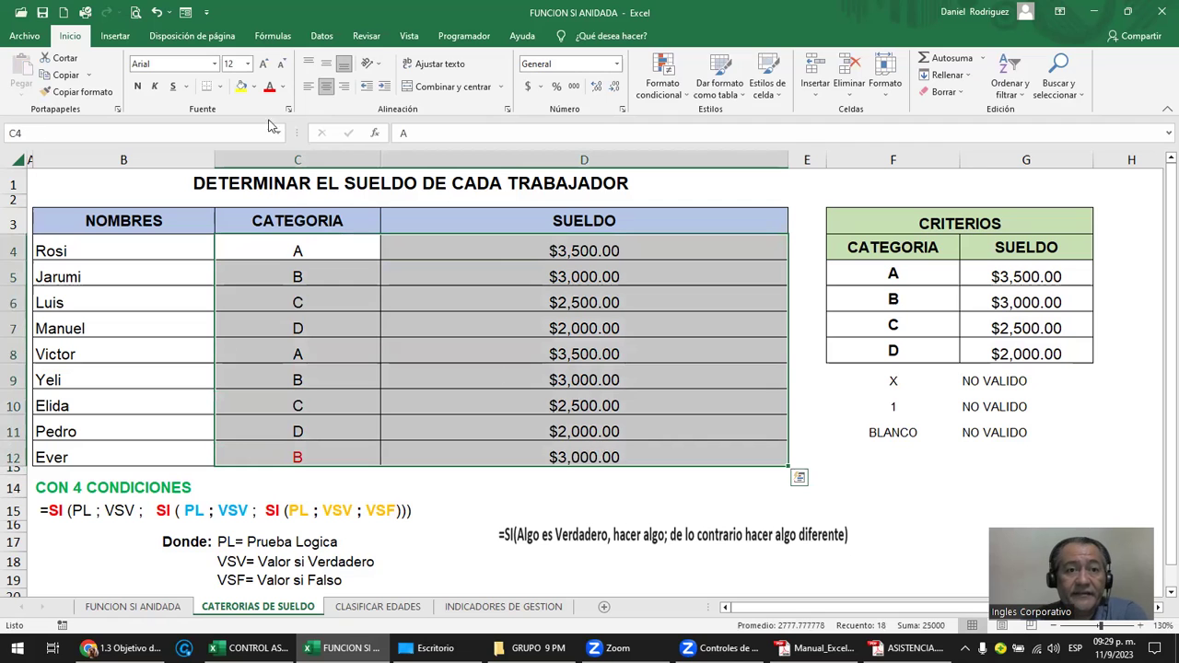
Step: Set the B in C12 back to automatic black font color
{"action": "left_click", "coordinate": [283, 86]}
{"action": "left_click", "coordinate": [274, 111]}
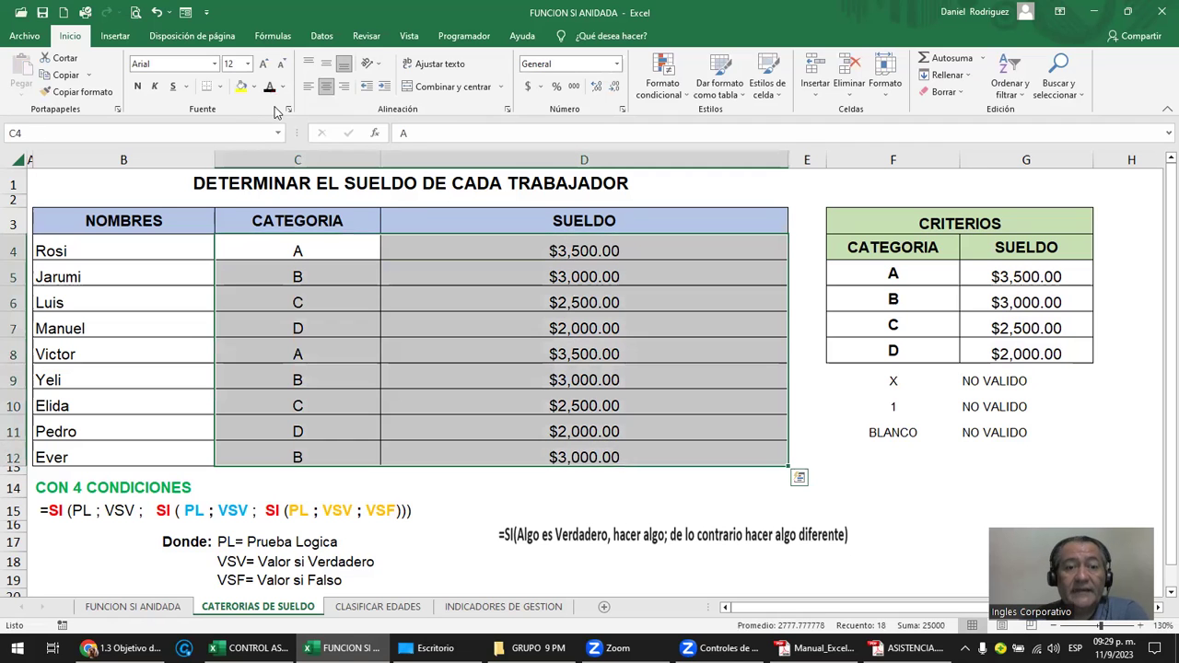
{"action": "left_click", "coordinate": [442, 273]}
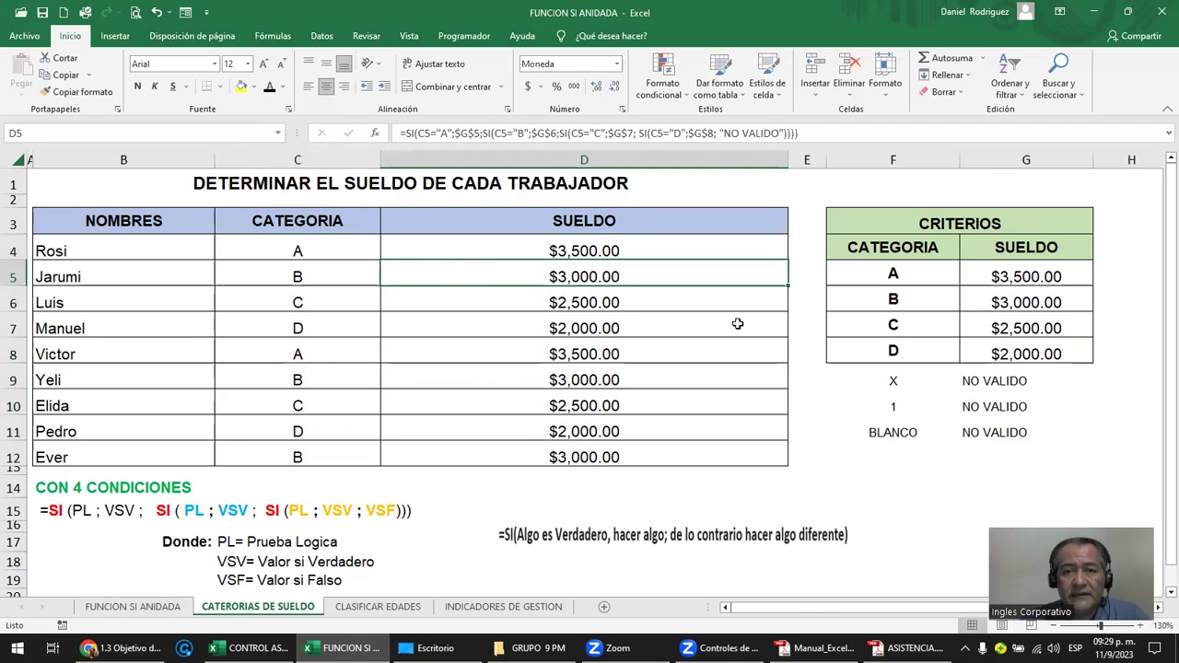
Step: Review the criteria table F5:G8, the NO VALIDO rows G9:G11 and D4's formula
{"action": "left_click", "coordinate": [892, 352]}
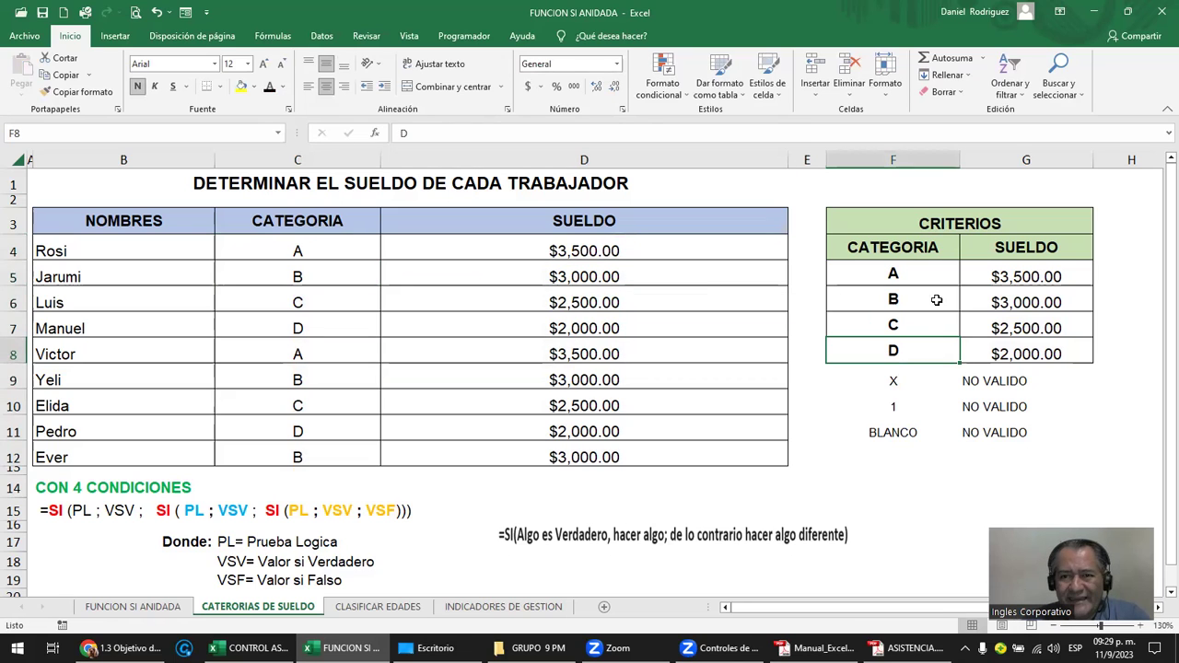
{"action": "mouse_move", "coordinate": [898, 271]}
{"action": "left_mouse_down"}
{"action": "mouse_move", "coordinate": [991, 314]}
{"action": "mouse_move", "coordinate": [998, 345]}
{"action": "left_mouse_up"}
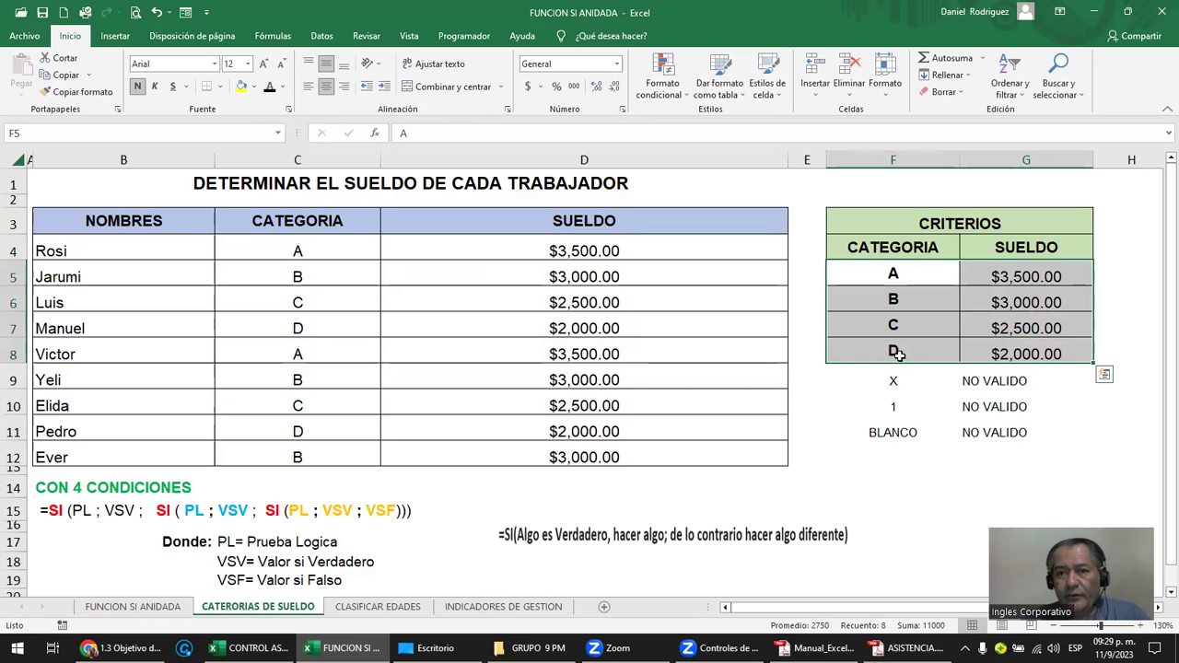
{"action": "left_click_drag", "start_coordinate": [972, 380], "coordinate": [984, 429]}
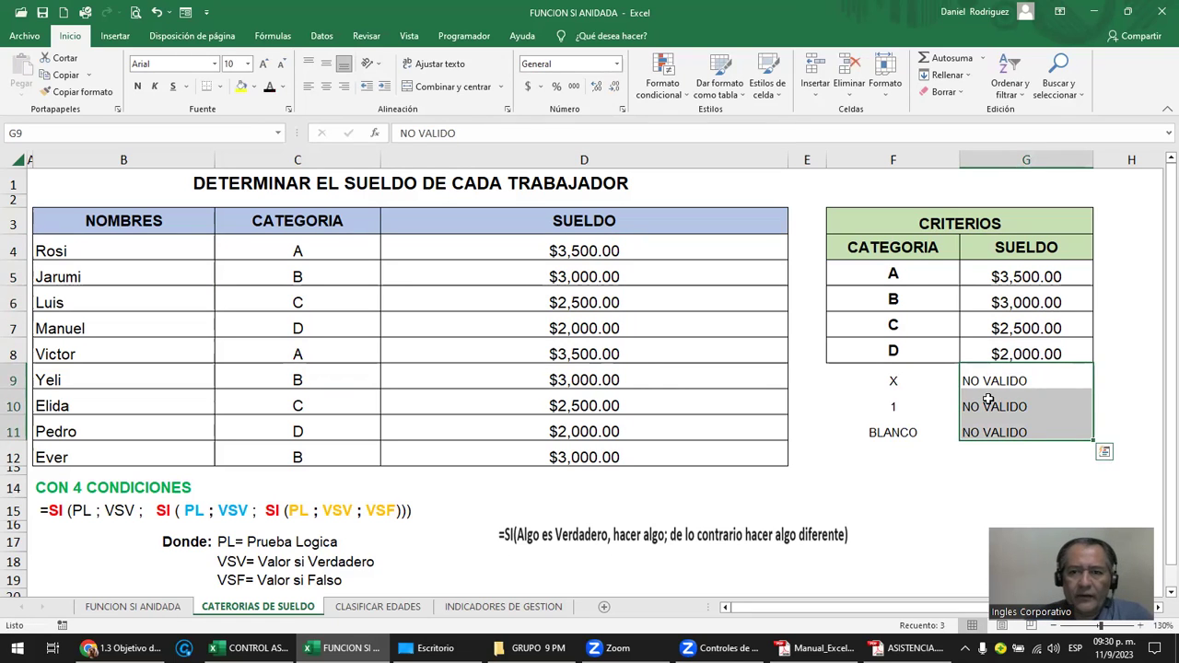
{"action": "left_click_drag", "start_coordinate": [902, 276], "coordinate": [981, 324]}
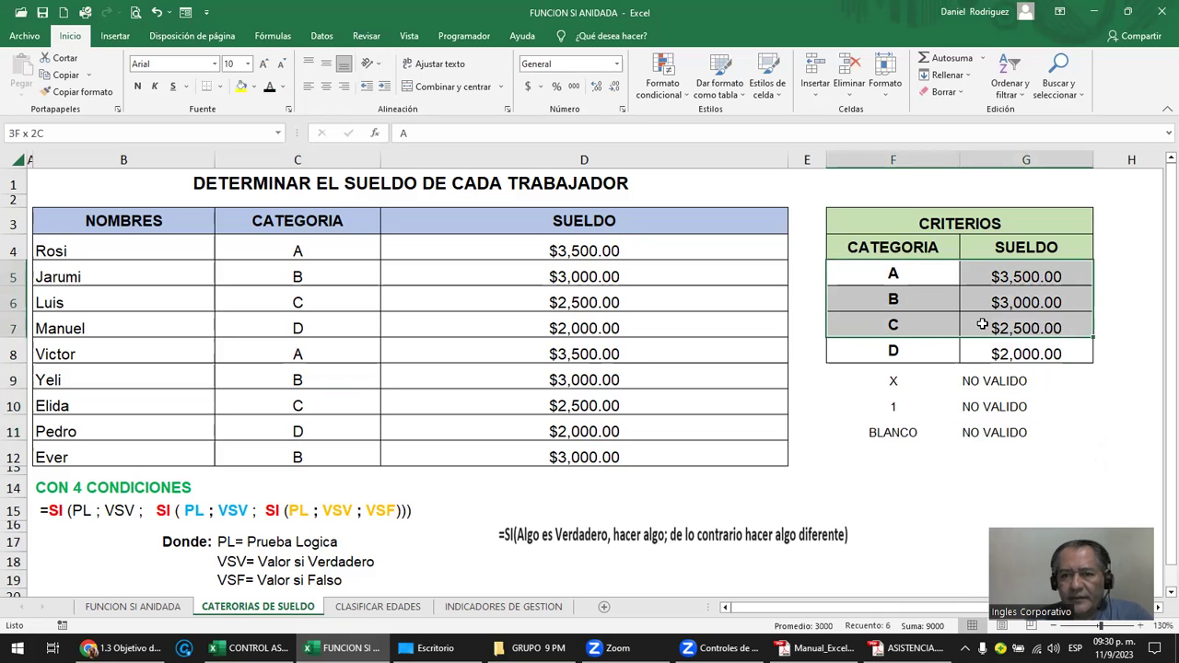
{"action": "left_click", "coordinate": [1008, 351], "text": "ctrl"}
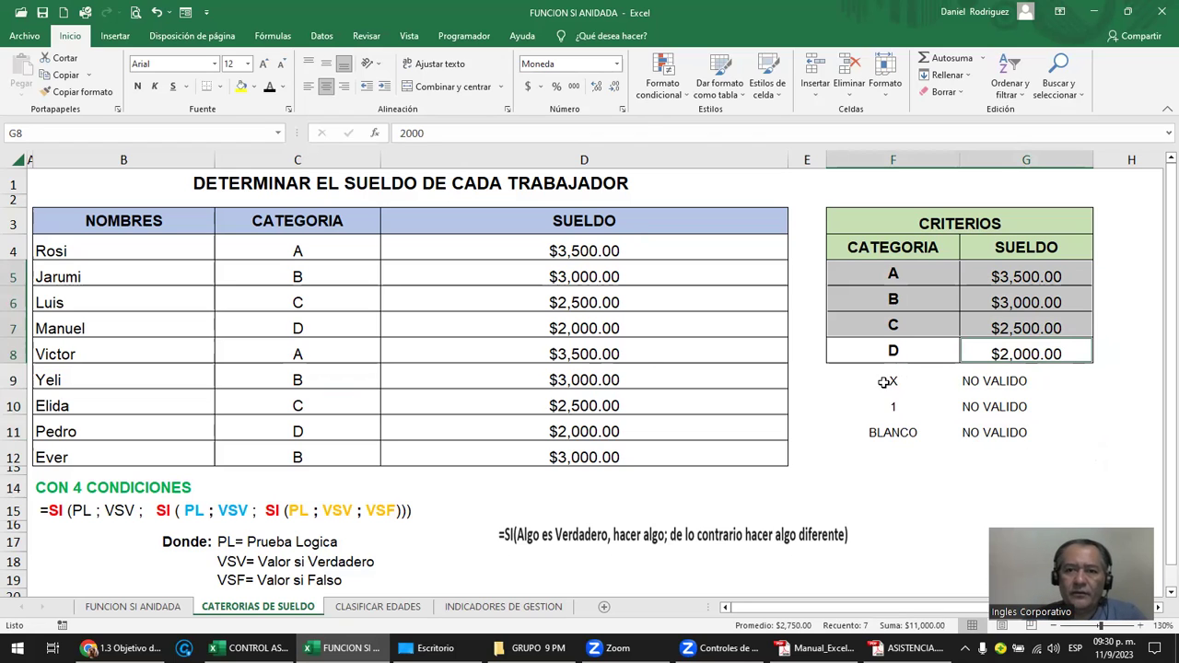
{"action": "left_click", "coordinate": [875, 269]}
{"action": "mouse_move", "coordinate": [874, 269]}
{"action": "left_mouse_down"}
{"action": "mouse_move", "coordinate": [894, 347]}
{"action": "mouse_move", "coordinate": [1000, 344]}
{"action": "left_mouse_up"}
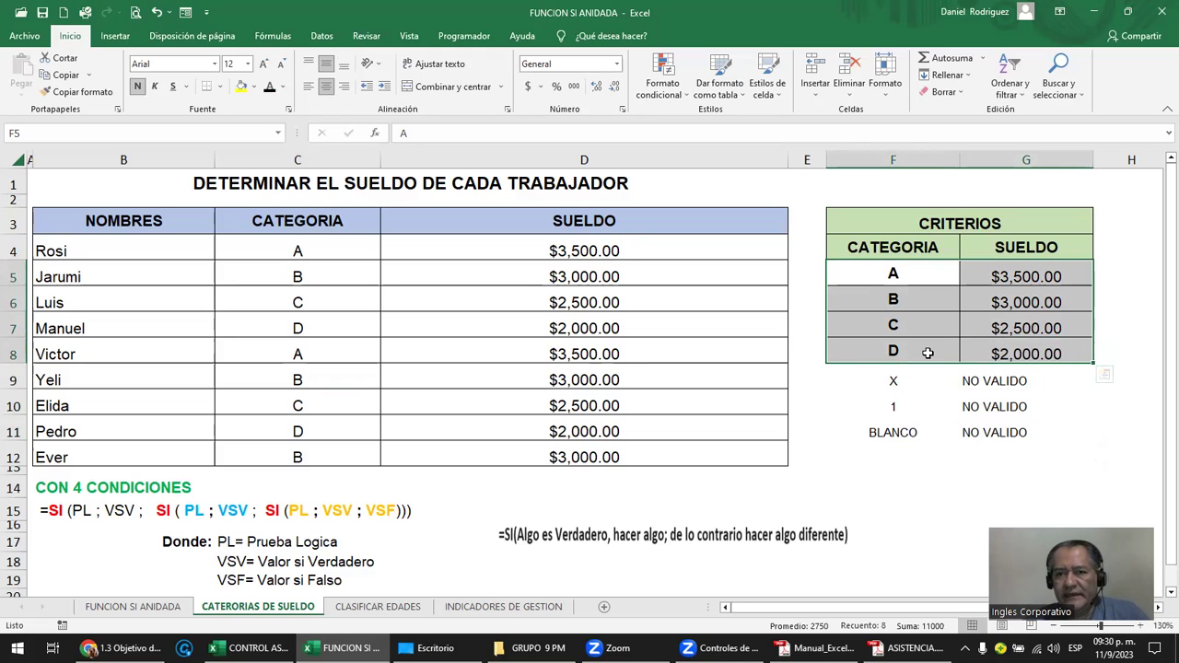
{"action": "left_click_drag", "start_coordinate": [998, 378], "coordinate": [1000, 429]}
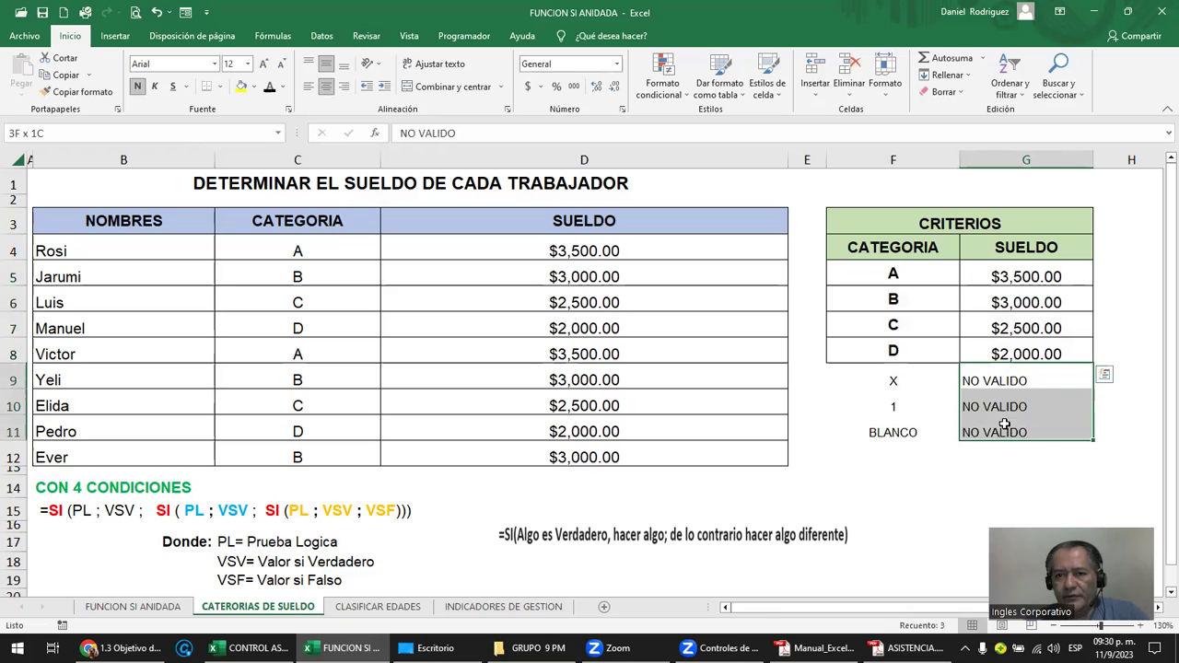
{"action": "left_click", "coordinate": [512, 258]}
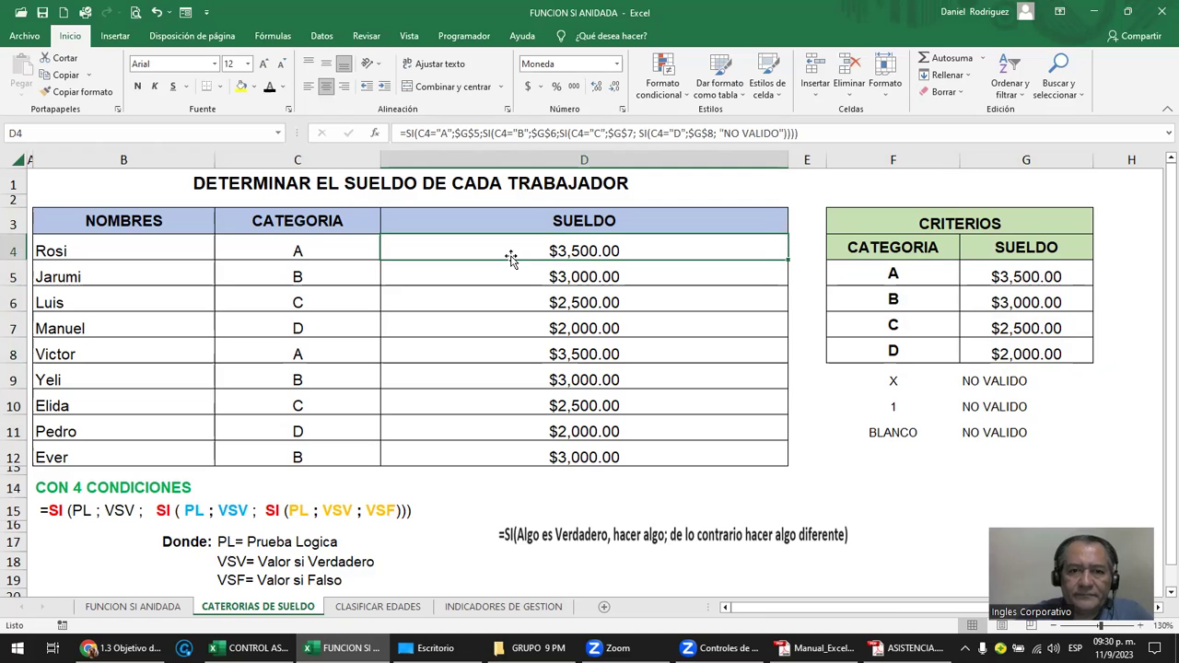
{"action": "left_click", "coordinate": [891, 378]}
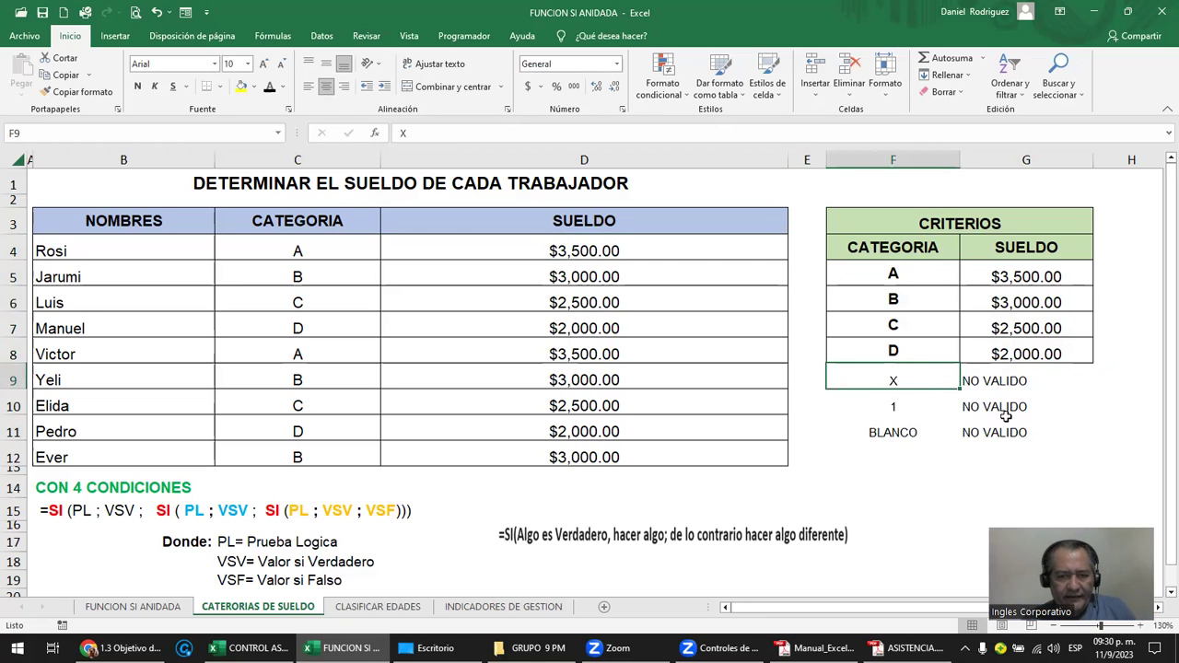
Step: Replace X in F9 with category E and give it a salary of 1000 in G9
{"action": "type", "text": "E"}
{"action": "key", "text": "Tab"}
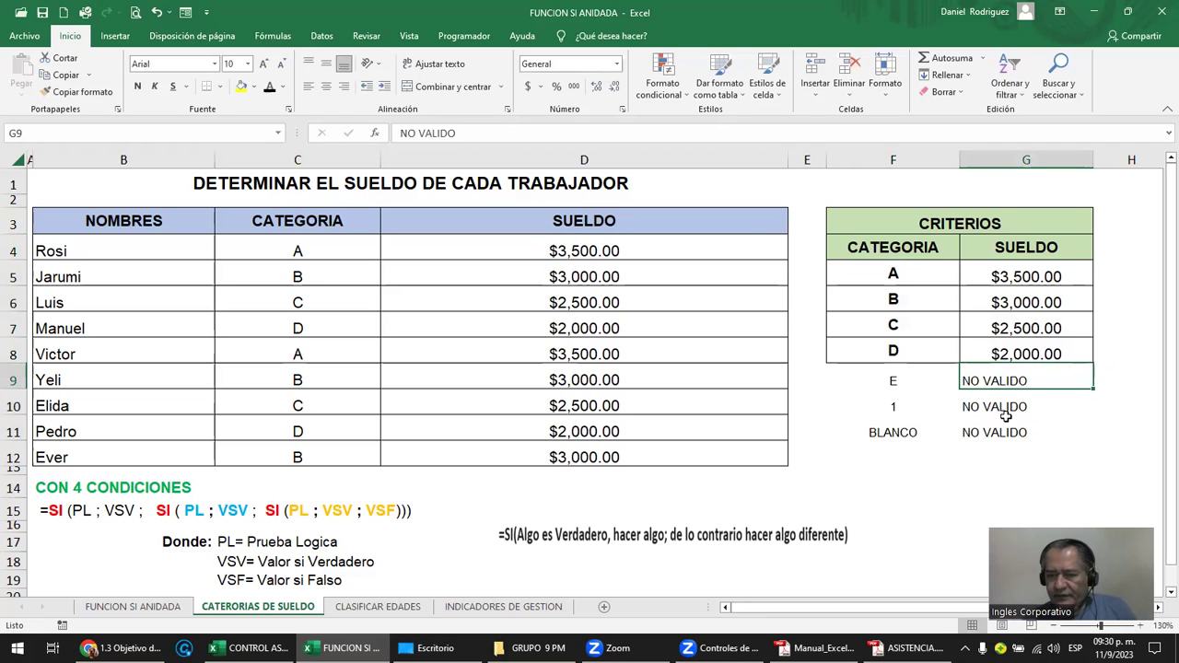
{"action": "type", "text": "1000"}
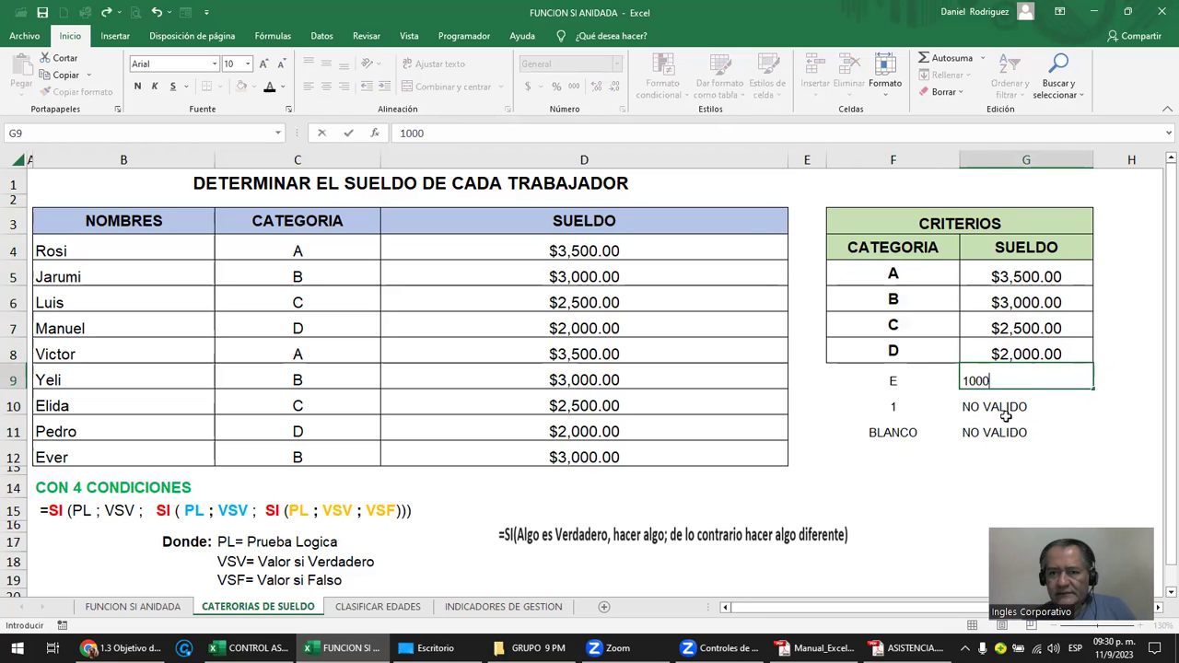
{"action": "key", "text": "Return"}
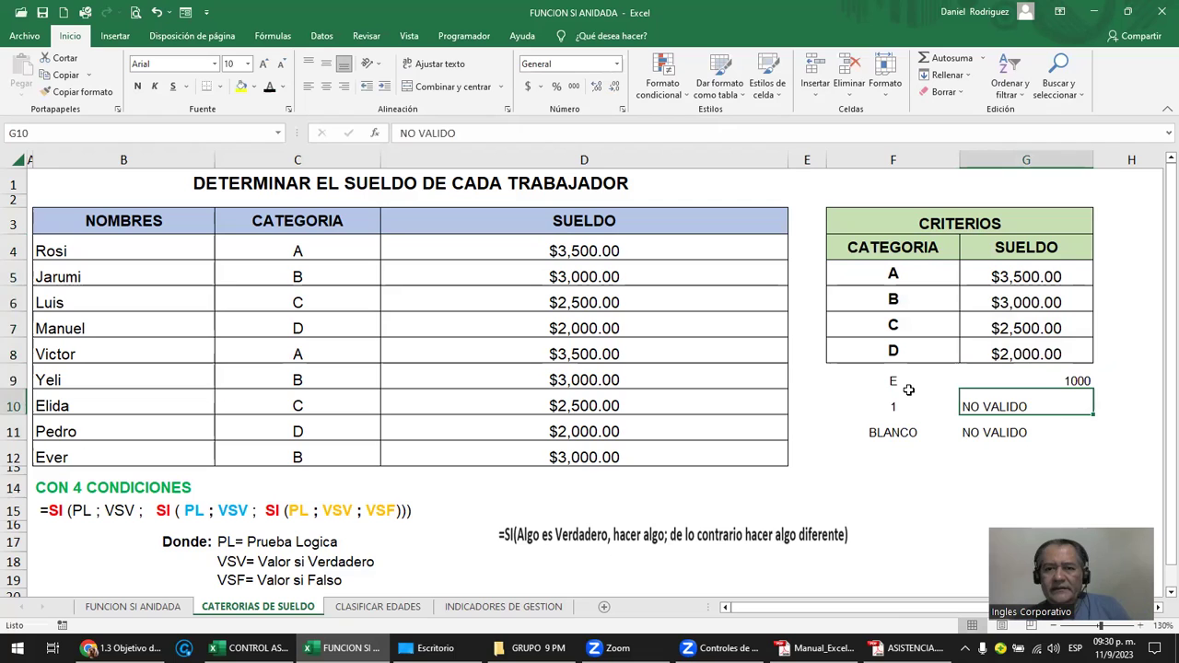
{"action": "left_click", "coordinate": [894, 380]}
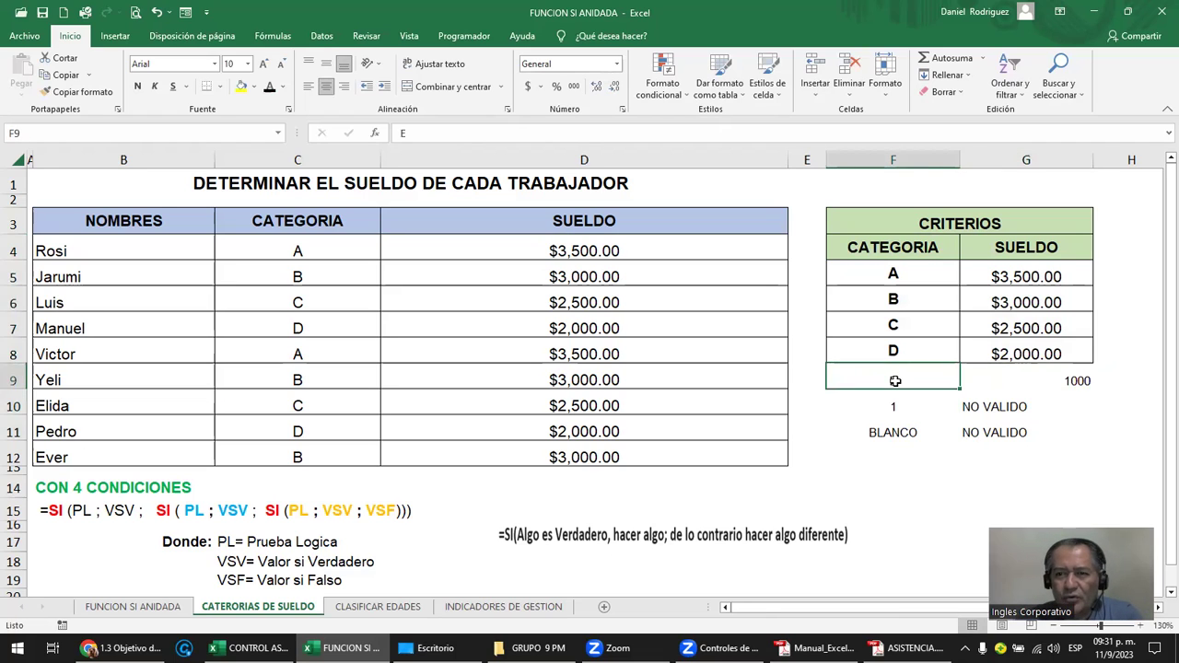
{"action": "left_click", "coordinate": [1014, 372]}
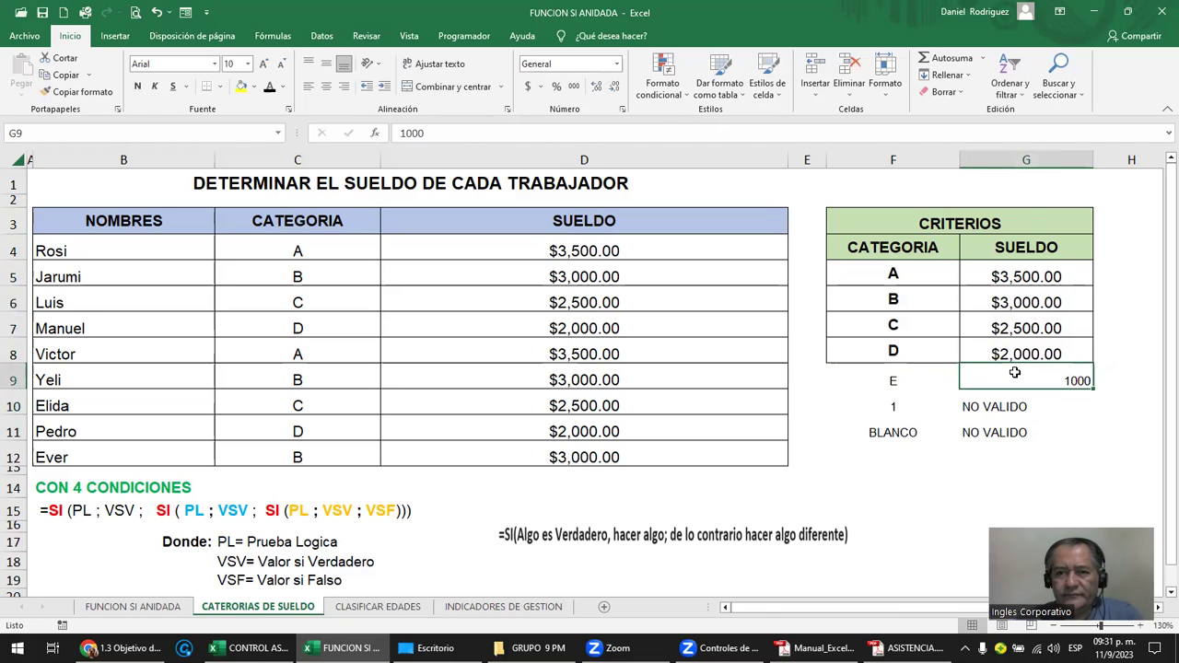
{"action": "double_click", "coordinate": [619, 252]}
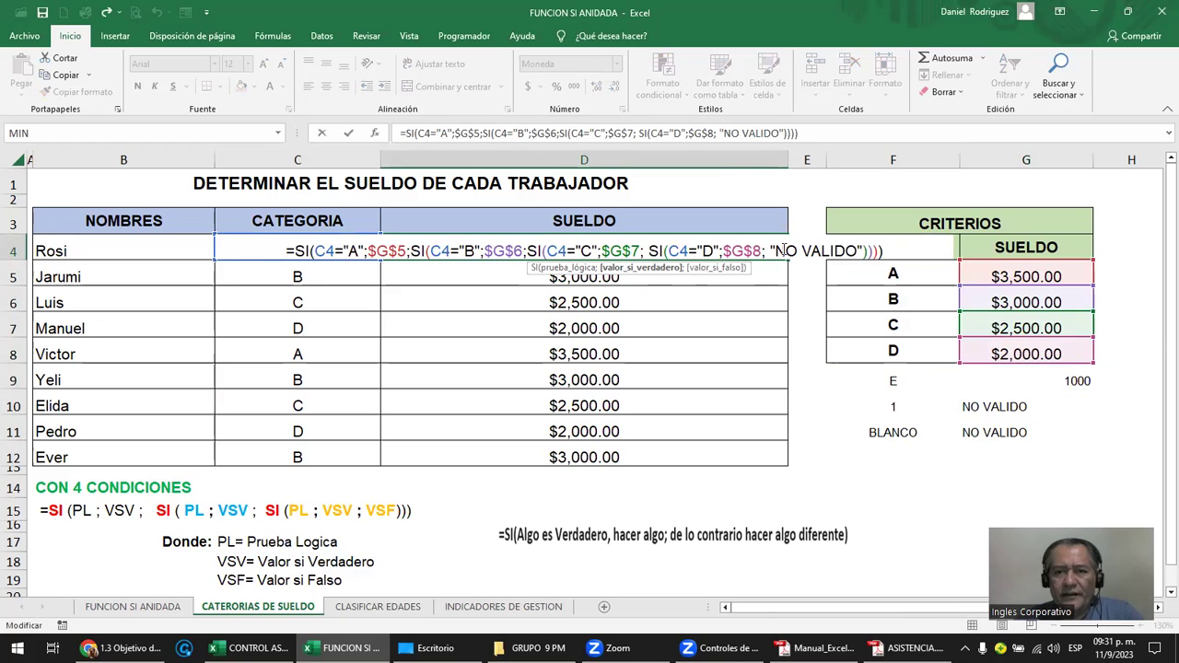
{"action": "left_click_drag", "start_coordinate": [770, 251], "coordinate": [863, 251]}
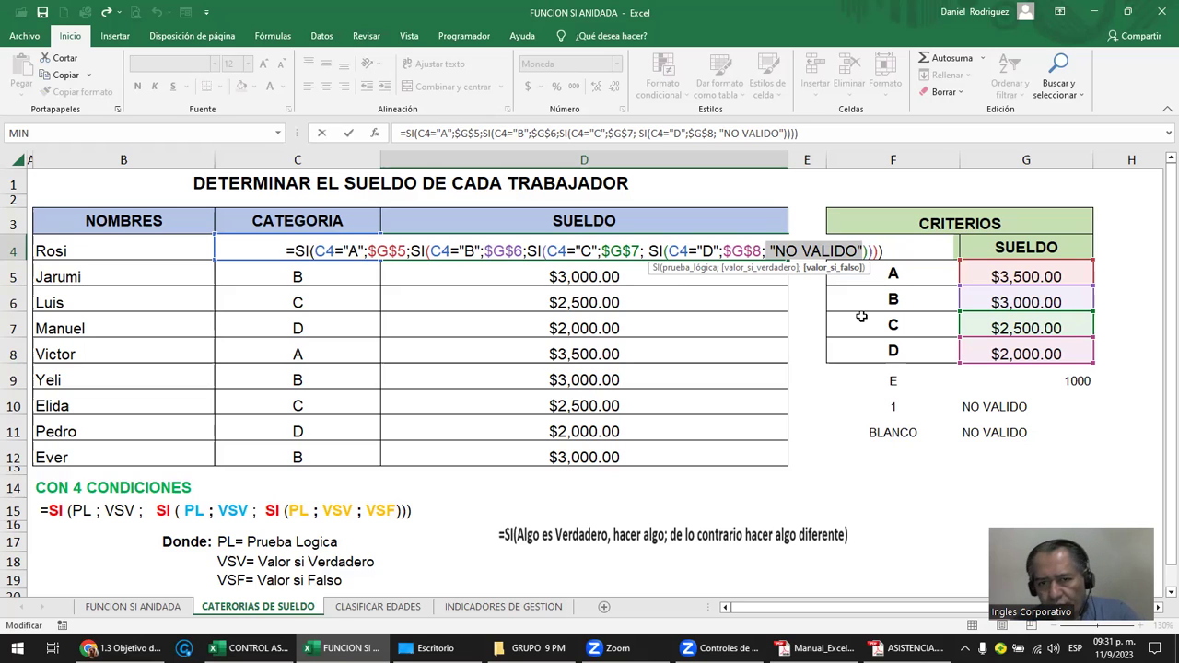
{"action": "key", "text": "ctrl+Return"}
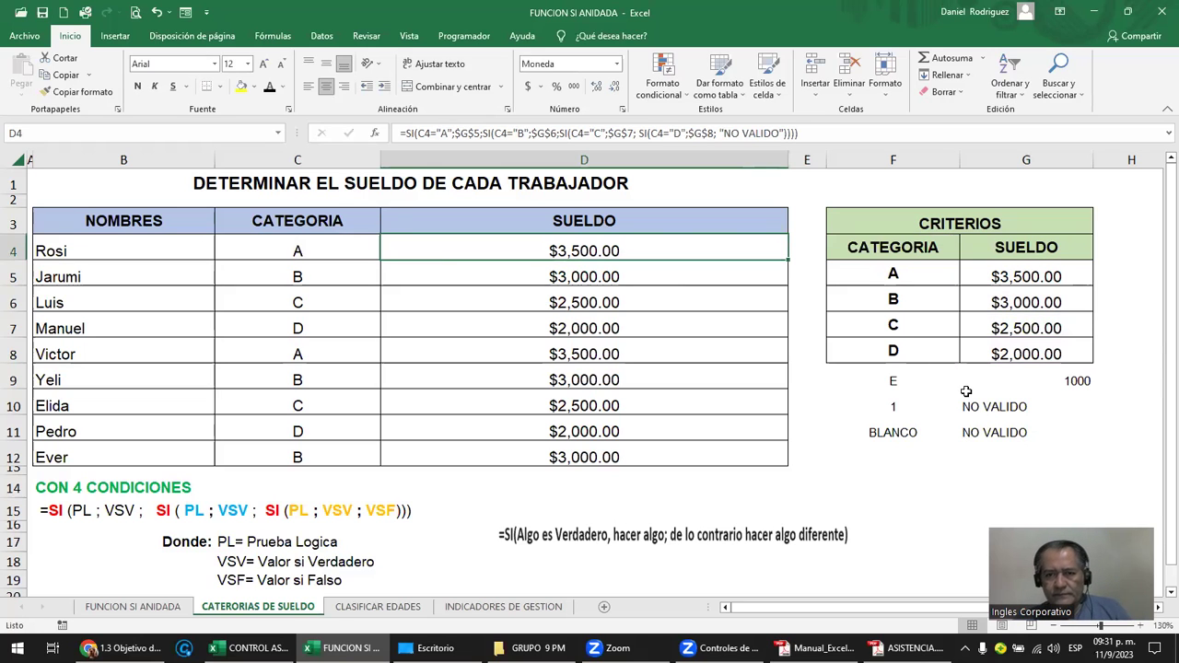
{"action": "left_click", "coordinate": [912, 380]}
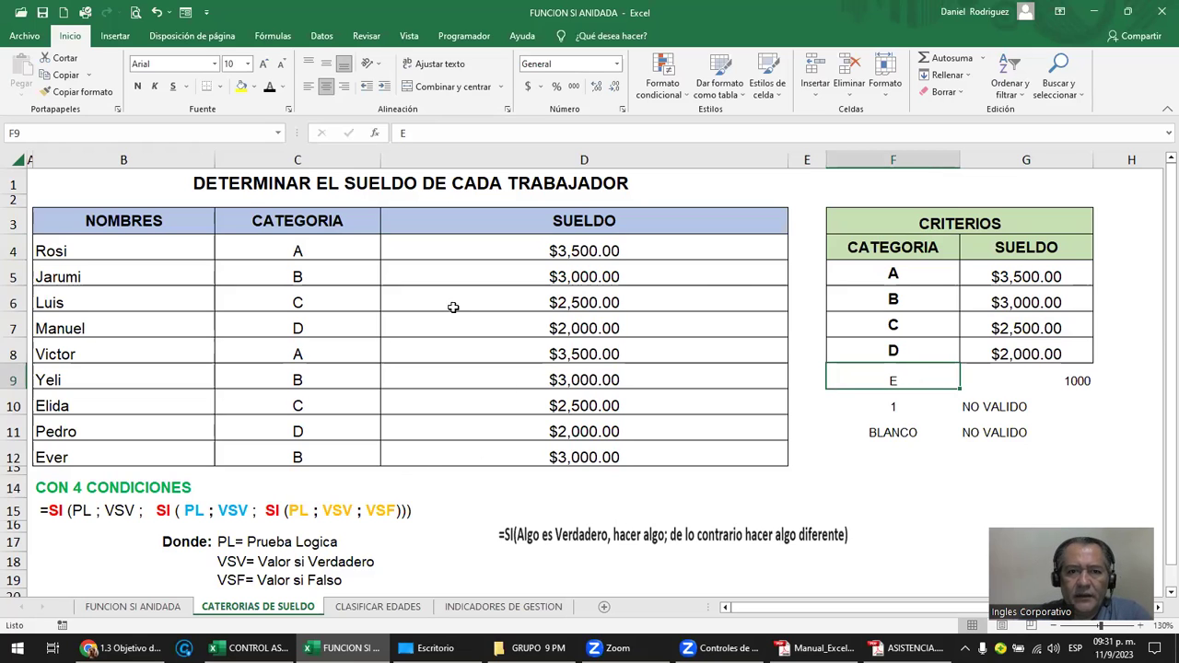
Step: Restrict C4:C12 to a dropdown list sourced from F5:F8 (A, B, C, D), then check C4's choices
{"action": "left_click_drag", "start_coordinate": [893, 274], "coordinate": [990, 348]}
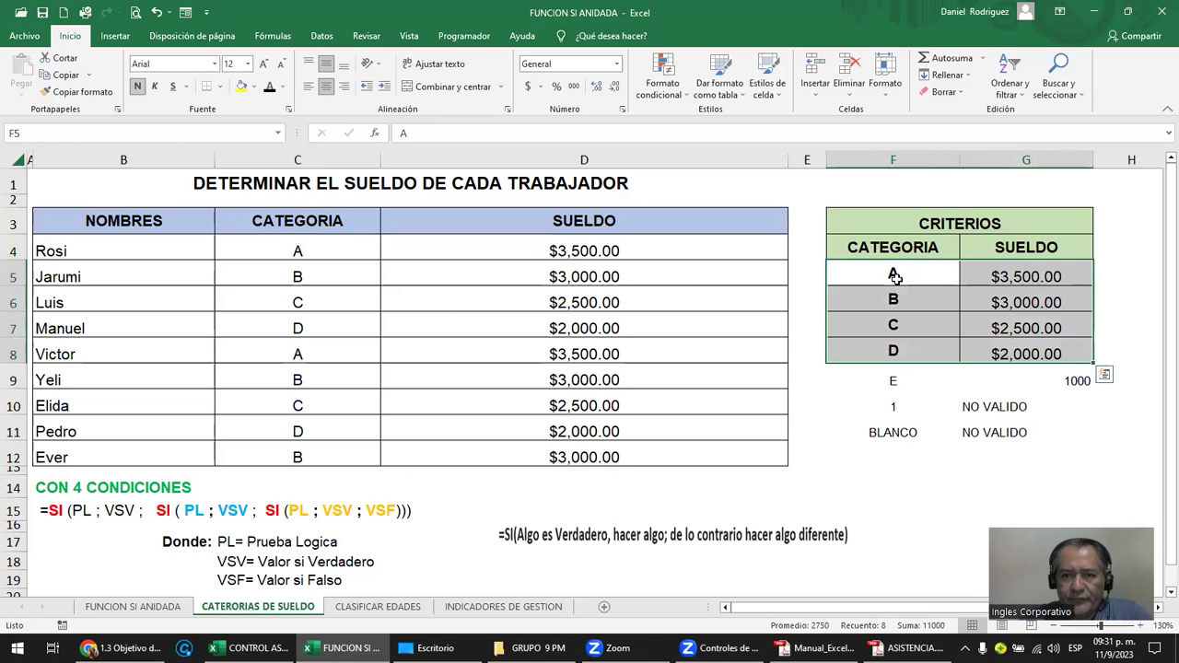
{"action": "left_click_drag", "start_coordinate": [315, 247], "coordinate": [304, 448]}
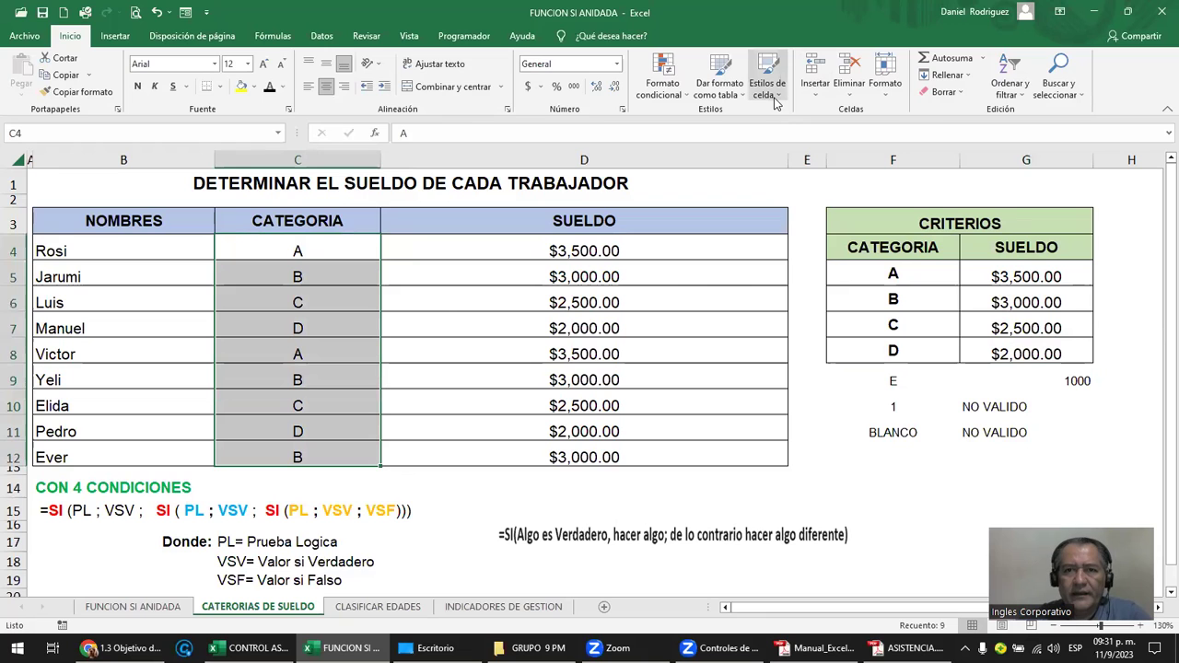
{"action": "left_click", "coordinate": [321, 35]}
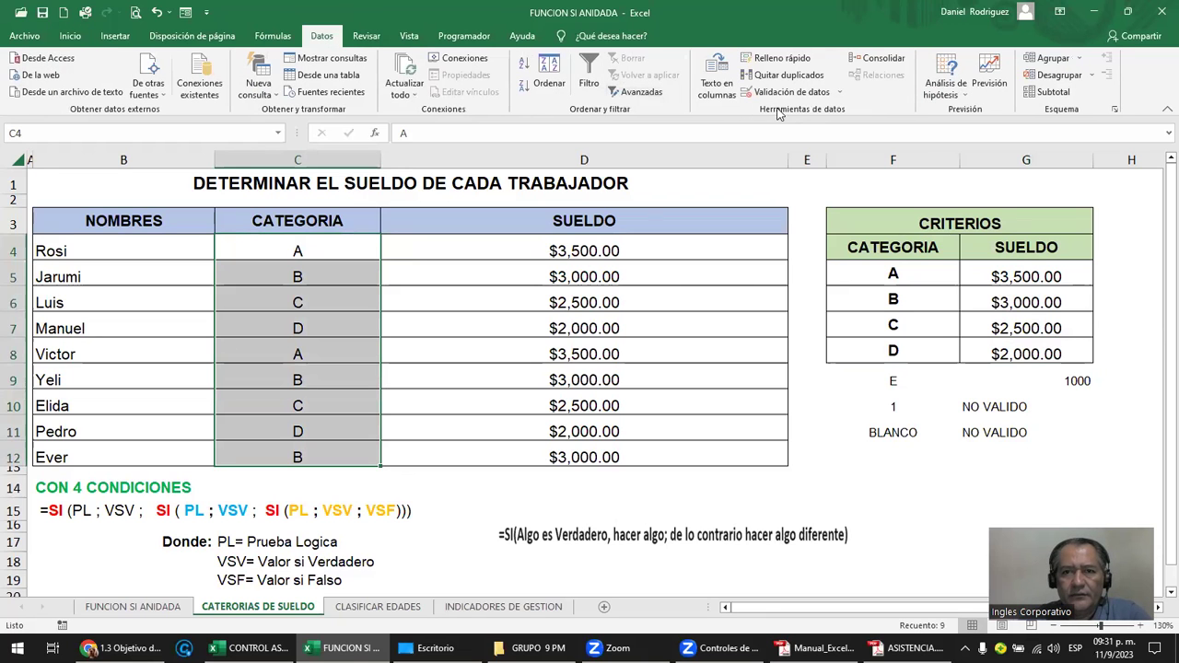
{"action": "left_click", "coordinate": [825, 93]}
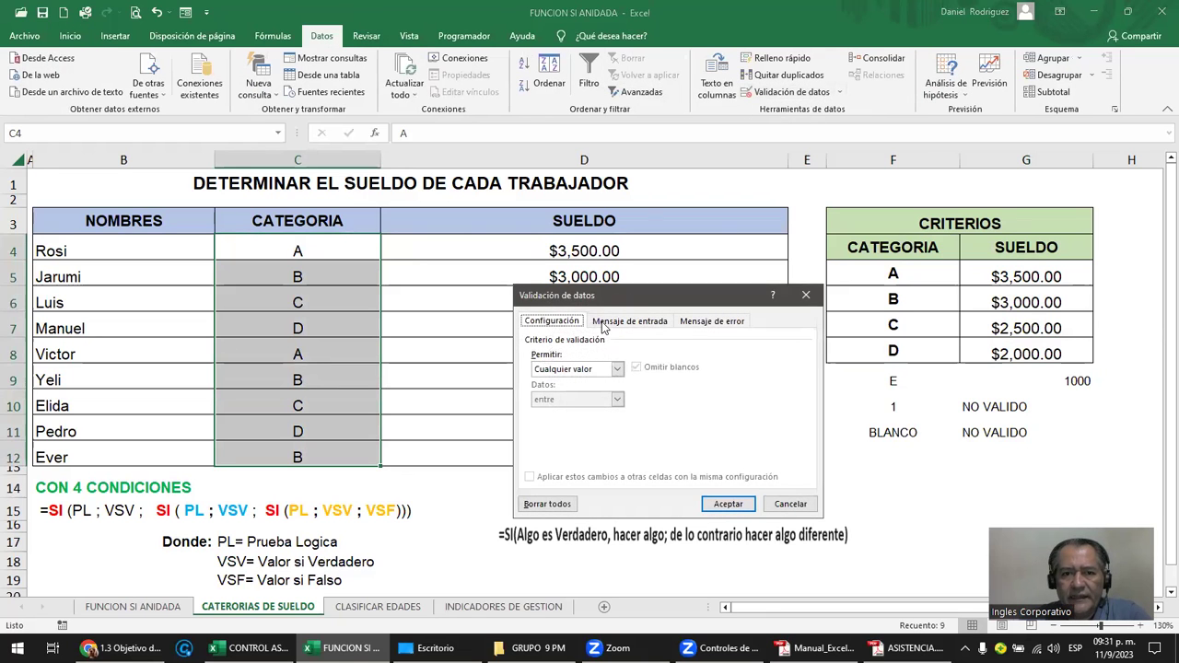
{"action": "left_click", "coordinate": [615, 369]}
{"action": "left_click", "coordinate": [585, 411]}
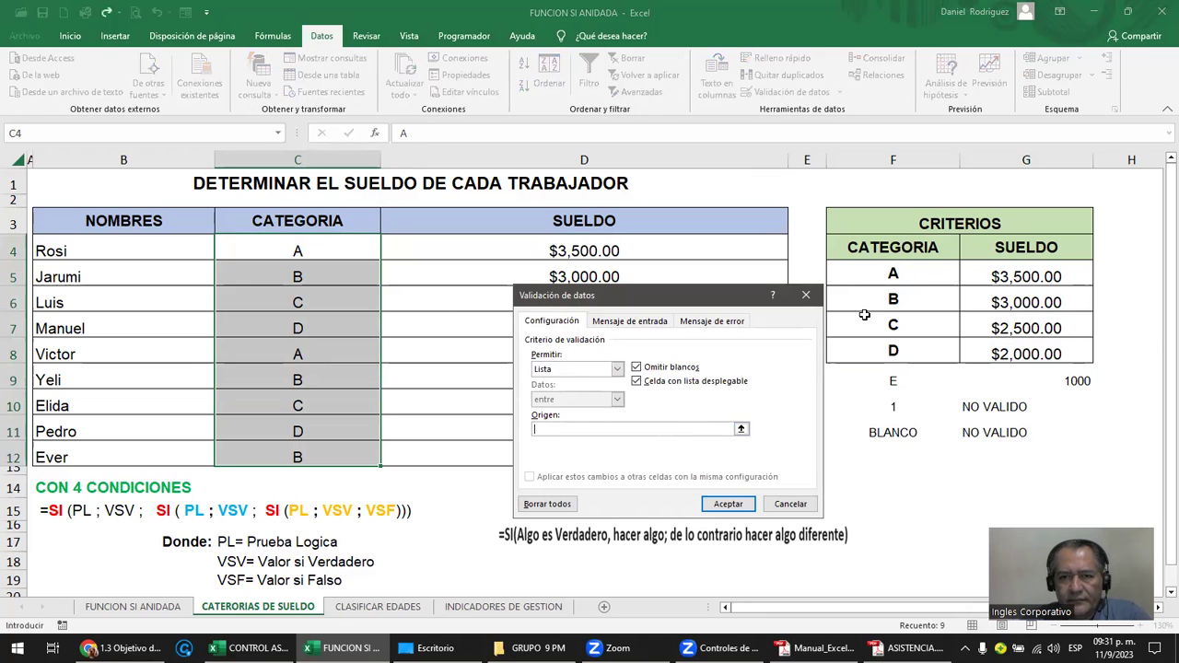
{"action": "left_click_drag", "start_coordinate": [898, 276], "coordinate": [898, 351]}
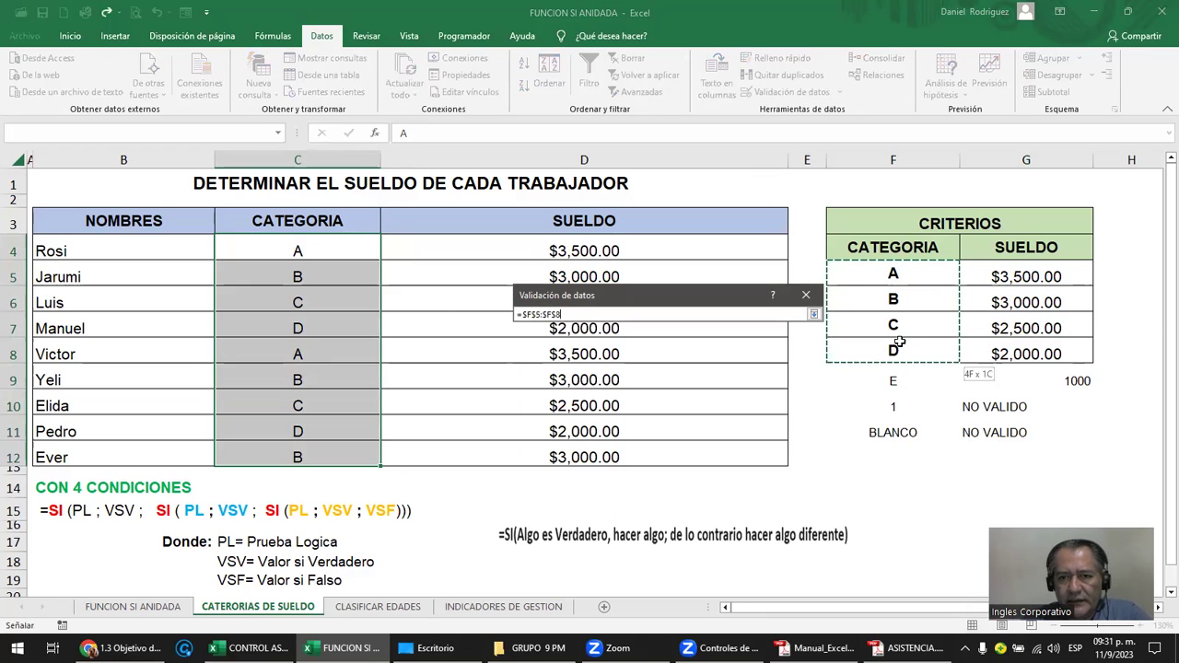
{"action": "key", "text": "Return"}
{"action": "left_click", "coordinate": [342, 247]}
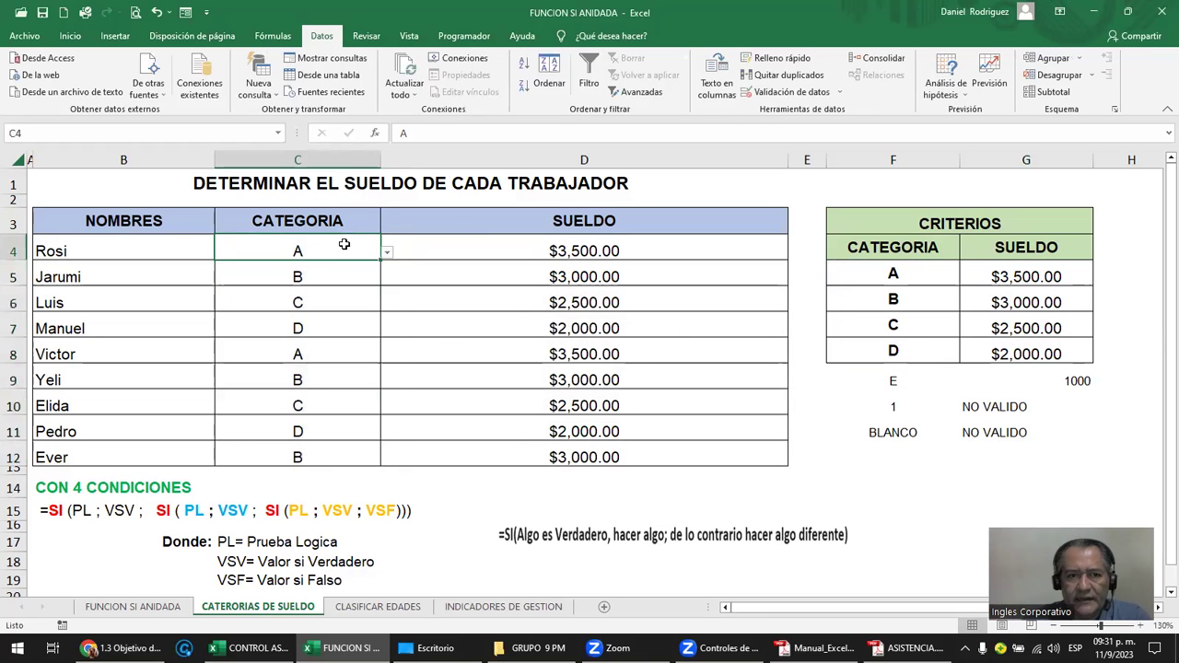
{"action": "left_click", "coordinate": [387, 252]}
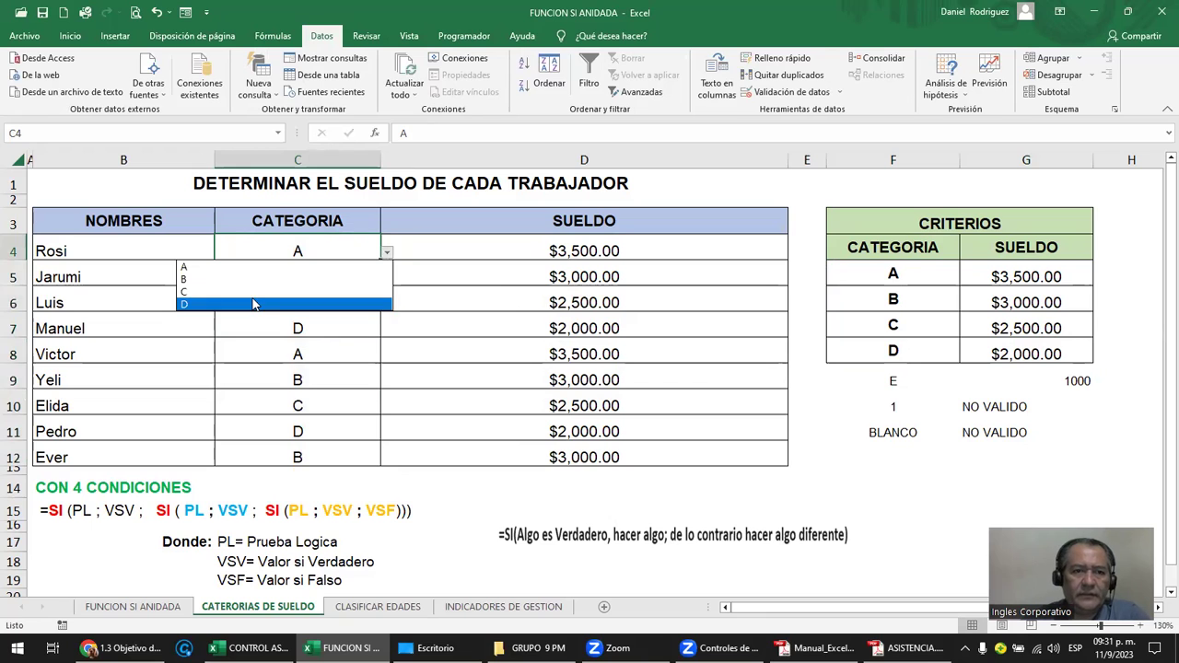
{"action": "key", "text": "Escape"}
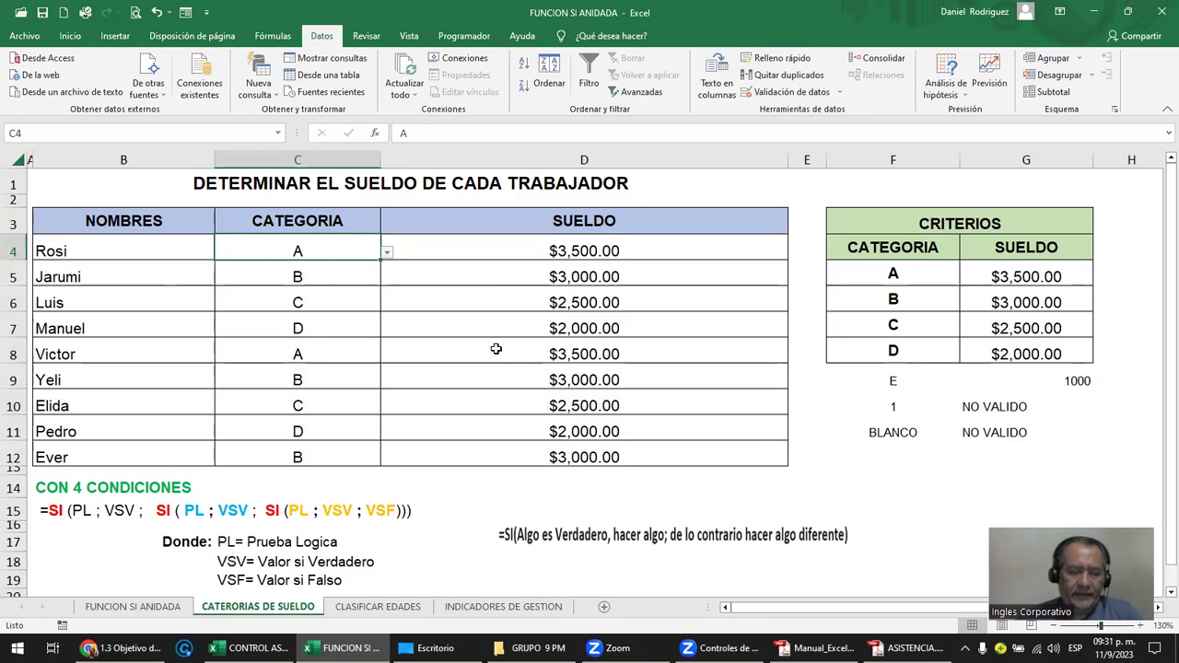
{"action": "type", "text": "XX"}
{"action": "key", "text": "Return"}
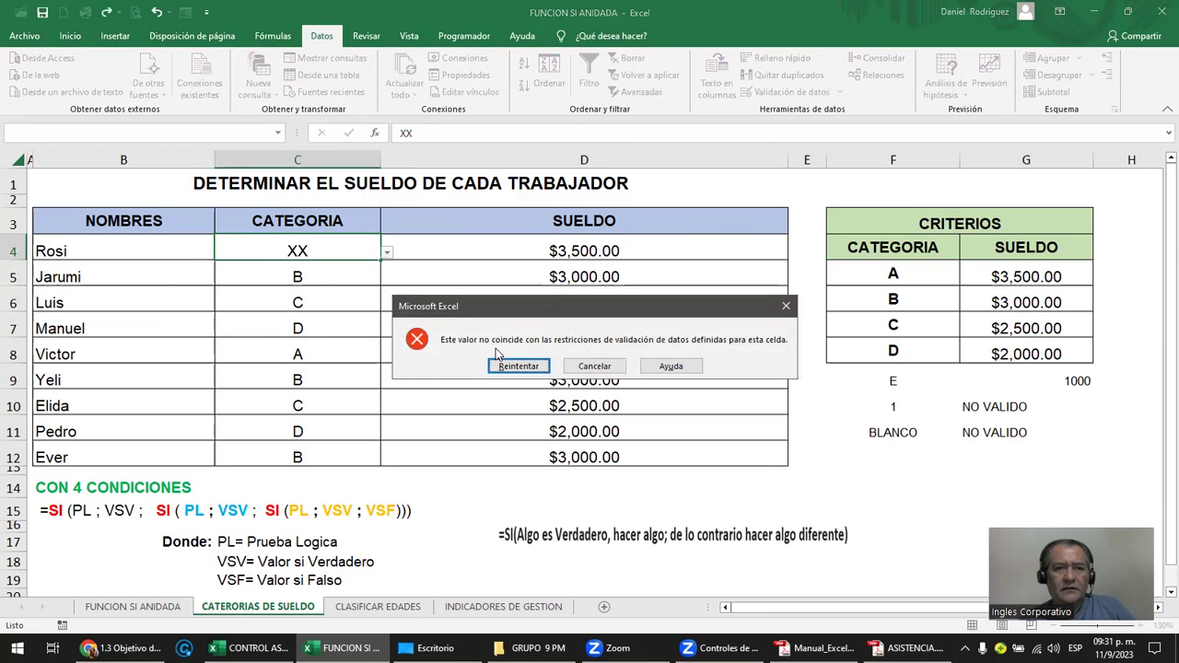
{"action": "key", "text": "Return"}
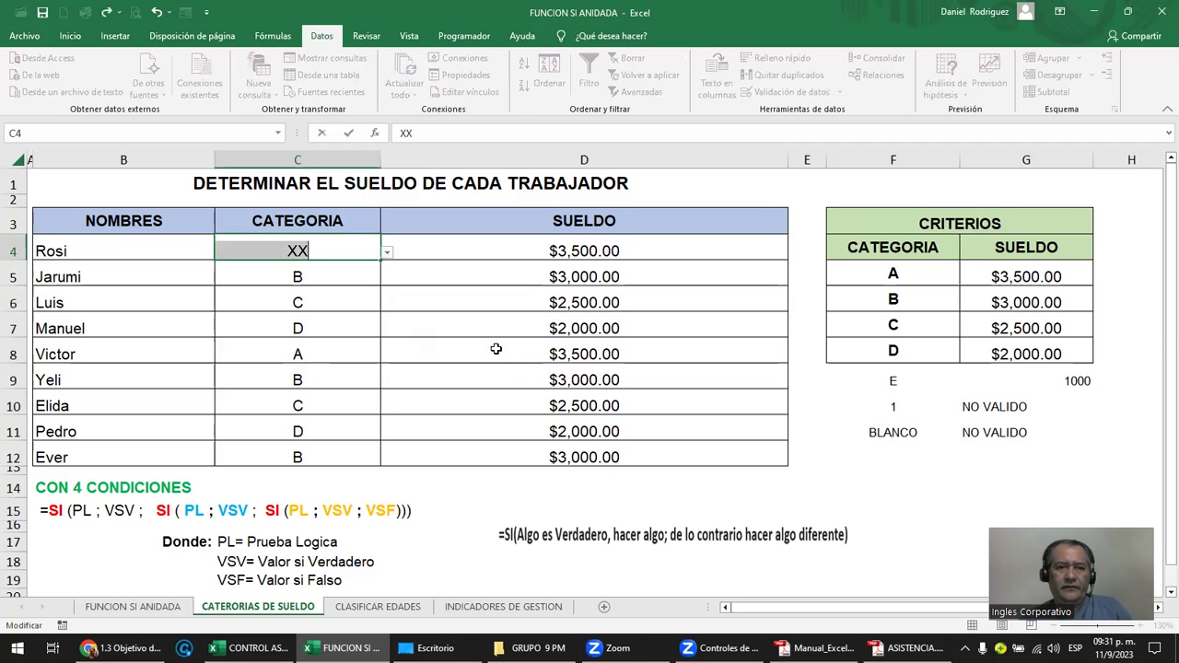
{"action": "key", "text": "Escape"}
{"action": "key", "text": "Delete"}
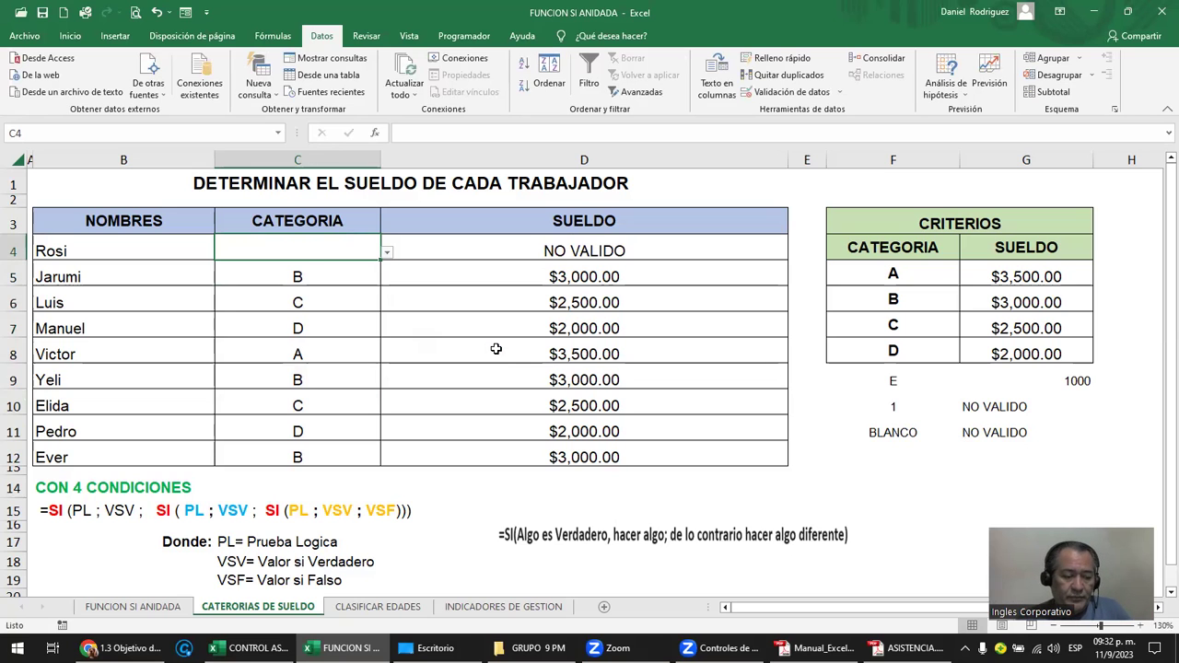
{"action": "type", "text": "111"}
{"action": "key", "text": "Return"}
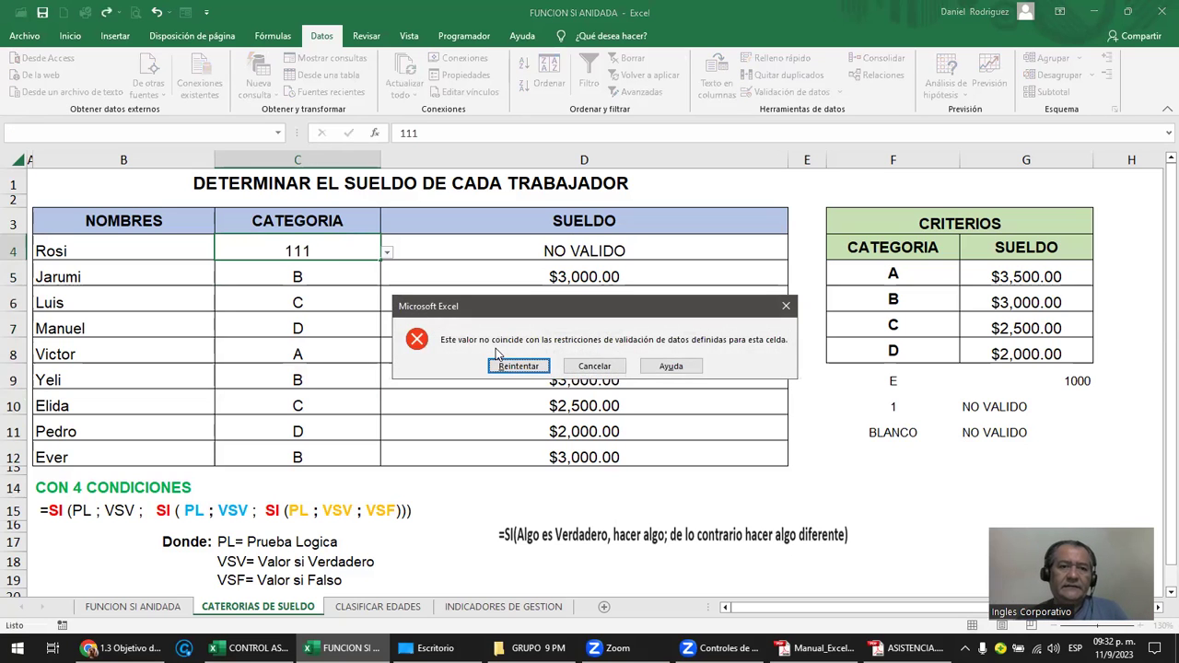
{"action": "key", "text": "Return"}
{"action": "key", "text": "Escape"}
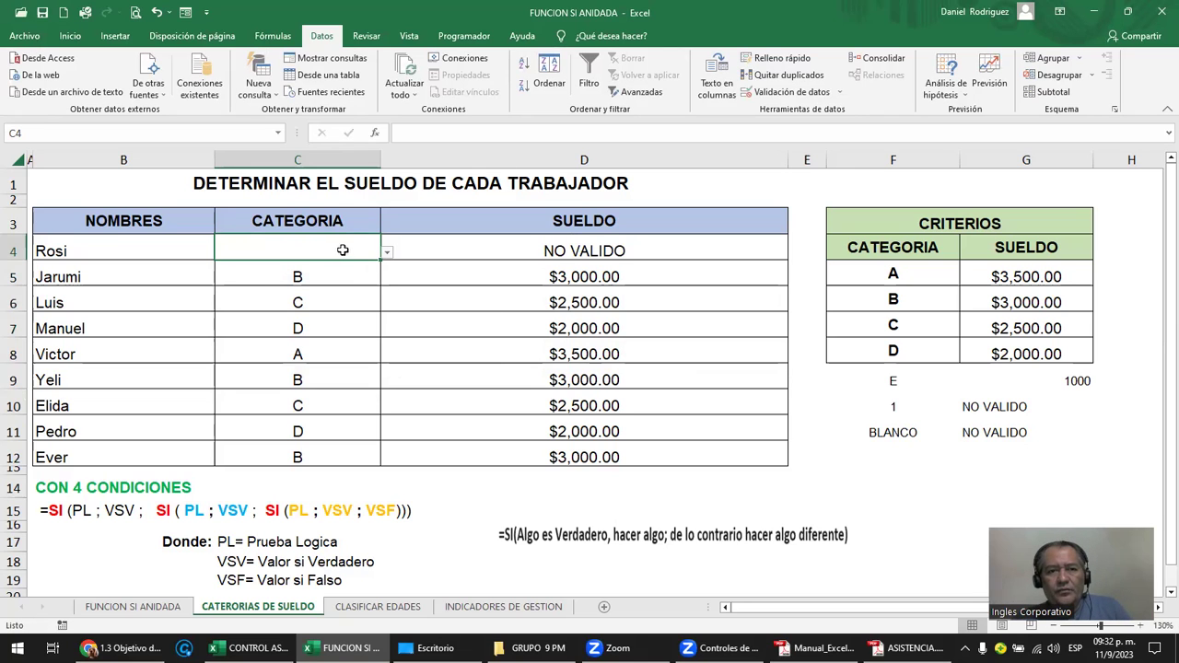
{"action": "left_click_drag", "start_coordinate": [346, 280], "coordinate": [342, 458]}
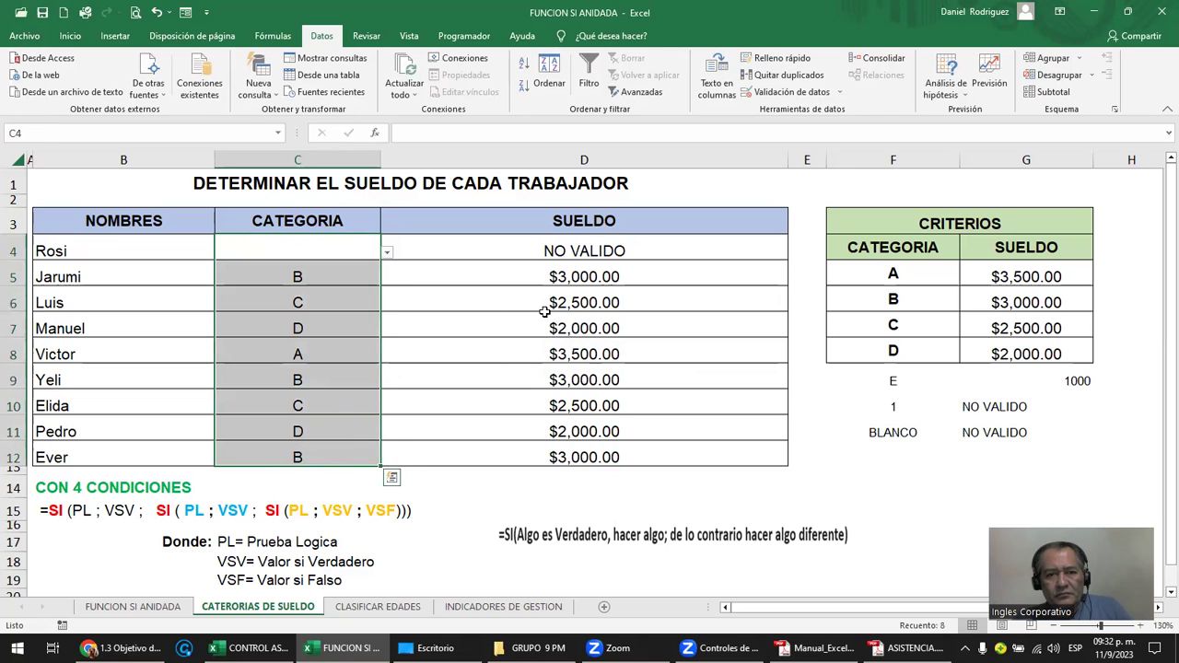
{"action": "left_click", "coordinate": [615, 250]}
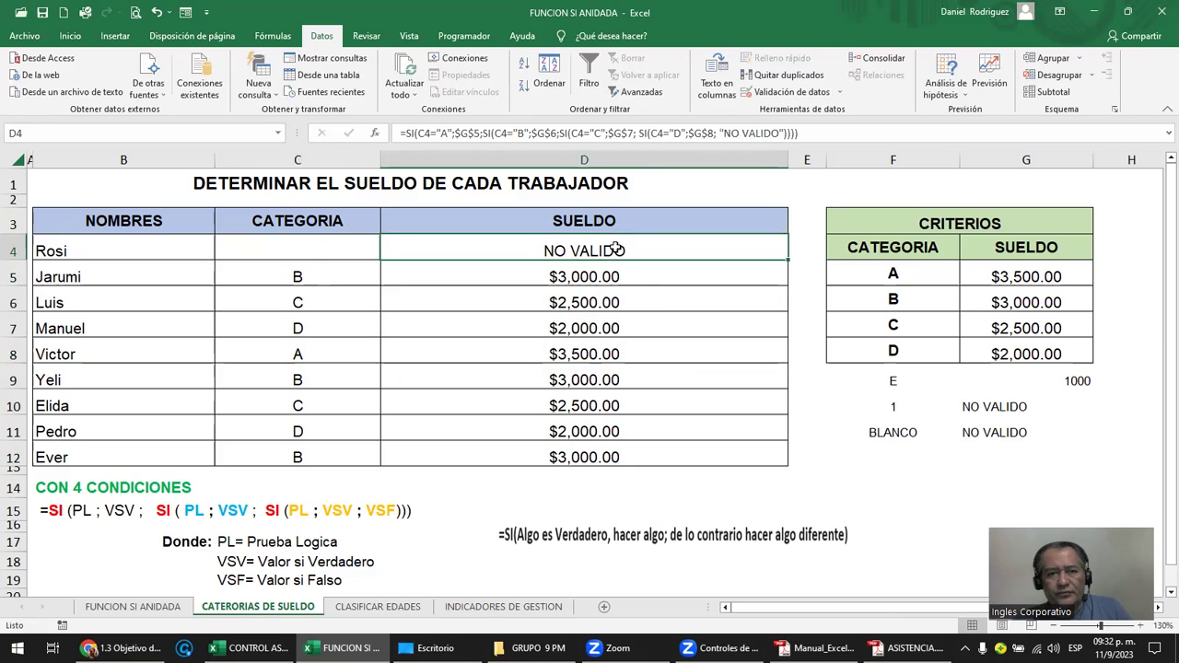
{"action": "key", "text": "ctrl+z"}
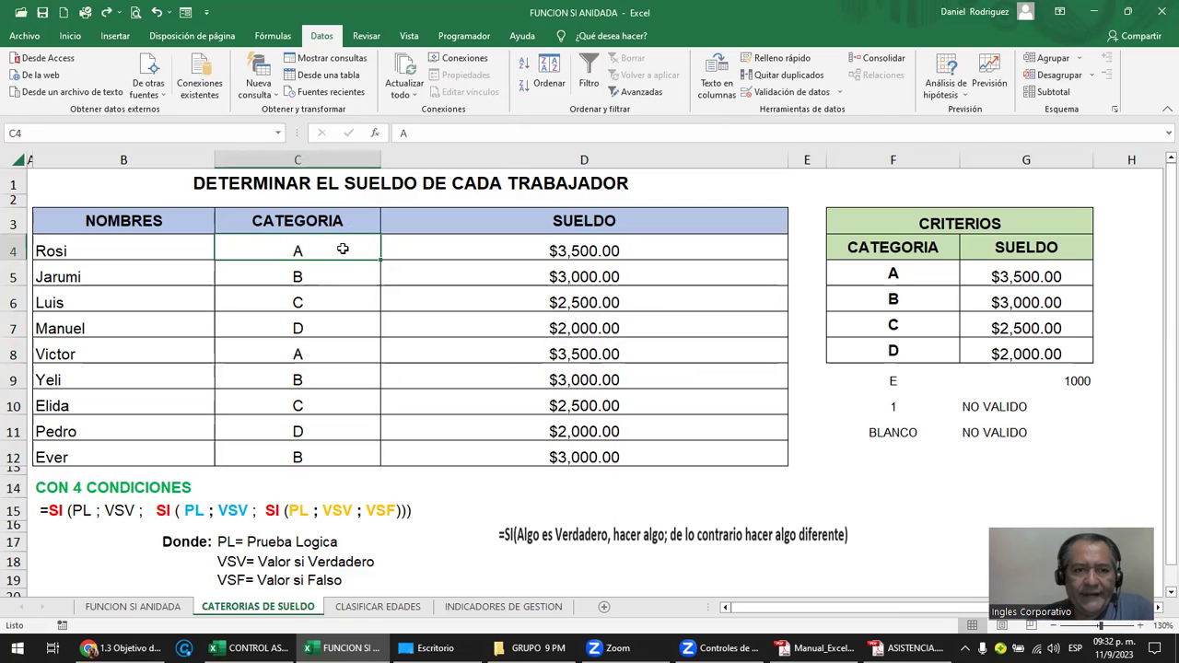
{"action": "left_click_drag", "start_coordinate": [318, 251], "coordinate": [320, 449]}
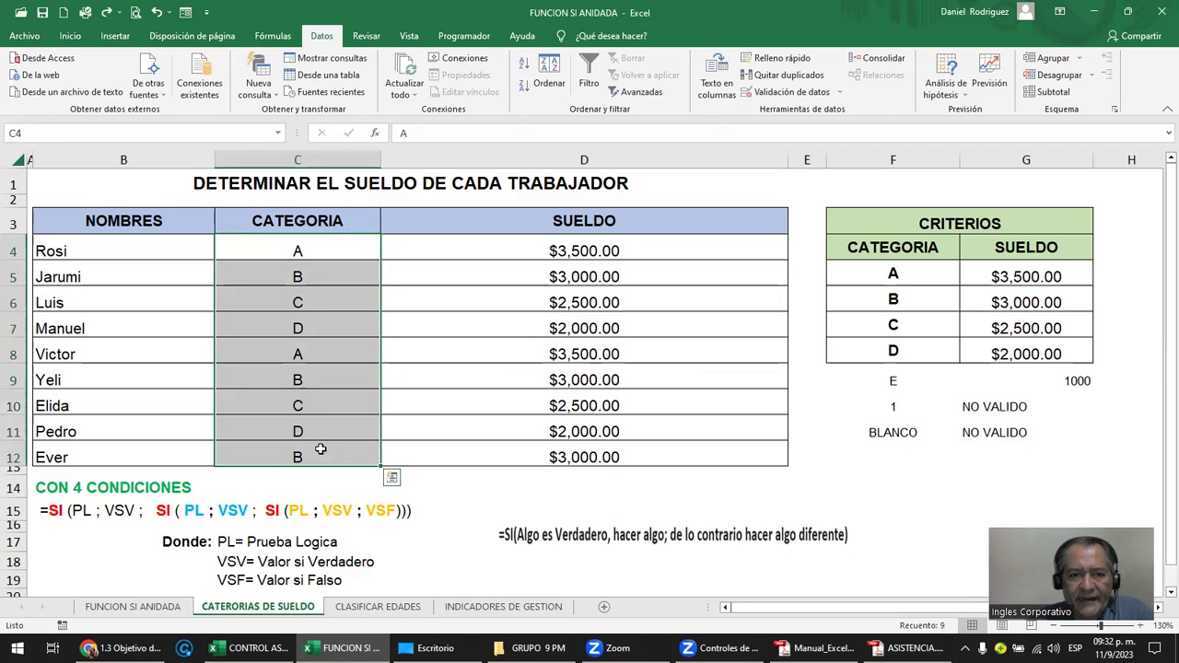
{"action": "left_click", "coordinate": [569, 253]}
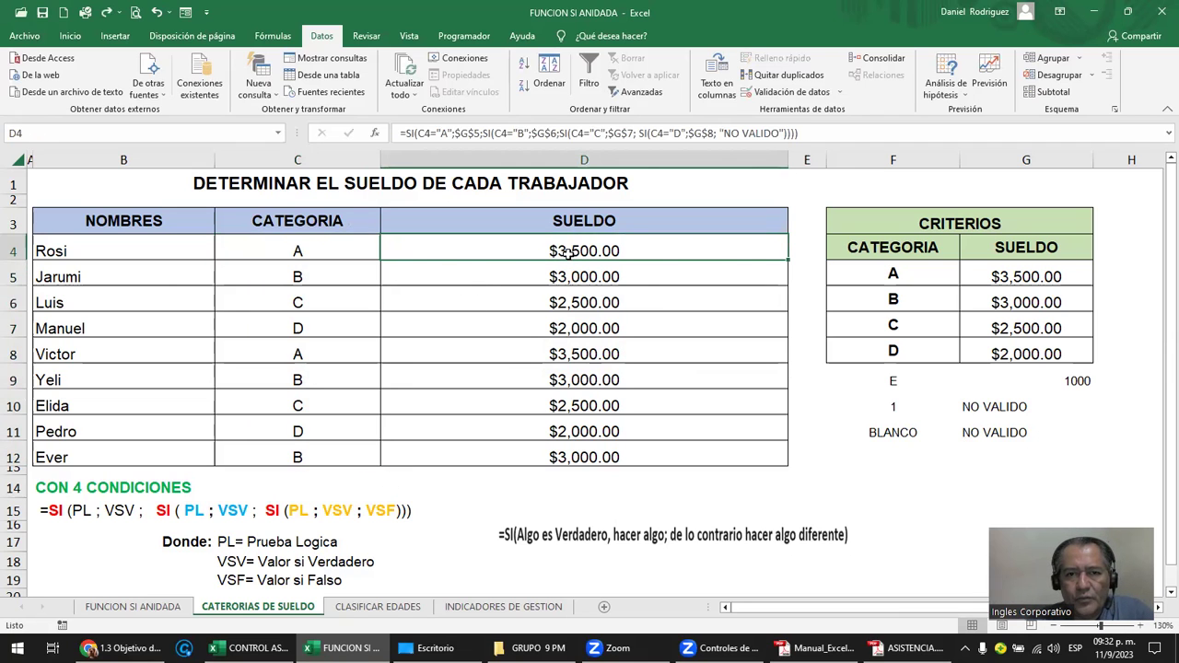
{"action": "double_click", "coordinate": [568, 253]}
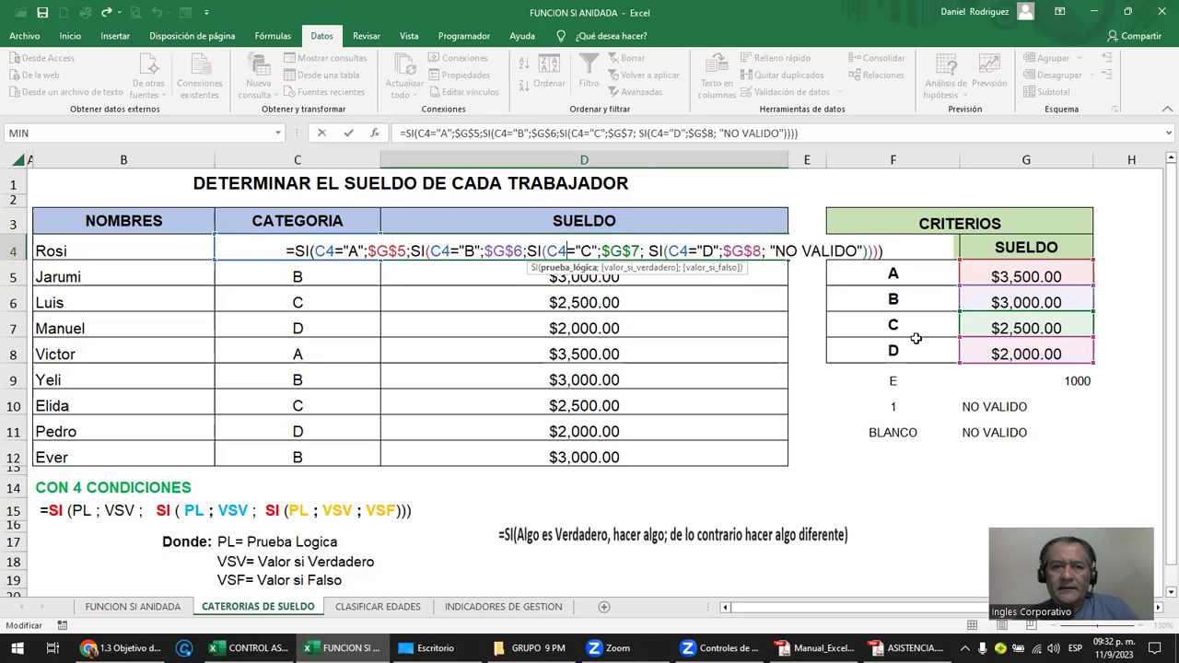
{"action": "key", "text": "ctrl+Return"}
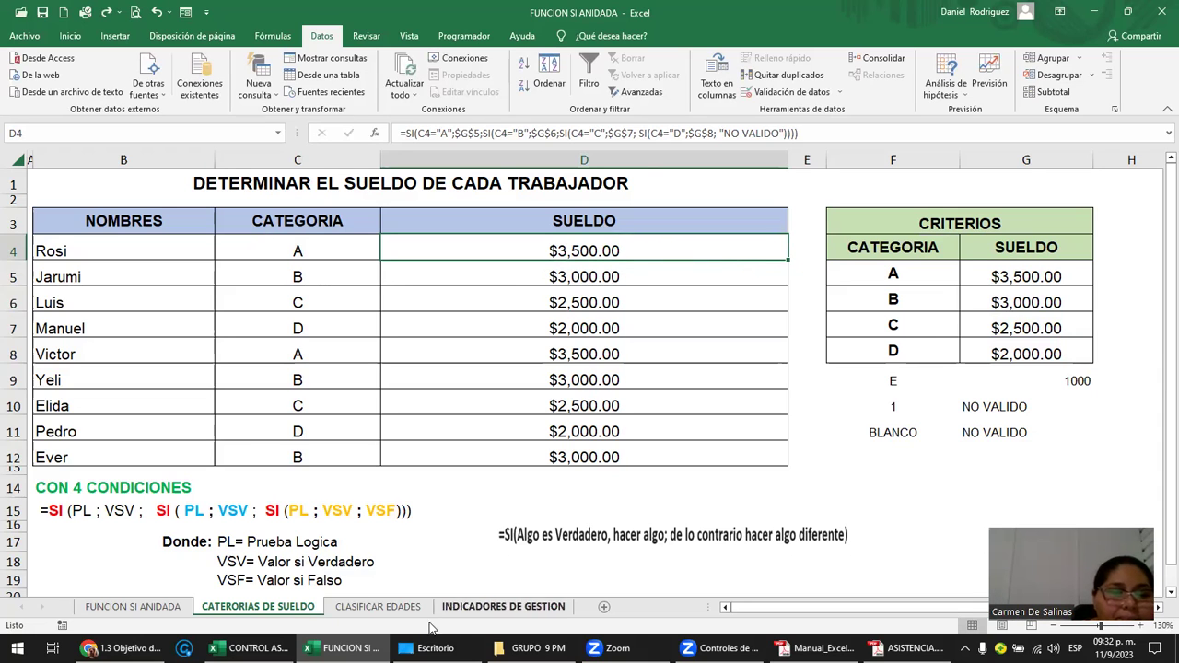
Step: Switch to the CLASIFICAR EDADES sheet and inspect its columns and C7's formula
{"action": "left_click", "coordinate": [398, 612]}
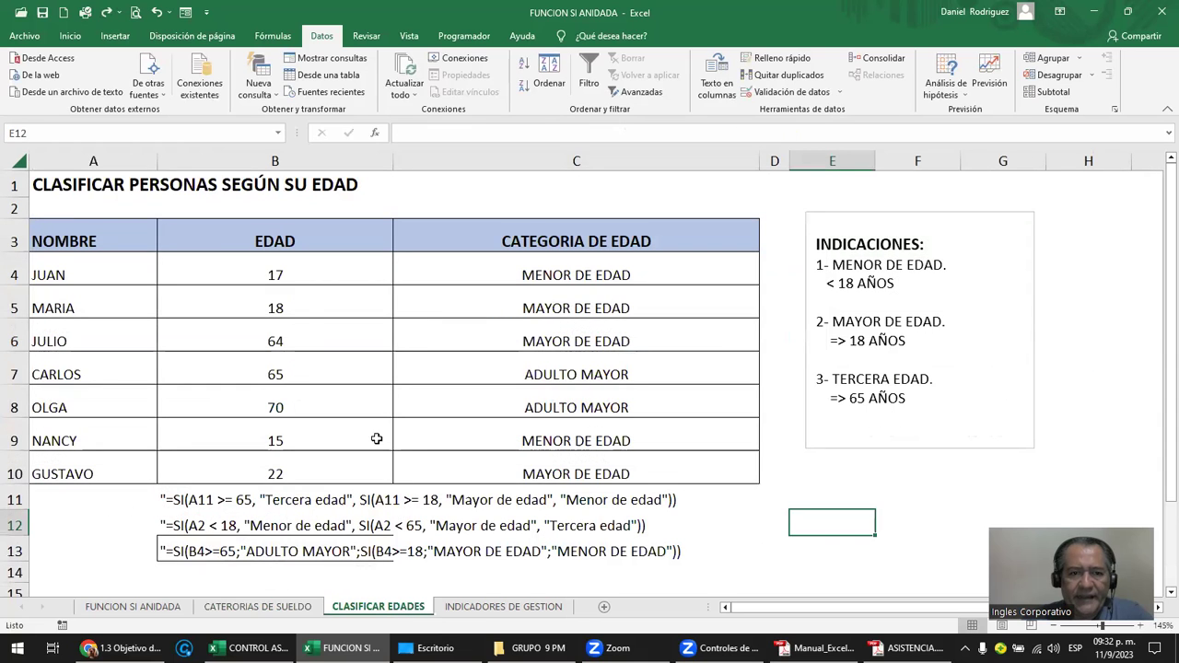
{"action": "left_click", "coordinate": [277, 272]}
{"action": "left_click", "coordinate": [87, 236]}
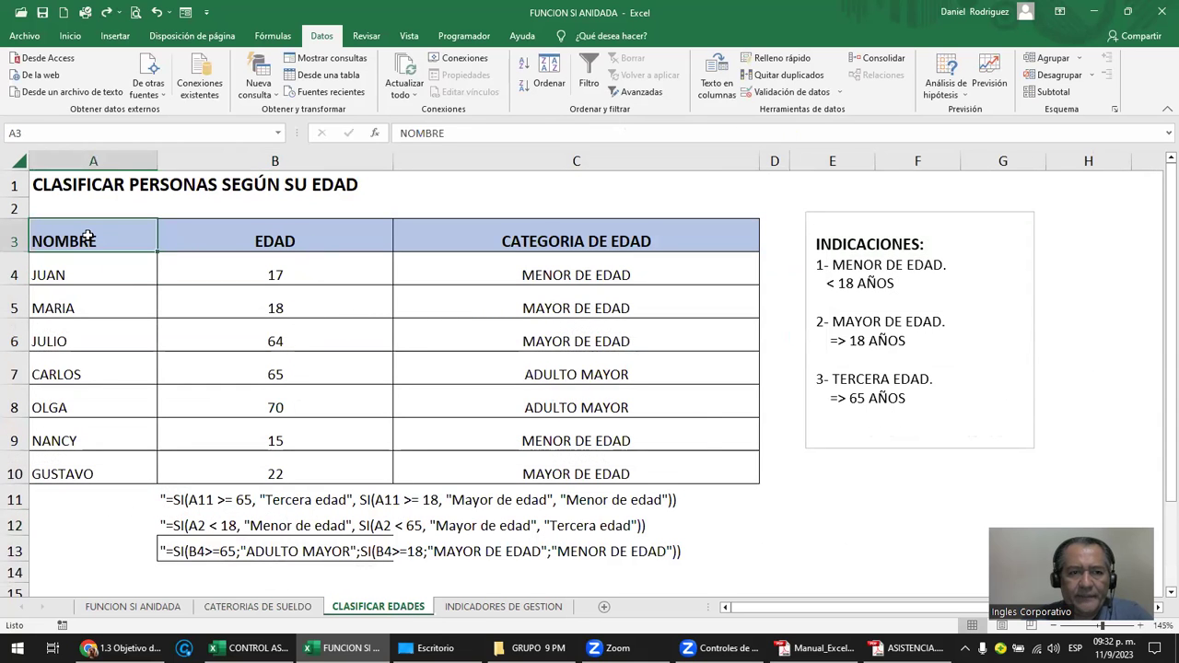
{"action": "left_click", "coordinate": [276, 163]}
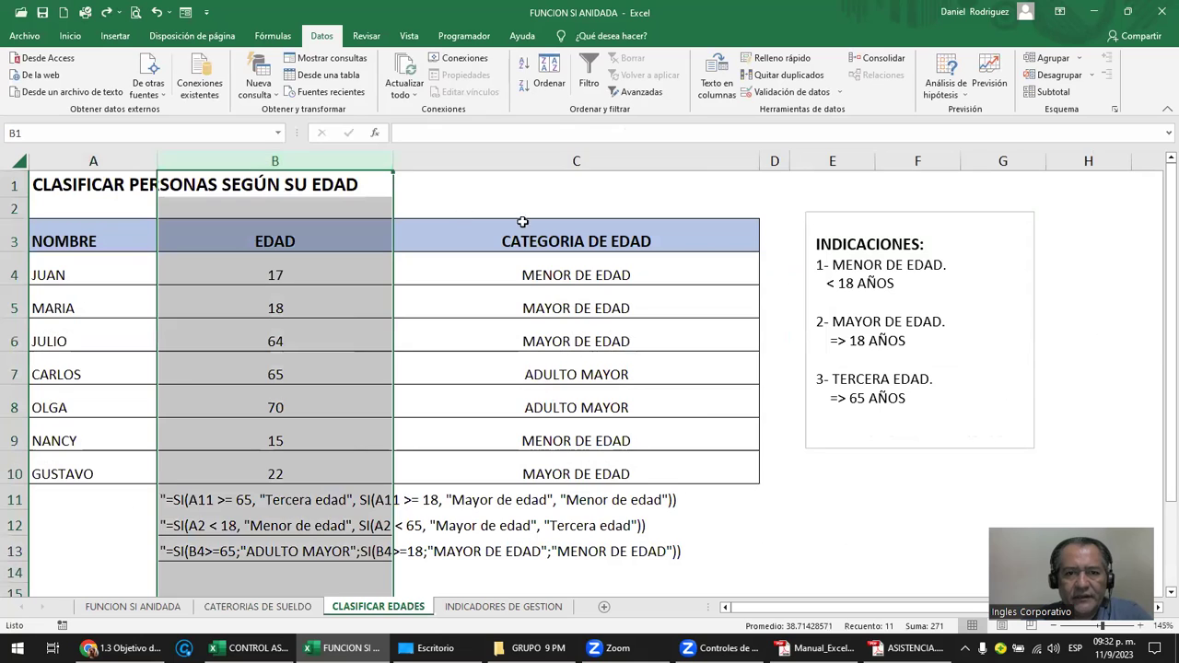
{"action": "left_click", "coordinate": [571, 161]}
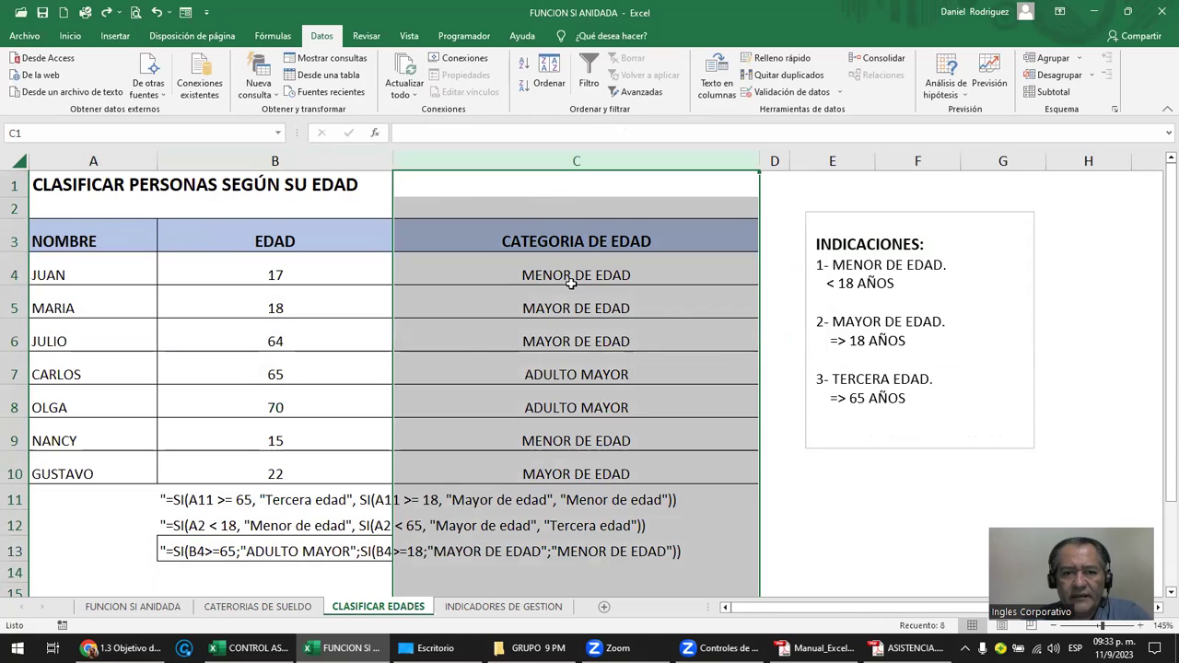
{"action": "left_click", "coordinate": [627, 368]}
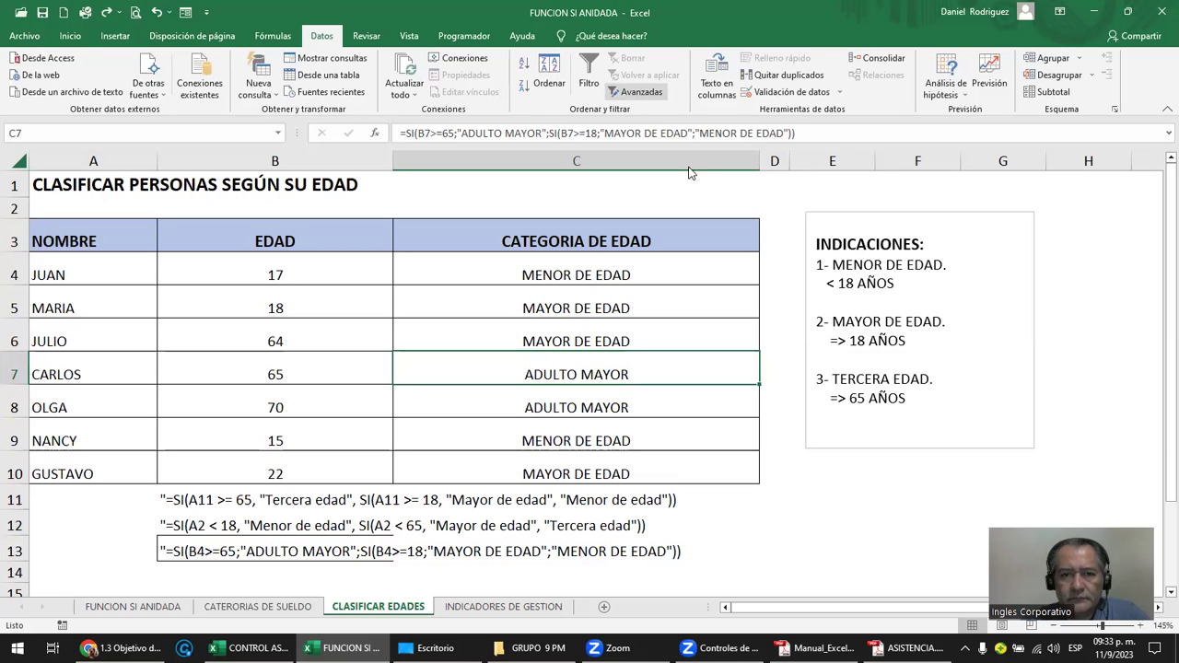
Step: Shift the INDICACIONES note box slightly right and down
{"action": "left_click", "coordinate": [887, 217]}
{"action": "left_click_drag", "start_coordinate": [884, 212], "coordinate": [918, 229]}
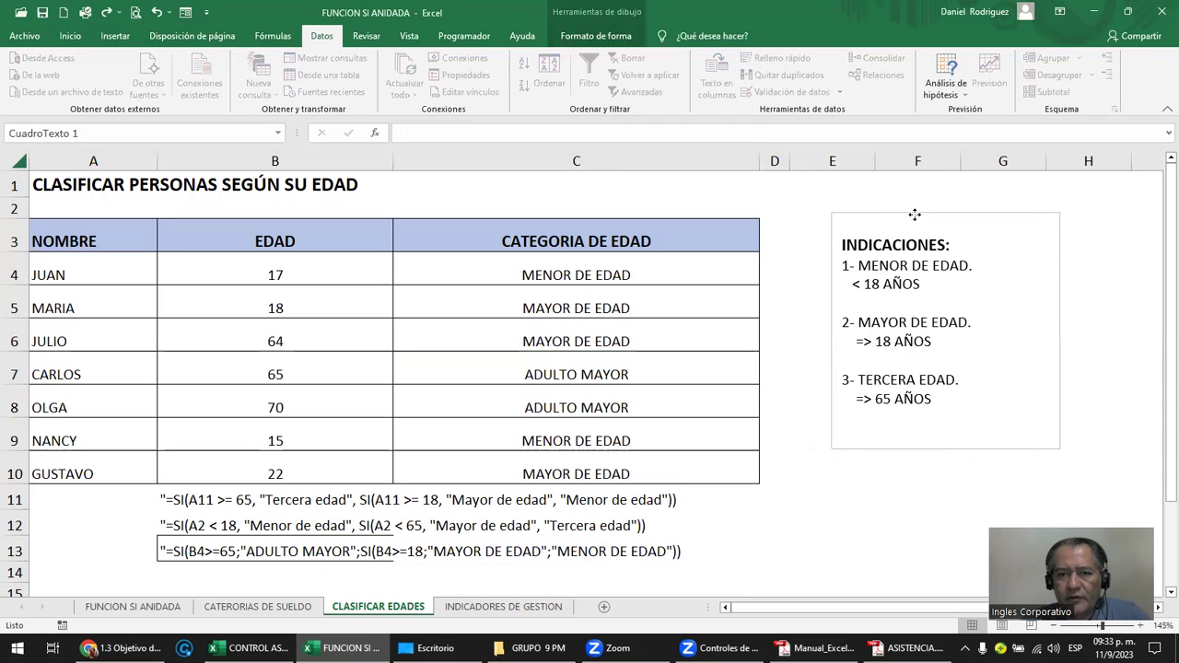
{"action": "left_click", "coordinate": [876, 301]}
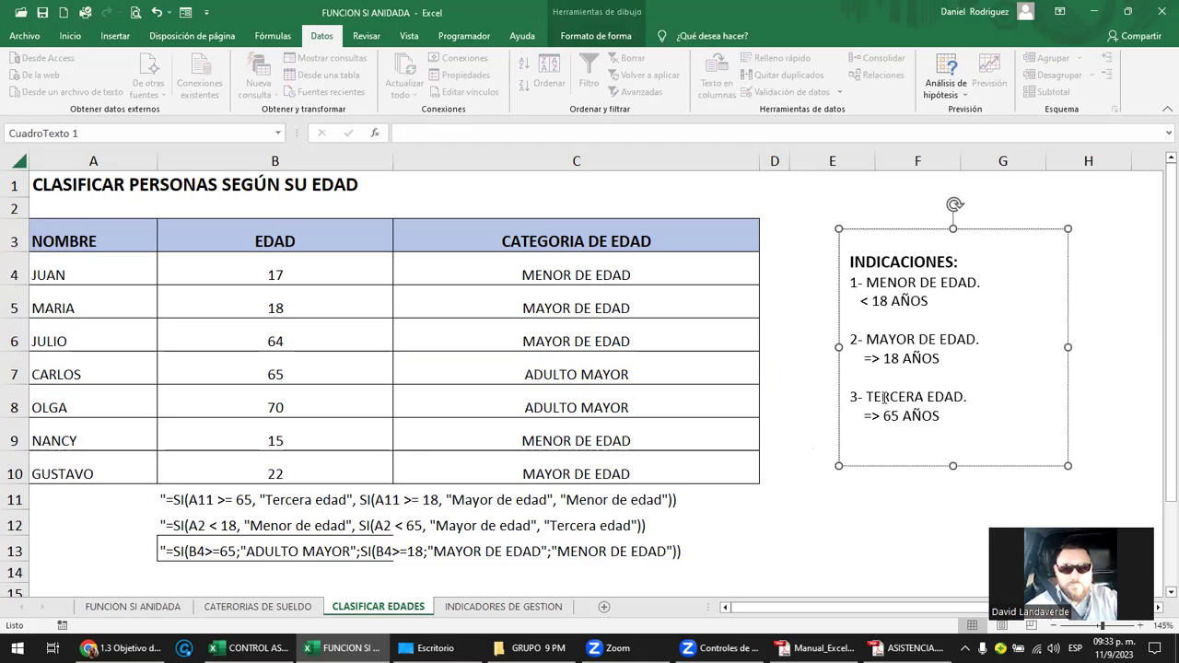
Step: Select the ages B4:B6, then the category results C5:C10
{"action": "left_click", "coordinate": [274, 273]}
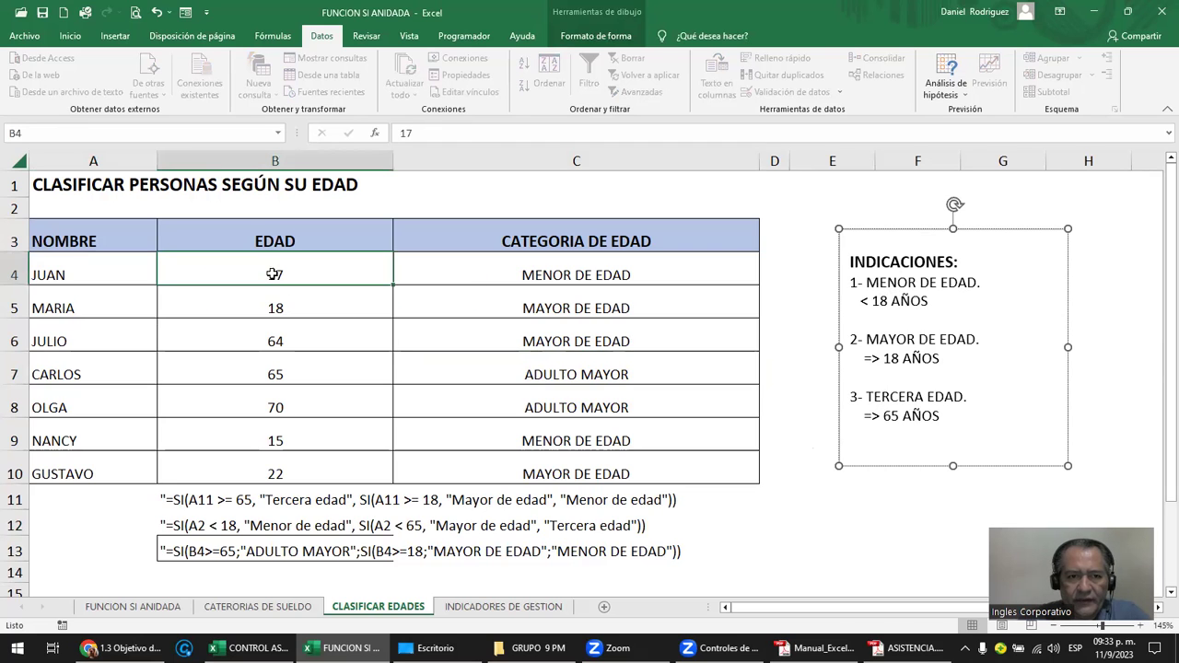
{"action": "left_click_drag", "start_coordinate": [274, 273], "coordinate": [283, 331]}
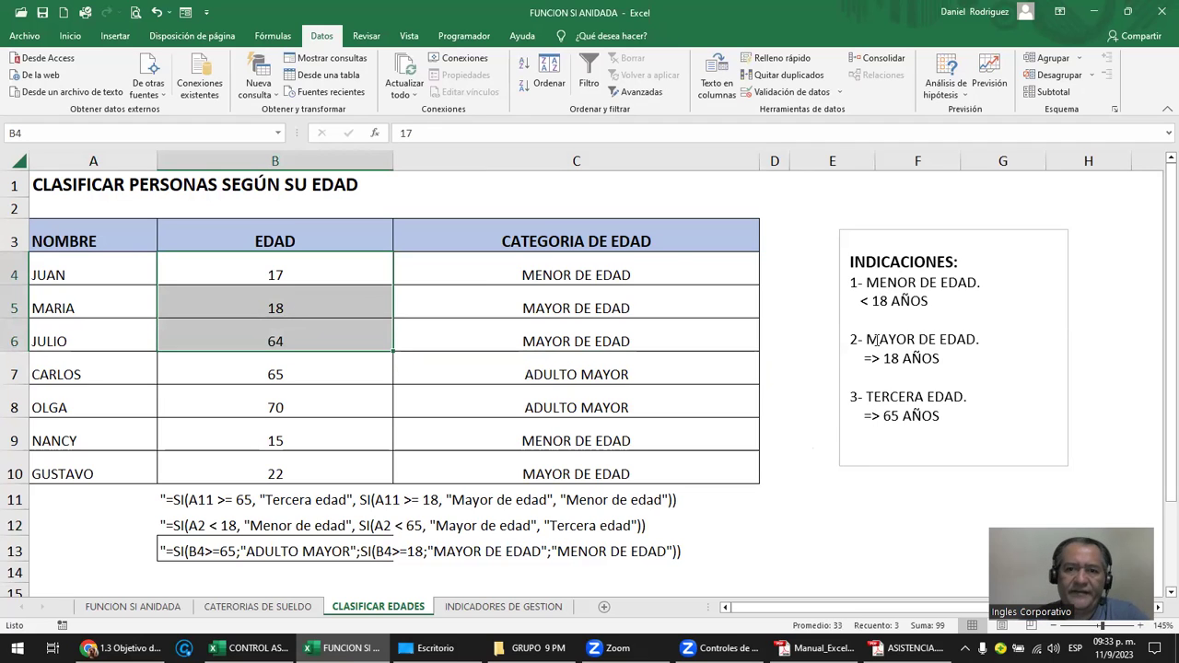
{"action": "left_click", "coordinate": [818, 334]}
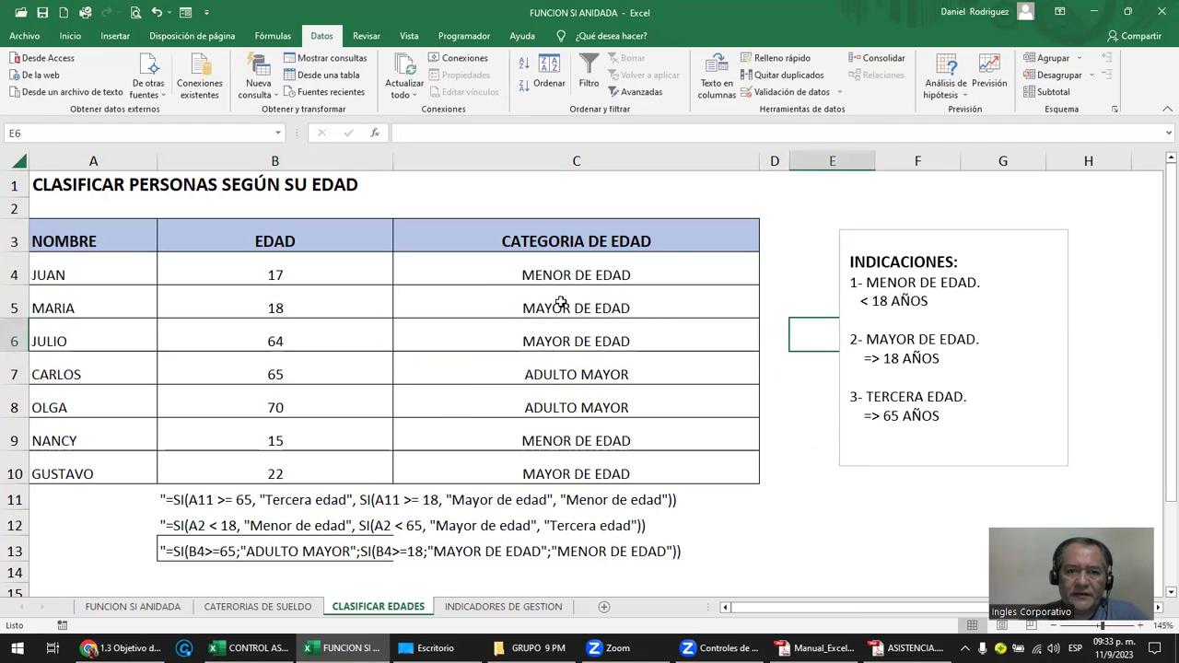
{"action": "left_click_drag", "start_coordinate": [561, 303], "coordinate": [576, 461]}
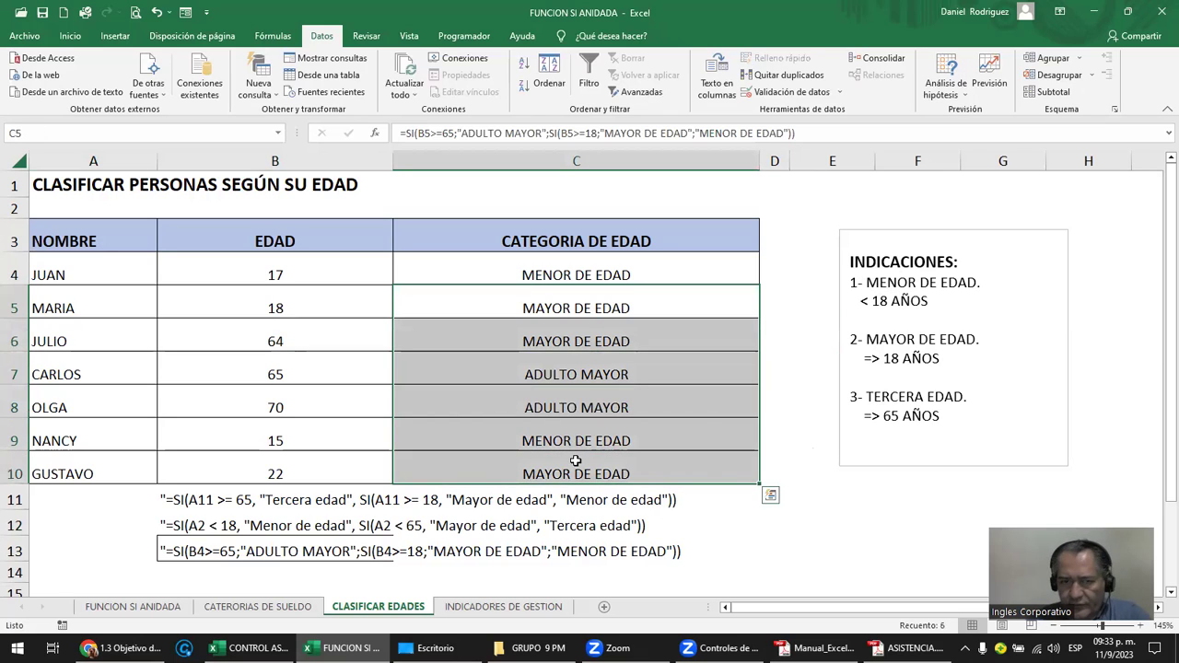
Step: Erase the category results in C5:C10 and look over the sample formulas in B11:B13
{"action": "key", "text": "Delete"}
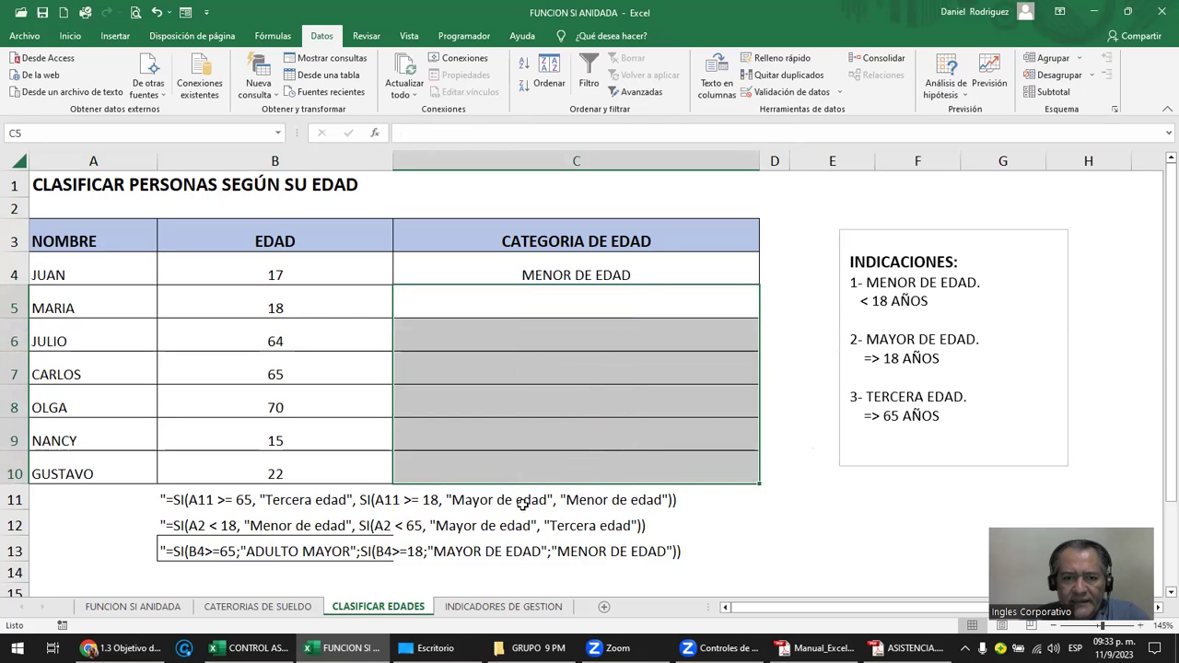
{"action": "left_click", "coordinate": [523, 503]}
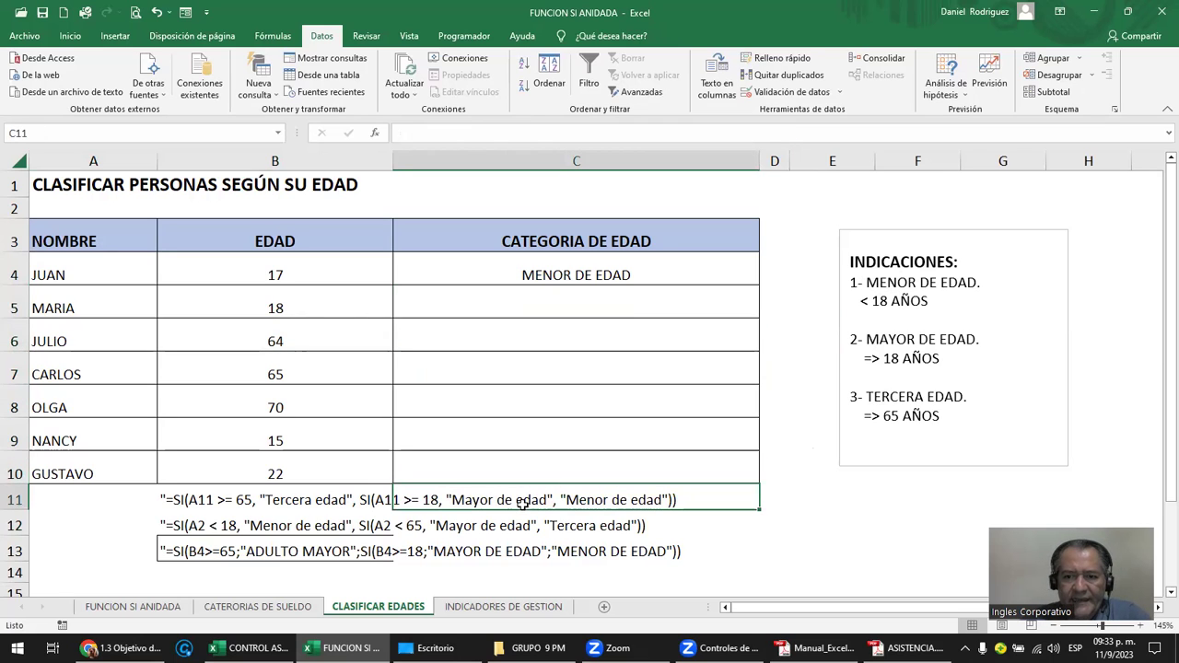
{"action": "left_click", "coordinate": [190, 505]}
{"action": "left_click", "coordinate": [206, 524]}
{"action": "left_click", "coordinate": [226, 552]}
{"action": "left_click", "coordinate": [231, 523]}
{"action": "left_click", "coordinate": [228, 502]}
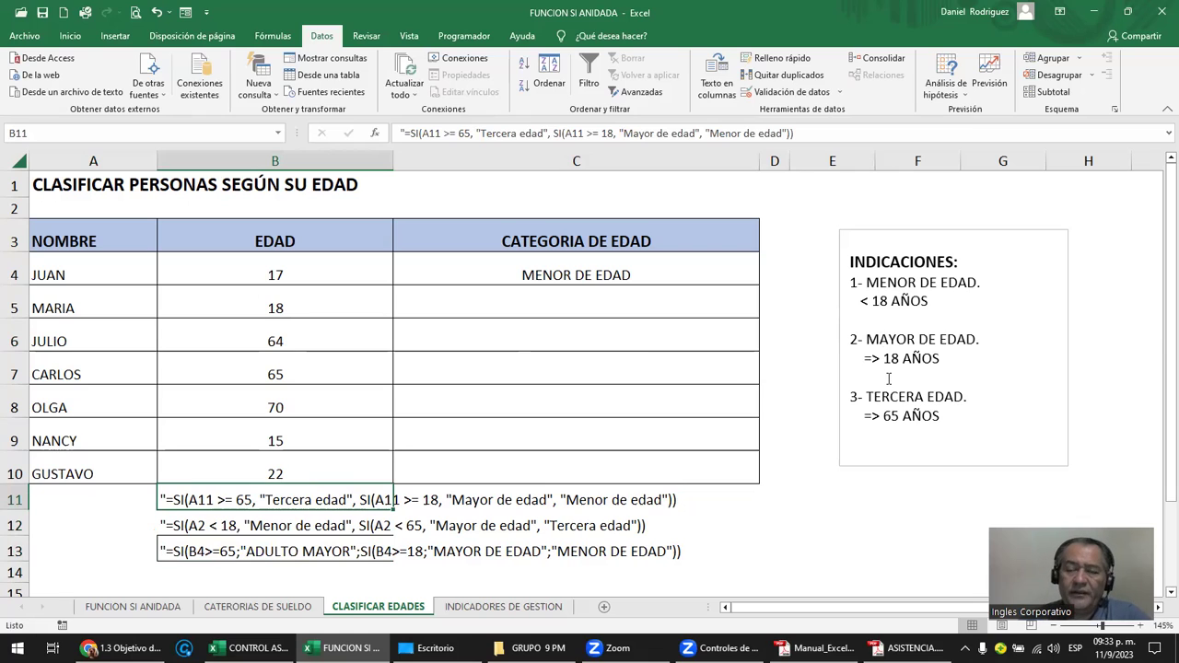
Step: Highlight the three age rules in the INDICACIONES box
{"action": "left_click", "coordinate": [867, 283]}
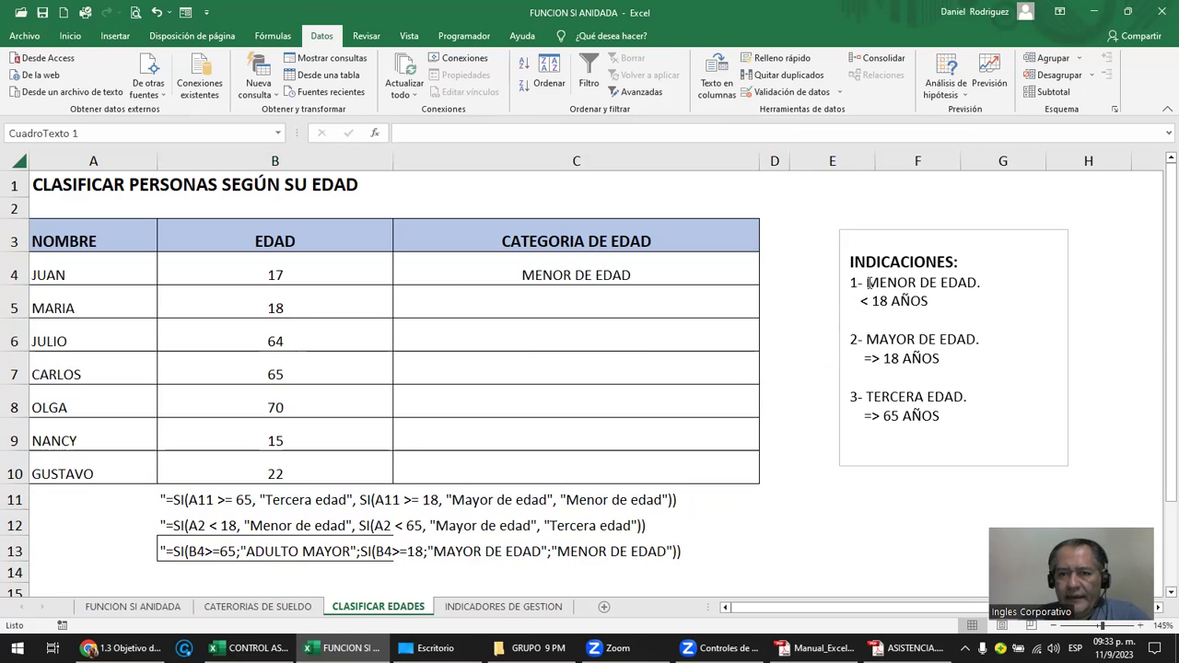
{"action": "left_click_drag", "start_coordinate": [867, 282], "coordinate": [951, 287]}
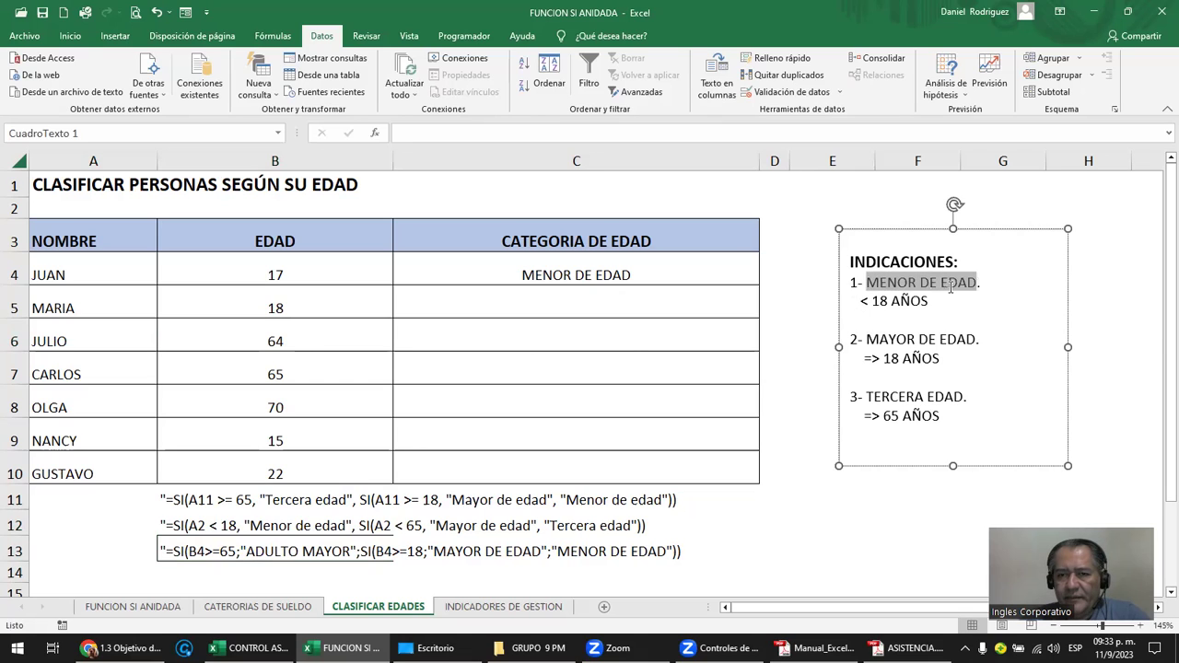
{"action": "left_click_drag", "start_coordinate": [951, 287], "coordinate": [961, 421]}
{"action": "left_click", "coordinate": [919, 453]}
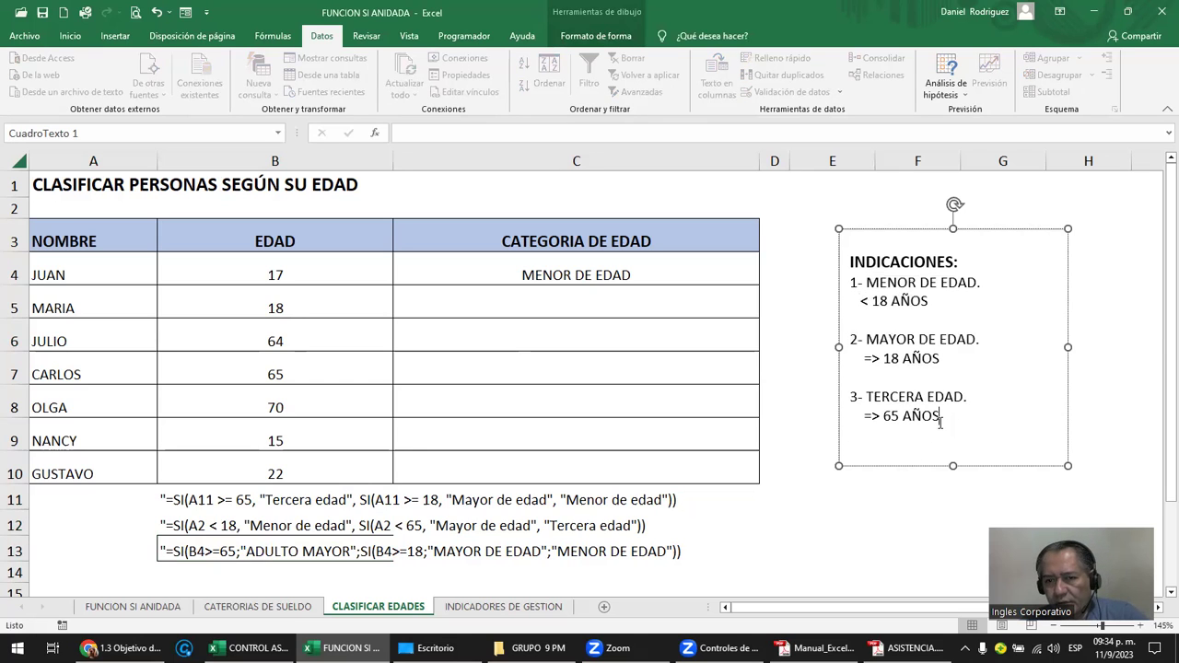
{"action": "left_click_drag", "start_coordinate": [940, 420], "coordinate": [845, 412]}
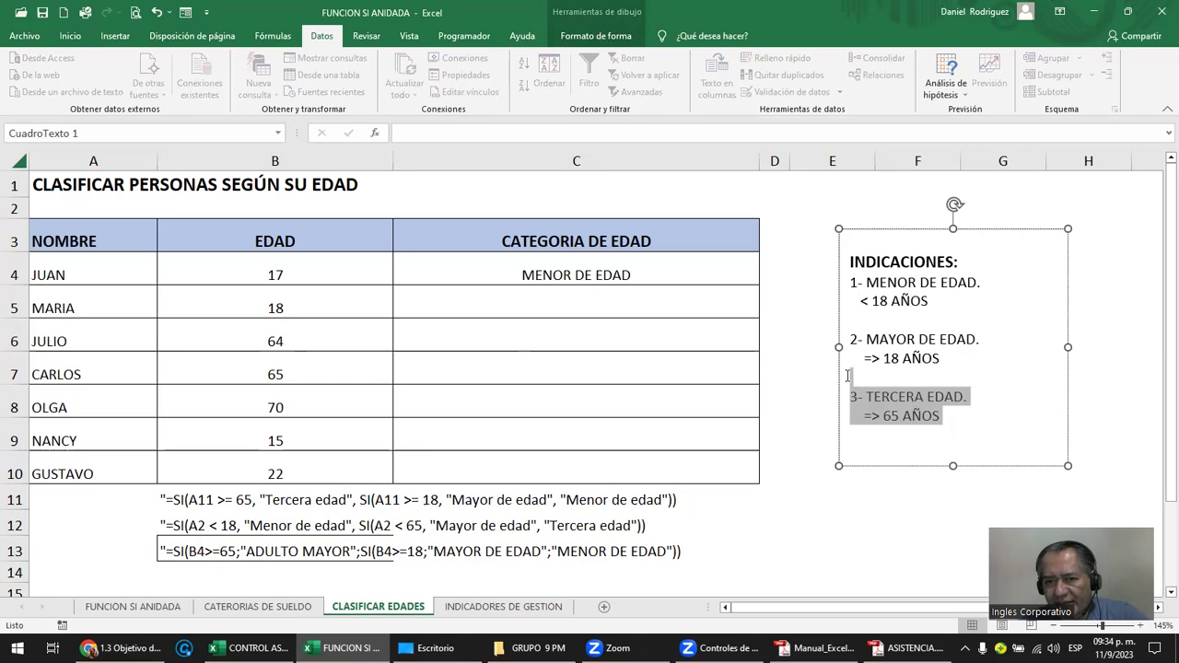
{"action": "left_click_drag", "start_coordinate": [844, 412], "coordinate": [780, 311]}
{"action": "left_click", "coordinate": [782, 310]}
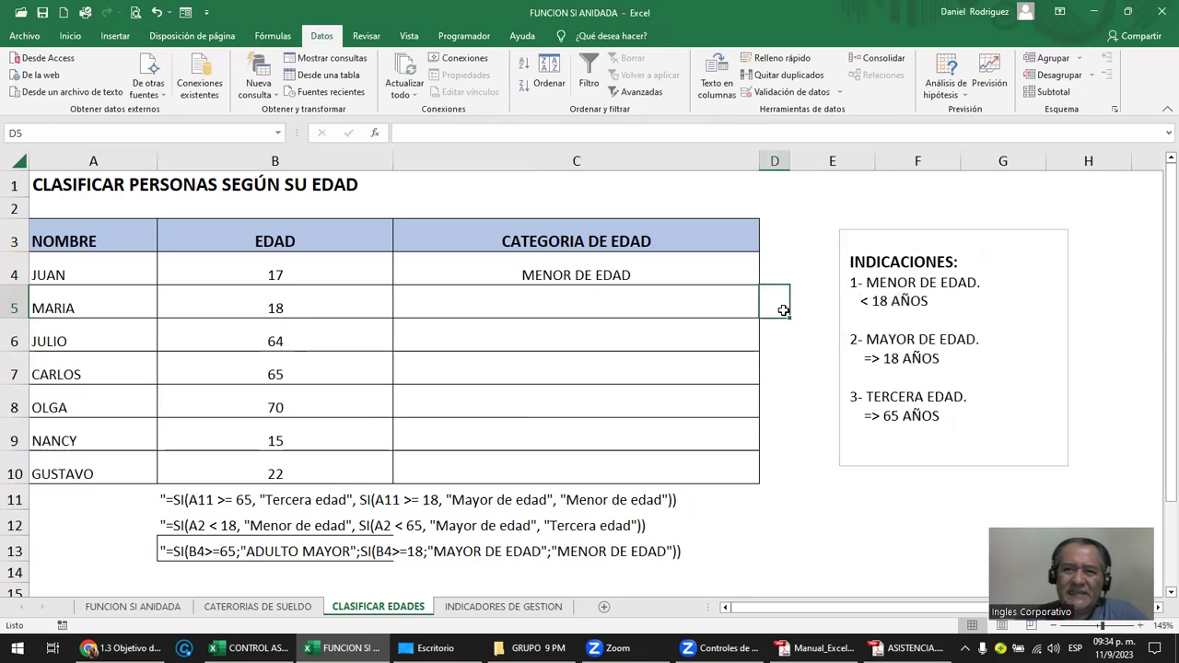
Step: Re-highlight the under-18, 18-and-over and senior rules in the indications
{"action": "left_click_drag", "start_coordinate": [852, 336], "coordinate": [967, 359]}
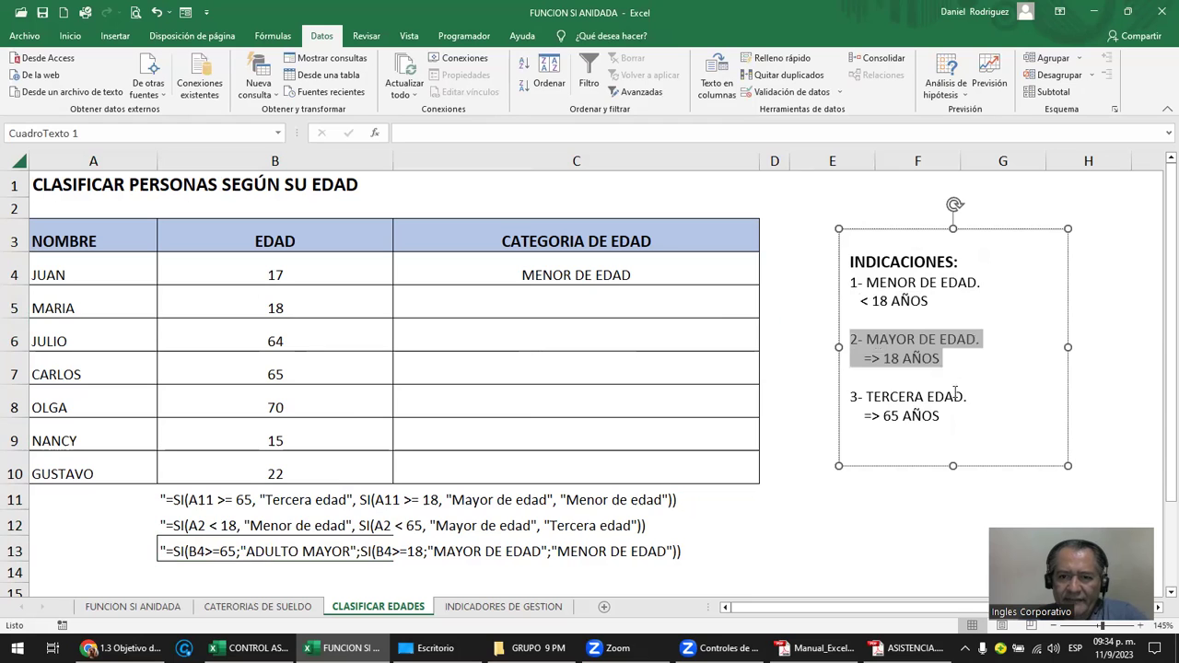
{"action": "left_click_drag", "start_coordinate": [955, 393], "coordinate": [941, 282]}
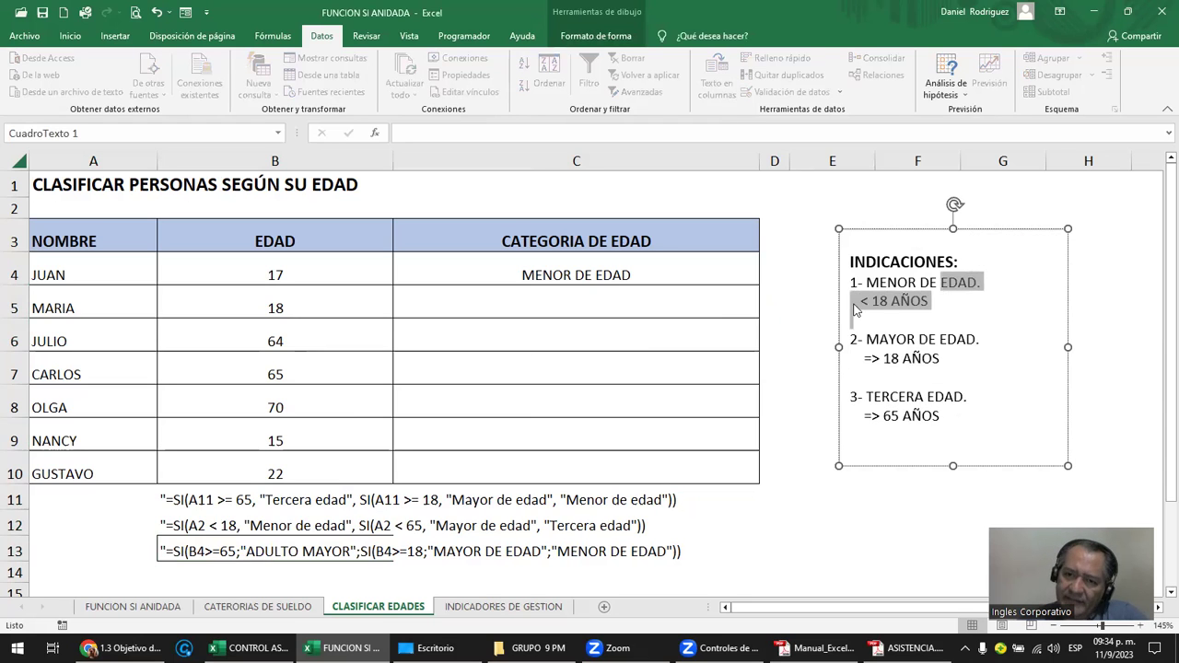
{"action": "left_click", "coordinate": [808, 269]}
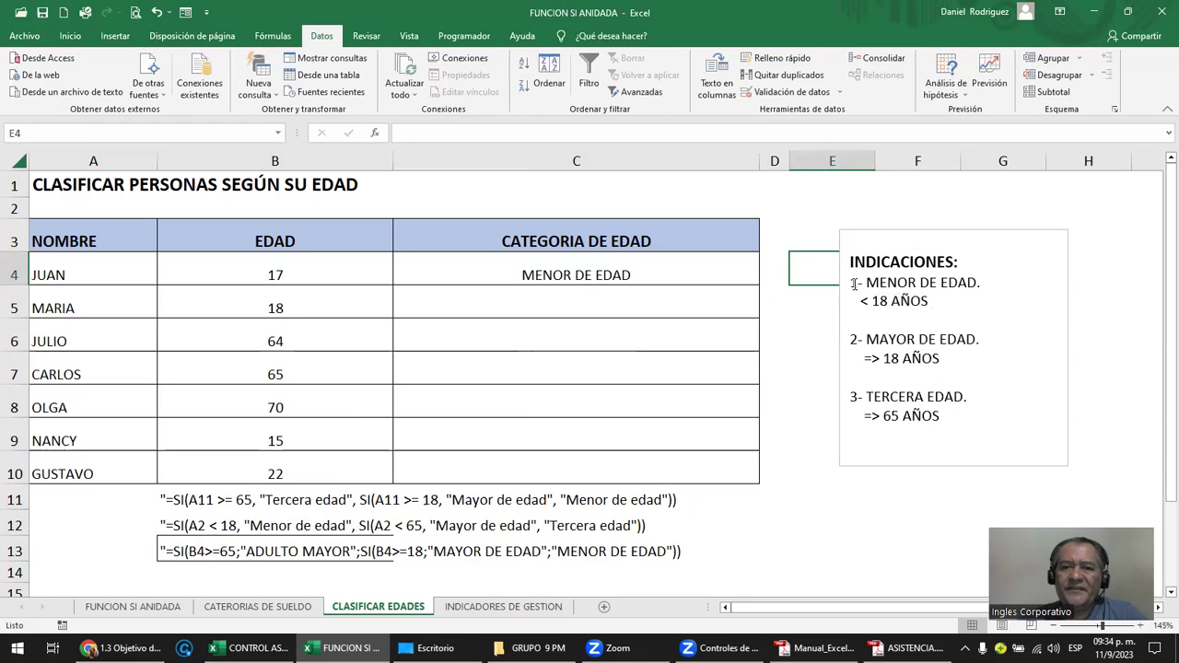
{"action": "mouse_move", "coordinate": [852, 283]}
{"action": "left_mouse_down"}
{"action": "mouse_move", "coordinate": [894, 420]}
{"action": "mouse_move", "coordinate": [849, 411]}
{"action": "mouse_move", "coordinate": [849, 282]}
{"action": "mouse_move", "coordinate": [834, 276]}
{"action": "left_mouse_up"}
{"action": "left_click", "coordinate": [871, 503]}
{"action": "left_click", "coordinate": [938, 415]}
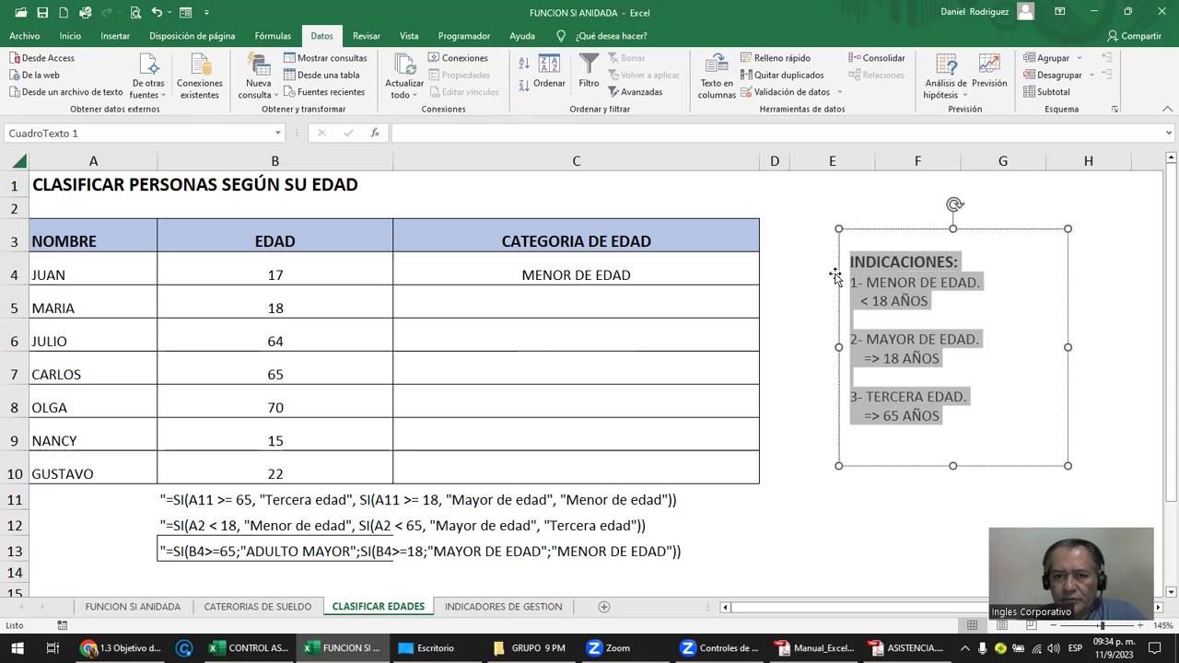
{"action": "left_click", "coordinate": [794, 279]}
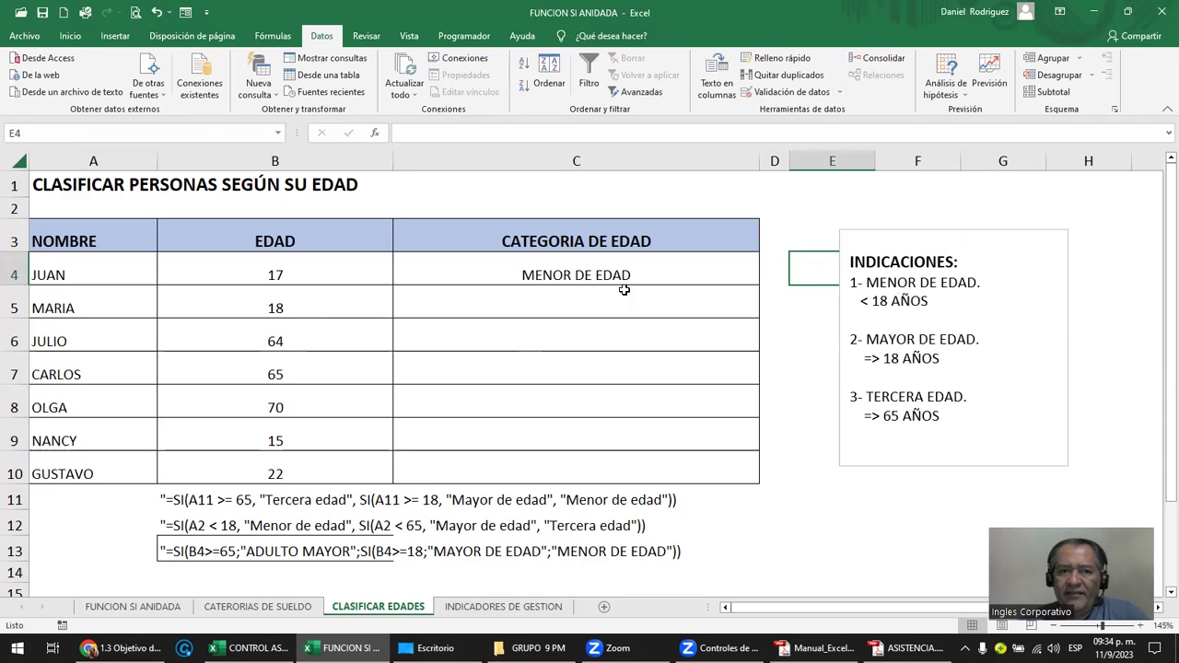
Step: Delete the nested SI formula from C4
{"action": "left_click", "coordinate": [525, 278]}
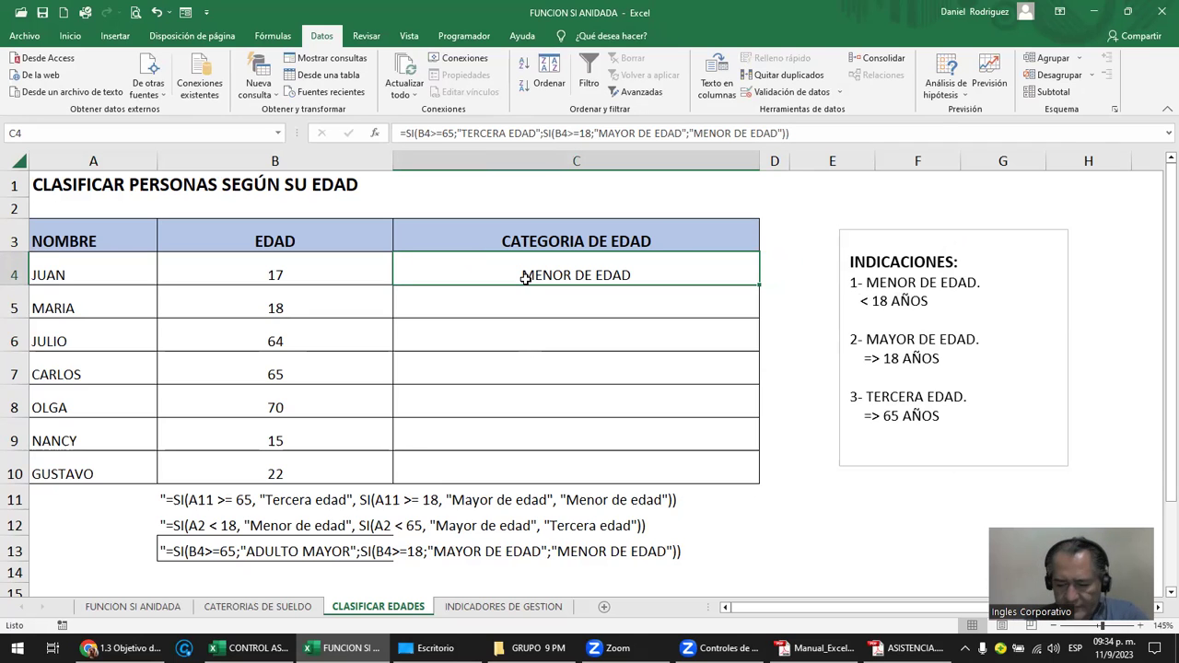
{"action": "double_click", "coordinate": [524, 278]}
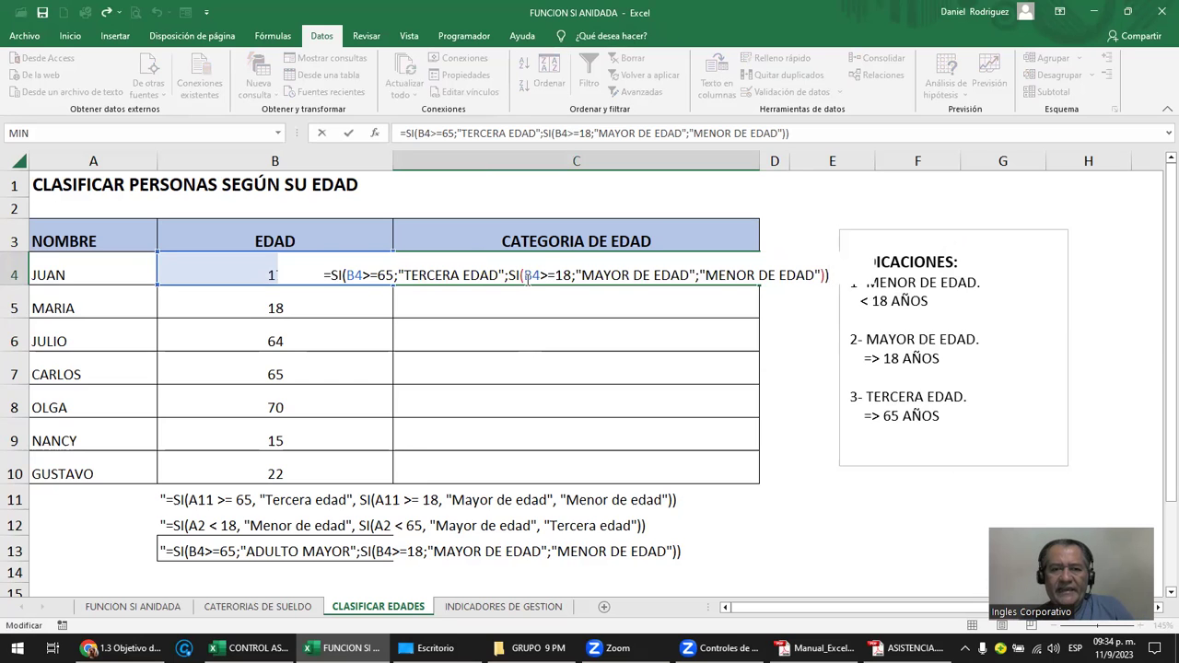
{"action": "key", "text": "Escape"}
{"action": "key", "text": "Delete"}
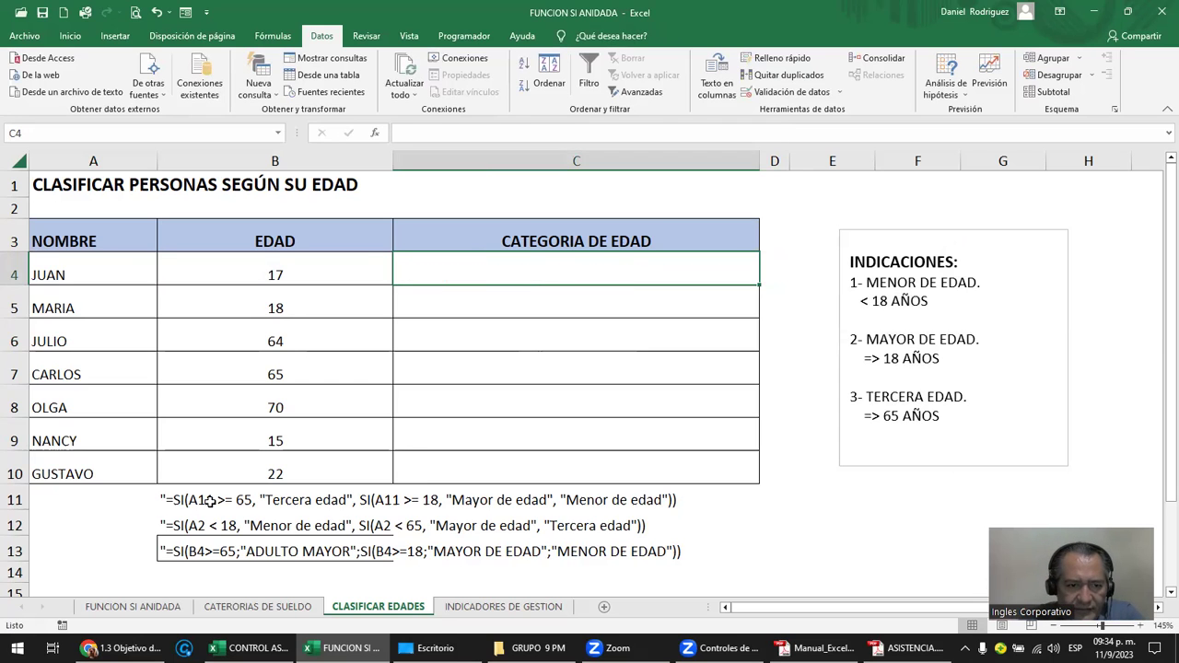
Step: Shorten row 2 and insert a short blank row 11 above the sample formulas
{"action": "left_click", "coordinate": [211, 501]}
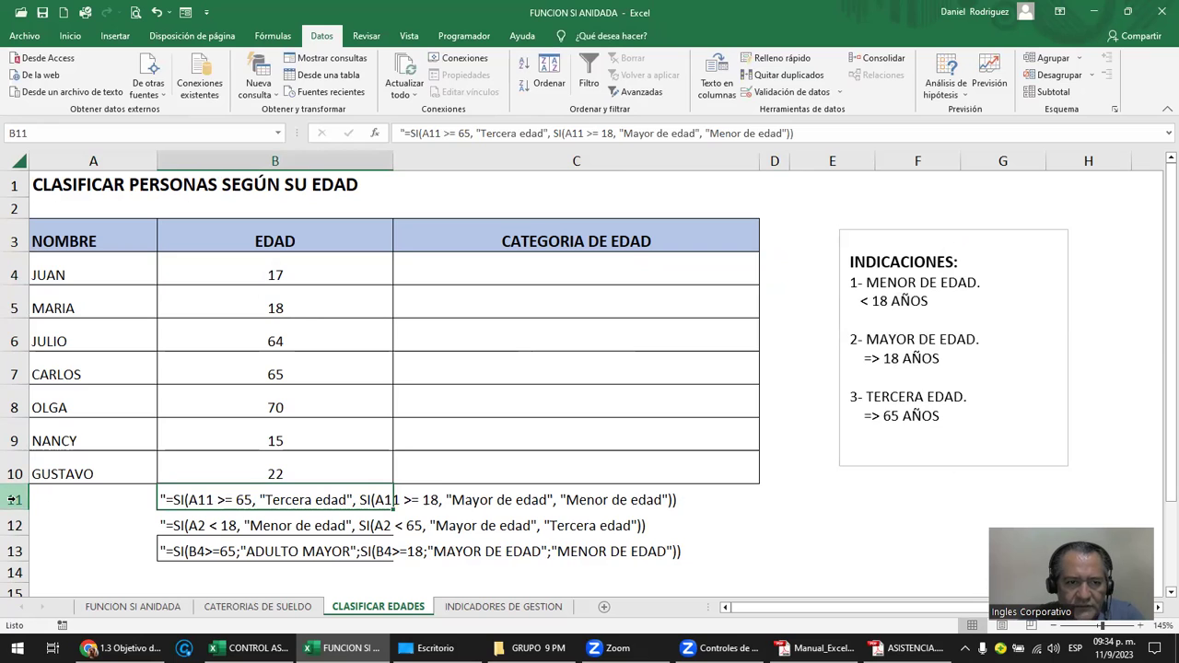
{"action": "left_click_drag", "start_coordinate": [13, 219], "coordinate": [14, 212]}
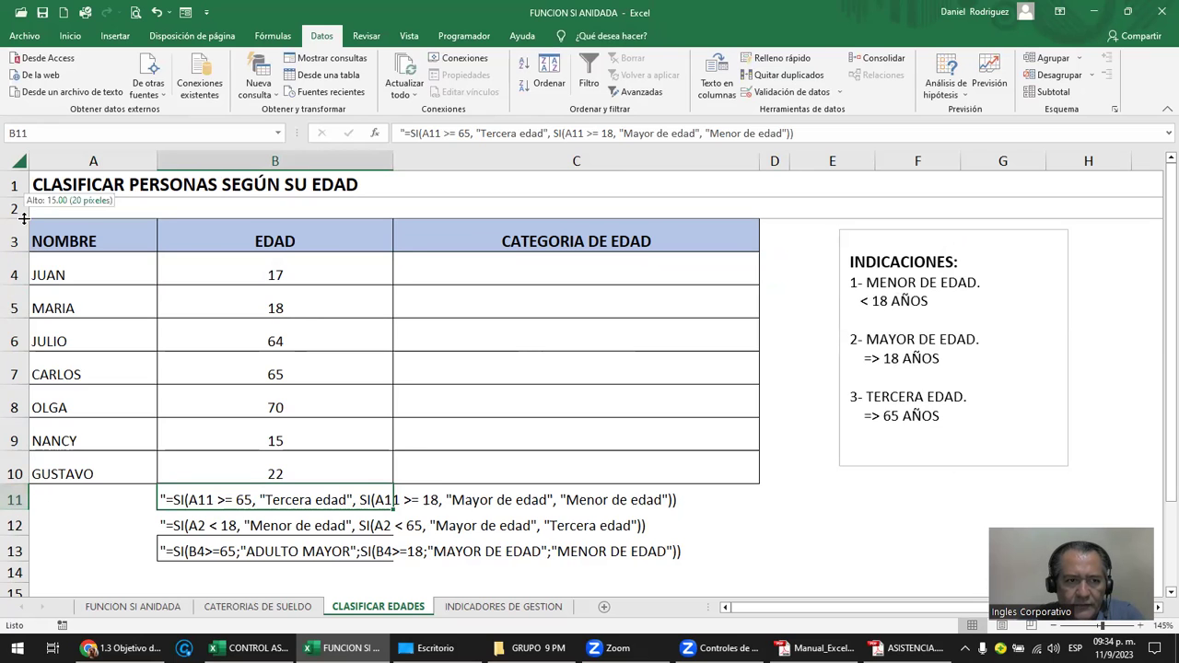
{"action": "left_click", "coordinate": [13, 492]}
{"action": "right_click", "coordinate": [14, 492]}
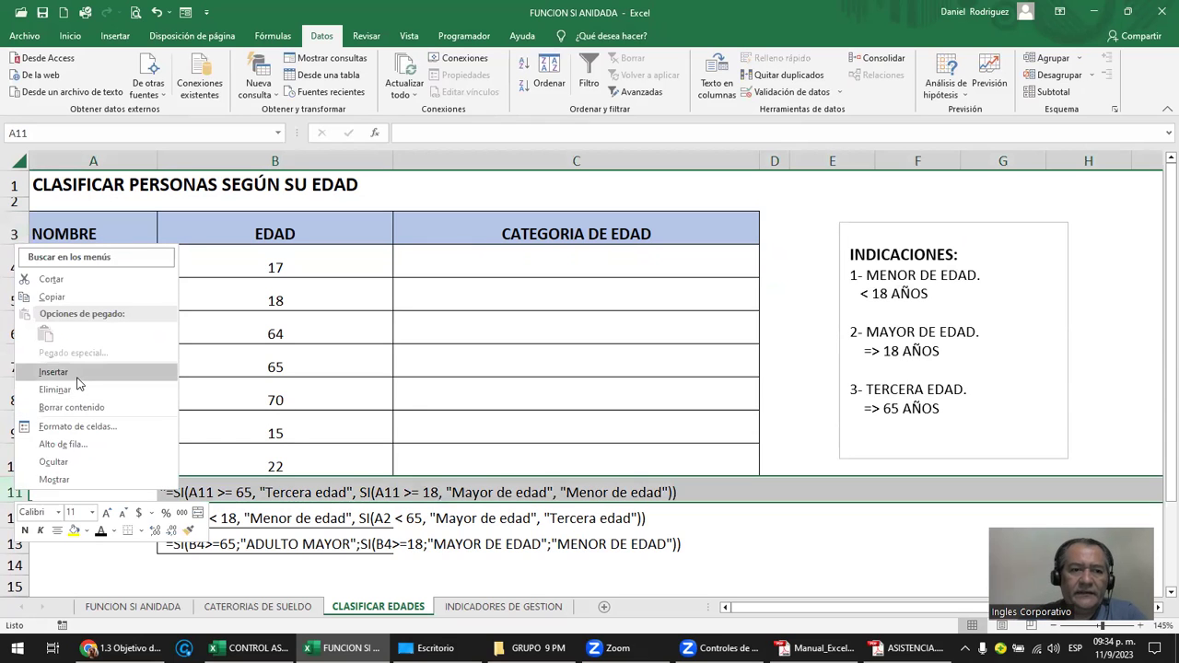
{"action": "left_click", "coordinate": [52, 373]}
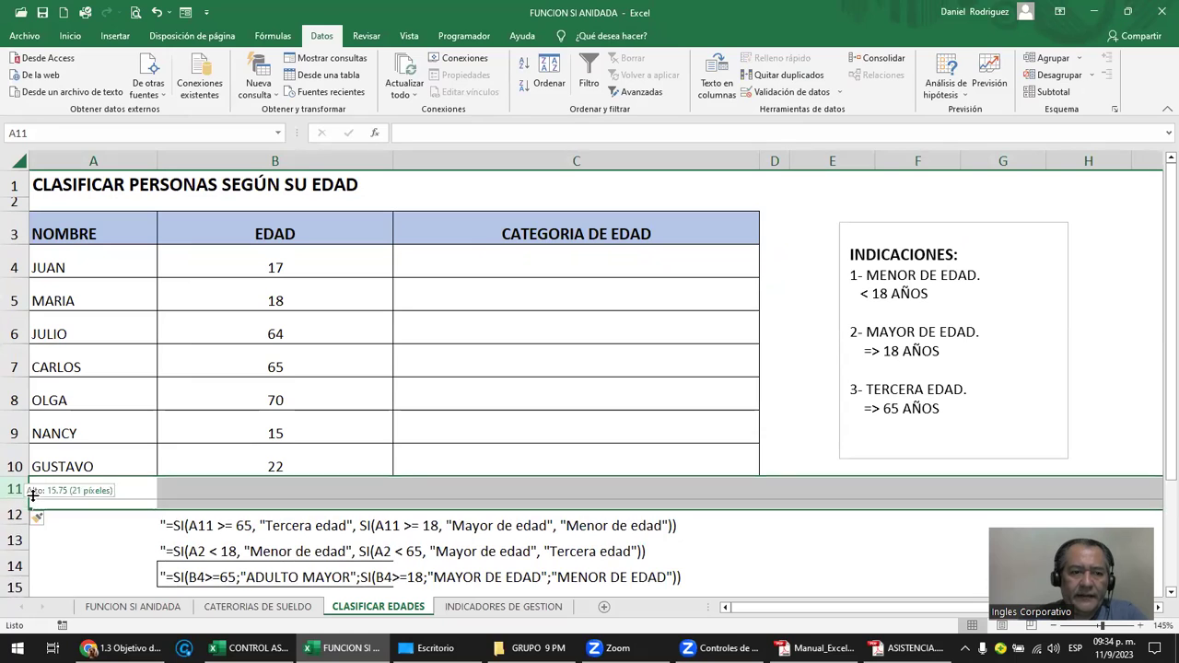
{"action": "left_click_drag", "start_coordinate": [25, 507], "coordinate": [25, 496]}
{"action": "left_click", "coordinate": [493, 485]}
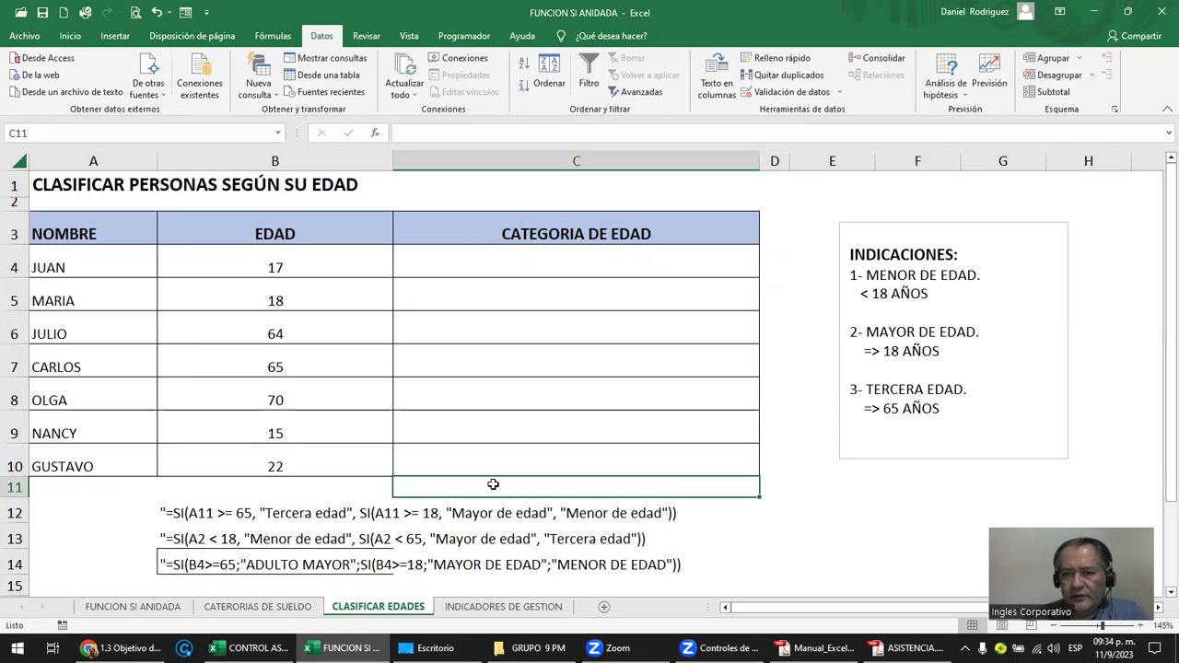
Step: Review the age rules, then start a new =SI( formula in C4
{"action": "left_click", "coordinate": [512, 265]}
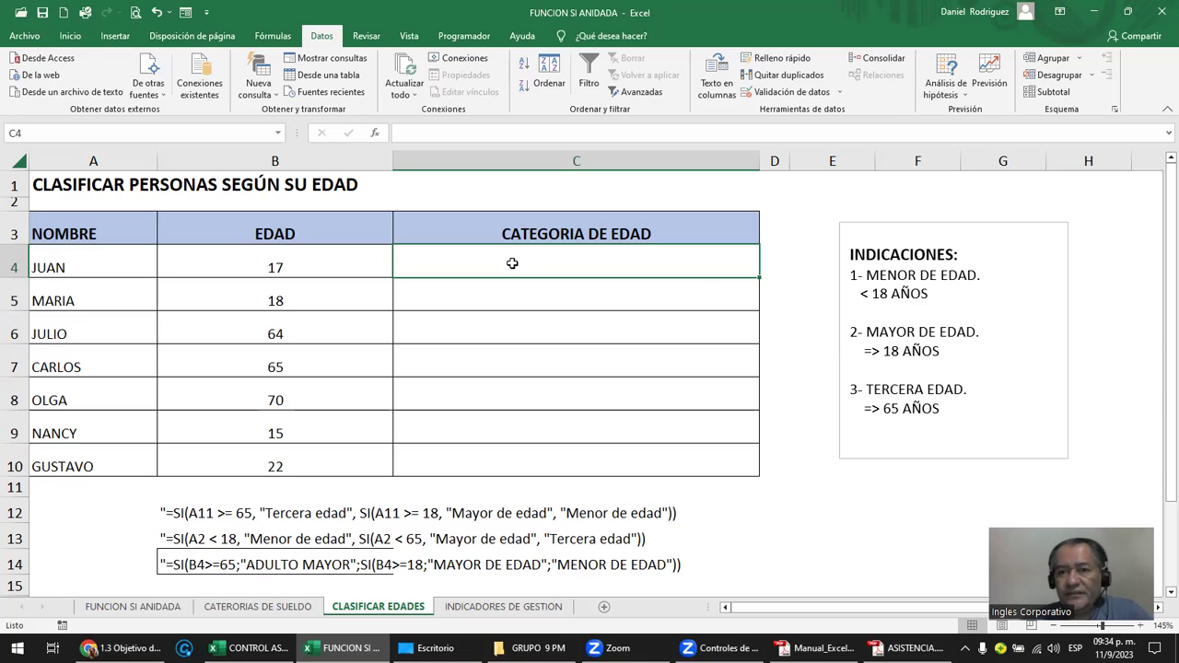
{"action": "left_click_drag", "start_coordinate": [854, 278], "coordinate": [919, 416]}
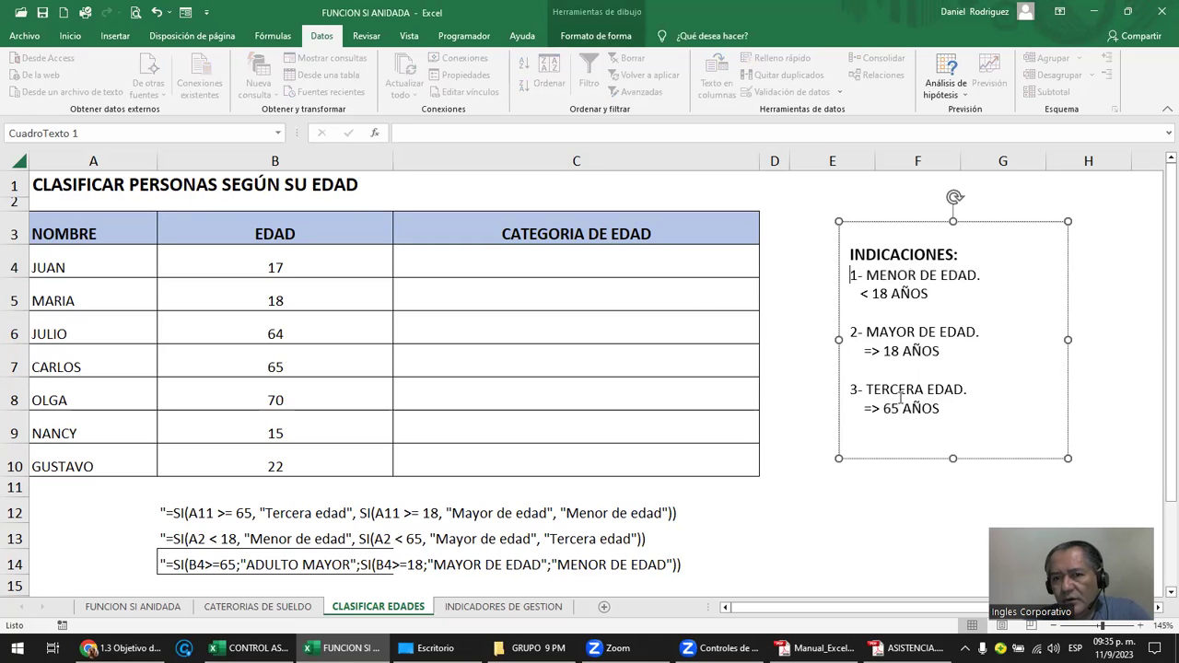
{"action": "left_click_drag", "start_coordinate": [944, 415], "coordinate": [866, 278]}
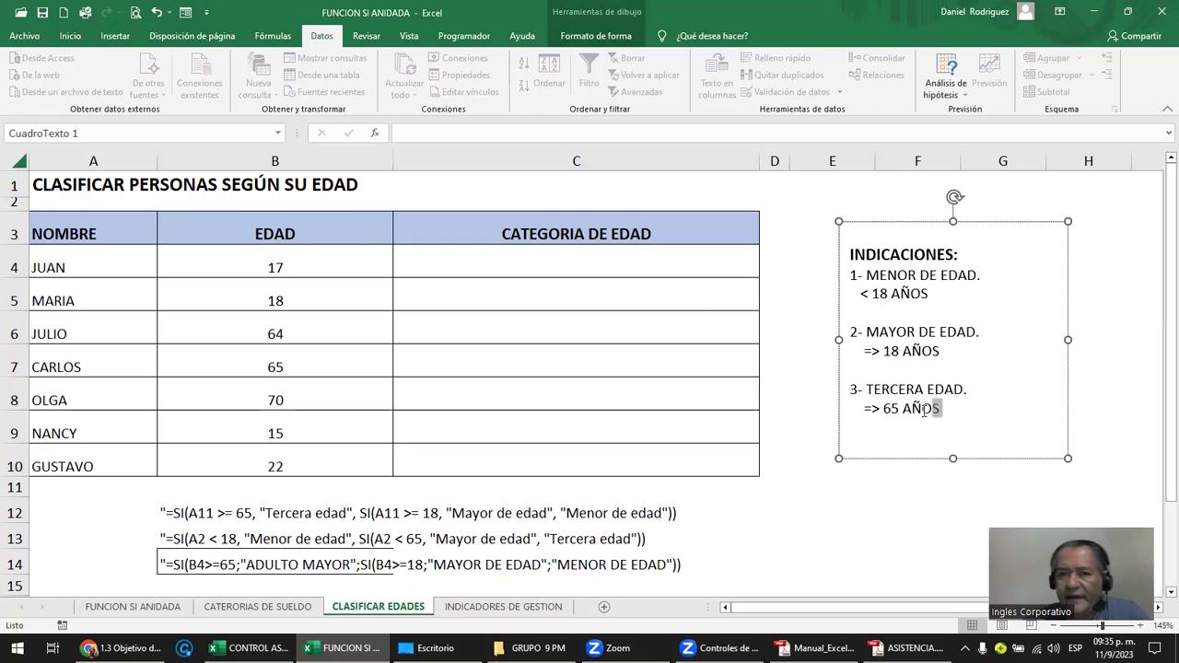
{"action": "left_click", "coordinate": [808, 280]}
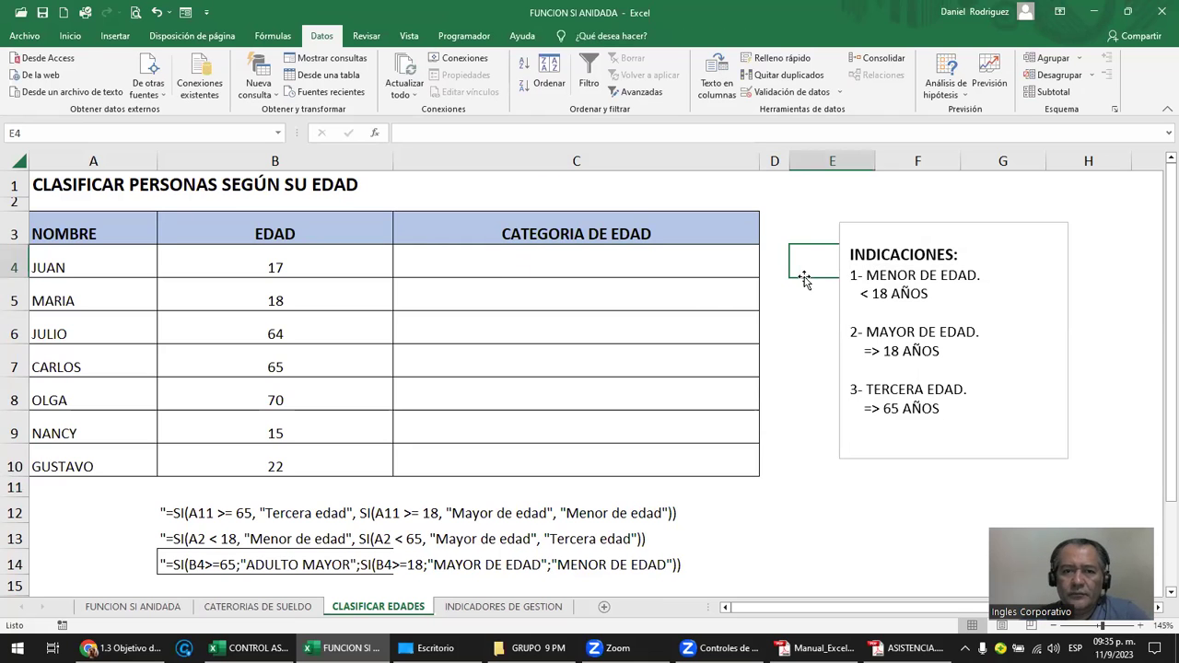
{"action": "left_click", "coordinate": [594, 273]}
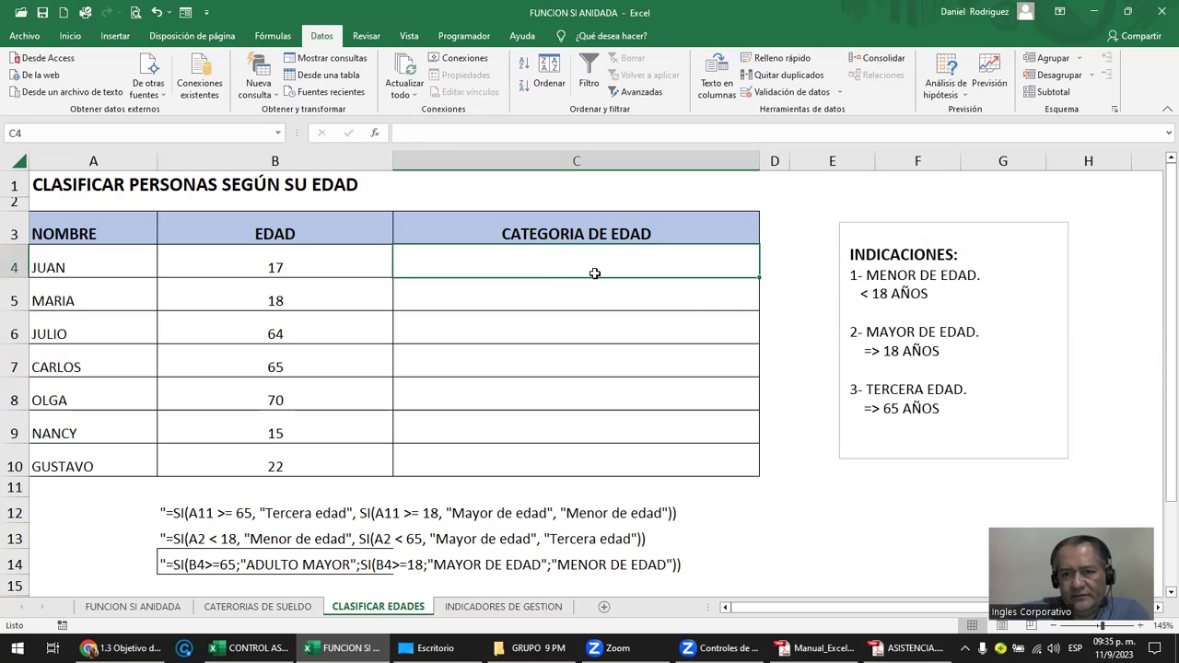
{"action": "left_click", "coordinate": [851, 392]}
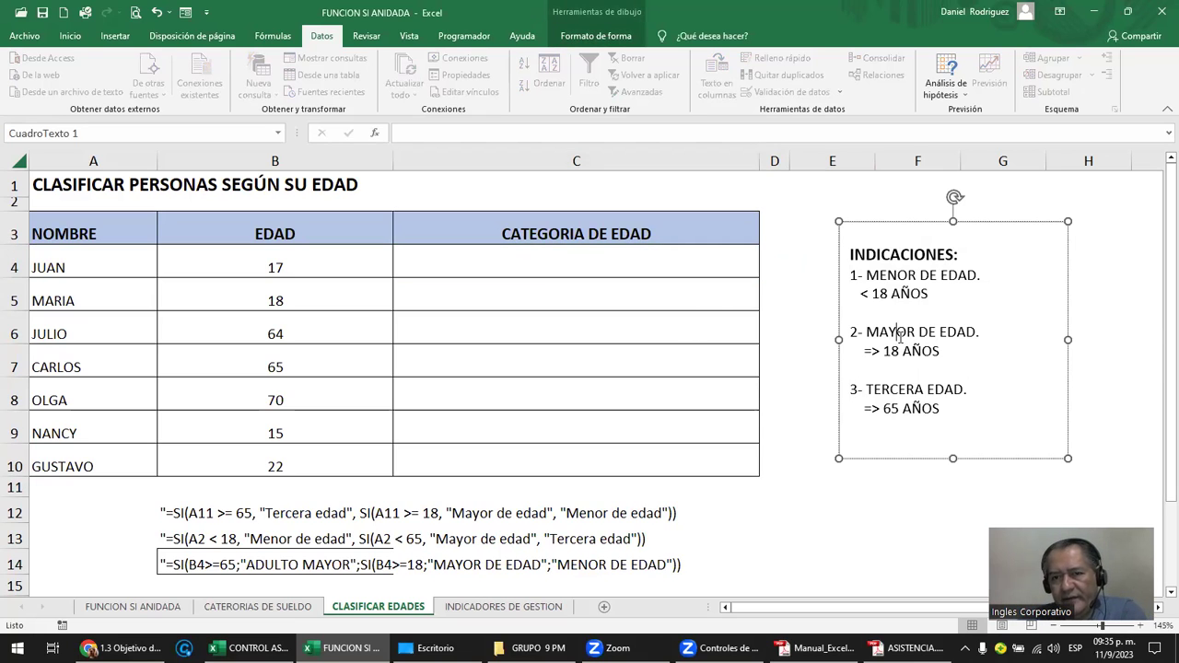
{"action": "left_click", "coordinate": [508, 267]}
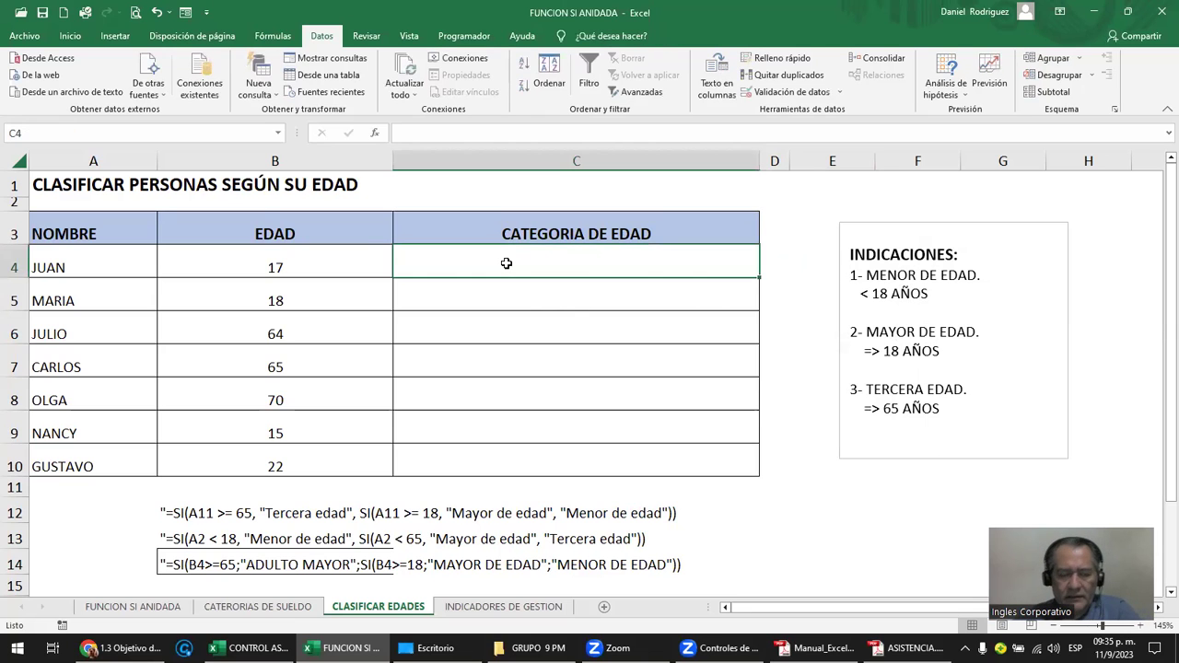
{"action": "type", "text": "="}
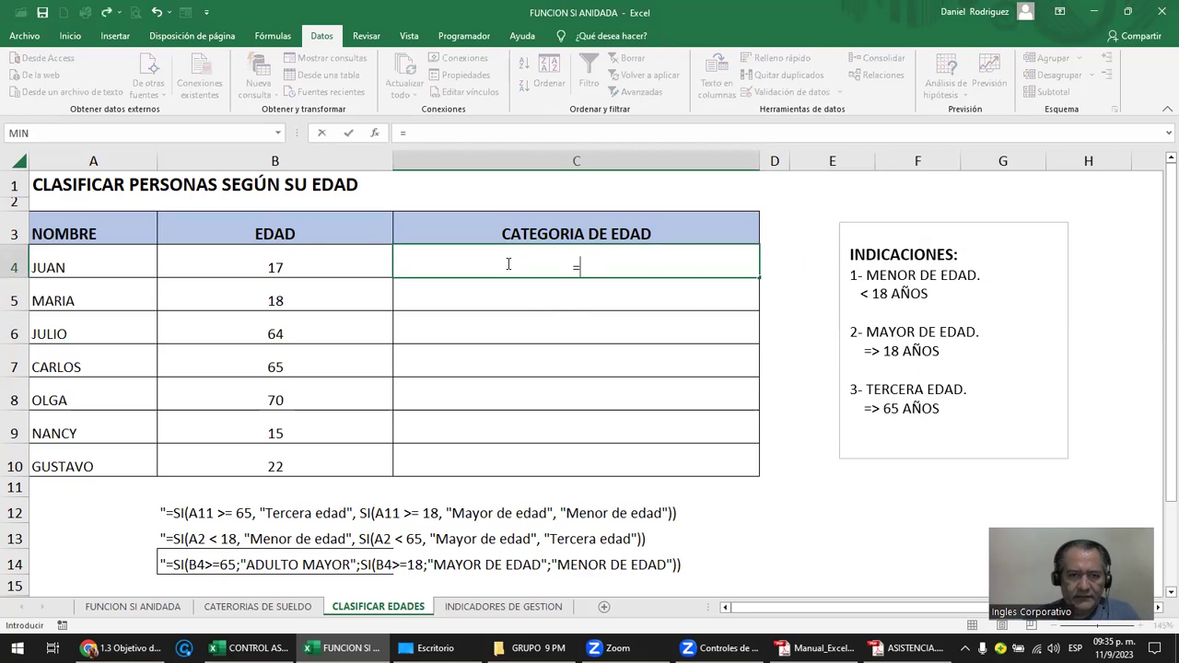
{"action": "type", "text": "SI"}
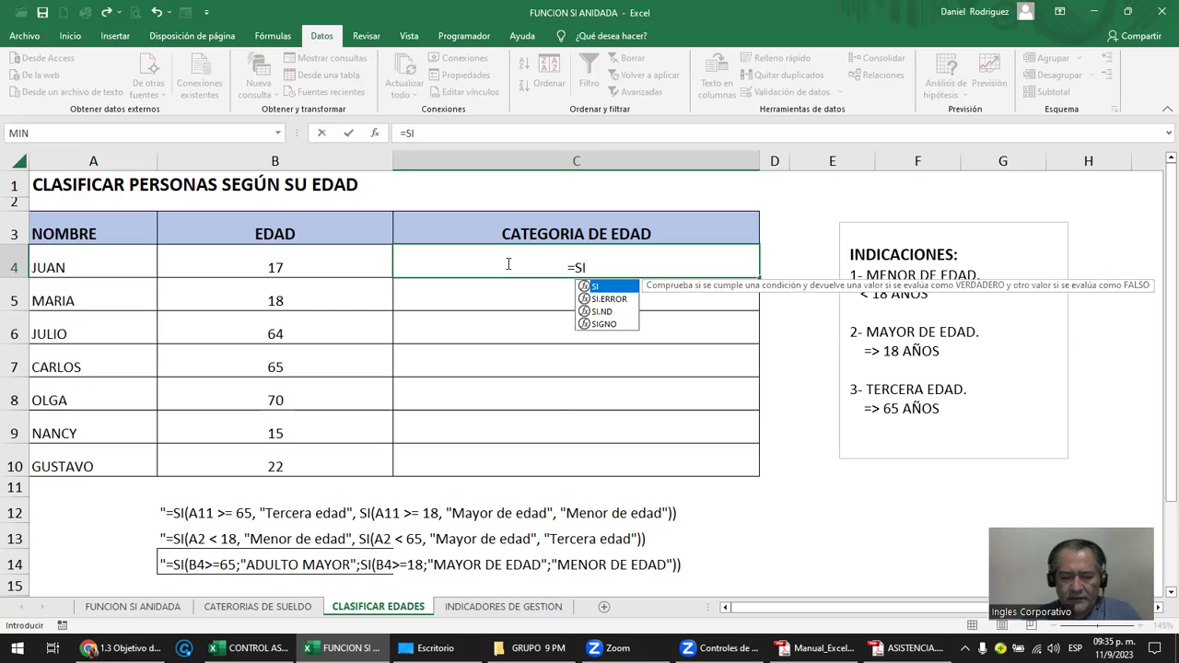
{"action": "type", "text": "("}
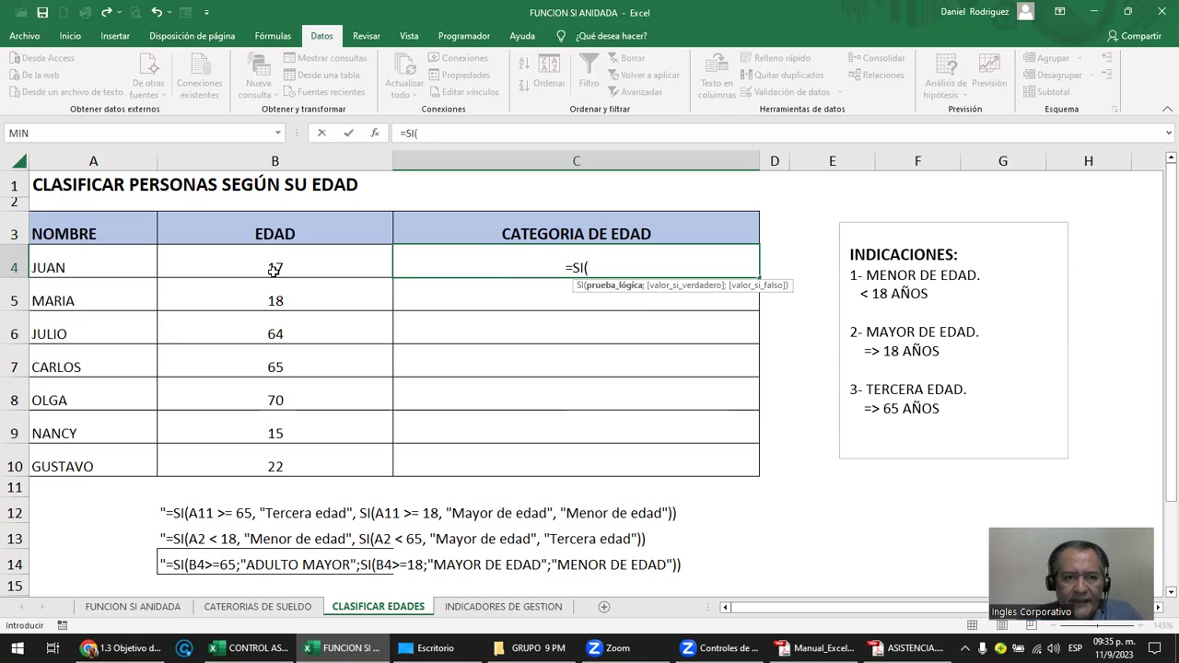
Step: Enter the first condition =SI(B4=>65;"TERCERA EDAD"; in C4
{"action": "left_click", "coordinate": [273, 269]}
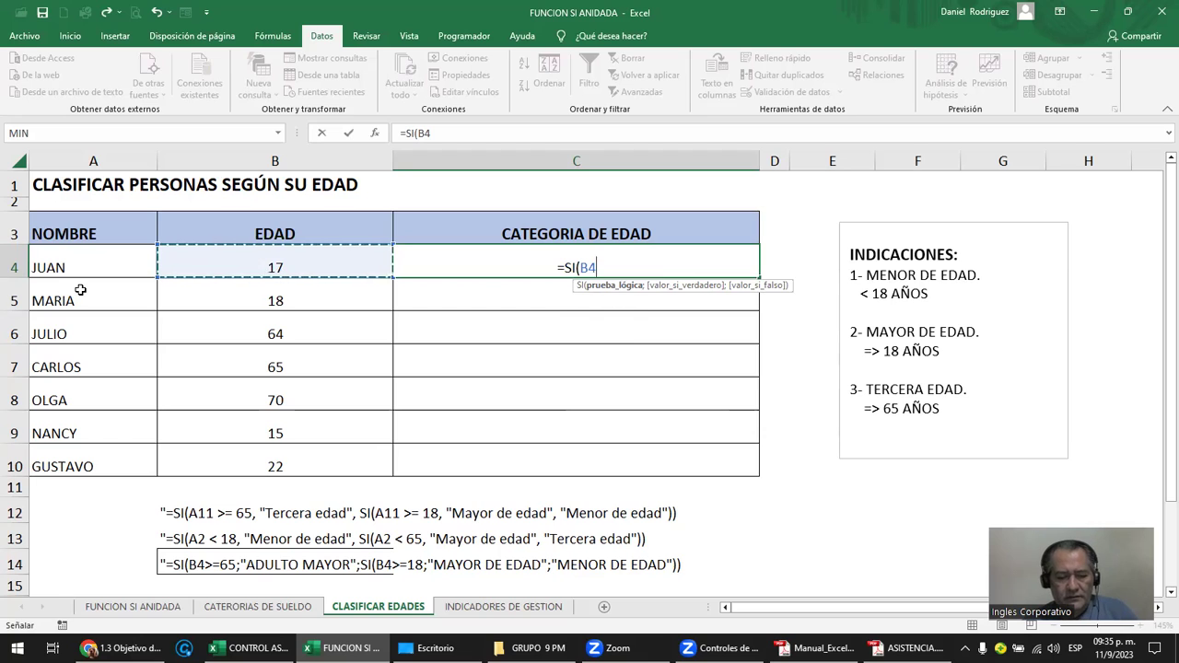
{"action": "type", "text": "0"}
{"action": "key", "text": "BackSpace"}
{"action": "type", "text": "=>"}
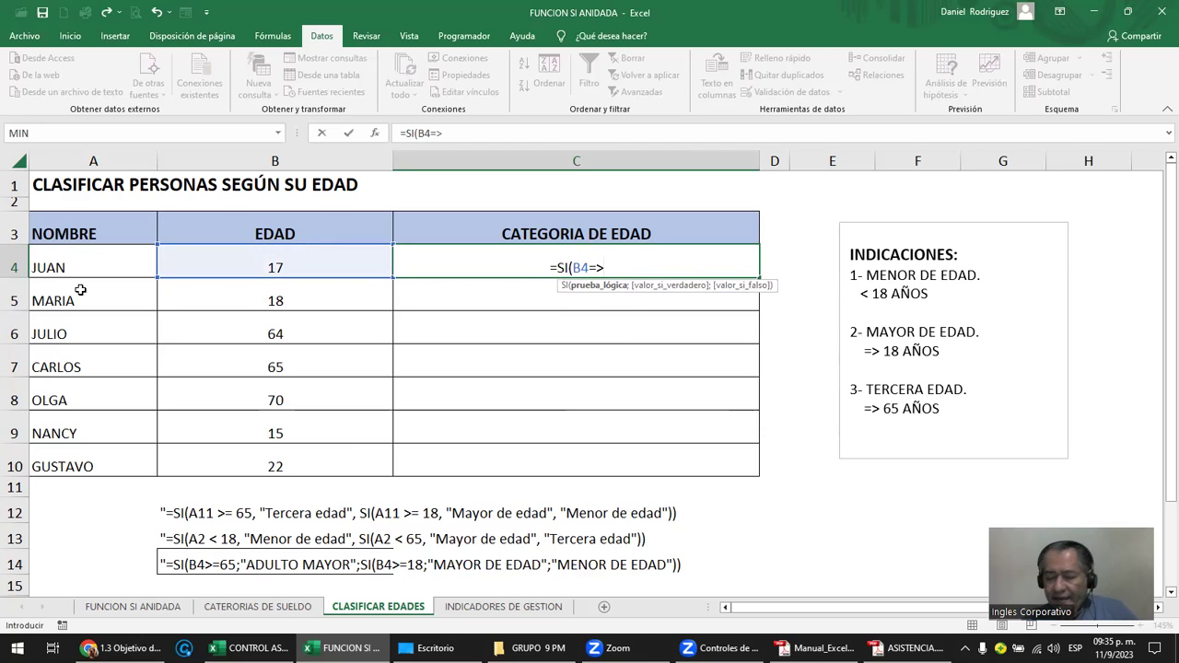
{"action": "type", "text": "65"}
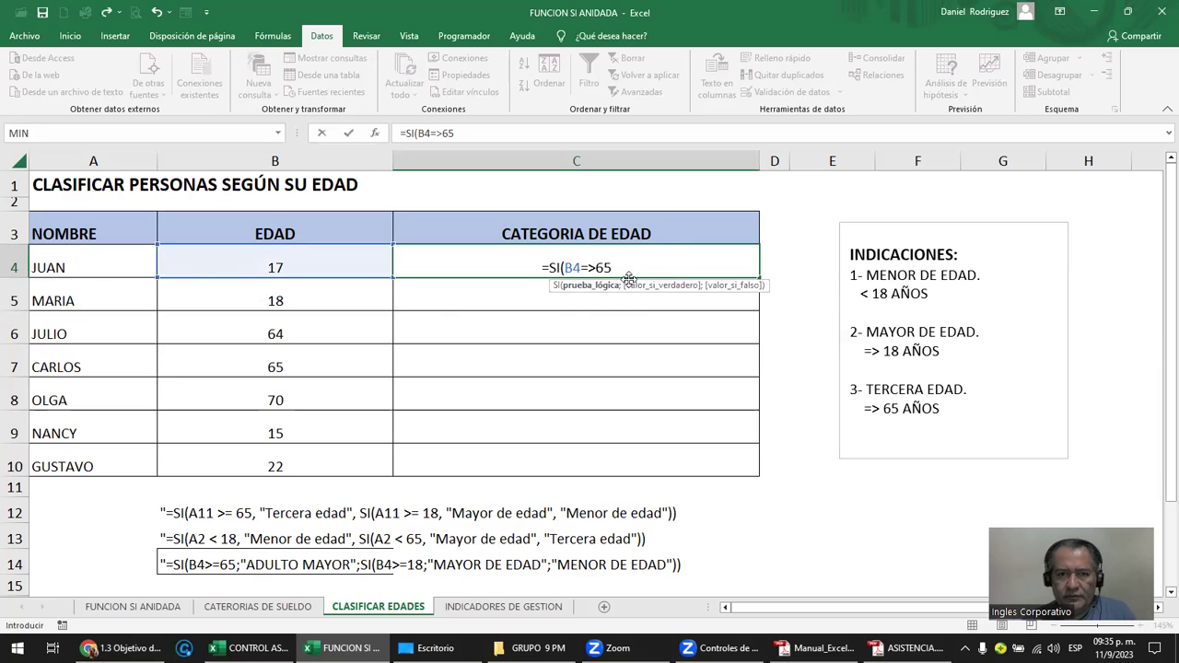
{"action": "type", "text": ";"}
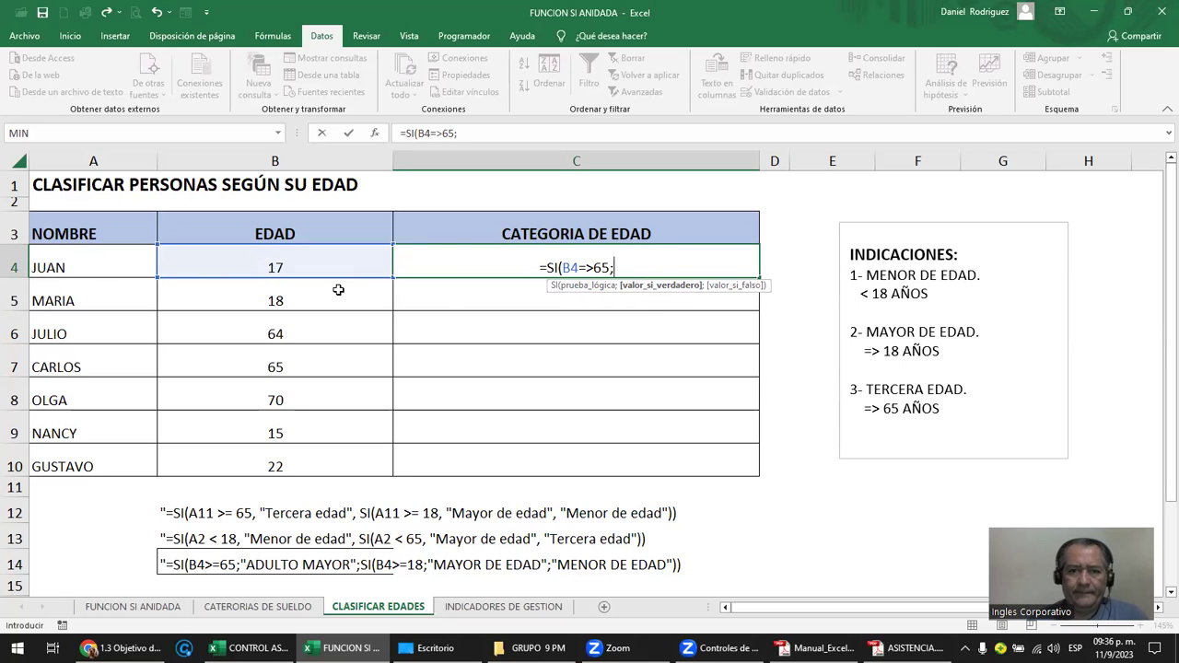
{"action": "type", "text": "\""}
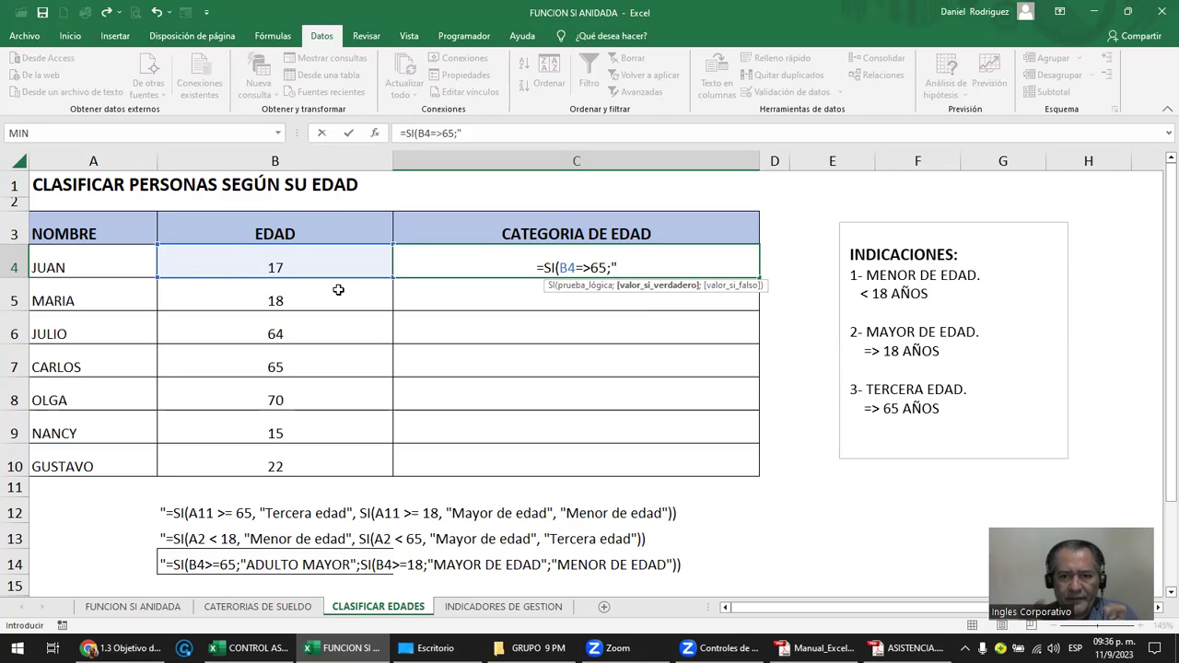
{"action": "type", "text": "TE"}
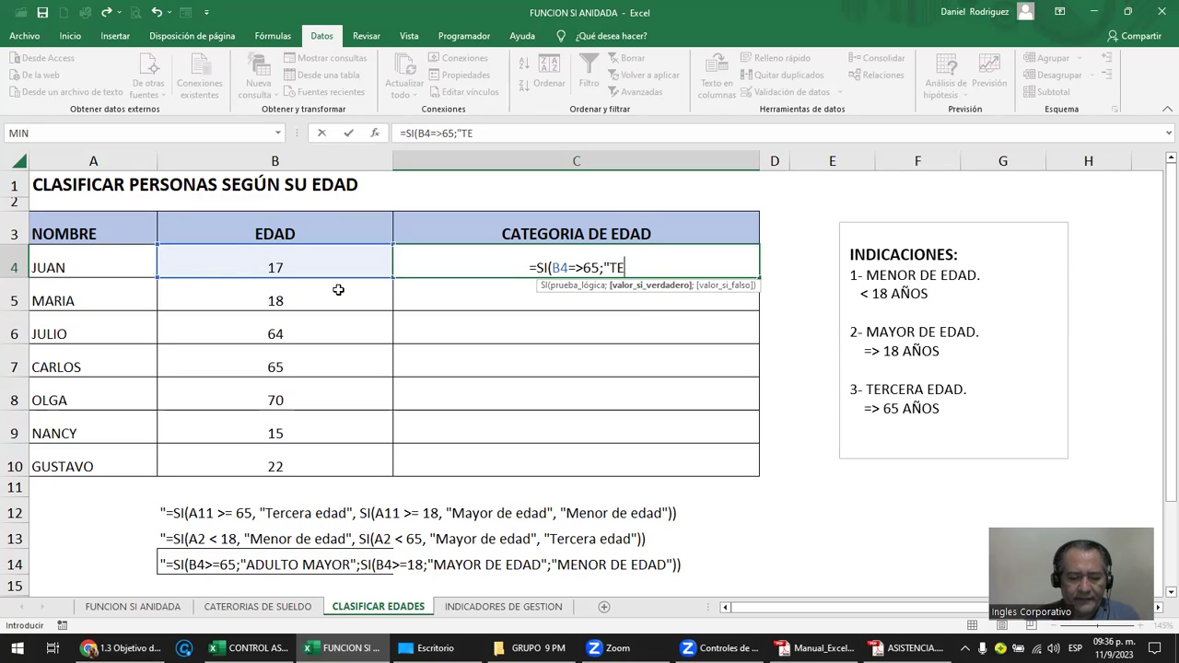
{"action": "type", "text": "RCERA EDAD"}
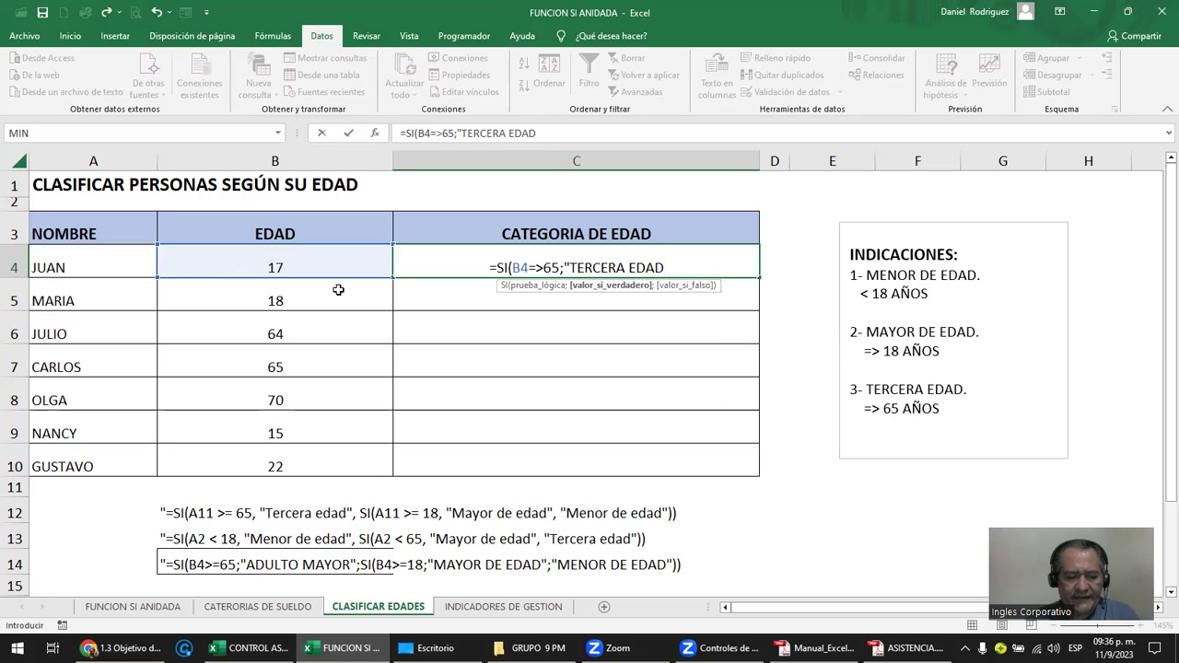
{"action": "type", "text": "\""}
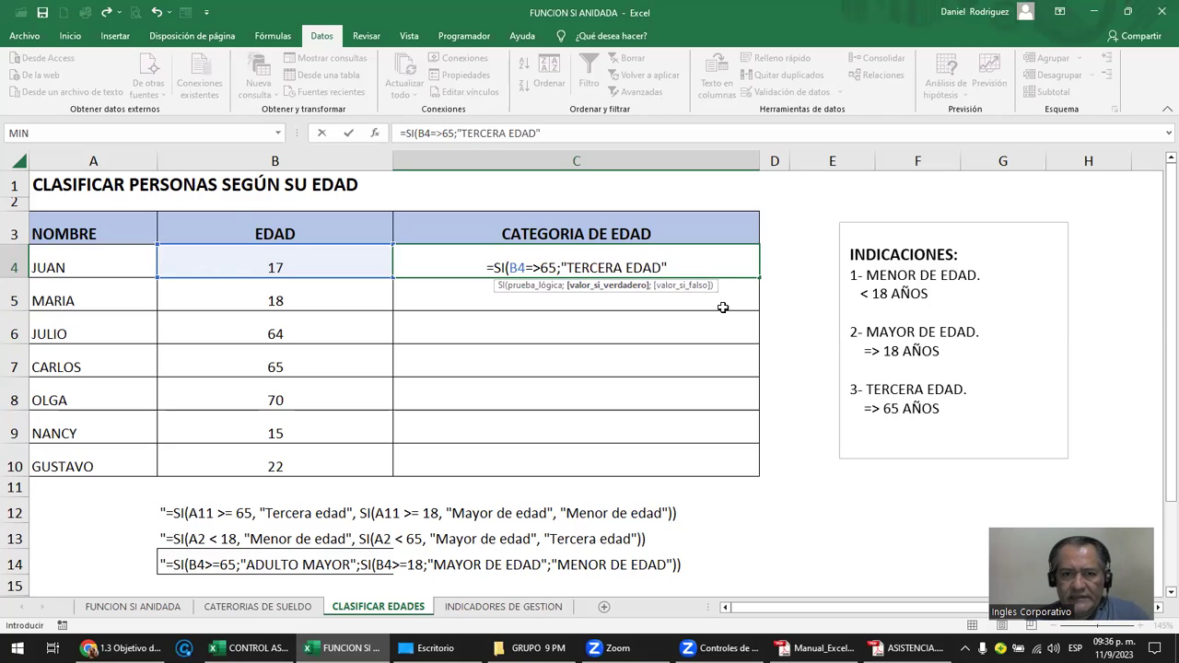
{"action": "type", "text": ";"}
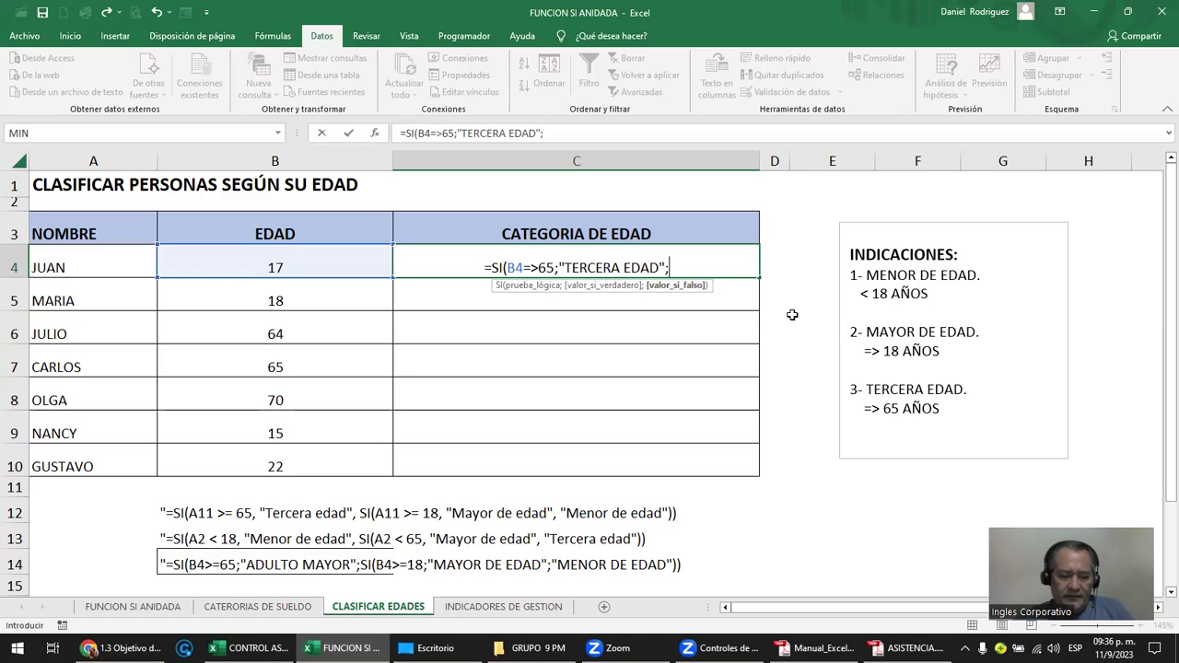
Step: Add SI(B4=>18;"MAYOR DE EDAD";"MENOR DE EDAD")) as the false value
{"action": "type", "text": "SI"}
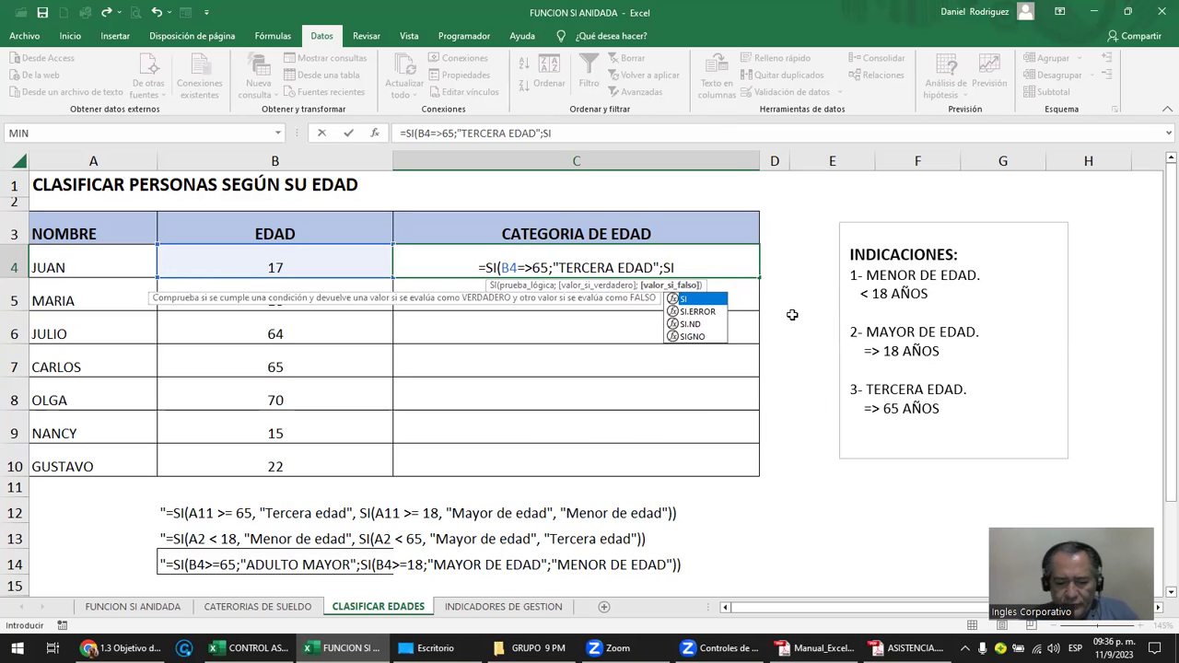
{"action": "type", "text": "("}
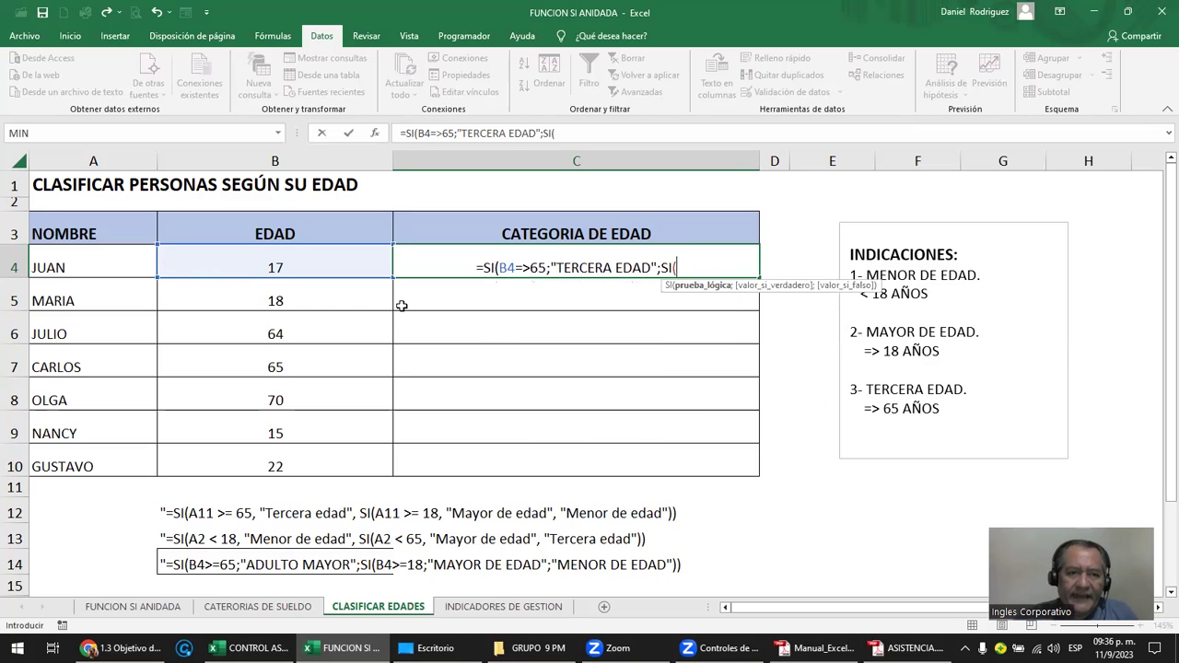
{"action": "left_click", "coordinate": [288, 264]}
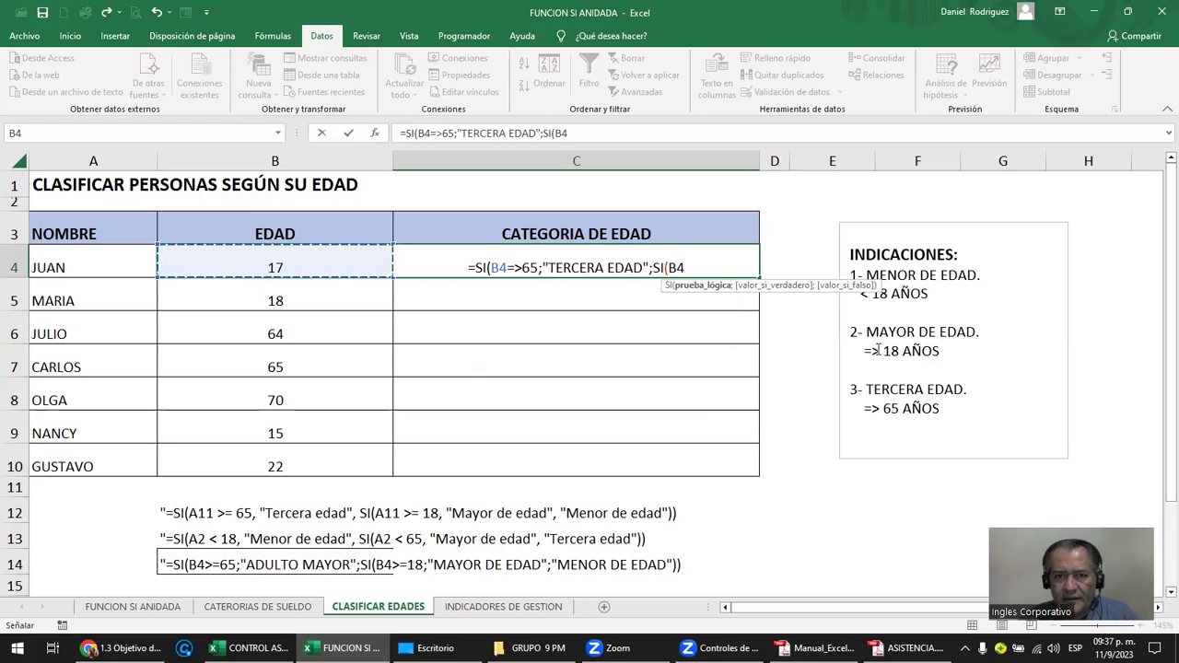
{"action": "type", "text": "="}
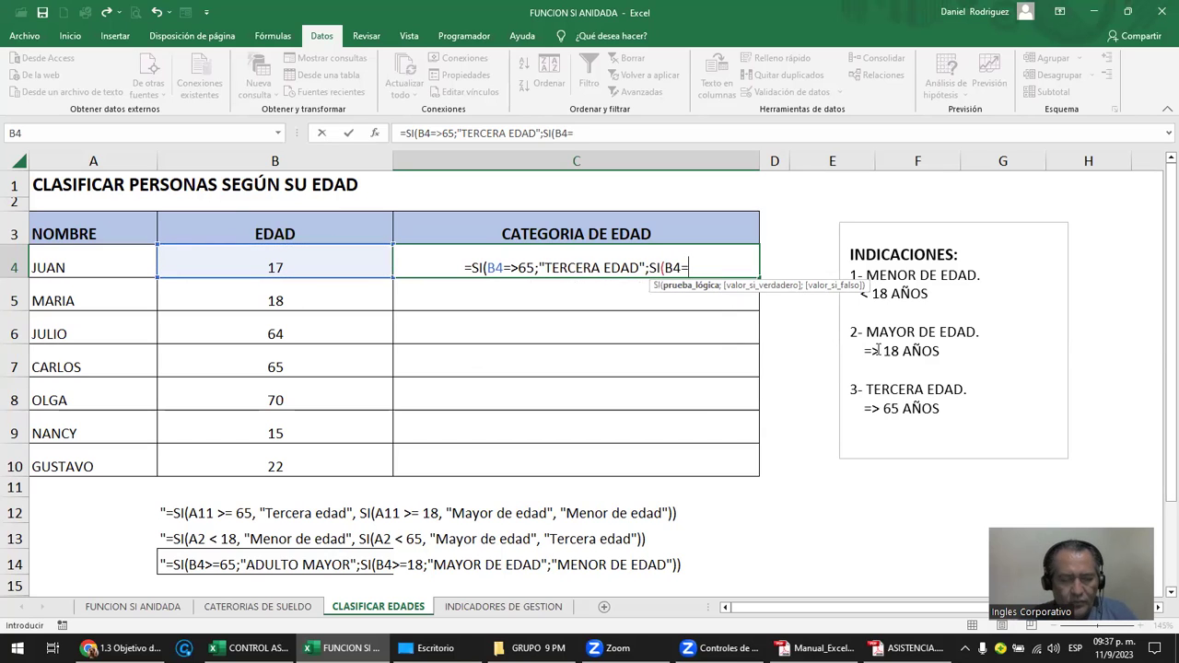
{"action": "type", "text": ">18"}
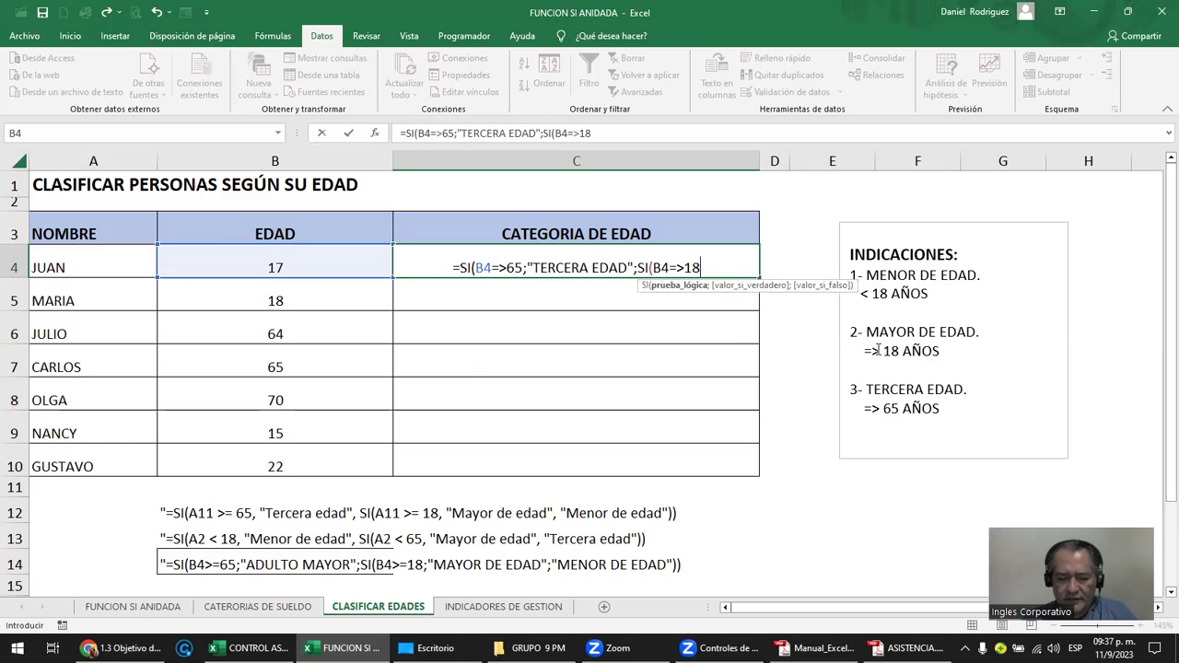
{"action": "type", "text": ";"}
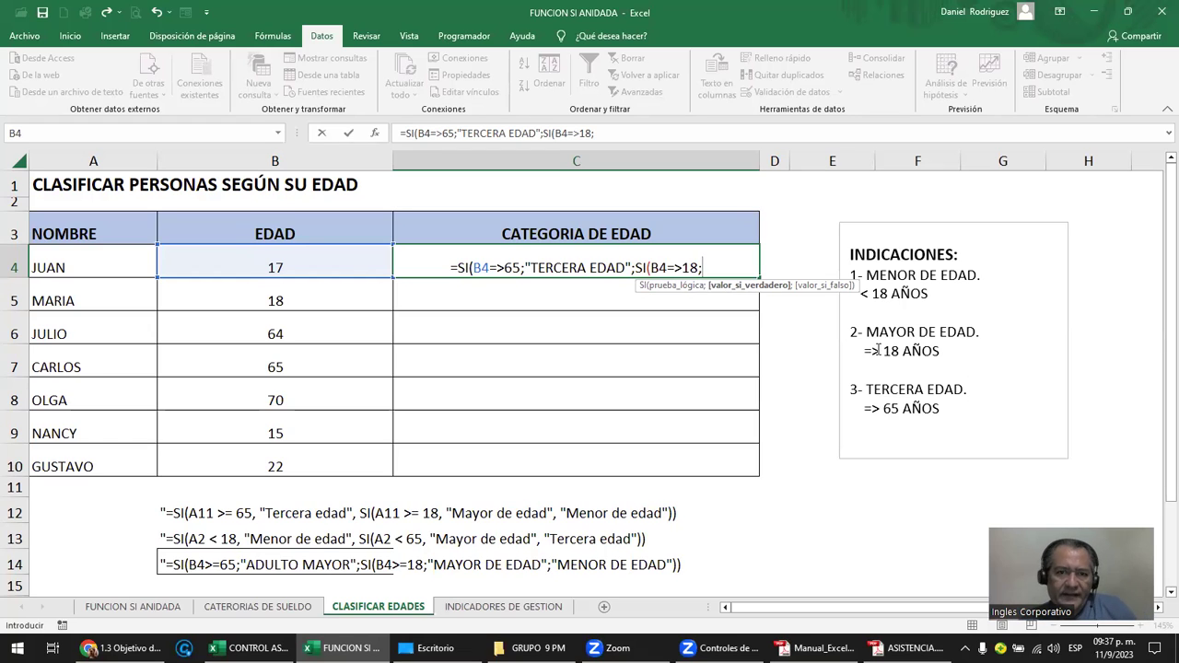
{"action": "type", "text": "\""}
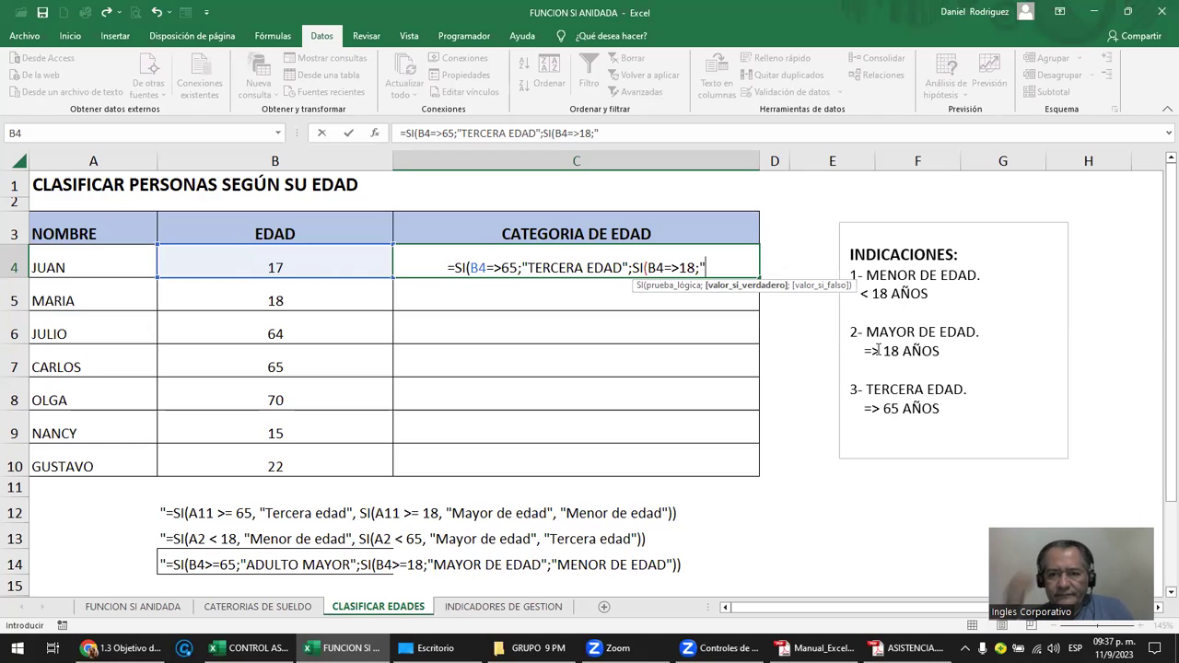
{"action": "type", "text": "MAYOR DE EDAD\""}
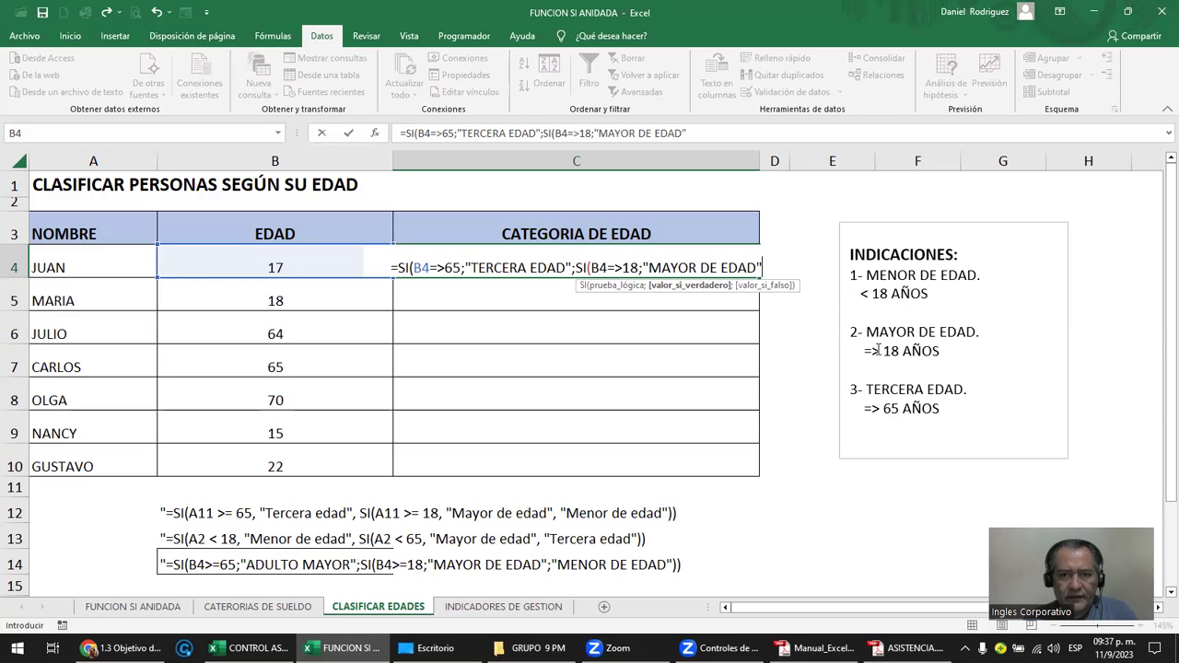
{"action": "type", "text": ";"}
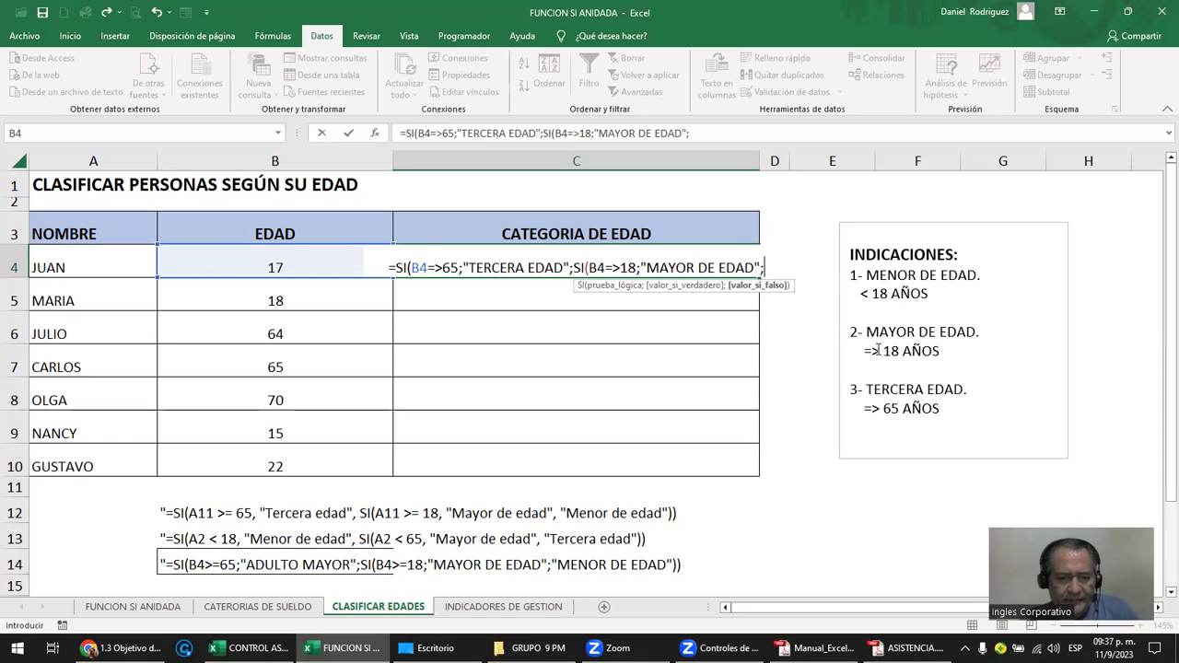
{"action": "type", "text": "\""}
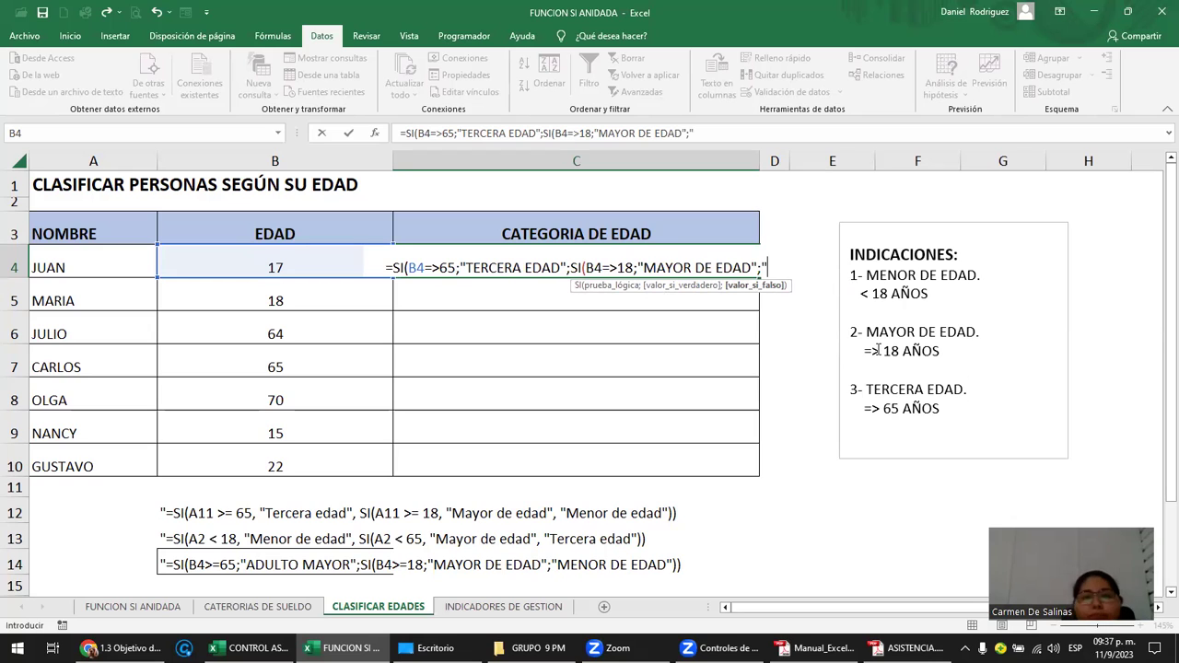
{"action": "type", "text": "MENO"}
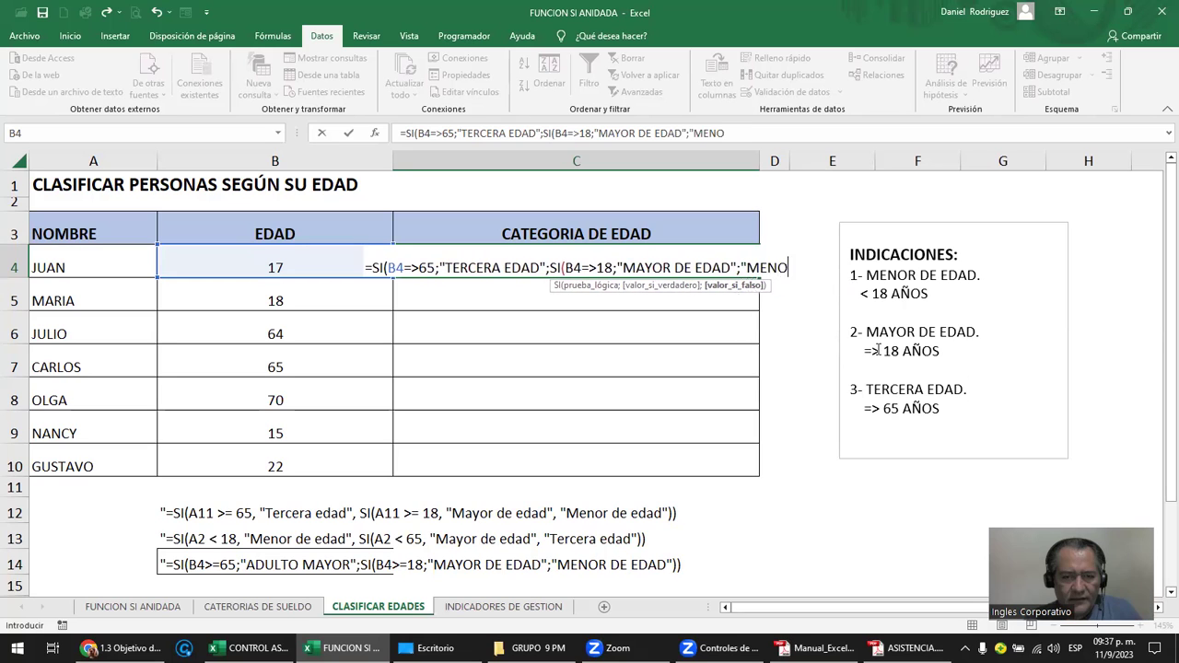
{"action": "type", "text": "R DE EDAD\""}
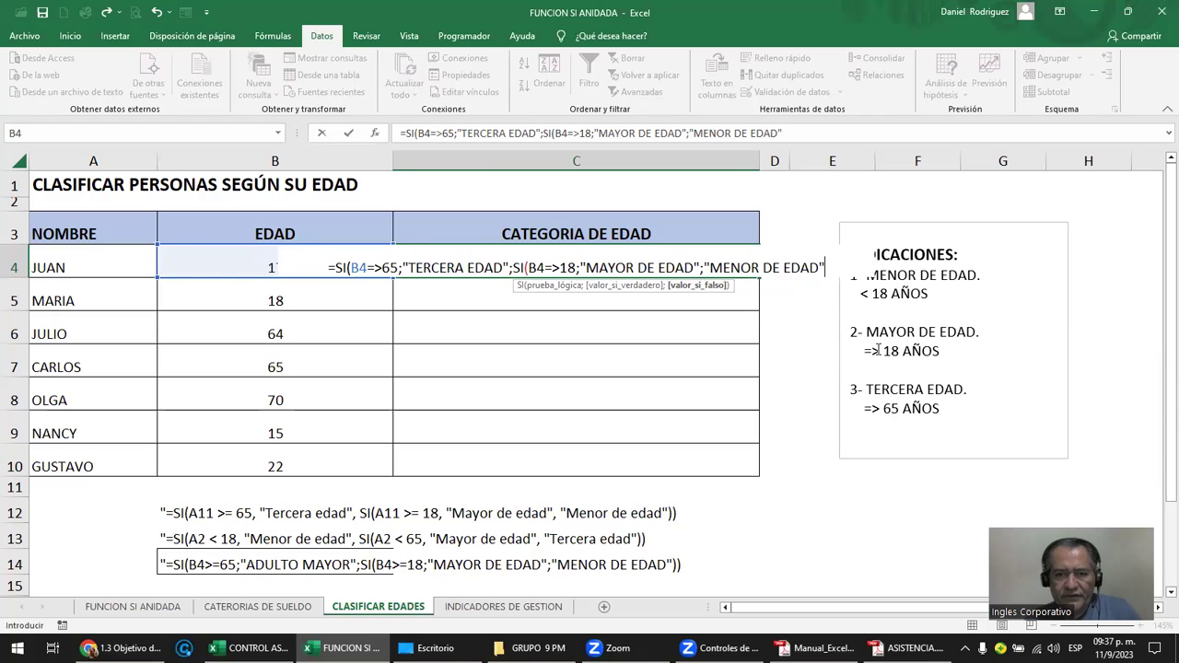
{"action": "type", "text": "))"}
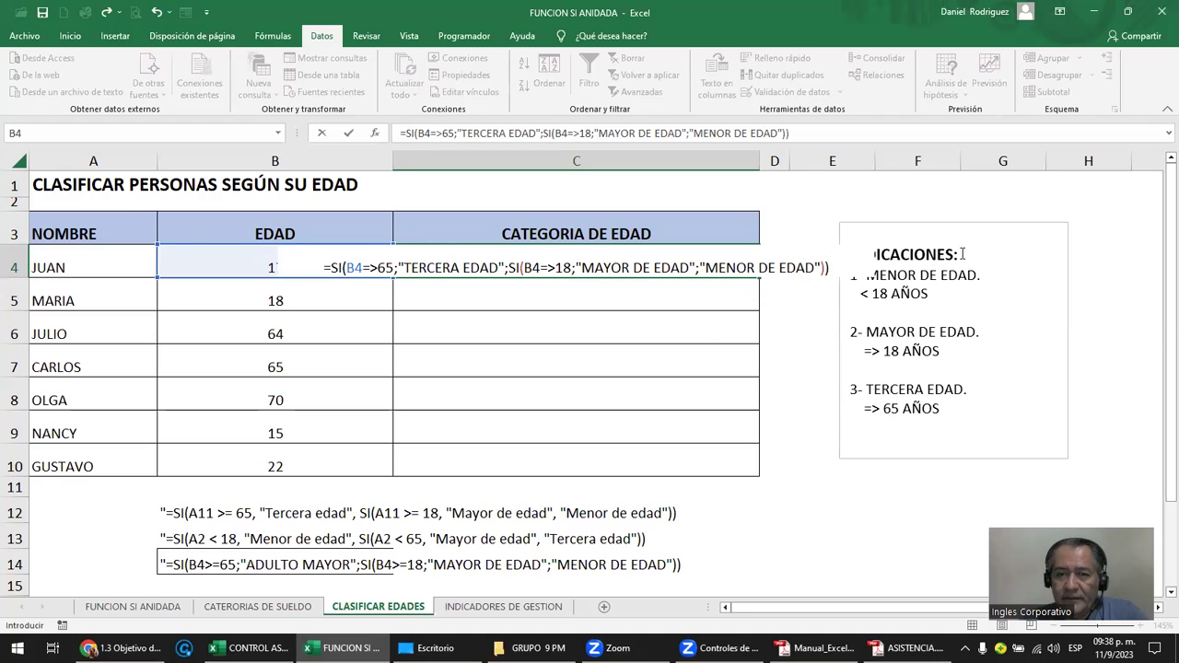
Step: Commit C4's formula with Excel's operator correction, then nudge and review the instructions box
{"action": "key", "text": "Return"}
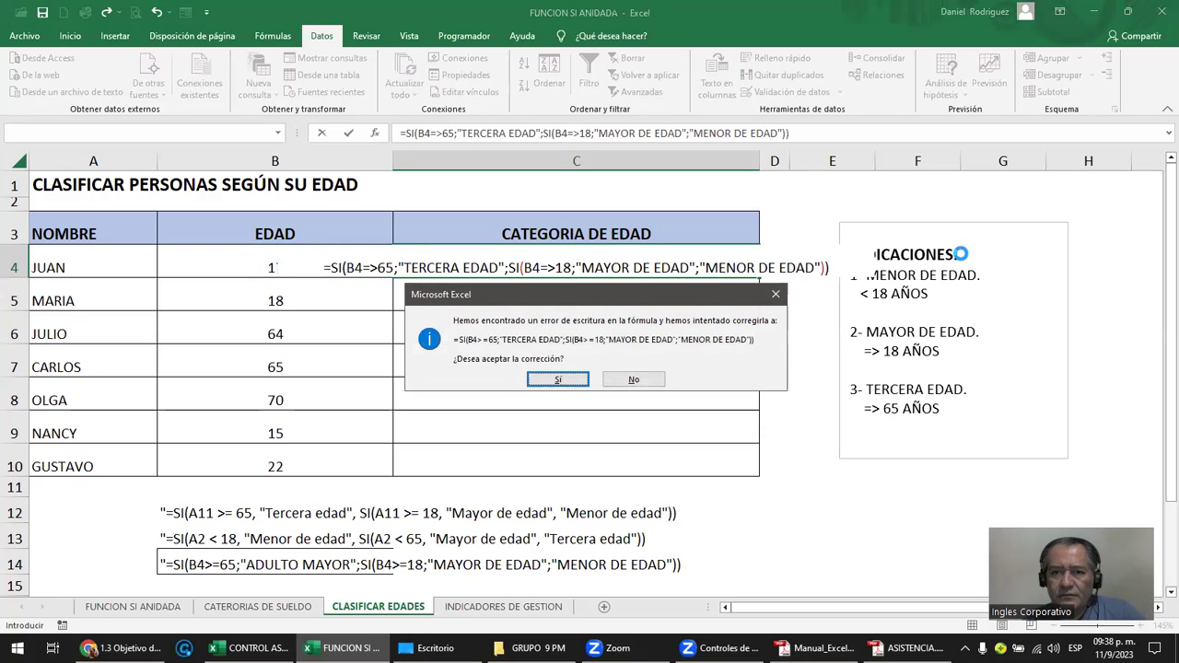
{"action": "key", "text": "Return"}
{"action": "left_click", "coordinate": [953, 223]}
{"action": "mouse_move", "coordinate": [978, 223]}
{"action": "left_mouse_down"}
{"action": "mouse_move", "coordinate": [1026, 221]}
{"action": "mouse_move", "coordinate": [1029, 238]}
{"action": "left_mouse_up"}
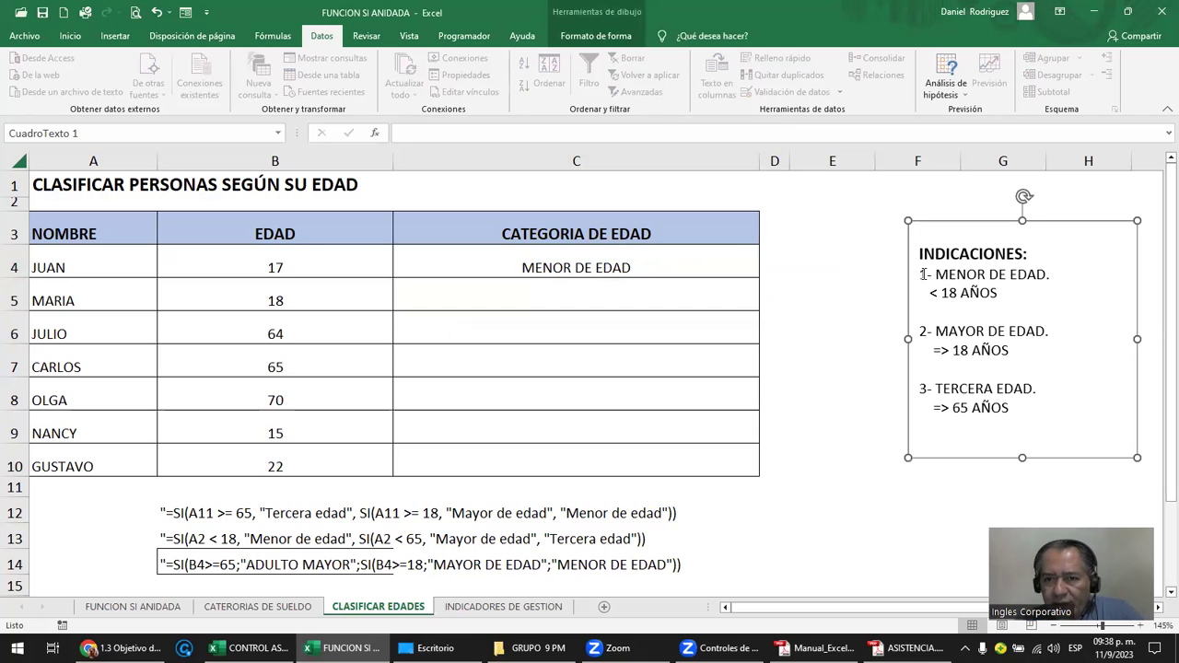
{"action": "left_click_drag", "start_coordinate": [920, 274], "coordinate": [1006, 295]}
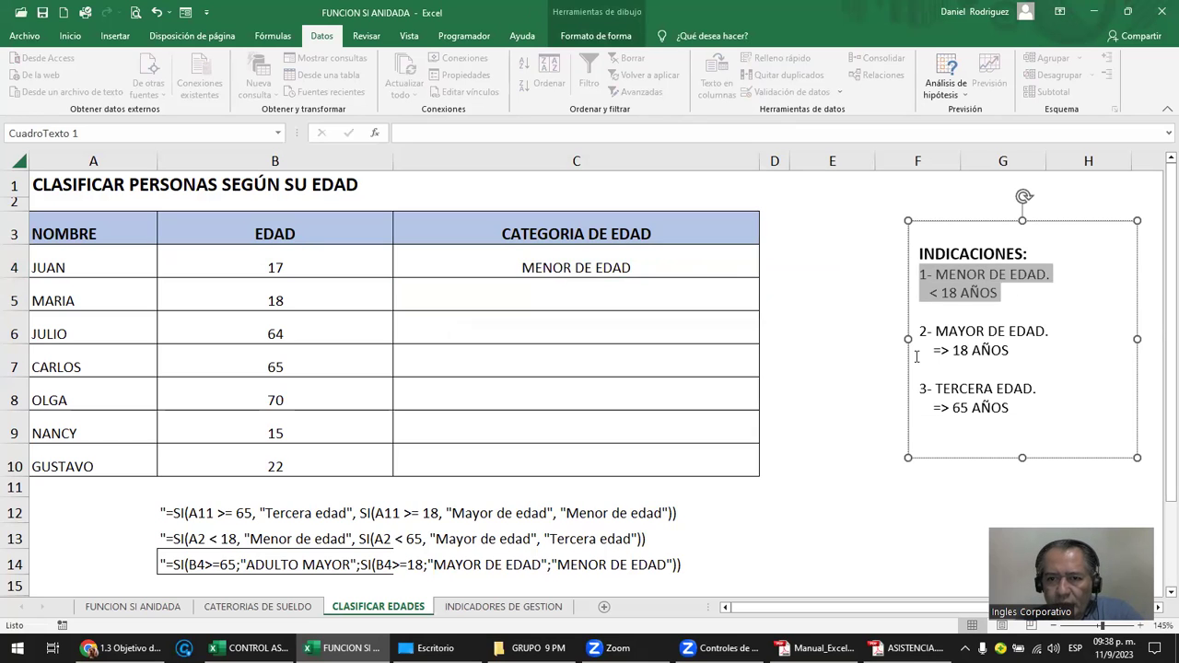
{"action": "left_click_drag", "start_coordinate": [936, 331], "coordinate": [963, 410]}
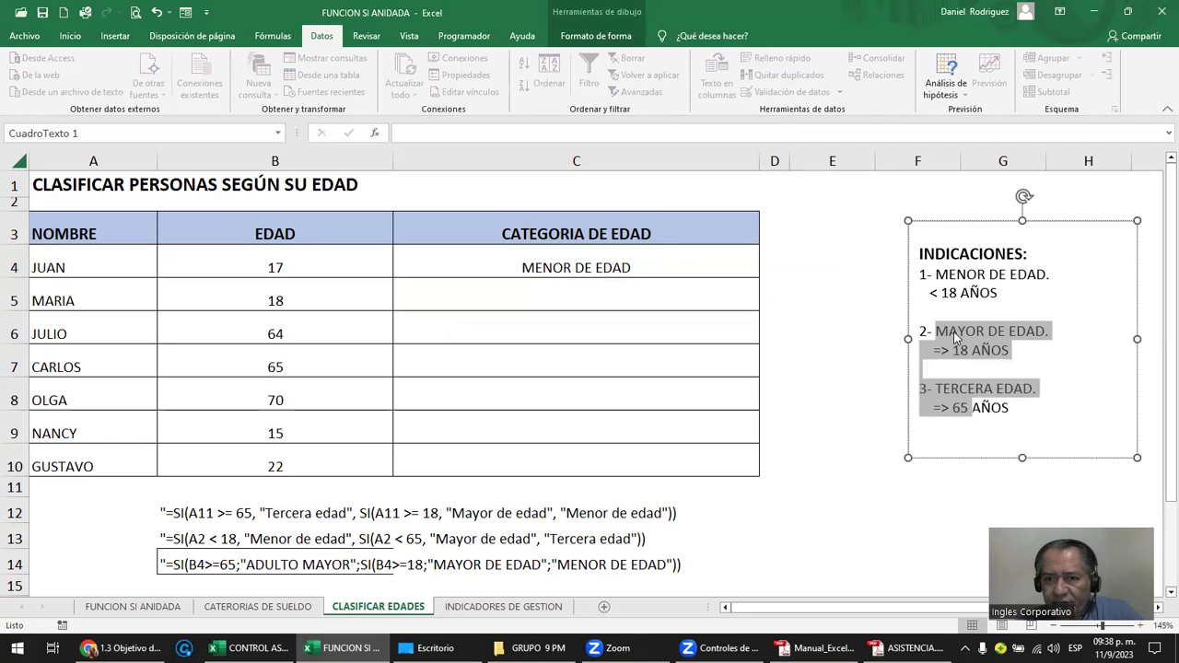
{"action": "left_click_drag", "start_coordinate": [963, 288], "coordinate": [935, 306]}
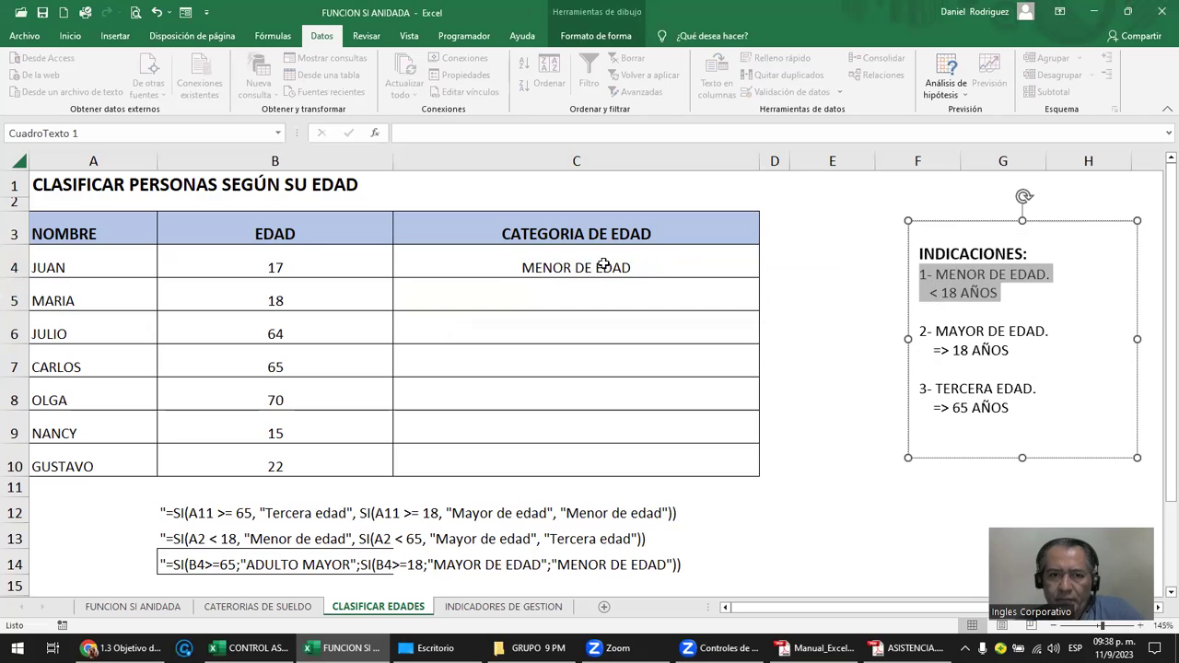
Step: Test B4 with the letter A, restore the age 17, and confirm C4 shows MENOR DE EDAD
{"action": "left_click", "coordinate": [334, 258]}
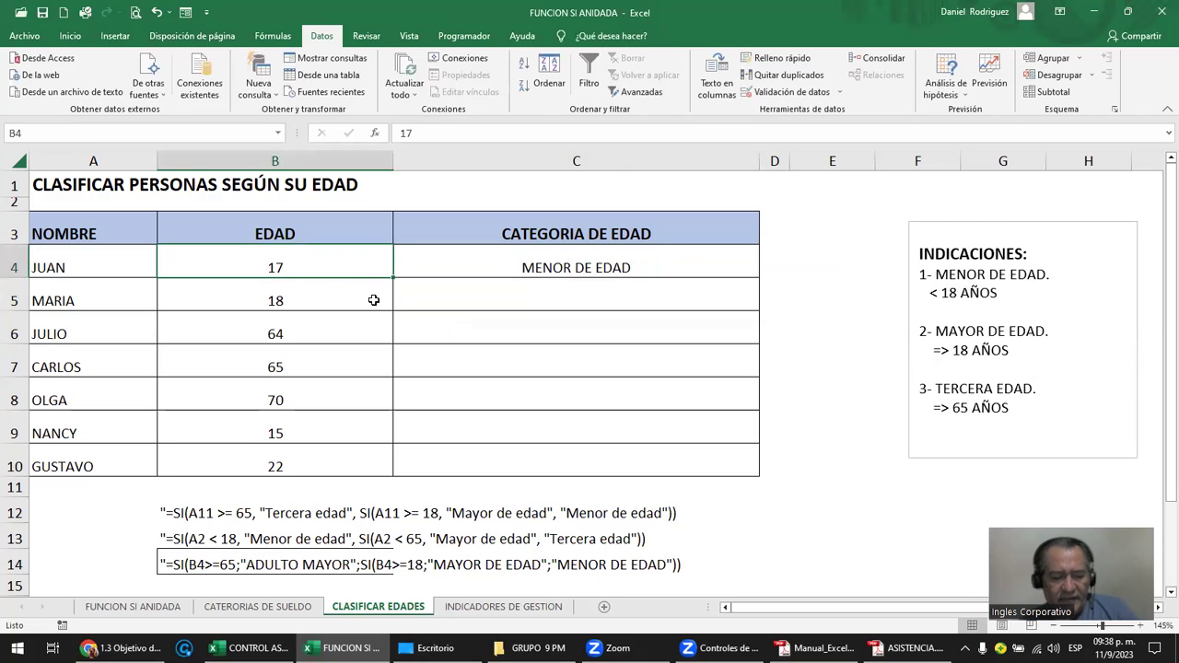
{"action": "type", "text": "A"}
{"action": "key", "text": "Return"}
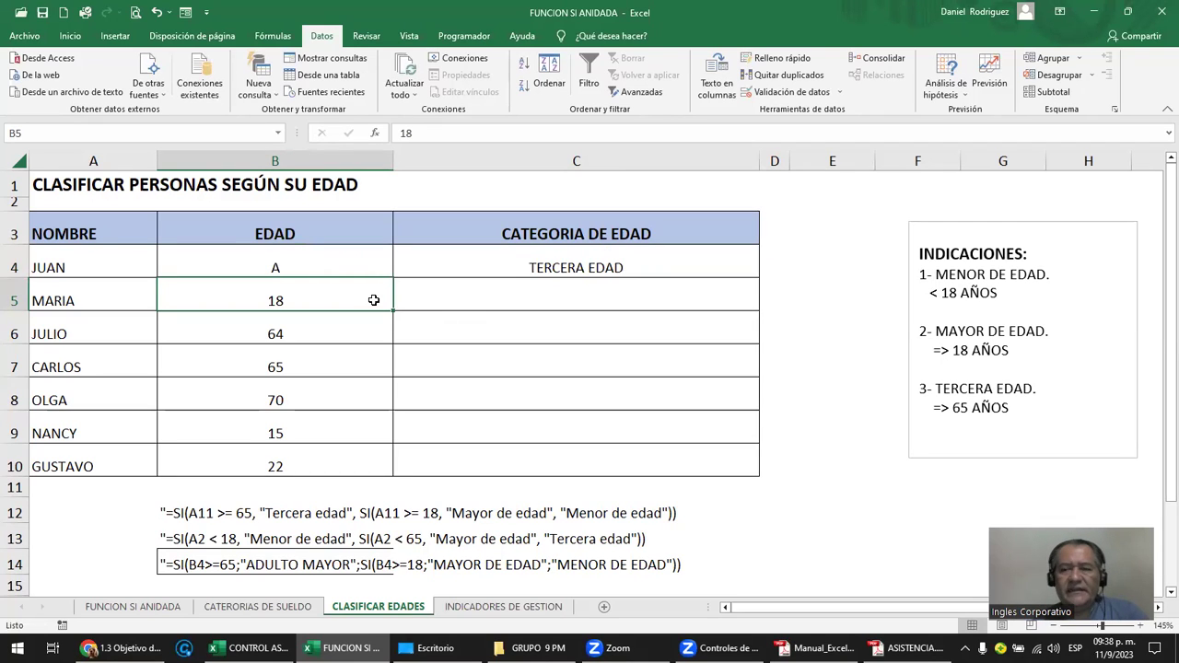
{"action": "key", "text": "Up"}
{"action": "key", "text": "BackSpace"}
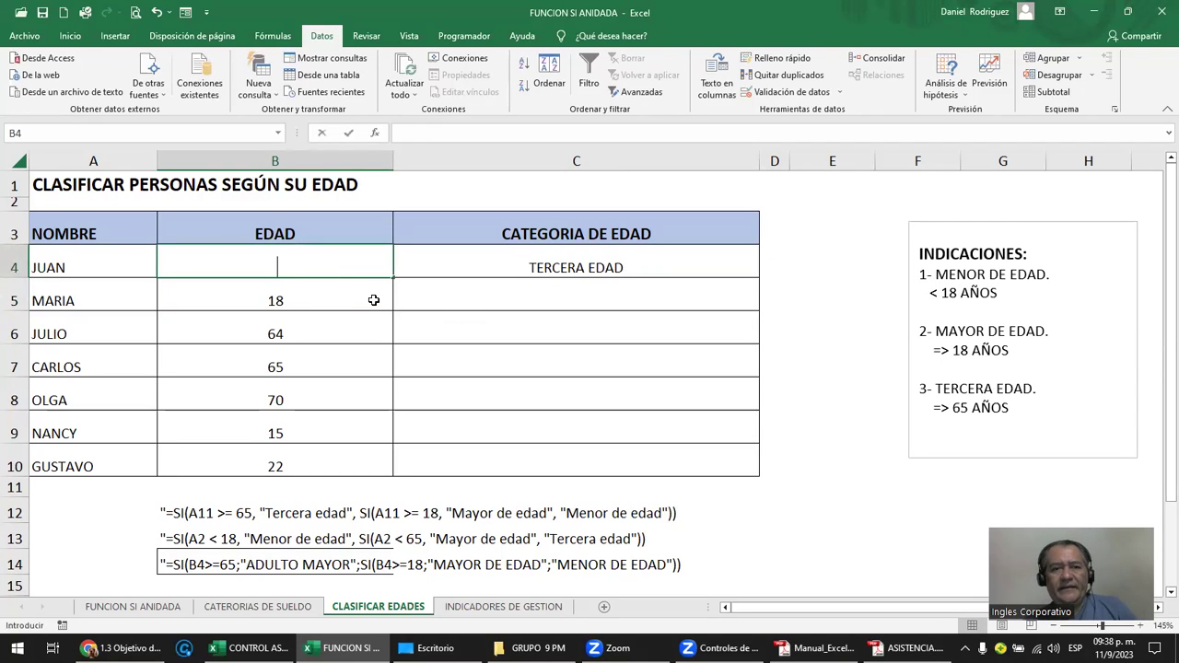
{"action": "key", "text": "Return"}
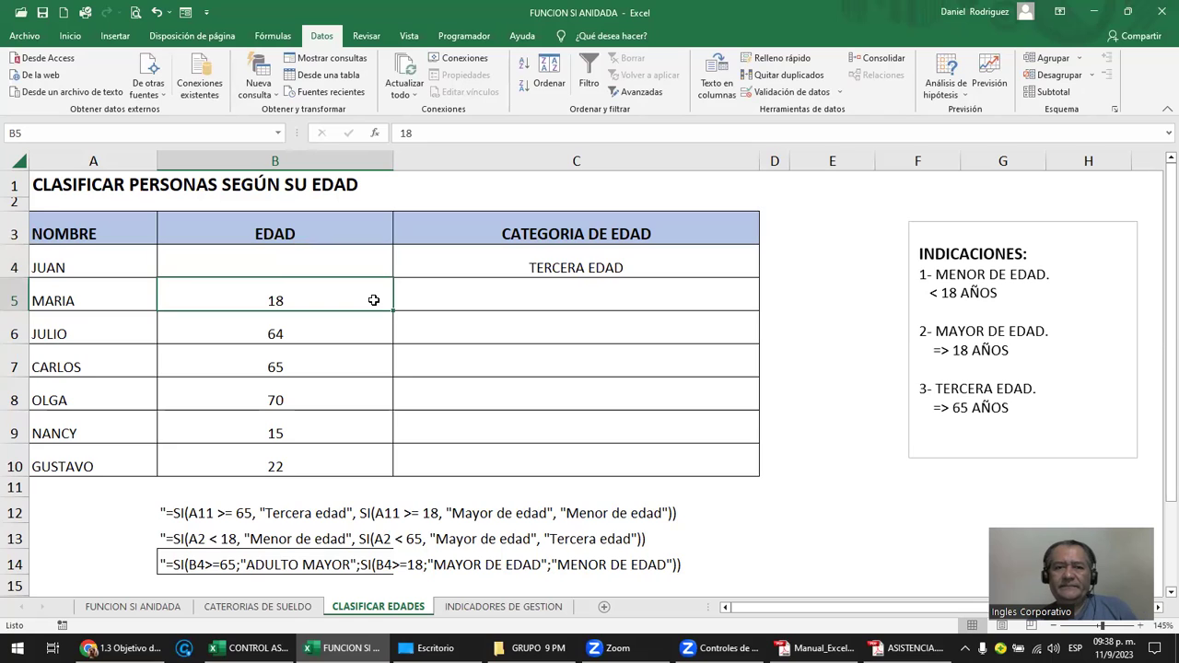
{"action": "key", "text": "Up"}
{"action": "type", "text": "A"}
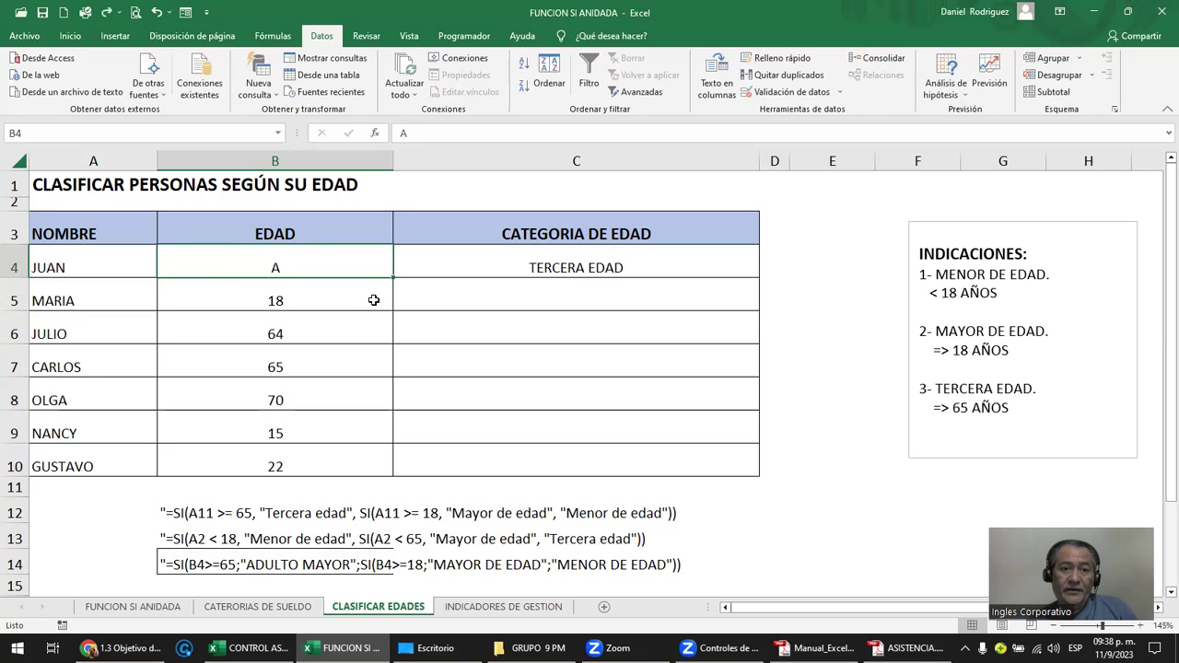
{"action": "type", "text": "17"}
{"action": "key", "text": "ctrl+Return"}
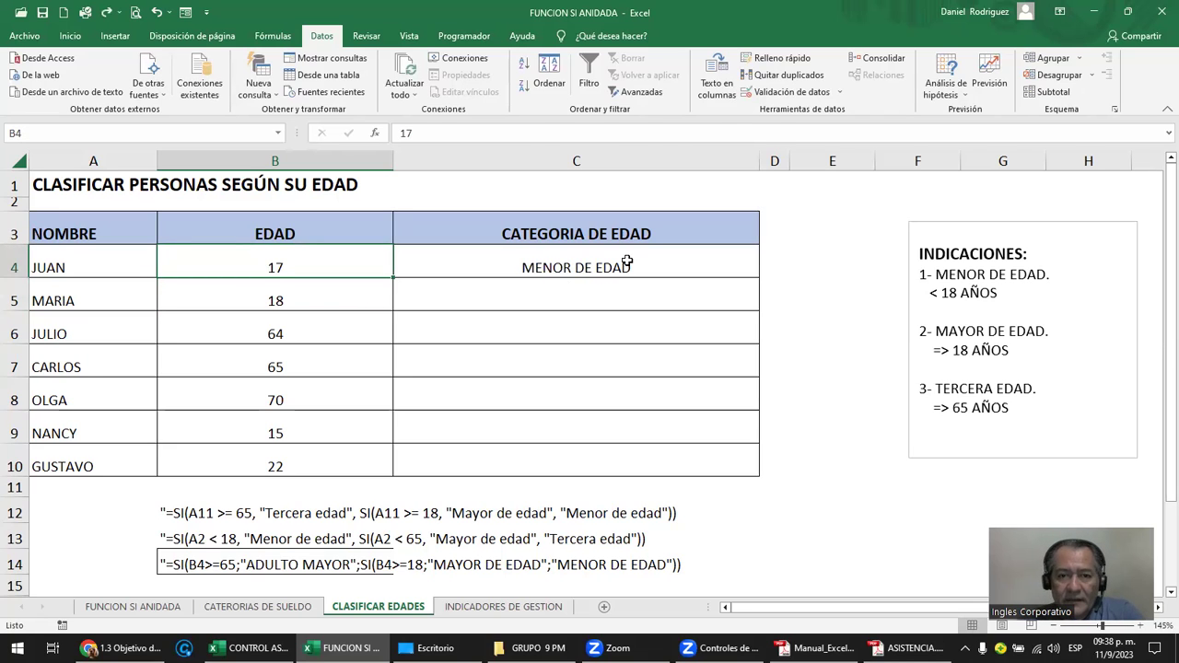
{"action": "left_click", "coordinate": [626, 268]}
Step: Fill the category formula down to C10 and enter X as the age in B7
{"action": "double_click", "coordinate": [757, 278]}
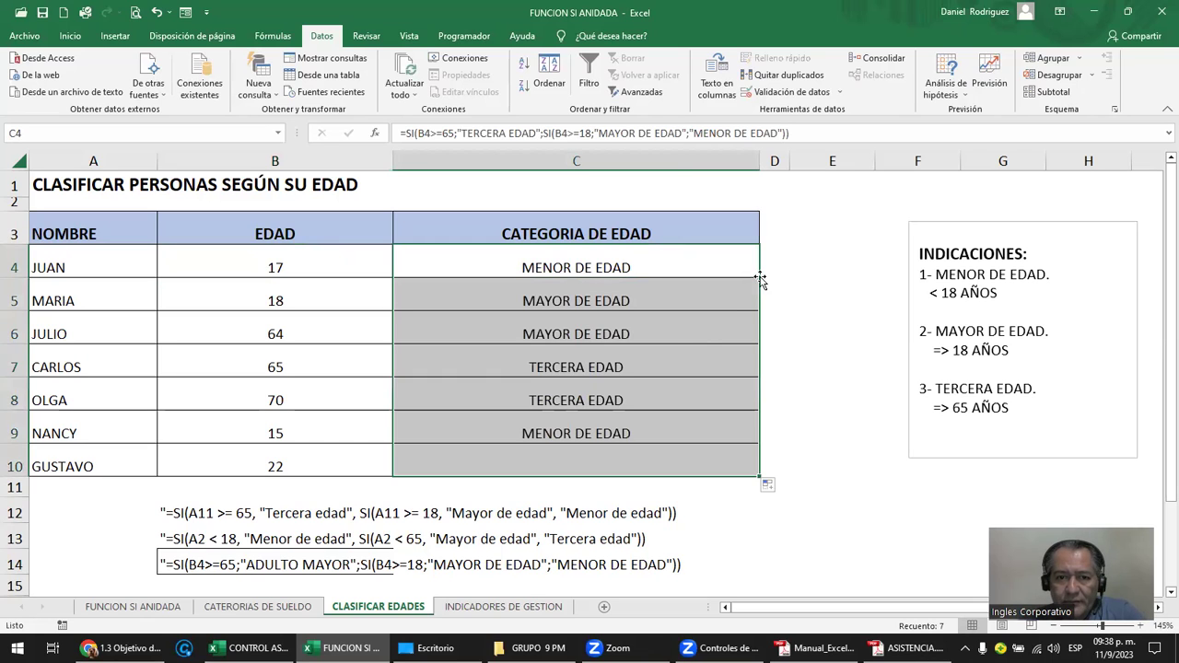
{"action": "left_click", "coordinate": [277, 368]}
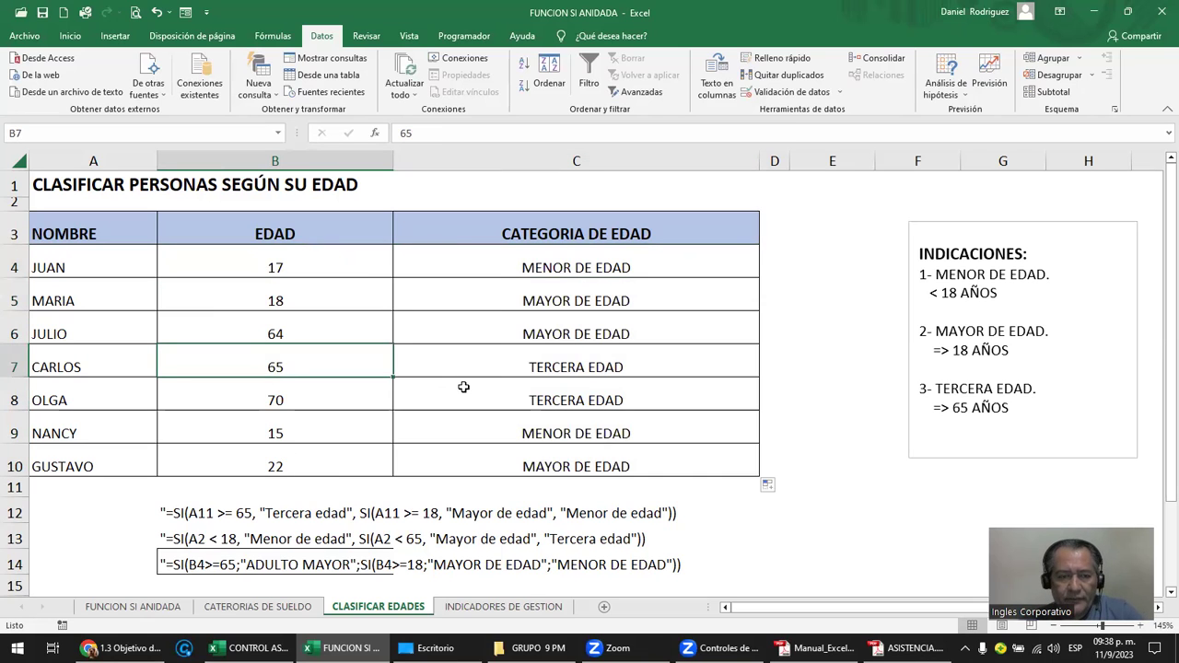
{"action": "type", "text": "X"}
{"action": "key", "text": "Return"}
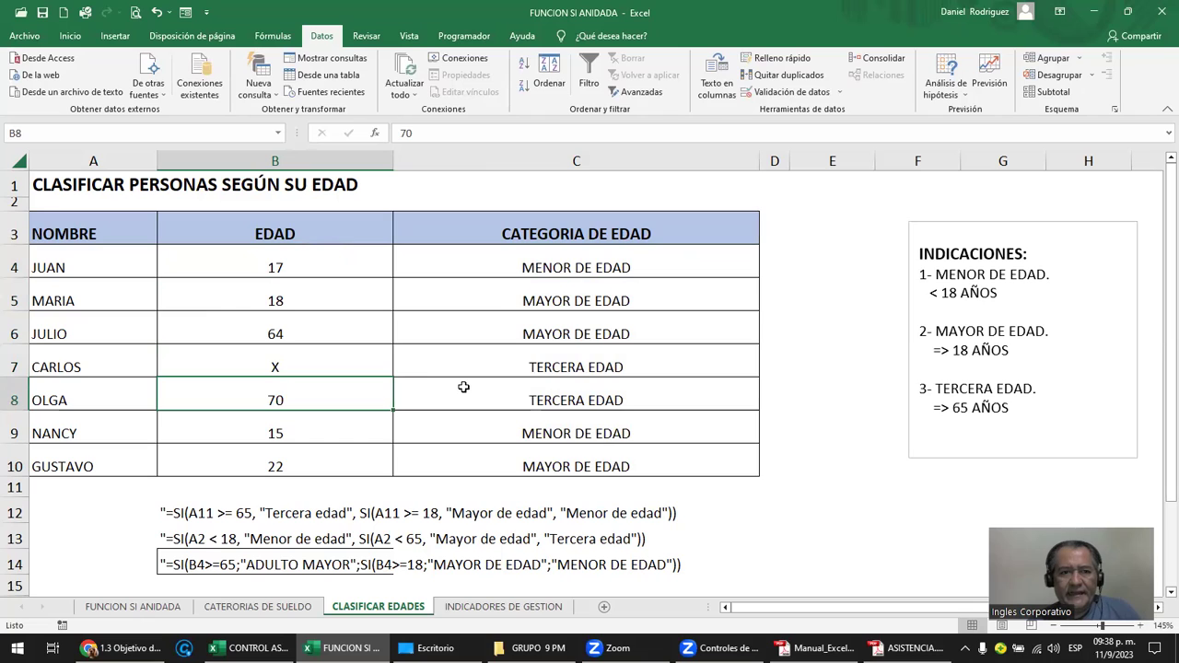
Step: Delete and restore the age 70 in B8, then select the ages B4:B10
{"action": "key", "text": "Delete"}
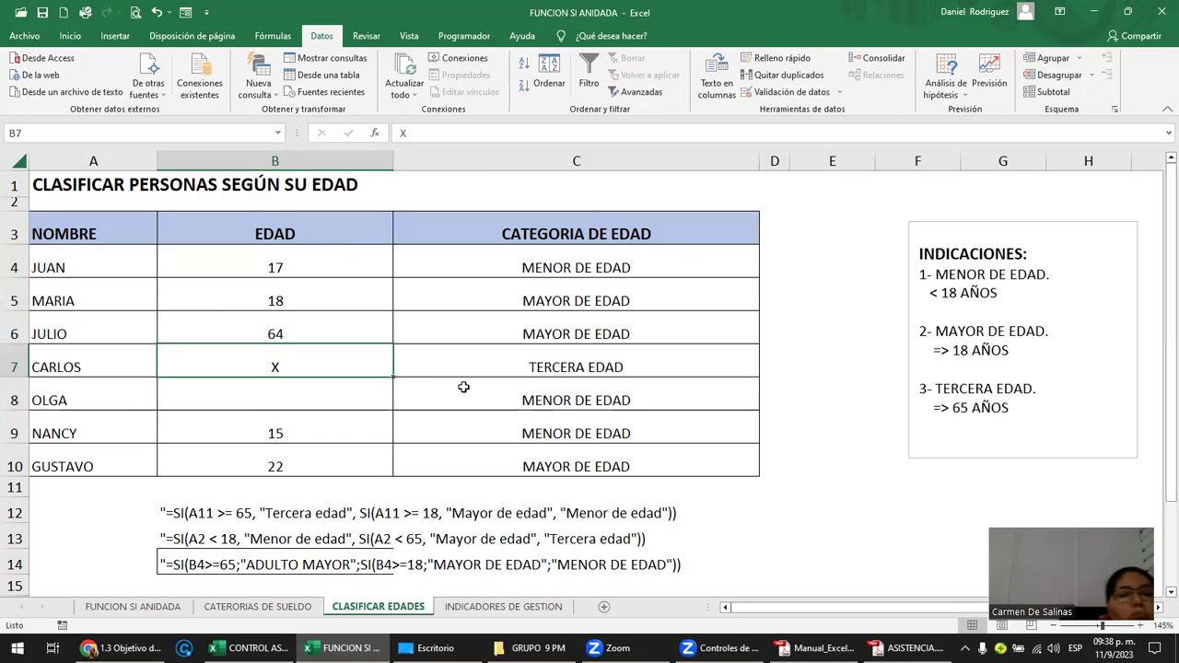
{"action": "key", "text": "ctrl+c"}
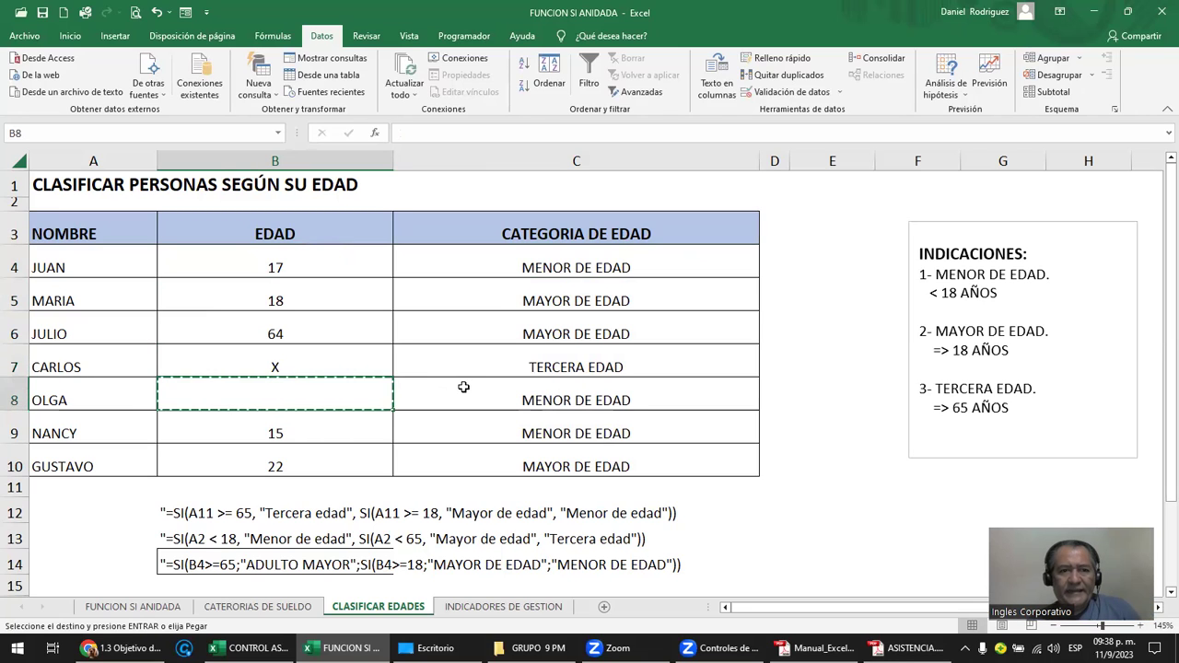
{"action": "key", "text": "Escape"}
{"action": "key", "text": "ctrl+z"}
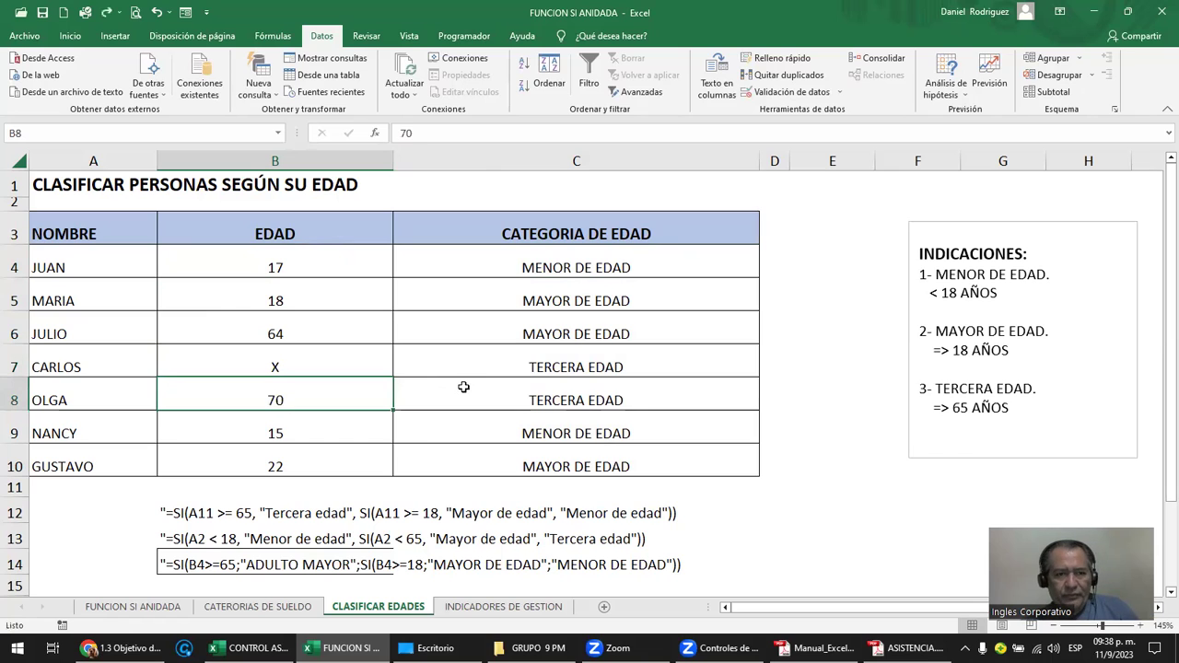
{"action": "left_click_drag", "start_coordinate": [936, 273], "coordinate": [970, 392]}
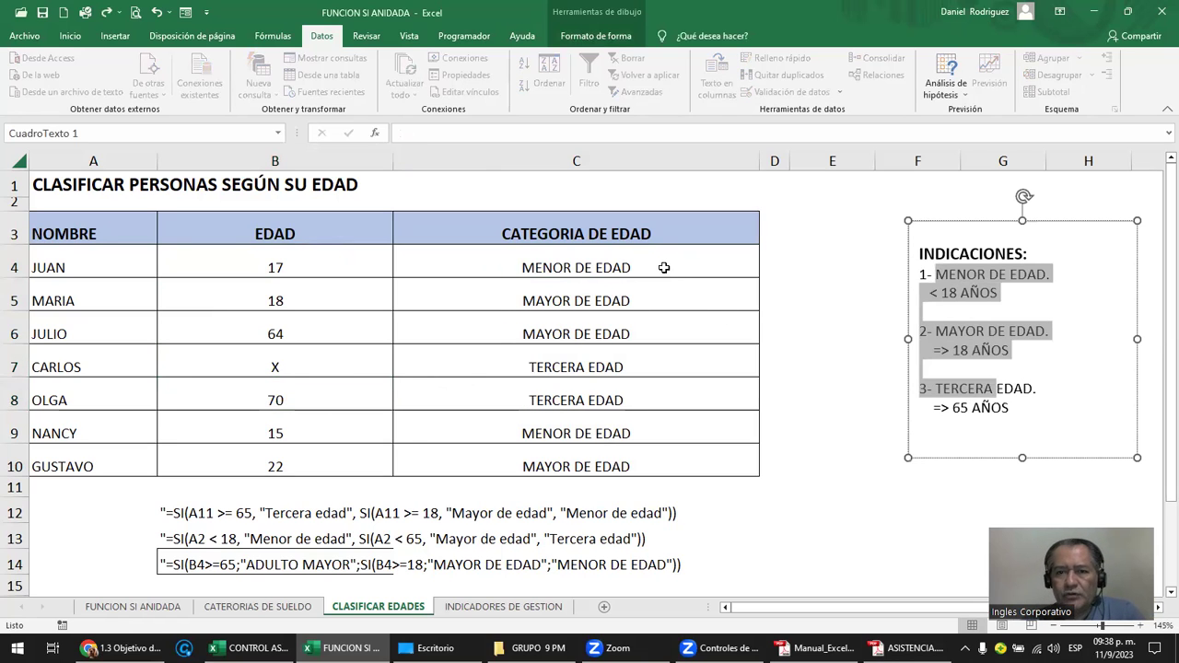
{"action": "left_click_drag", "start_coordinate": [263, 267], "coordinate": [277, 454]}
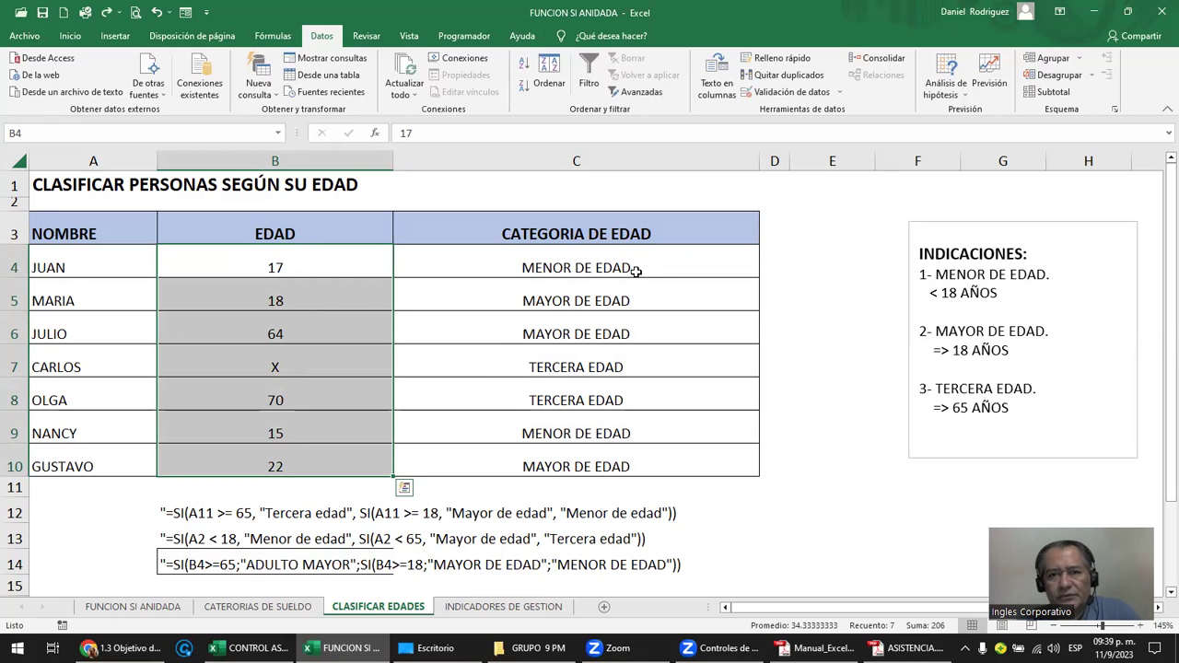
Step: Replace C4's final "MENOR DE EDAD" argument with a new nested SI(
{"action": "double_click", "coordinate": [566, 271]}
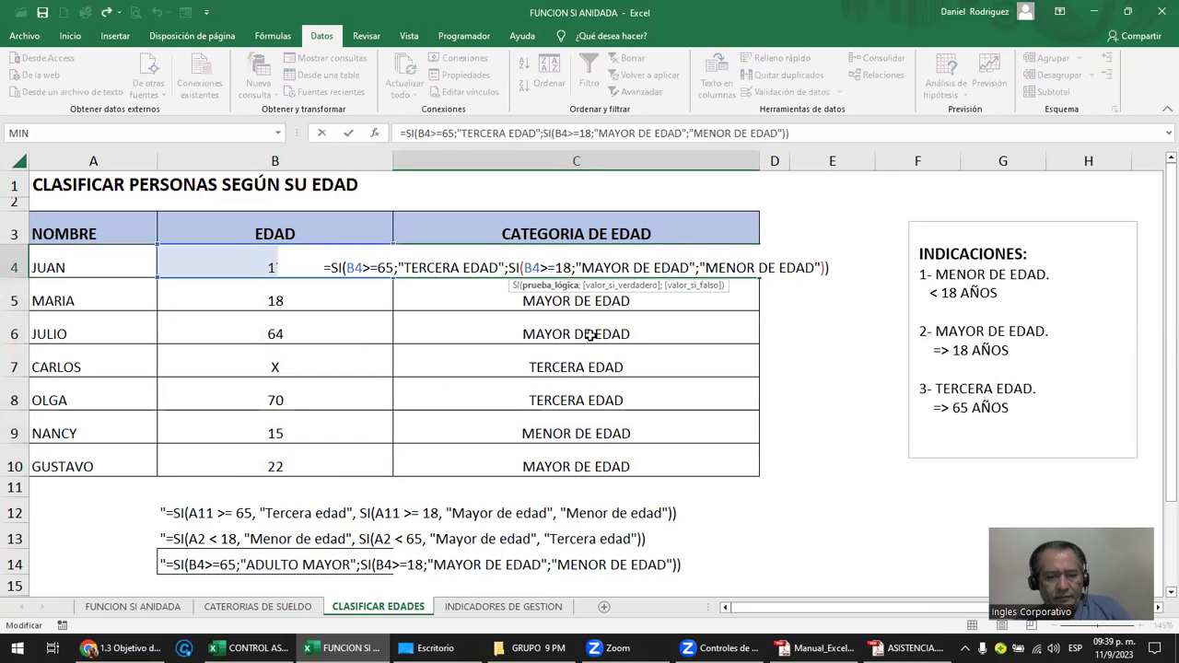
{"action": "left_click", "coordinate": [704, 268]}
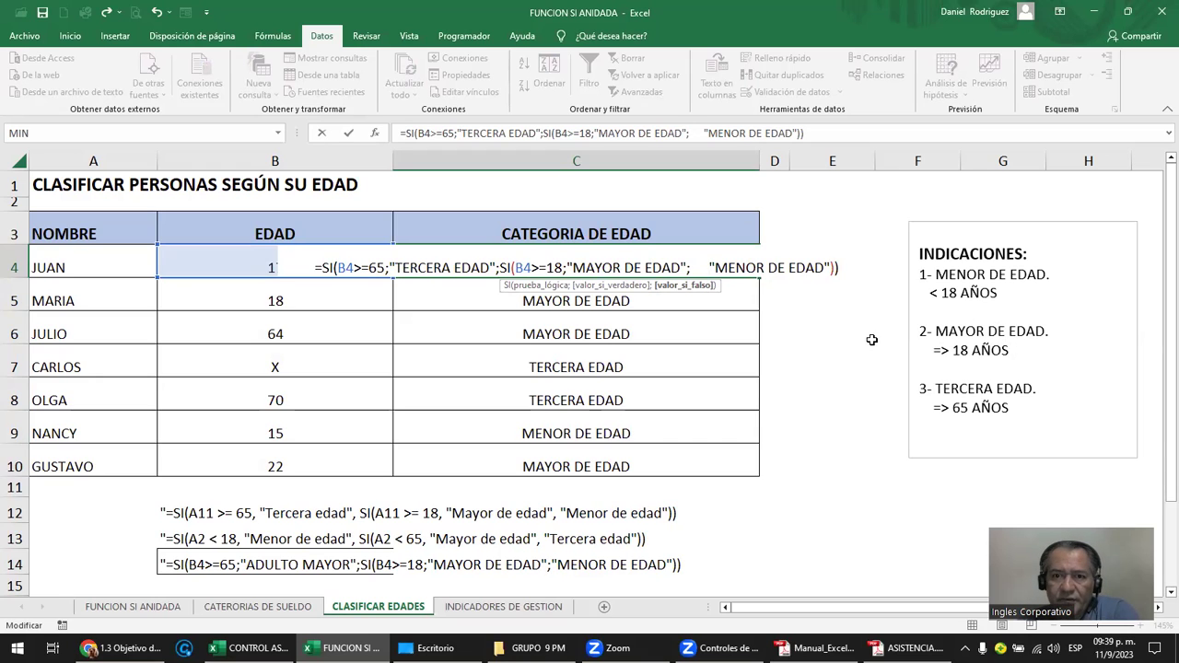
{"action": "left_click_drag", "start_coordinate": [709, 268], "coordinate": [824, 268]}
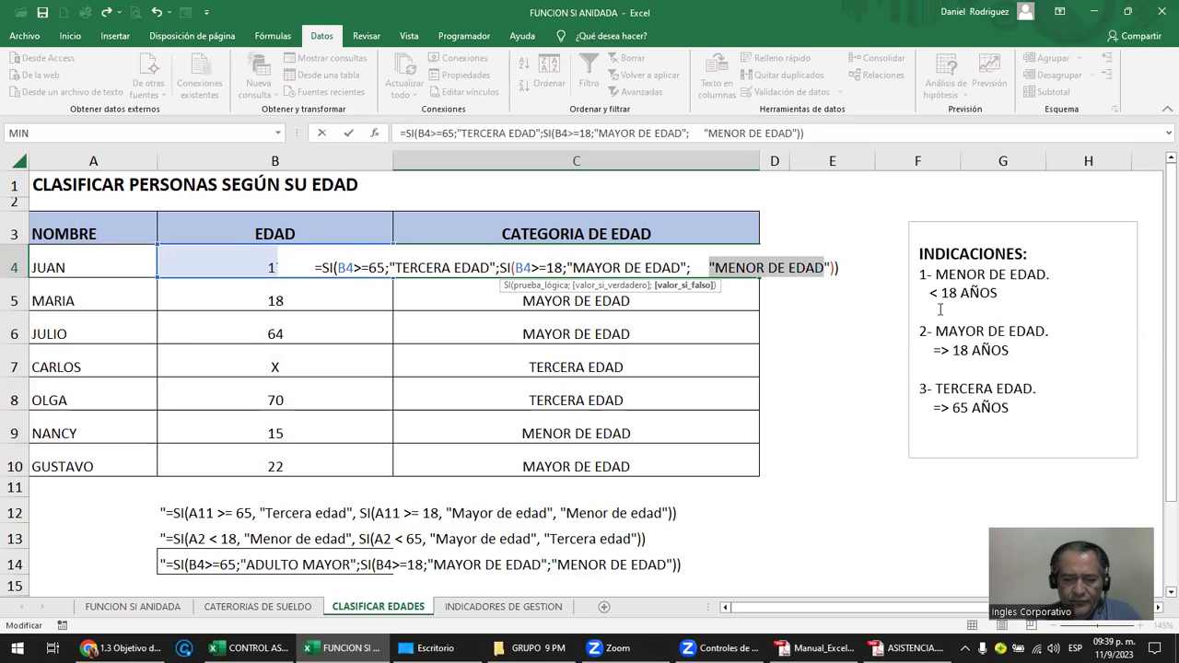
{"action": "type", "text": "SI"}
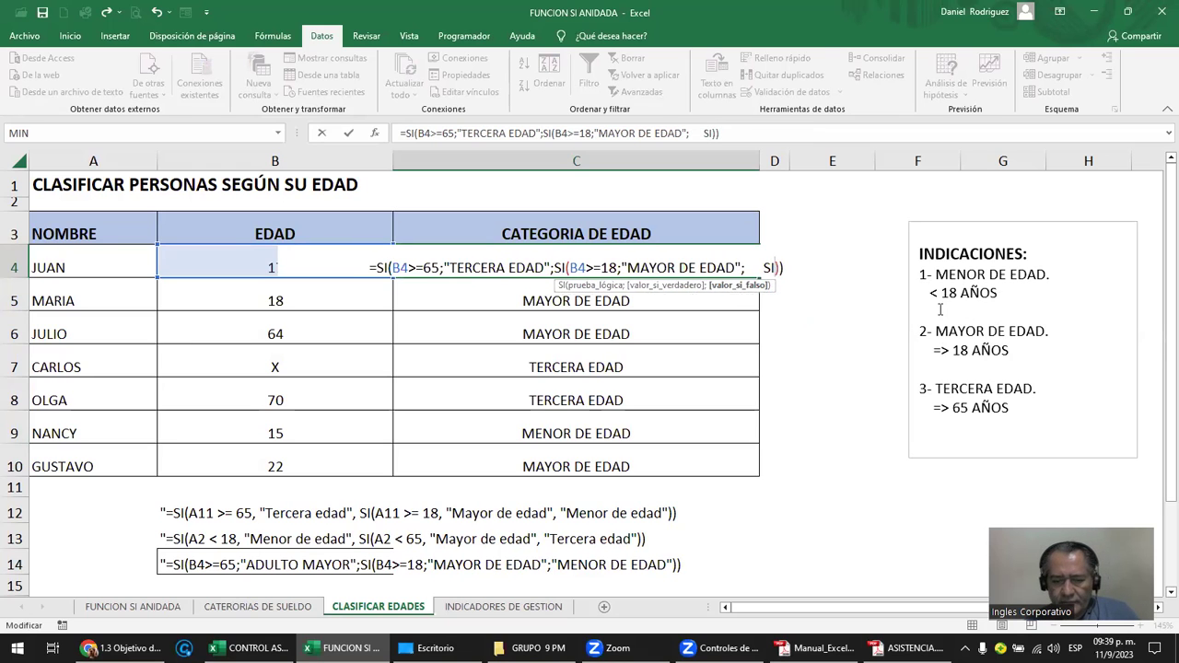
{"action": "type", "text": "("}
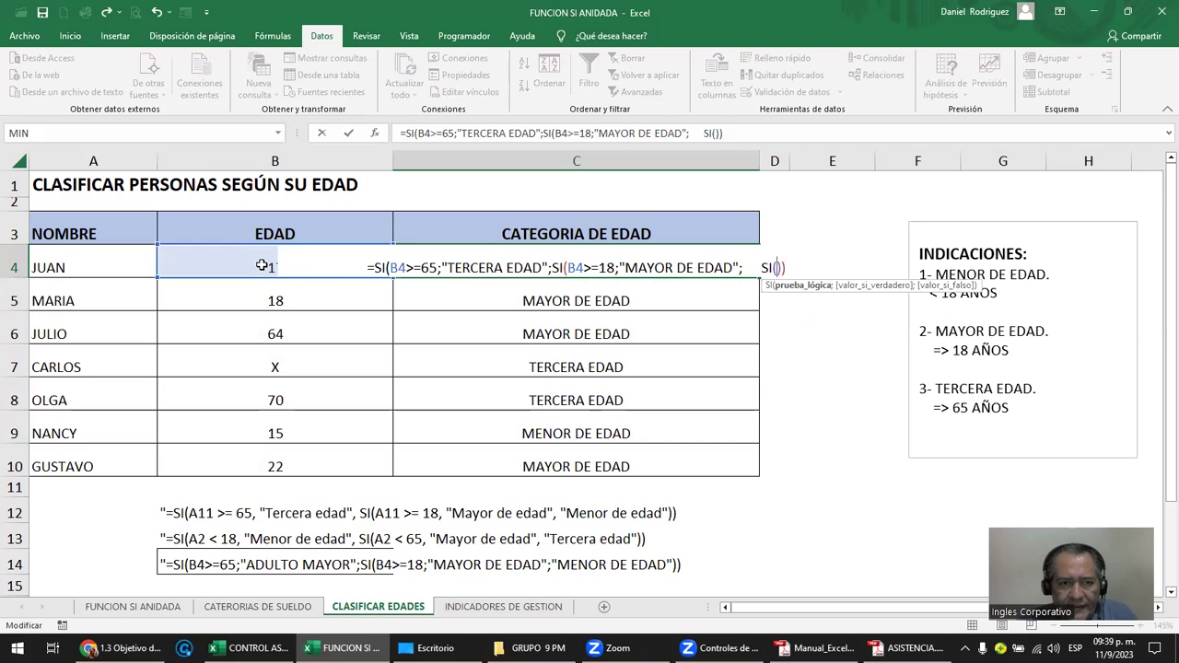
Step: Complete C4's third level as SI(B4<18;"MENOR DE EDAD";" NO VALIDO") and commit the formula
{"action": "left_click", "coordinate": [263, 266]}
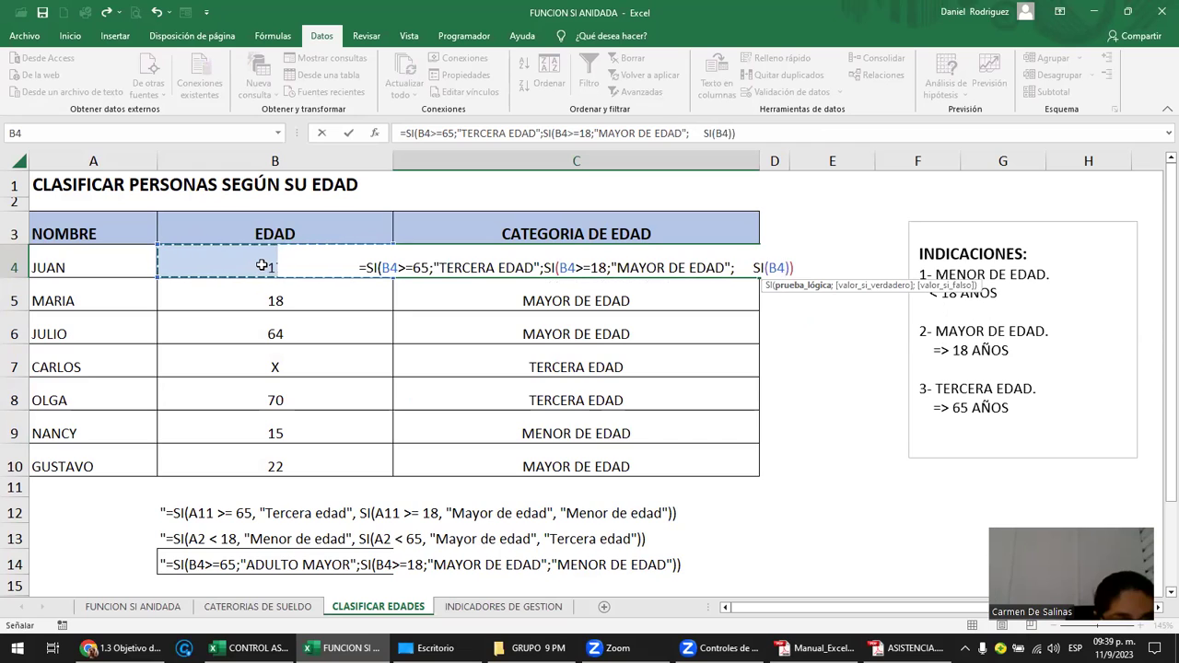
{"action": "type", "text": "<"}
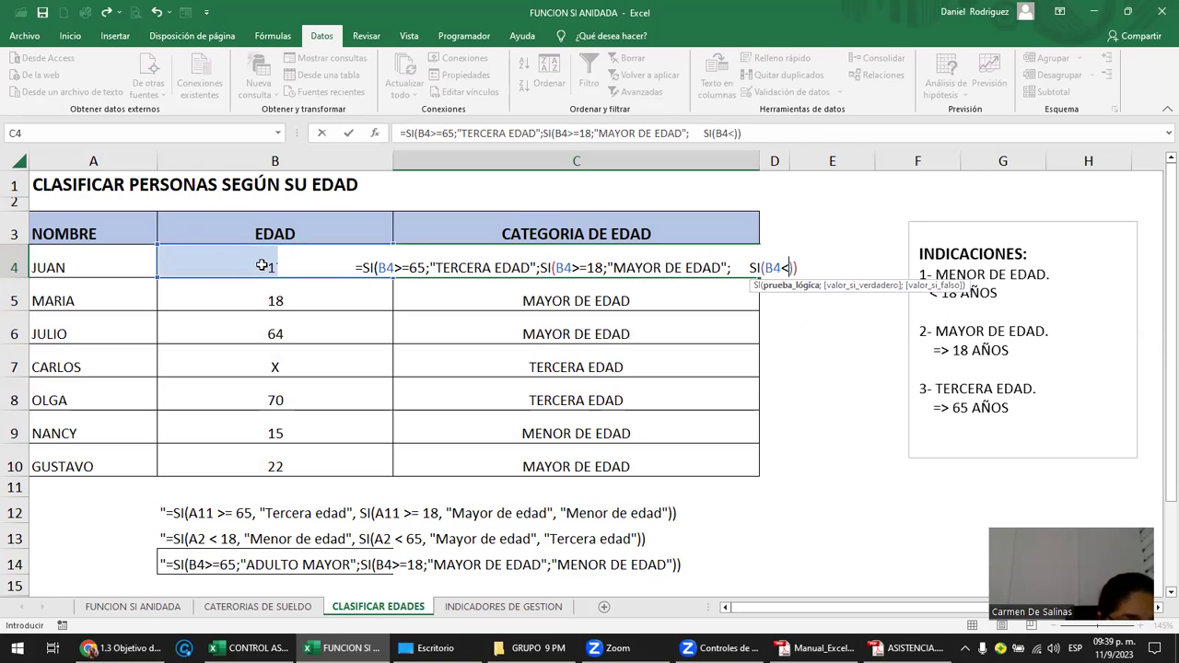
{"action": "type", "text": "18"}
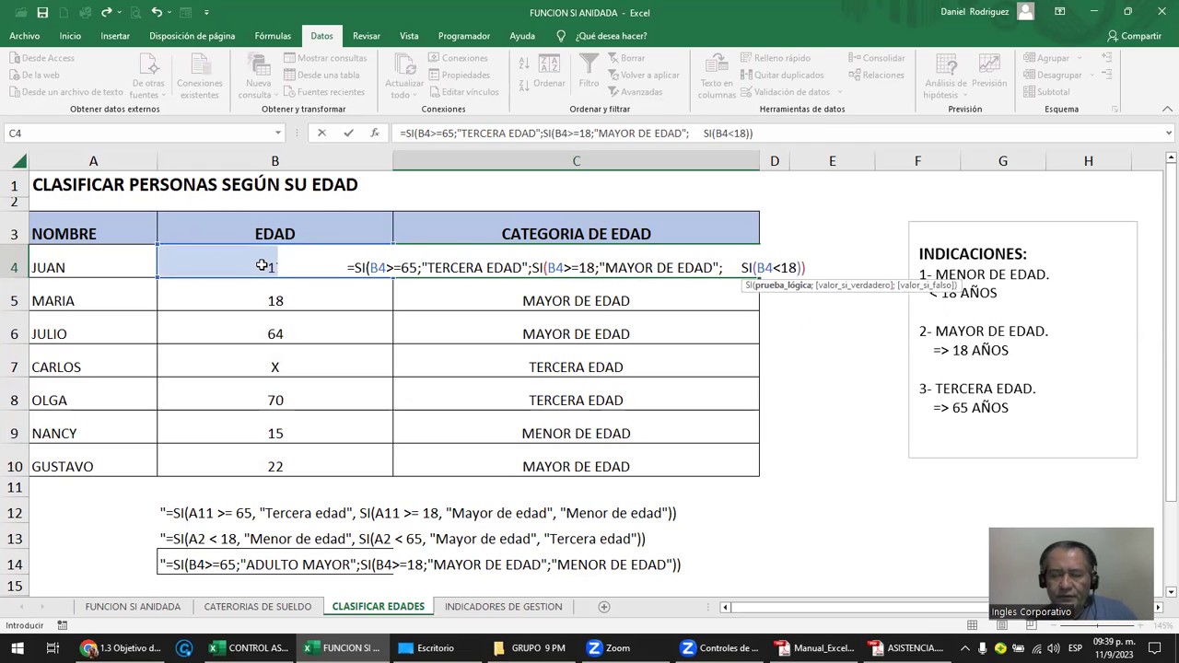
{"action": "type", "text": ";"}
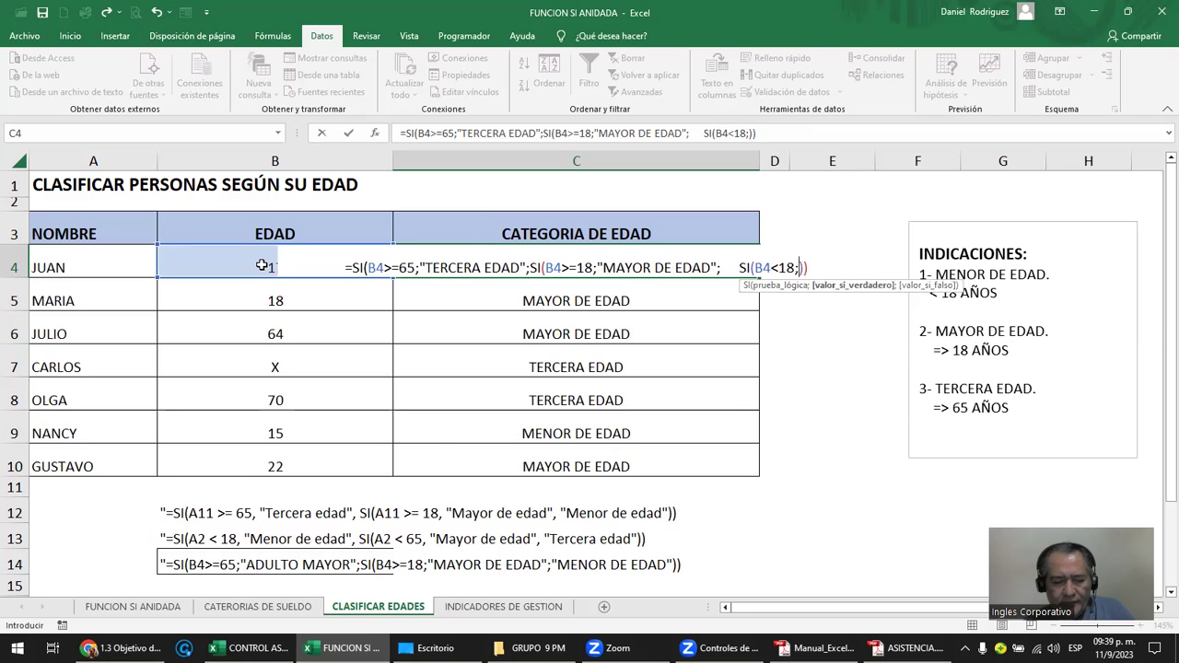
{"action": "type", "text": "\"MENOR DE "}
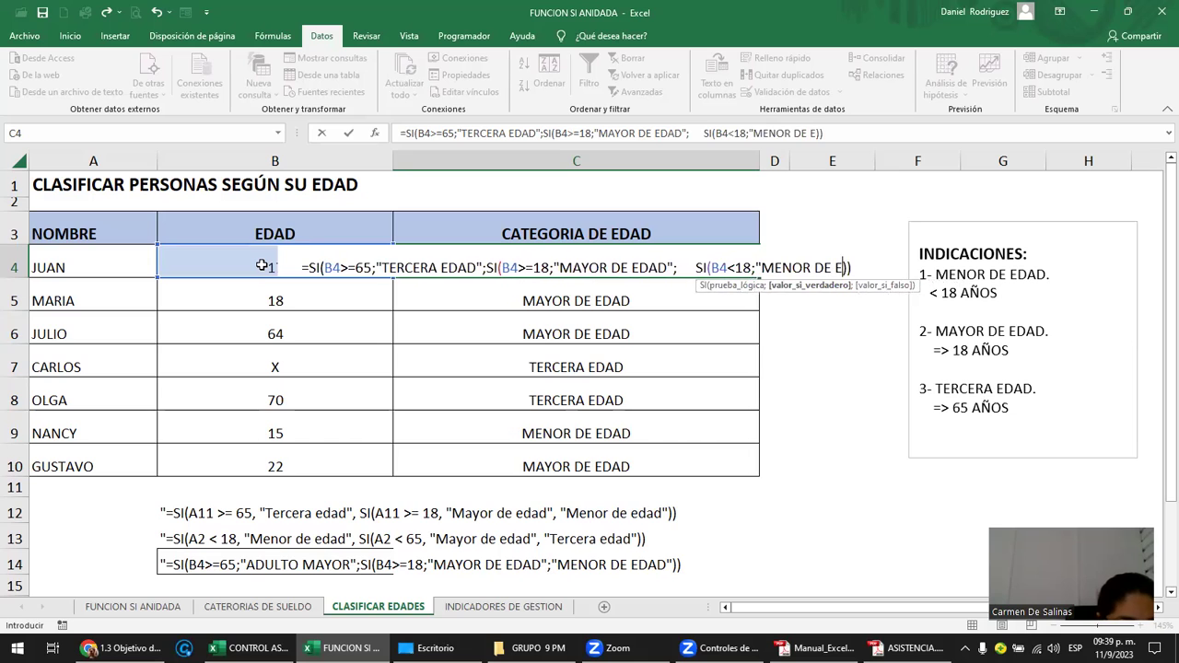
{"action": "type", "text": "EDAD"}
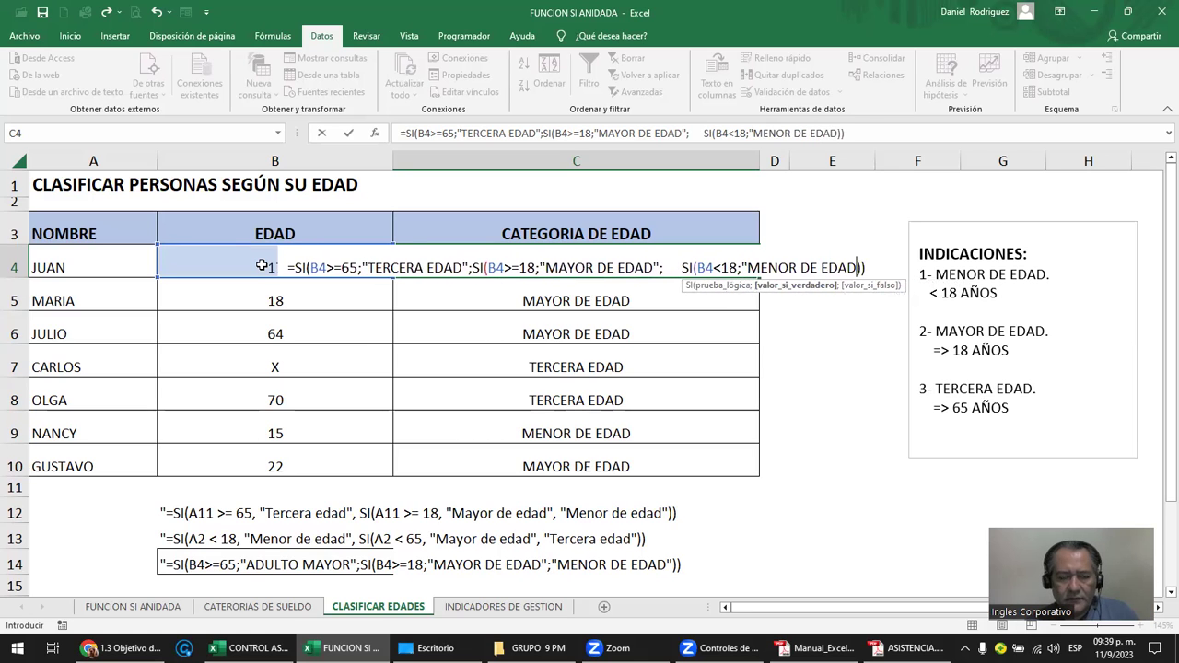
{"action": "type", "text": "\""}
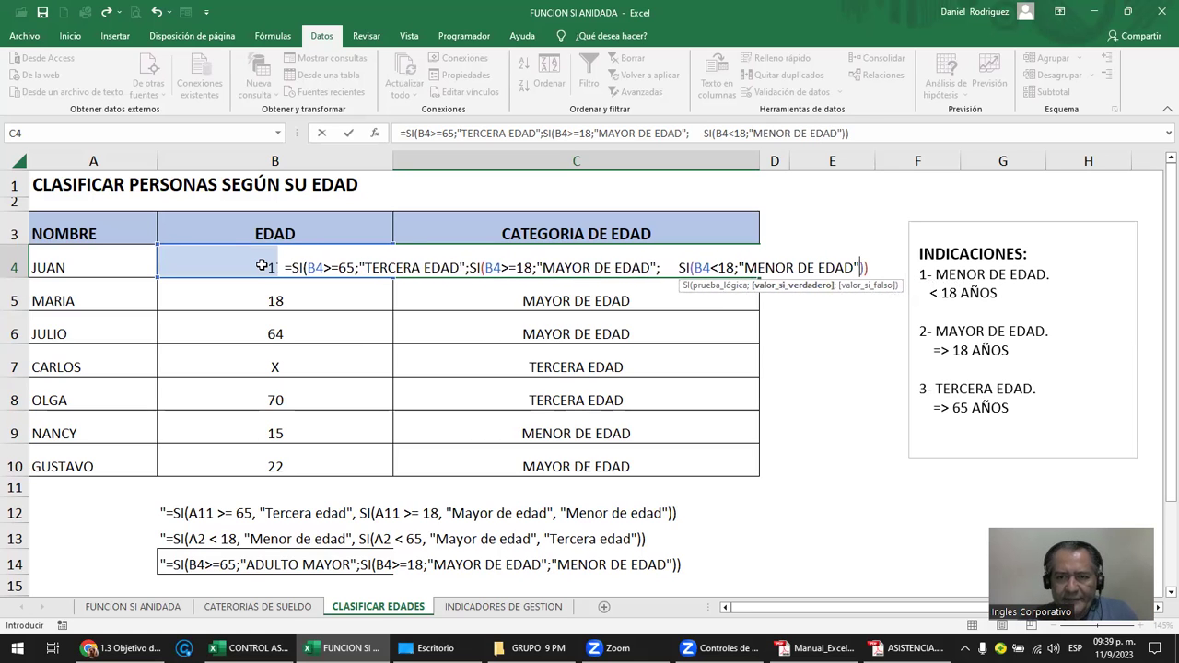
{"action": "type", "text": ";"}
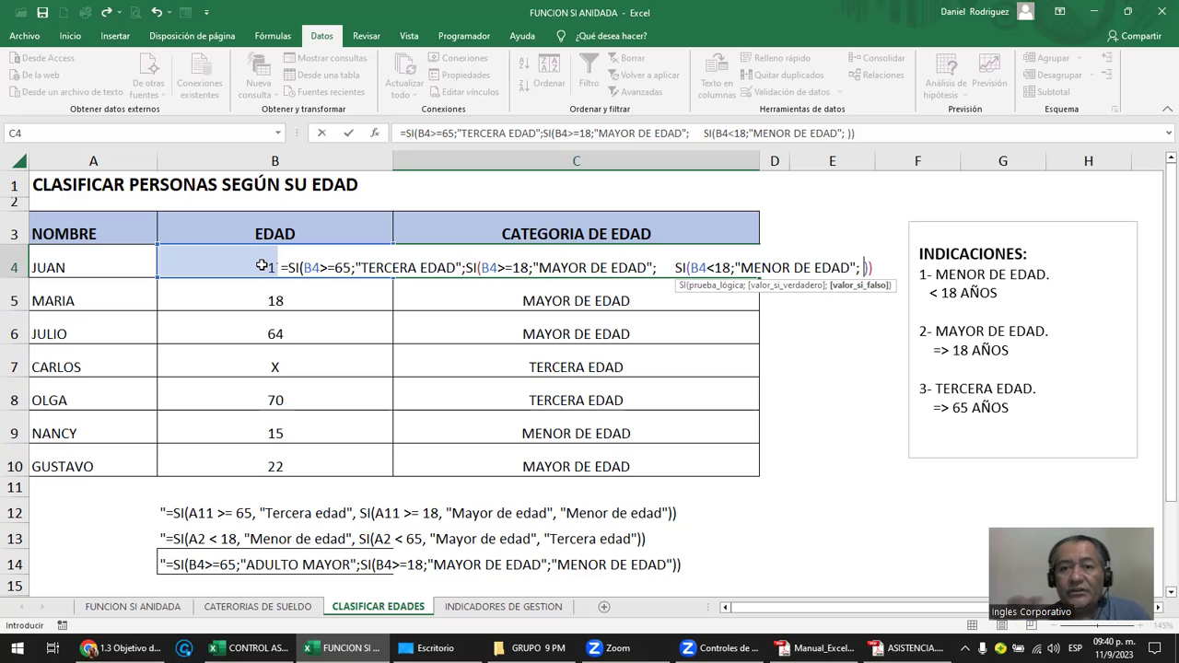
{"action": "type", "text": "\""}
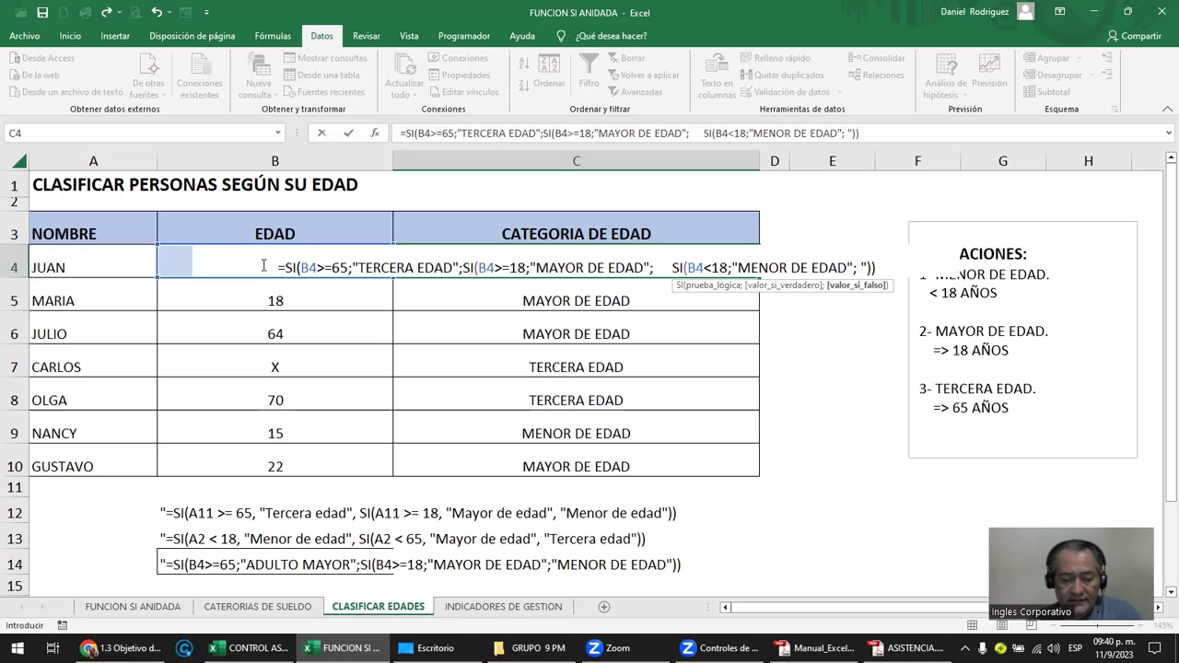
{"action": "type", "text": " NO VALIDA"}
{"action": "key", "text": "BackSpace"}
{"action": "type", "text": "O\""}
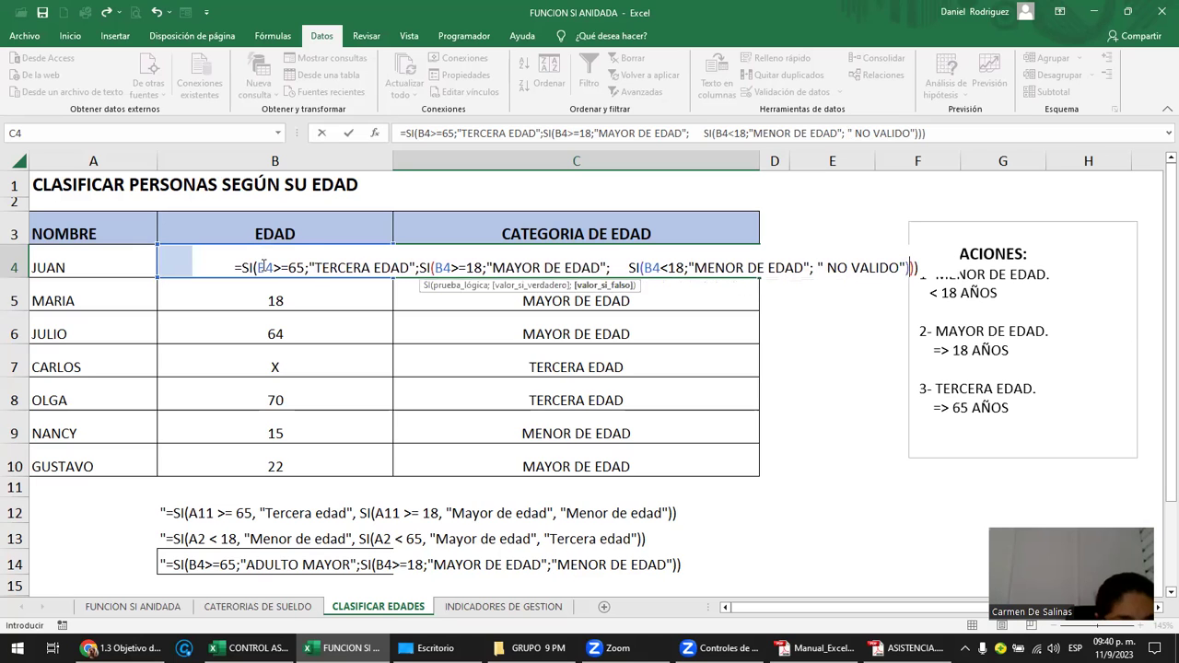
{"action": "key", "text": "Return"}
{"action": "key", "text": "Up"}
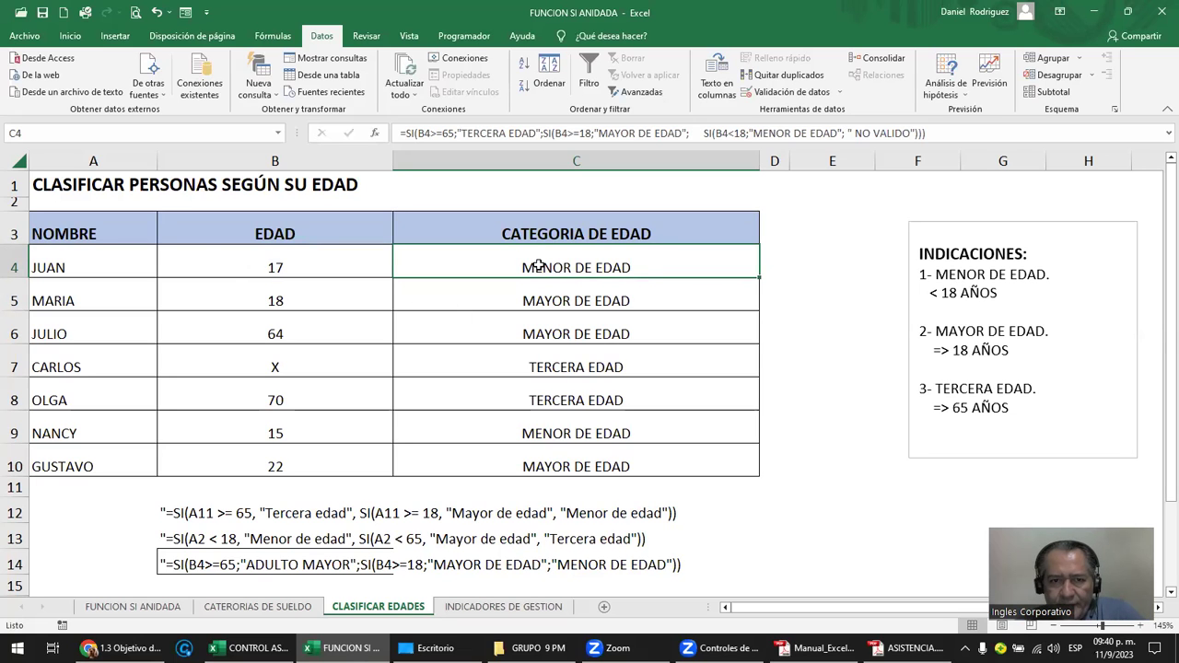
Step: Copy the C4 formula down to row 10 and delete the invalid X age in B7
{"action": "left_click_drag", "start_coordinate": [275, 364], "coordinate": [587, 359]}
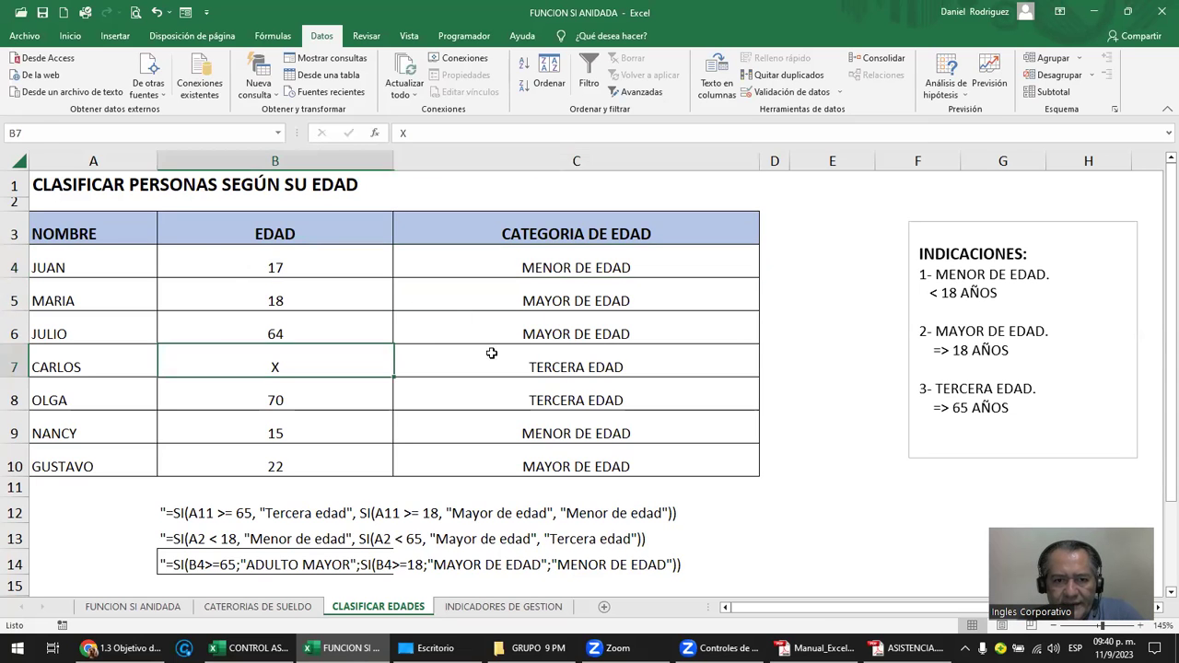
{"action": "left_click", "coordinate": [694, 263]}
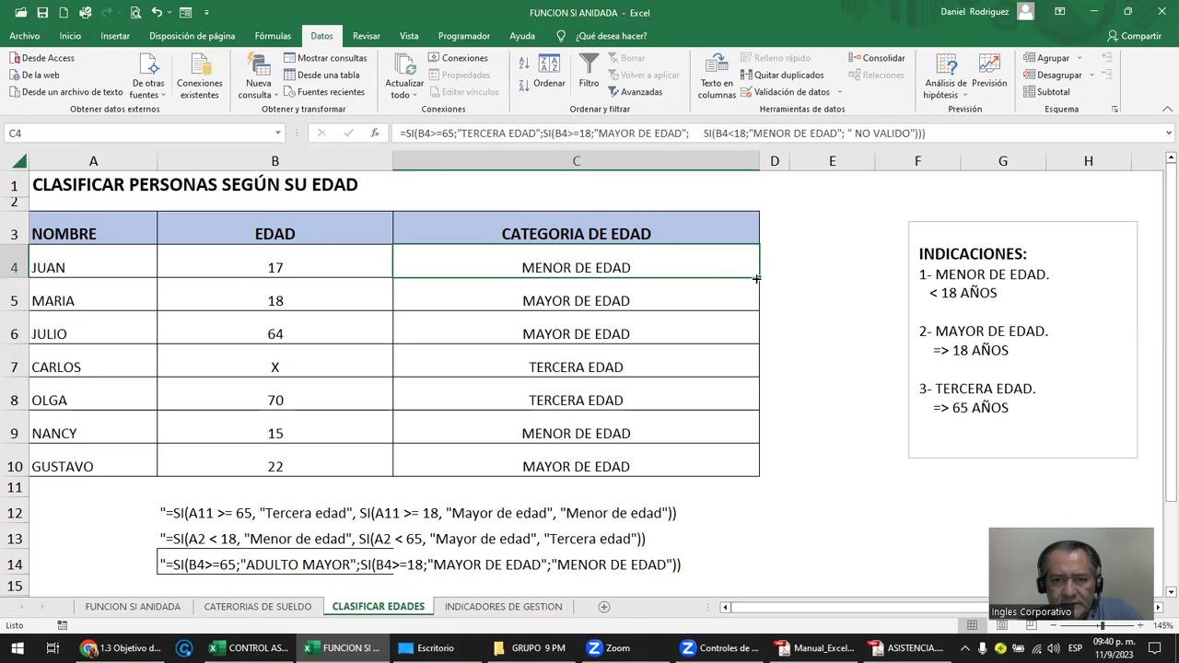
{"action": "double_click", "coordinate": [756, 278]}
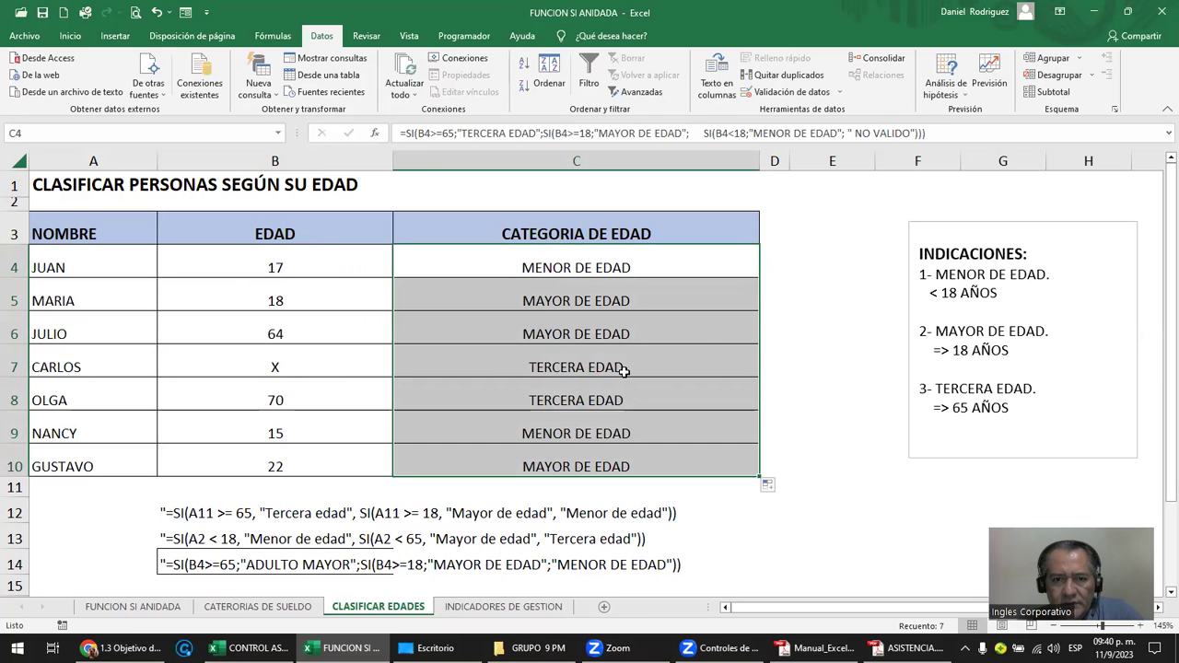
{"action": "left_click", "coordinate": [629, 374]}
{"action": "left_click", "coordinate": [629, 265]}
{"action": "left_click", "coordinate": [338, 364]}
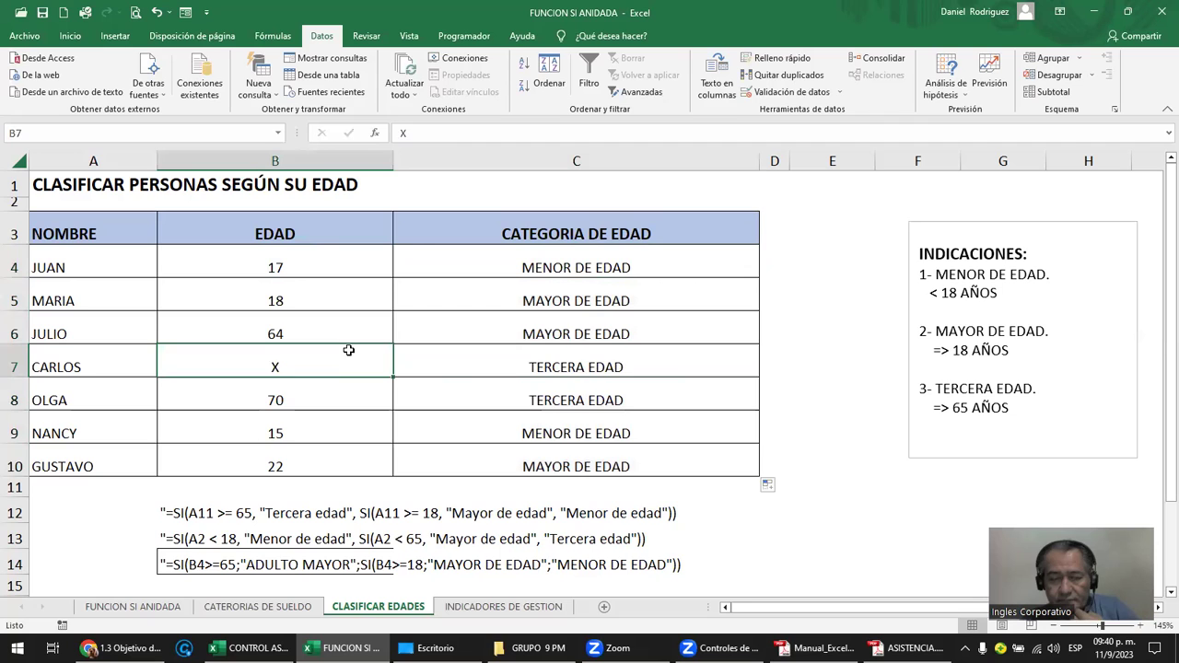
{"action": "key", "text": "Delete"}
Step: Remove the extra spaces before the last SI in C4's formula
{"action": "double_click", "coordinate": [587, 266]}
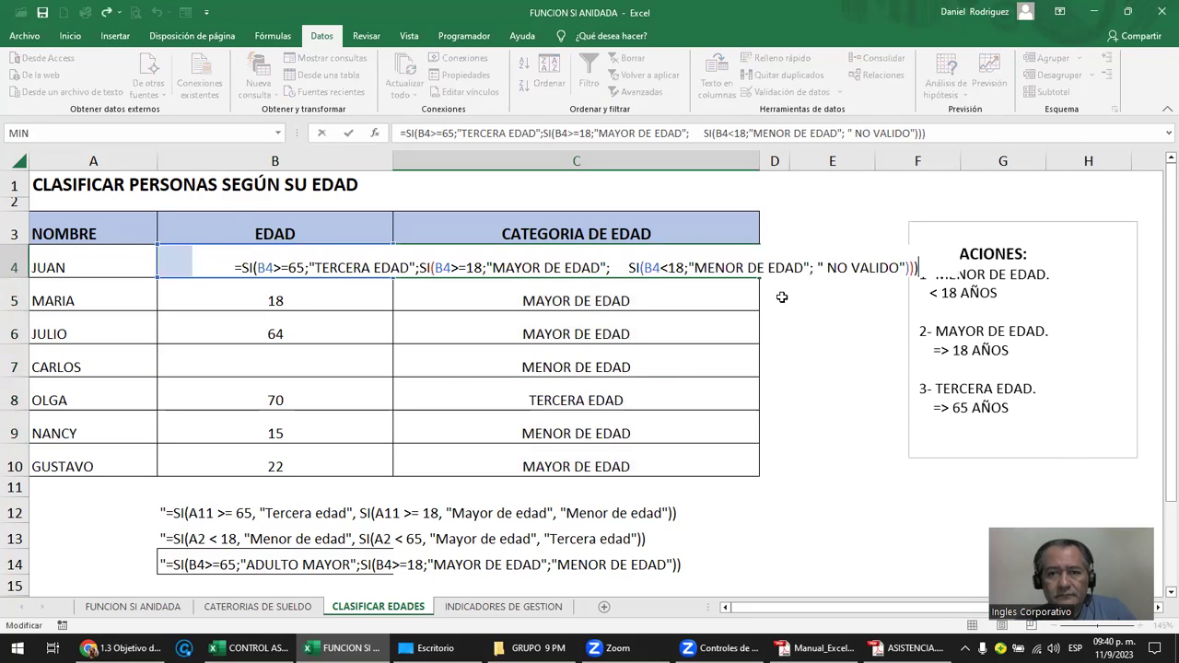
{"action": "left_click", "coordinate": [617, 269]}
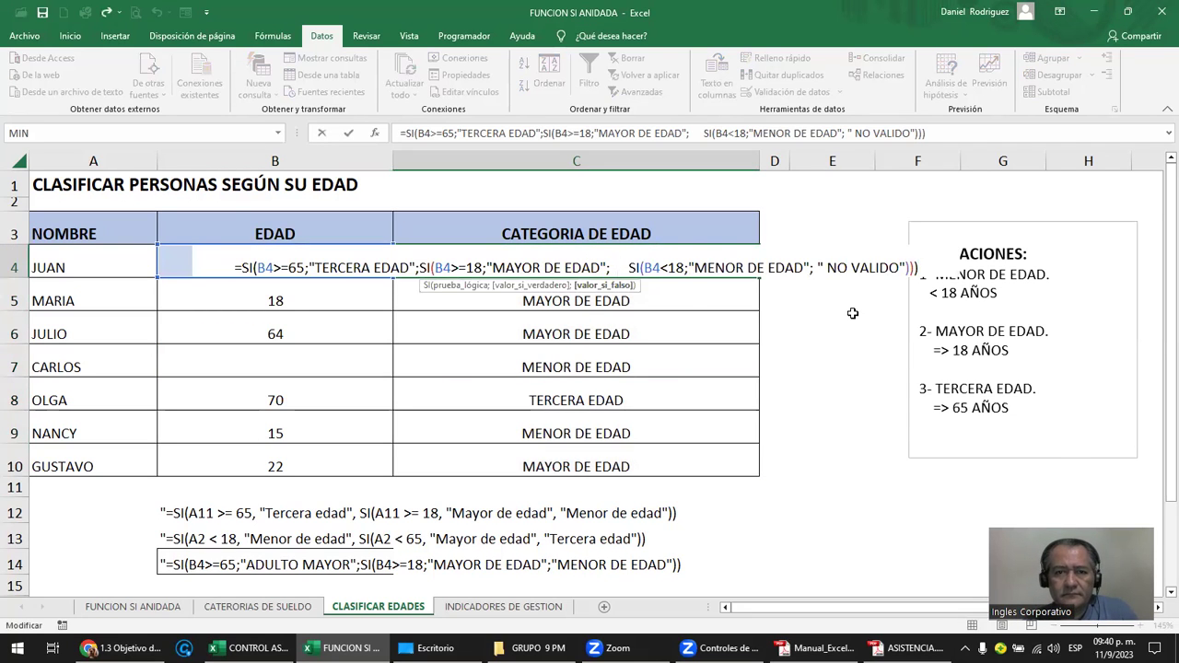
{"action": "key", "text": "Delete"}
{"action": "key", "text": "Delete"}
{"action": "key", "text": "Delete"}
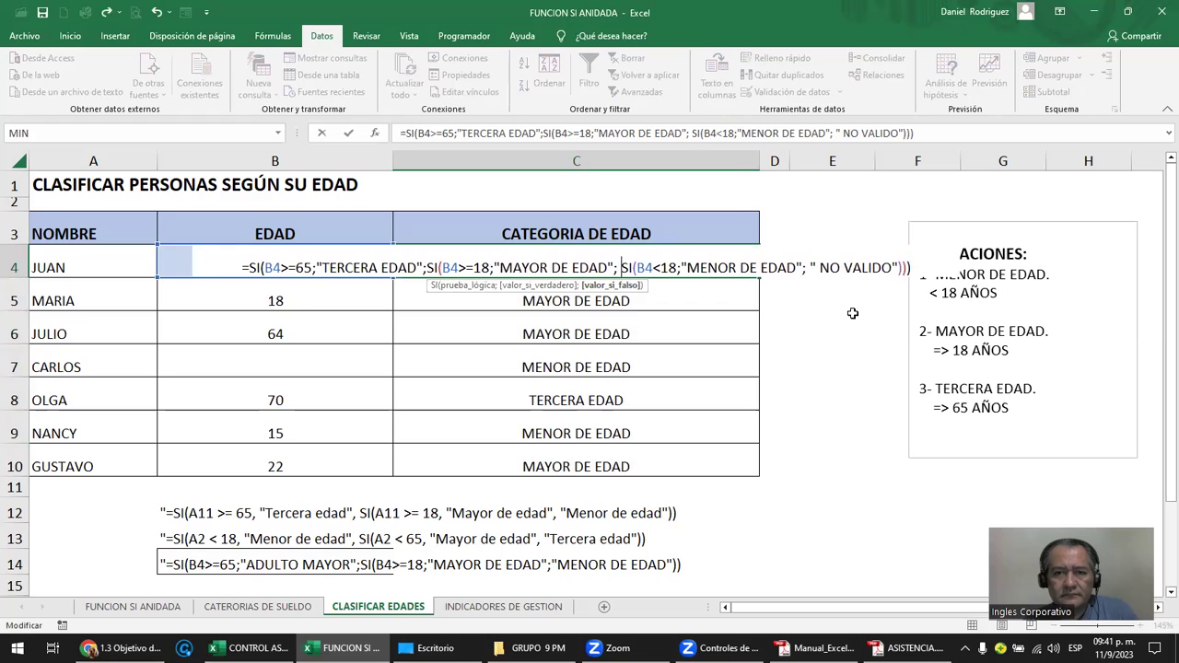
{"action": "key", "text": "Right"}
{"action": "key", "text": "Right"}
{"action": "key", "text": "Right"}
{"action": "key", "text": "Right"}
{"action": "key", "text": "Right"}
{"action": "key", "text": "Right"}
{"action": "key", "text": "Right"}
{"action": "key", "text": "Return"}
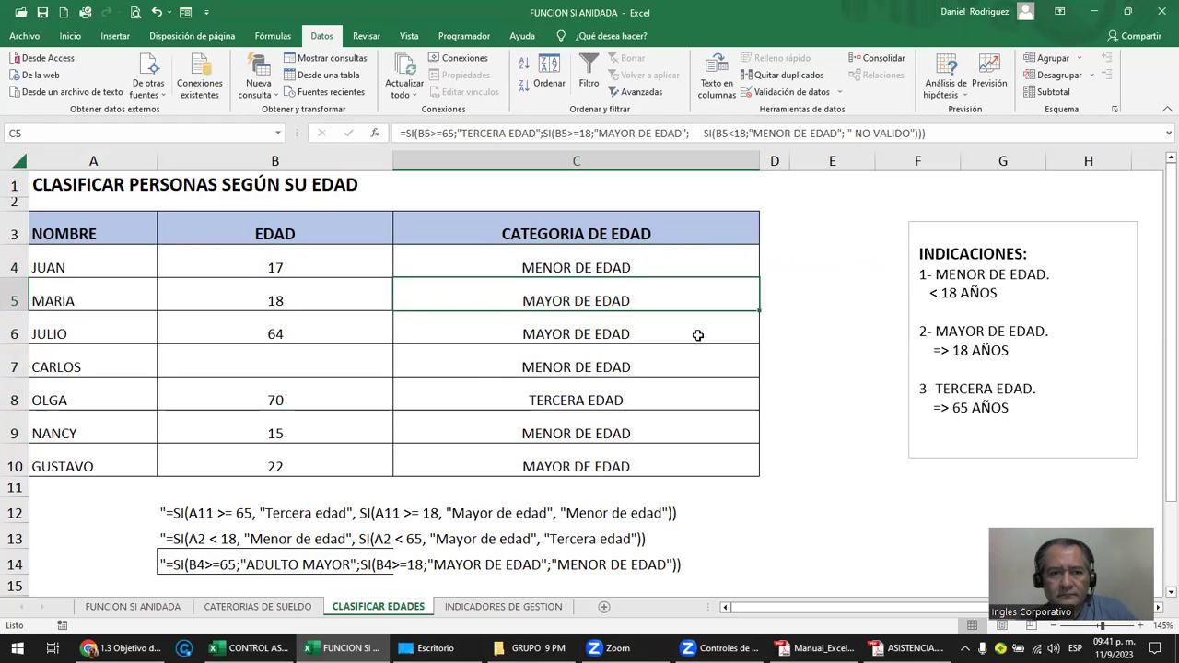
Step: Enter age 1 in B7 and fill the C4 formula down to C10
{"action": "left_click", "coordinate": [342, 366]}
{"action": "type", "text": "1"}
{"action": "key", "text": "Return"}
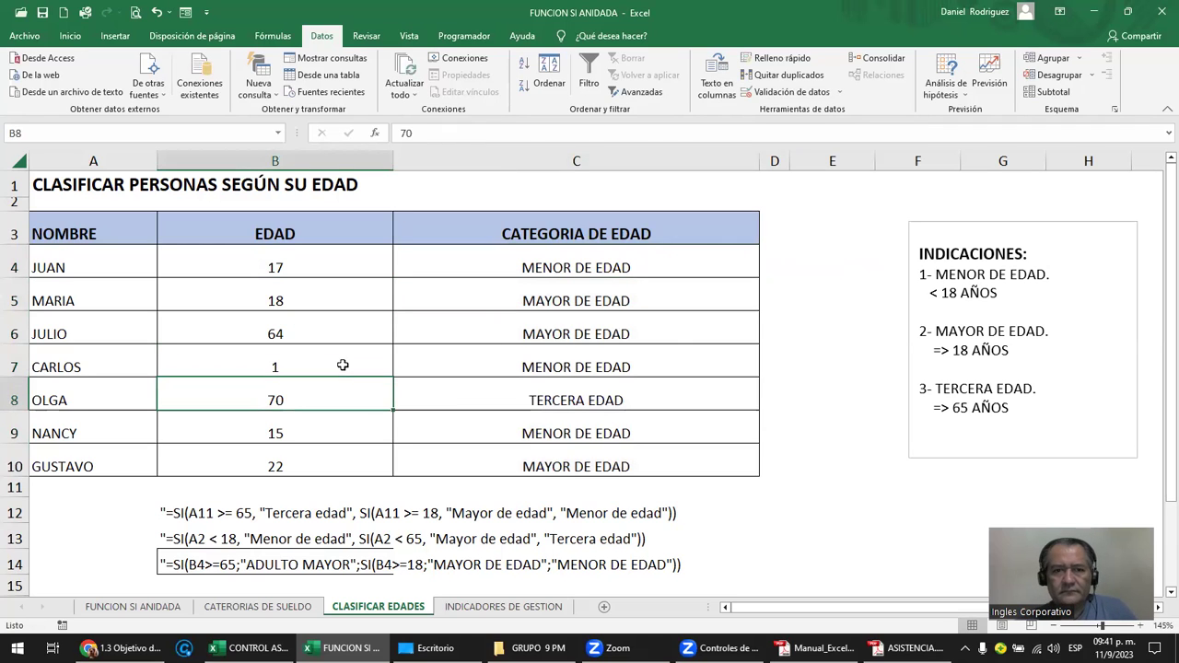
{"action": "left_click", "coordinate": [660, 267]}
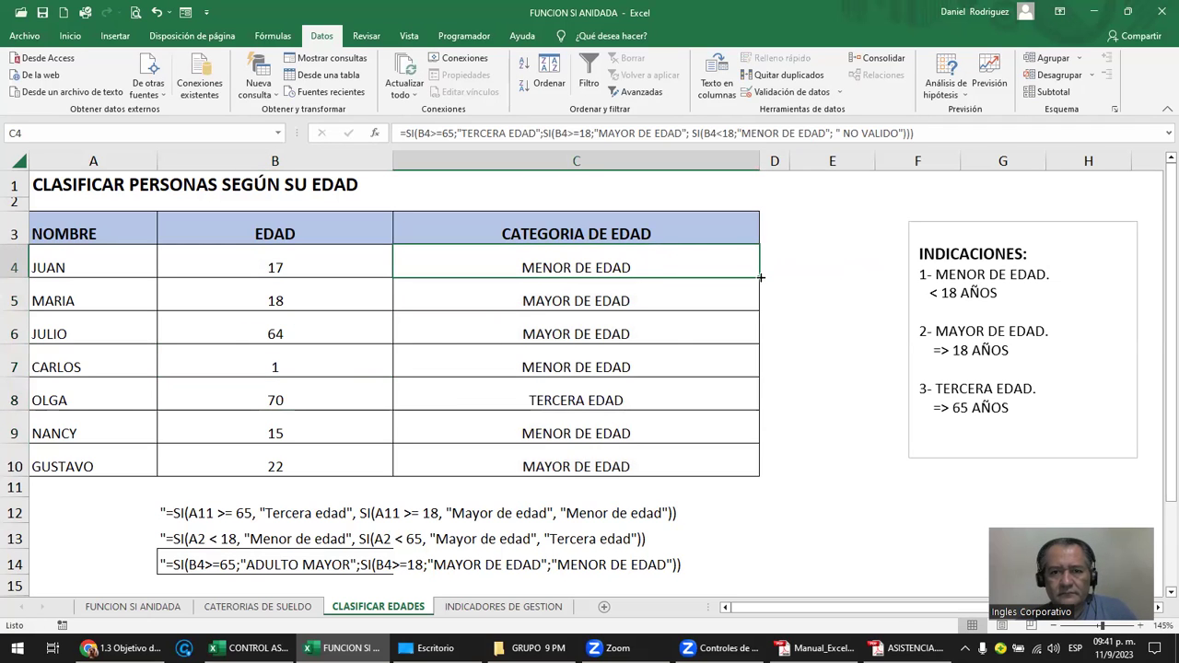
{"action": "double_click", "coordinate": [759, 276]}
{"action": "left_click", "coordinate": [839, 367]}
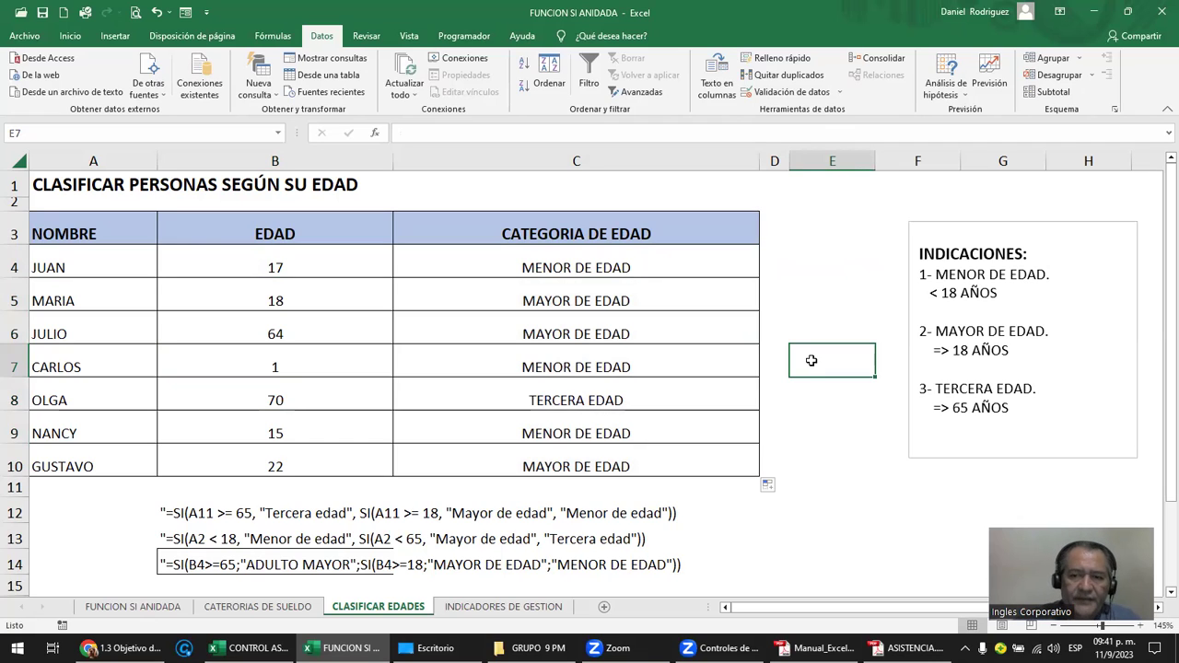
Step: Append '4 SUPER MAYOR' and '>75 AÑOS' to the INDICACIONES box, with a blank line above
{"action": "left_click_drag", "start_coordinate": [935, 274], "coordinate": [980, 413]}
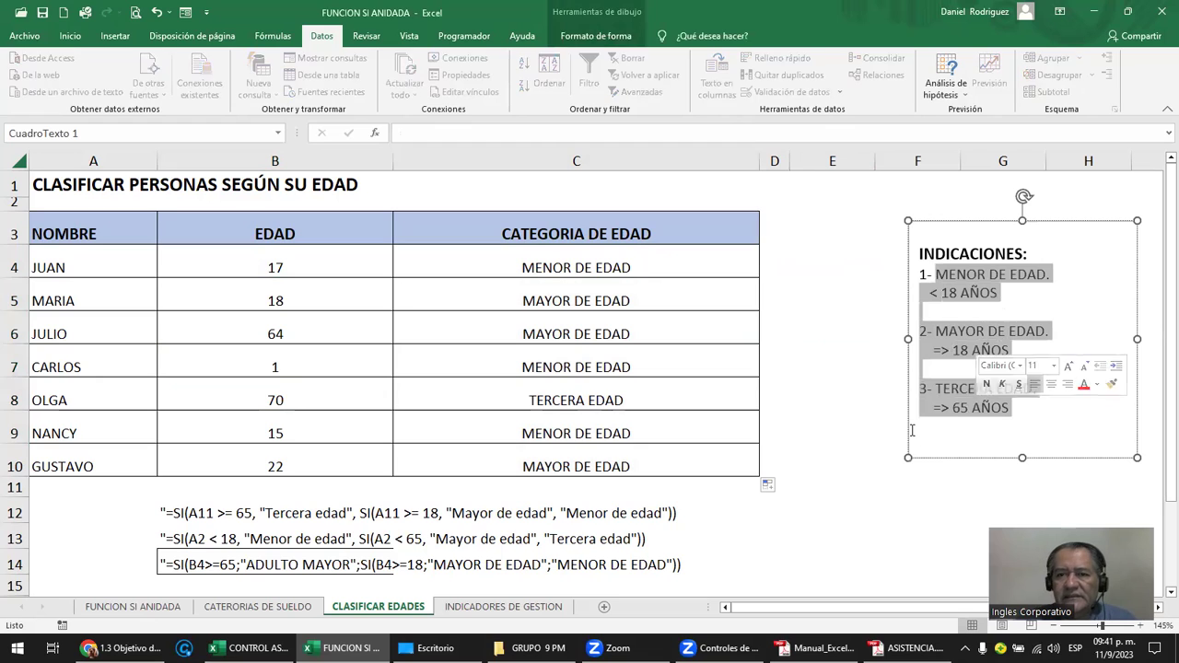
{"action": "left_click", "coordinate": [883, 433]}
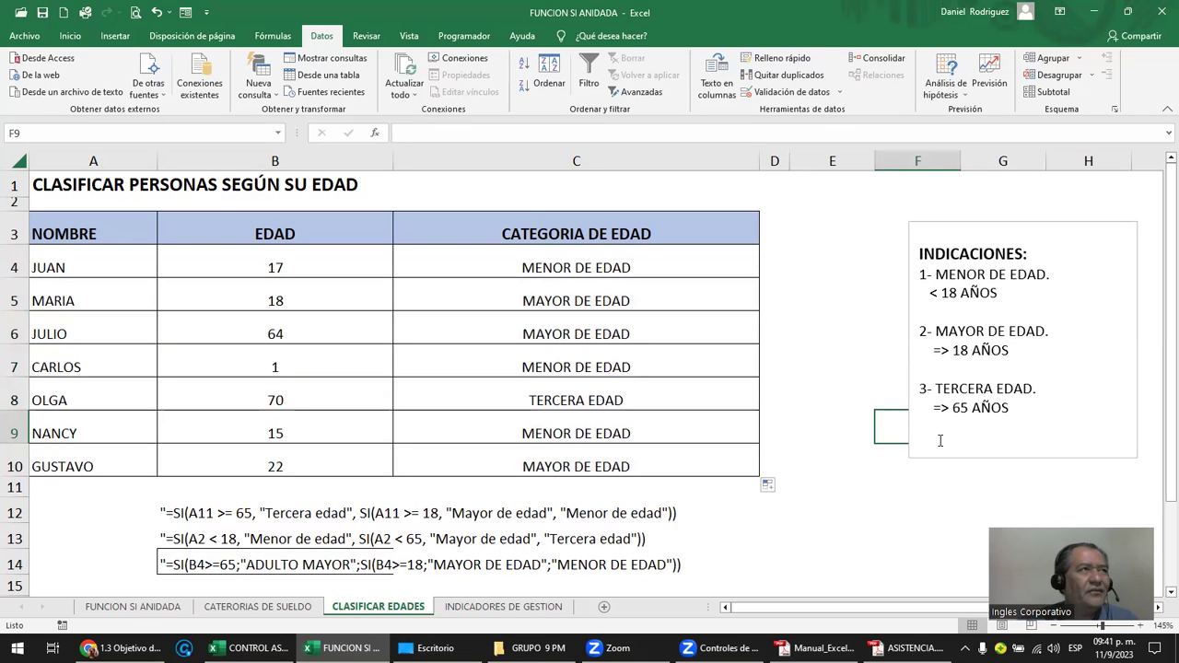
{"action": "left_click", "coordinate": [940, 440]}
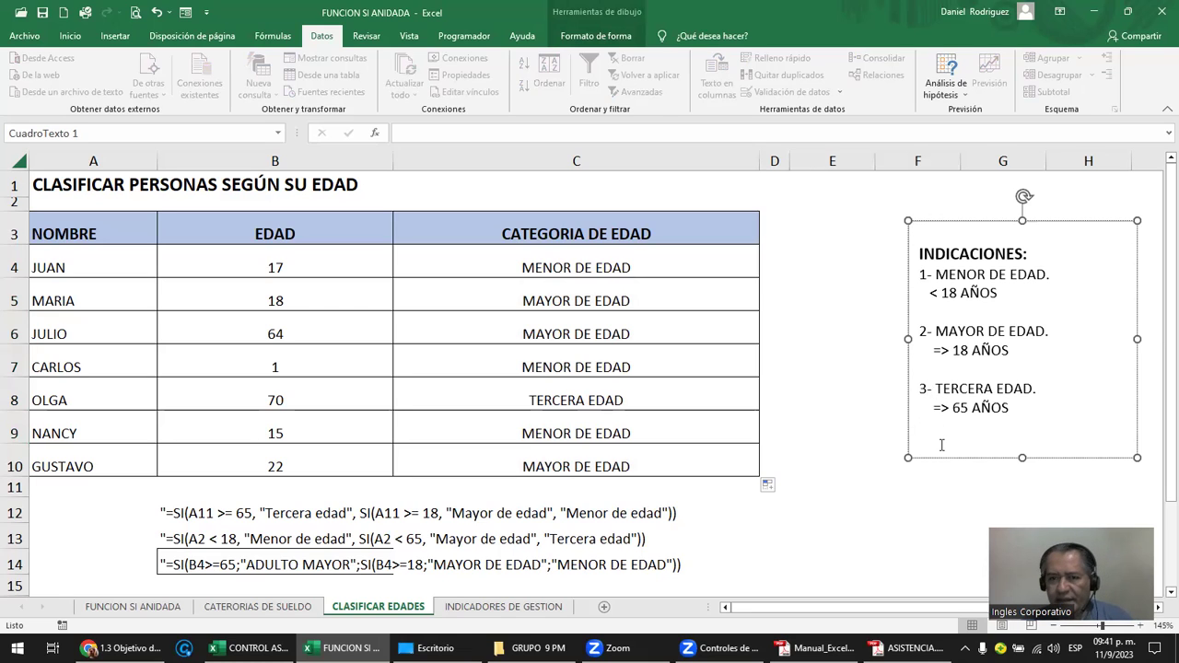
{"action": "type", "text": "4-"}
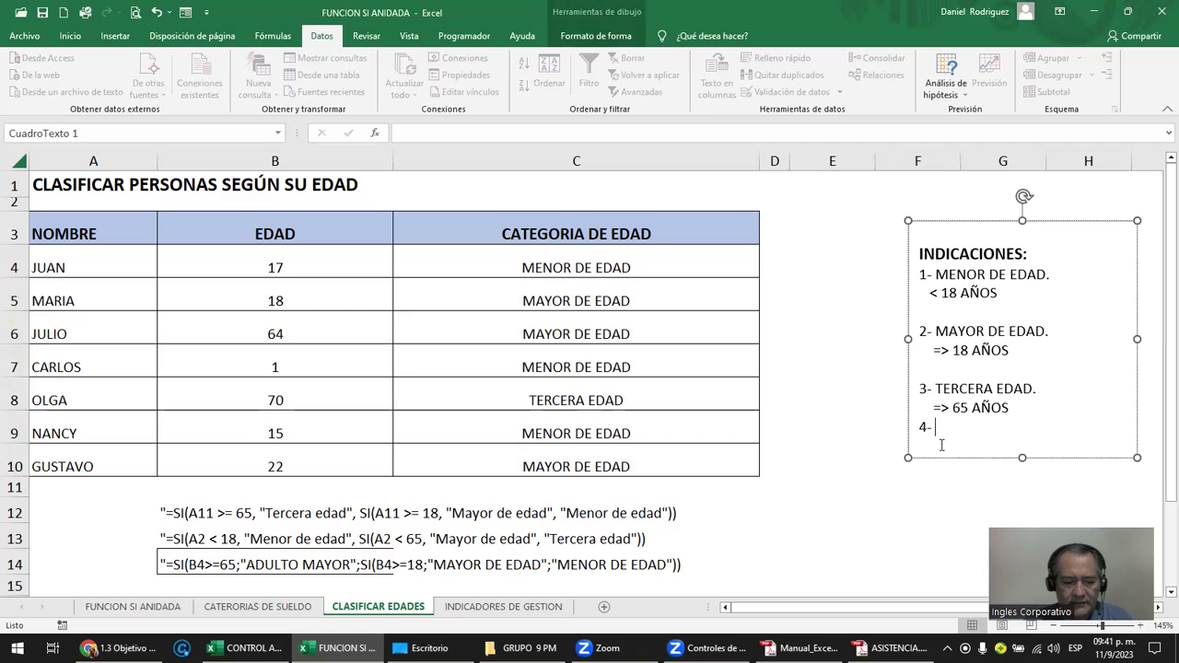
{"action": "type", "text": "S"}
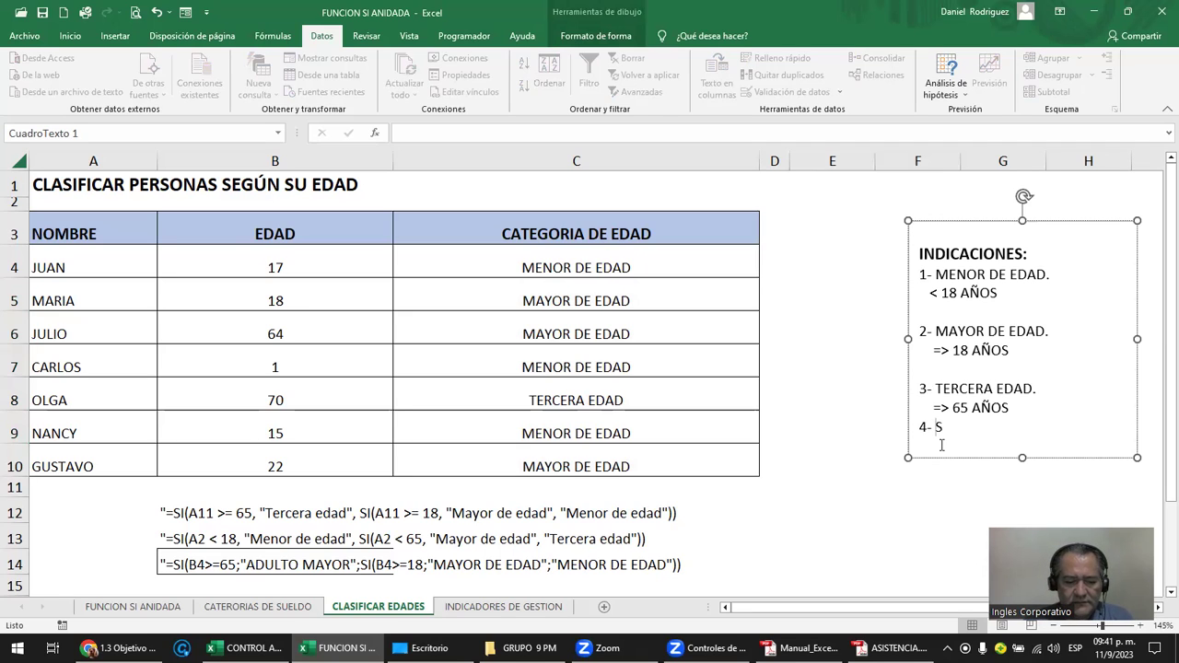
{"action": "type", "text": "UPER MAYOR"}
{"action": "key", "text": "Return"}
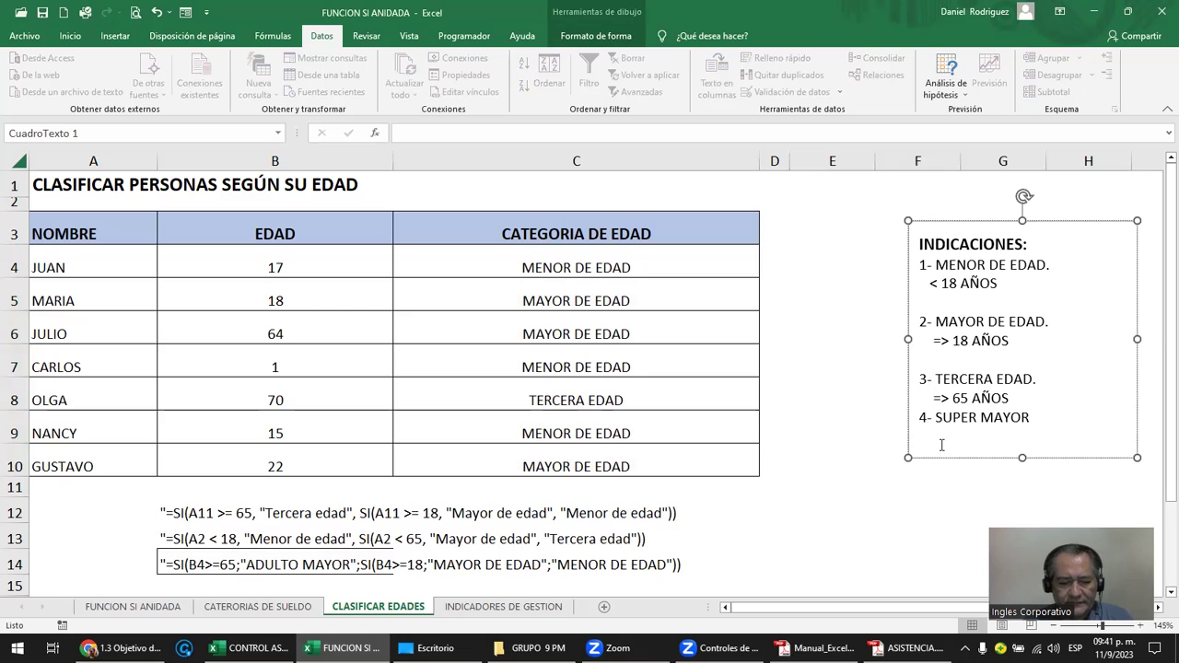
{"action": "type", "text": ">"}
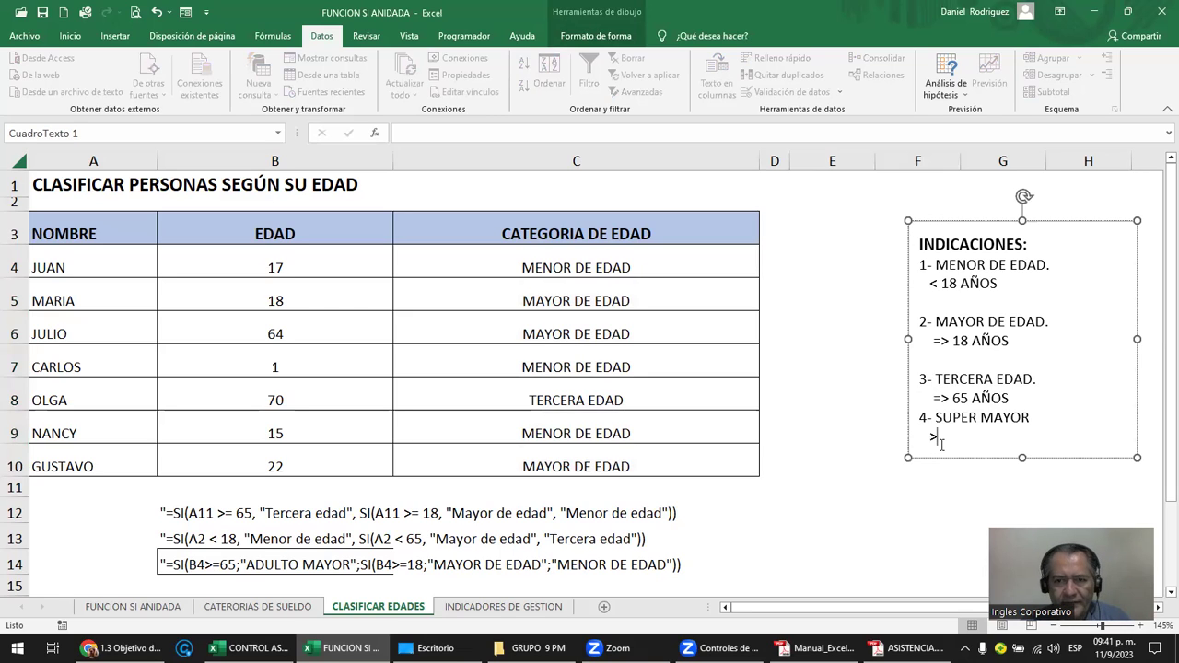
{"action": "type", "text": "75"}
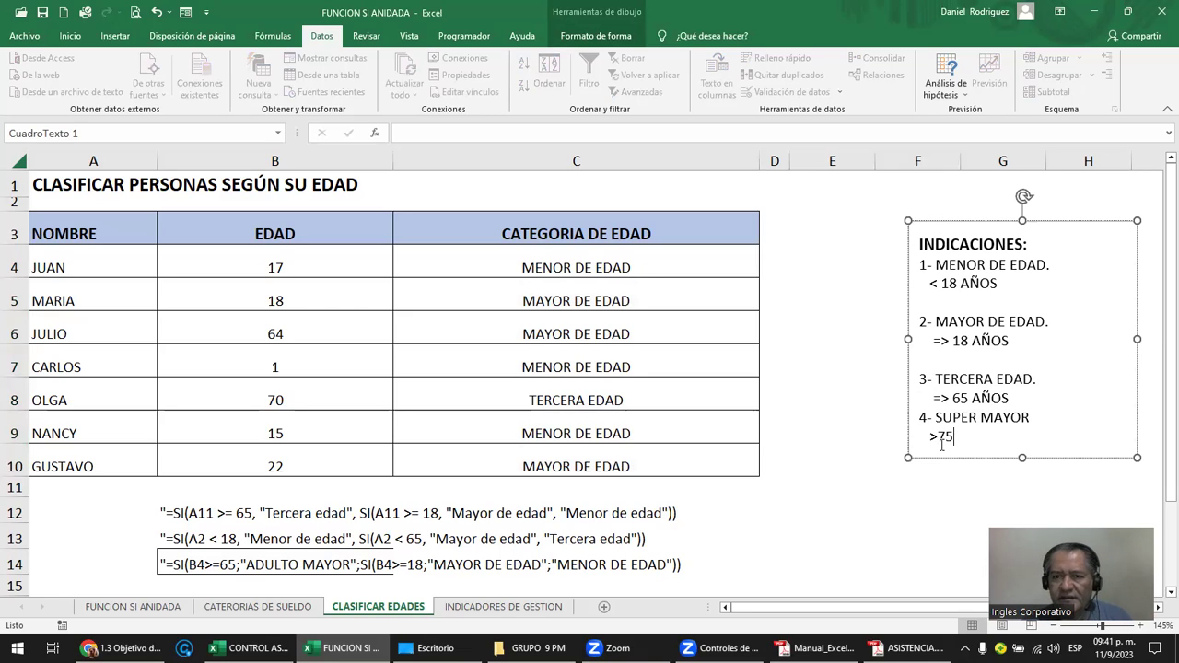
{"action": "type", "text": " AÑOS"}
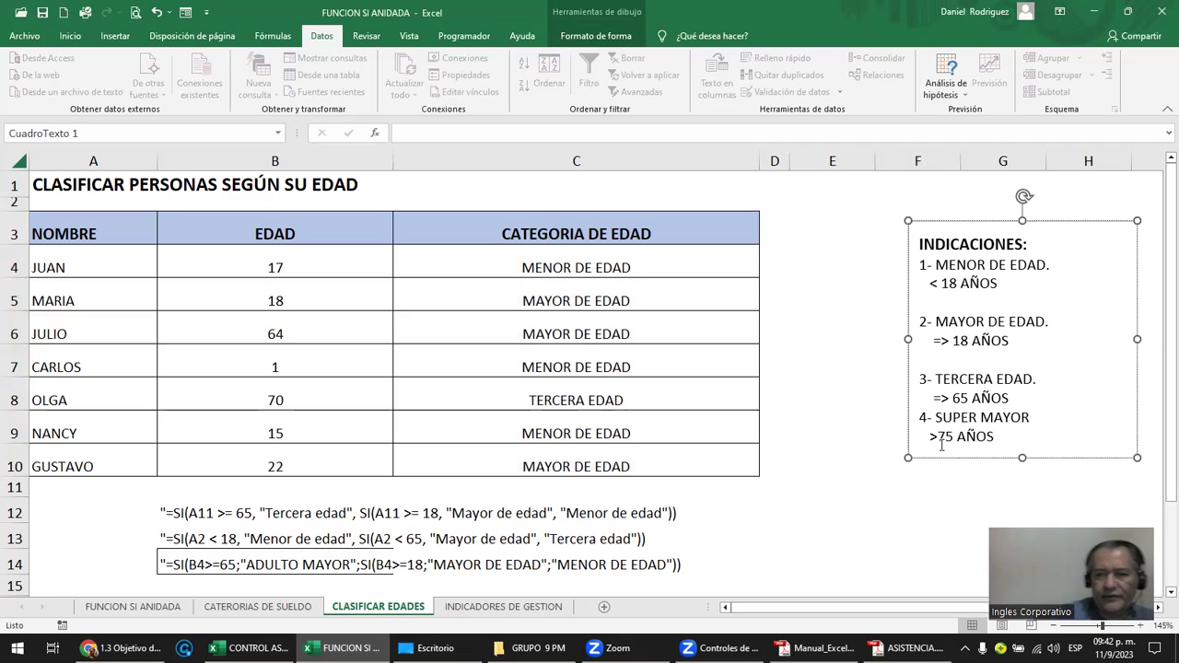
{"action": "left_click", "coordinate": [1019, 399]}
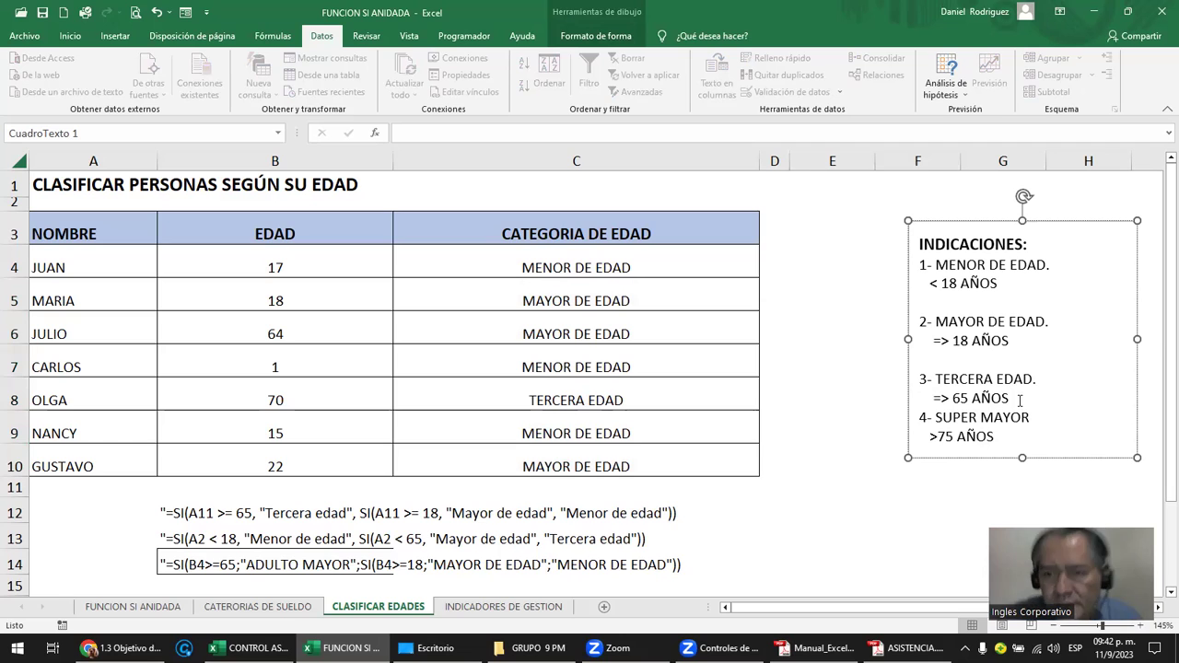
{"action": "key", "text": "Return"}
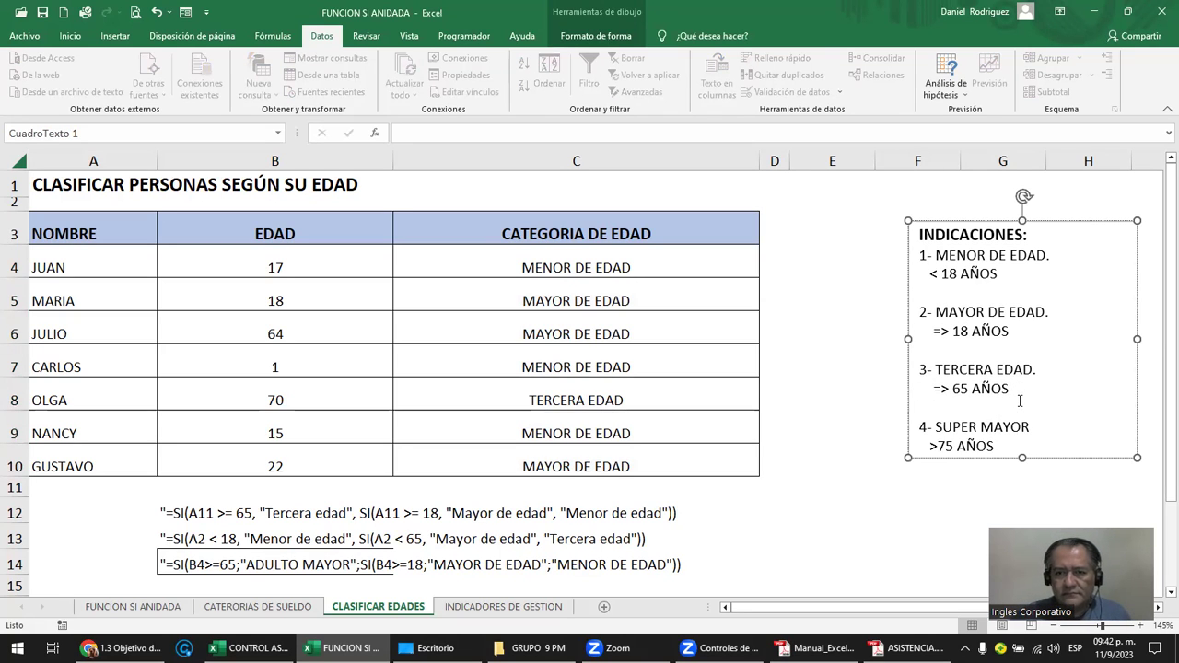
Step: Replace C4's NO VALIDO fallback with SI(B4>75;"SUPER MAYOR";" NO VALIDO") and commit it
{"action": "left_click", "coordinate": [758, 304]}
{"action": "double_click", "coordinate": [632, 251]}
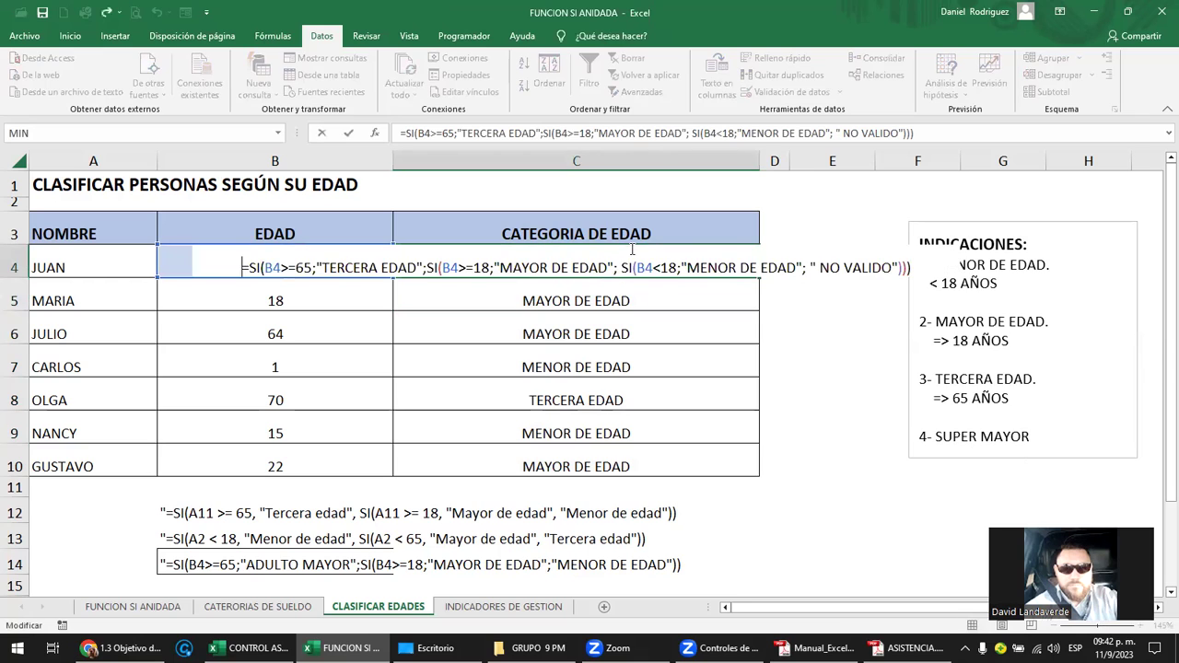
{"action": "left_click", "coordinate": [810, 268]}
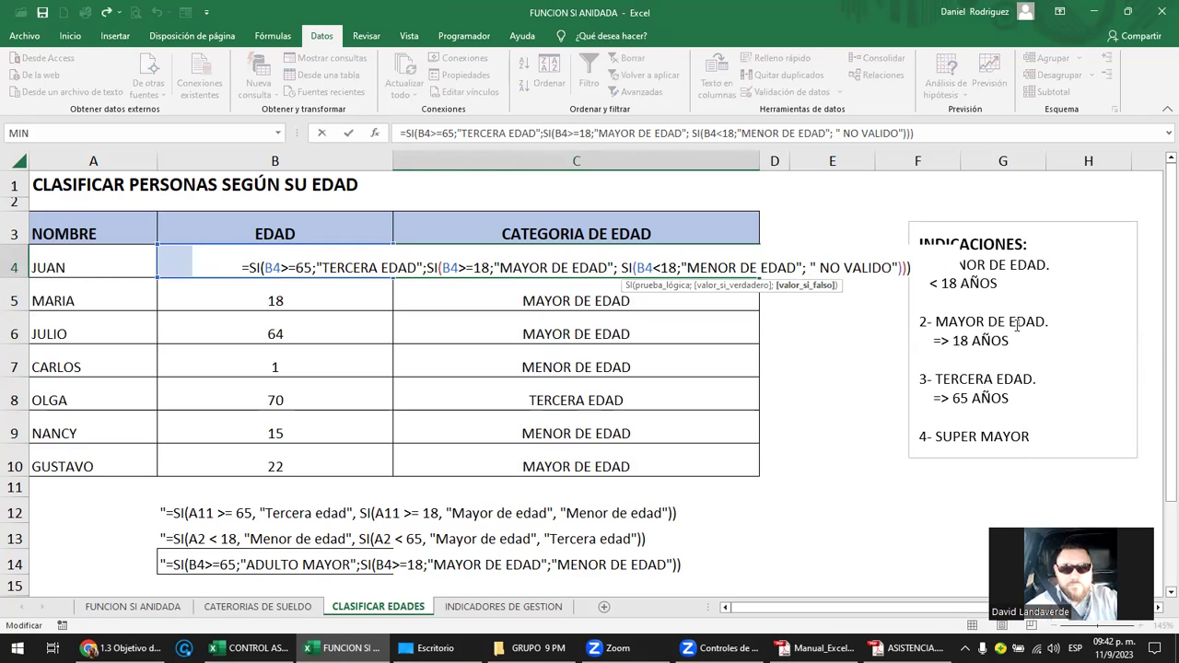
{"action": "key", "text": "Delete"}
{"action": "key", "text": "Delete"}
{"action": "key", "text": "Delete"}
{"action": "key", "text": "Delete"}
{"action": "key", "text": "Delete"}
{"action": "key", "text": "Delete"}
{"action": "key", "text": "Delete"}
{"action": "key", "text": "Delete"}
{"action": "key", "text": "Delete"}
{"action": "key", "text": "Delete"}
{"action": "key", "text": "Delete"}
{"action": "key", "text": "Delete"}
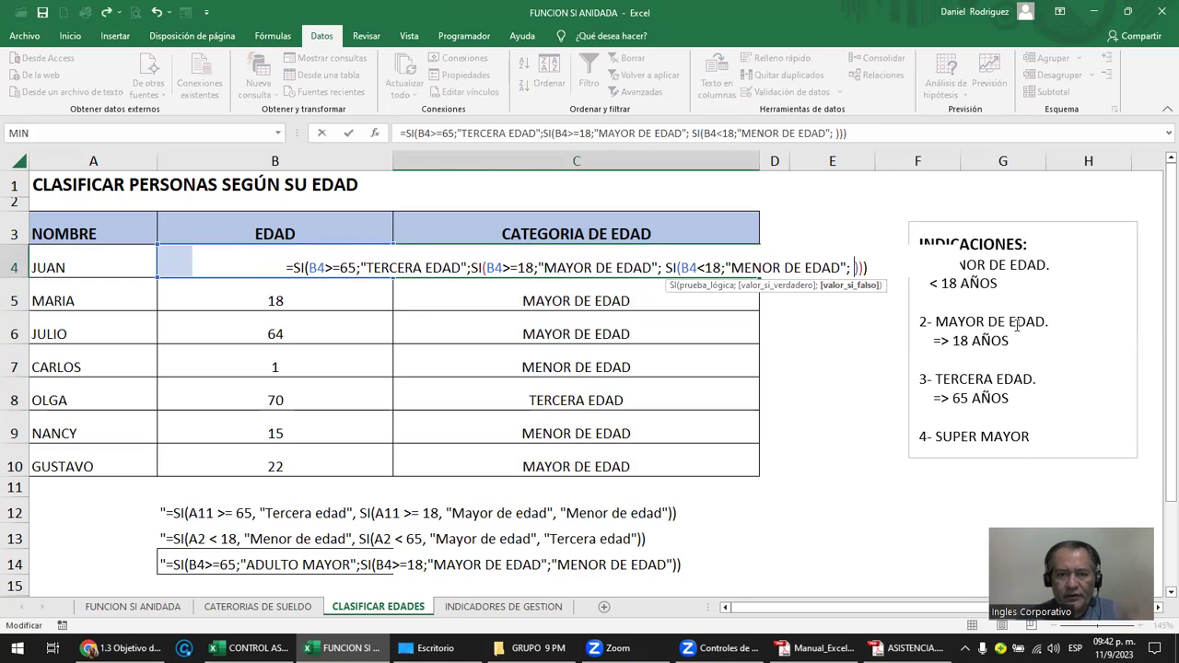
{"action": "type", "text": "SI"}
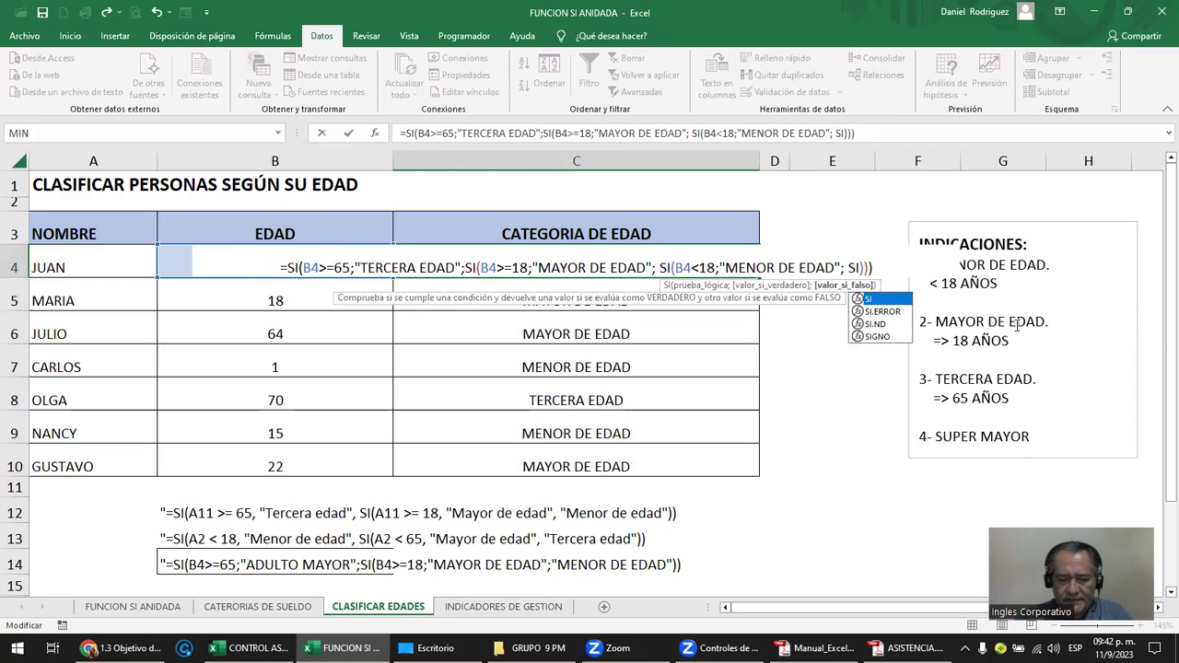
{"action": "type", "text": "("}
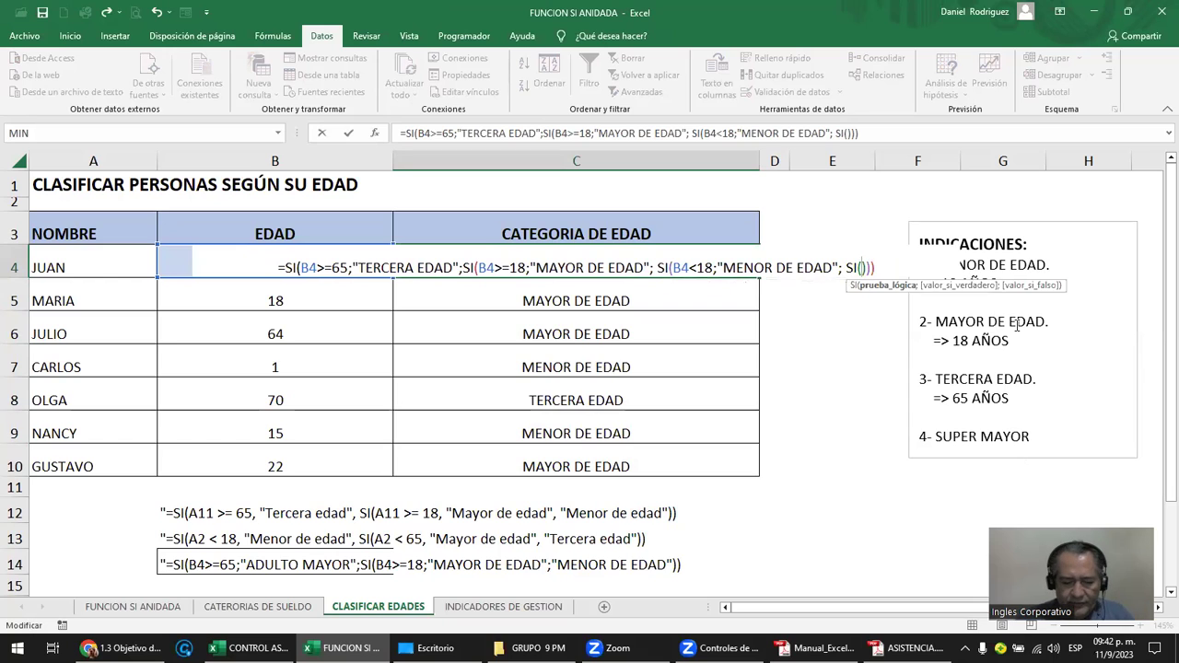
{"action": "type", "text": "B4"}
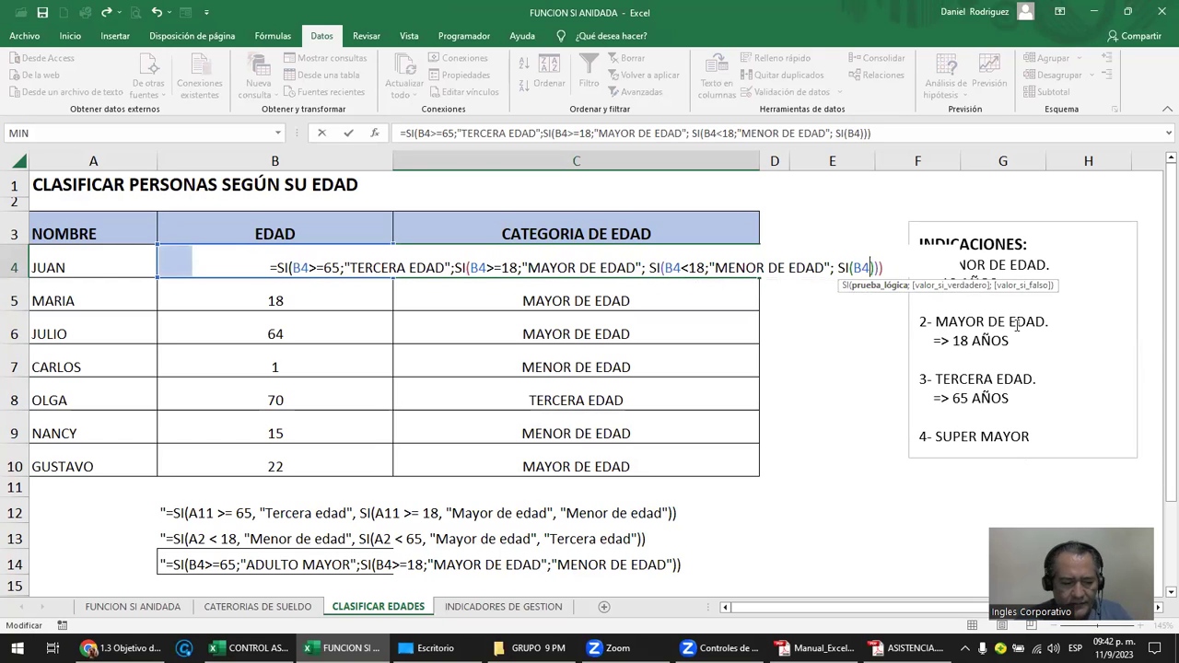
{"action": "type", "text": ">"}
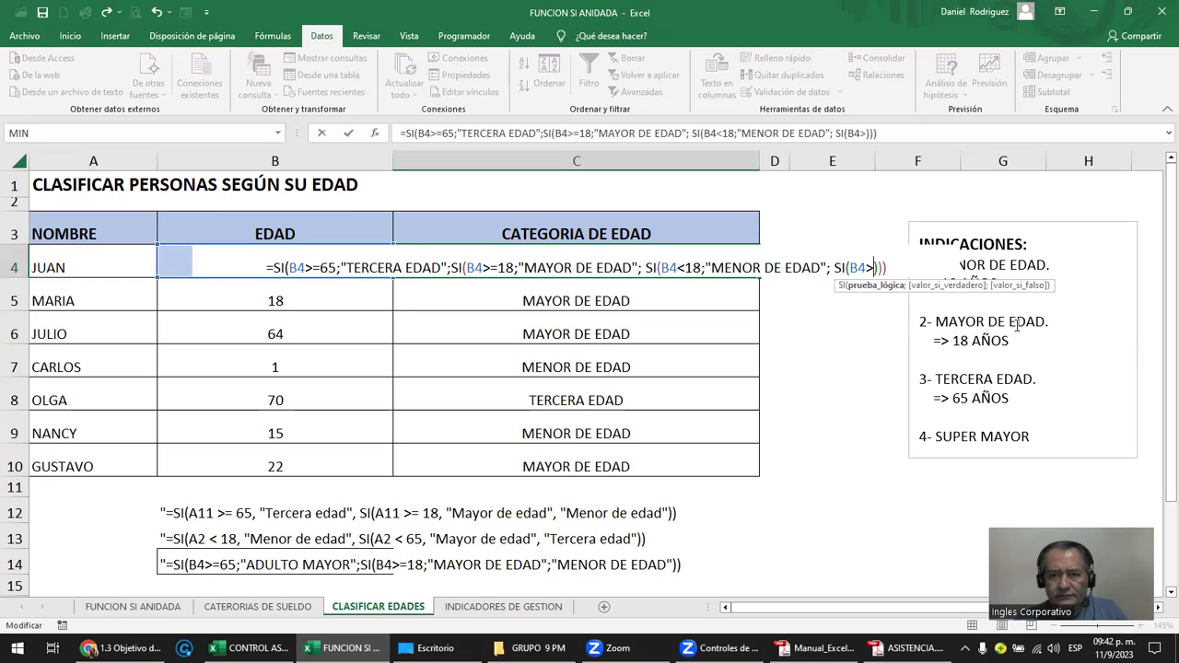
{"action": "type", "text": "75"}
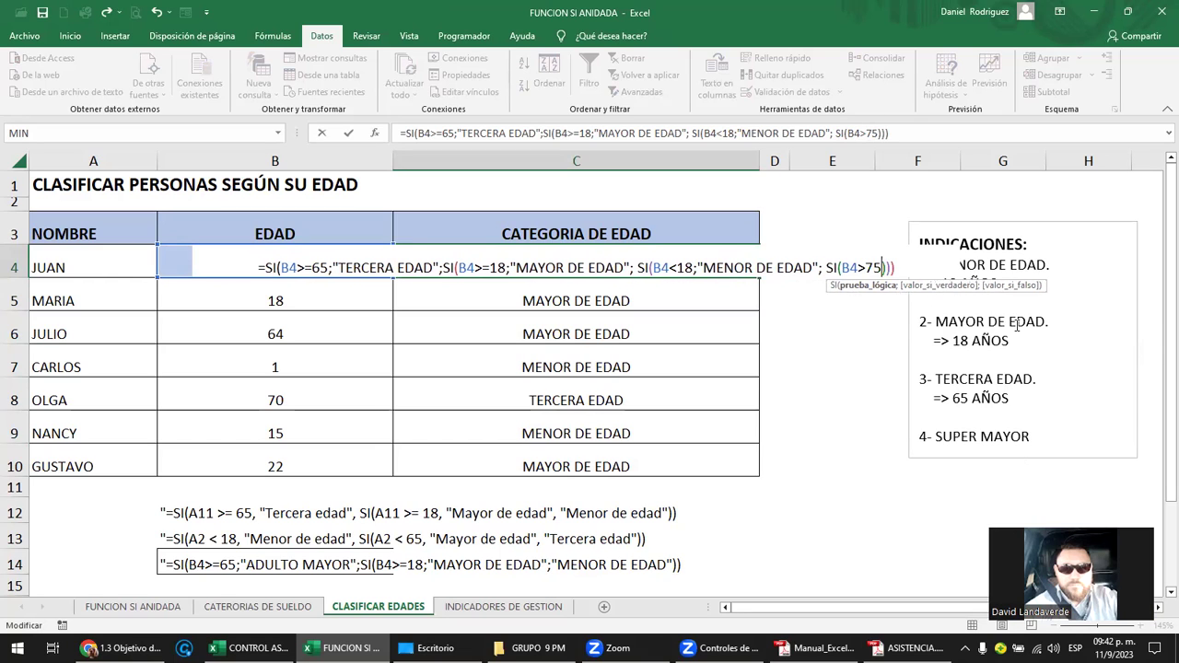
{"action": "type", "text": ";"}
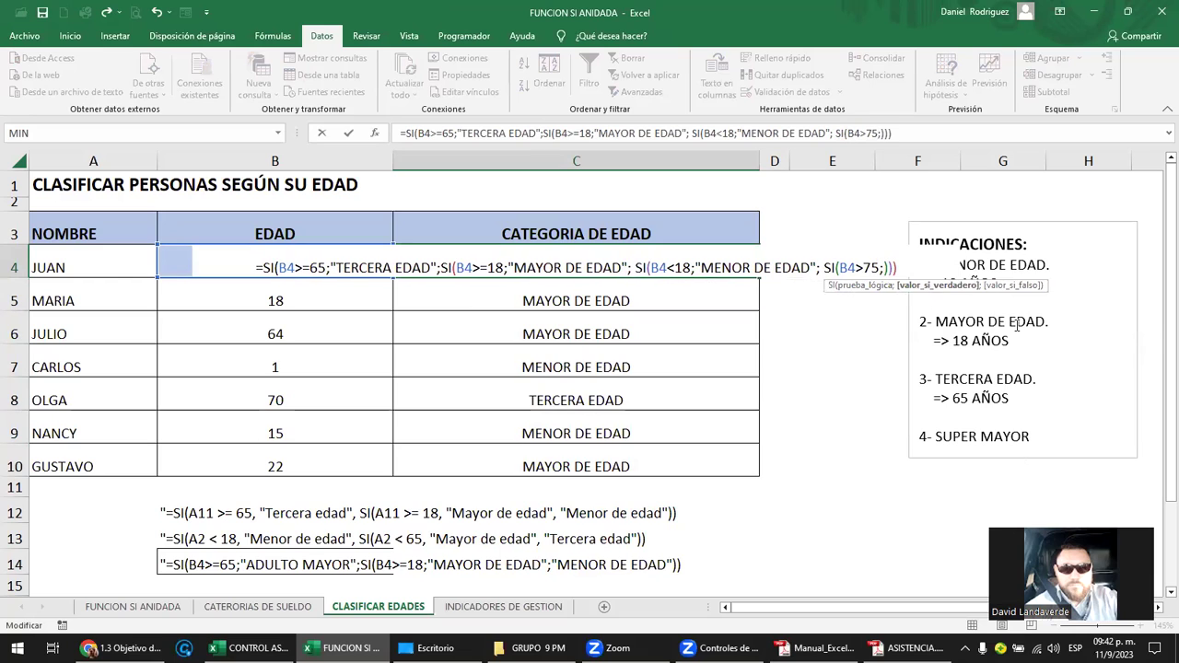
{"action": "type", "text": "\""}
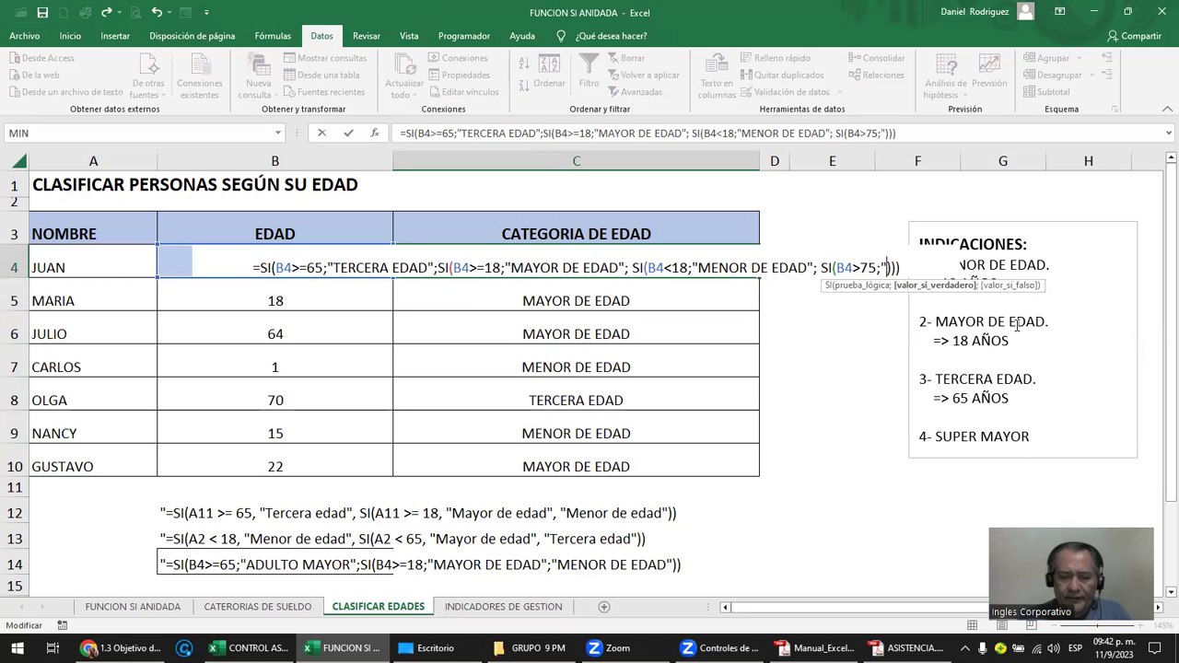
{"action": "type", "text": "SU\""}
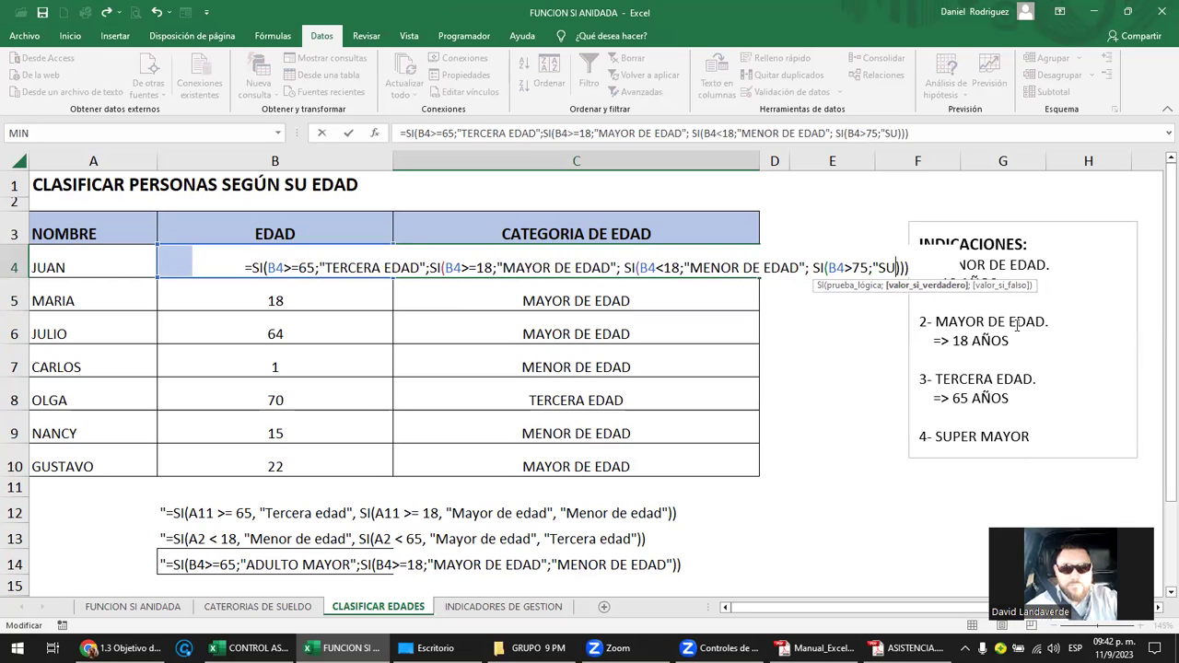
{"action": "type", "text": "PER MAYOR"}
{"action": "key", "text": "Right"}
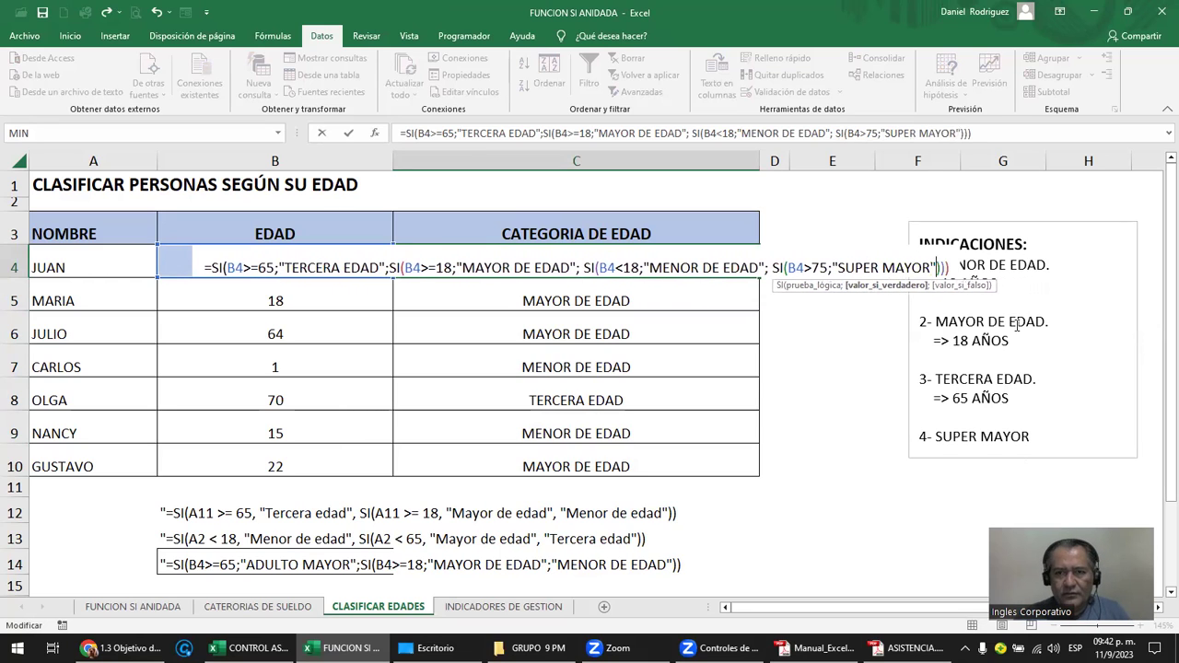
{"action": "type", "text": ";"}
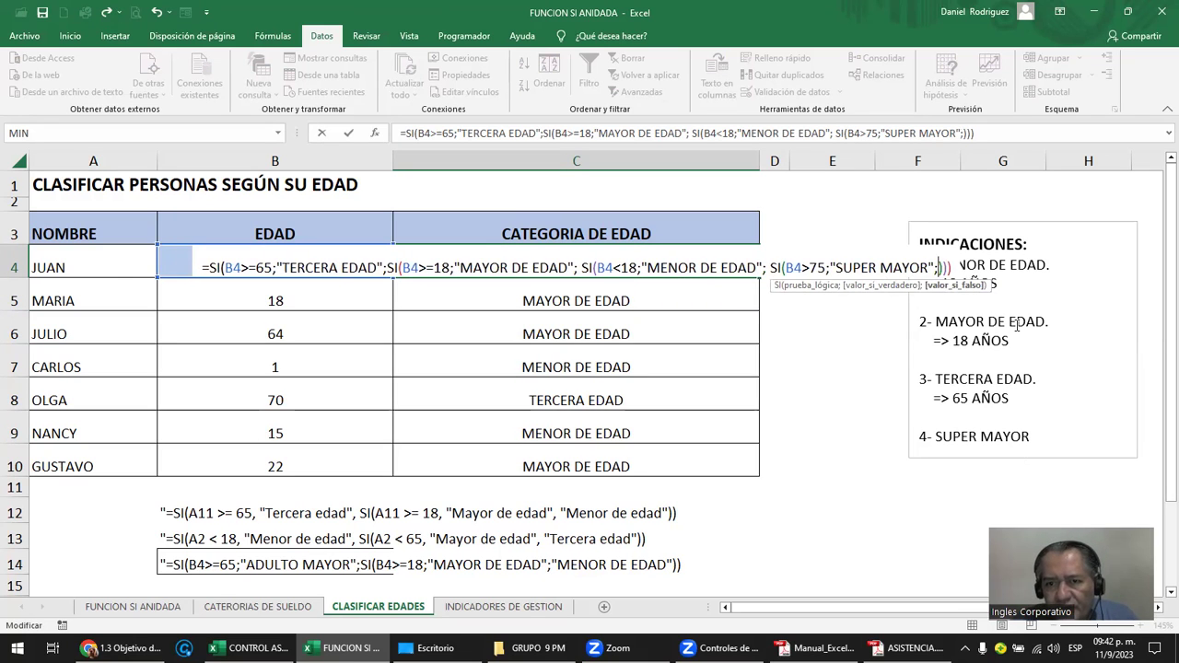
{"action": "type", "text": "MAYOR\"; \""}
{"action": "type", "text": " NO V"}
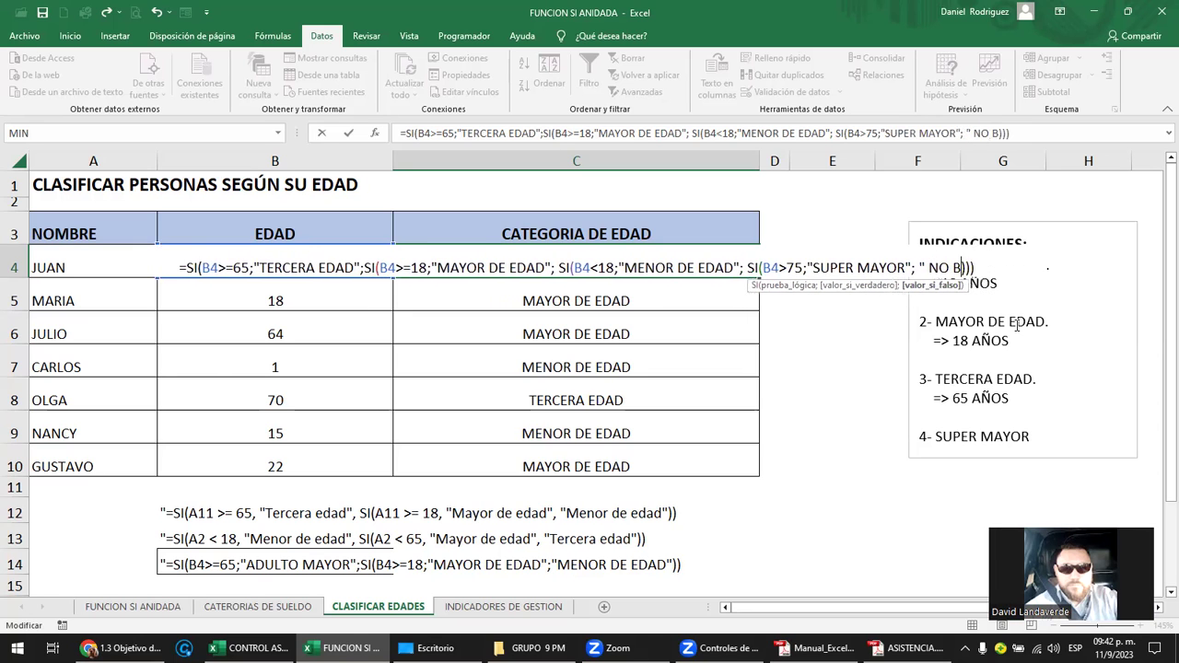
{"action": "type", "text": "ALIDO"}
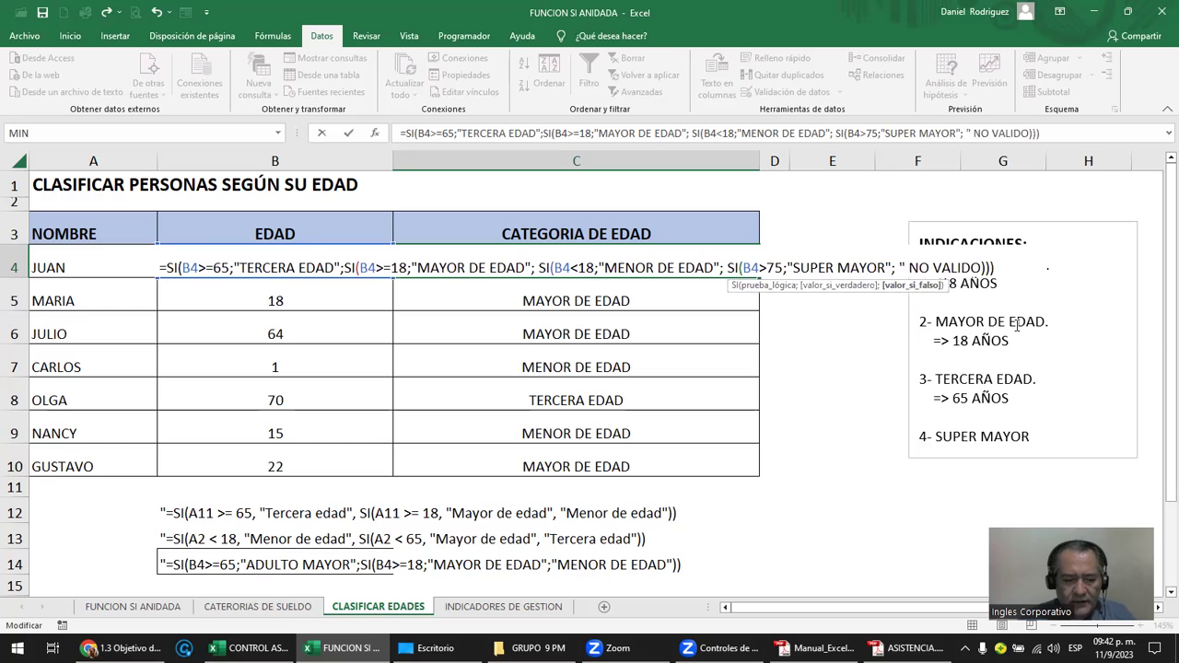
{"action": "type", "text": "\""}
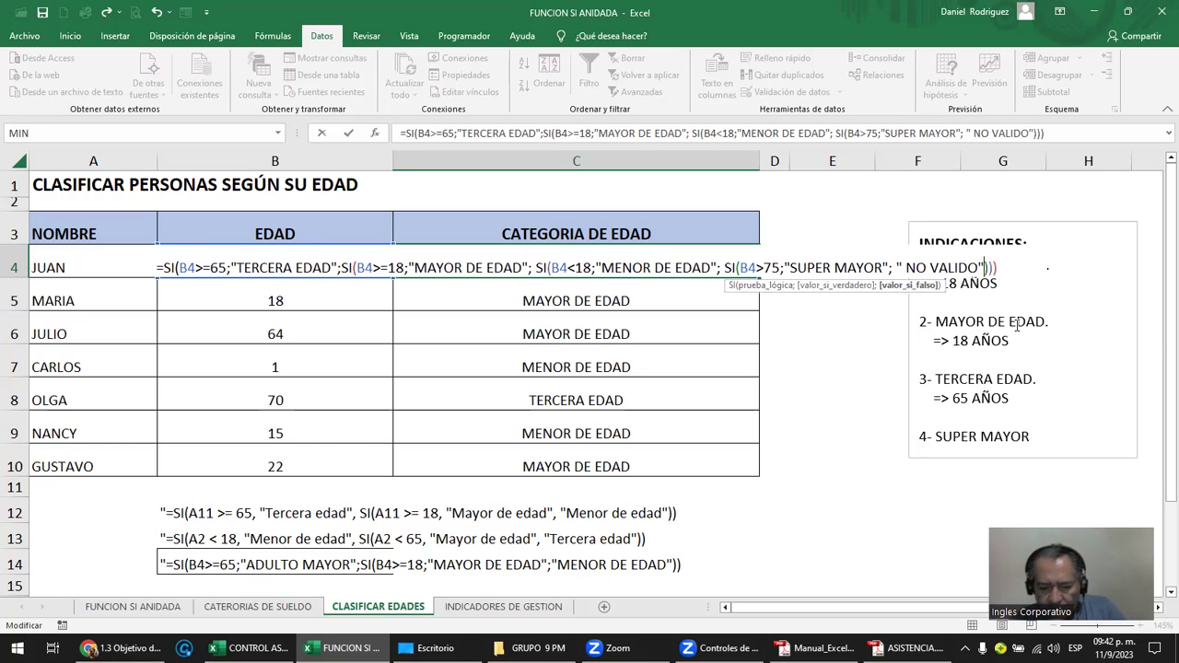
{"action": "type", "text": ")"}
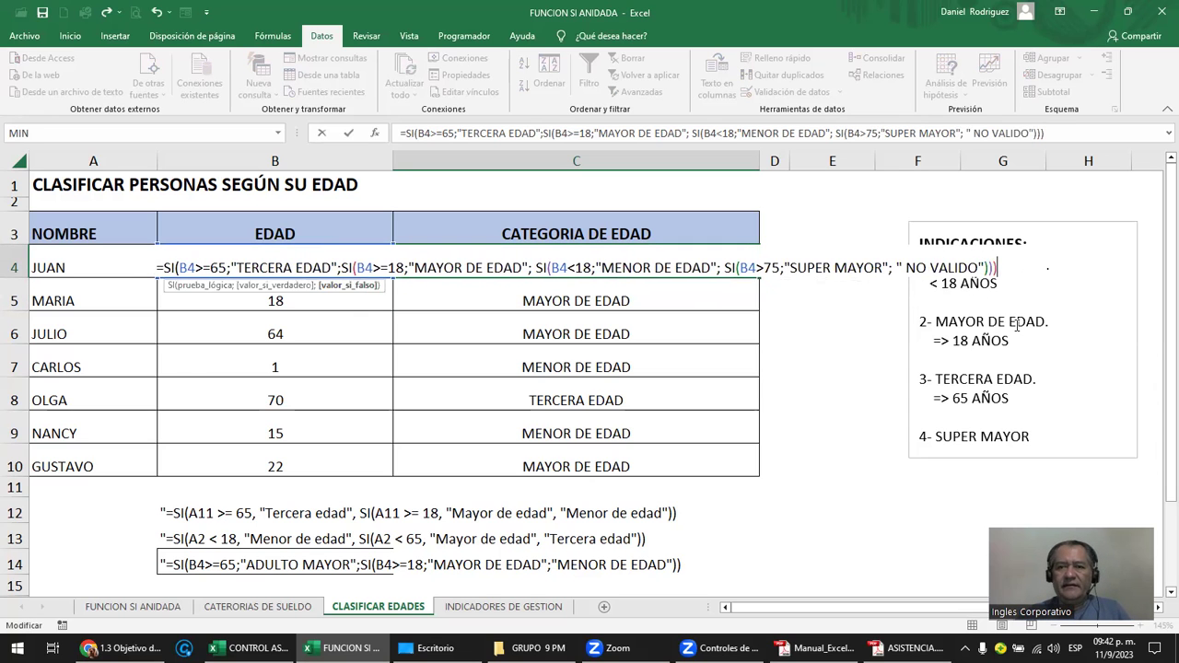
{"action": "key", "text": "Return"}
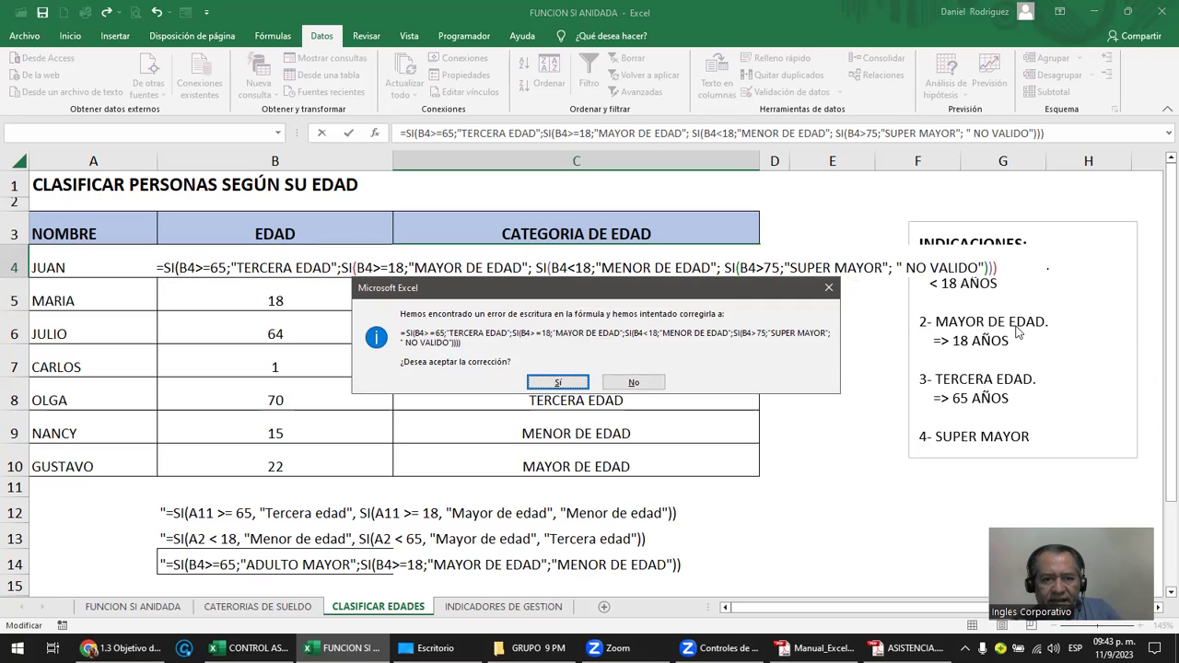
Step: Accept Excel's formula correction and fill the C4 formula down to C10
{"action": "key", "text": "Return"}
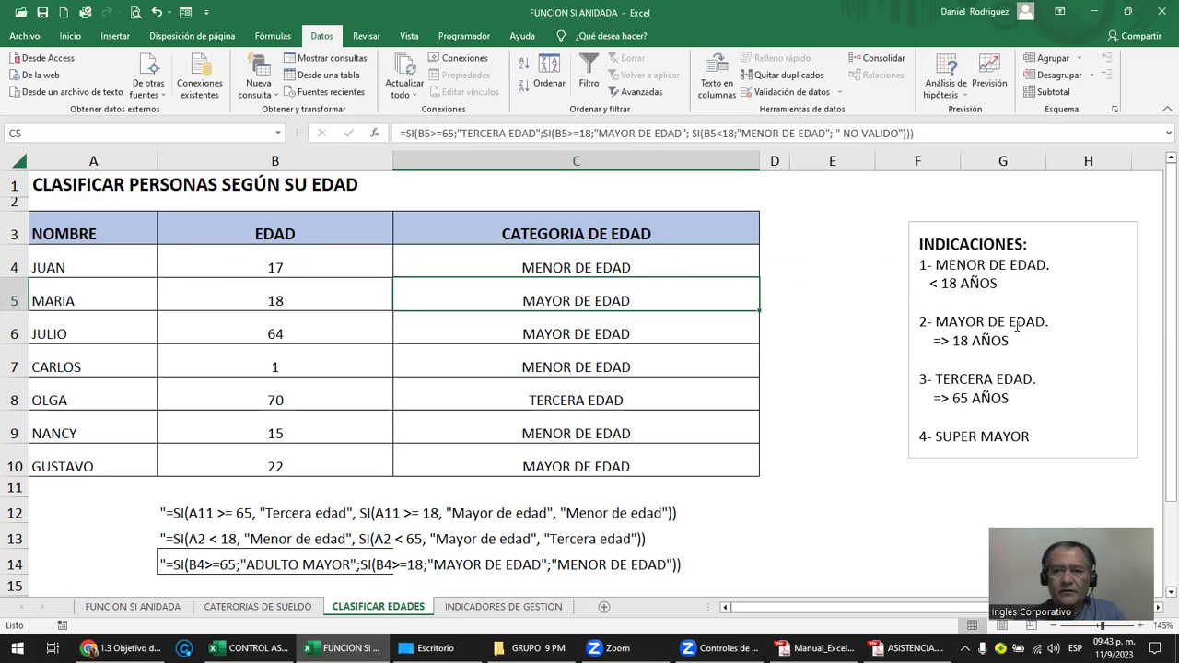
{"action": "double_click", "coordinate": [661, 268]}
{"action": "key", "text": "Escape"}
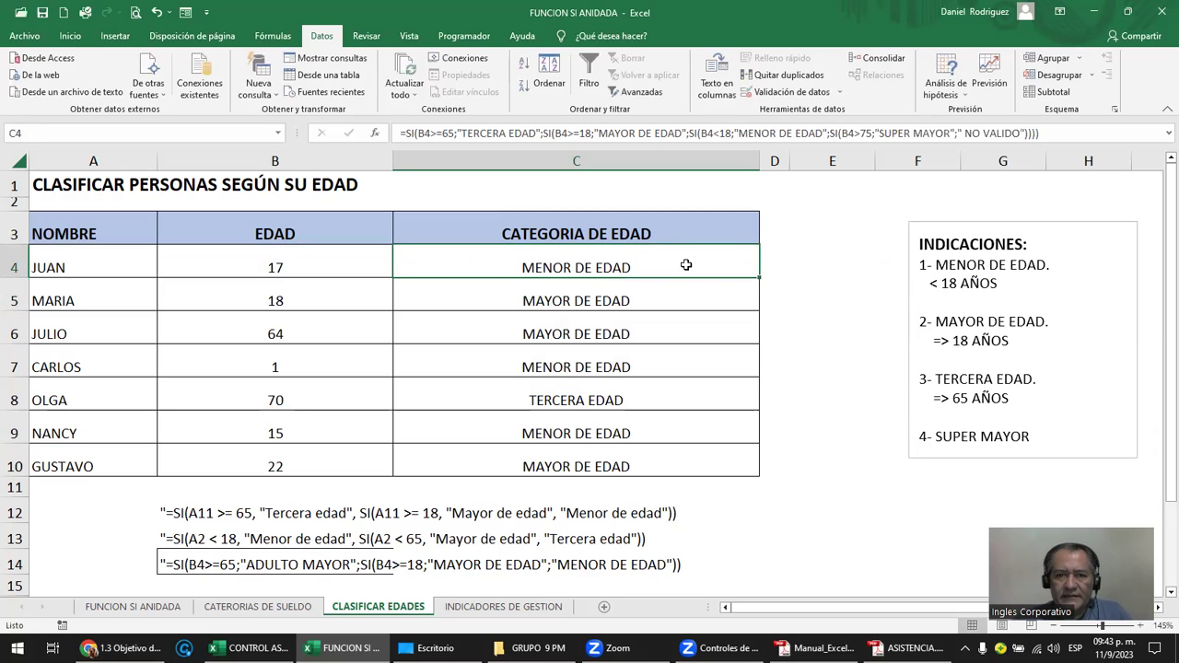
{"action": "double_click", "coordinate": [757, 280]}
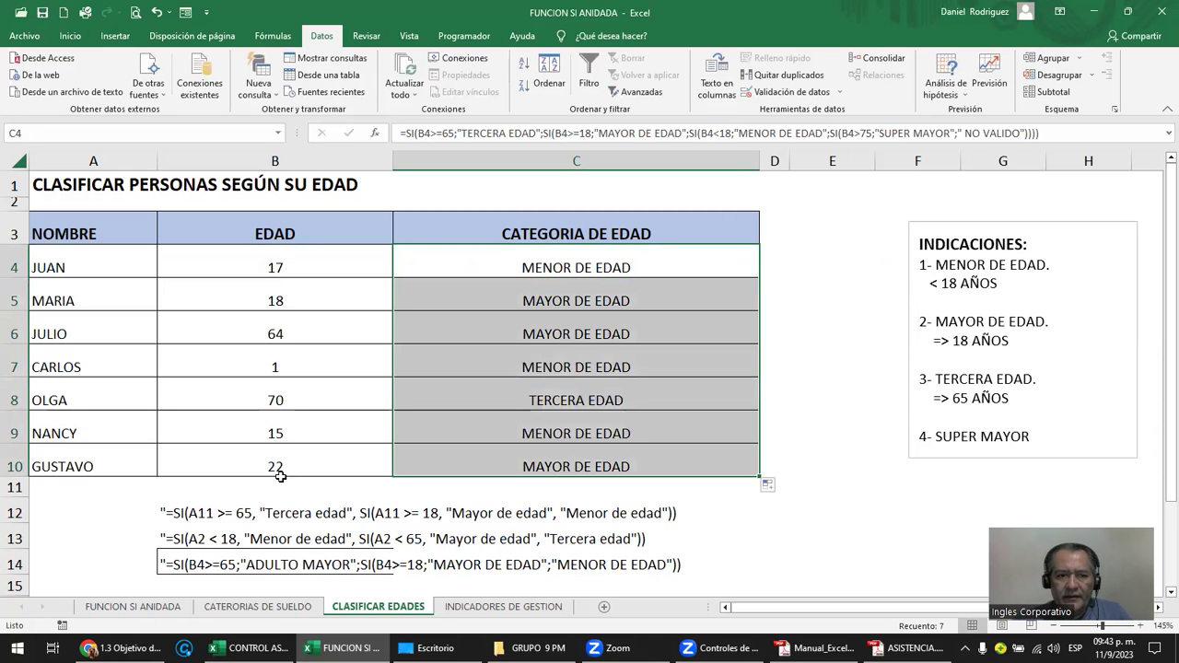
Step: Enter age 81 in B10
{"action": "left_click", "coordinate": [309, 464]}
{"action": "type", "text": "8"}
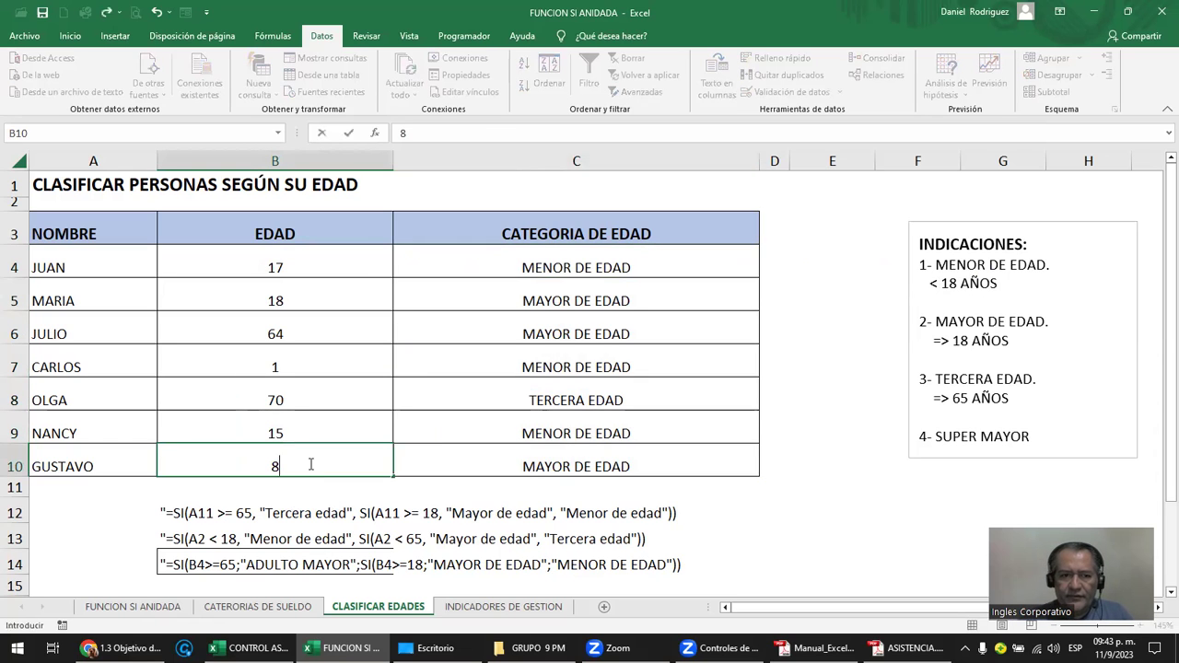
{"action": "type", "text": "1"}
{"action": "key", "text": "Return"}
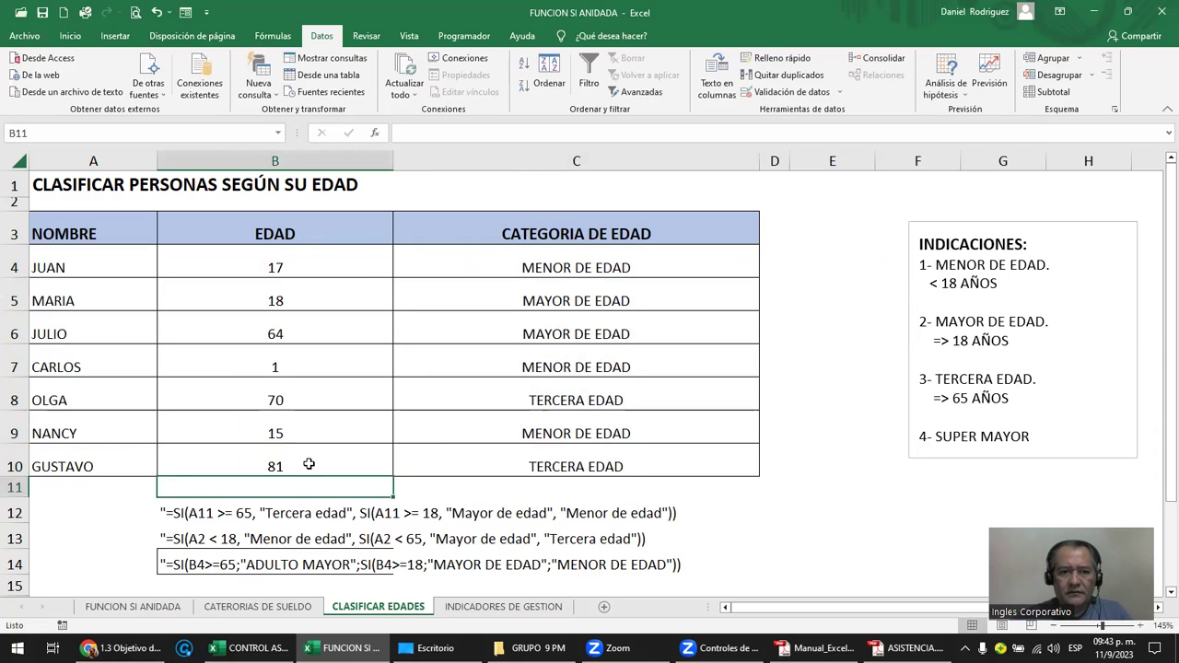
{"action": "left_click", "coordinate": [309, 465]}
Step: Review C10's formula at its over-75 test, which still returns TERCERA EDAD
{"action": "left_click", "coordinate": [487, 452]}
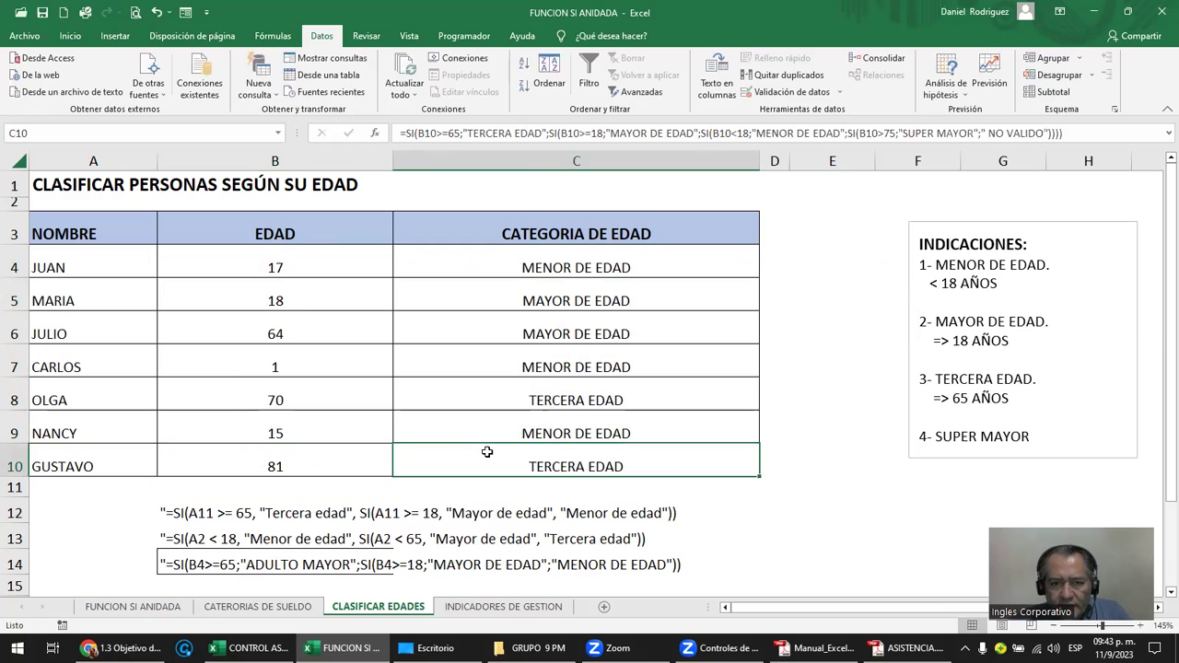
{"action": "double_click", "coordinate": [487, 452]}
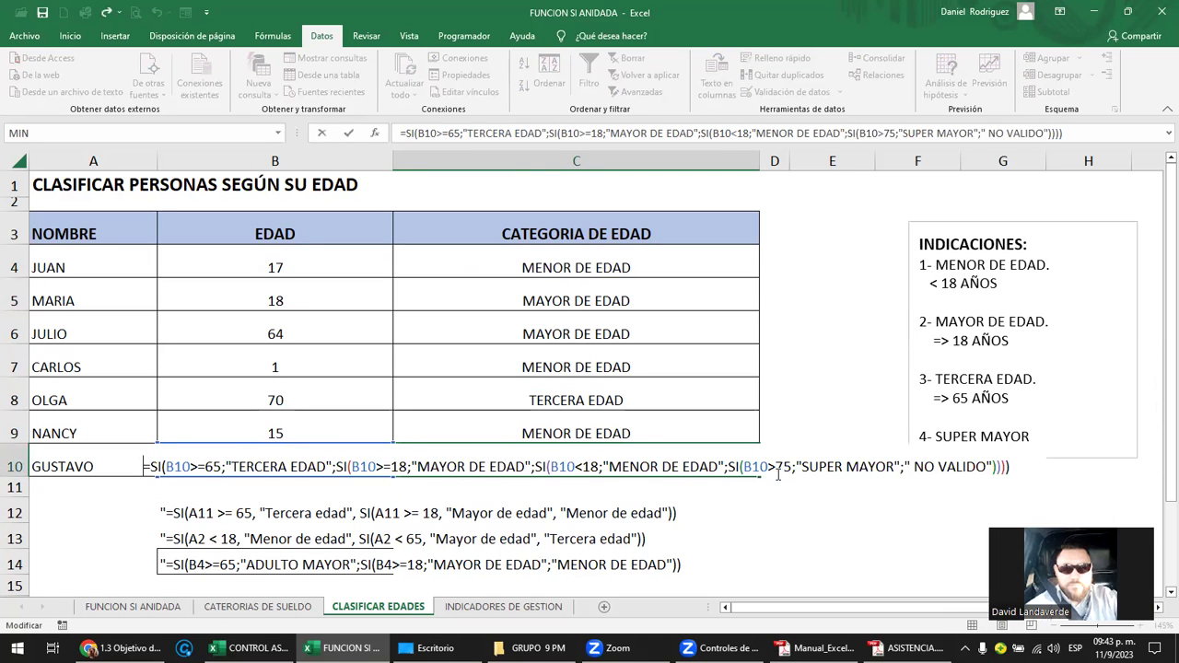
{"action": "key", "text": "Escape"}
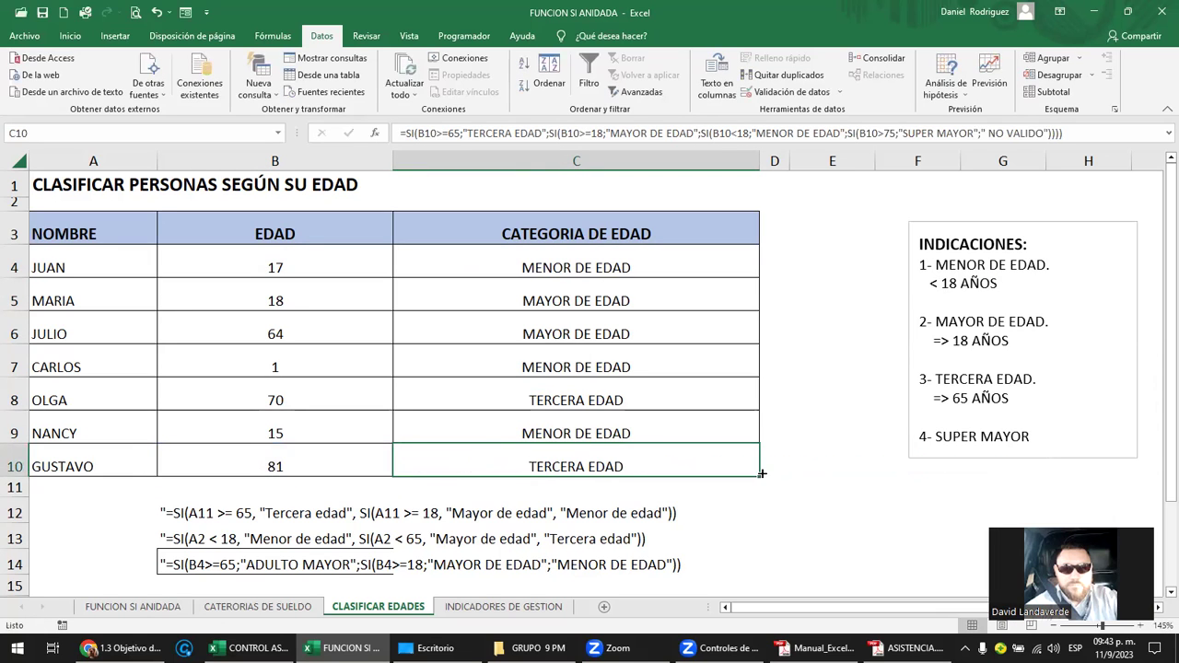
{"action": "double_click", "coordinate": [636, 466]}
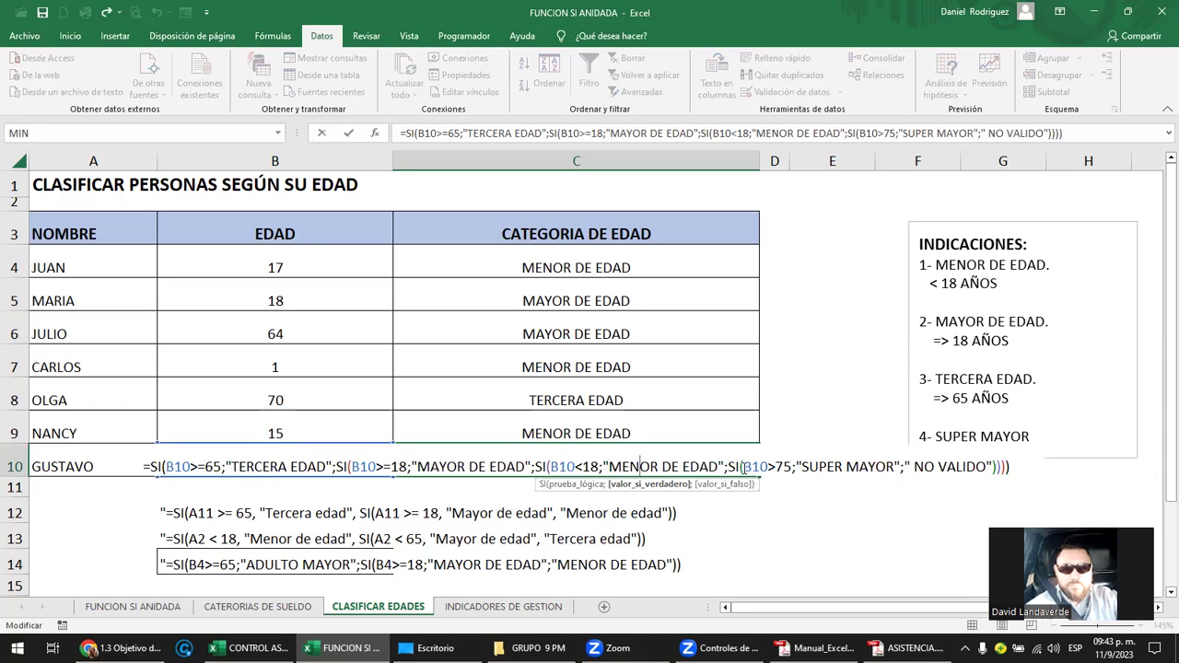
{"action": "left_click", "coordinate": [769, 466]}
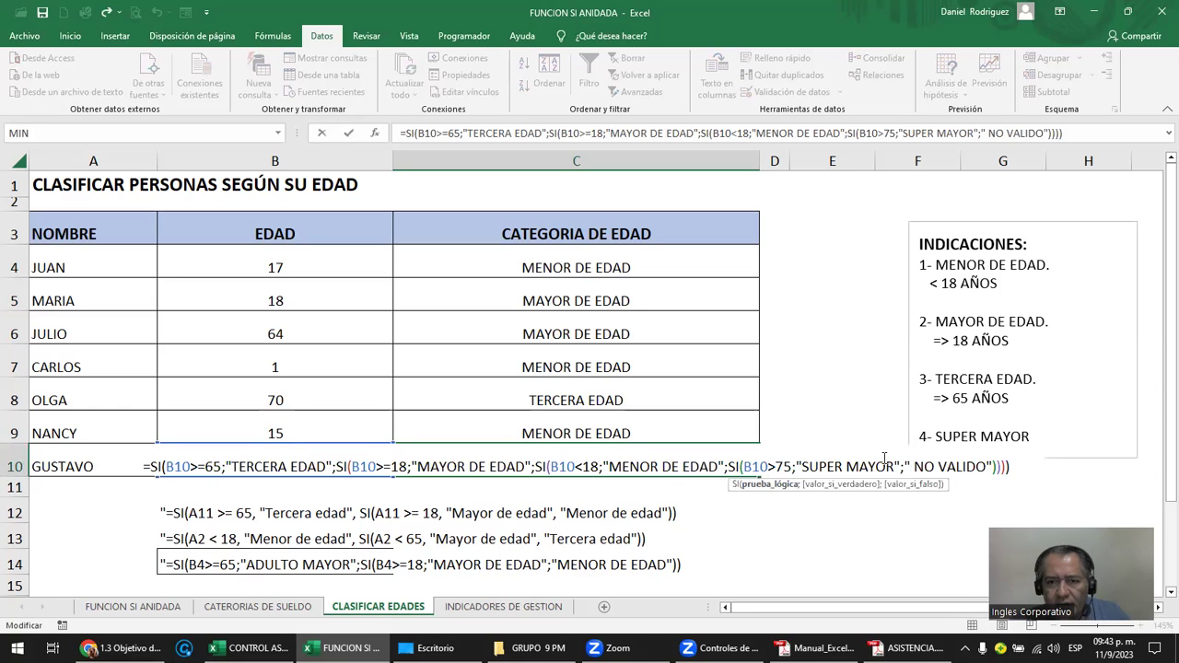
{"action": "key", "text": "Escape"}
{"action": "left_click", "coordinate": [1027, 437]}
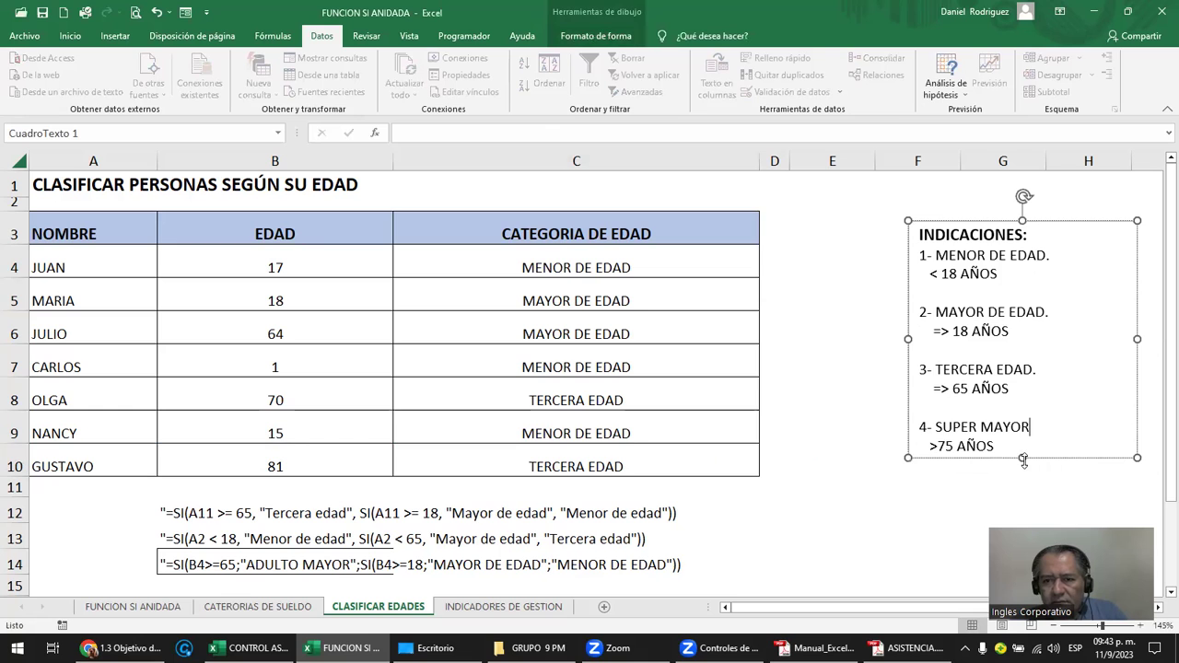
{"action": "left_click", "coordinate": [1017, 470]}
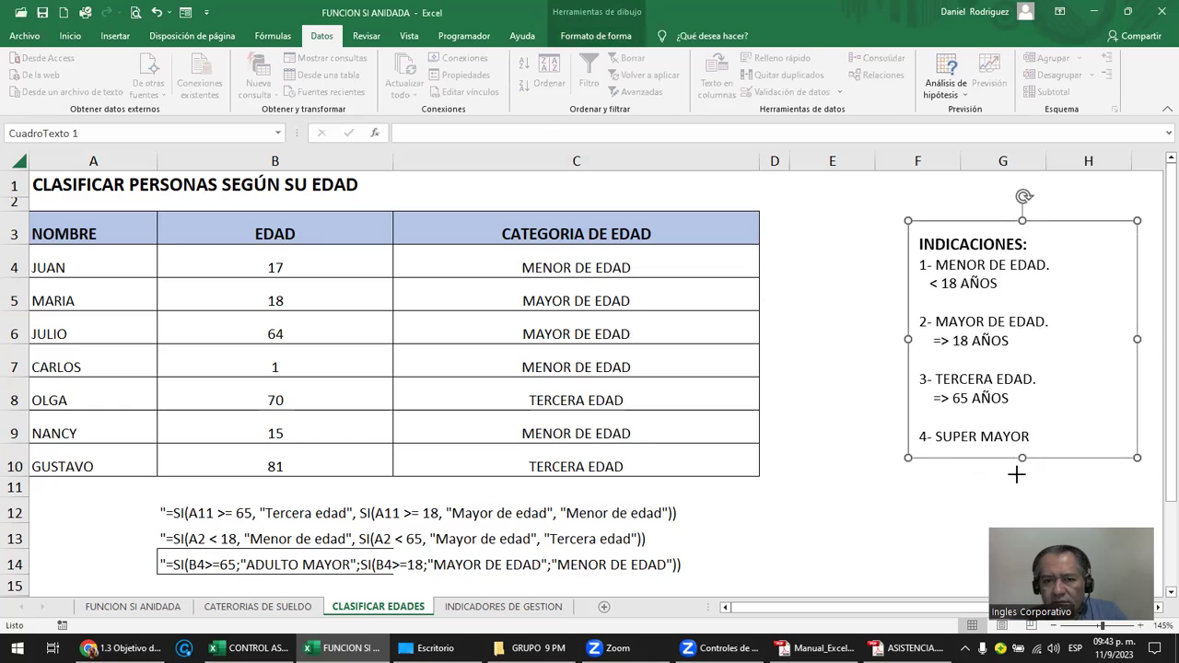
{"action": "left_click", "coordinate": [329, 459]}
{"action": "double_click", "coordinate": [608, 465]}
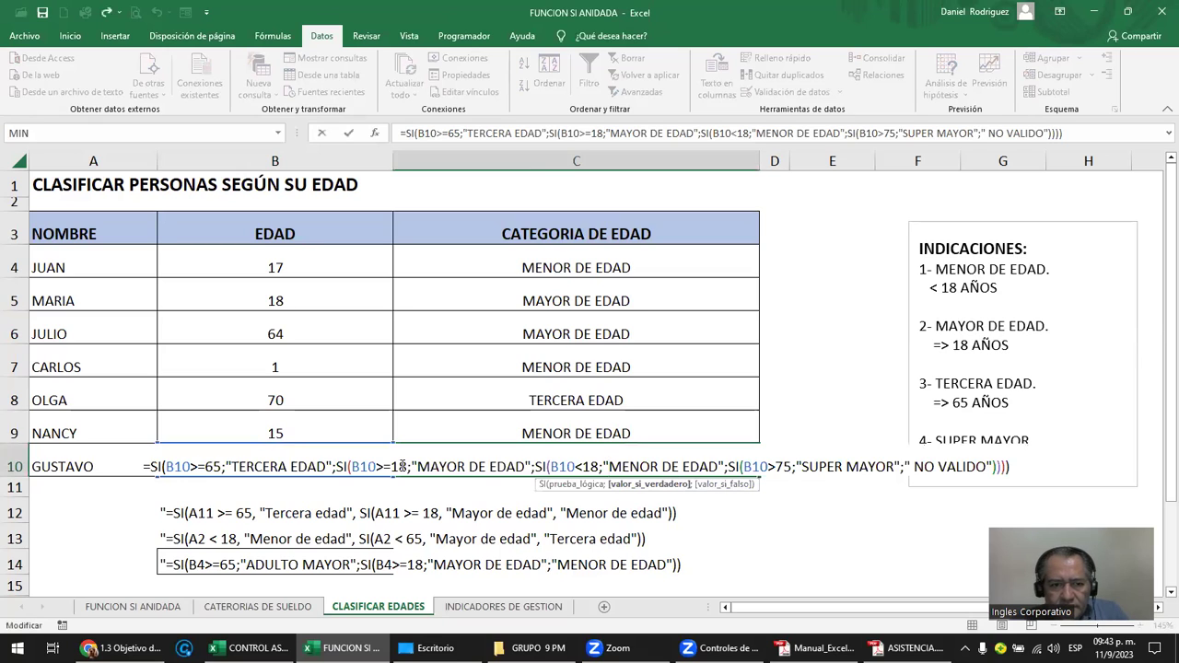
{"action": "left_click", "coordinate": [190, 466]}
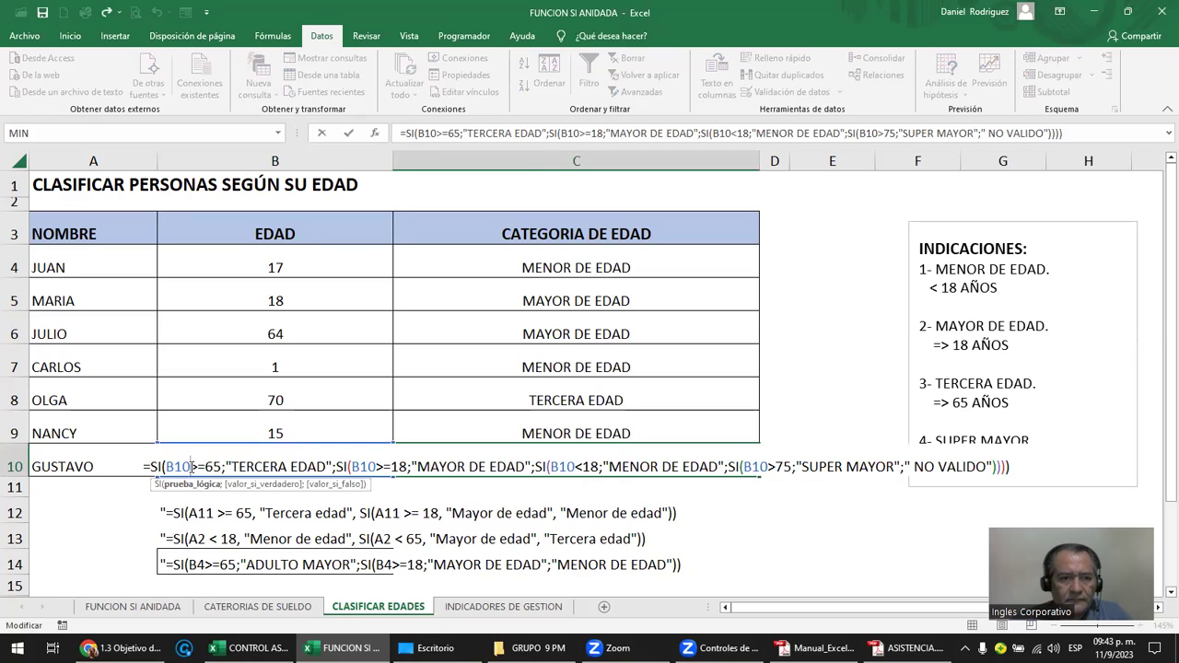
{"action": "left_click_drag", "start_coordinate": [191, 466], "coordinate": [222, 466]}
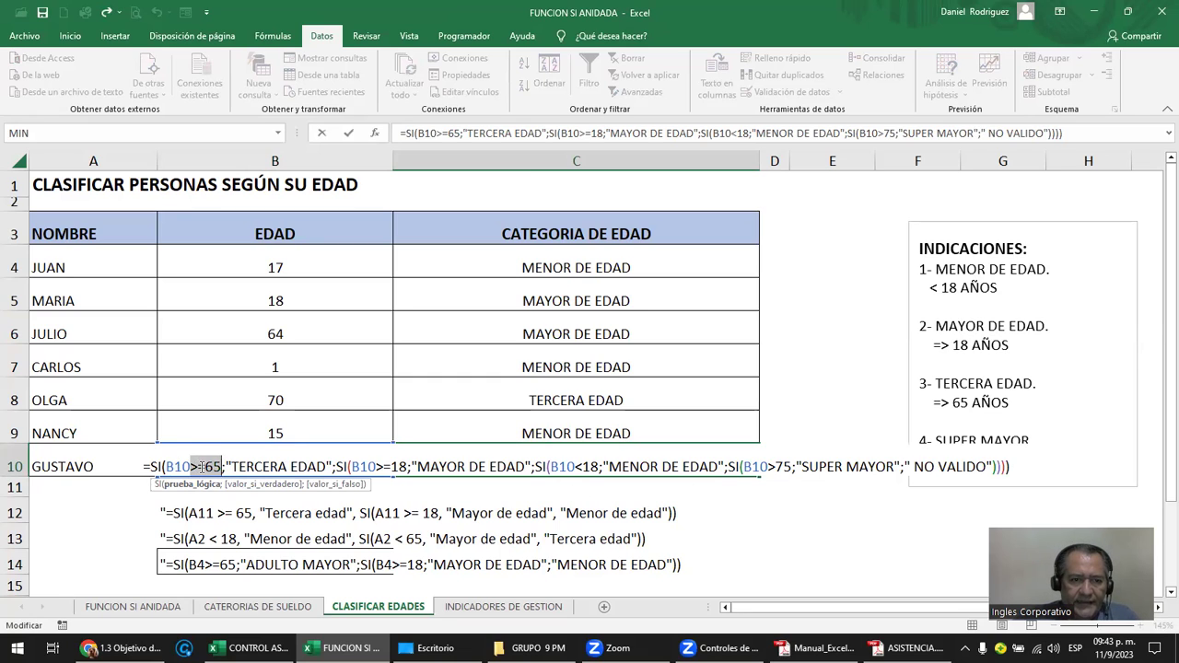
{"action": "left_click_drag", "start_coordinate": [197, 467], "coordinate": [213, 466]}
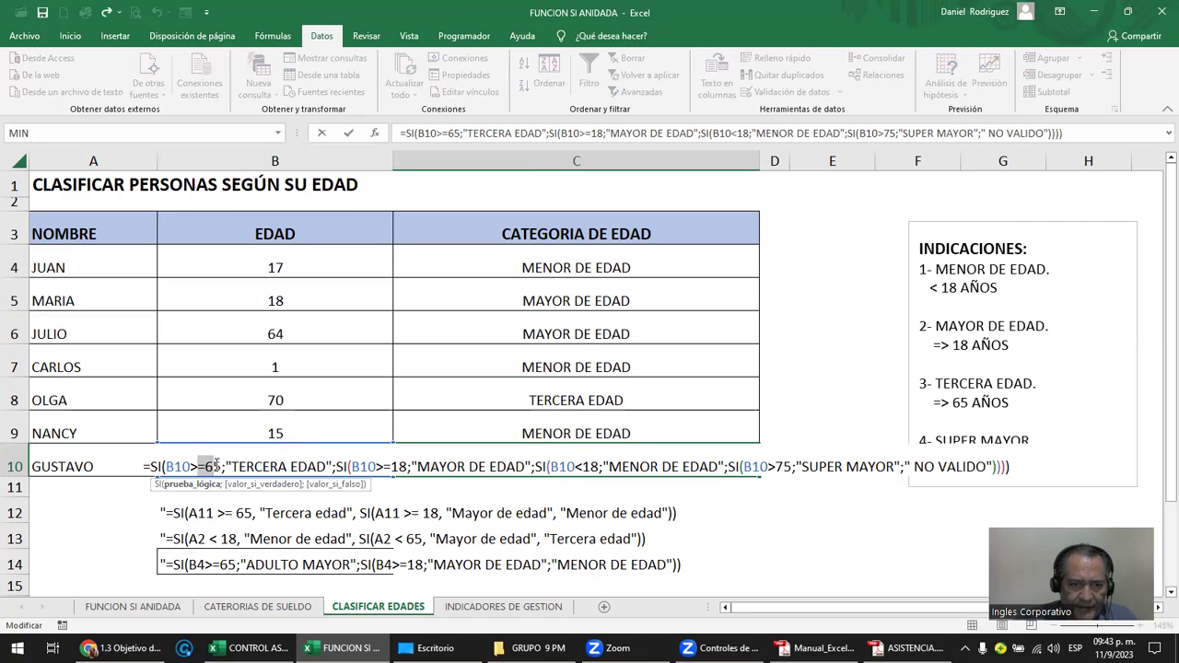
{"action": "key", "text": "Escape"}
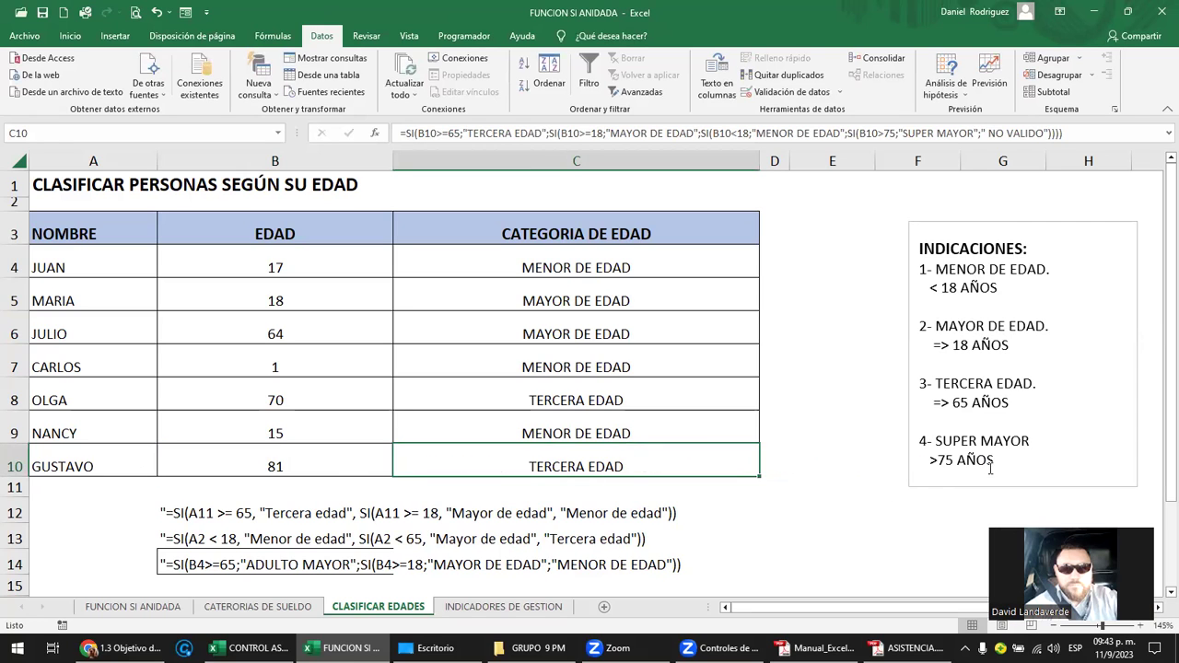
{"action": "left_click", "coordinate": [999, 461]}
{"action": "left_click_drag", "start_coordinate": [999, 461], "coordinate": [909, 272]}
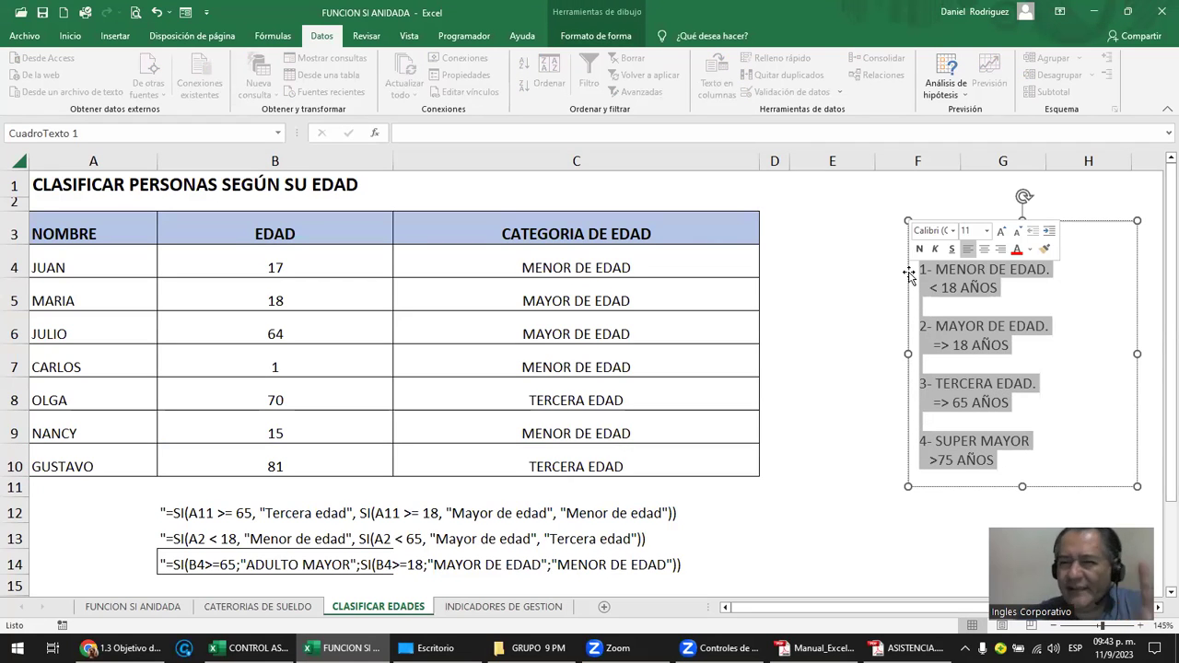
{"action": "left_click", "coordinate": [1032, 303]}
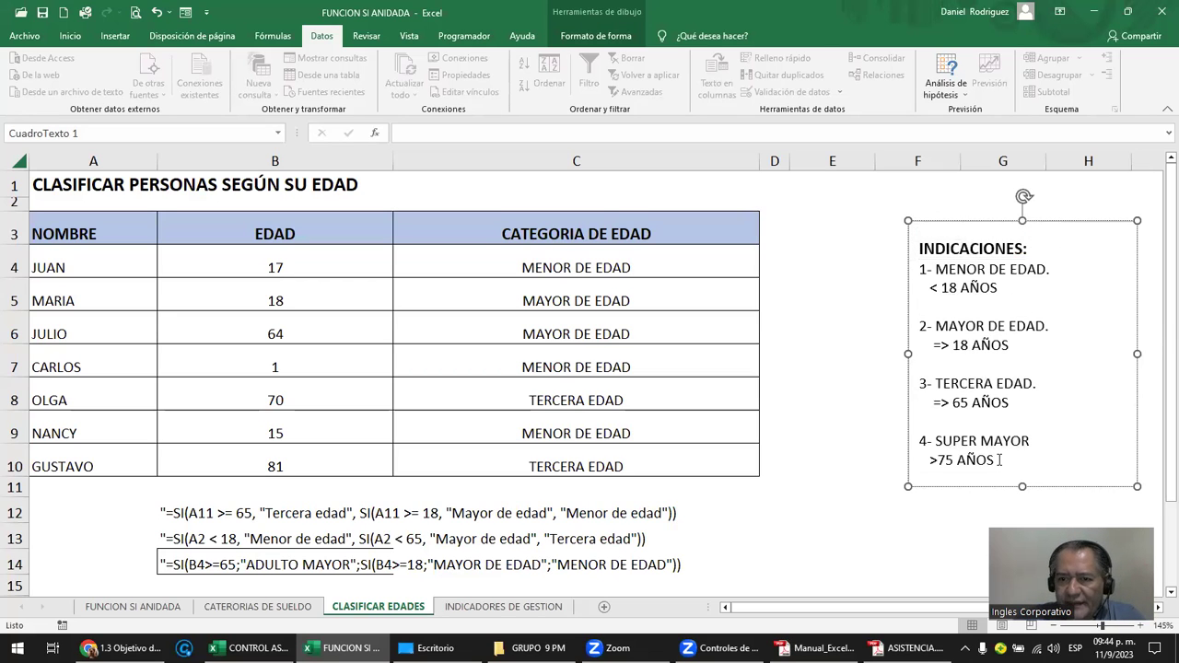
{"action": "left_click_drag", "start_coordinate": [999, 460], "coordinate": [919, 441]}
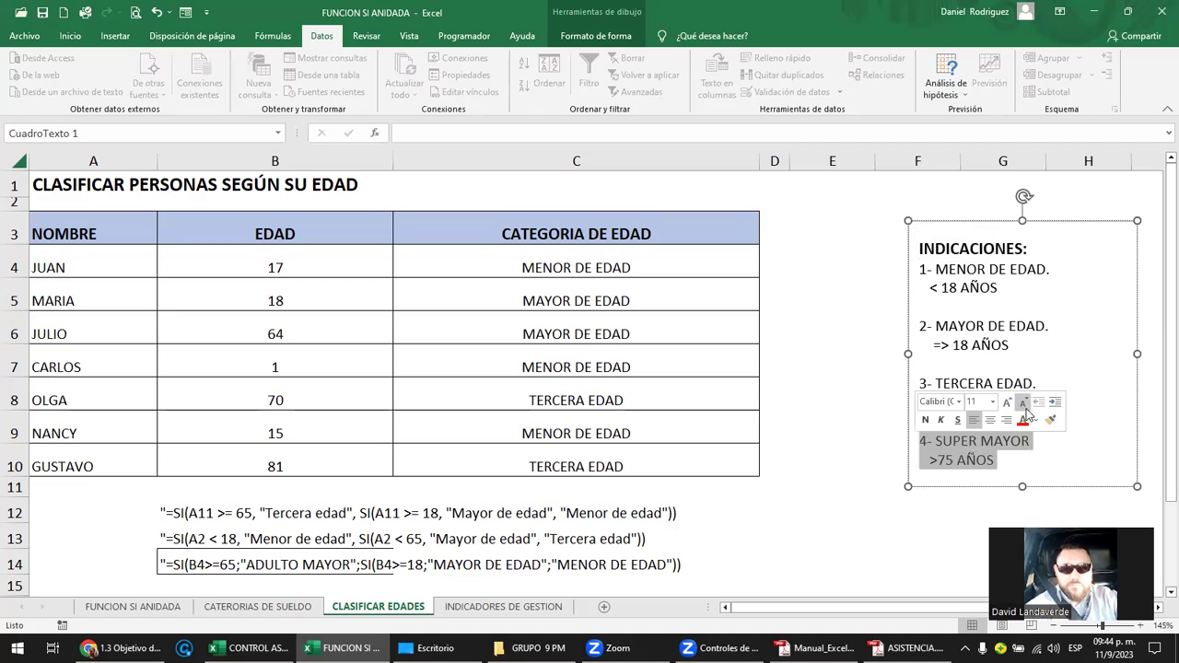
{"action": "key", "text": "Up"}
{"action": "key", "text": "Up"}
{"action": "key", "text": "Up"}
{"action": "left_click_drag", "start_coordinate": [1003, 459], "coordinate": [919, 441]}
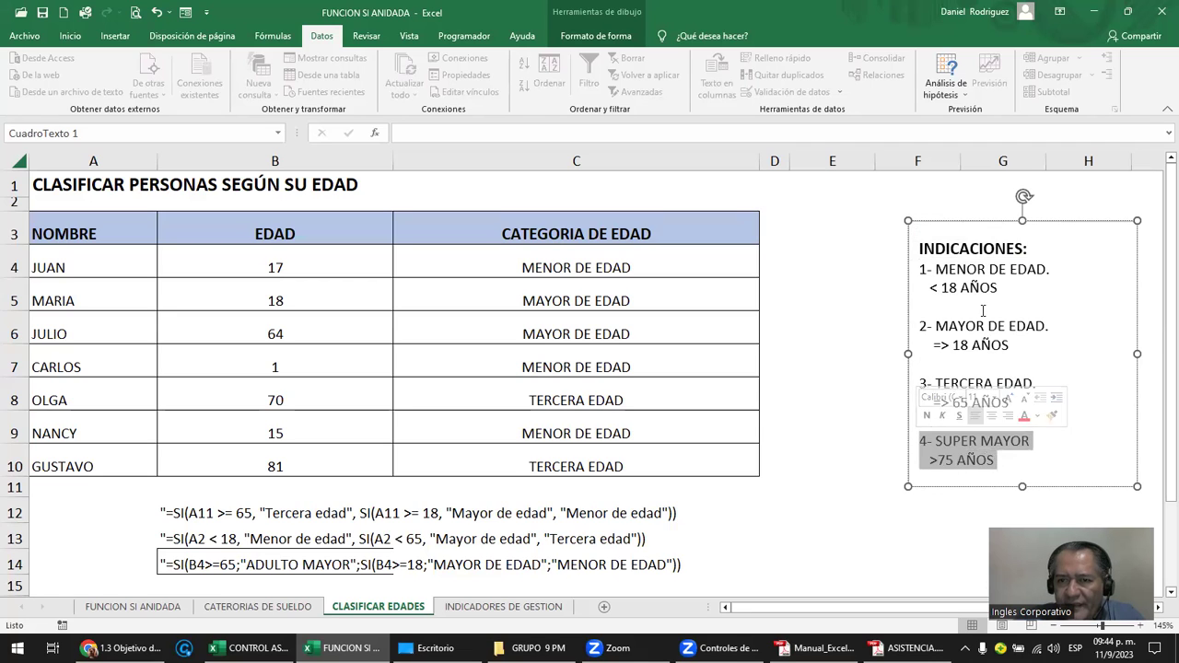
{"action": "left_click", "coordinate": [1008, 288]}
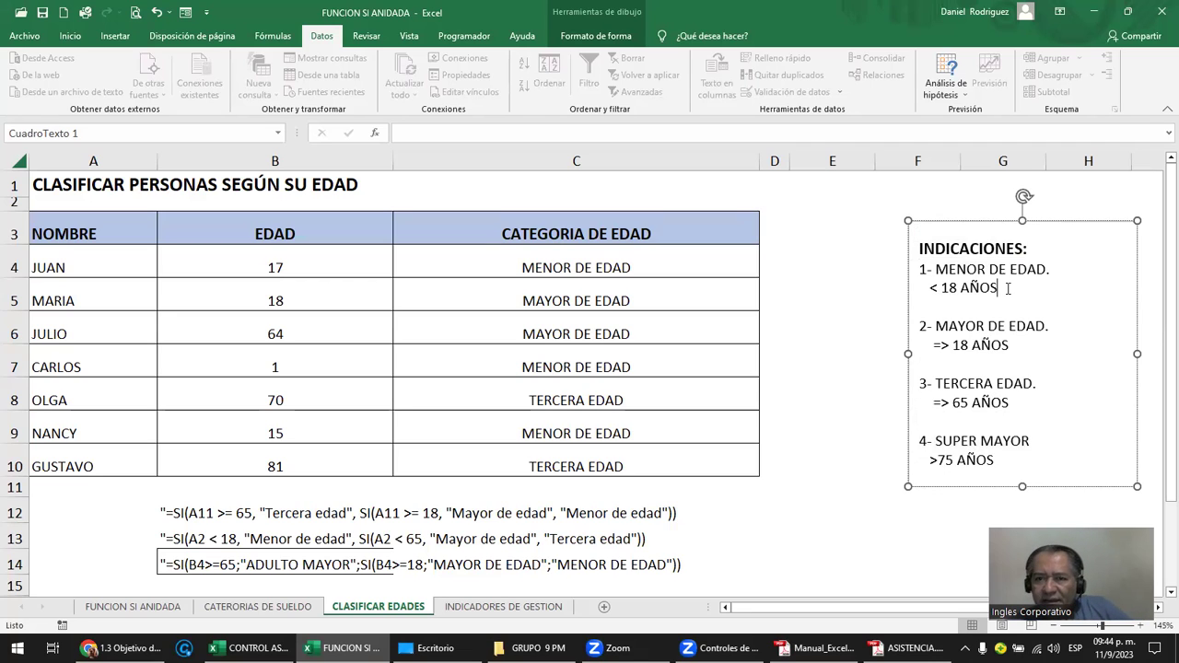
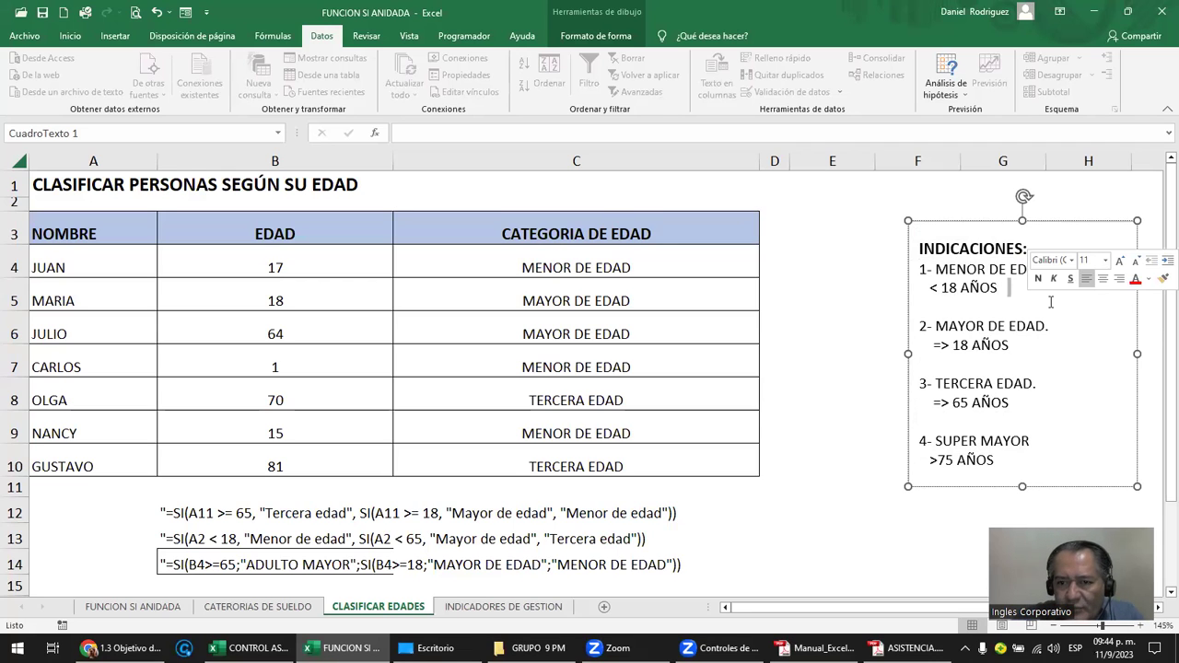
Step: Adjust the first two age thresholds in C4's nested SI formula, setting the second to 65
{"action": "left_click_drag", "start_coordinate": [990, 467], "coordinate": [922, 448]}
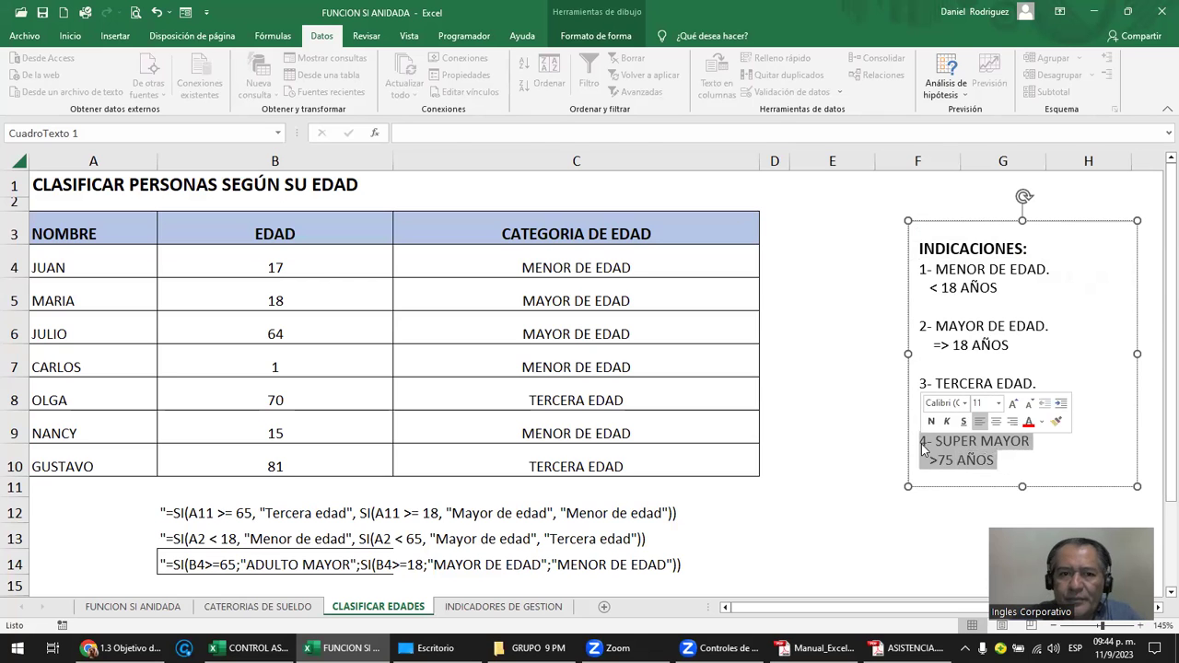
{"action": "double_click", "coordinate": [560, 271]}
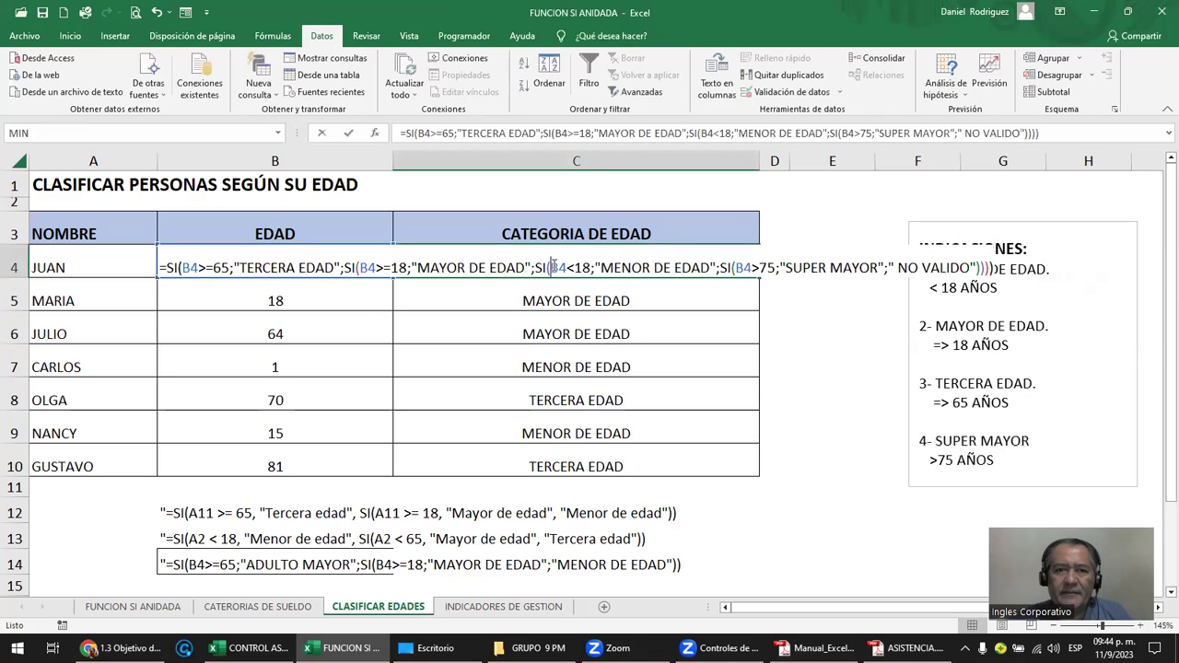
{"action": "left_click", "coordinate": [213, 269]}
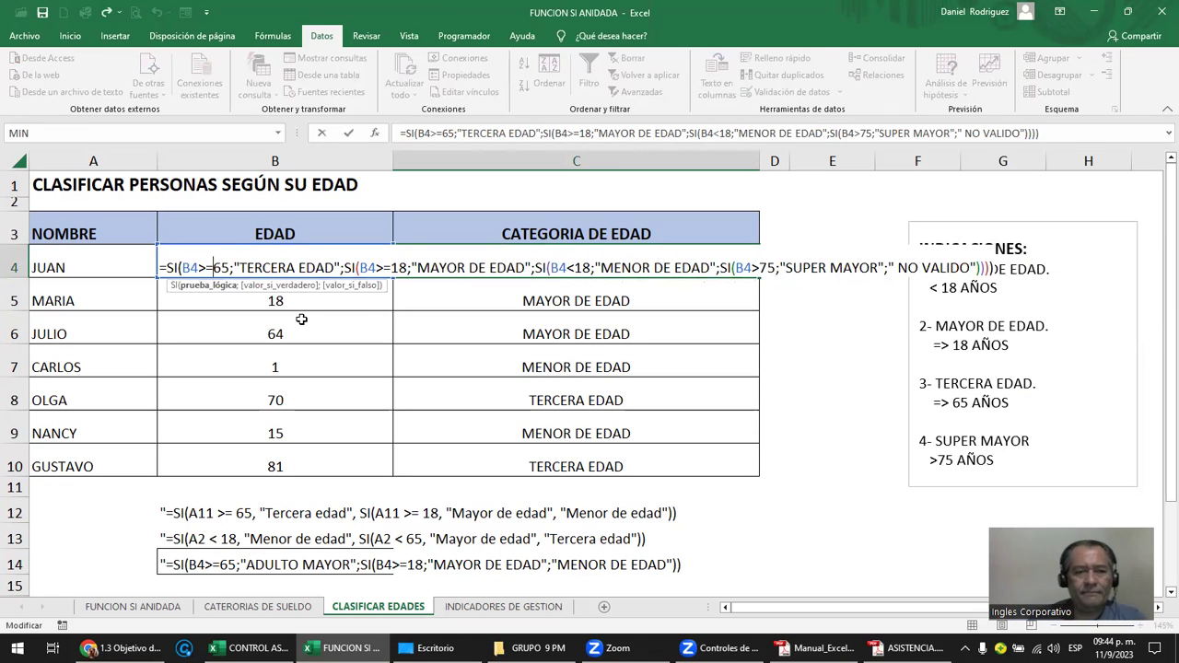
{"action": "key", "text": "Delete"}
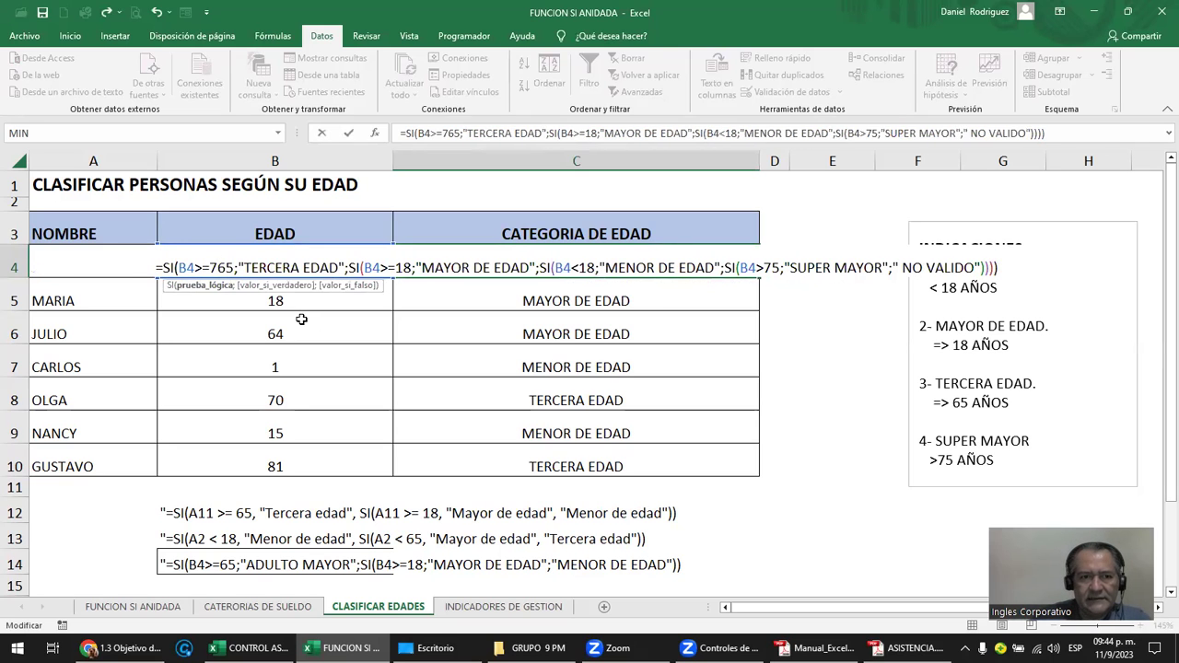
{"action": "type", "text": "7"}
{"action": "key", "text": "BackSpace"}
{"action": "key", "text": "Right"}
{"action": "key", "text": "Right"}
{"action": "key", "text": "Right"}
{"action": "key", "text": "shift+Right"}
{"action": "key", "text": "shift+Right"}
{"action": "key", "text": "shift+Right"}
{"action": "key", "text": "shift+Right"}
{"action": "key", "text": "shift+Right"}
{"action": "key", "text": "shift+Right"}
{"action": "key", "text": "shift+Right"}
{"action": "key", "text": "shift+Right"}
{"action": "key", "text": "shift+Right"}
{"action": "key", "text": "shift+Right"}
{"action": "key", "text": "shift+Right"}
{"action": "key", "text": "shift+Right"}
{"action": "key", "text": "shift+Right"}
{"action": "key", "text": "shift+Right"}
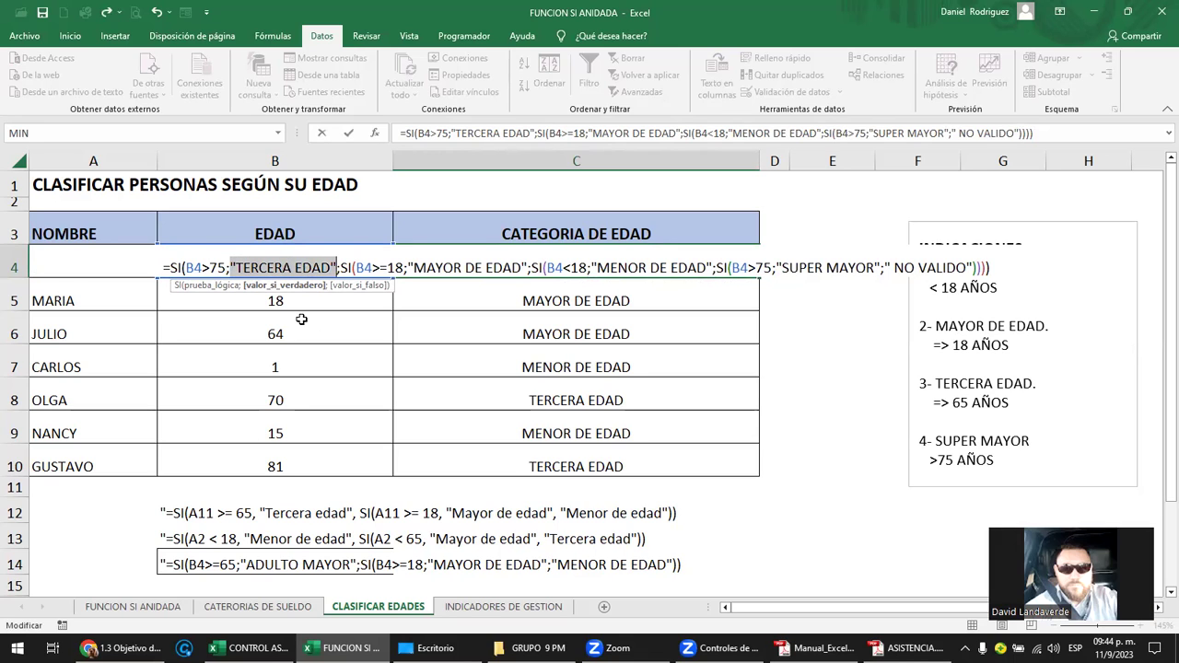
{"action": "key", "text": "Right"}
{"action": "key", "text": "Right"}
{"action": "key", "text": "Right"}
{"action": "key", "text": "Right"}
{"action": "key", "text": "Right"}
{"action": "key", "text": "Right"}
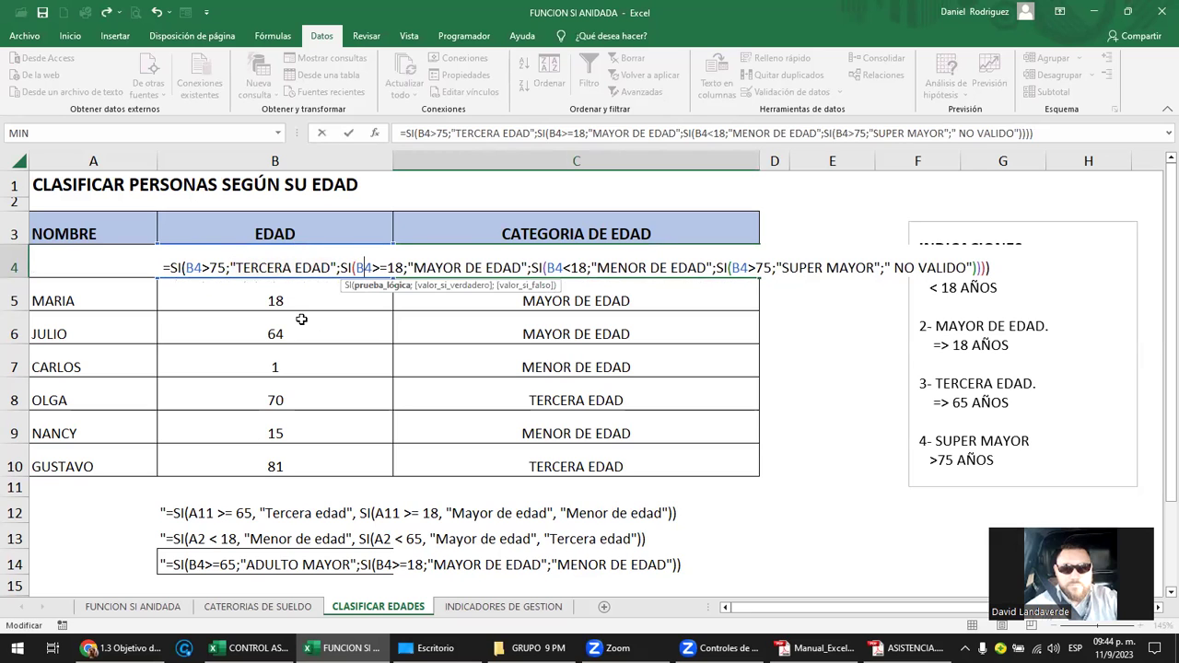
Step: Rework the third age comparison in C4's formula around the 18 threshold, then leave the cell
{"action": "key", "text": "Right"}
{"action": "key", "text": "Right"}
{"action": "key", "text": "Right"}
{"action": "type", "text": "6"}
{"action": "key", "text": "Delete"}
{"action": "type", "text": "5"}
{"action": "key", "text": "shift+Right"}
{"action": "key", "text": "Delete"}
{"action": "key", "text": "Right"}
{"action": "key", "text": "Right"}
{"action": "key", "text": "shift+Right"}
{"action": "key", "text": "shift+Right"}
{"action": "key", "text": "shift+Right"}
{"action": "key", "text": "shift+Right"}
{"action": "key", "text": "shift+Right"}
{"action": "key", "text": "shift+Right"}
{"action": "key", "text": "shift+Right"}
{"action": "key", "text": "shift+Right"}
{"action": "key", "text": "shift+Right"}
{"action": "key", "text": "shift+Right"}
{"action": "key", "text": "shift+Left"}
{"action": "key", "text": "Right"}
{"action": "key", "text": "Right"}
{"action": "key", "text": "Right"}
{"action": "key", "text": "Right"}
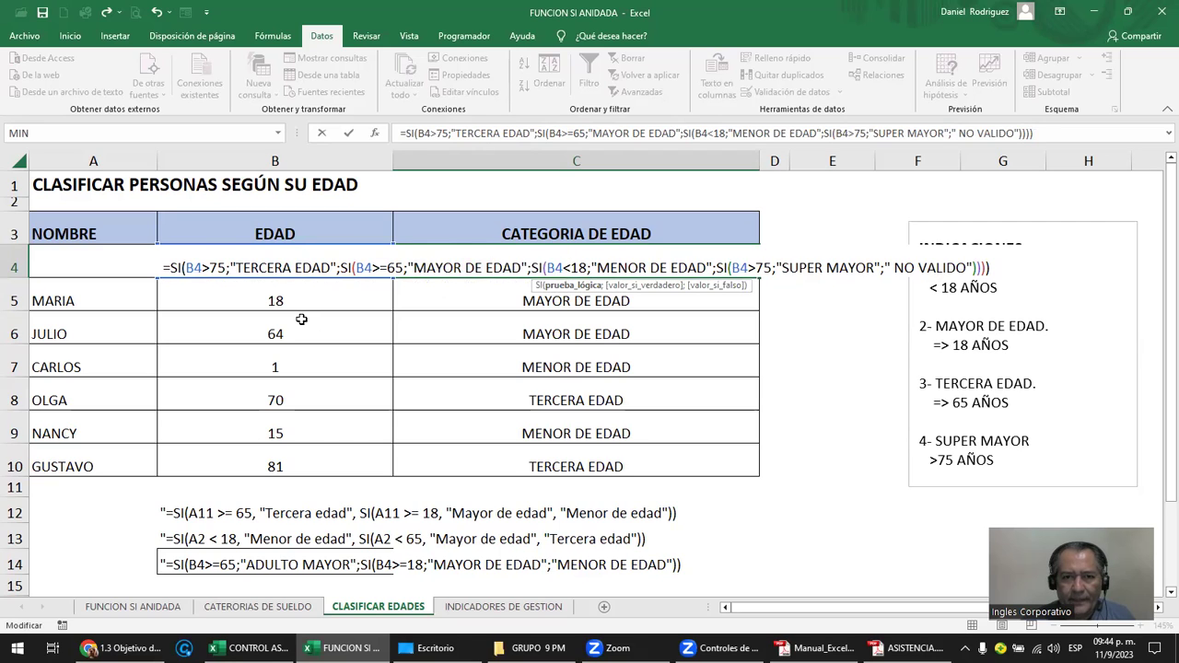
{"action": "key", "text": "Right"}
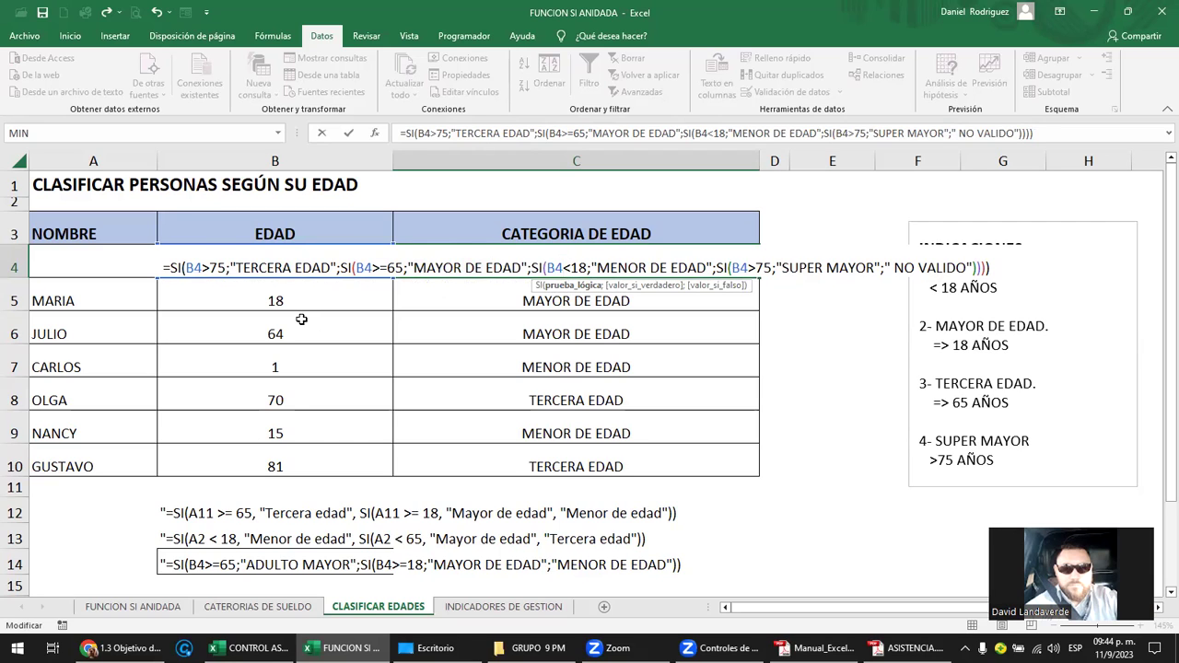
{"action": "type", "text": "="}
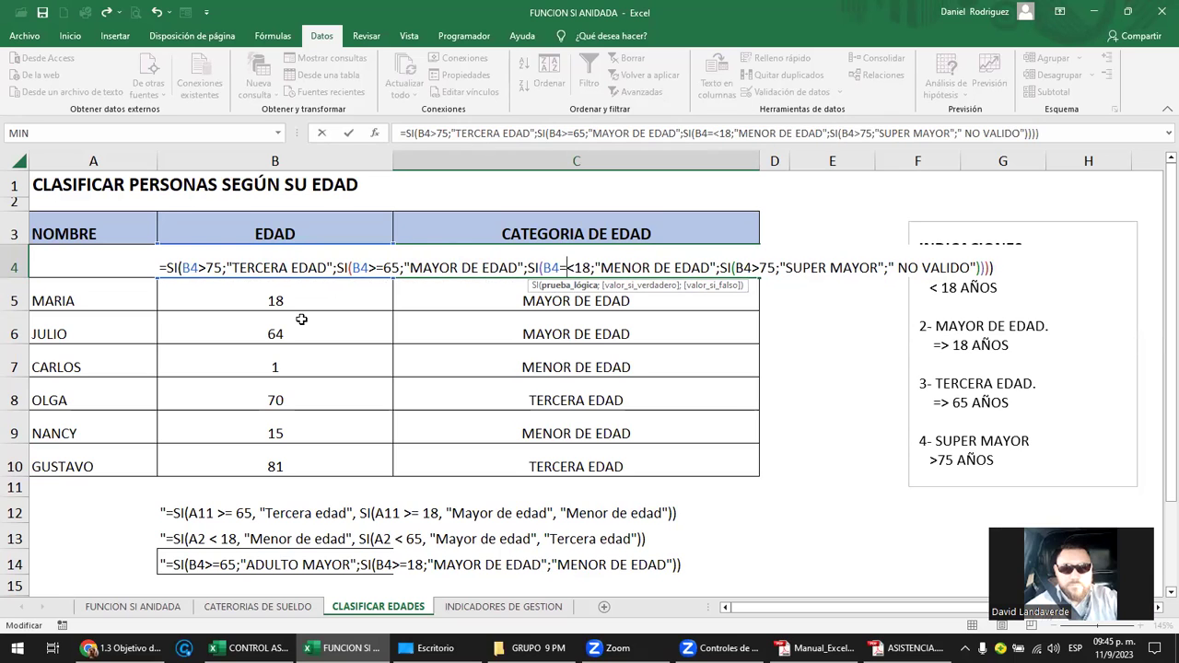
{"action": "key", "text": "Delete"}
{"action": "type", "text": ">"}
{"action": "key", "text": "Delete"}
{"action": "type", "text": "1"}
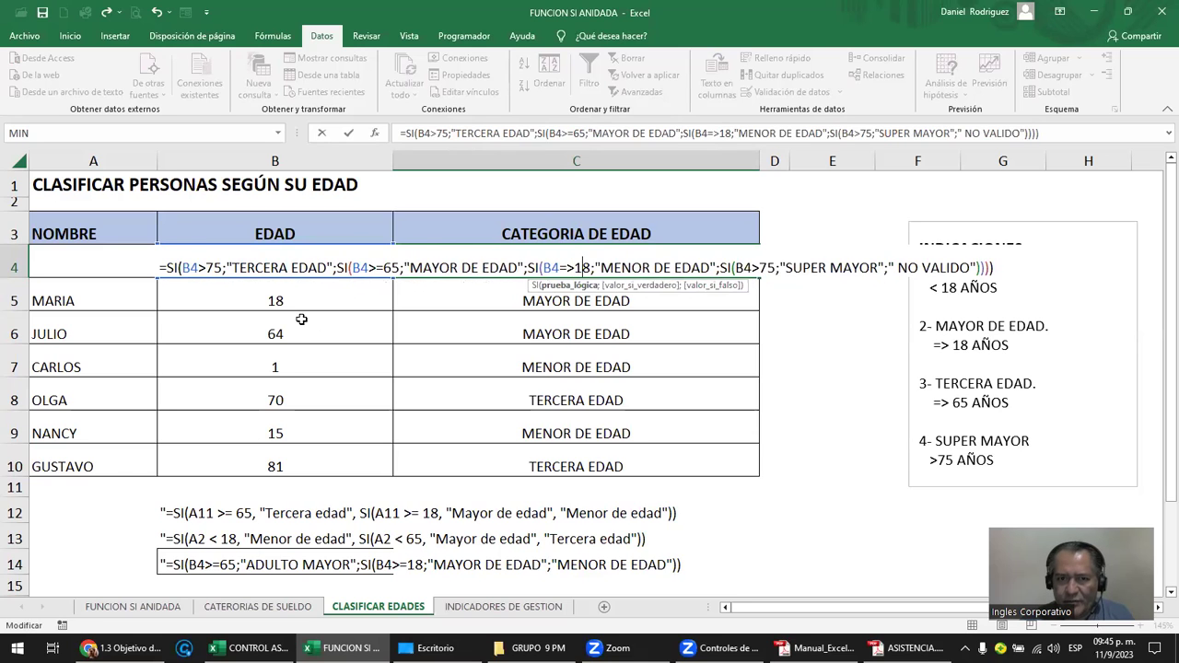
{"action": "key", "text": "Right"}
{"action": "key", "text": "Right"}
{"action": "key", "text": "Right"}
{"action": "key", "text": "Right"}
{"action": "key", "text": "Right"}
{"action": "key", "text": "Return"}
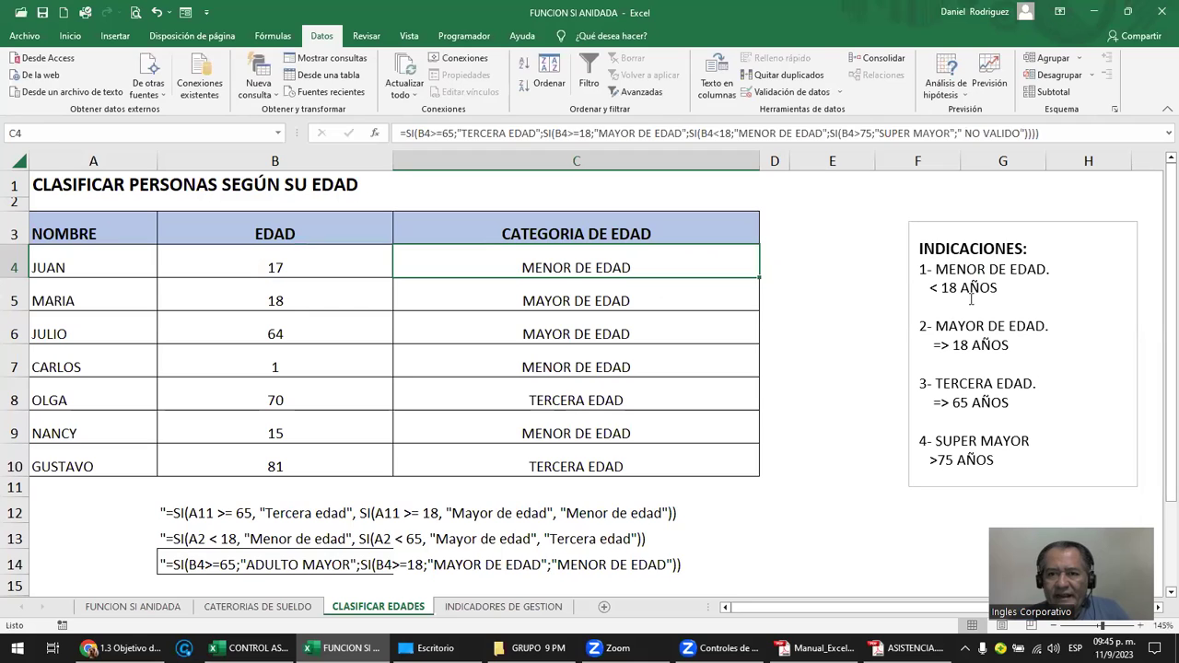
Step: Highlight the INDICACIONES box lines, including the SUPER MAYOR >75 AÑOS entry
{"action": "left_click", "coordinate": [969, 288]}
{"action": "mouse_move", "coordinate": [1003, 460]}
{"action": "left_mouse_down"}
{"action": "mouse_move", "coordinate": [920, 461]}
{"action": "mouse_move", "coordinate": [921, 288]}
{"action": "left_mouse_up"}
{"action": "left_click", "coordinate": [805, 325]}
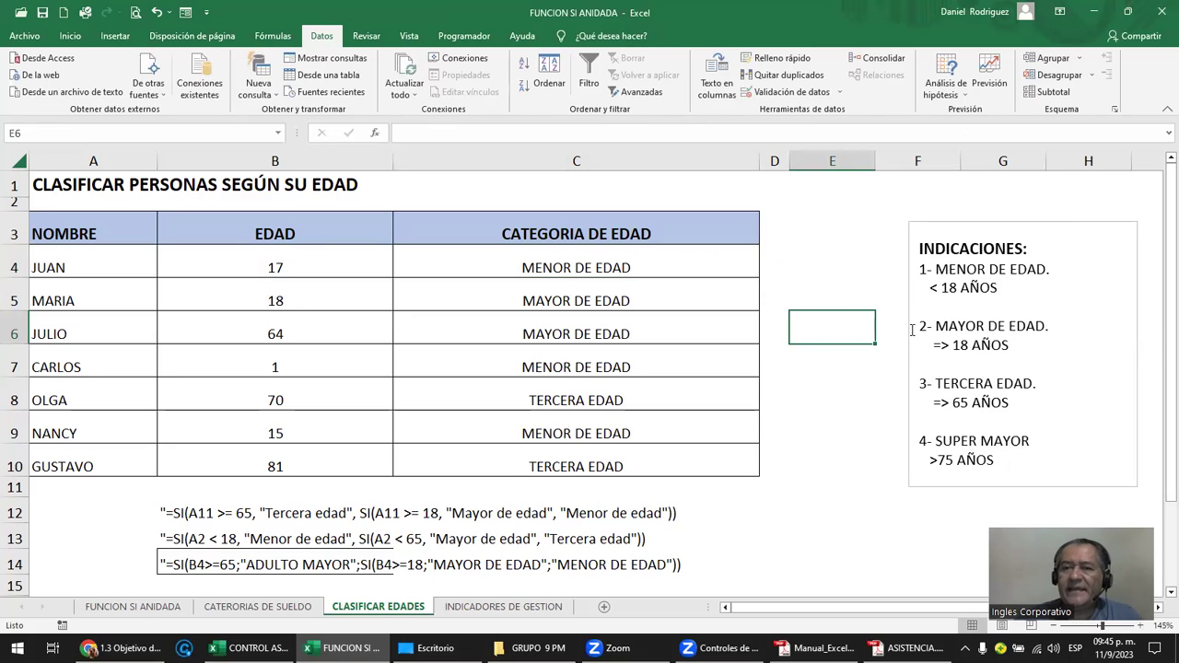
{"action": "left_click", "coordinate": [919, 271]}
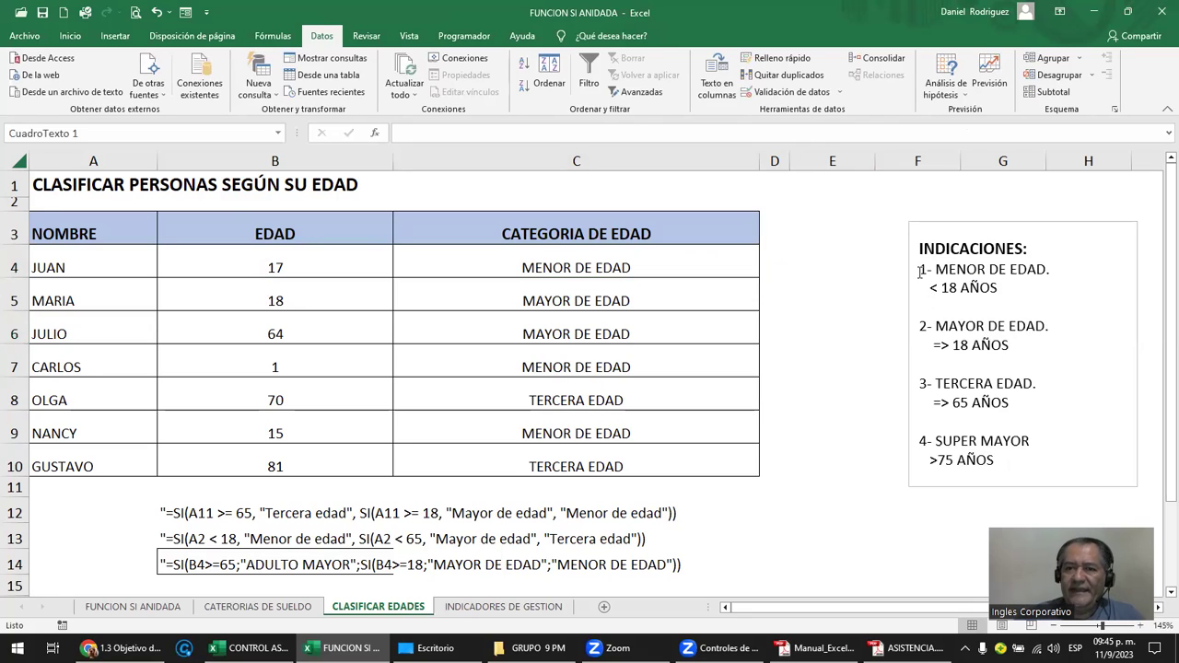
{"action": "mouse_move", "coordinate": [919, 271]}
{"action": "left_mouse_down"}
{"action": "mouse_move", "coordinate": [931, 402]}
{"action": "mouse_move", "coordinate": [1000, 411]}
{"action": "left_mouse_up"}
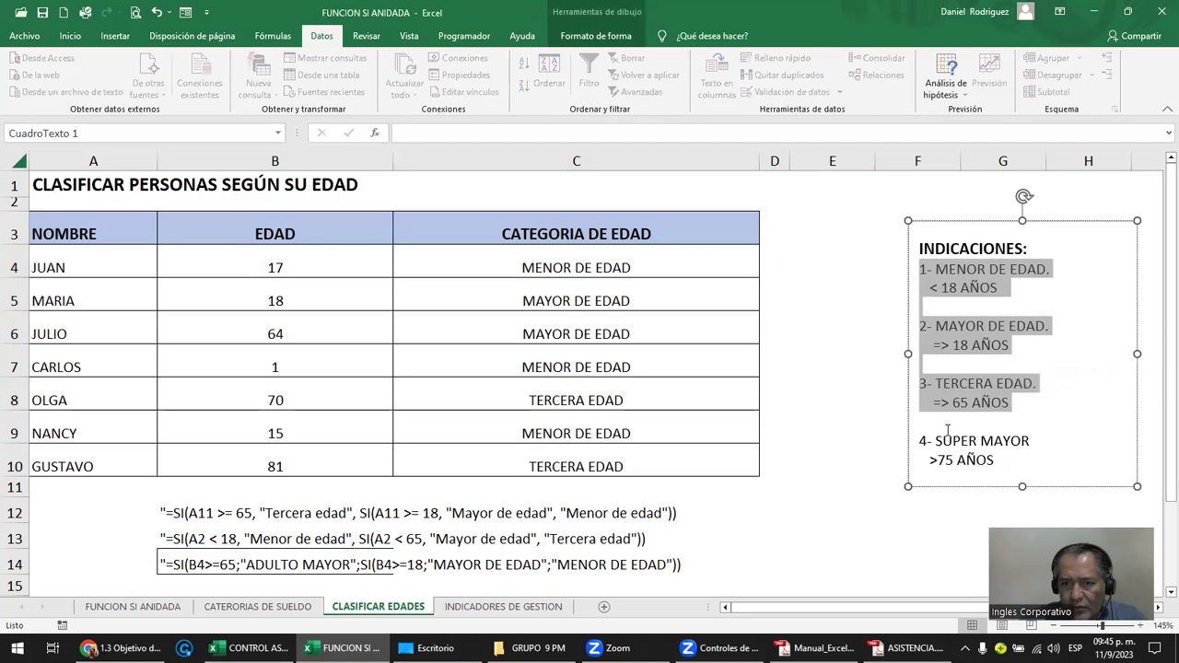
{"action": "left_click_drag", "start_coordinate": [940, 426], "coordinate": [994, 467]}
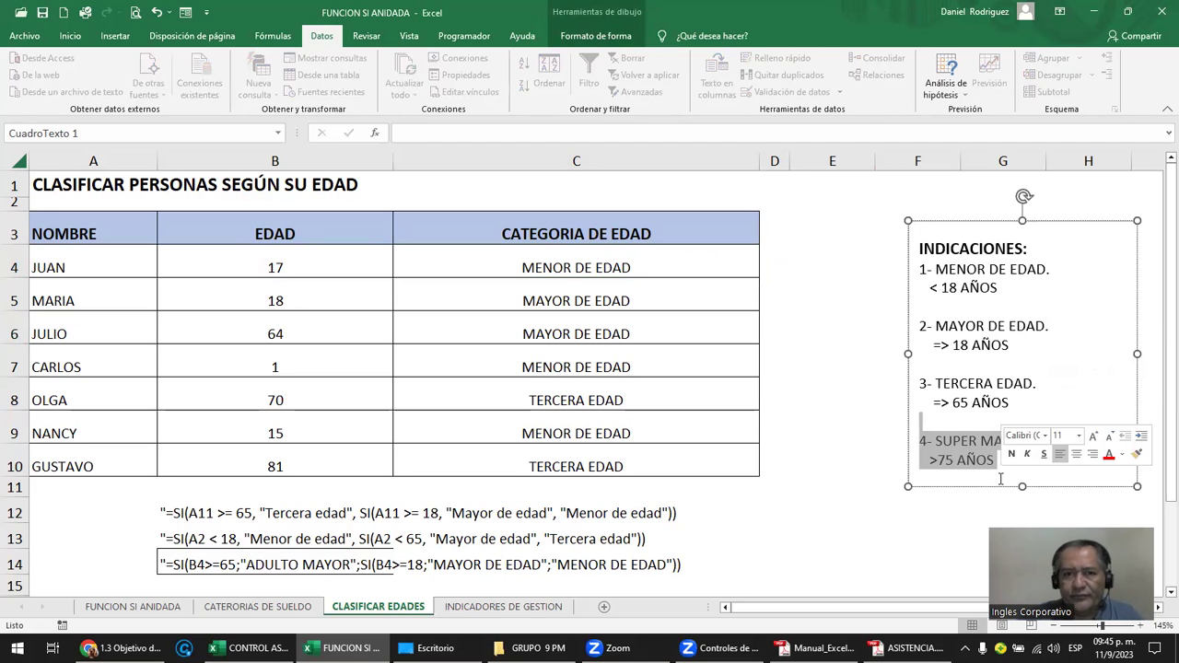
Step: Compare the SUPER MAYOR part of C4's formula with its matching instruction line
{"action": "double_click", "coordinate": [706, 267]}
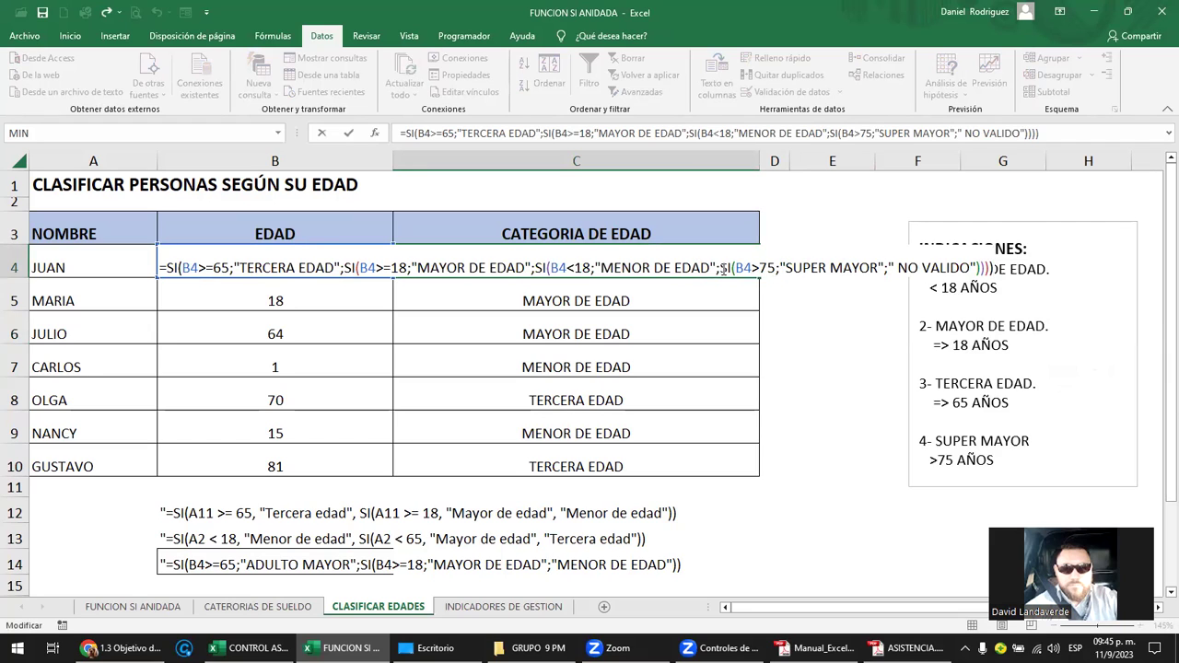
{"action": "left_click_drag", "start_coordinate": [720, 268], "coordinate": [995, 268]}
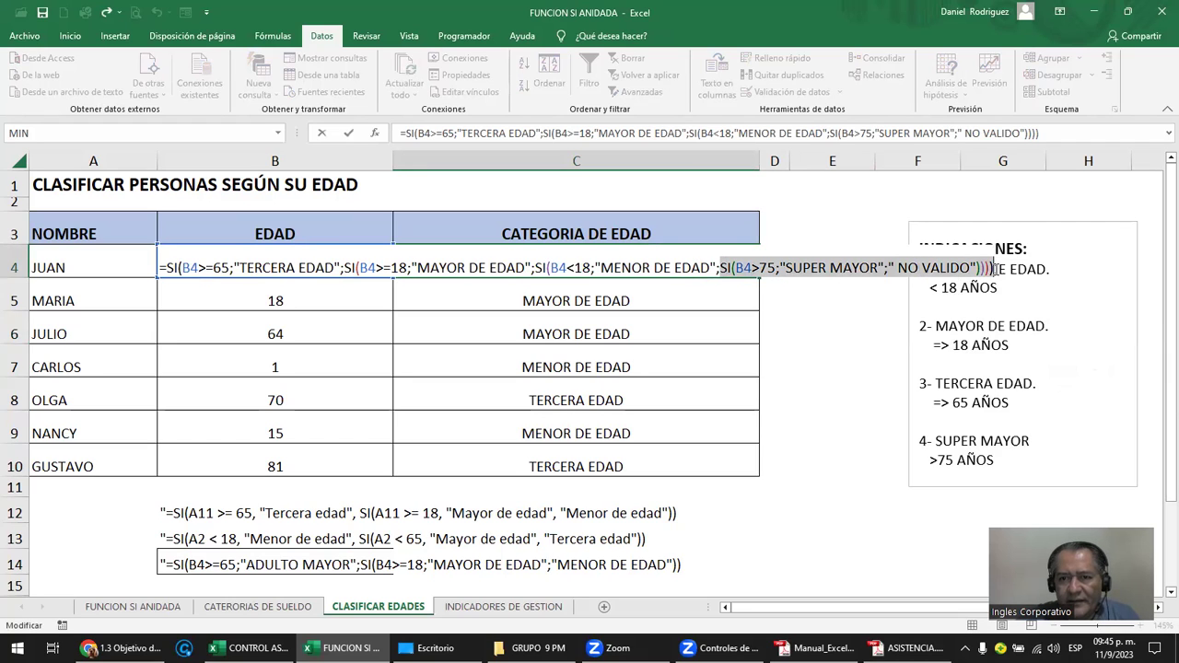
{"action": "left_click", "coordinate": [951, 415]}
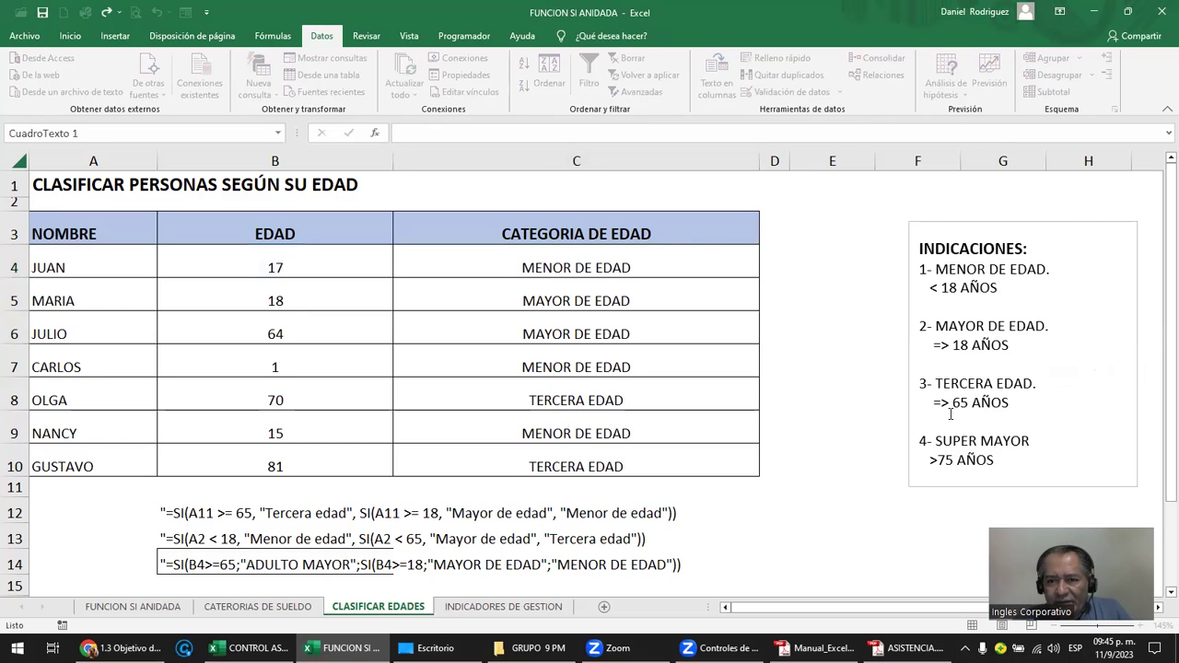
{"action": "left_click_drag", "start_coordinate": [924, 424], "coordinate": [1021, 483]}
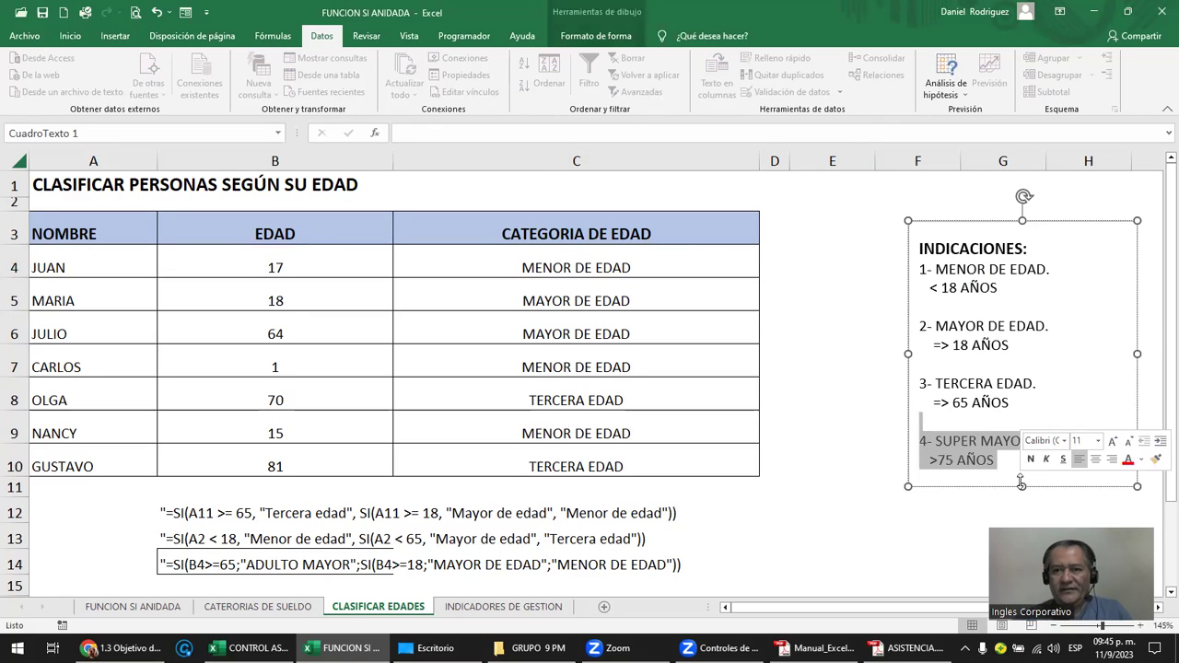
{"action": "left_click", "coordinate": [1022, 483]}
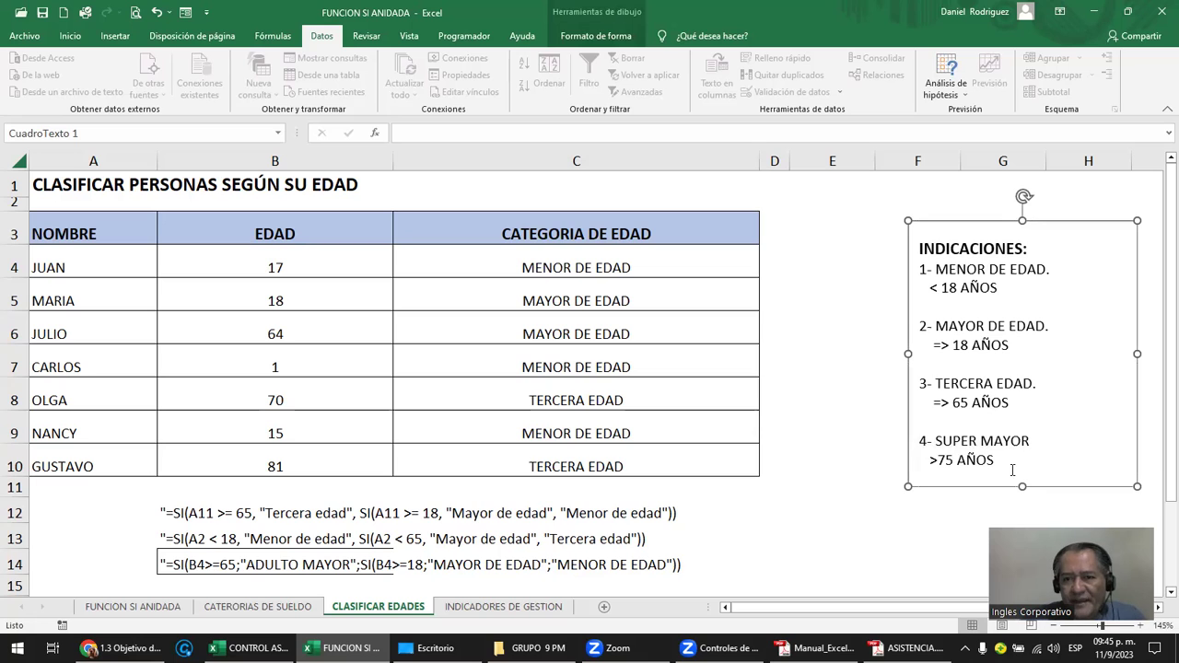
{"action": "left_click_drag", "start_coordinate": [1005, 463], "coordinate": [918, 268]}
{"action": "left_click", "coordinate": [940, 288]}
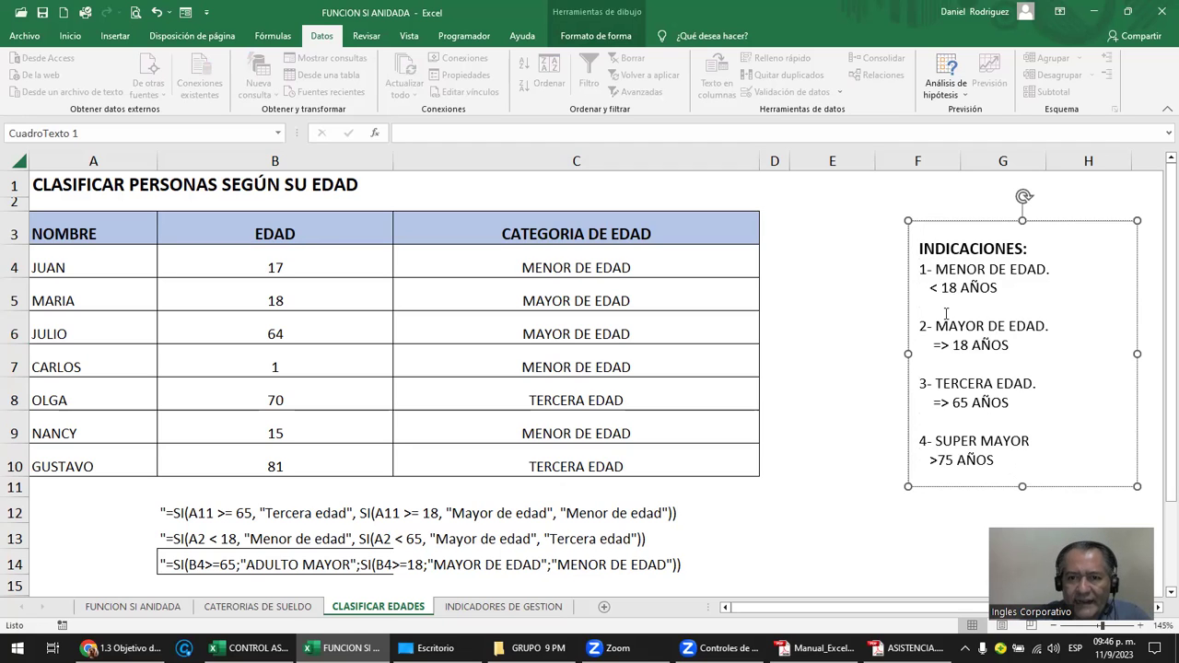
{"action": "left_click", "coordinate": [952, 423]}
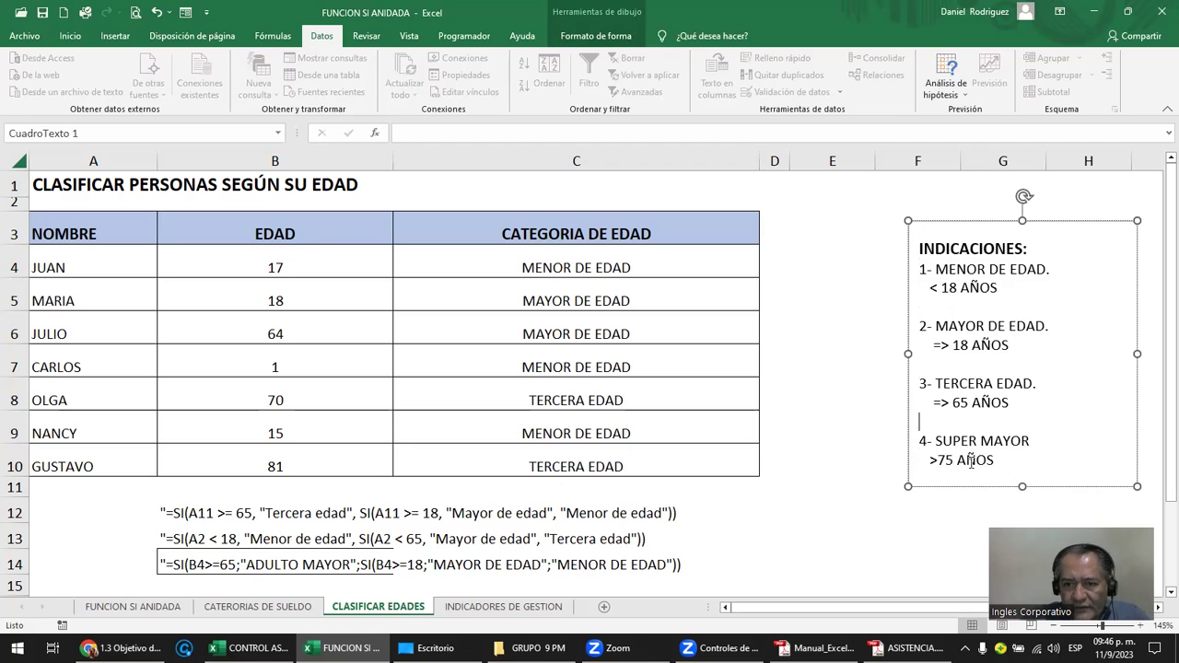
{"action": "left_click_drag", "start_coordinate": [920, 422], "coordinate": [995, 460]}
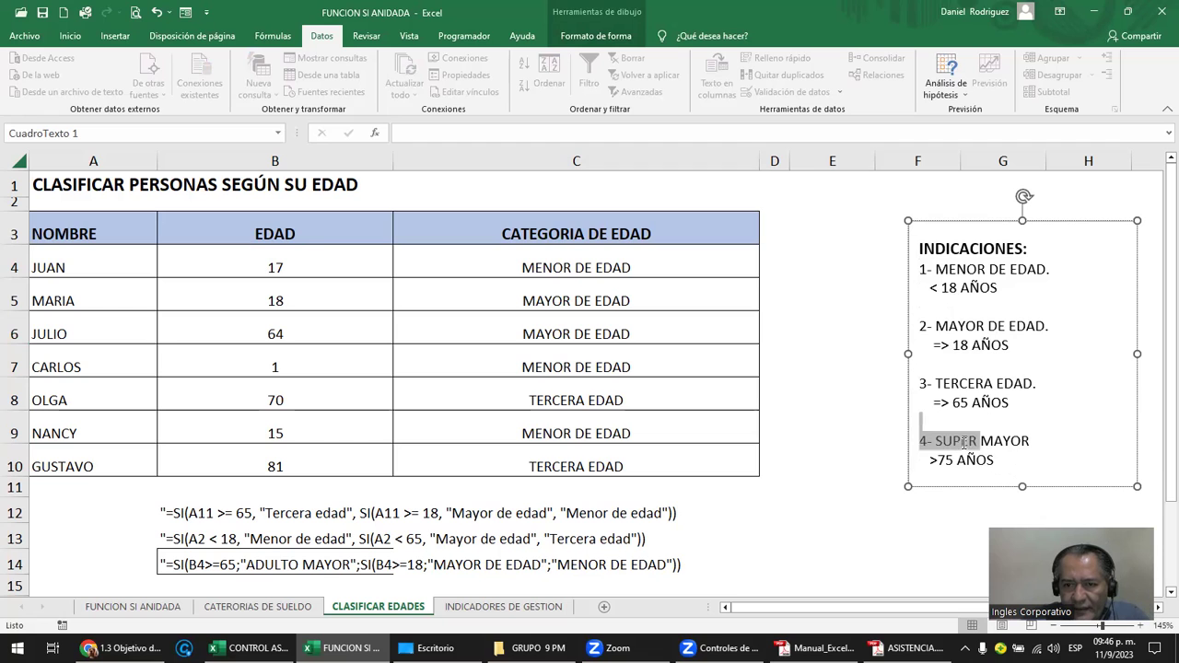
Step: Review the full nested conditions in C4's formula against the instruction lines
{"action": "double_click", "coordinate": [667, 268]}
{"action": "left_click_drag", "start_coordinate": [177, 268], "coordinate": [601, 283]}
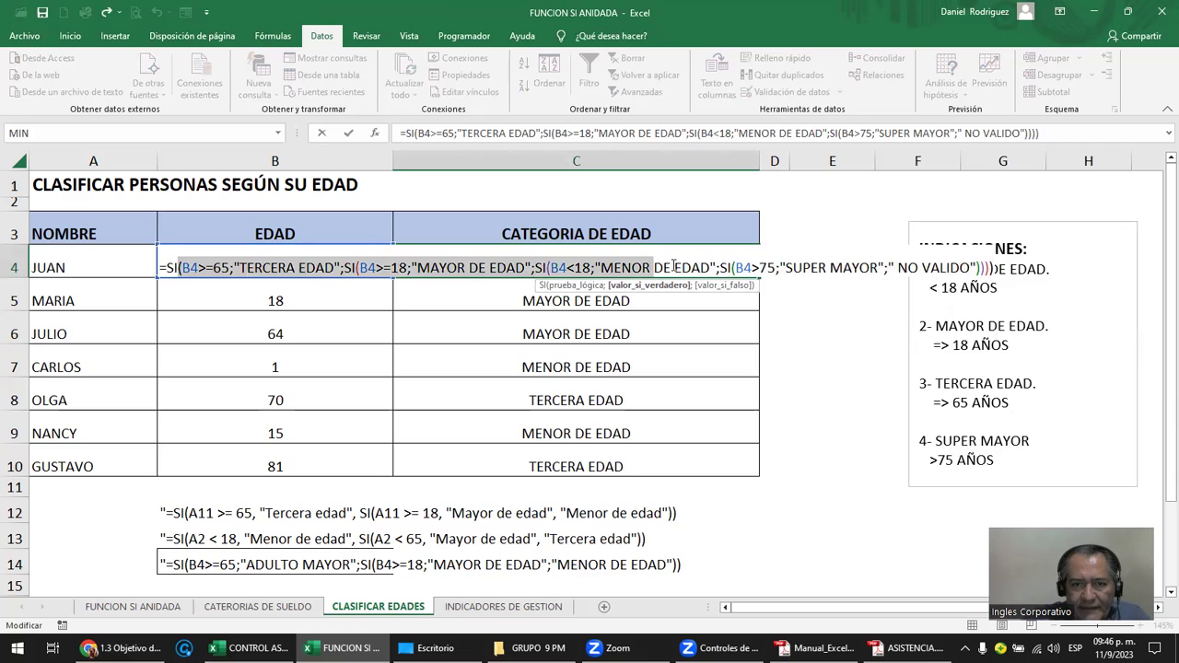
{"action": "left_click_drag", "start_coordinate": [601, 283], "coordinate": [910, 282]}
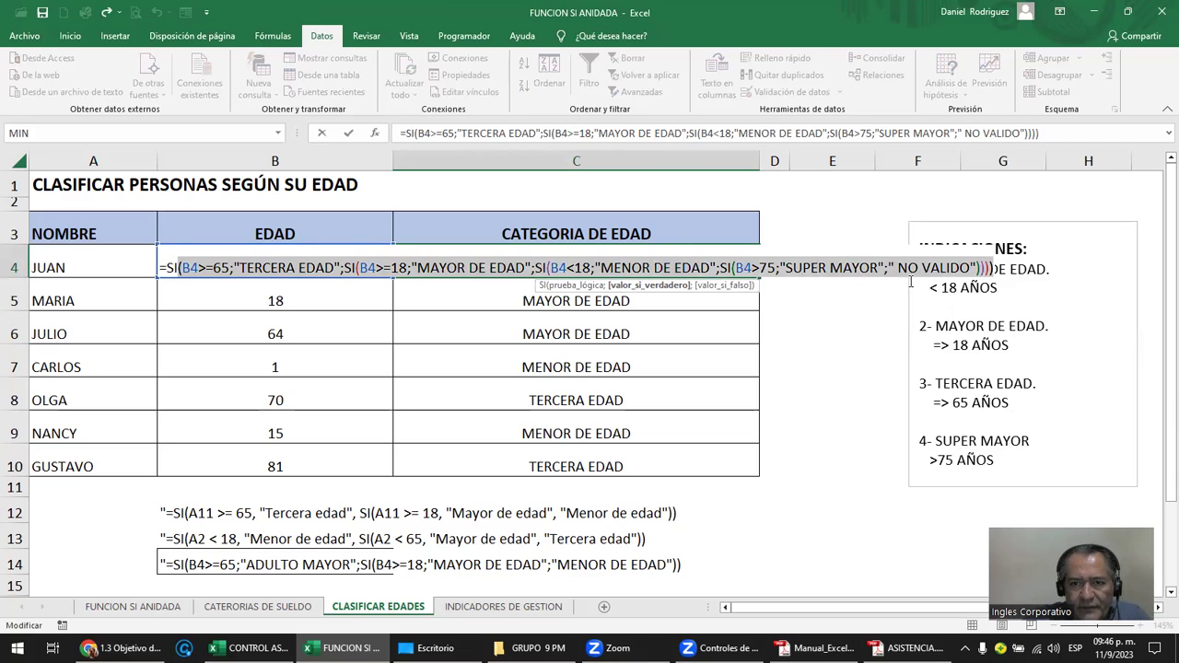
{"action": "left_click", "coordinate": [873, 328]}
{"action": "left_click_drag", "start_coordinate": [1020, 465], "coordinate": [936, 269]}
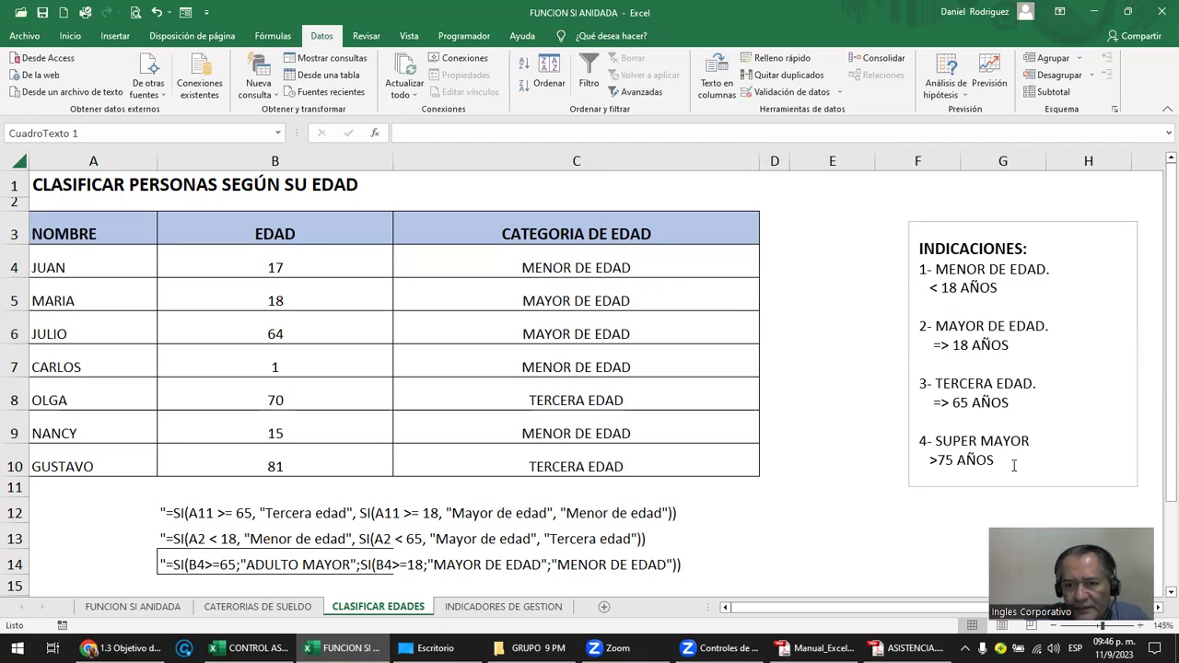
{"action": "left_click", "coordinate": [955, 300]}
Step: Try moving the SUPER MAYOR instruction below '< 18 AÑOS', then undo the move
{"action": "left_click", "coordinate": [1013, 289]}
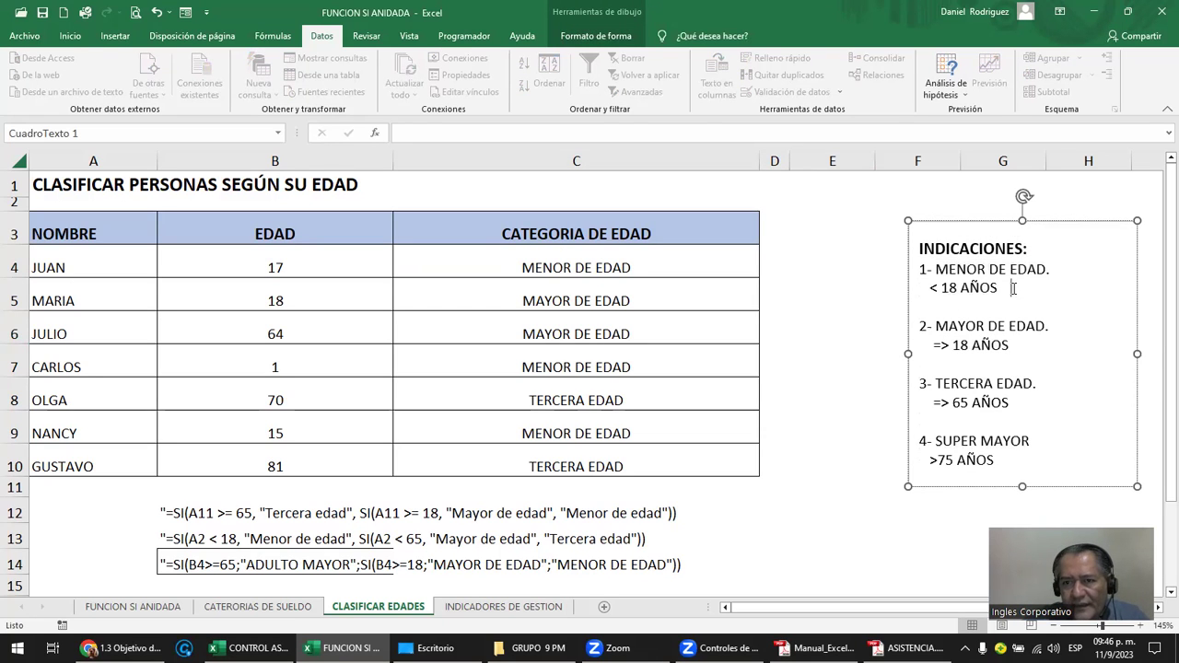
{"action": "left_click_drag", "start_coordinate": [920, 441], "coordinate": [997, 460]}
{"action": "key", "text": "ctrl+c"}
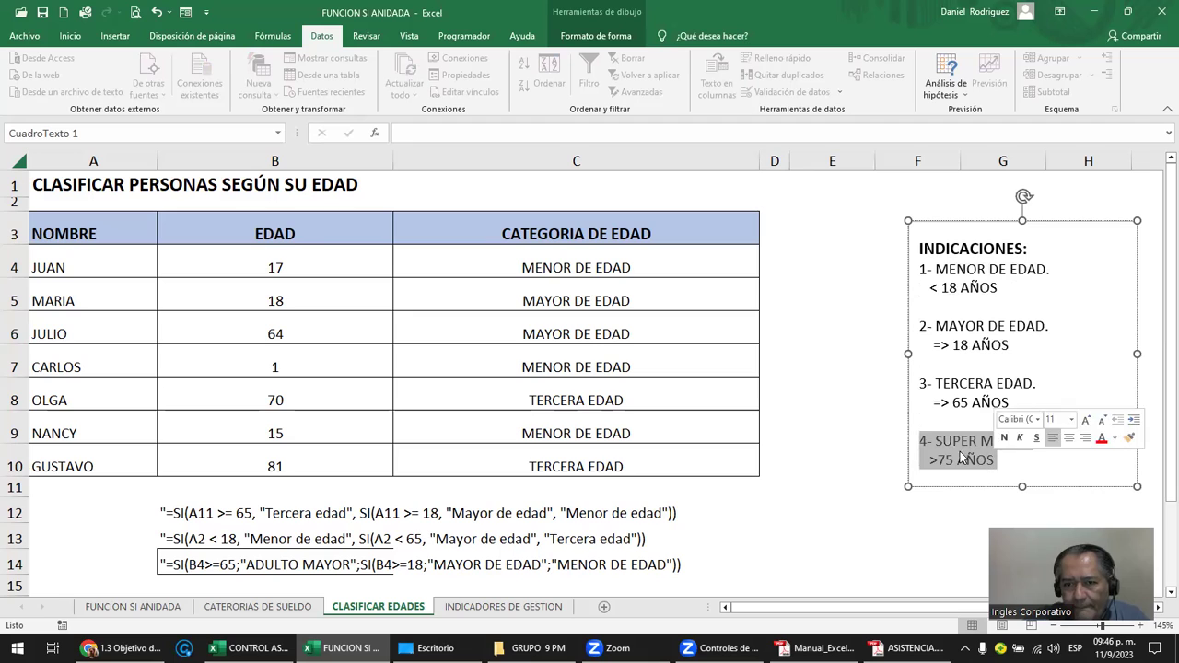
{"action": "key", "text": "Delete"}
{"action": "left_click", "coordinate": [1009, 306]}
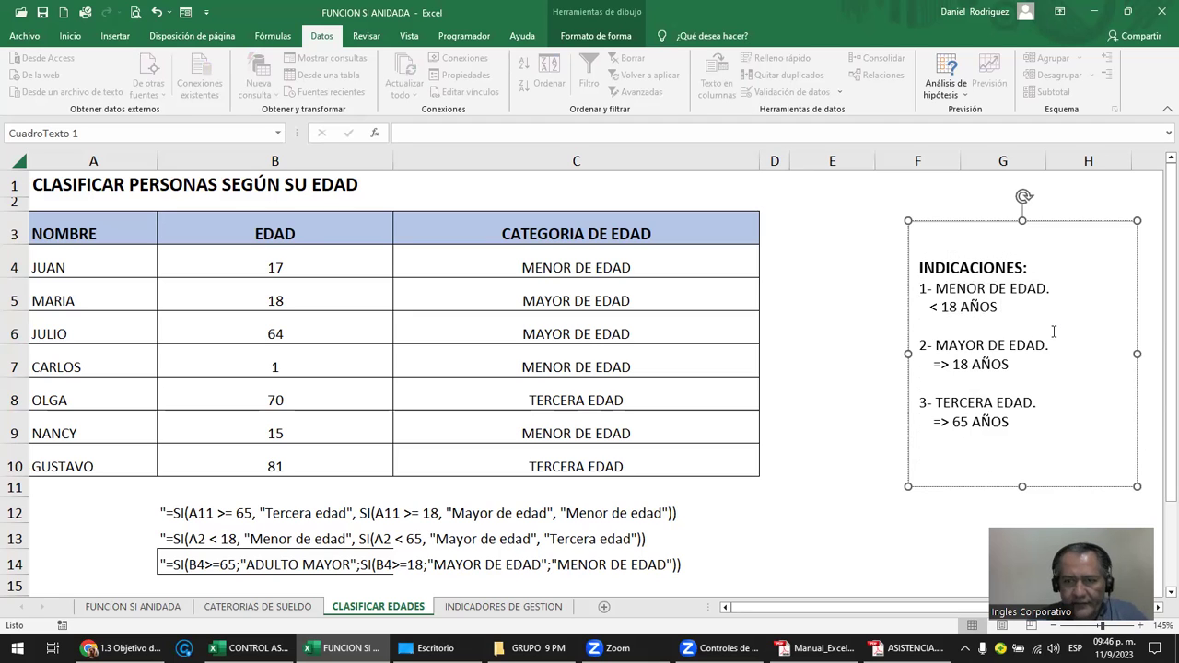
{"action": "key", "text": "ctrl+v"}
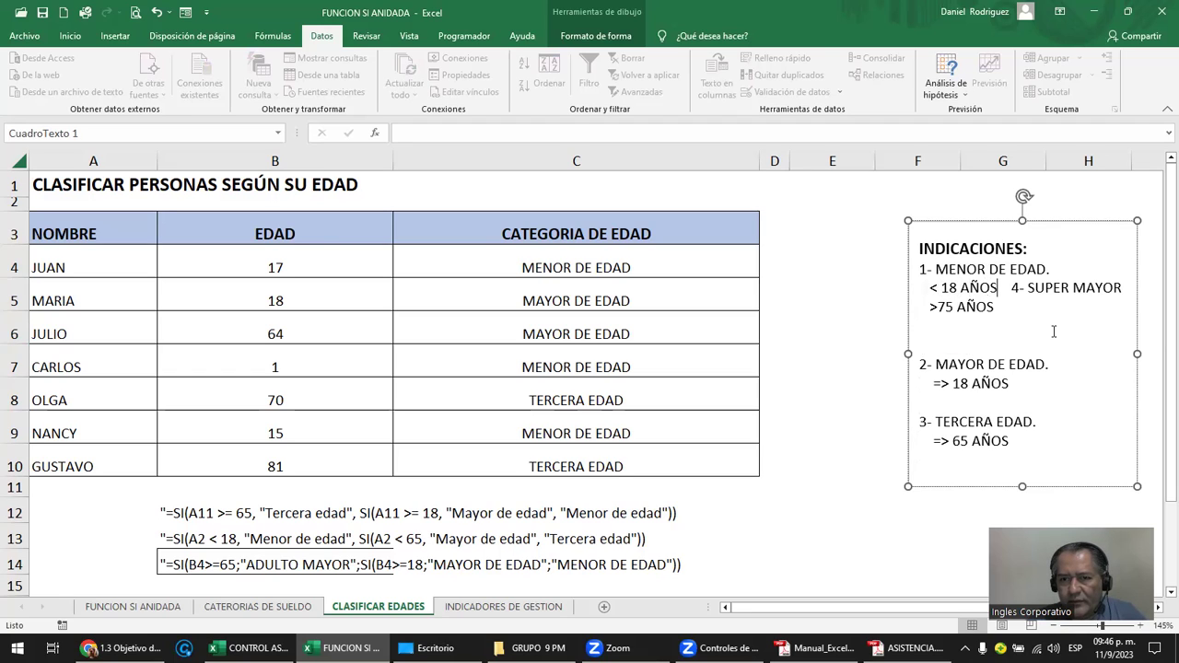
{"action": "key", "text": "Return"}
{"action": "key", "text": "Return"}
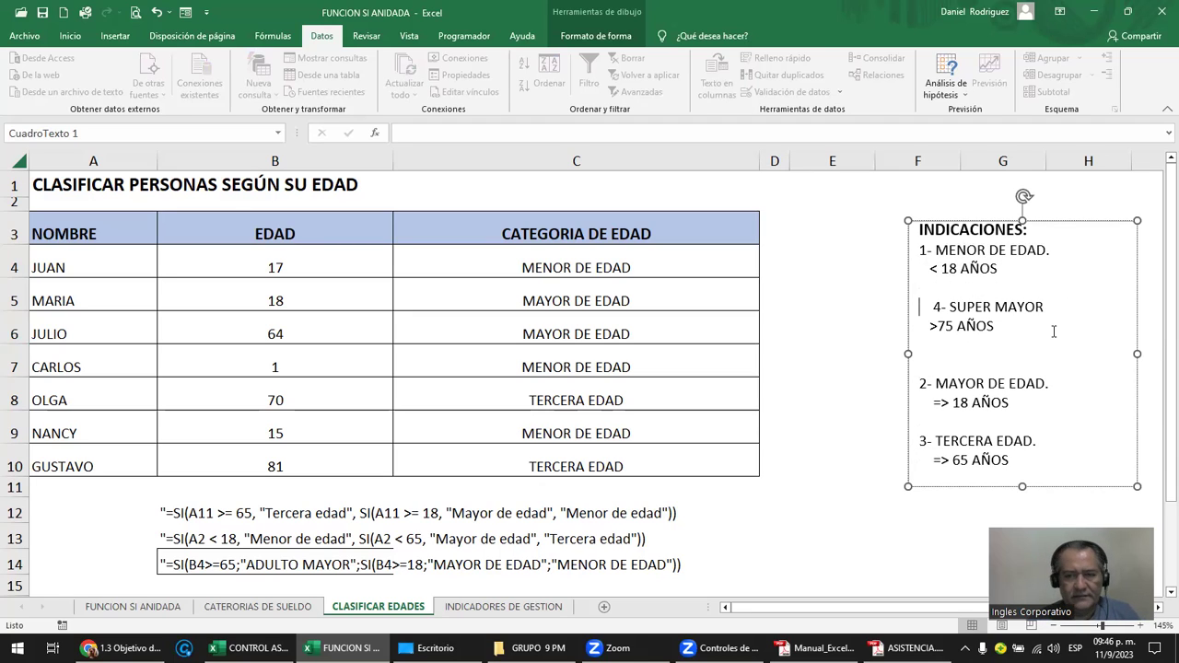
{"action": "key", "text": "ctrl+z"}
{"action": "key", "text": "ctrl+z"}
{"action": "key", "text": "ctrl+z"}
{"action": "key", "text": "ctrl+z"}
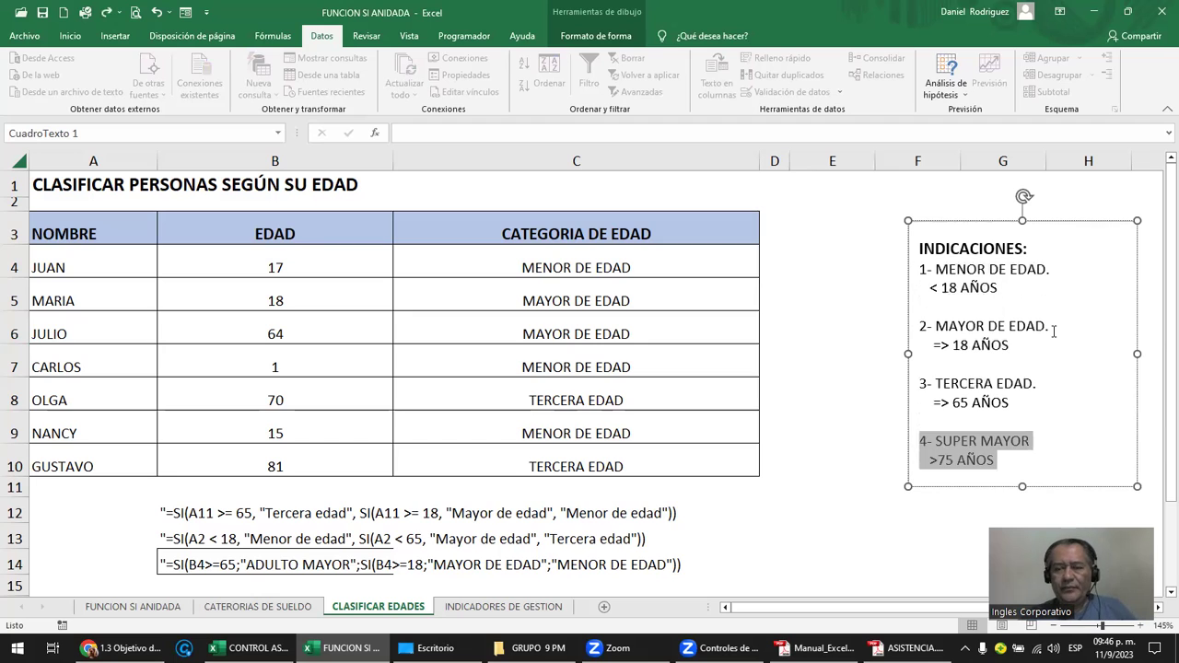
Step: Delete the '4- SUPER MAYOR >75 AÑOS' entry from the INDICACIONES box
{"action": "left_click", "coordinate": [856, 317]}
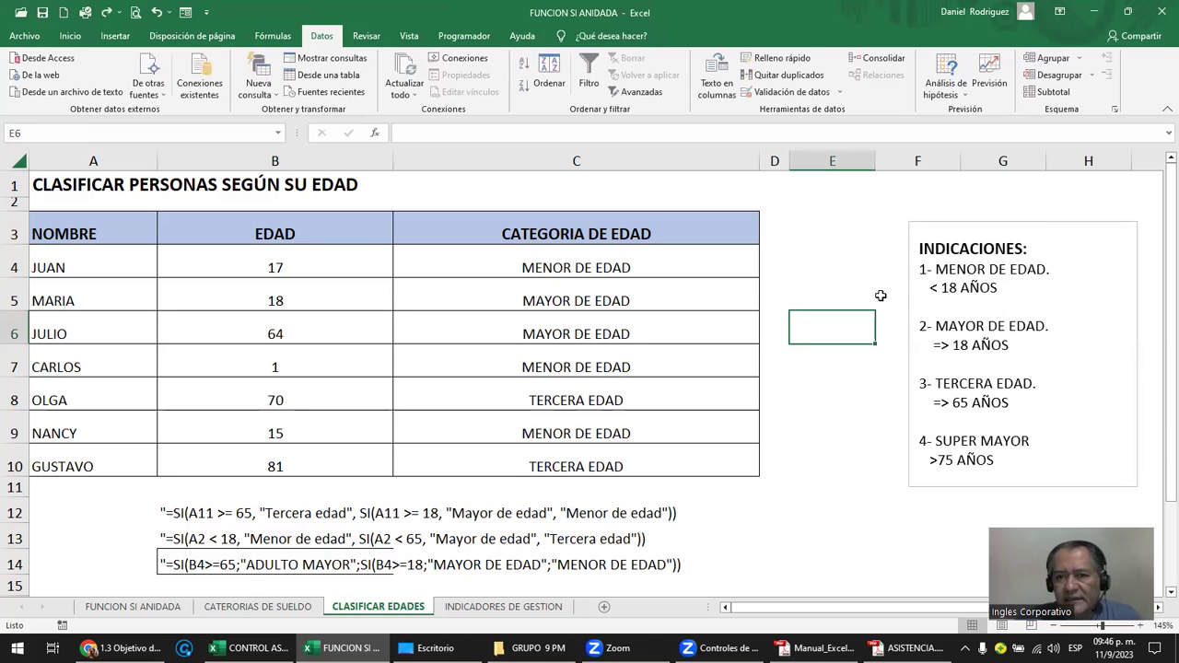
{"action": "left_click_drag", "start_coordinate": [918, 271], "coordinate": [998, 460]}
{"action": "left_click", "coordinate": [935, 289]}
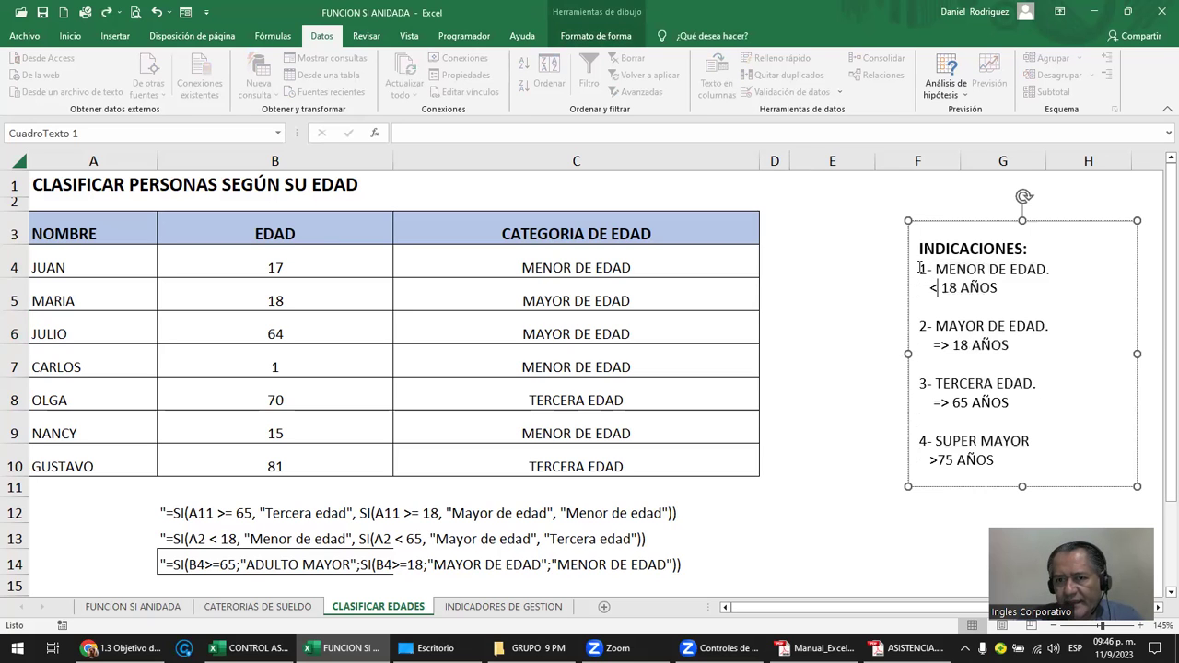
{"action": "left_click_drag", "start_coordinate": [920, 268], "coordinate": [962, 472]}
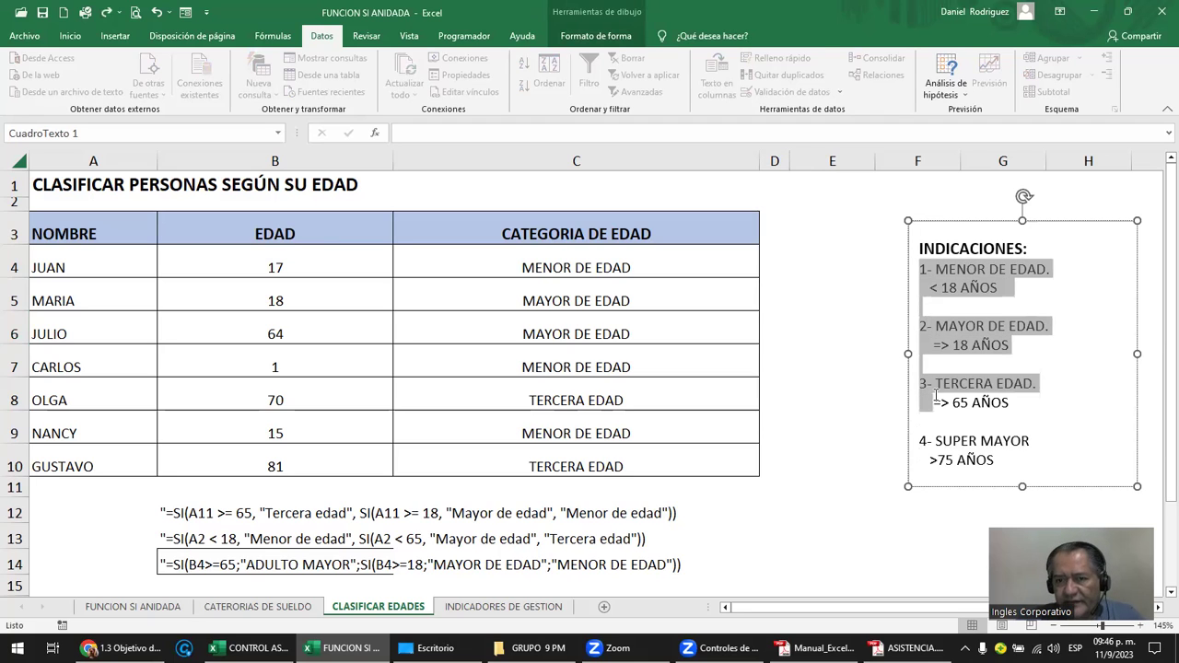
{"action": "key", "text": "Escape"}
{"action": "key", "text": "Escape"}
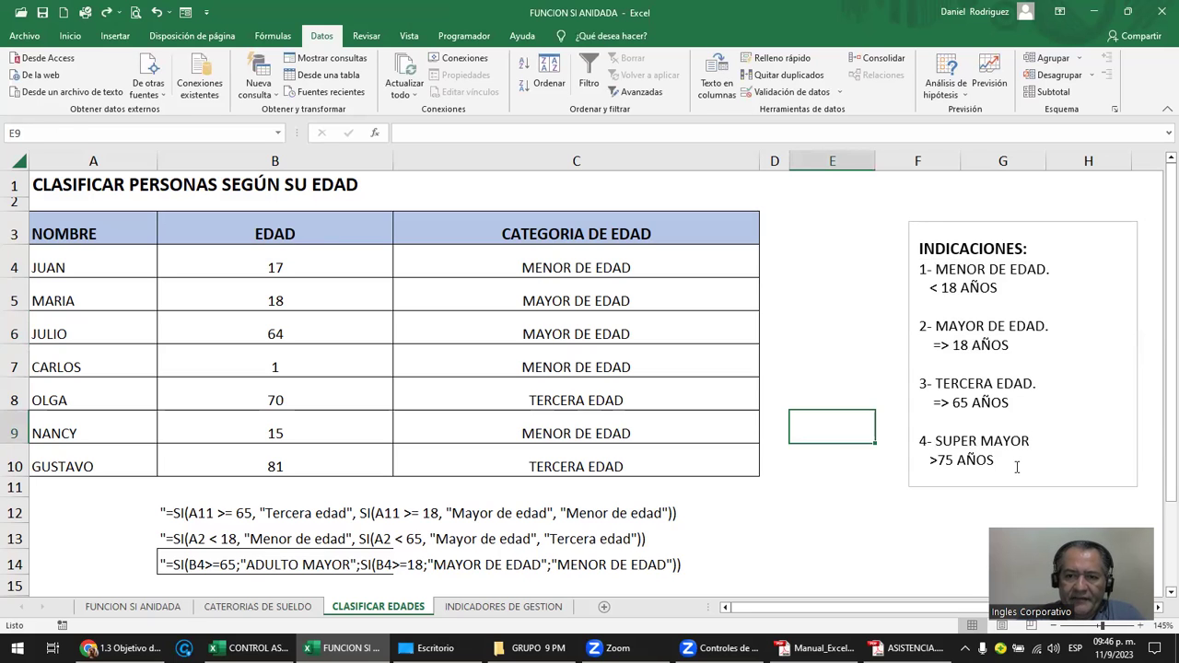
{"action": "left_click_drag", "start_coordinate": [1017, 467], "coordinate": [919, 435]}
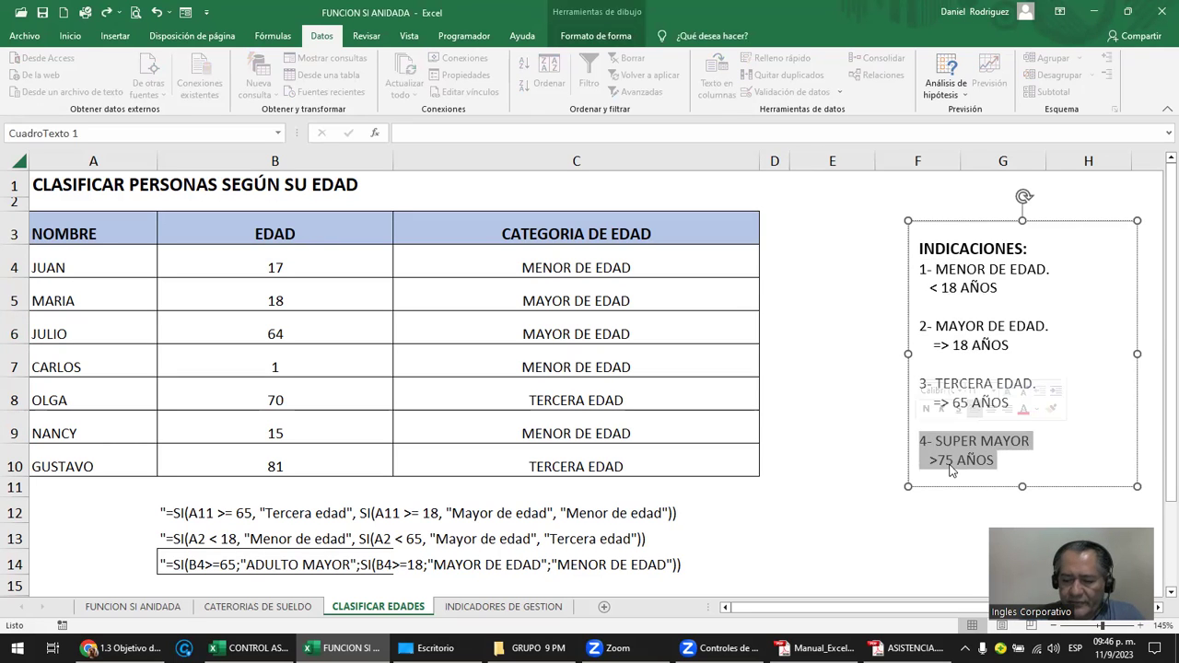
{"action": "key", "text": "Delete"}
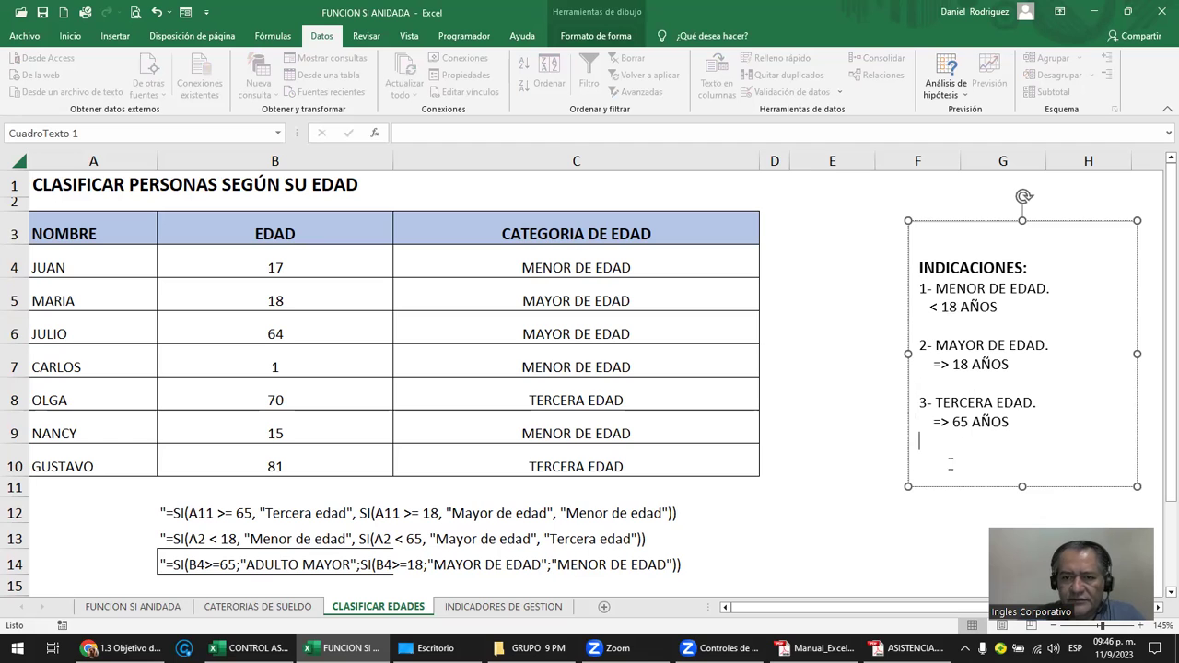
{"action": "left_click", "coordinate": [827, 365]}
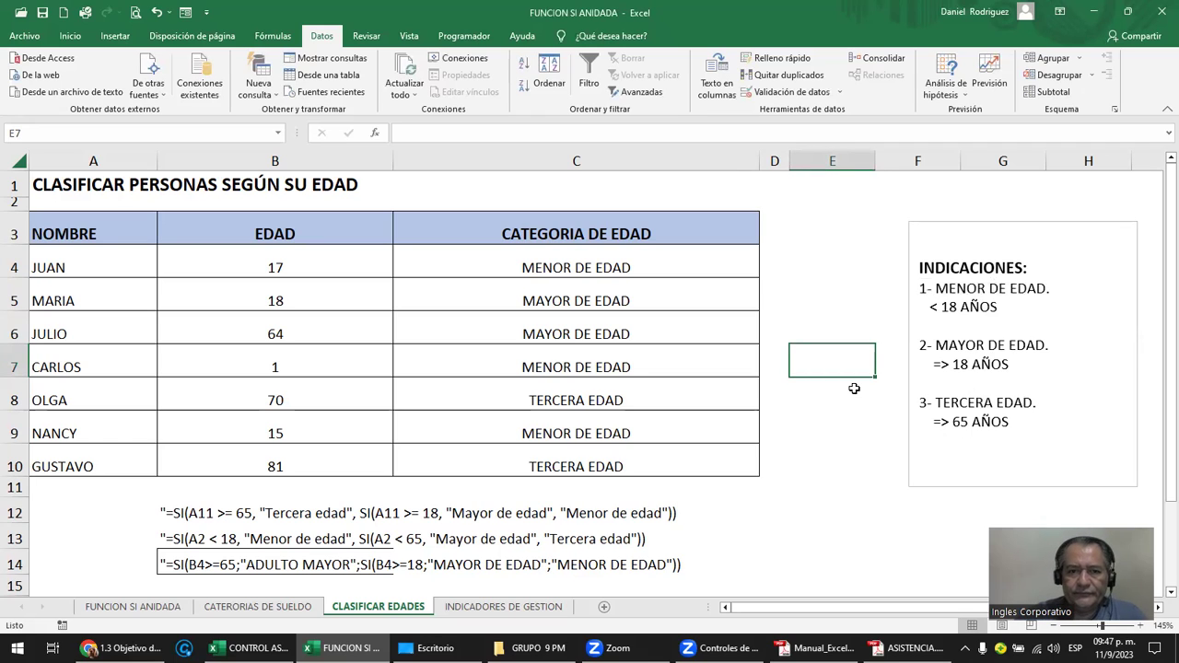
Step: Review the example formulas in B12, B13 and B14:C14 and the instructions box
{"action": "left_click", "coordinate": [187, 514]}
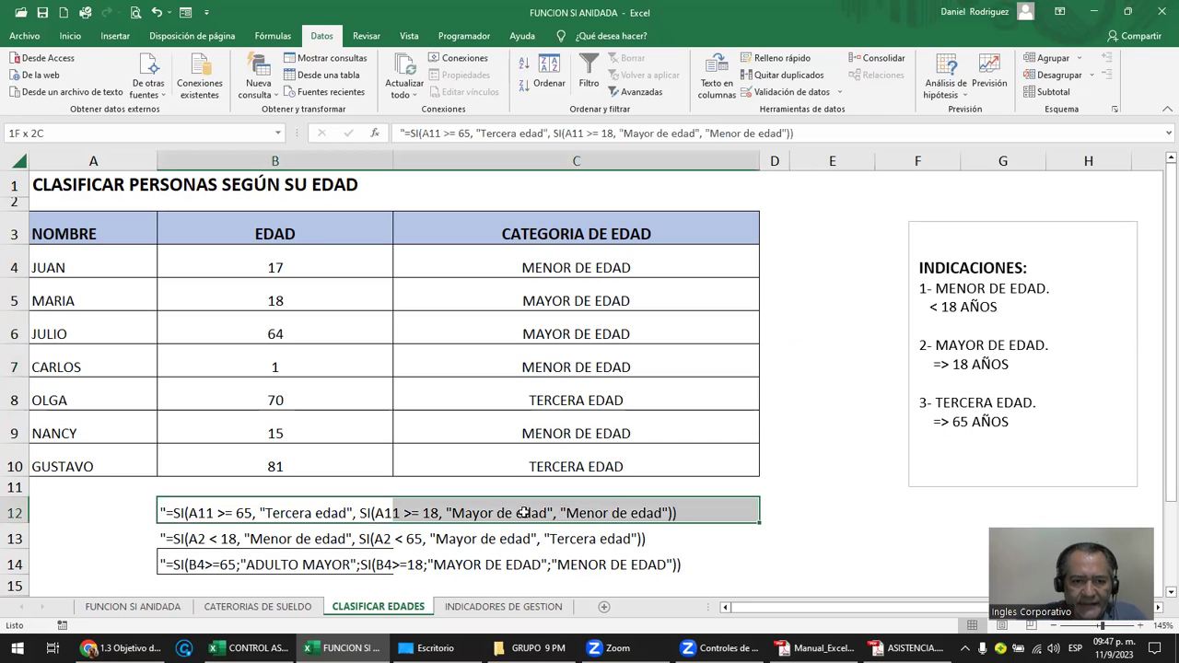
{"action": "left_click", "coordinate": [187, 539]}
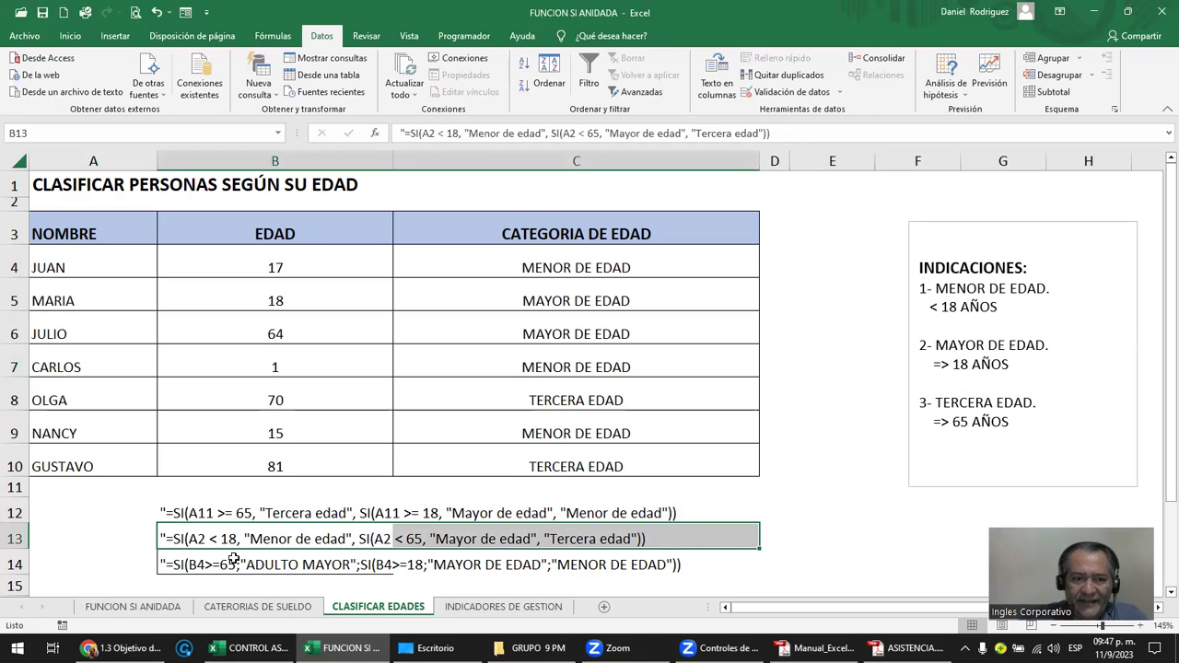
{"action": "left_click", "coordinate": [376, 565]}
{"action": "left_click_drag", "start_coordinate": [375, 564], "coordinate": [599, 565]}
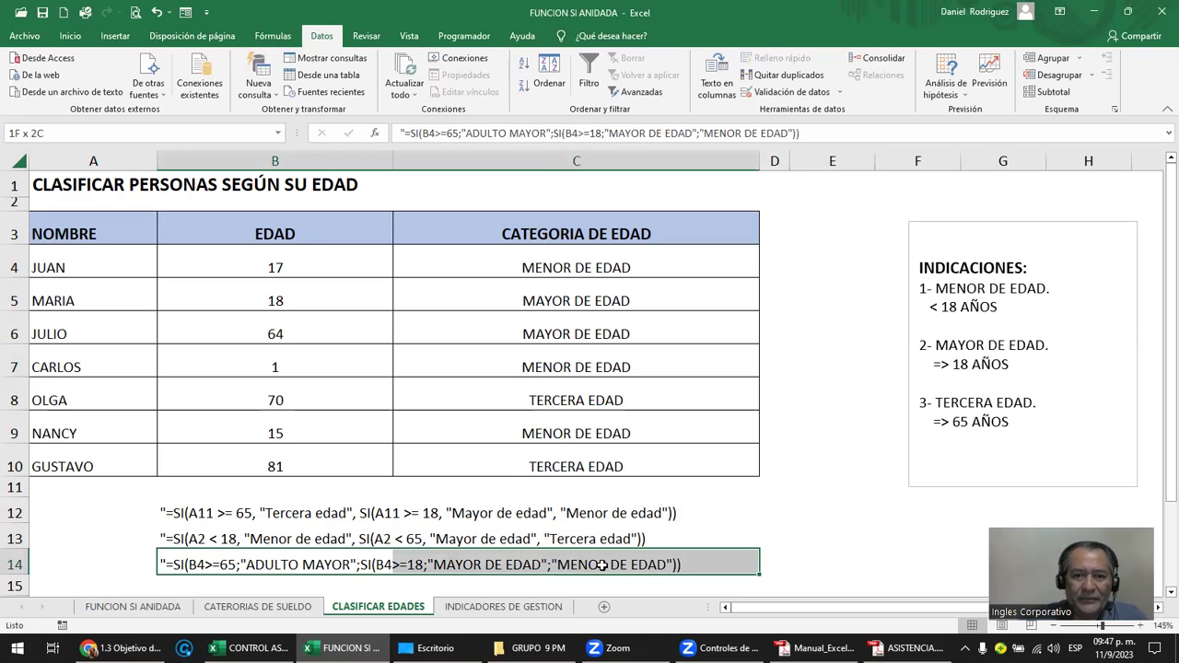
{"action": "left_click", "coordinate": [933, 451]}
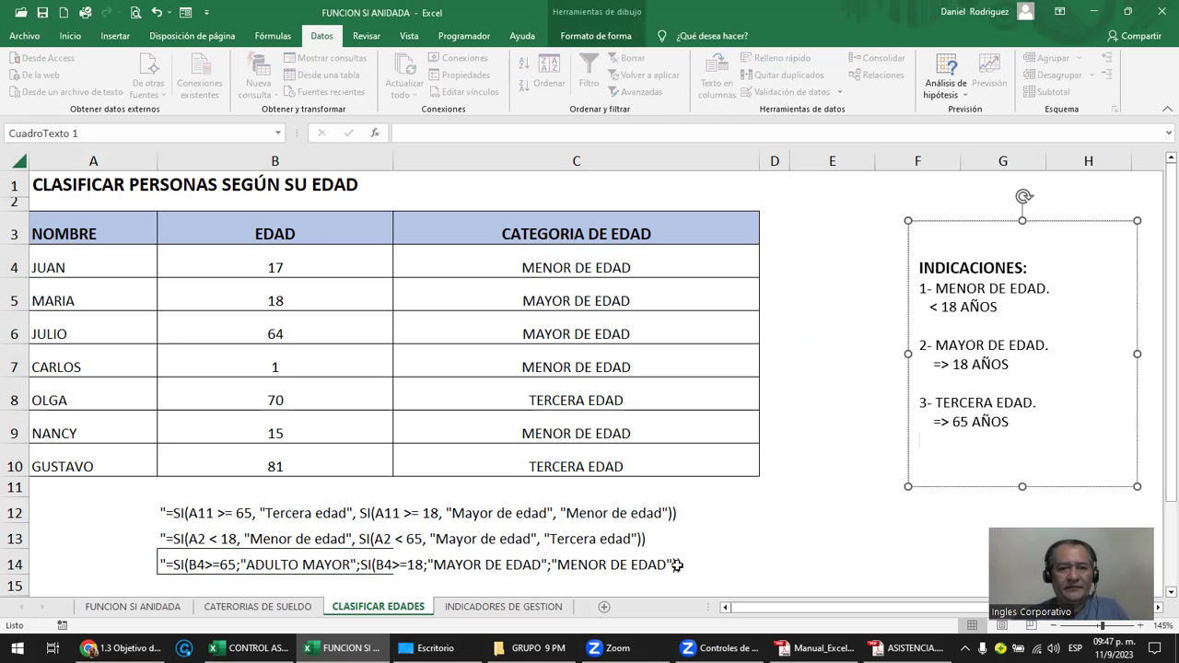
Step: Switch to the INDICADORES DE GESTION sheet, then to the Función SI anidada lesson page
{"action": "left_click", "coordinate": [532, 614]}
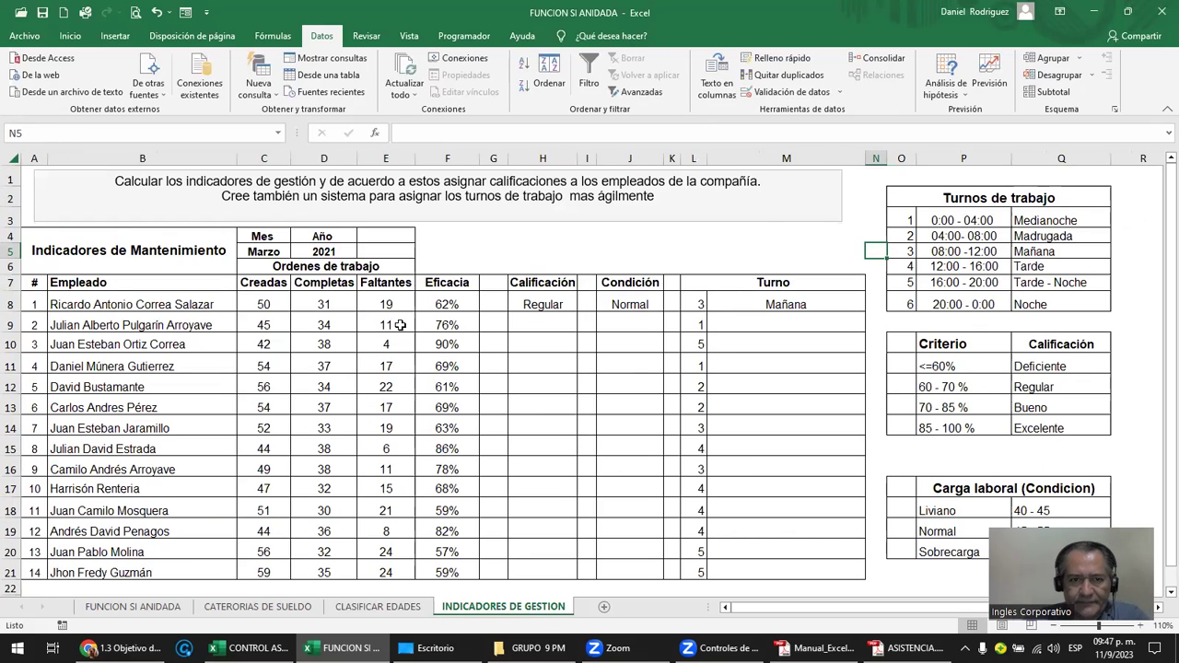
{"action": "left_click", "coordinate": [469, 252]}
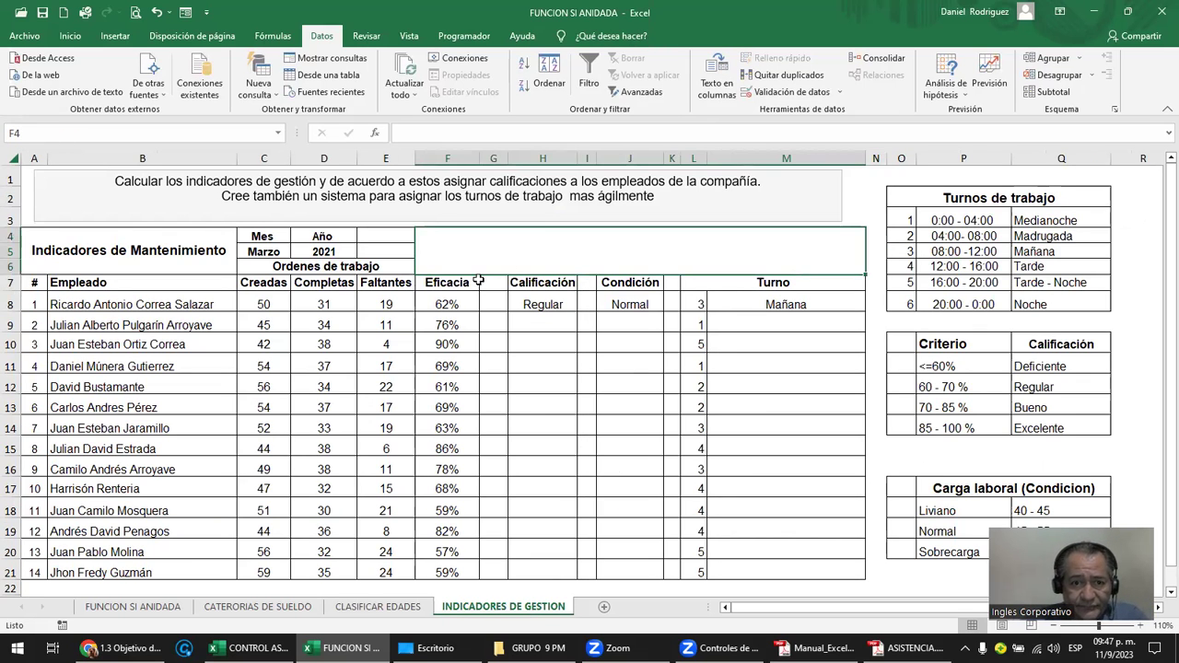
{"action": "left_click", "coordinate": [125, 648]}
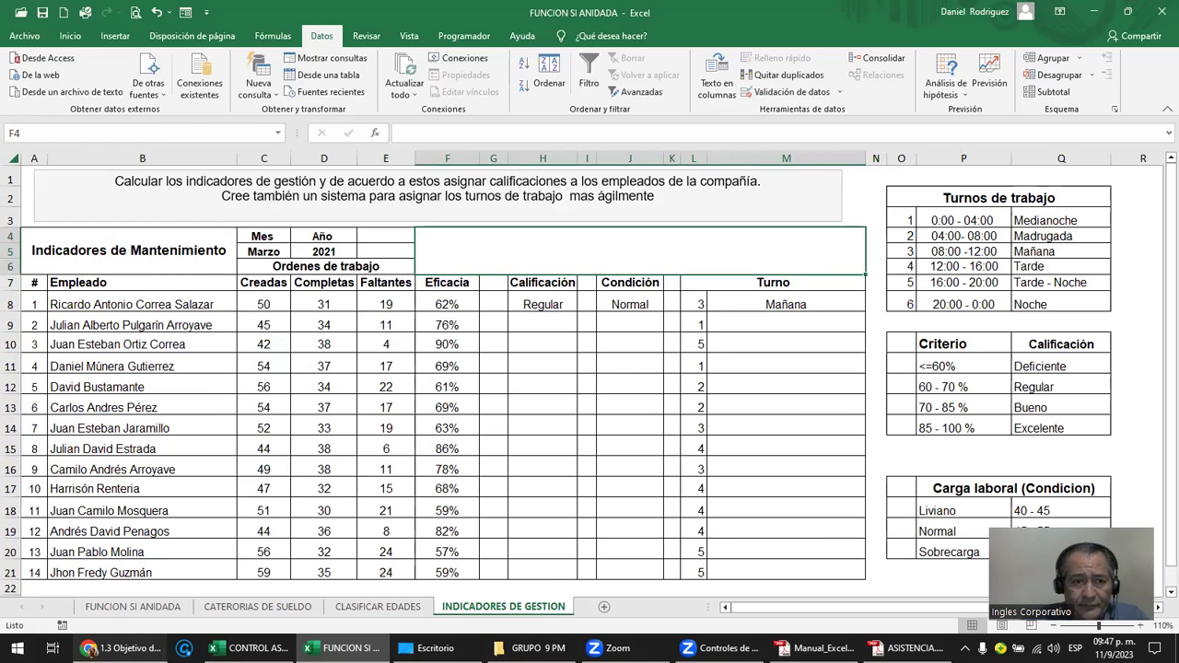
{"action": "scroll", "coordinate": [458, 338], "scroll_direction": "up", "scroll_amount": 1}
{"action": "scroll", "coordinate": [458, 338], "scroll_direction": "up", "scroll_amount": 4}
{"action": "scroll", "coordinate": [458, 338], "scroll_direction": "up", "scroll_amount": 1}
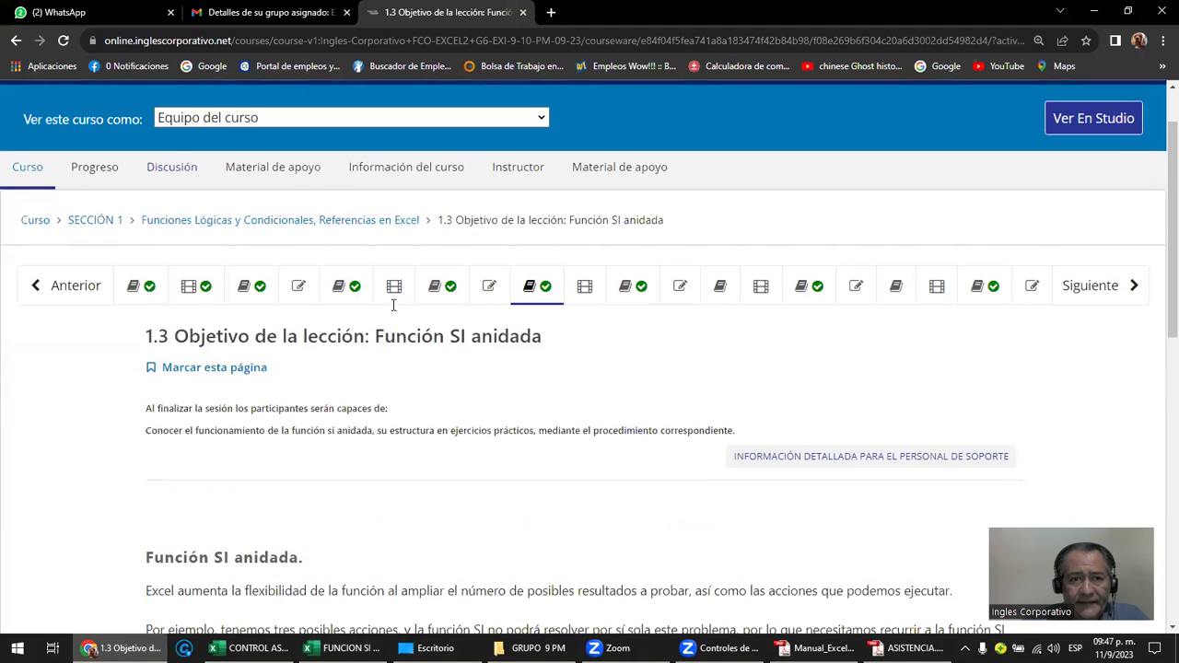
Step: Go to Material de apoyo, find the FUNCIÓN "SI" ANIDADA section and play its video
{"action": "left_click", "coordinate": [300, 175]}
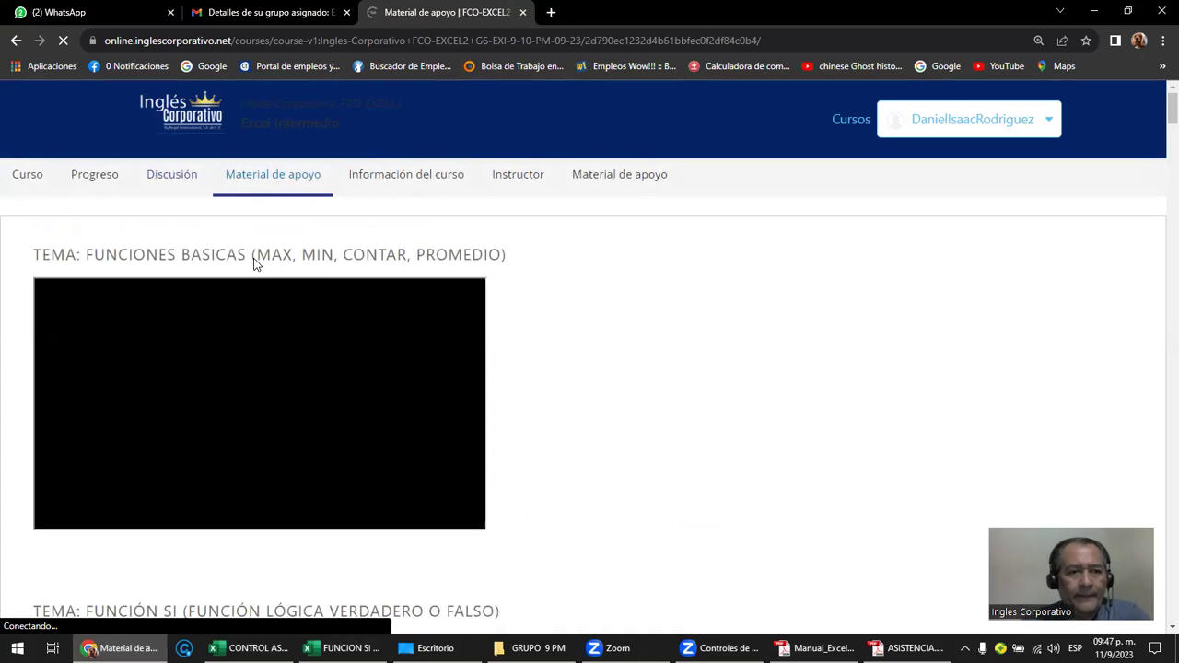
{"action": "scroll", "coordinate": [251, 259], "scroll_direction": "down", "scroll_amount": 1}
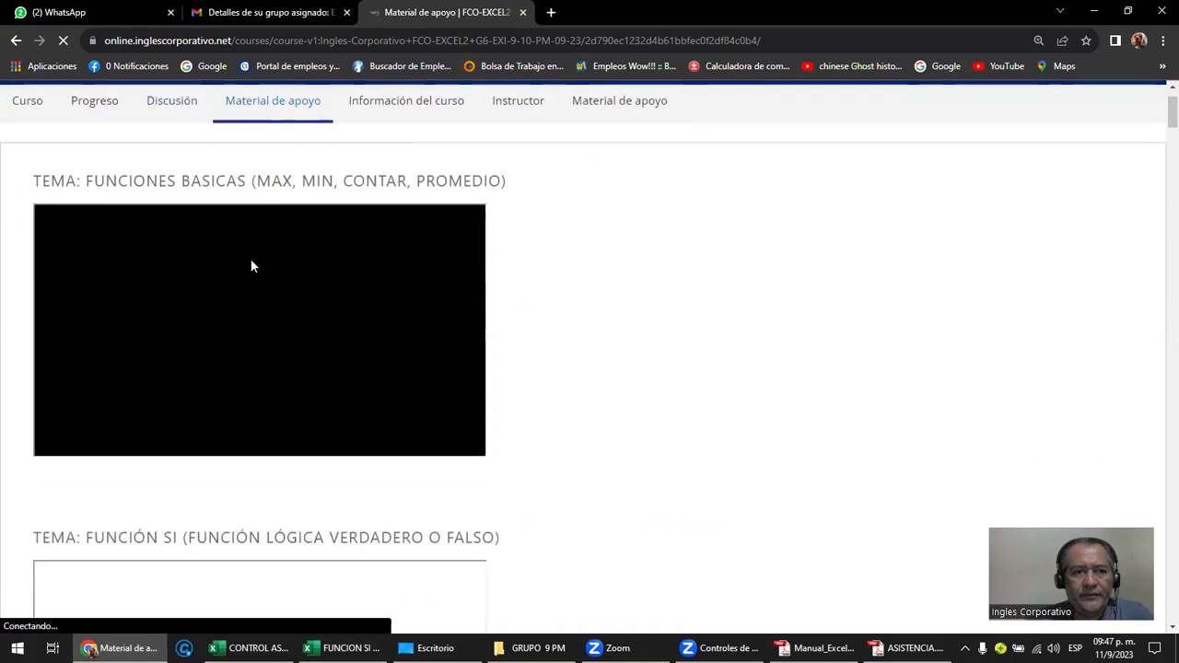
{"action": "scroll", "coordinate": [250, 259], "scroll_direction": "down", "scroll_amount": 2}
{"action": "scroll", "coordinate": [251, 259], "scroll_direction": "down", "scroll_amount": 2}
{"action": "scroll", "coordinate": [254, 266], "scroll_direction": "down", "scroll_amount": 1}
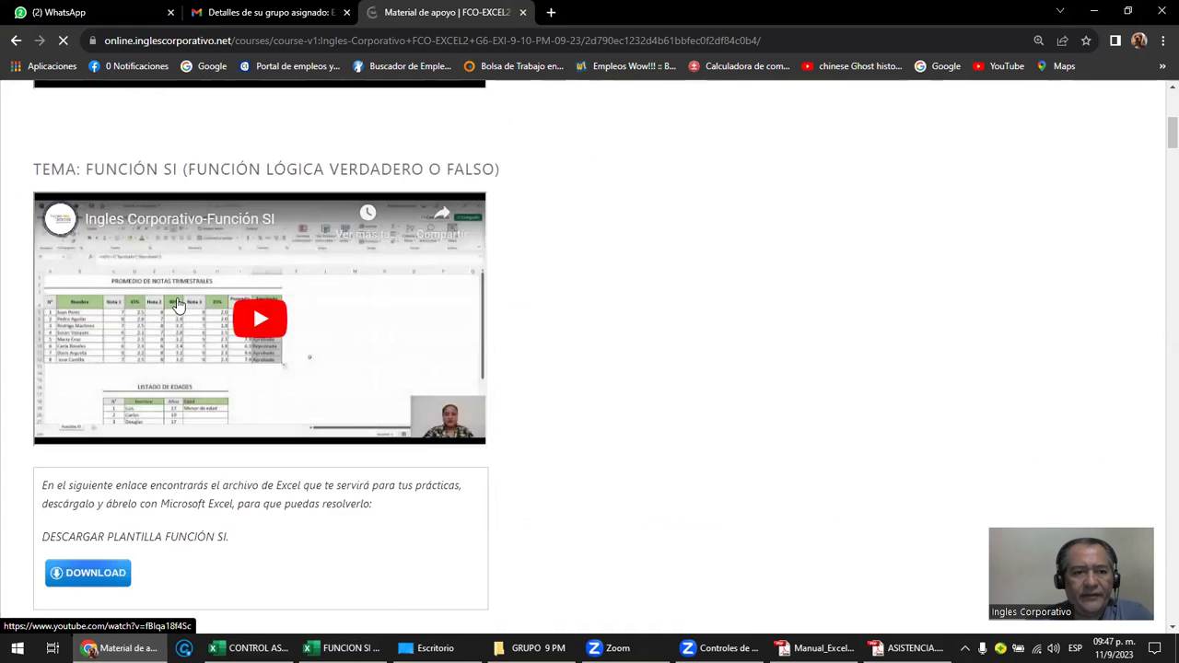
{"action": "scroll", "coordinate": [252, 276], "scroll_direction": "down", "scroll_amount": 2}
{"action": "scroll", "coordinate": [252, 277], "scroll_direction": "up", "scroll_amount": 2}
{"action": "scroll", "coordinate": [184, 322], "scroll_direction": "up", "scroll_amount": 1}
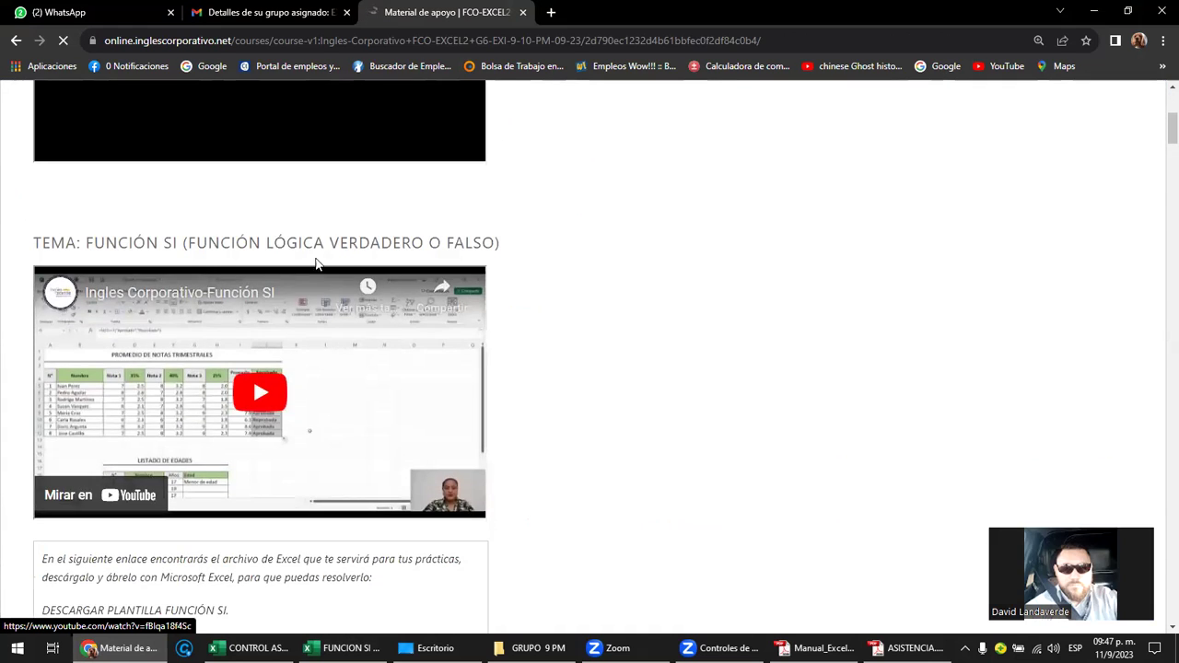
{"action": "scroll", "coordinate": [403, 305], "scroll_direction": "down", "scroll_amount": 2}
{"action": "scroll", "coordinate": [406, 307], "scroll_direction": "down", "scroll_amount": 2}
{"action": "scroll", "coordinate": [405, 307], "scroll_direction": "down", "scroll_amount": 1}
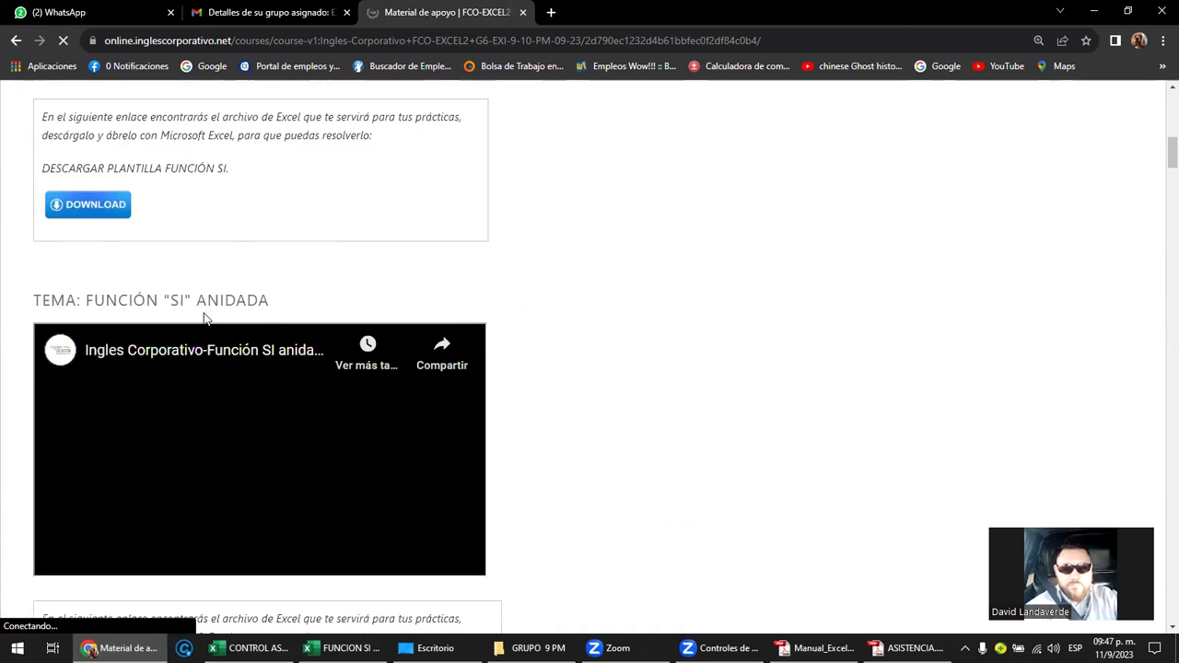
{"action": "left_click_drag", "start_coordinate": [86, 300], "coordinate": [284, 297]}
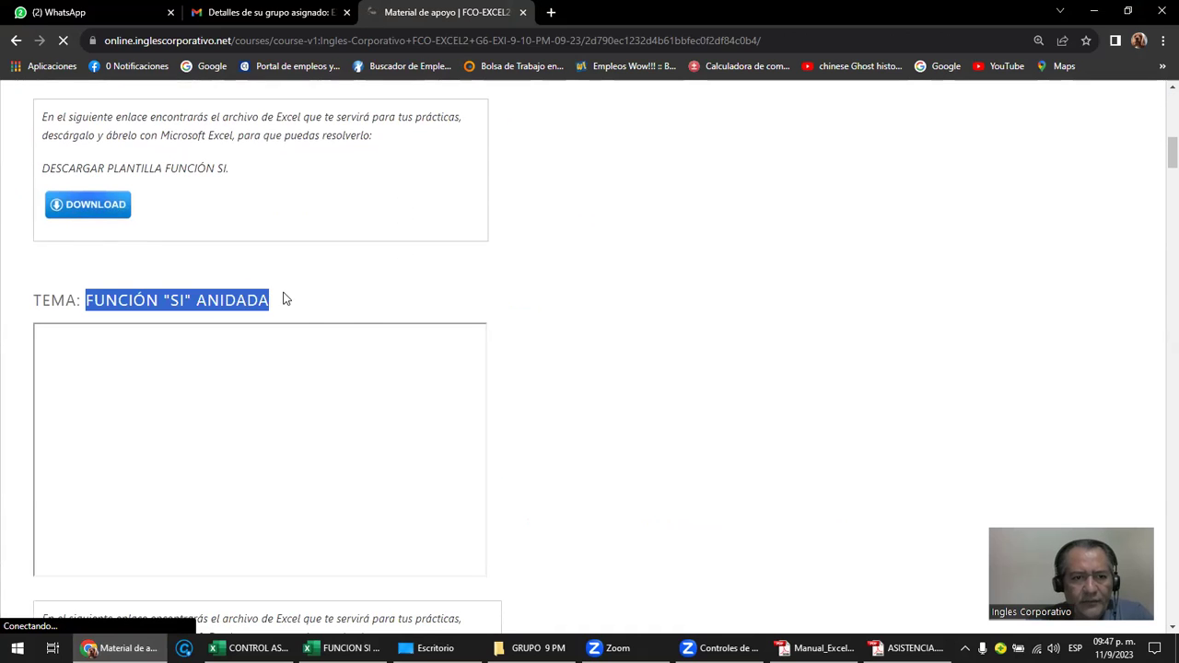
{"action": "scroll", "coordinate": [366, 308], "scroll_direction": "down", "scroll_amount": 2}
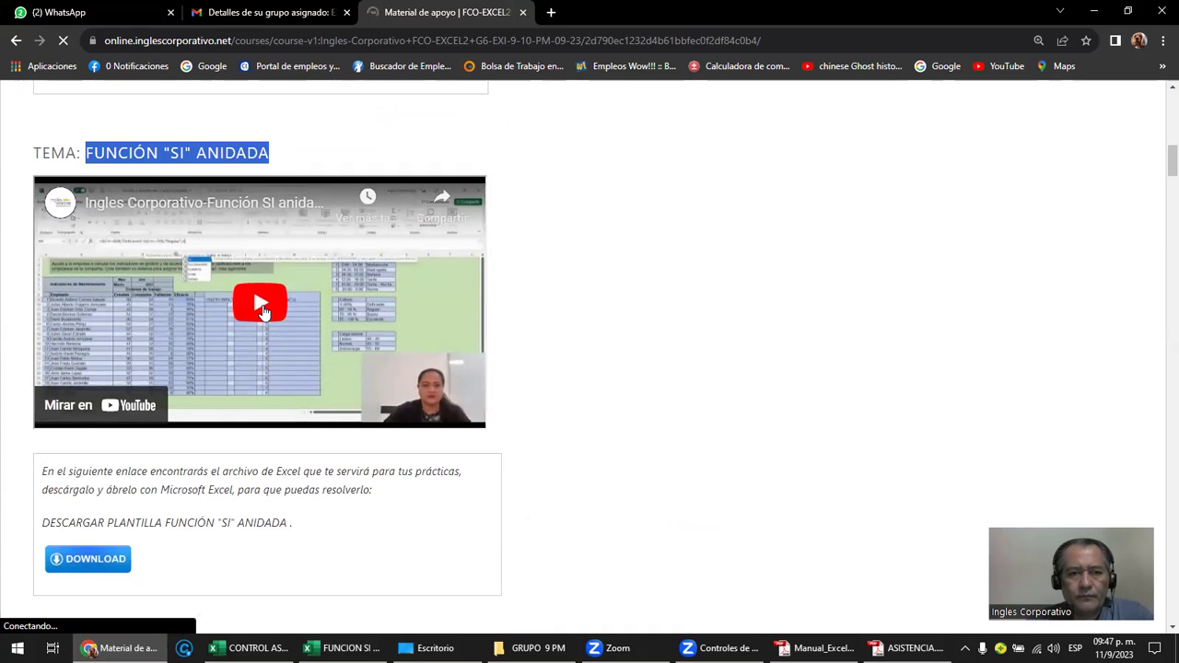
{"action": "left_click", "coordinate": [262, 310]}
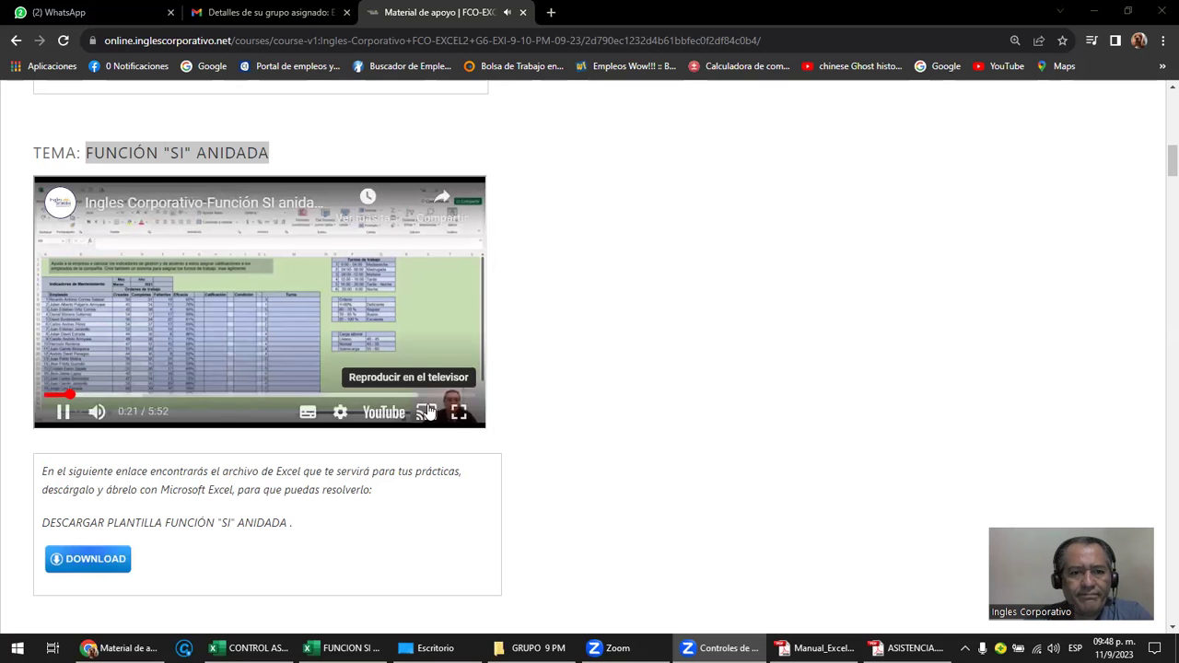
Step: Pause the muted fullscreen video at 1:00, exit fullscreen and return to Excel's cell H9
{"action": "left_click", "coordinate": [461, 414]}
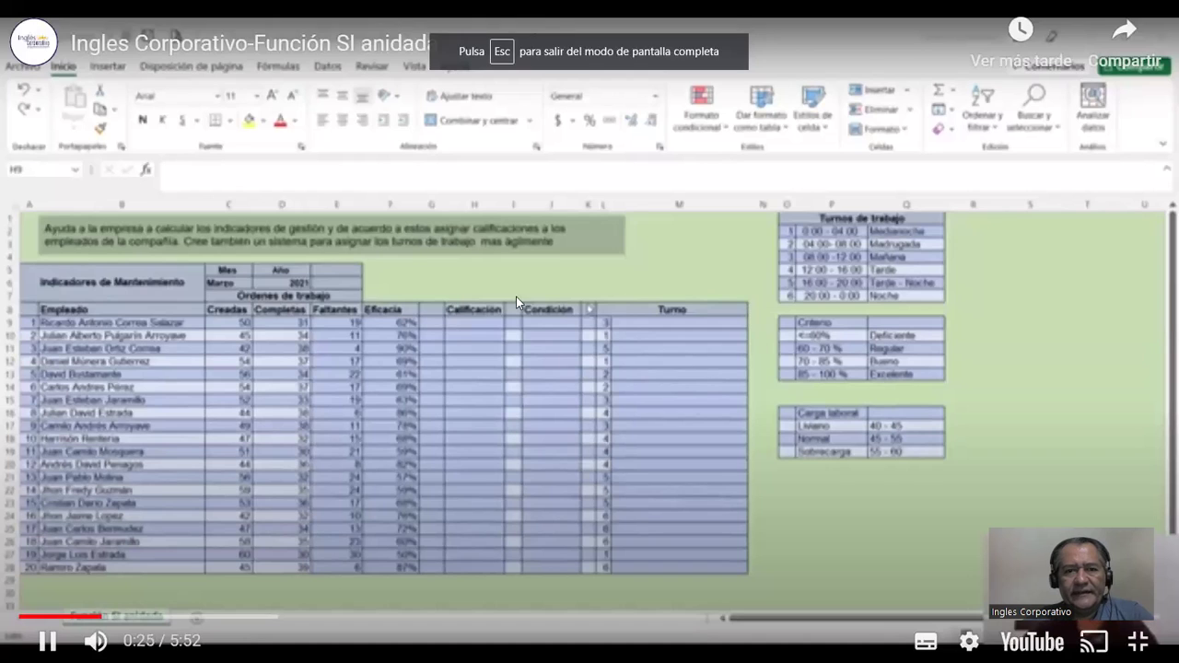
{"action": "left_click", "coordinate": [96, 640]}
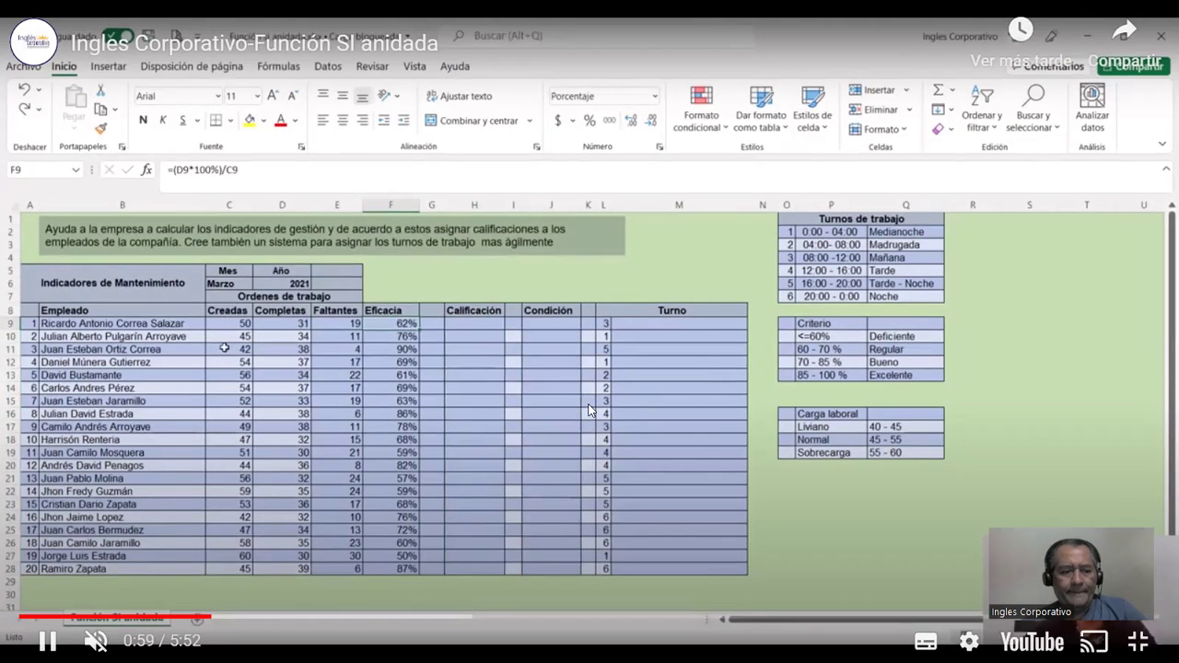
{"action": "left_click", "coordinate": [671, 402]}
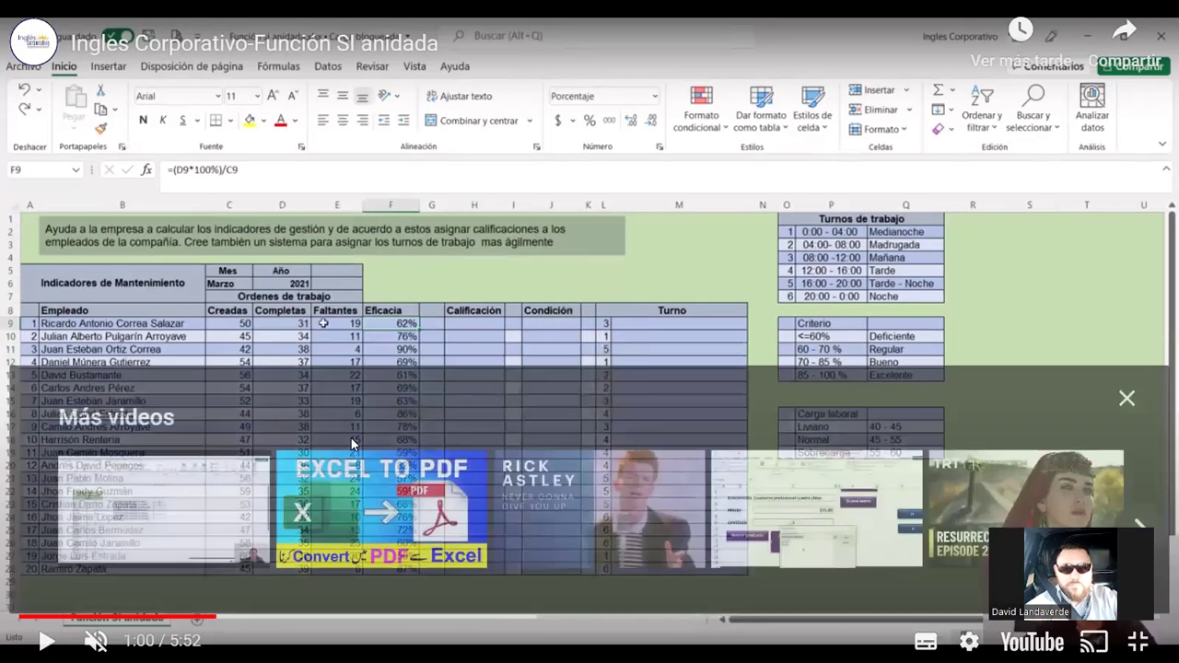
{"action": "left_click", "coordinate": [1126, 402]}
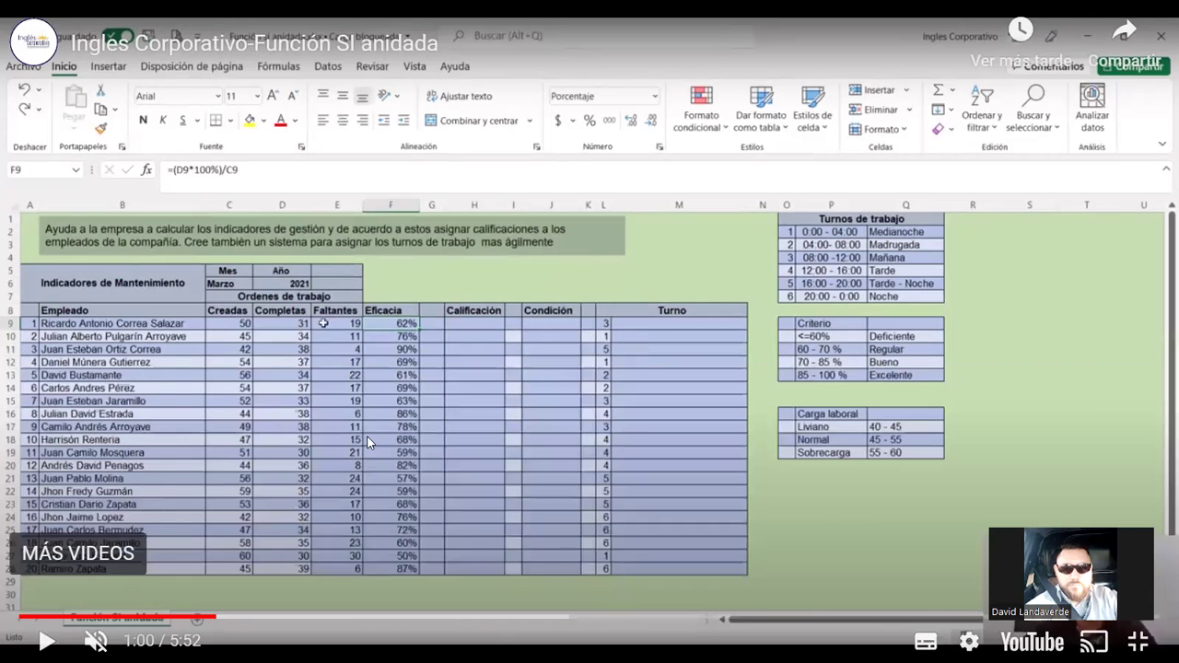
{"action": "key", "text": "Escape"}
{"action": "scroll", "coordinate": [562, 363], "scroll_direction": "up", "scroll_amount": 2}
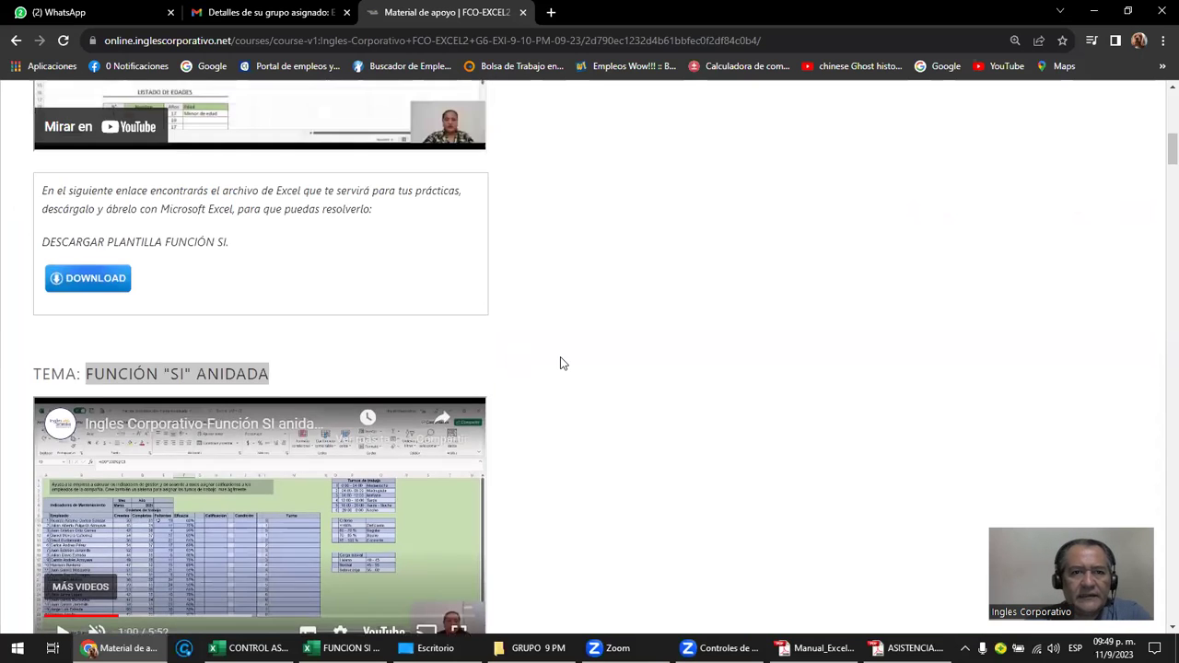
{"action": "mouse_move", "coordinate": [250, 648]}
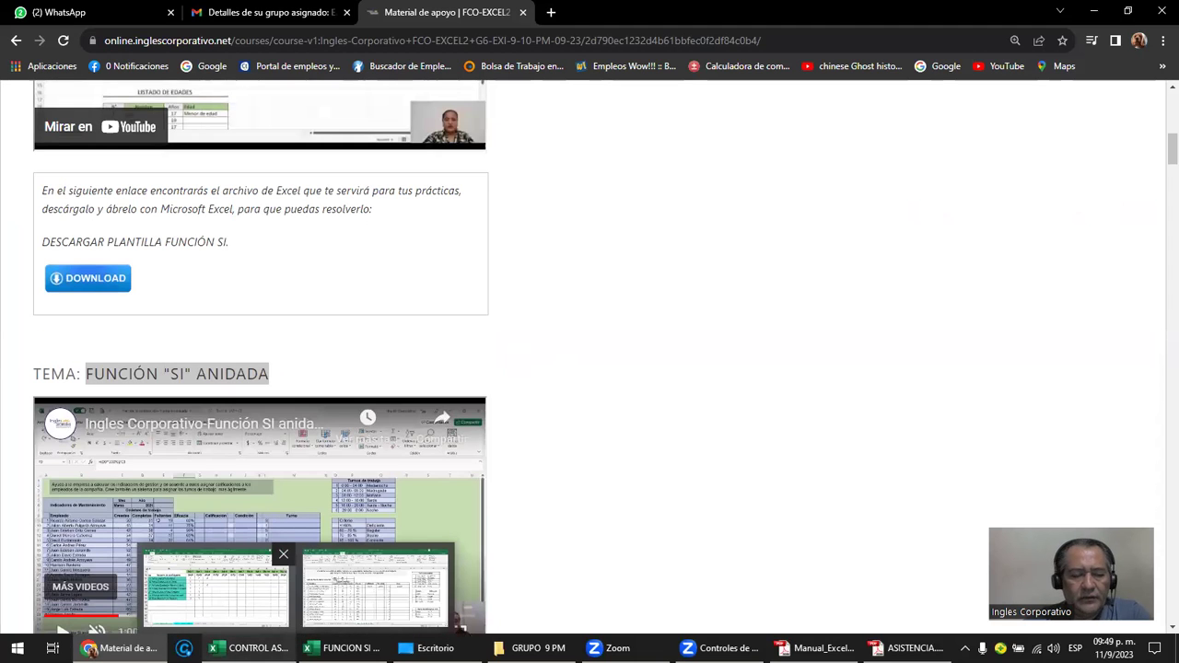
{"action": "left_click", "coordinate": [343, 647]}
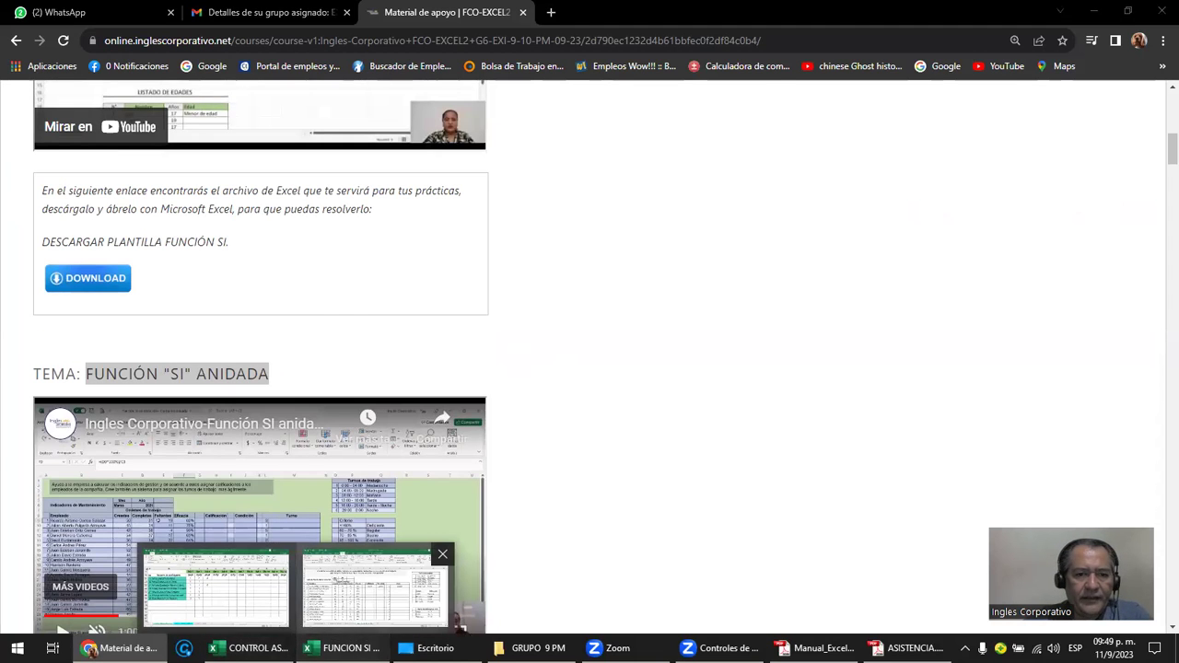
{"action": "left_click", "coordinate": [547, 327]}
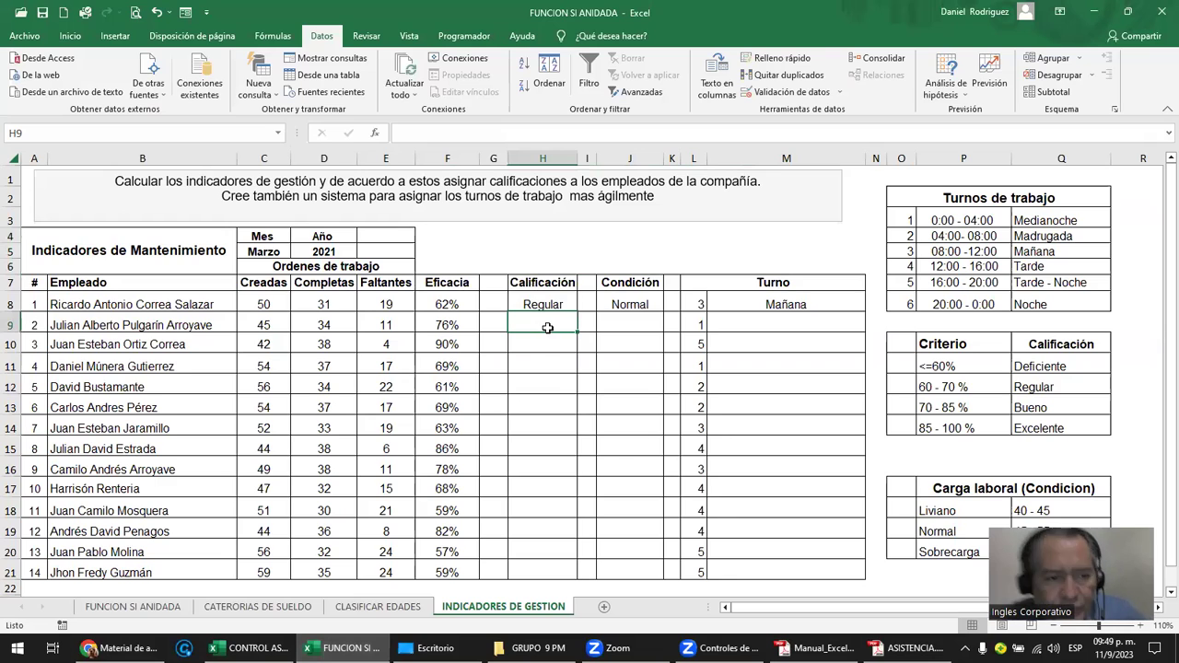
Step: Review the order figures, F8's Eficacia and C8, then select the Turnos de trabajo table O2:Q8
{"action": "left_click", "coordinate": [55, 588]}
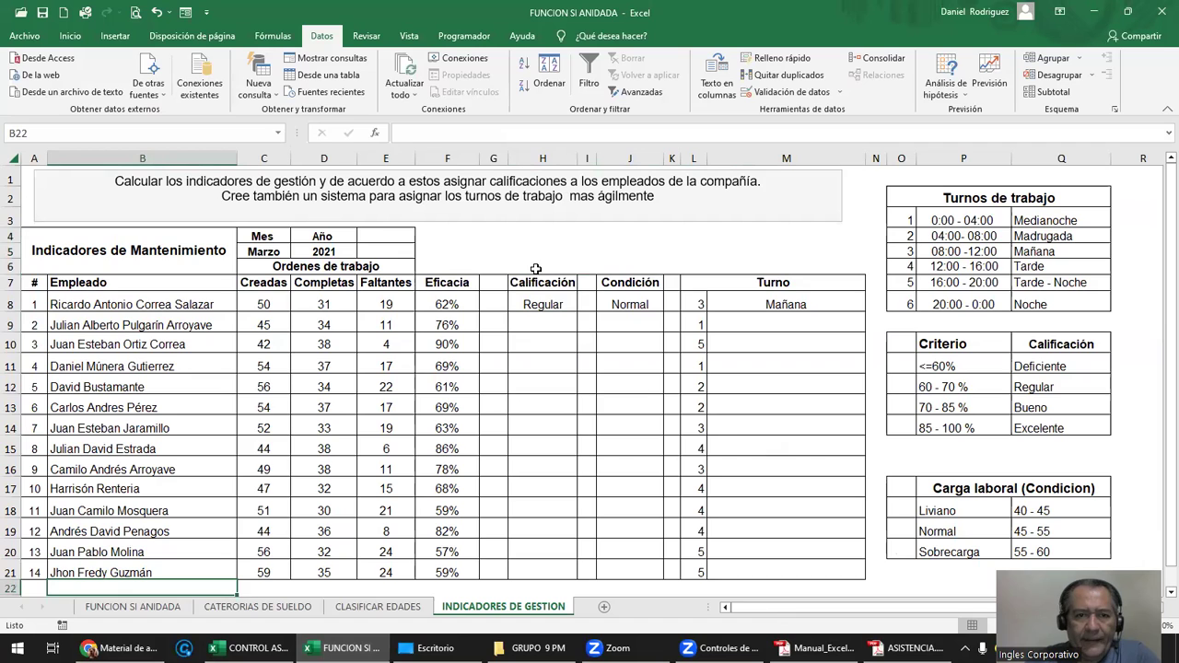
{"action": "mouse_move", "coordinate": [265, 285]}
{"action": "left_mouse_down"}
{"action": "mouse_move", "coordinate": [298, 556]}
{"action": "mouse_move", "coordinate": [430, 571]}
{"action": "left_mouse_up"}
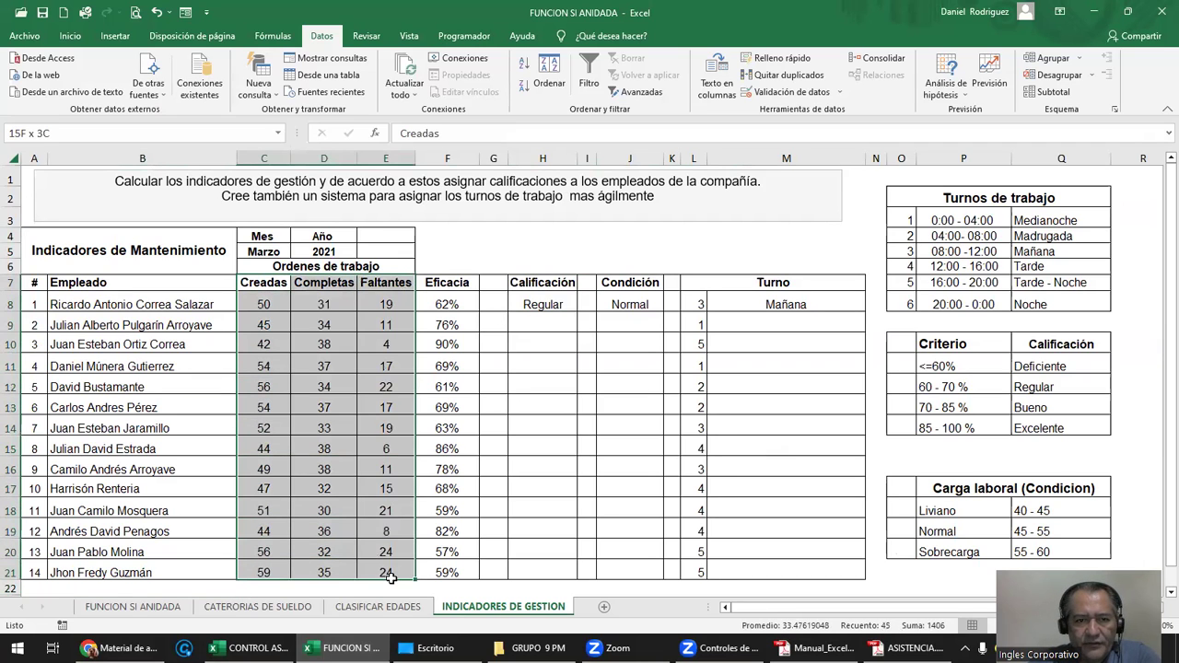
{"action": "left_click", "coordinate": [446, 306]}
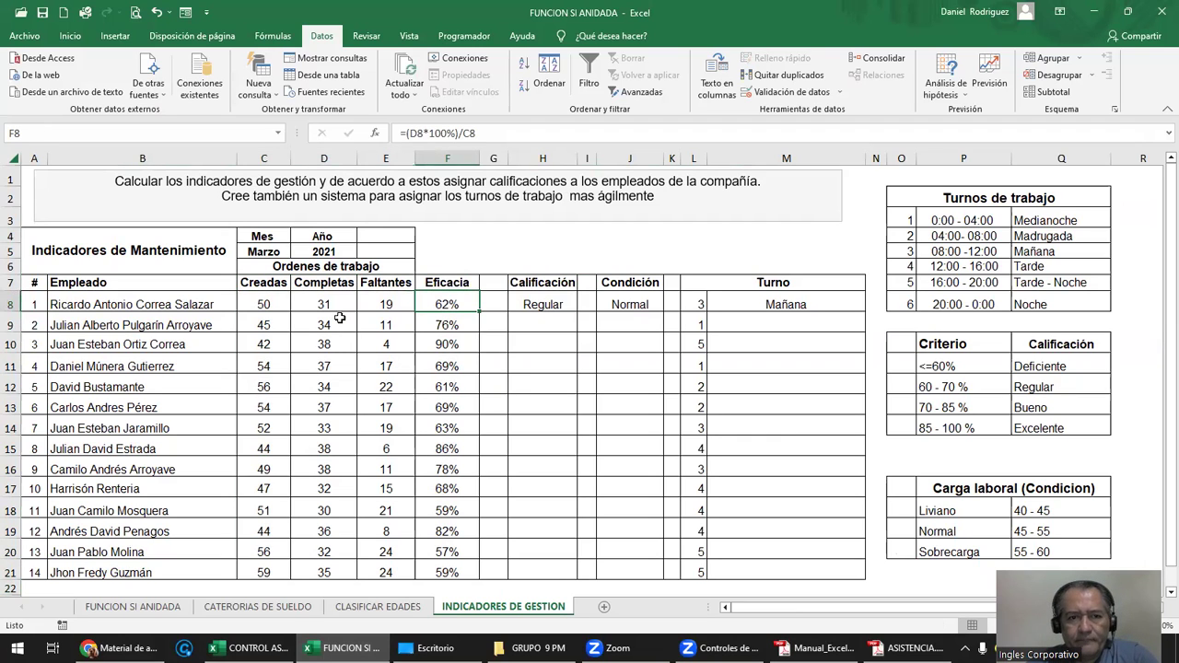
{"action": "left_click", "coordinate": [272, 304]}
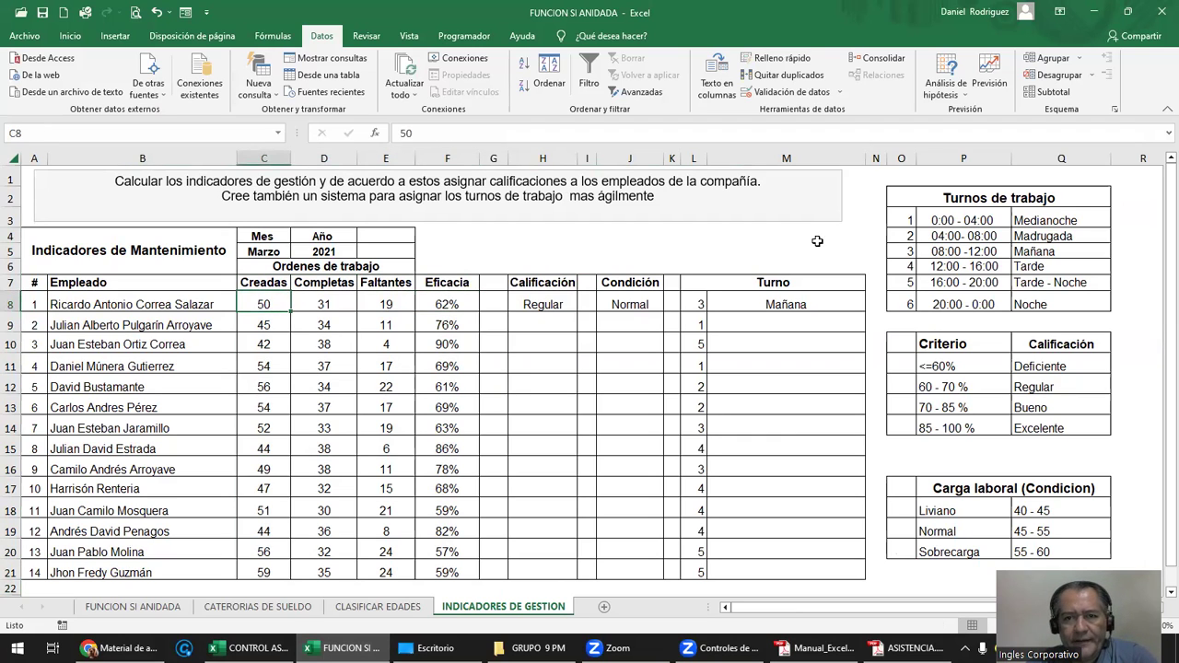
{"action": "left_click_drag", "start_coordinate": [921, 201], "coordinate": [1021, 305]}
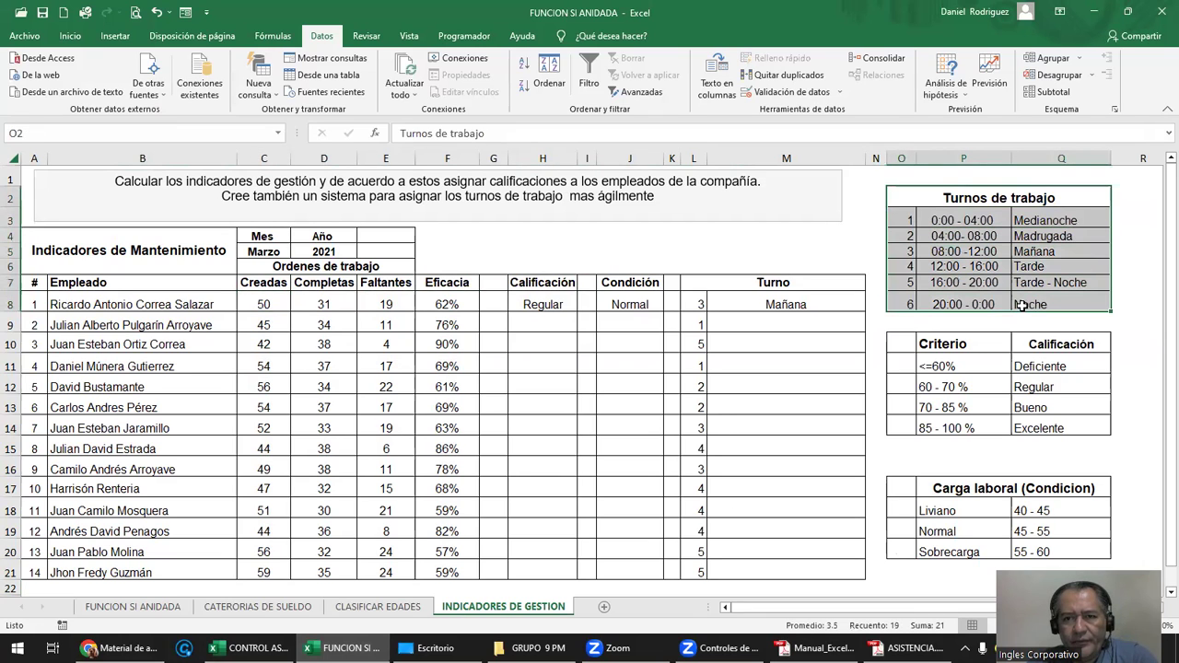
{"action": "left_click", "coordinate": [970, 202]}
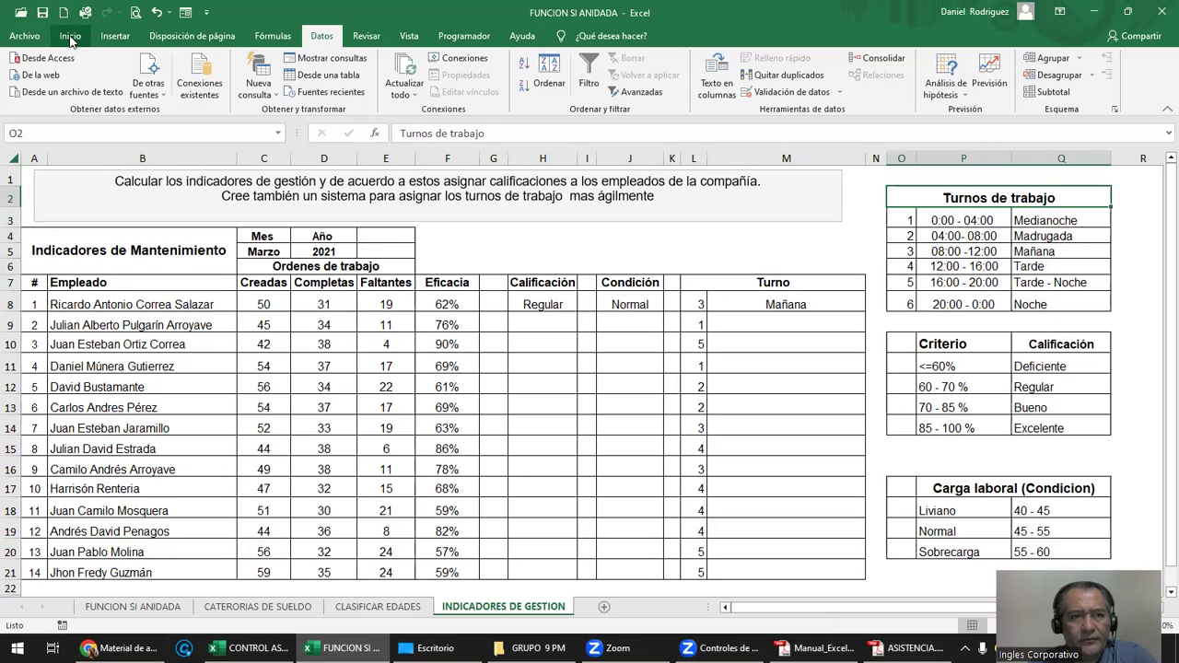
Step: Fill the Turnos de trabajo and Turno headers yellow and check M8's Turno formula
{"action": "left_click", "coordinate": [70, 36]}
{"action": "left_click", "coordinate": [245, 88]}
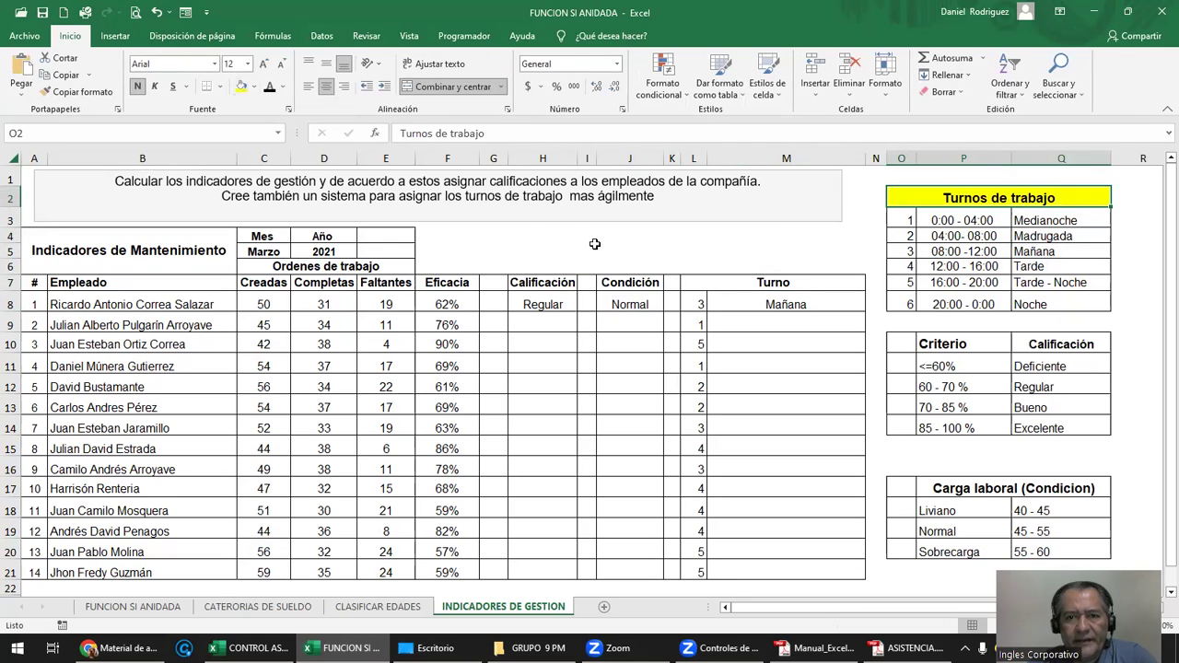
{"action": "left_click", "coordinate": [742, 283]}
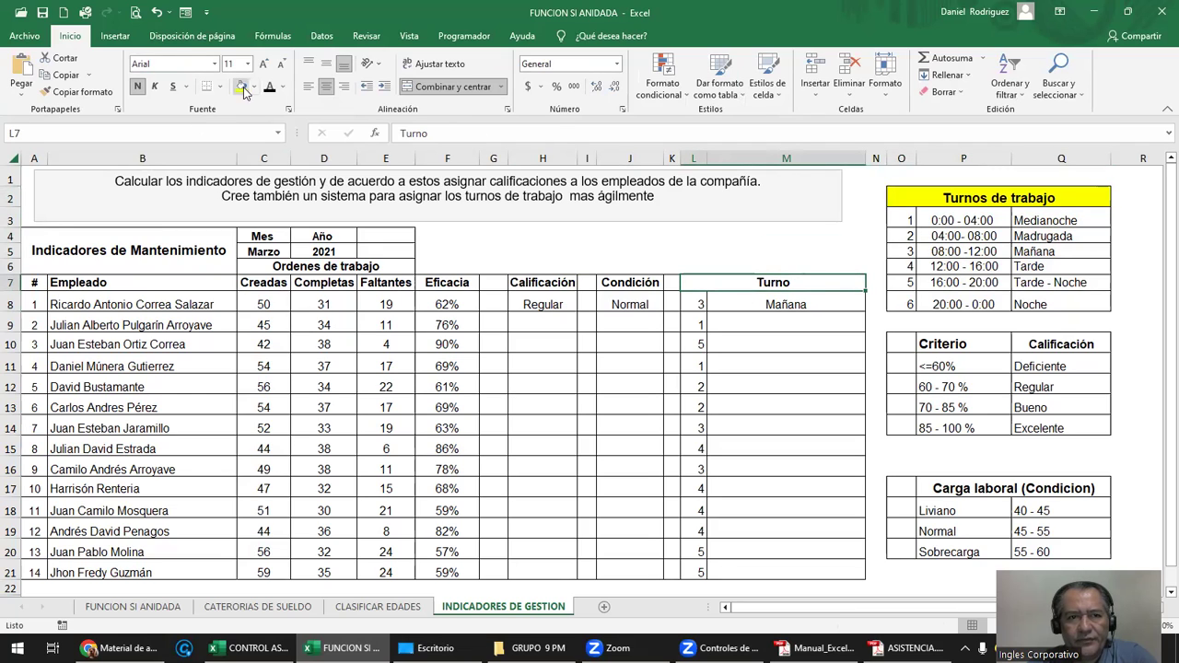
{"action": "left_click", "coordinate": [241, 86]}
{"action": "left_click", "coordinate": [738, 314]}
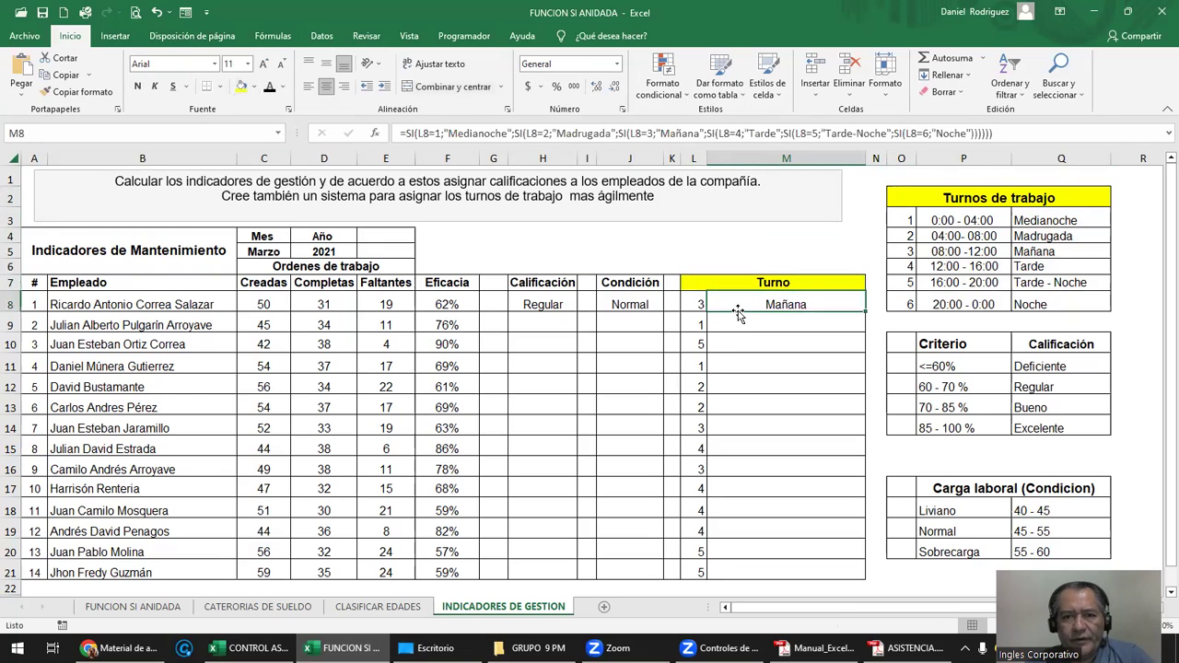
{"action": "double_click", "coordinate": [761, 307]}
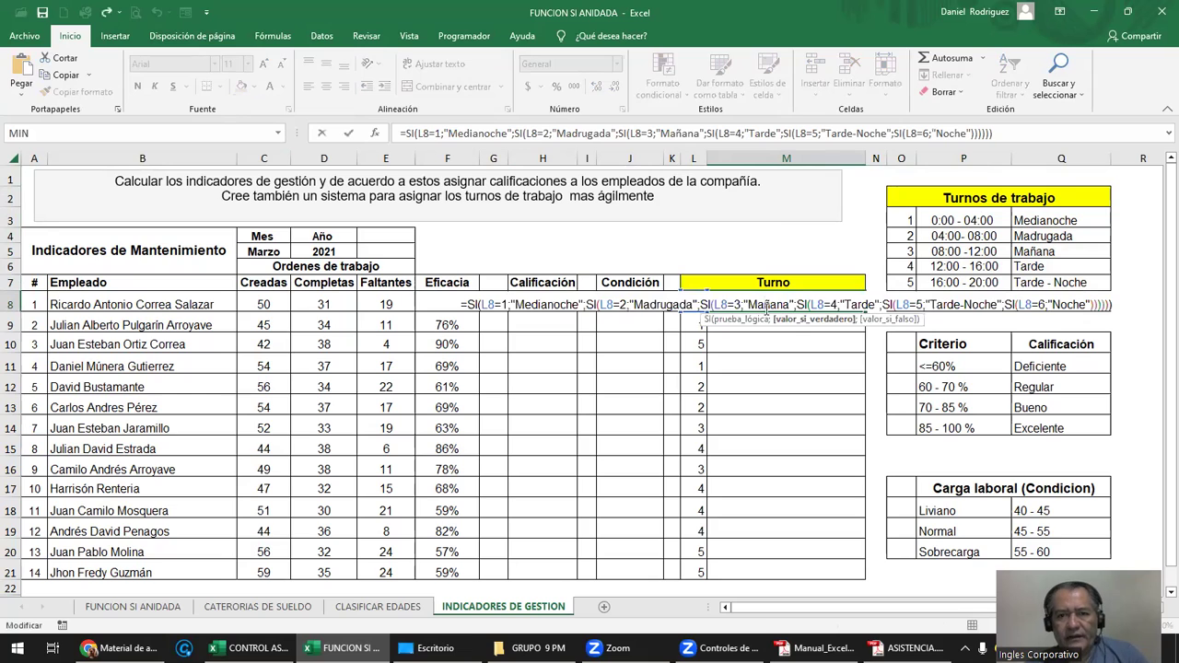
{"action": "key", "text": "Escape"}
Step: Fill the shift numbers L8:L21 and the shift codes O3:O8 yellow
{"action": "left_click", "coordinate": [692, 306]}
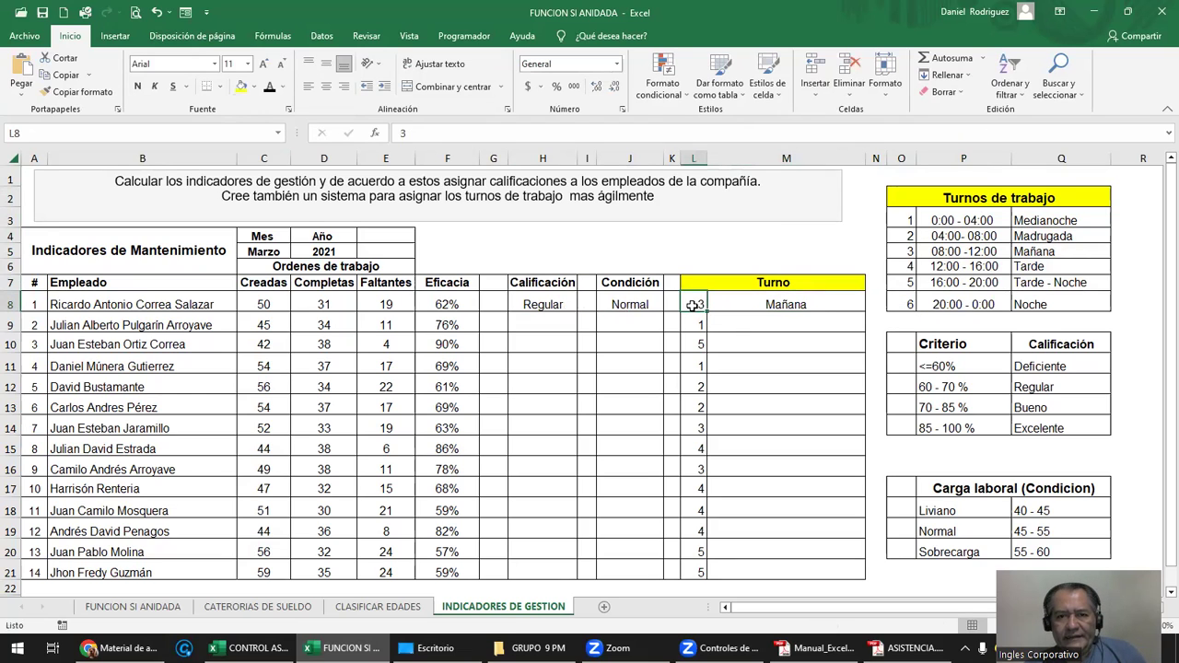
{"action": "left_click_drag", "start_coordinate": [907, 219], "coordinate": [908, 304]}
{"action": "left_click_drag", "start_coordinate": [697, 307], "coordinate": [698, 572]}
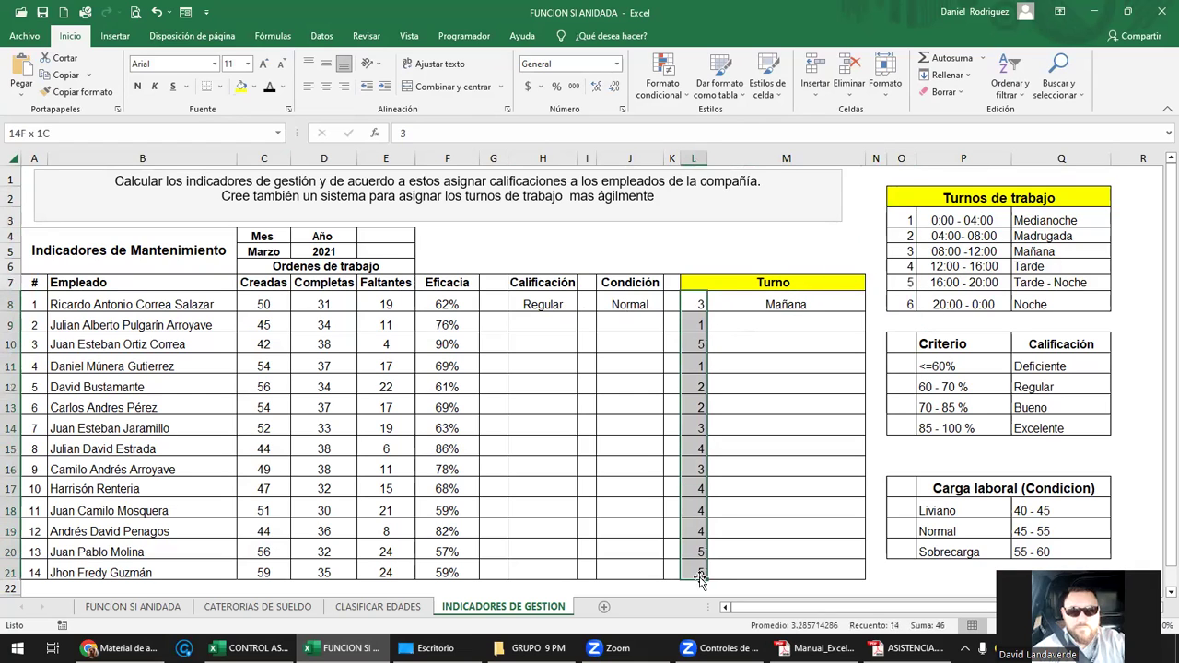
{"action": "left_click", "coordinate": [240, 86]}
{"action": "left_click_drag", "start_coordinate": [907, 219], "coordinate": [910, 305]}
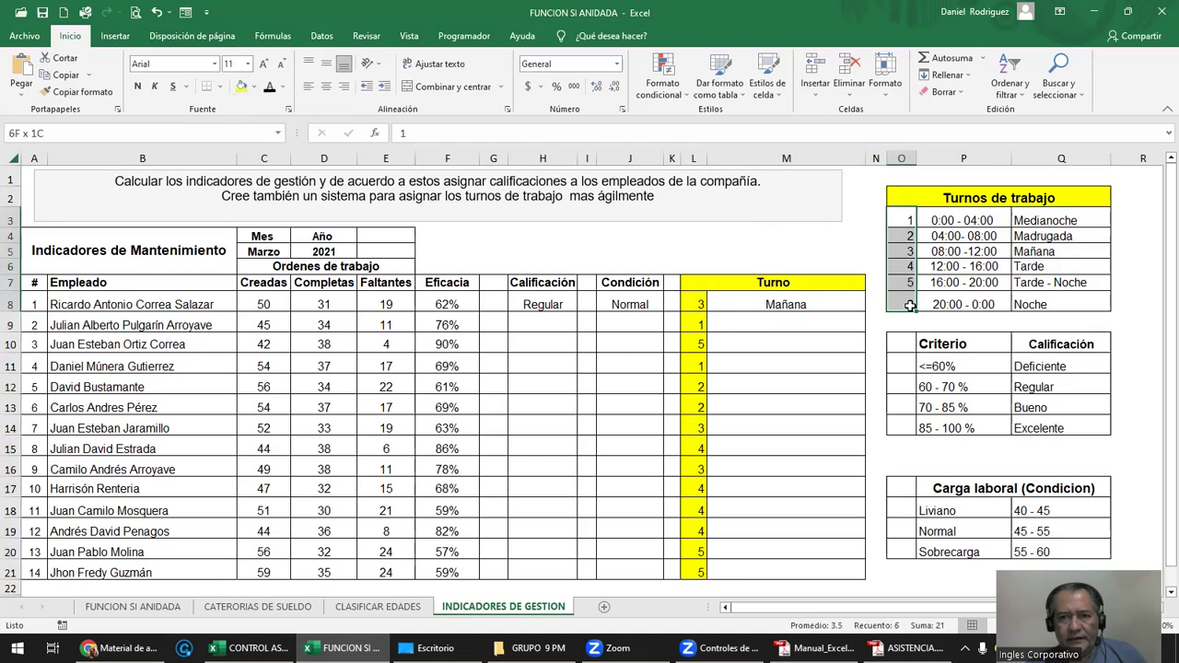
{"action": "left_click", "coordinate": [240, 85]}
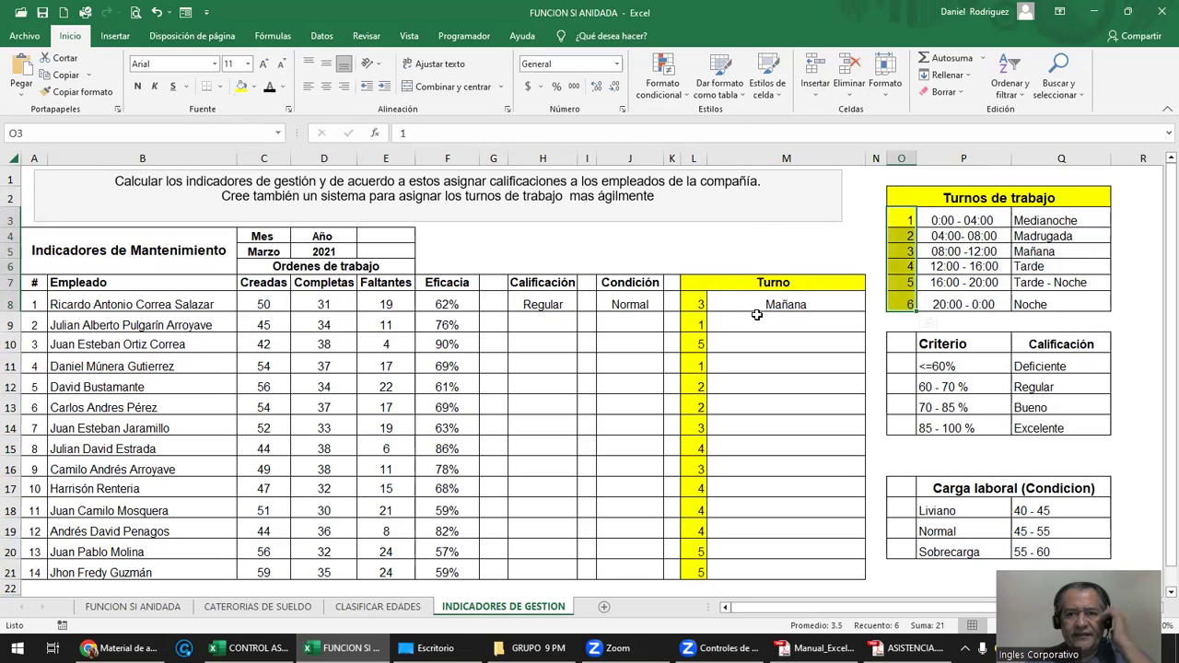
Step: Match shift numbers in L8 and L9 to Mañana and Medianoche in the Turnos table
{"action": "left_click", "coordinate": [697, 308]}
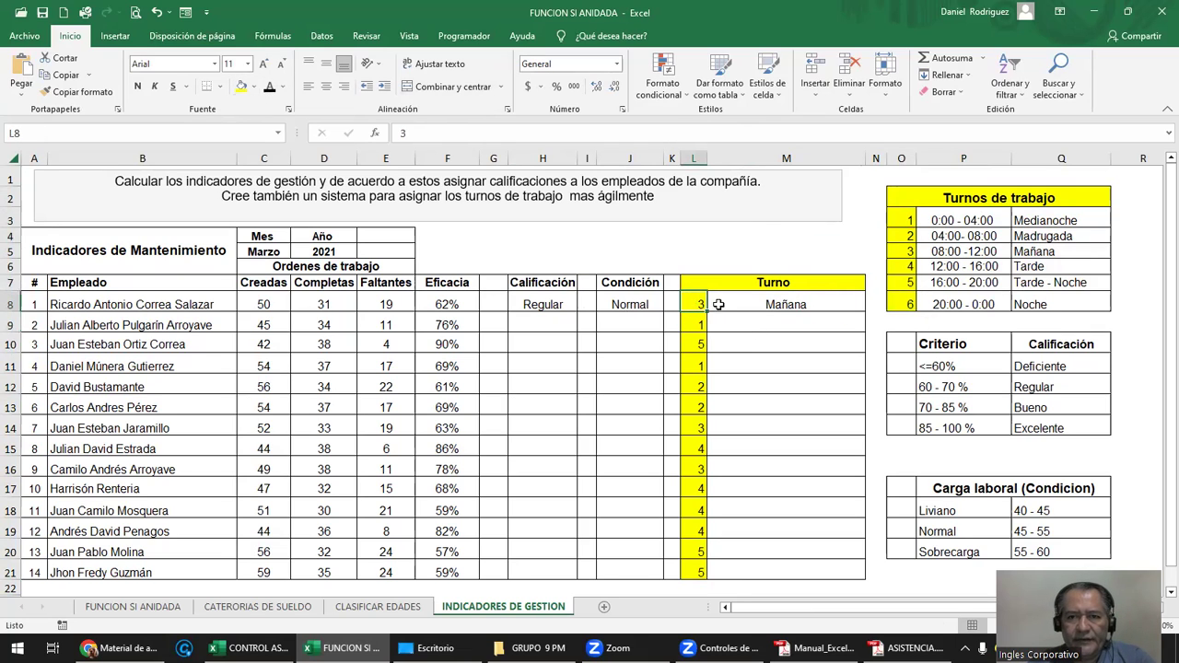
{"action": "left_click", "coordinate": [1044, 253]}
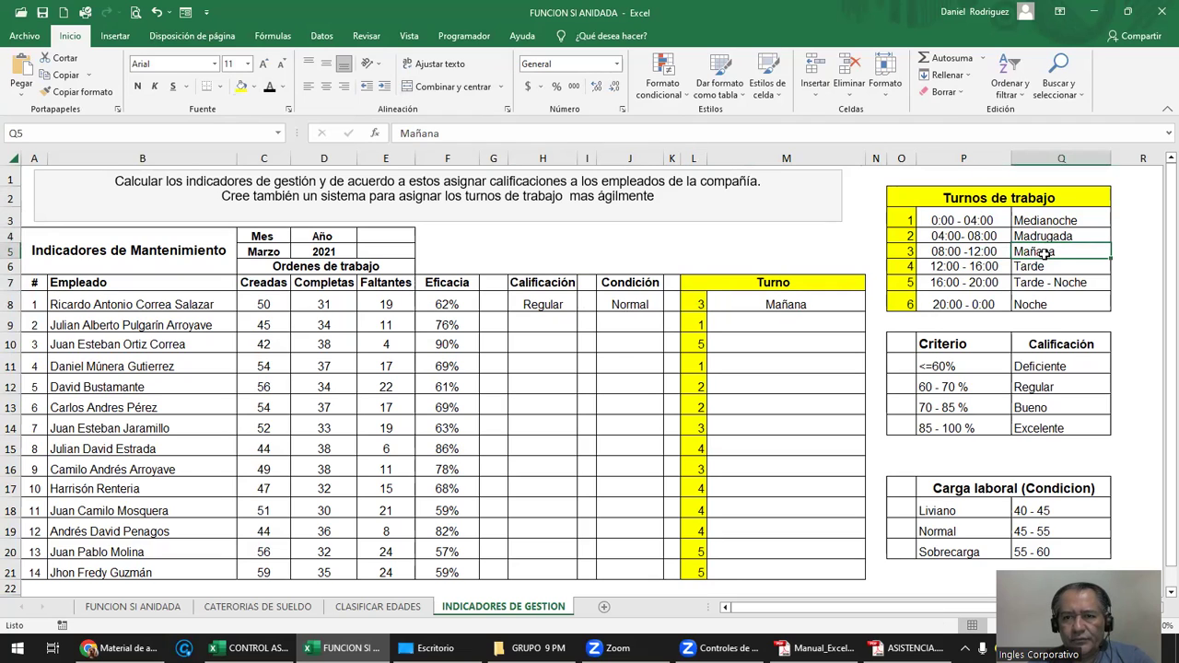
{"action": "left_click", "coordinate": [696, 324]}
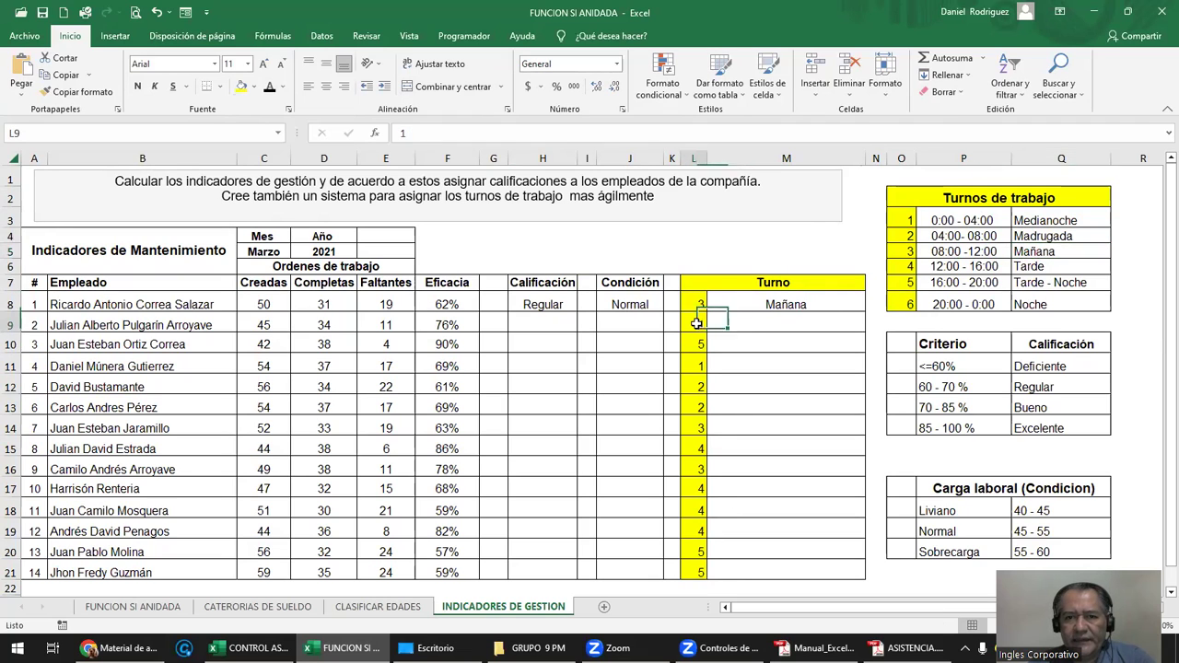
{"action": "left_click", "coordinate": [1048, 223]}
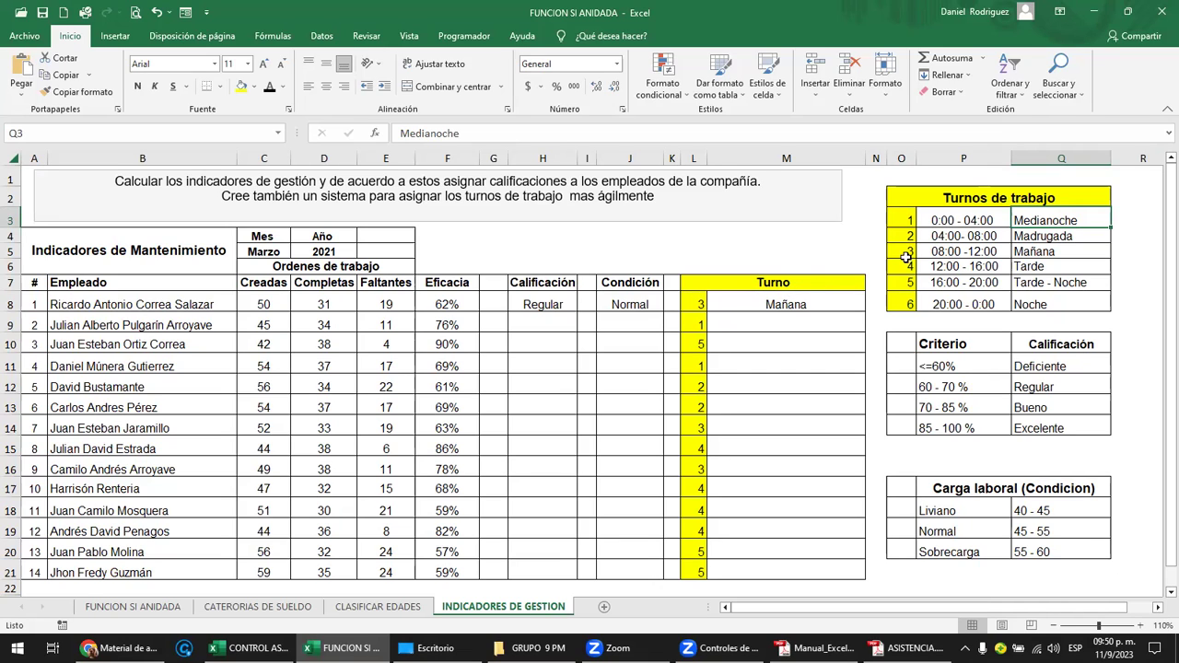
{"action": "left_click_drag", "start_coordinate": [908, 221], "coordinate": [910, 301]}
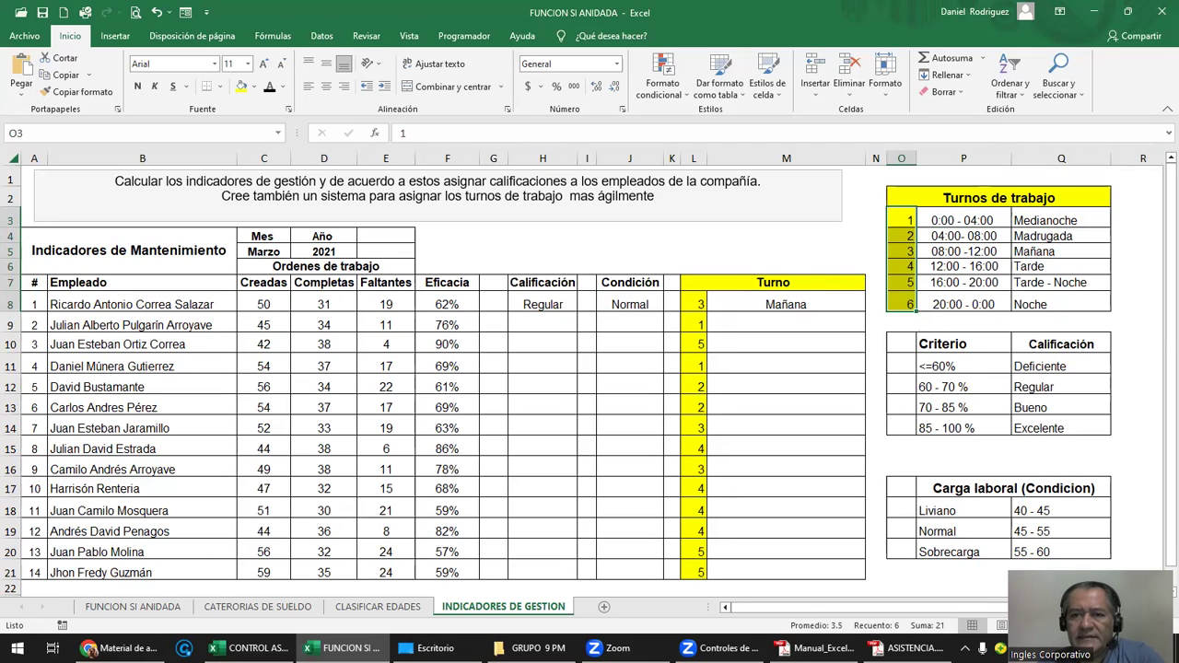
{"action": "left_click", "coordinate": [903, 305]}
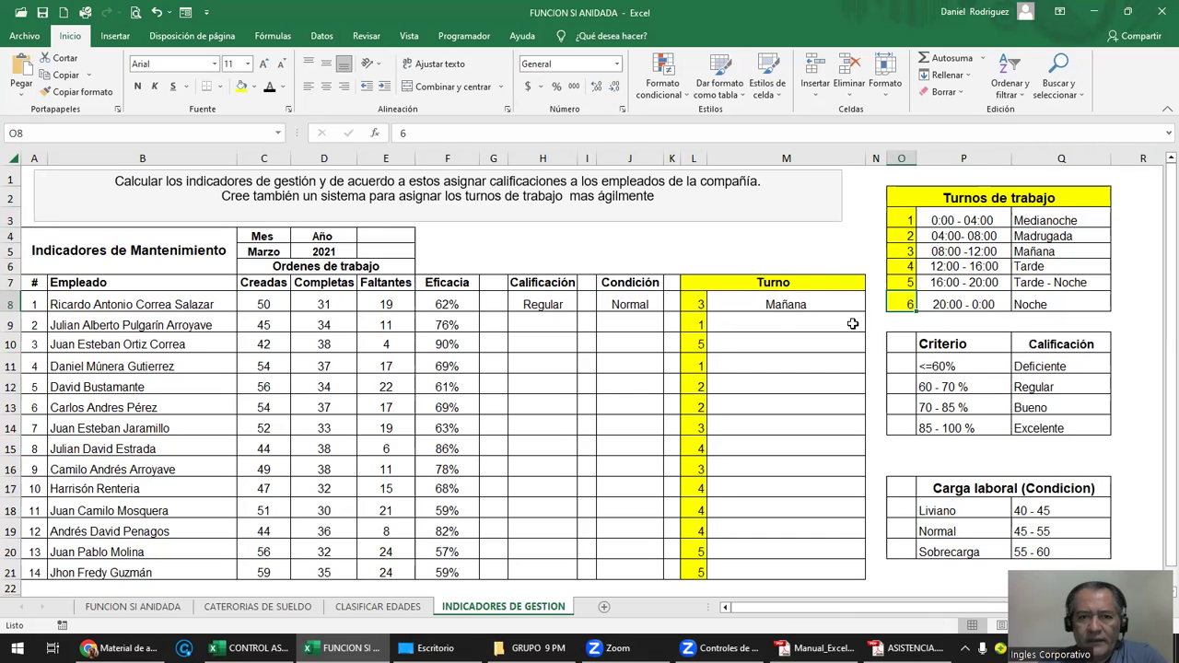
{"action": "left_click", "coordinate": [545, 304]}
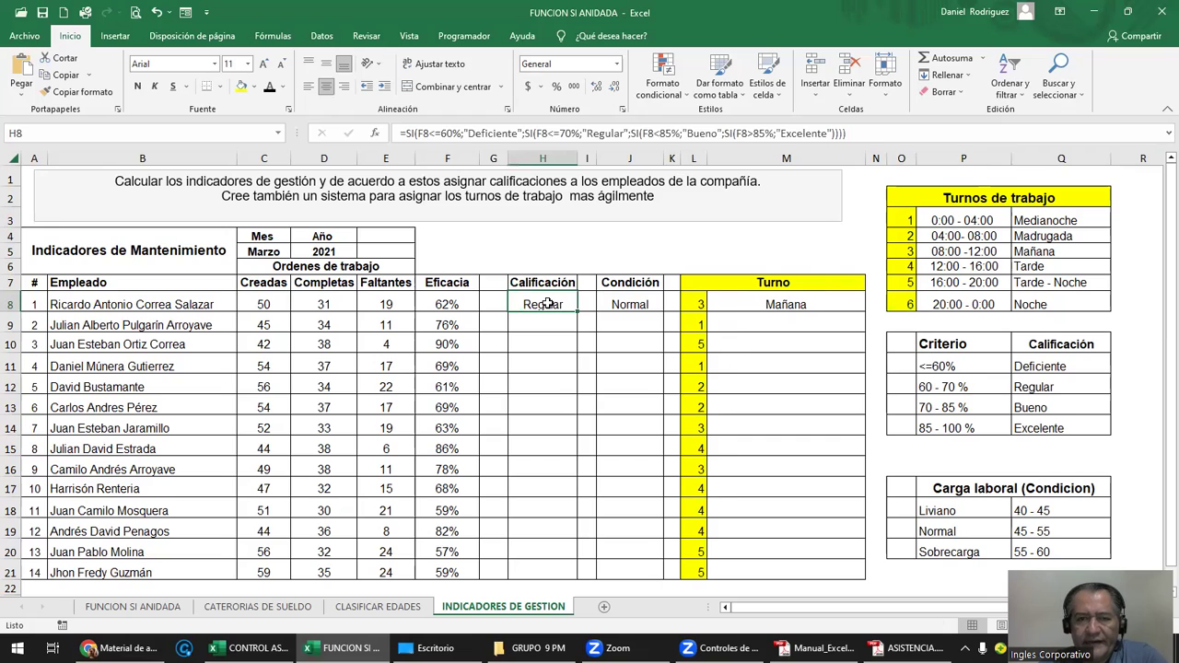
{"action": "double_click", "coordinate": [548, 304]}
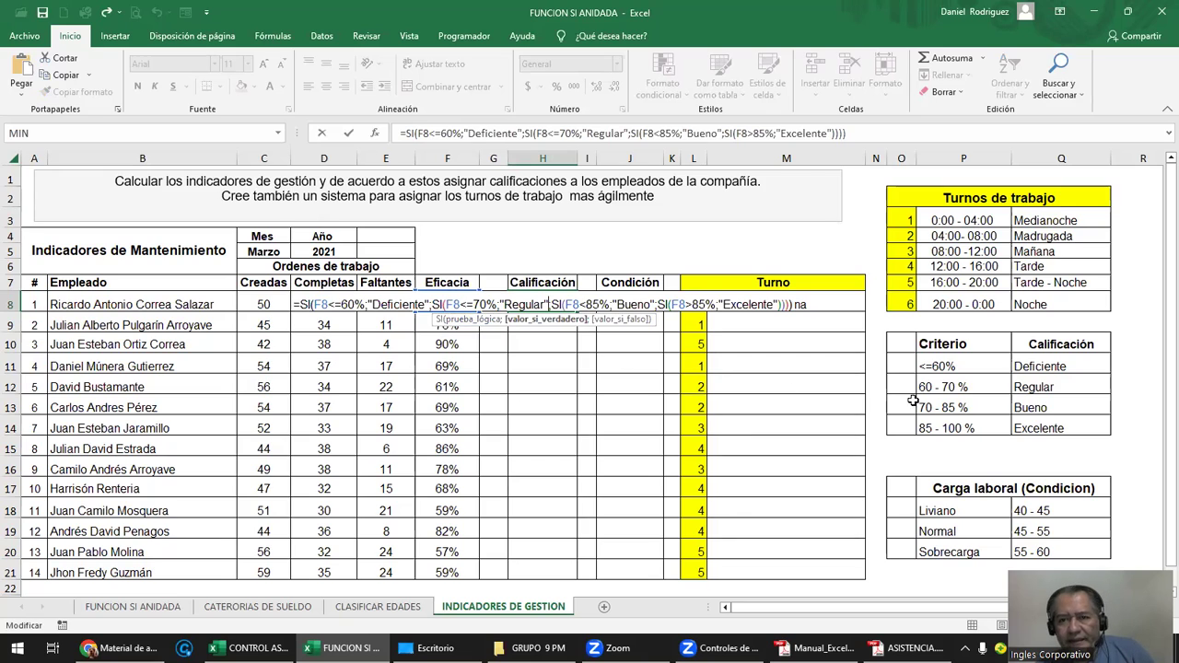
{"action": "key", "text": "Escape"}
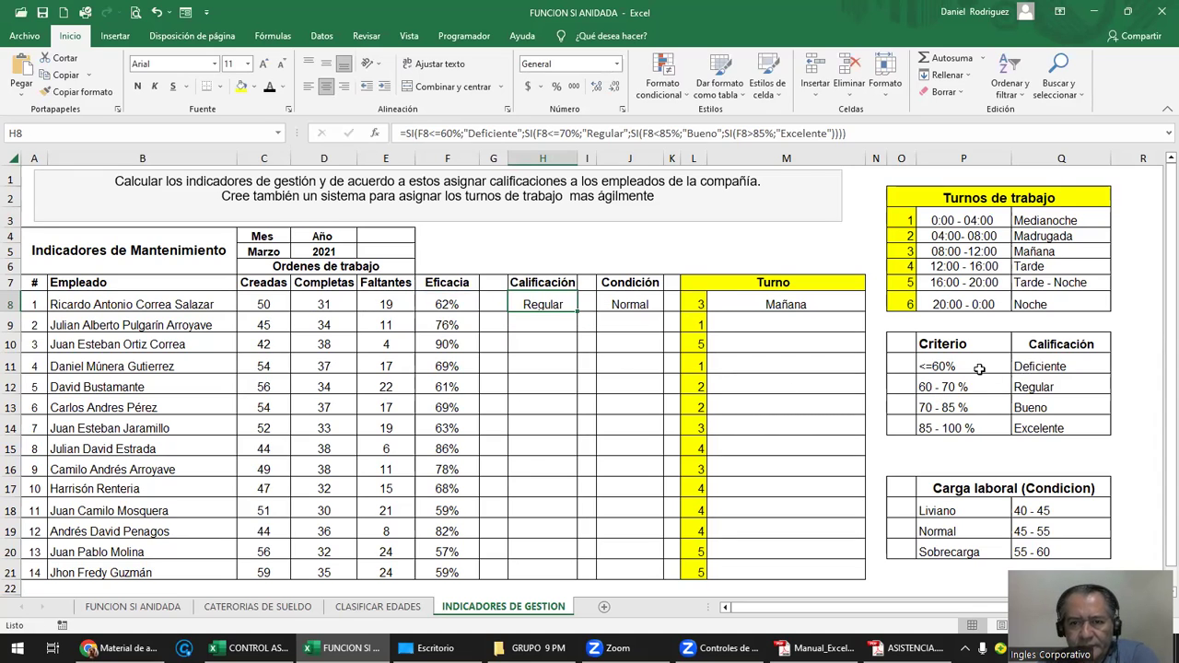
{"action": "left_click_drag", "start_coordinate": [941, 344], "coordinate": [1036, 344]}
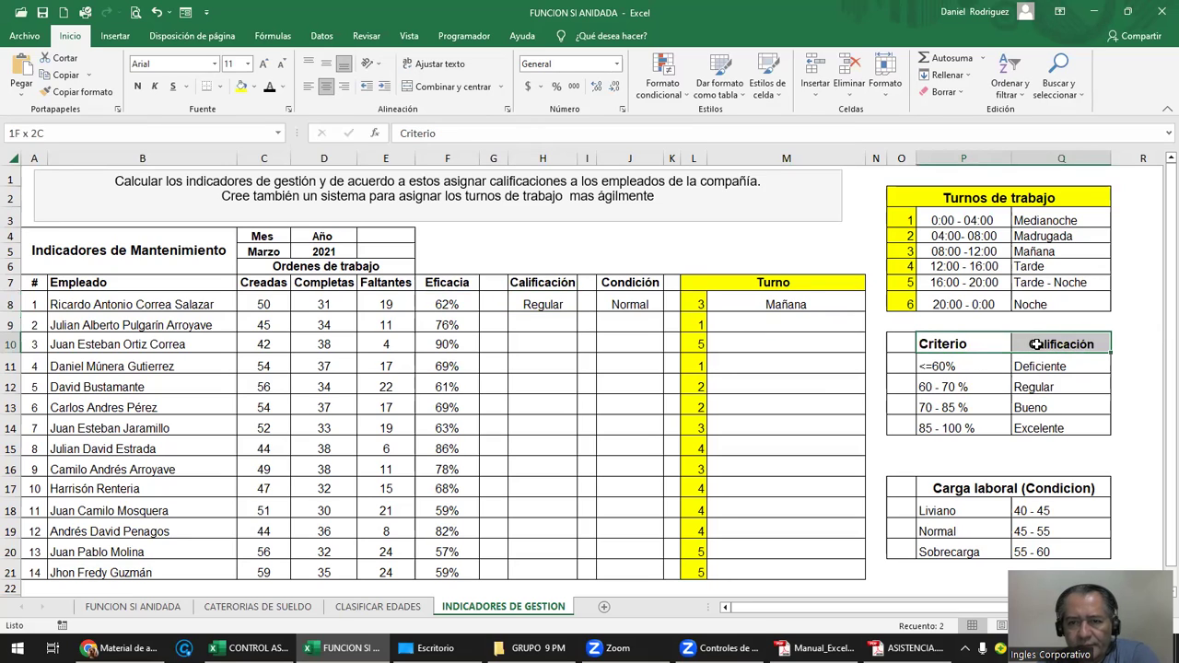
Step: Make the Criterio and Calificación reference headers and the H7 Calificación header red
{"action": "left_click", "coordinate": [283, 86]}
{"action": "left_click", "coordinate": [281, 218]}
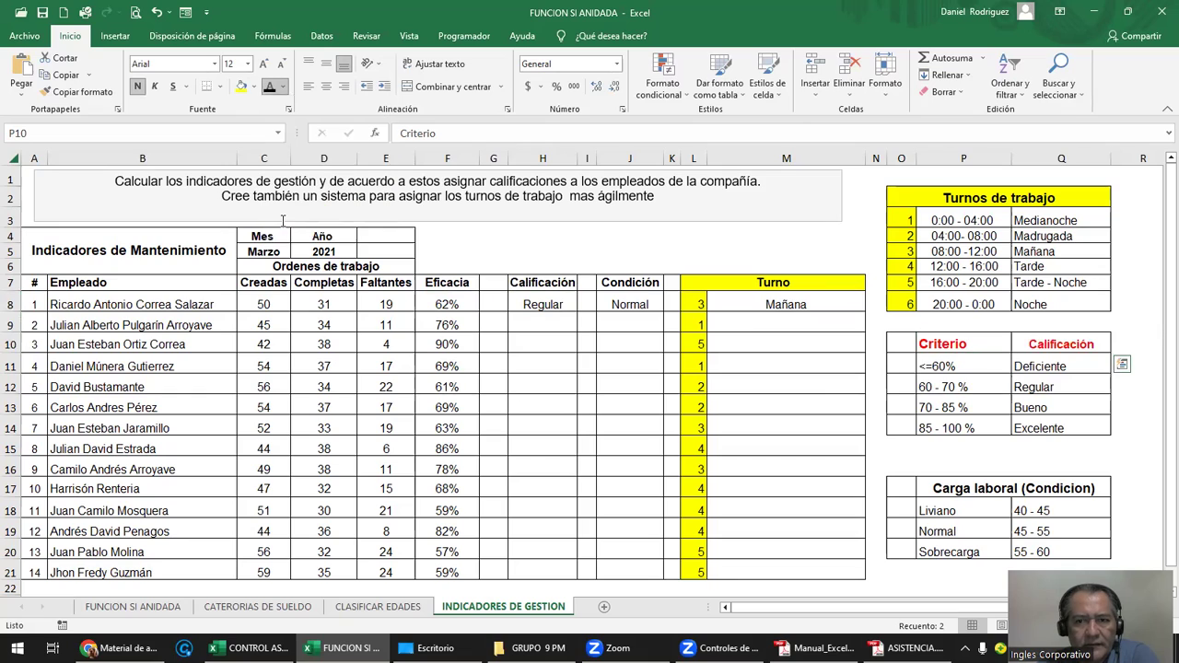
{"action": "left_click", "coordinate": [565, 305]}
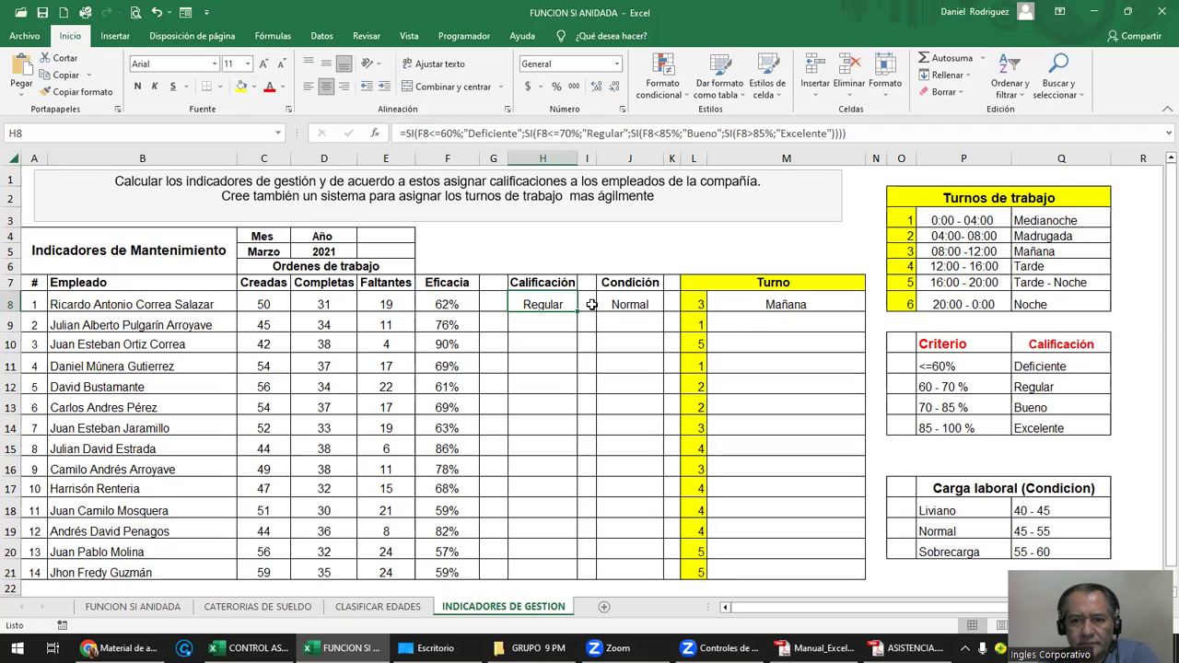
{"action": "left_click", "coordinate": [531, 283]}
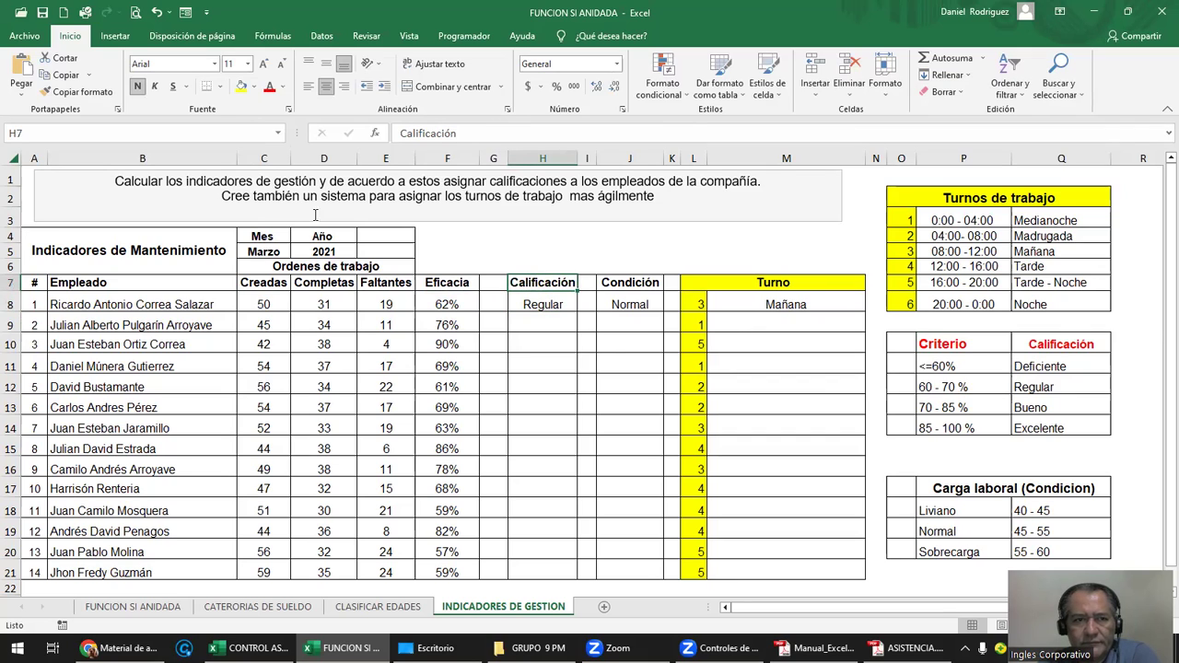
{"action": "left_click", "coordinate": [269, 86]}
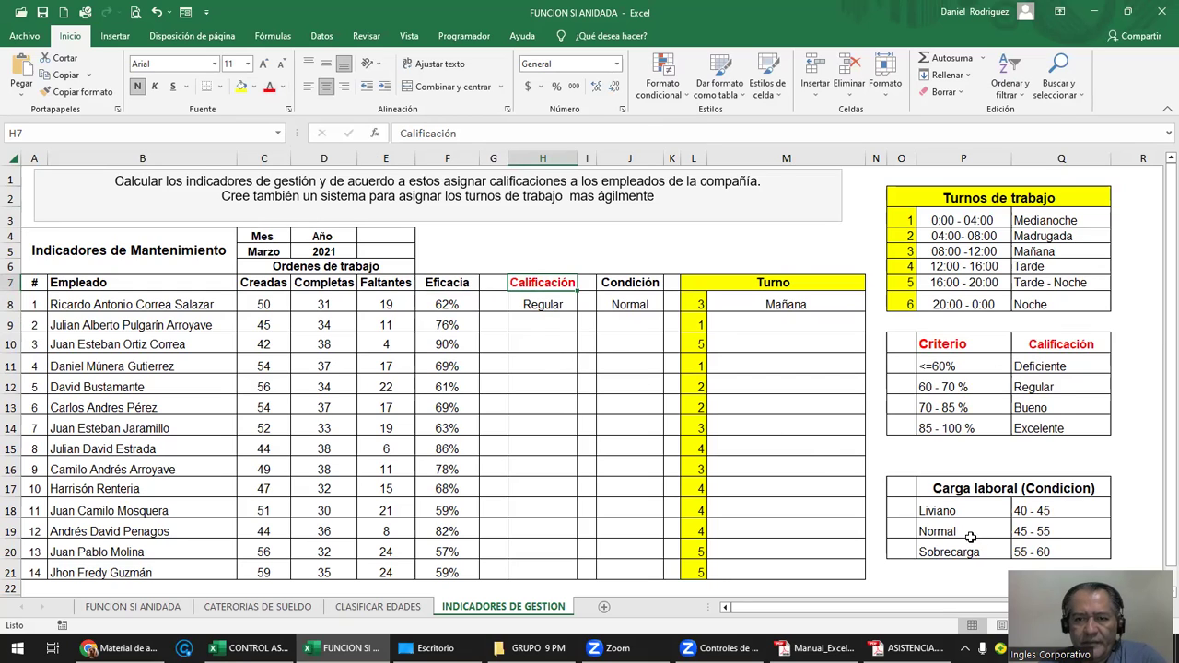
{"action": "left_click", "coordinate": [998, 486]}
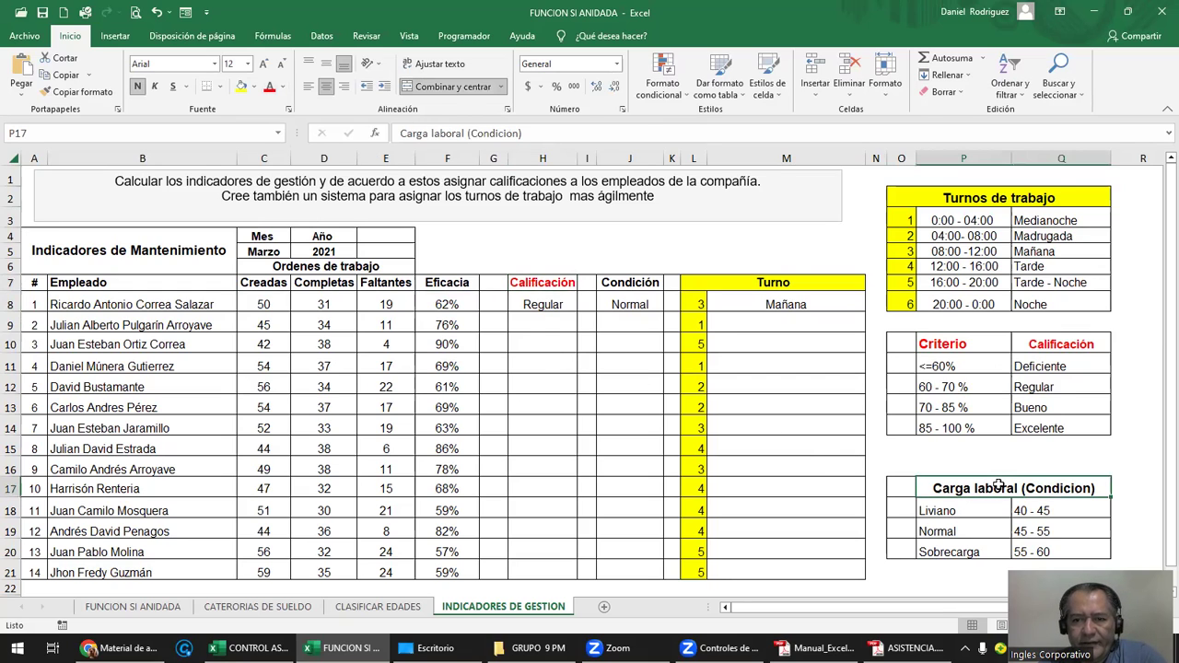
{"action": "left_click", "coordinate": [625, 286]}
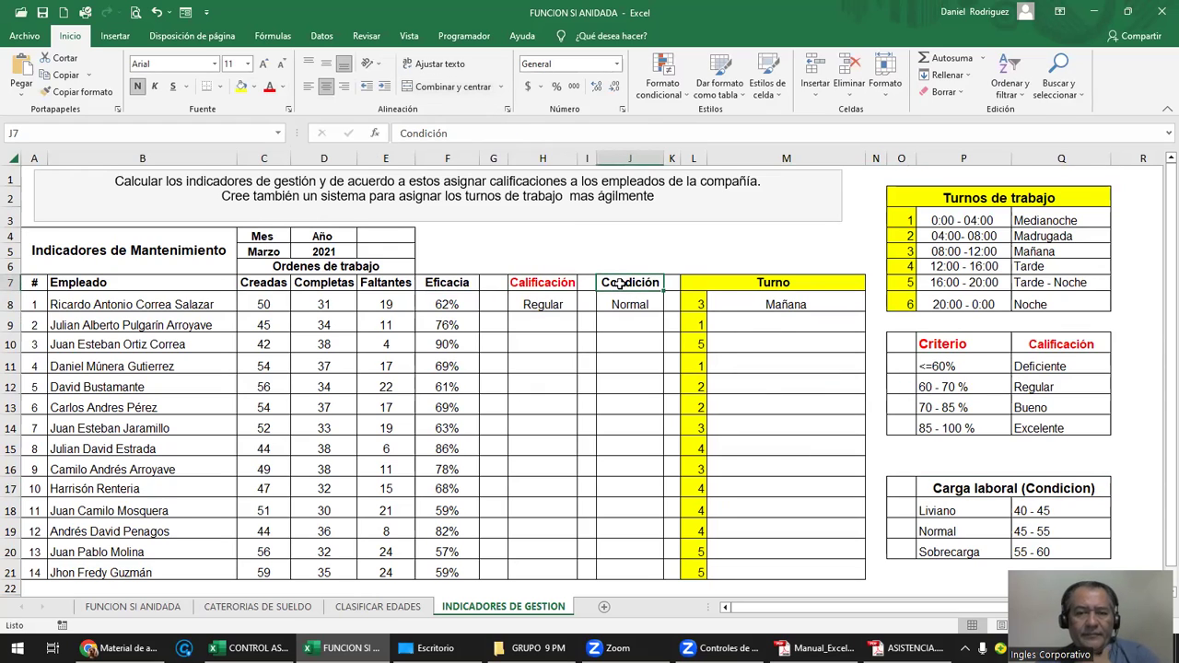
Step: Fill the Condición header J7 blue and open J8's nested SI formula for editing
{"action": "left_click", "coordinate": [255, 88]}
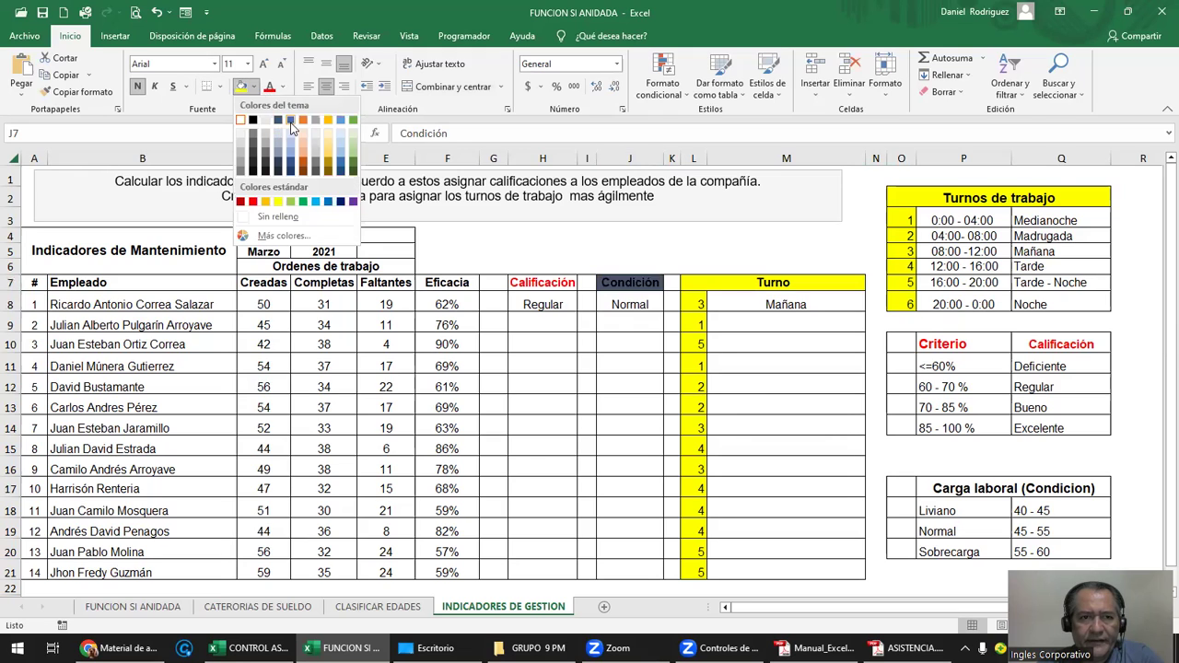
{"action": "left_click", "coordinate": [290, 128]}
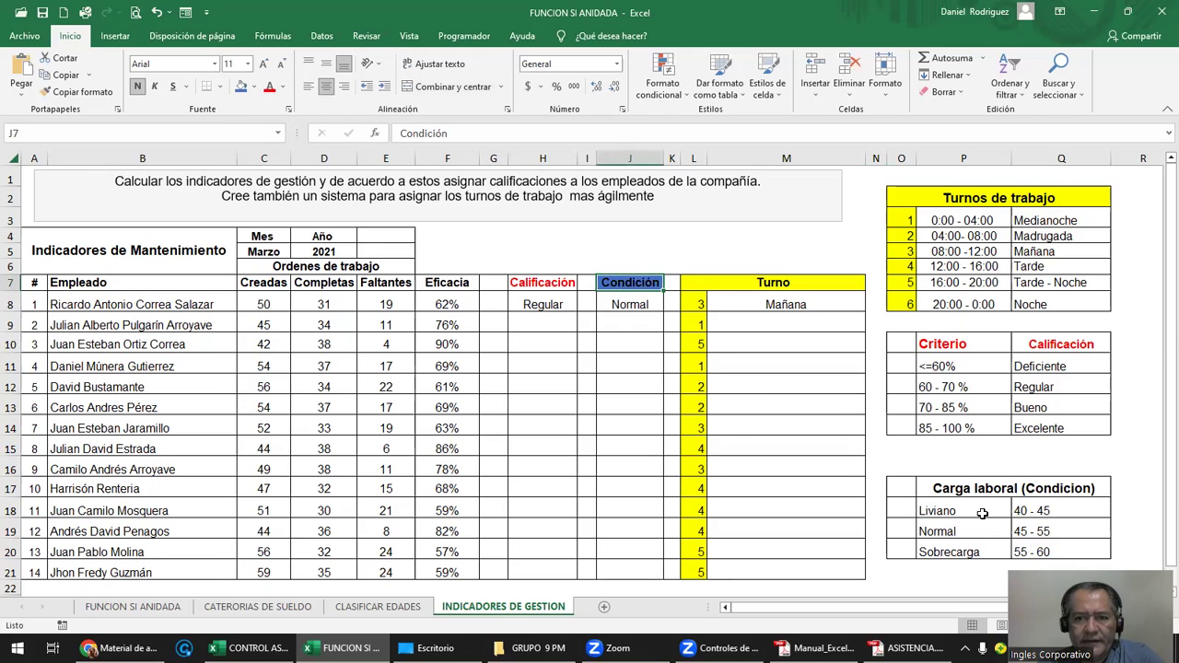
{"action": "left_click", "coordinate": [631, 311]}
{"action": "double_click", "coordinate": [631, 307]}
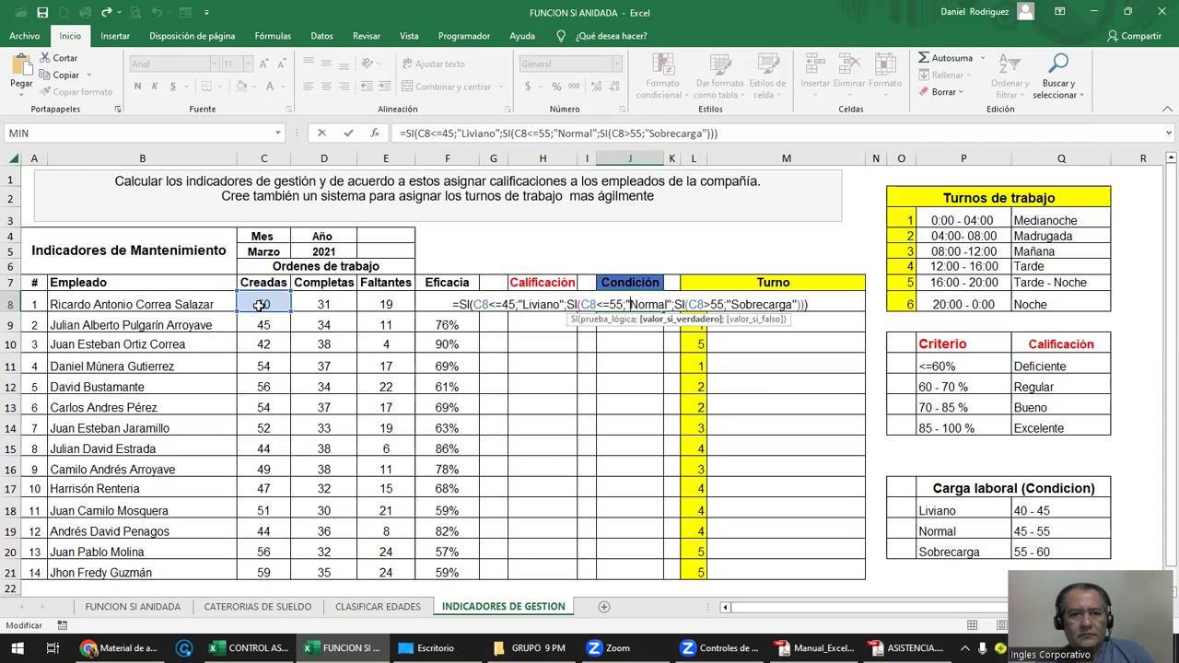
{"action": "left_click", "coordinate": [261, 307]}
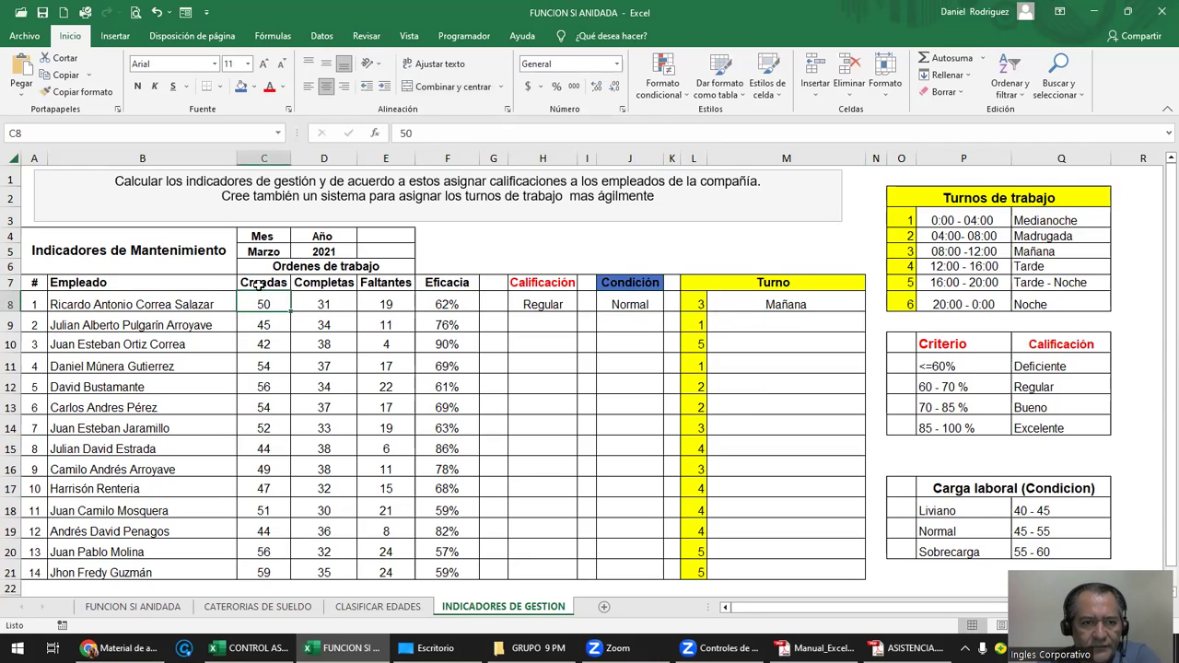
Step: Give the Creadas header C7 a blue fill and review the Liviano, Normal and Sobrecarga categories
{"action": "left_click", "coordinate": [260, 283]}
{"action": "left_click", "coordinate": [242, 87]}
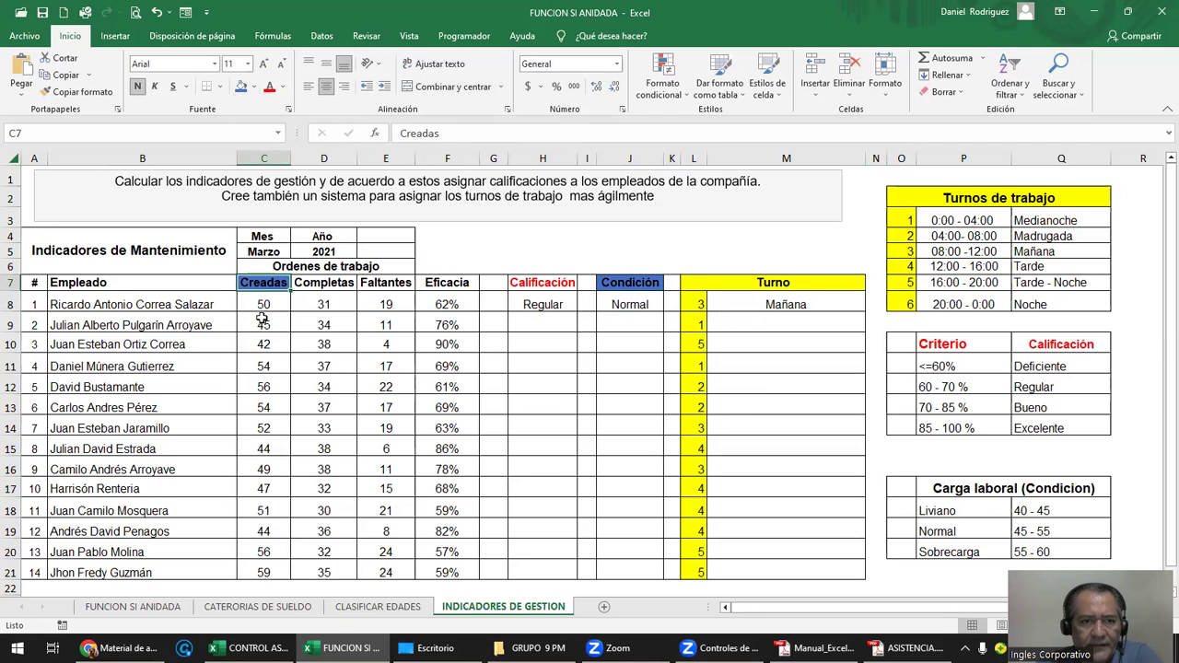
{"action": "left_click", "coordinate": [959, 509]}
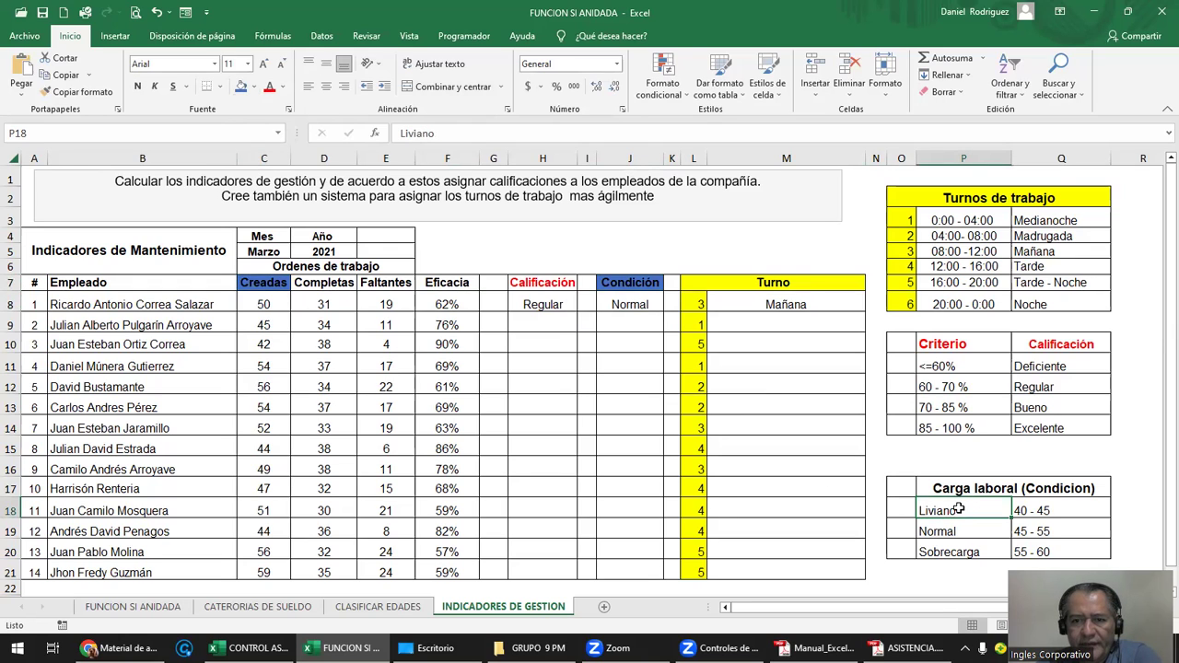
{"action": "left_click", "coordinate": [963, 533]}
{"action": "left_click", "coordinate": [967, 553]}
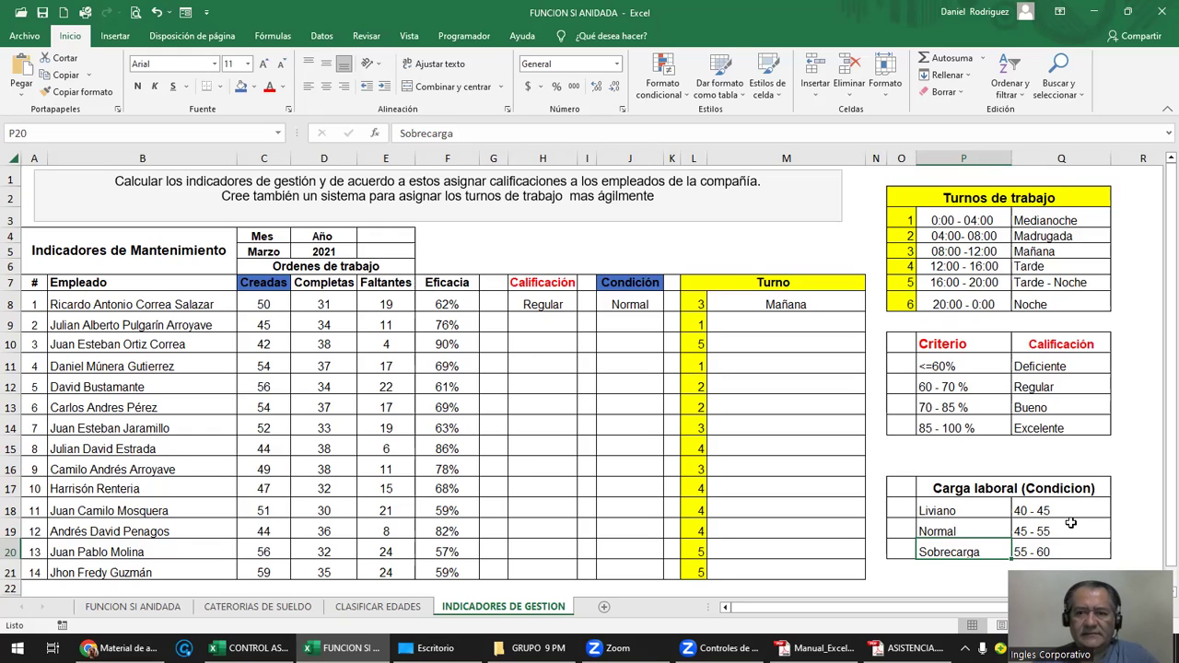
Step: Check the workload ranges 40 - 45, 45 - 55 and 55 - 60, then select the Turnos de trabajo table
{"action": "left_click", "coordinate": [1061, 509]}
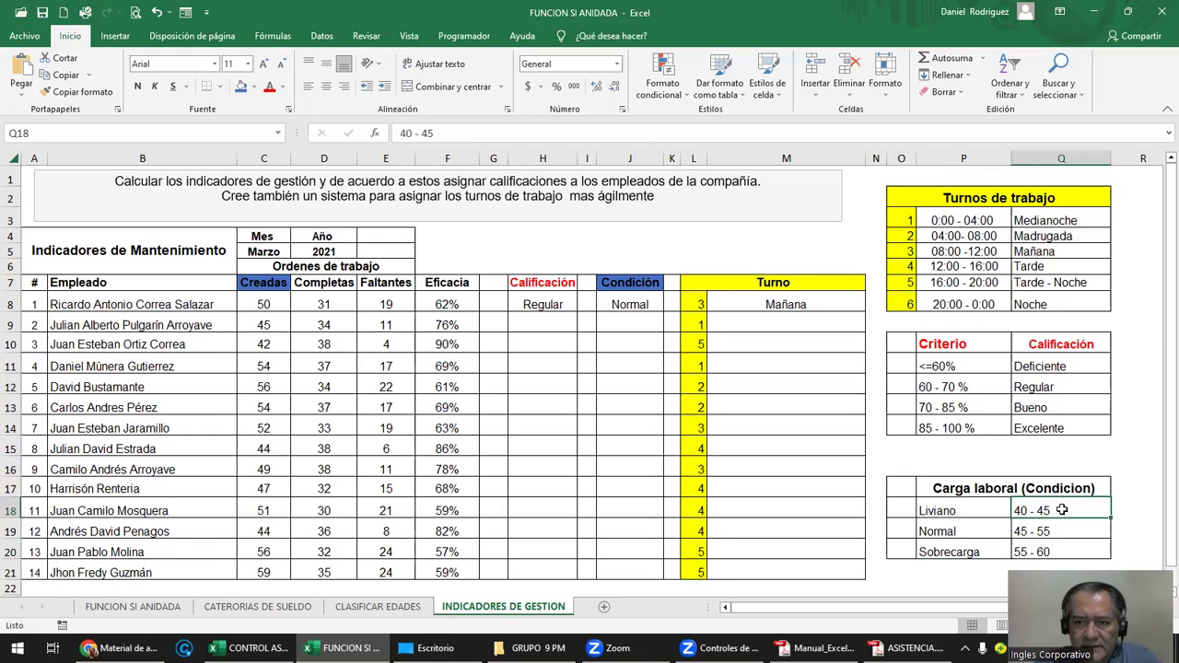
{"action": "double_click", "coordinate": [1061, 509]}
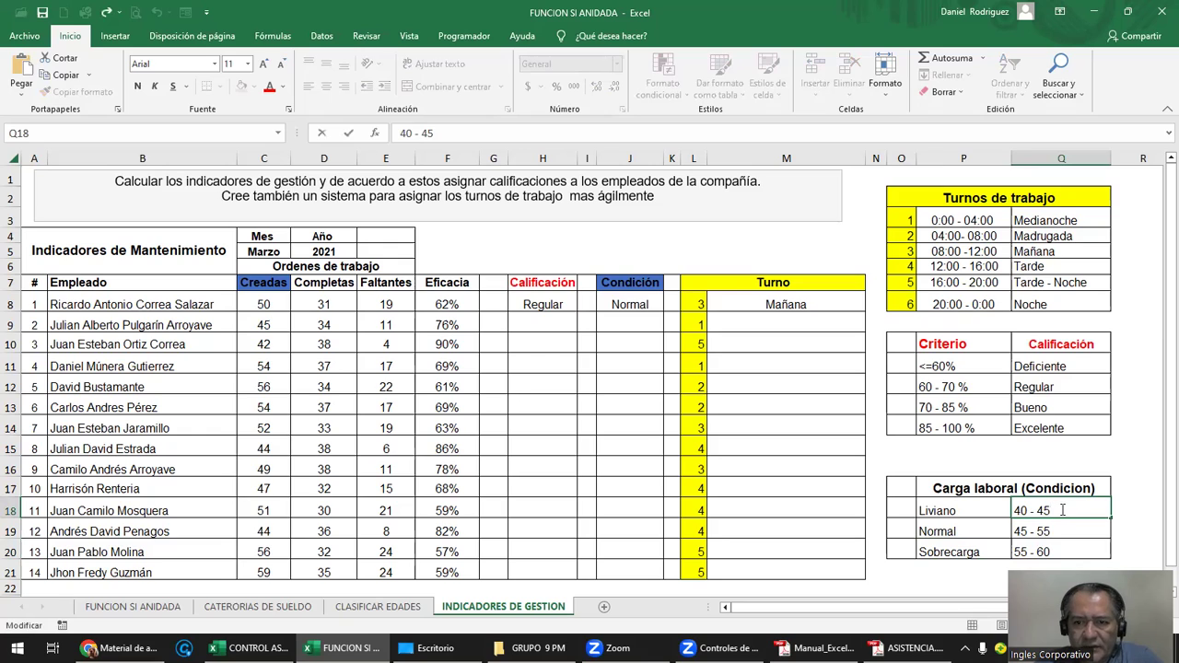
{"action": "left_click", "coordinate": [972, 511]}
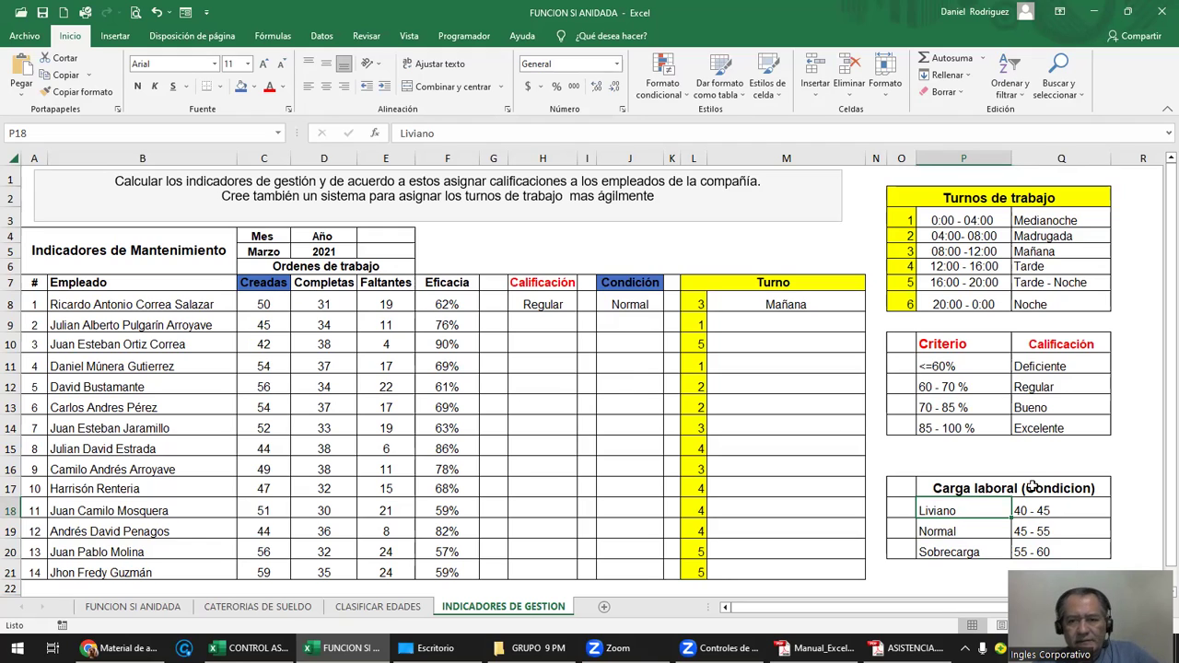
{"action": "left_click", "coordinate": [1070, 534]}
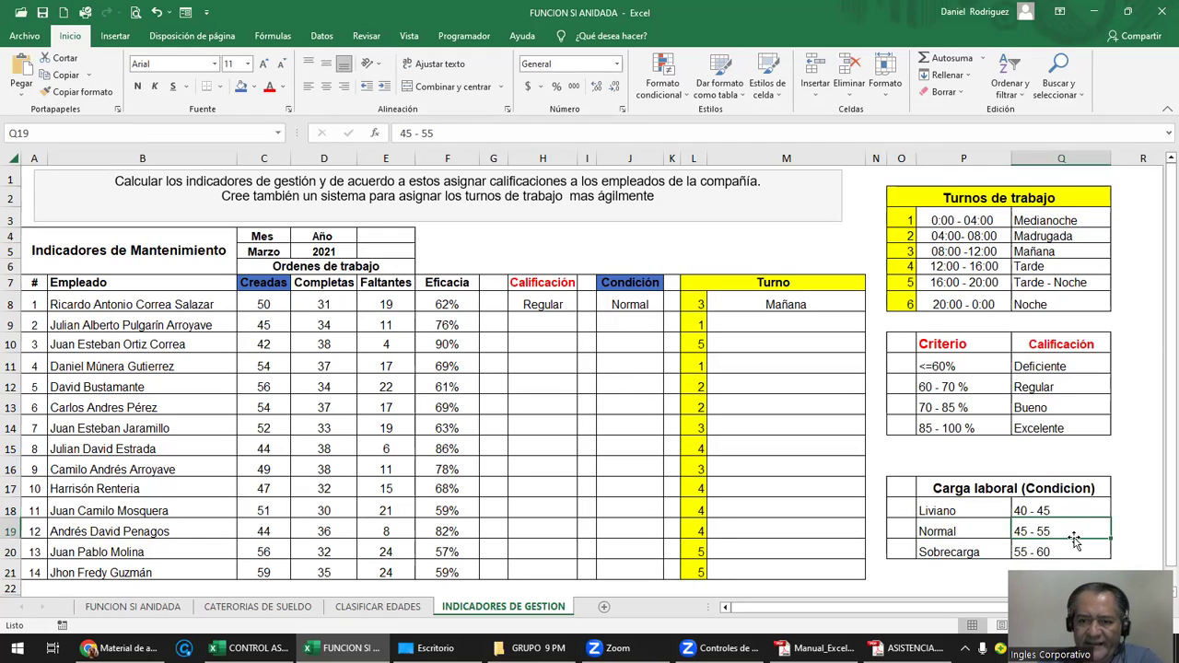
{"action": "left_click", "coordinate": [972, 538]}
{"action": "left_click", "coordinate": [1077, 532]}
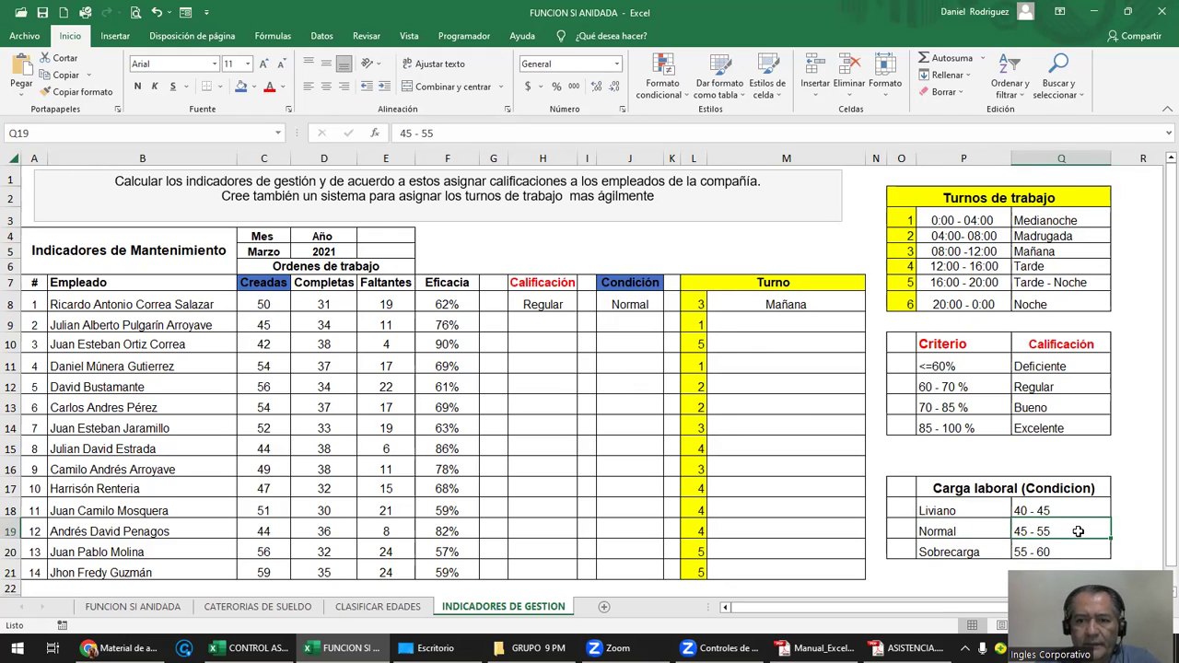
{"action": "left_click", "coordinate": [1022, 551]}
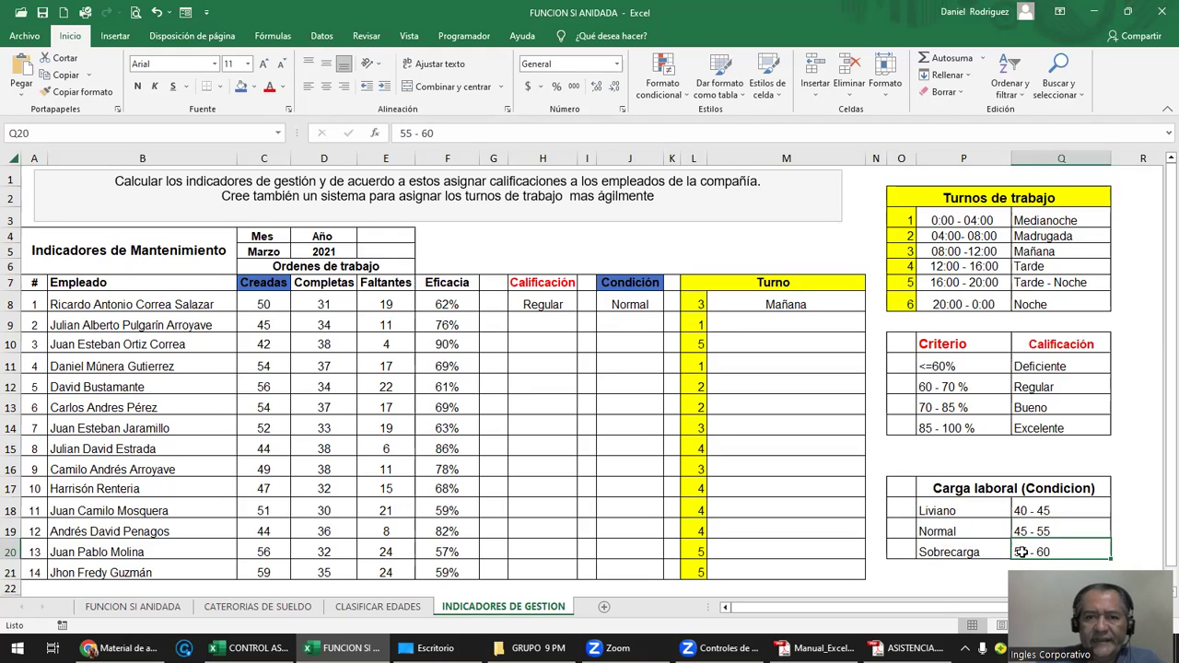
{"action": "left_click", "coordinate": [983, 550]}
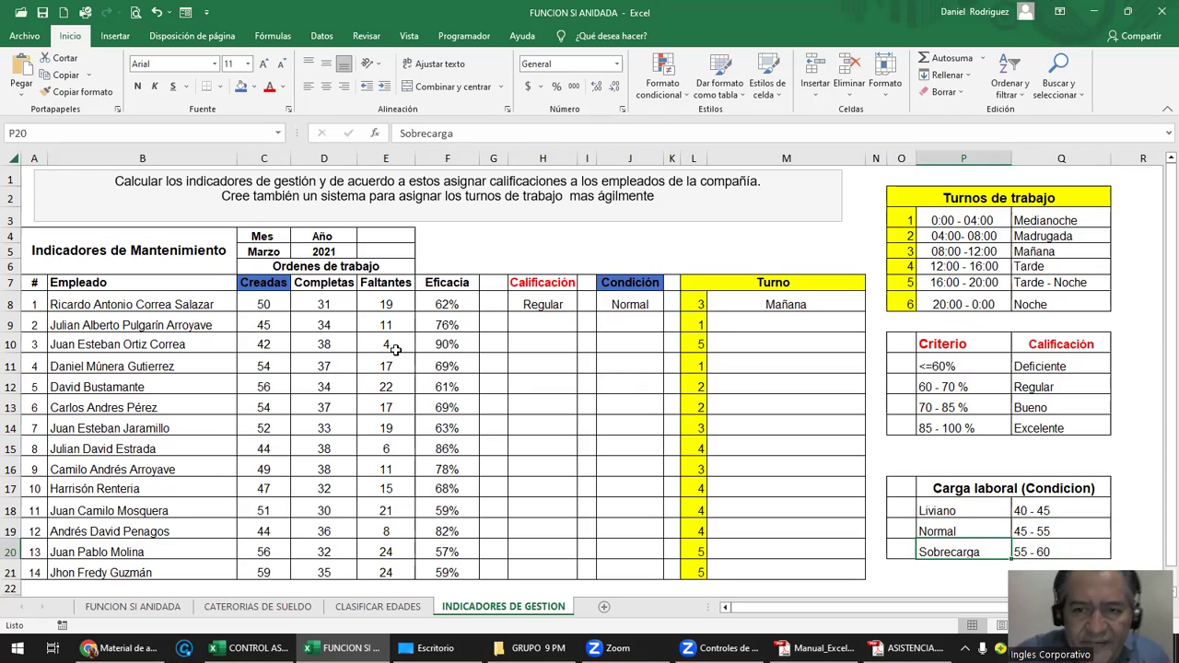
{"action": "left_click", "coordinate": [962, 221]}
{"action": "left_click_drag", "start_coordinate": [962, 221], "coordinate": [1059, 304]}
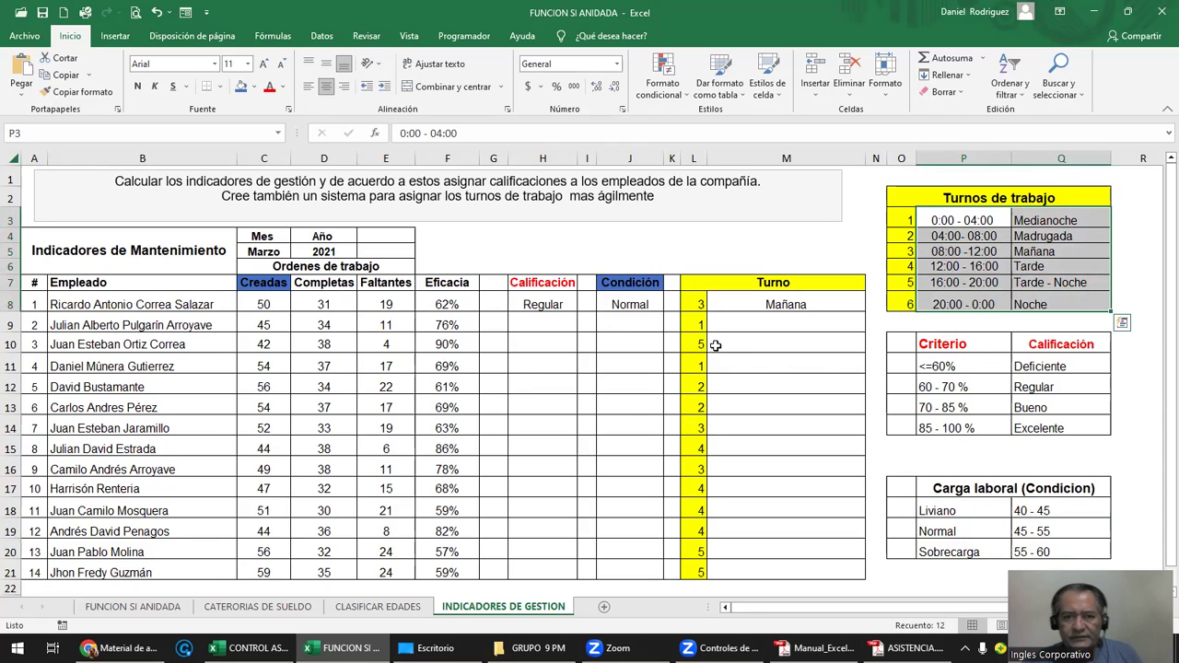
{"action": "left_click", "coordinate": [619, 324]}
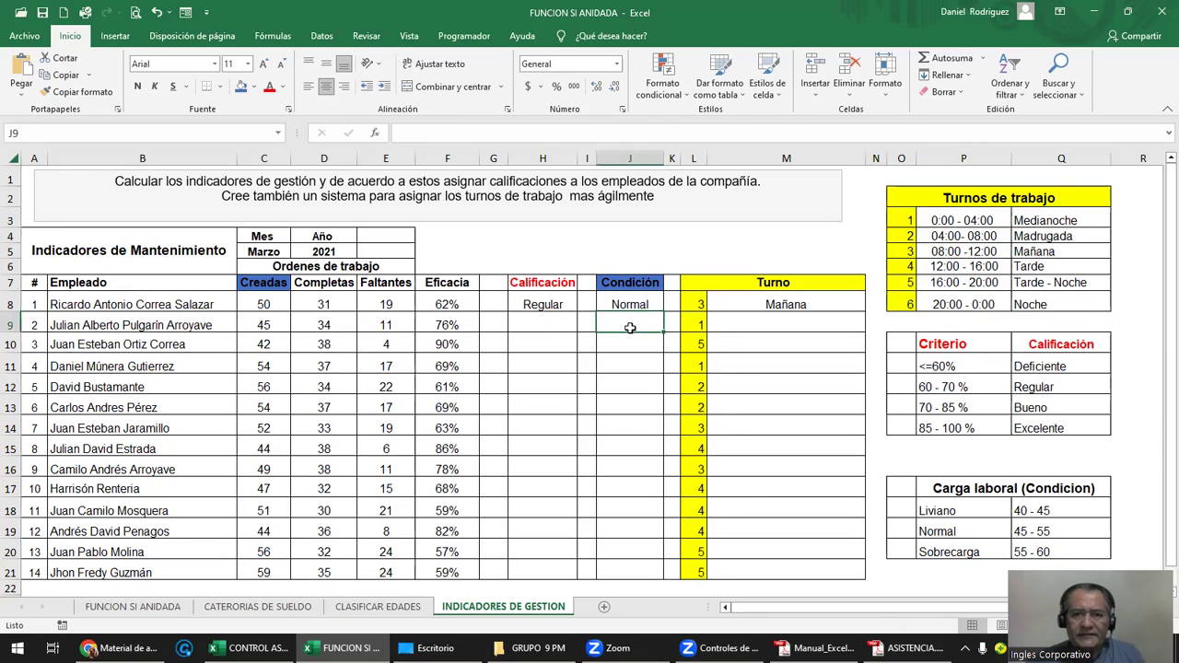
{"action": "left_click", "coordinate": [631, 313]}
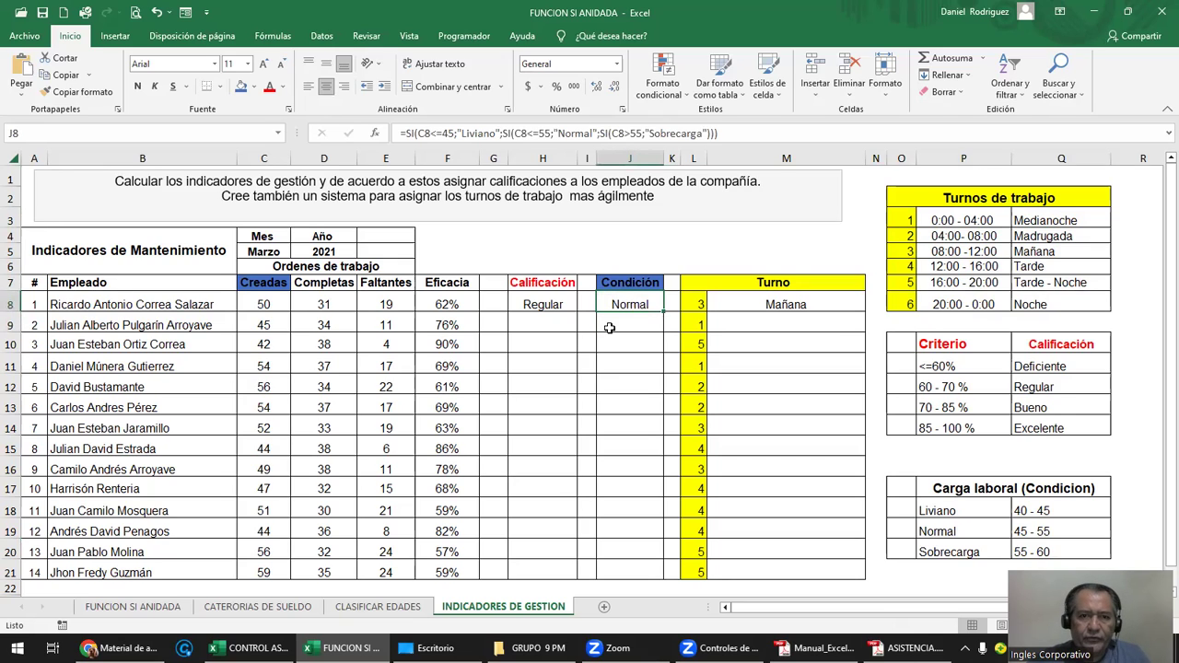
{"action": "key", "text": "F2"}
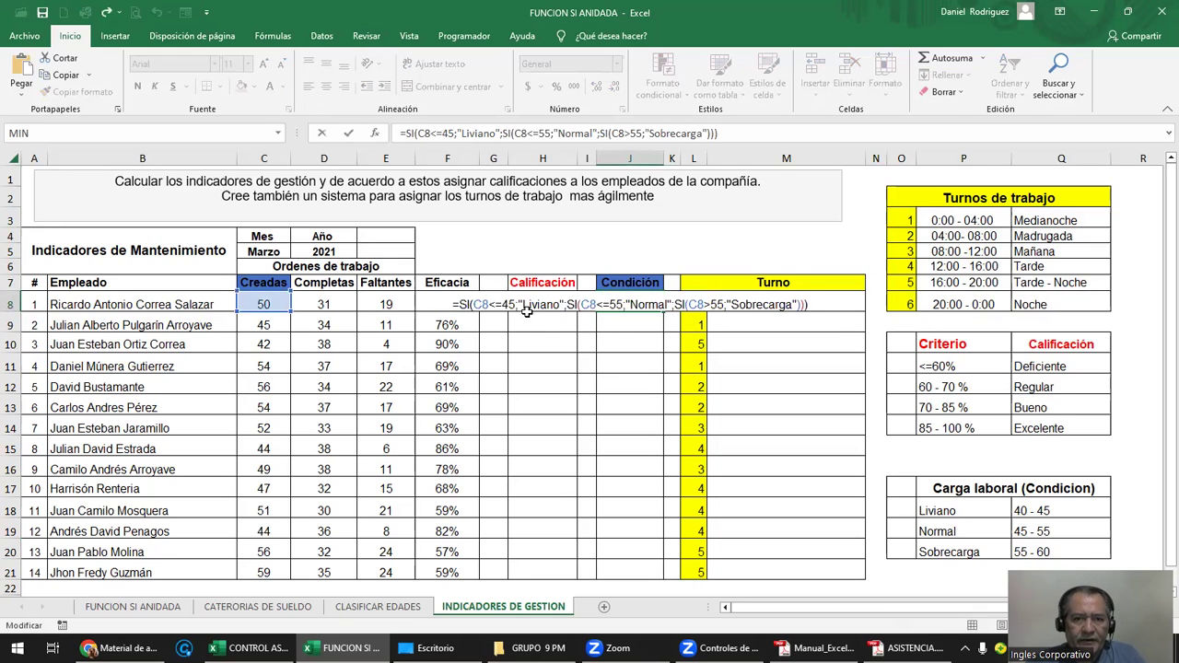
{"action": "key", "text": "Return"}
{"action": "left_click_drag", "start_coordinate": [634, 324], "coordinate": [650, 571]}
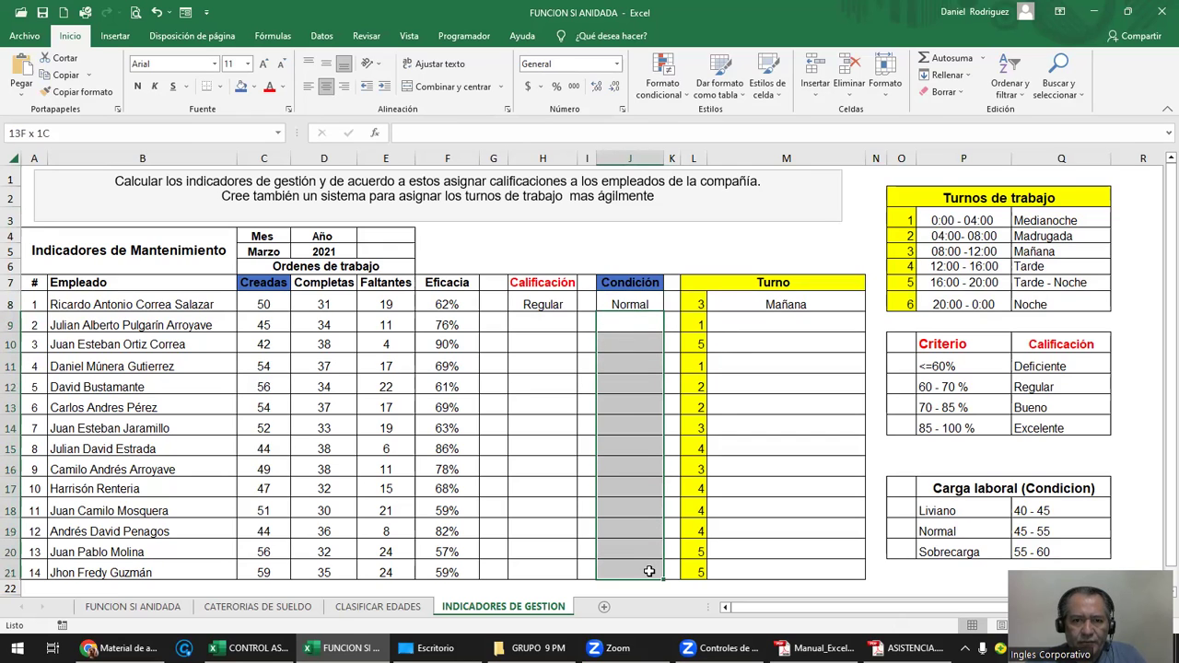
{"action": "left_click", "coordinate": [629, 324]}
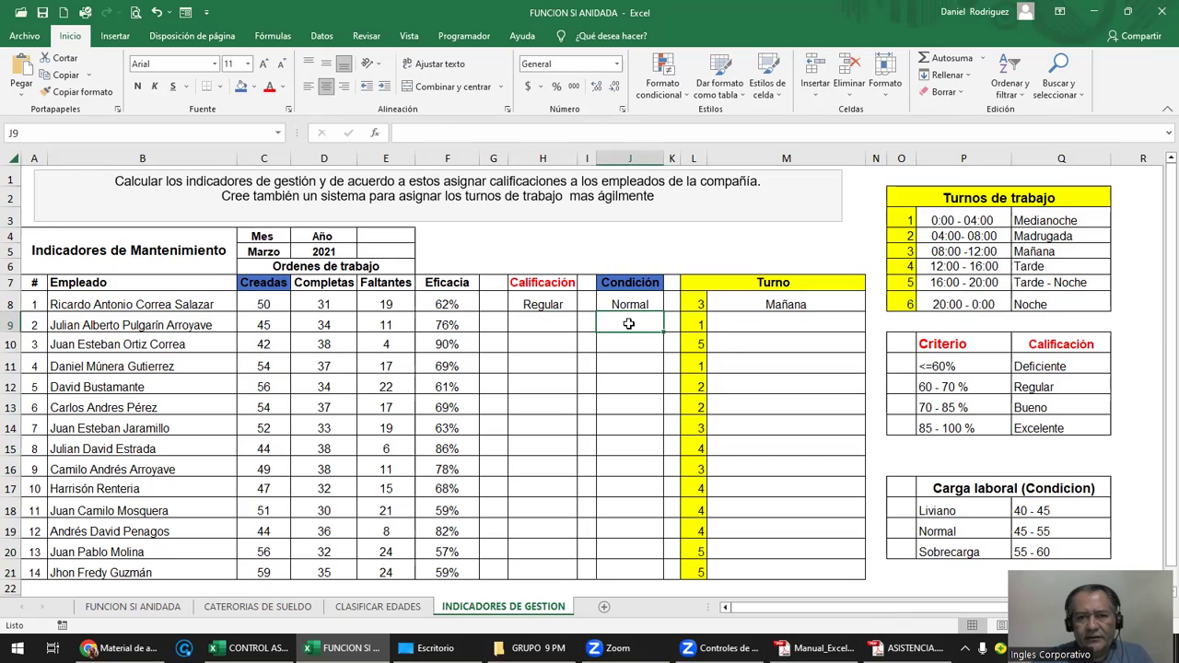
{"action": "left_click", "coordinate": [639, 306]}
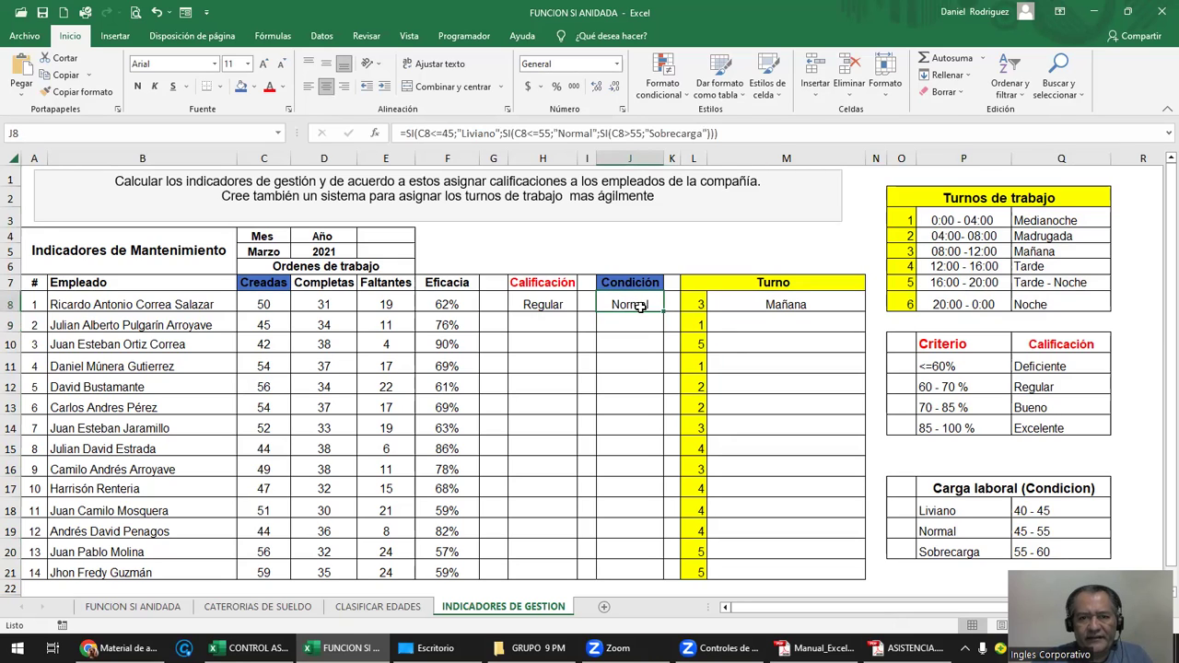
{"action": "double_click", "coordinate": [639, 306]}
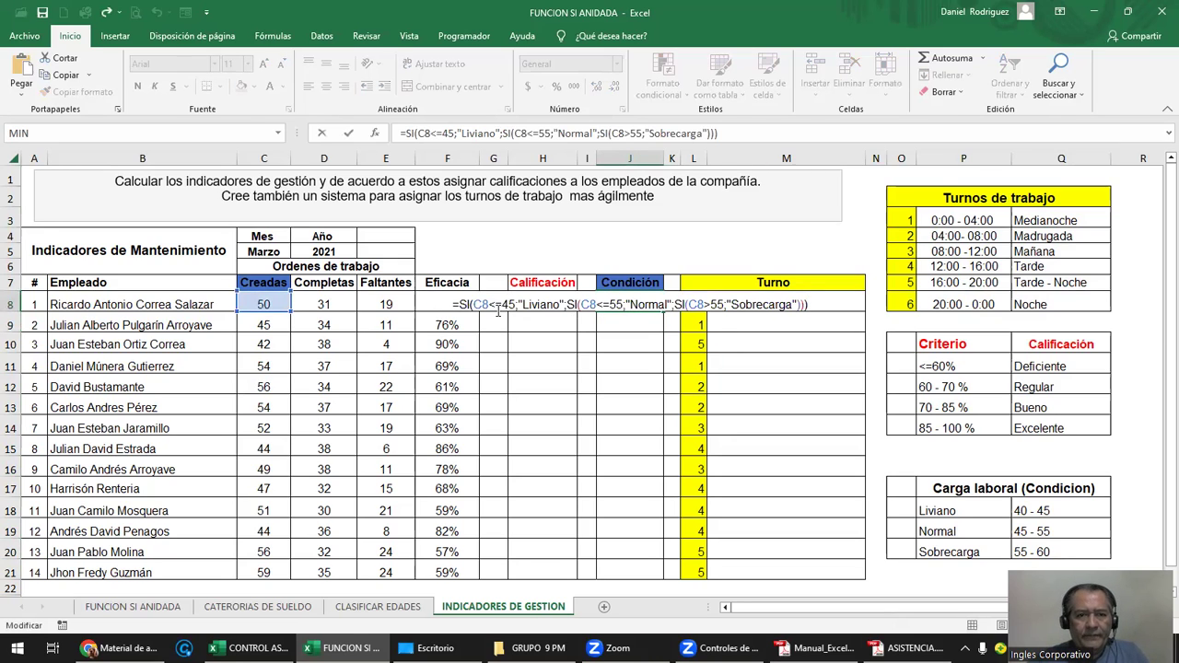
{"action": "key", "text": "ctrl+Return"}
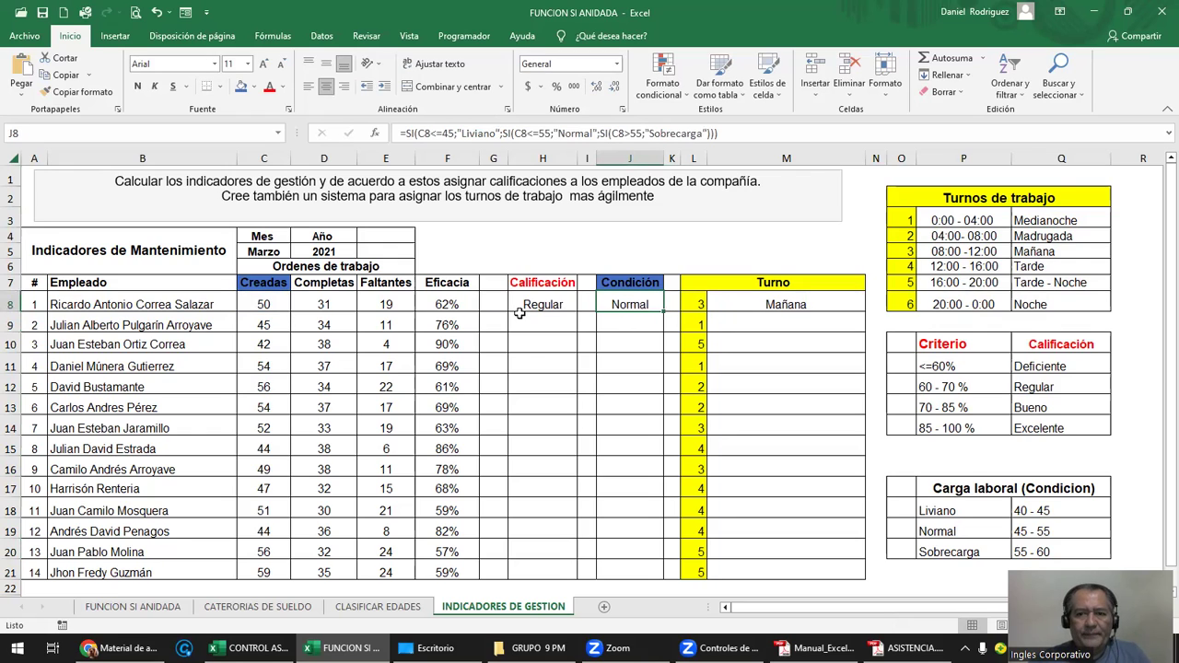
{"action": "left_click", "coordinate": [1032, 508]}
{"action": "left_click_drag", "start_coordinate": [1032, 509], "coordinate": [1037, 551]}
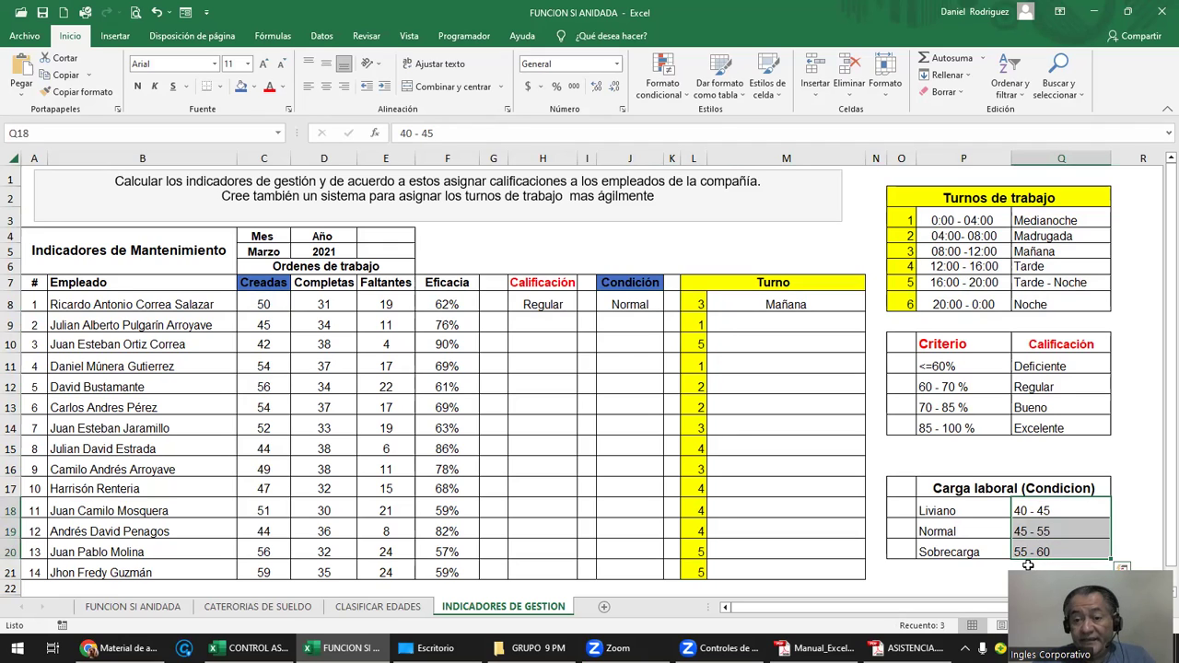
{"action": "left_click_drag", "start_coordinate": [943, 573], "coordinate": [1029, 569]}
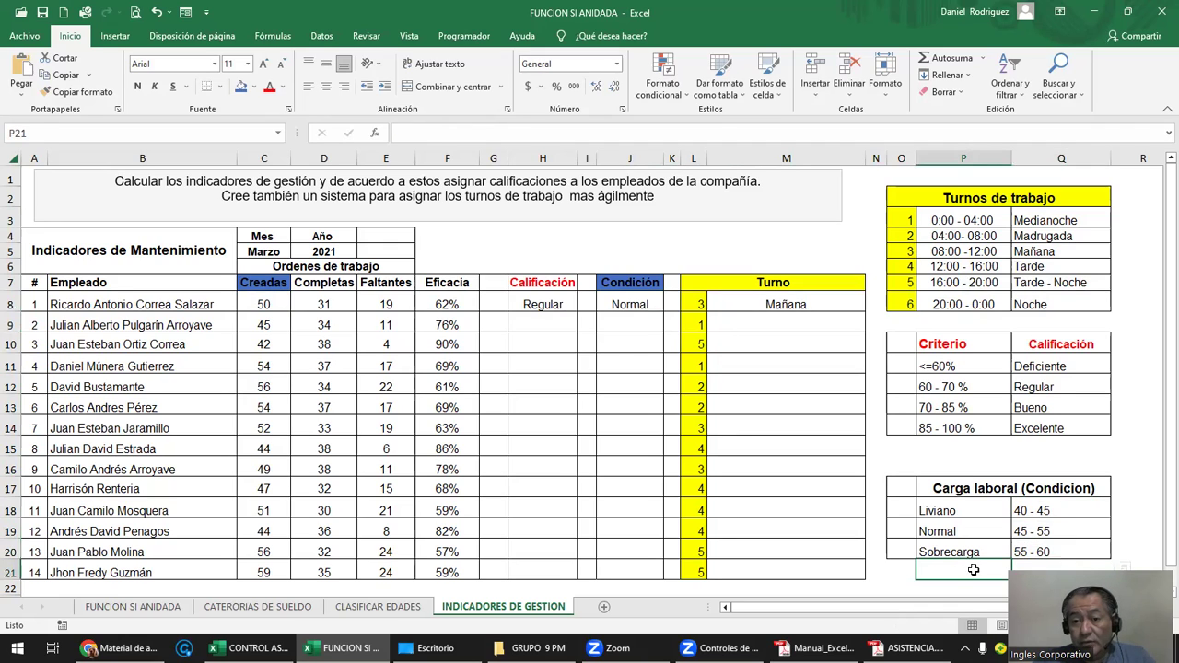
{"action": "left_click", "coordinate": [1043, 550]}
{"action": "left_click_drag", "start_coordinate": [1044, 551], "coordinate": [1050, 509]}
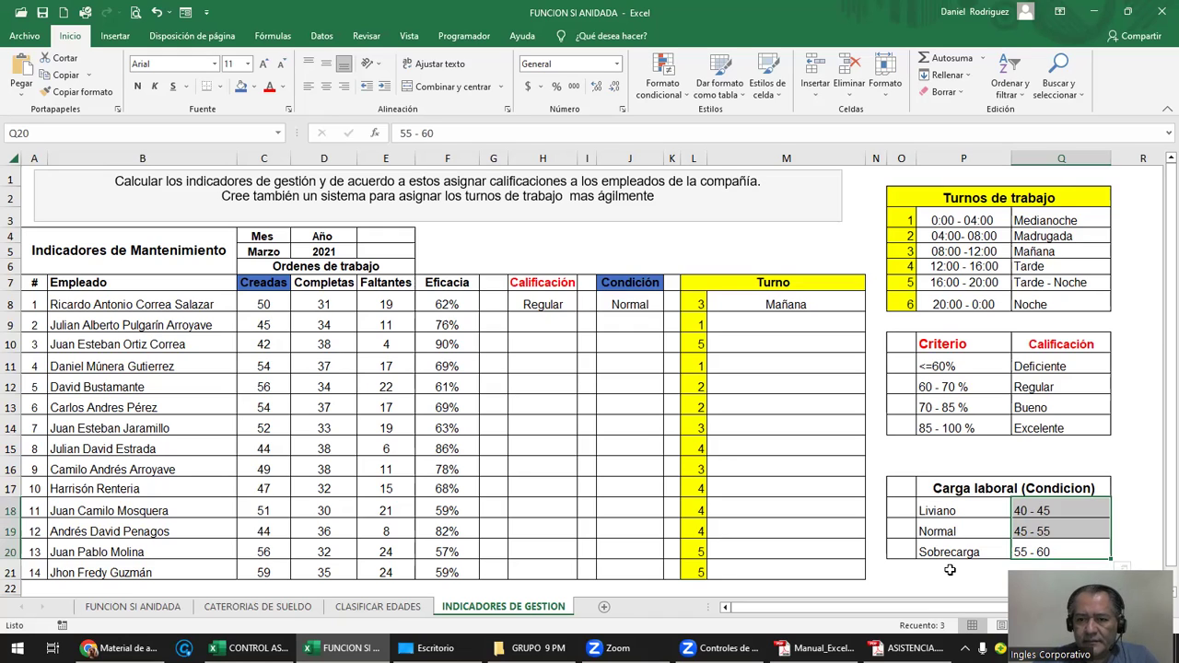
{"action": "left_click", "coordinate": [624, 336]}
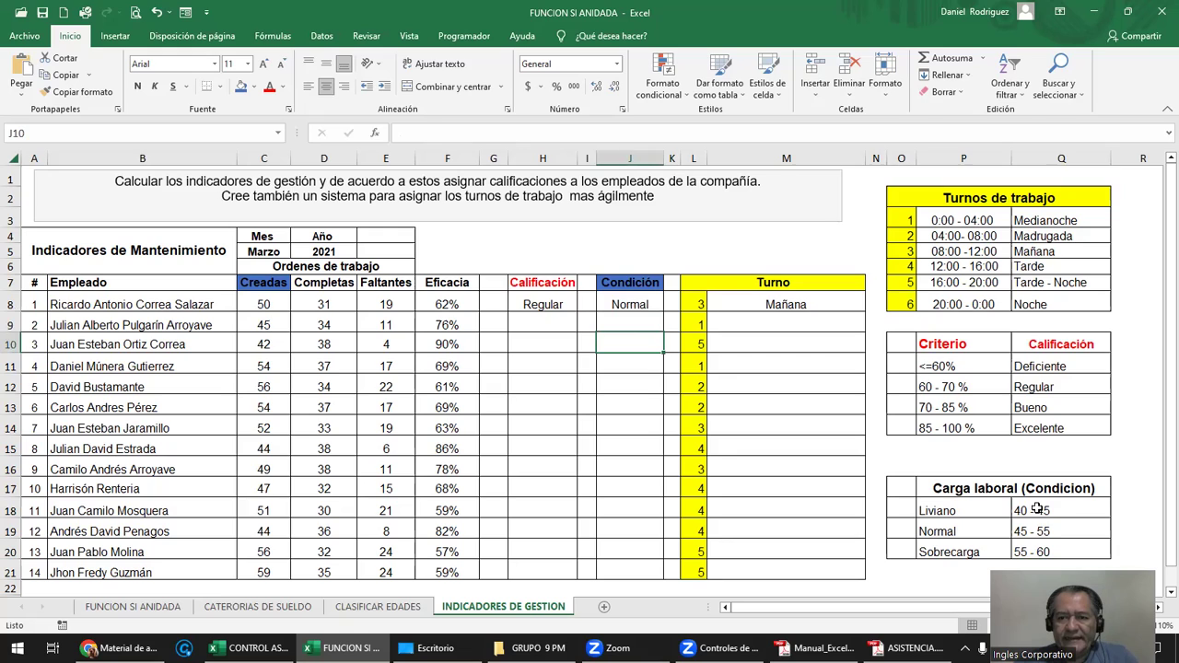
{"action": "left_click_drag", "start_coordinate": [1037, 510], "coordinate": [1039, 550]}
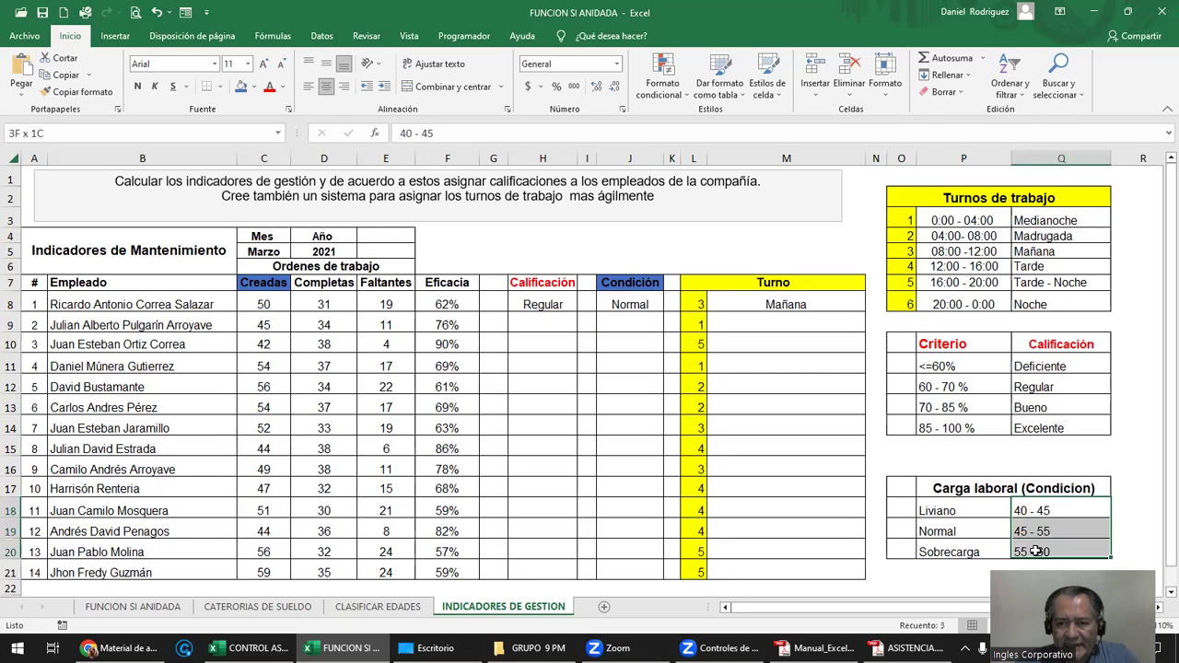
{"action": "left_click", "coordinate": [630, 327]}
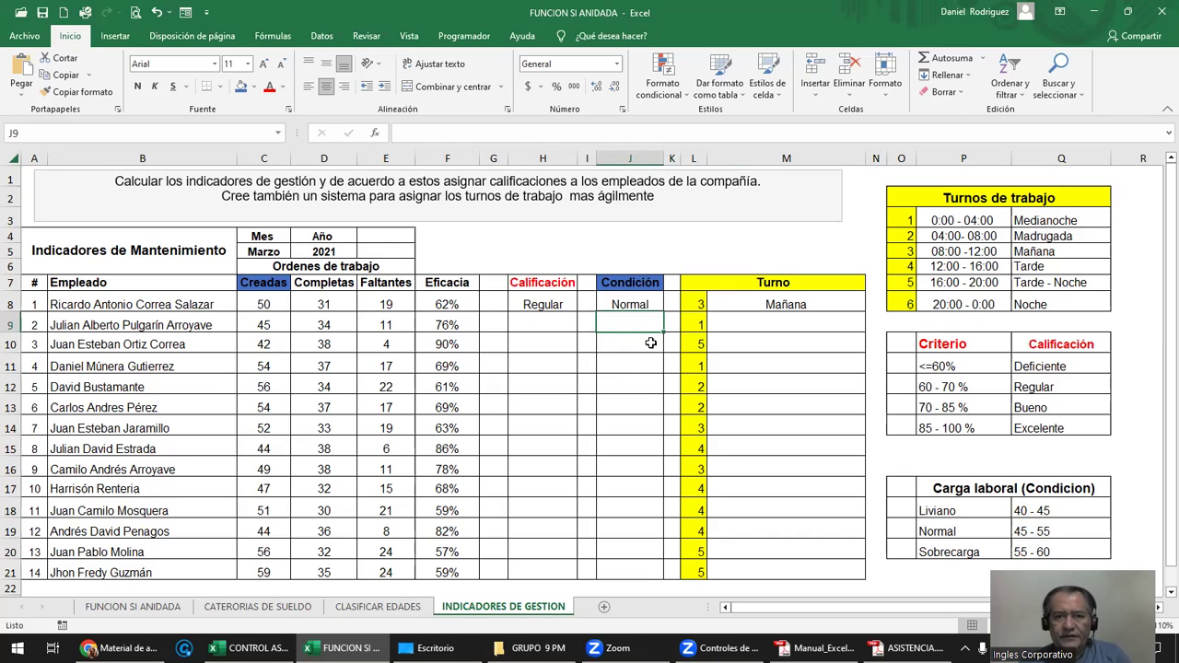
Step: Start J9's Condición formula as =SI(C9, clearing an earlier broken attempt
{"action": "type", "text": "="}
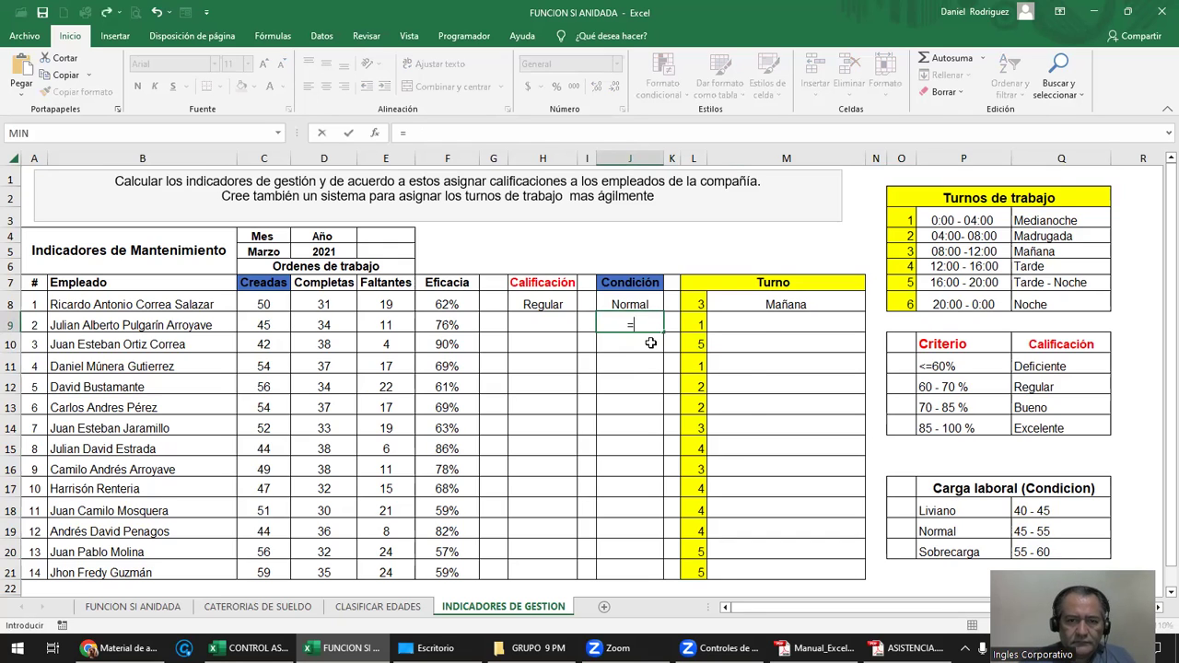
{"action": "type", "text": "SI"}
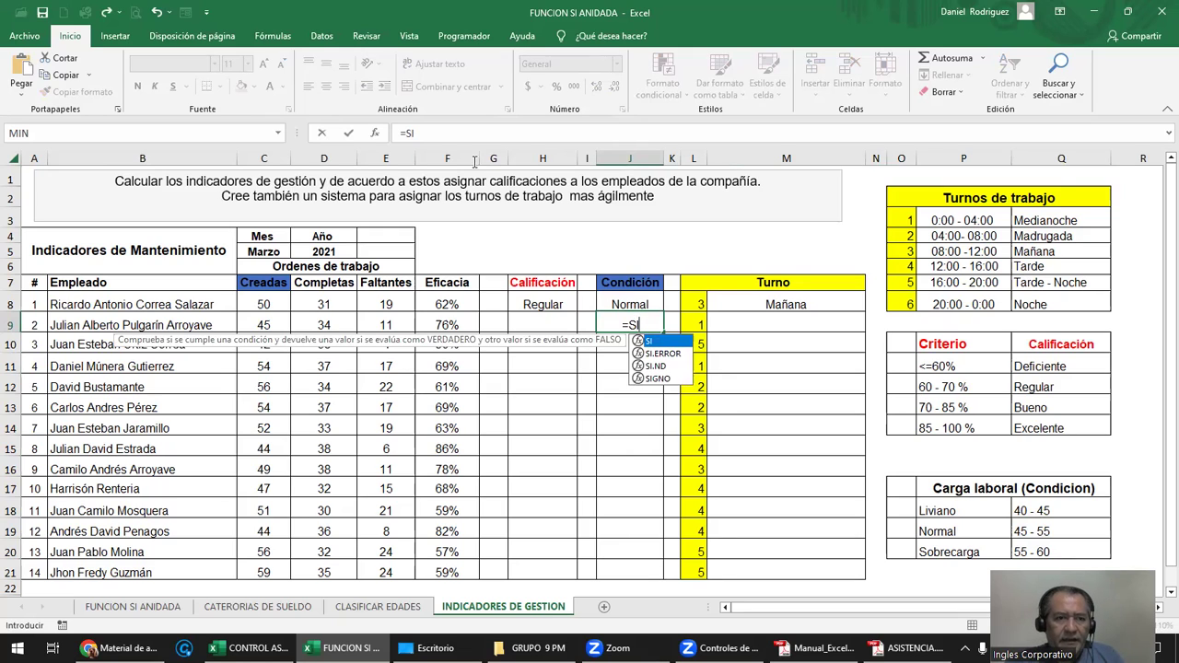
{"action": "left_click", "coordinate": [264, 325]}
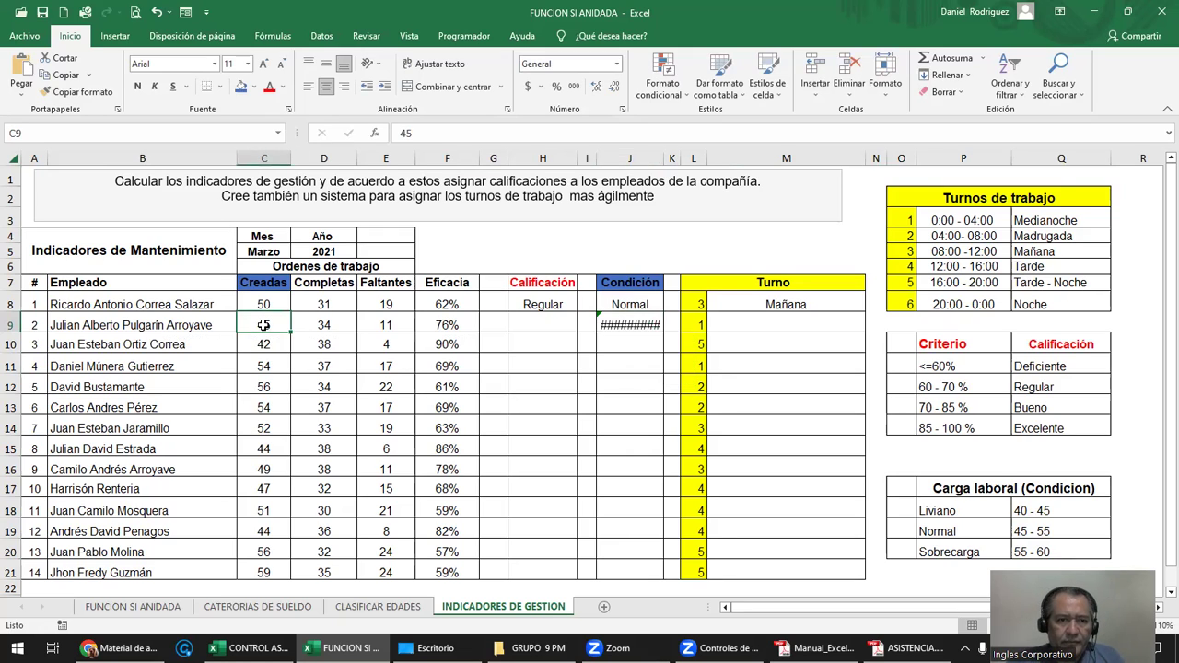
{"action": "left_click", "coordinate": [607, 324]}
{"action": "double_click", "coordinate": [607, 324]}
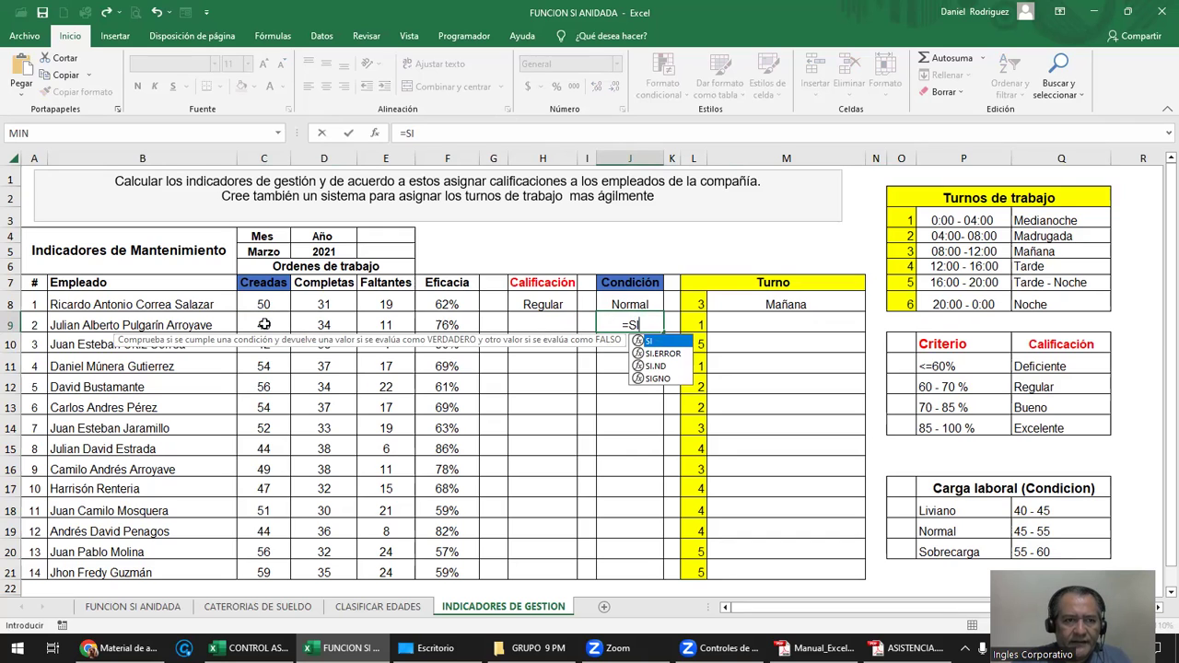
{"action": "left_click", "coordinate": [264, 325]}
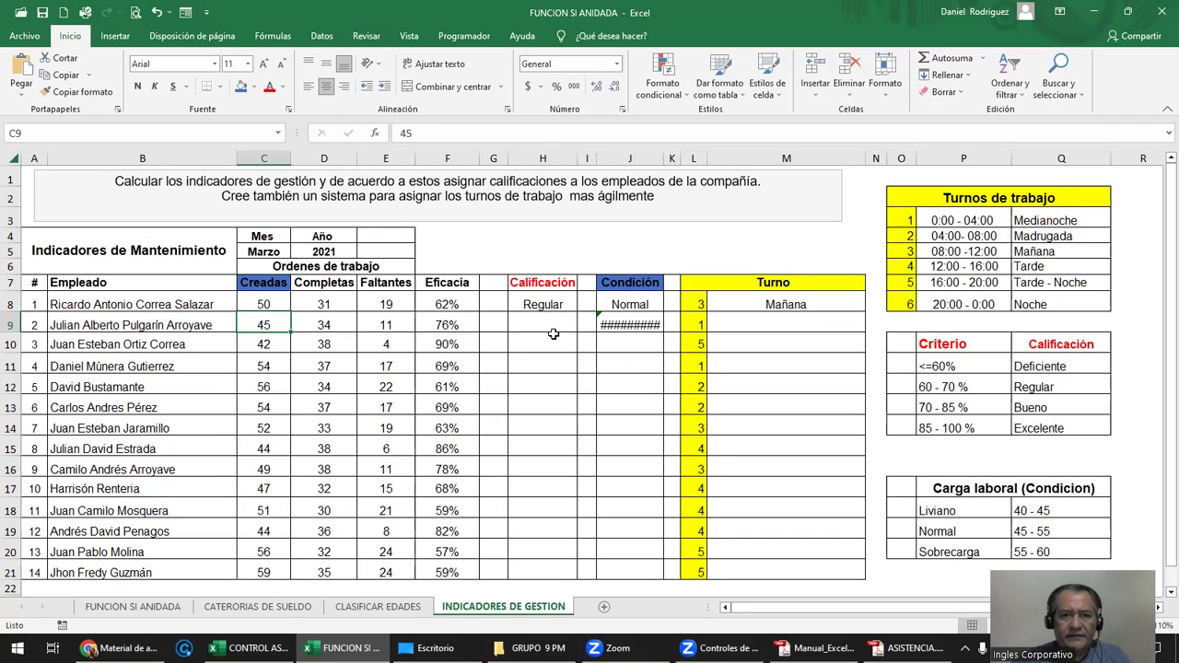
{"action": "left_click", "coordinate": [633, 324]}
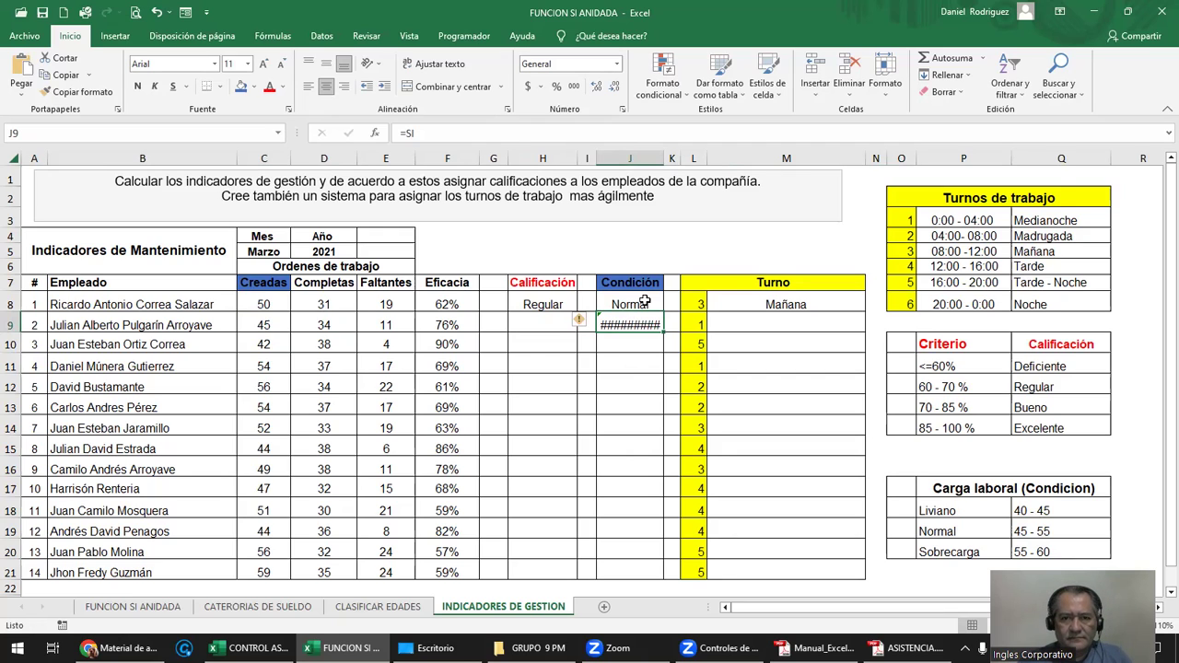
{"action": "key", "text": "Delete"}
{"action": "type", "text": "="}
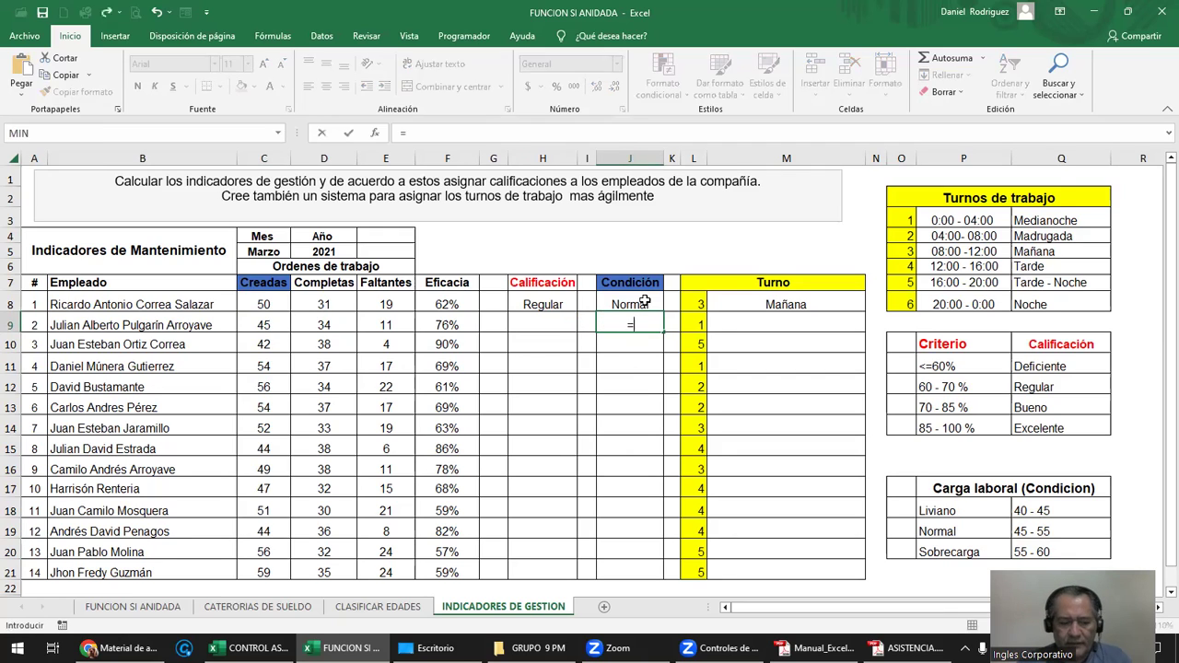
{"action": "type", "text": "SI"}
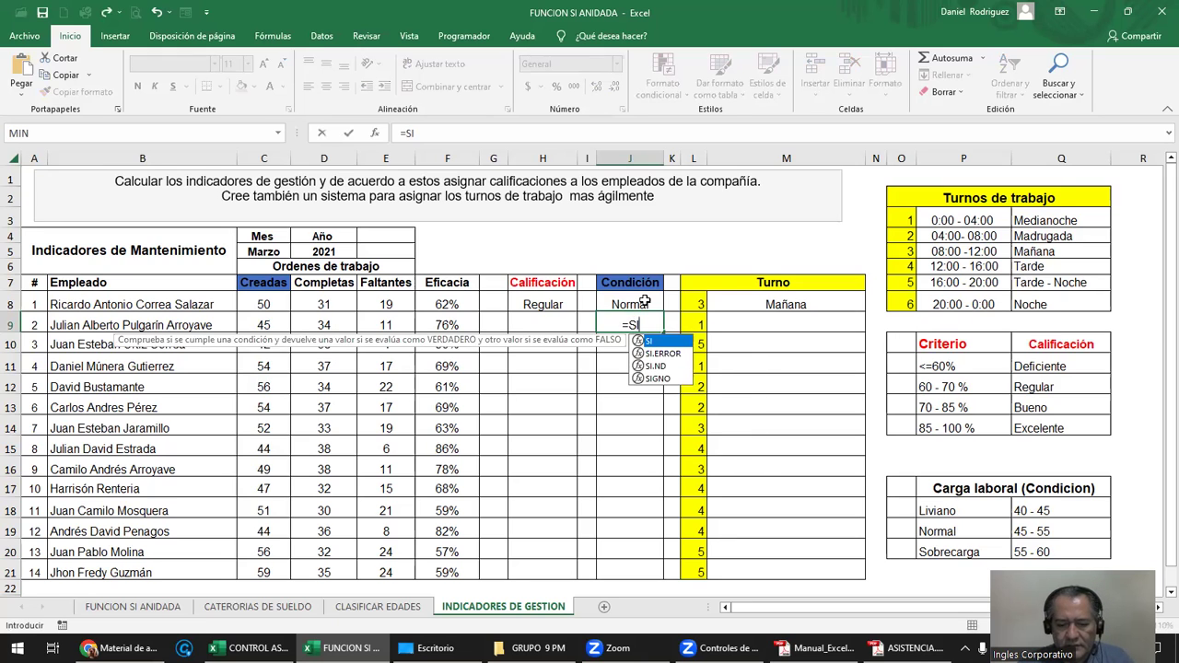
{"action": "type", "text": "(C9"}
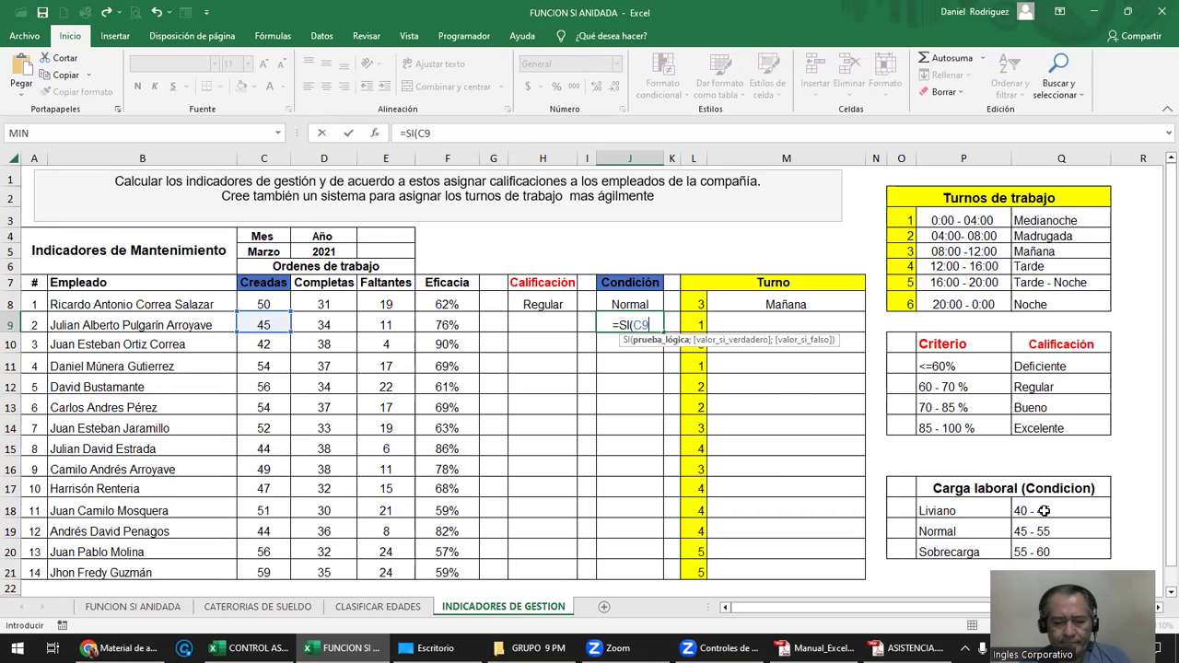
Step: Enter the first test in J9: =<45;"Liviano"; fixing the mistyped sign and label
{"action": "type", "text": "="}
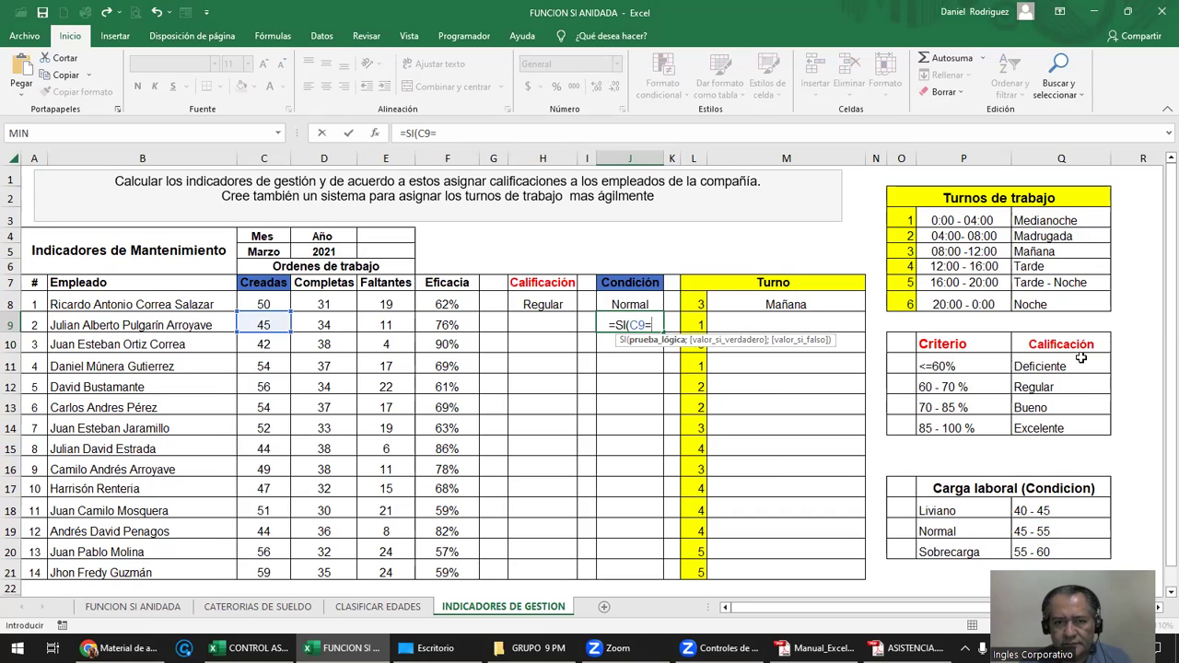
{"action": "type", "text": ">"}
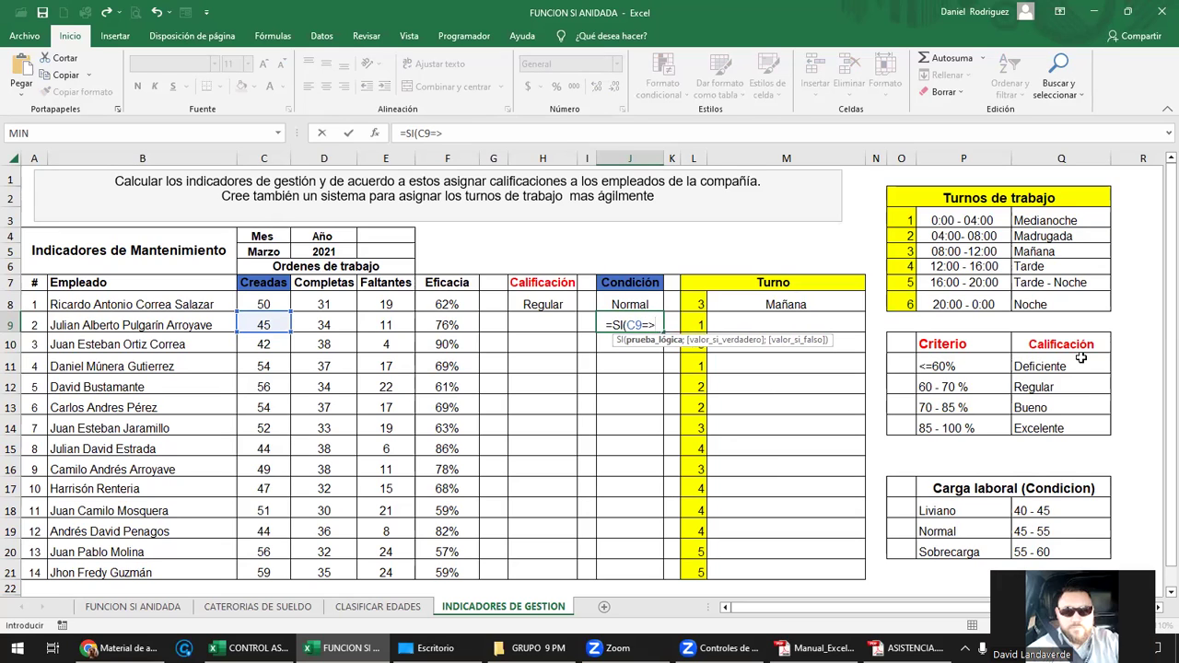
{"action": "key", "text": "BackSpace"}
{"action": "type", "text": "<"}
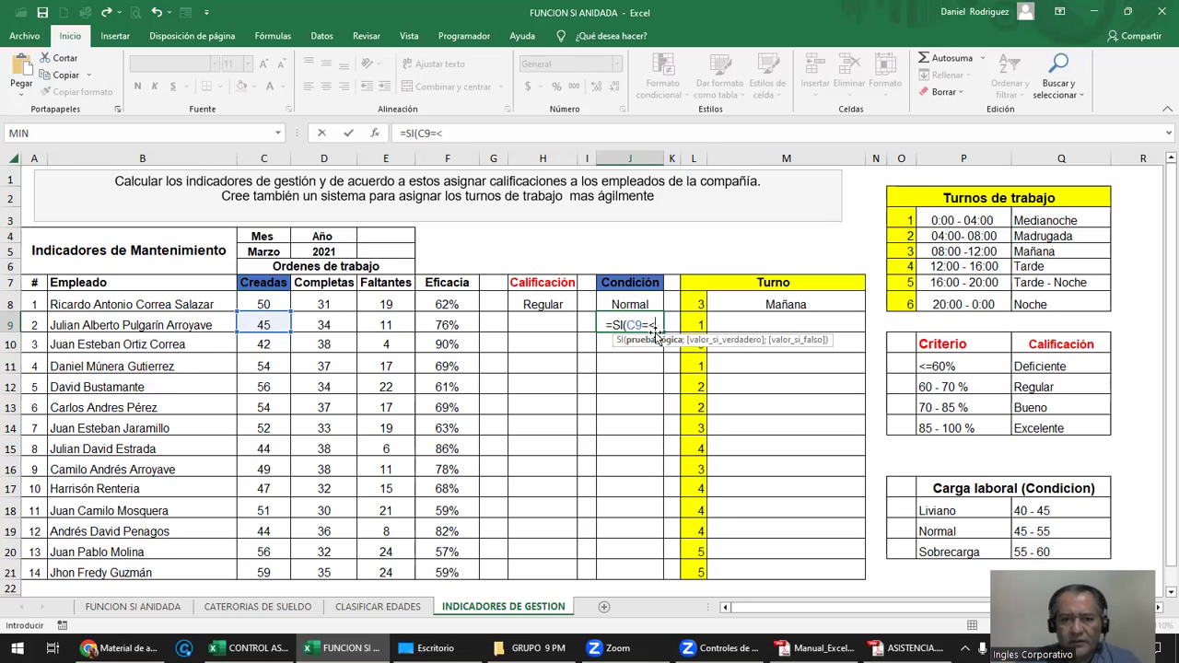
{"action": "type", "text": "45"}
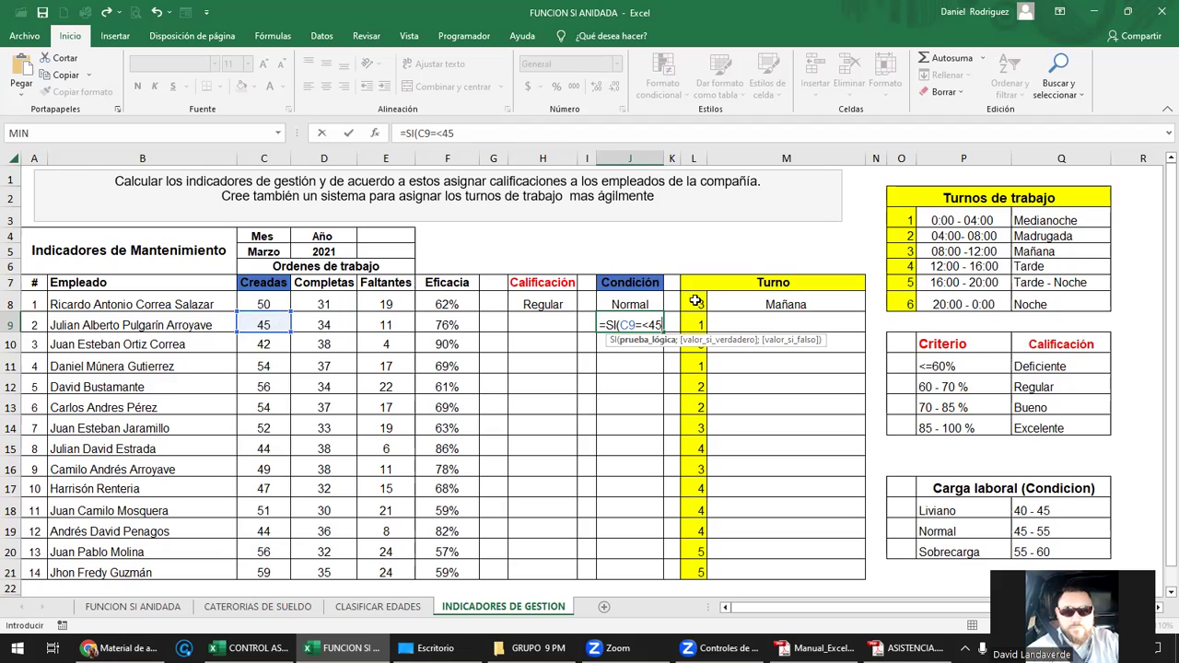
{"action": "type", "text": ";"}
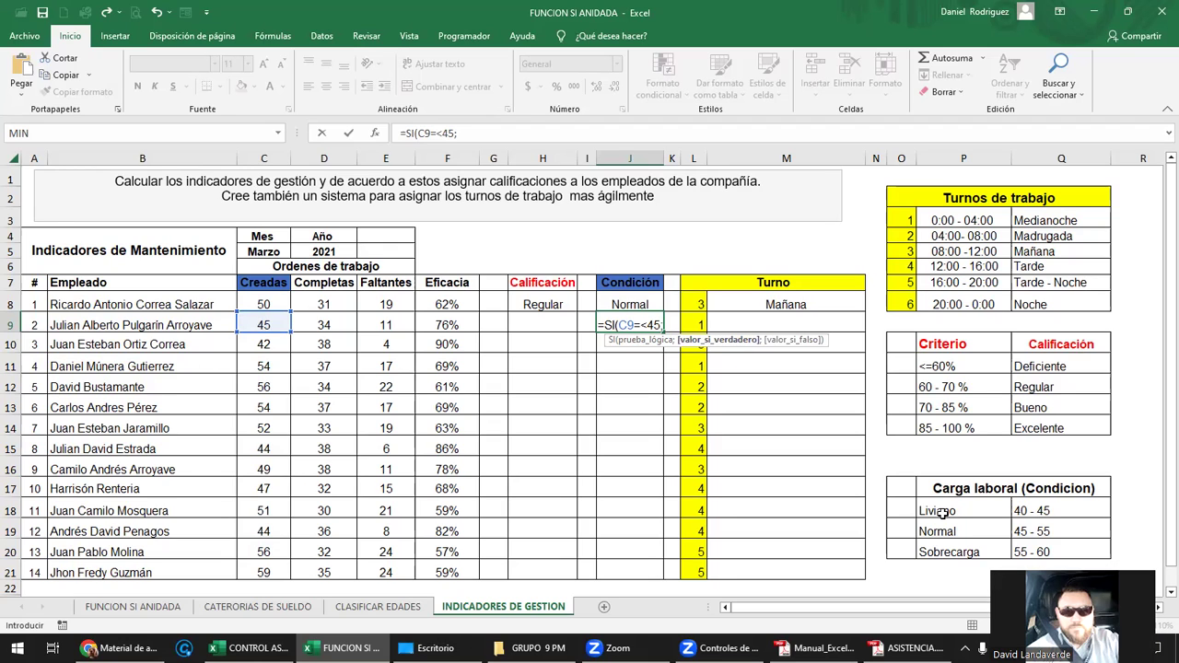
{"action": "type", "text": "\"liviano"}
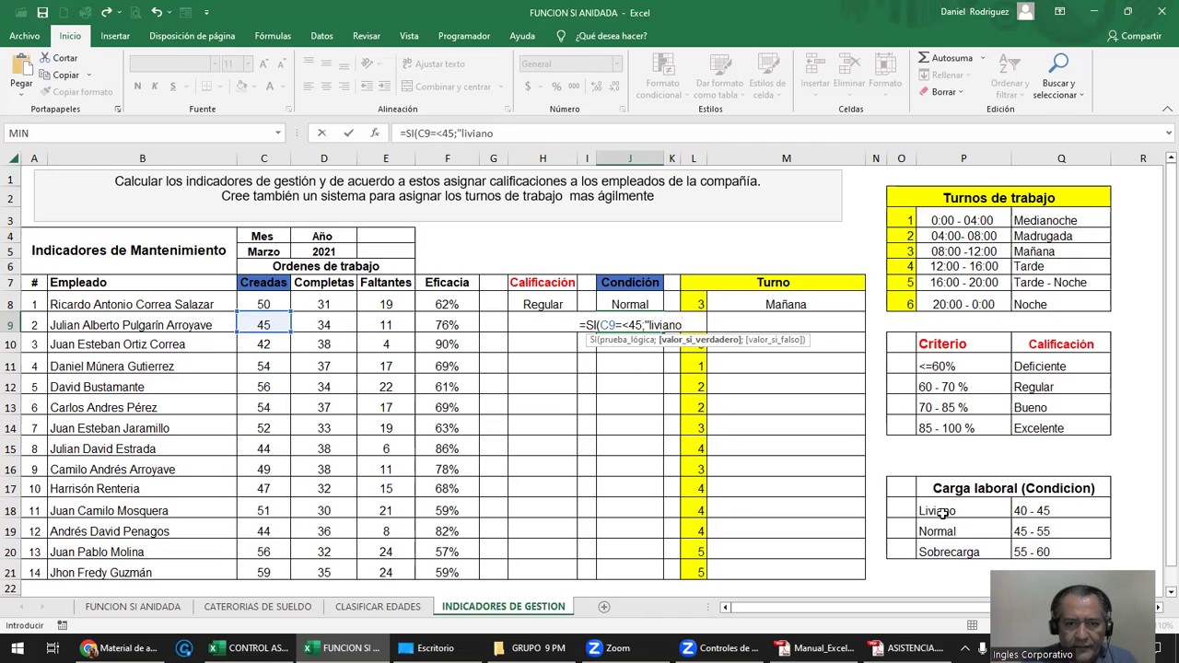
{"action": "key", "text": "BackSpace"}
{"action": "key", "text": "BackSpace"}
{"action": "key", "text": "BackSpace"}
{"action": "key", "text": "BackSpace"}
{"action": "key", "text": "BackSpace"}
{"action": "key", "text": "BackSpace"}
{"action": "key", "text": "BackSpace"}
{"action": "type", "text": "Liviano"}
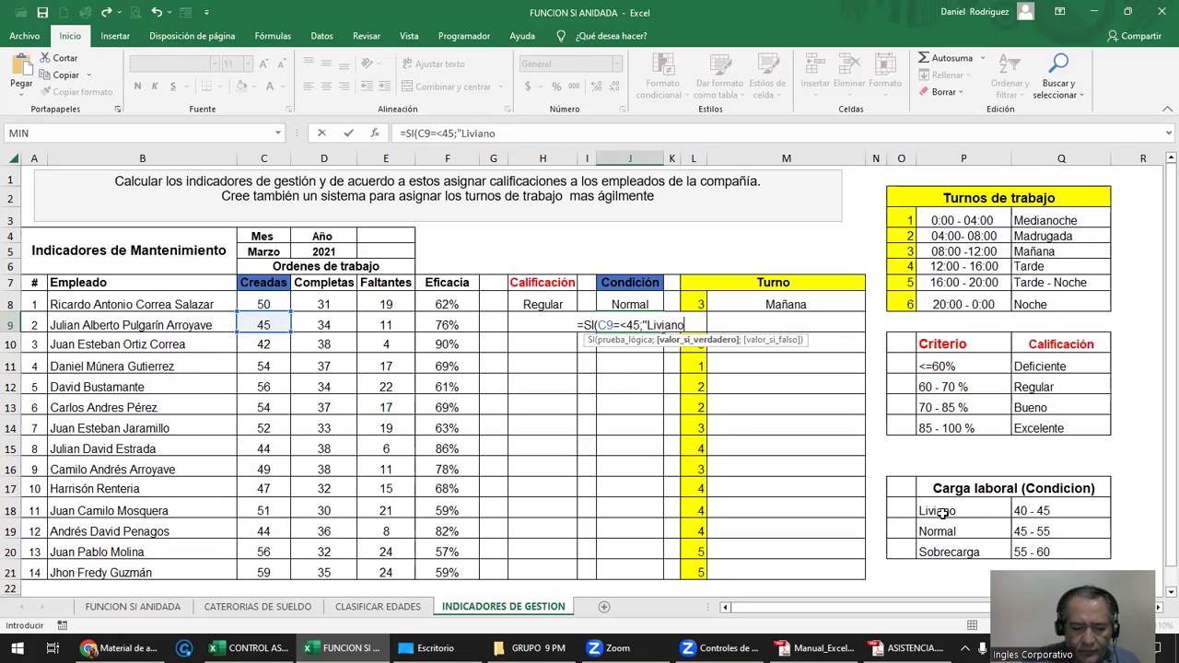
{"action": "type", "text": "\""}
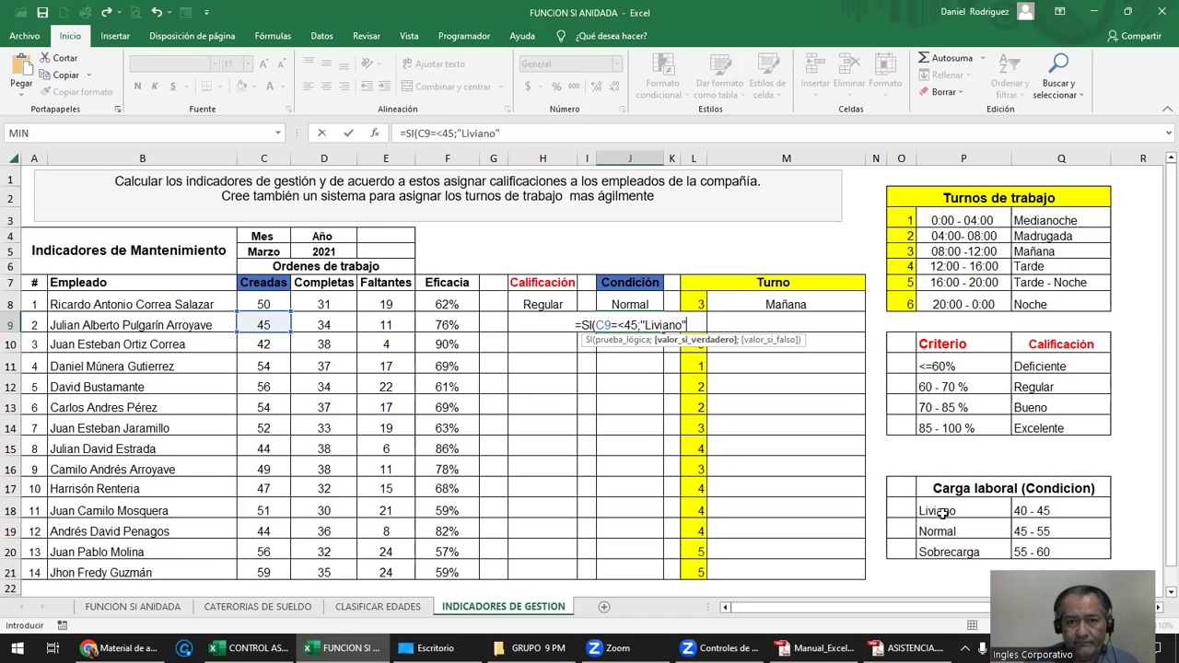
{"action": "type", "text": ";"}
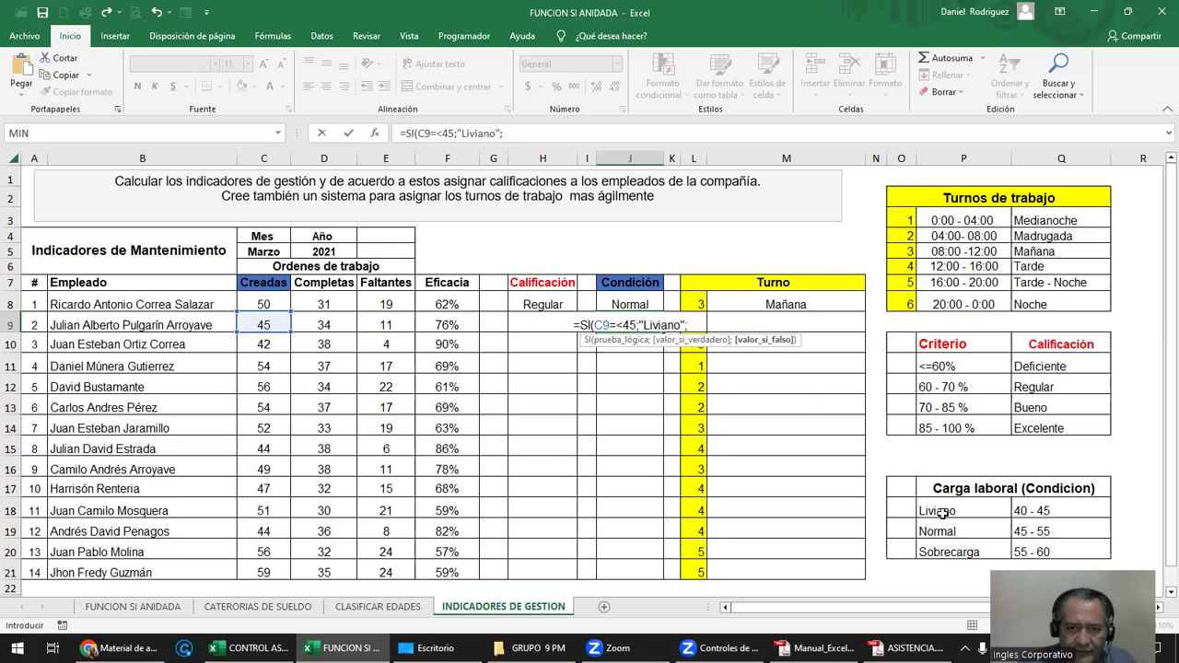
Step: Add the nested test si(c9=<55;"Normal"; to the J9 formula
{"action": "type", "text": "si"}
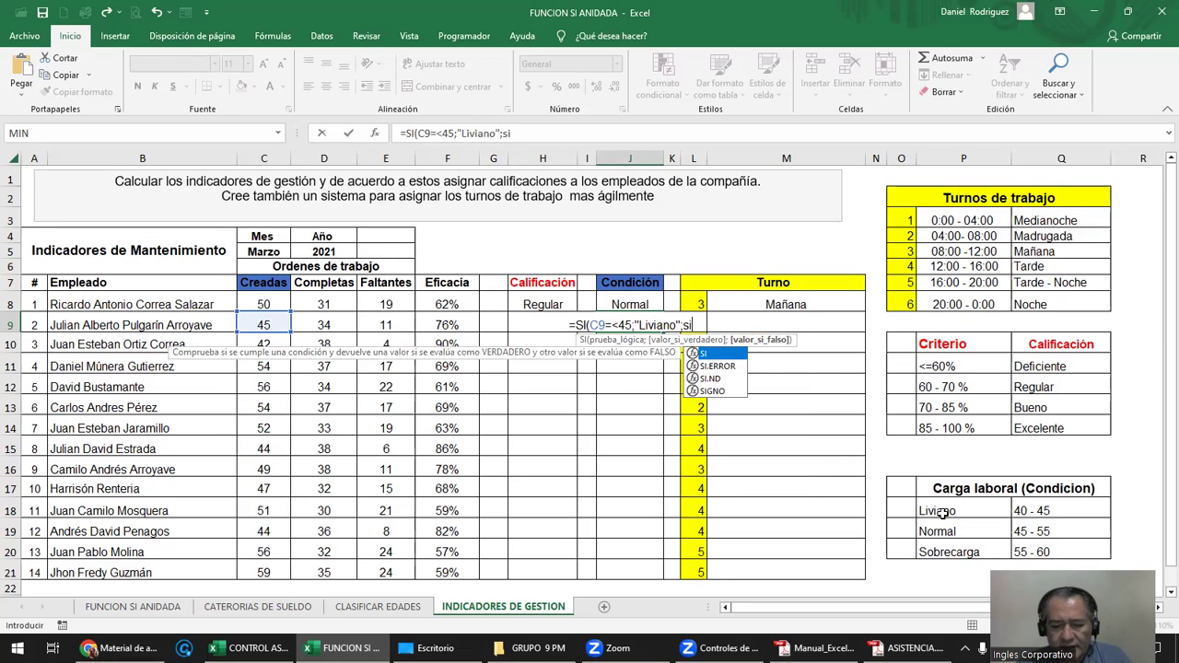
{"action": "type", "text": "("}
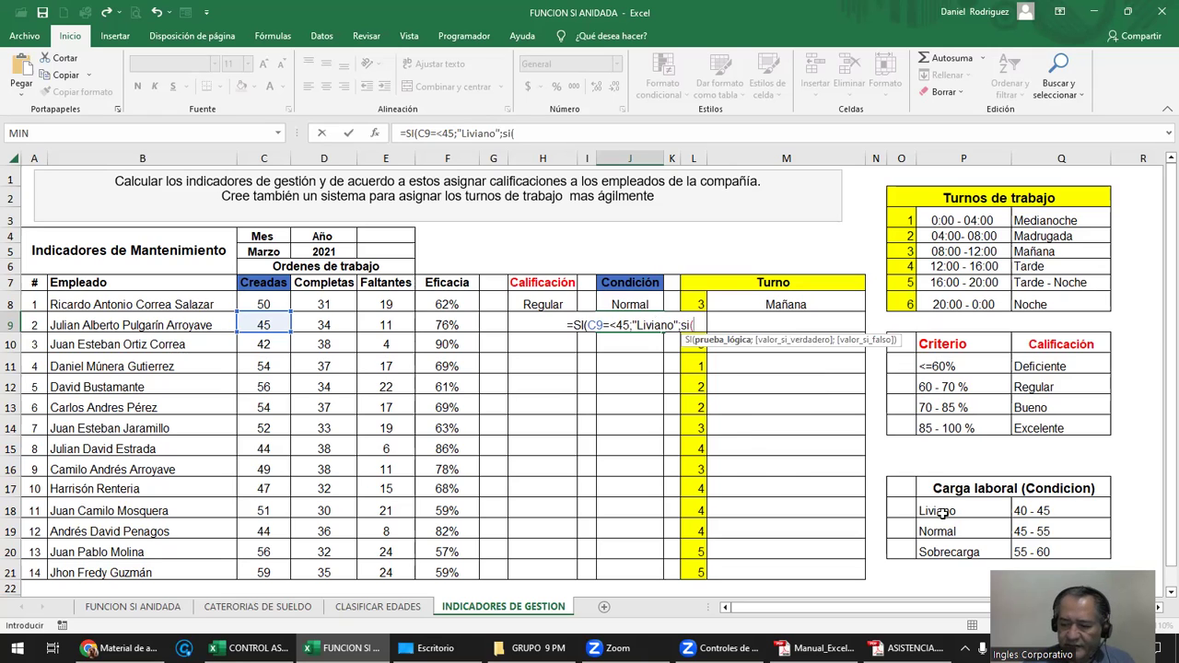
{"action": "type", "text": "c9"}
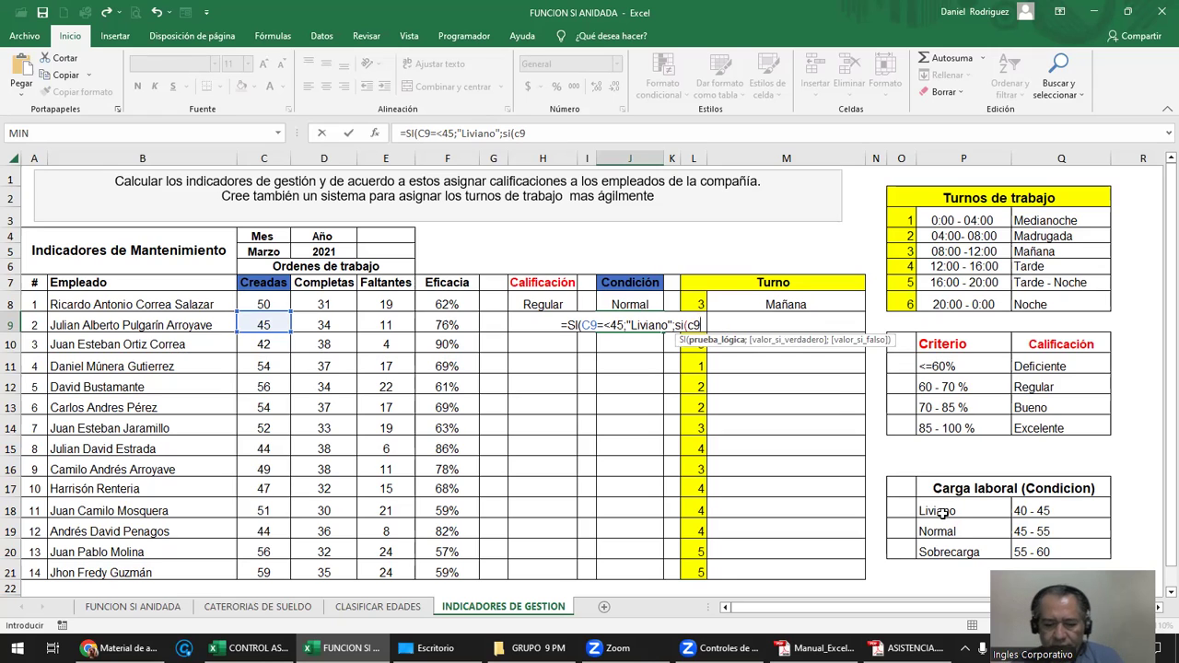
{"action": "type", "text": "="}
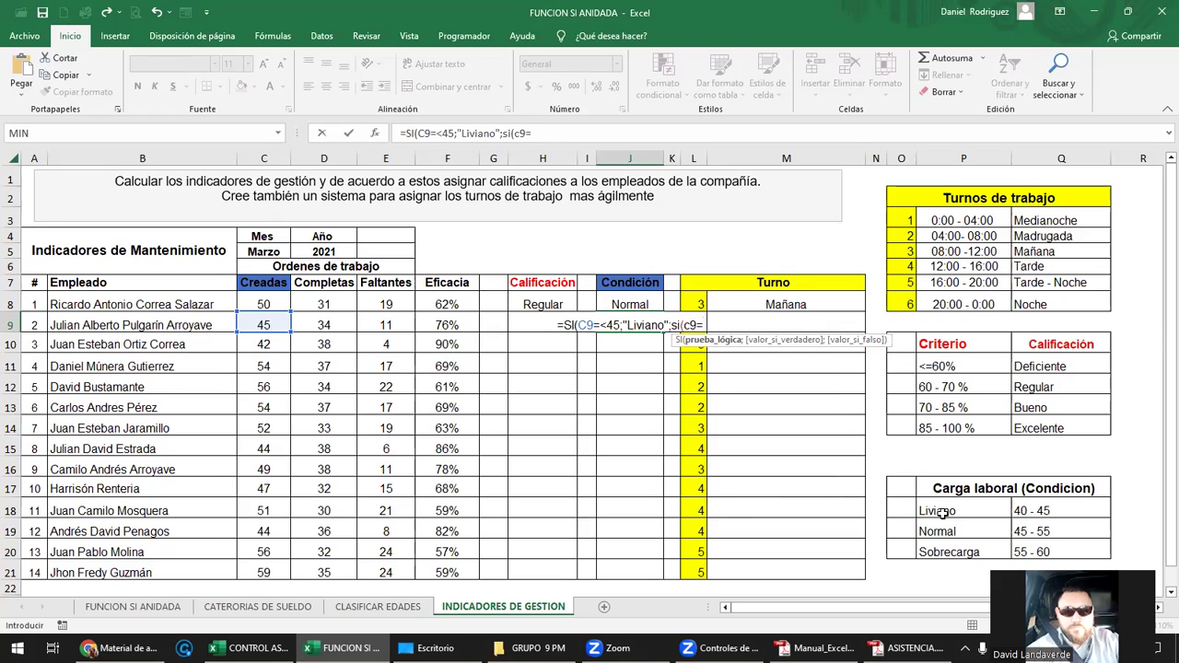
{"action": "type", "text": ">"}
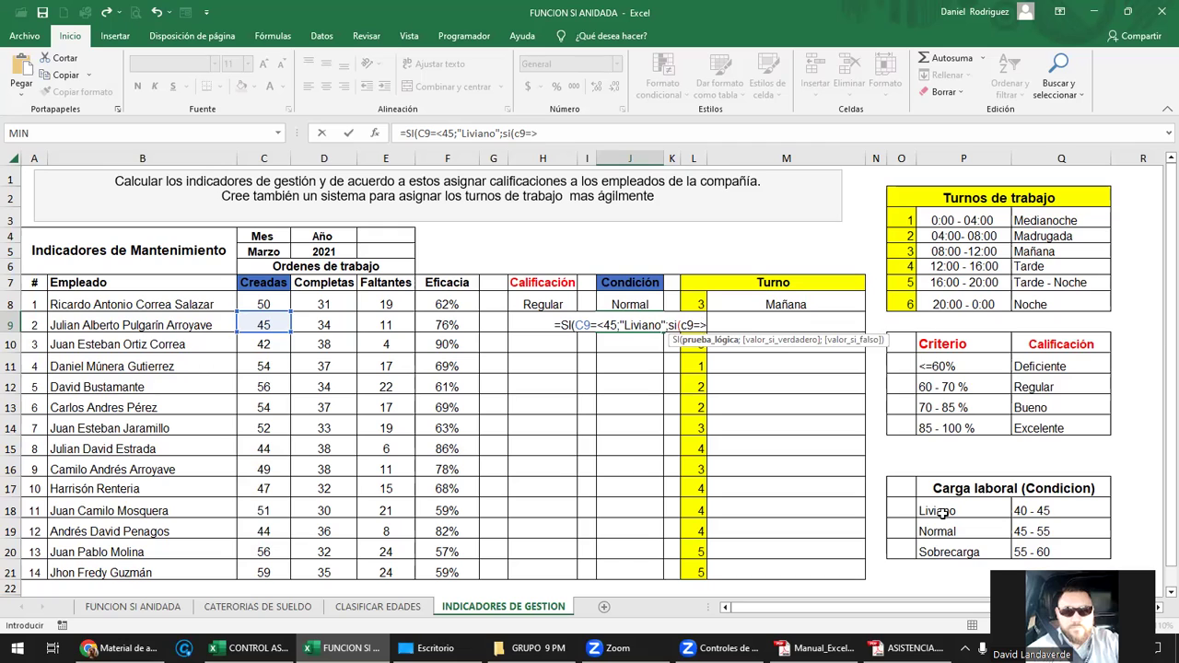
{"action": "key", "text": "BackSpace"}
{"action": "type", "text": "<"}
{"action": "type", "text": "55"}
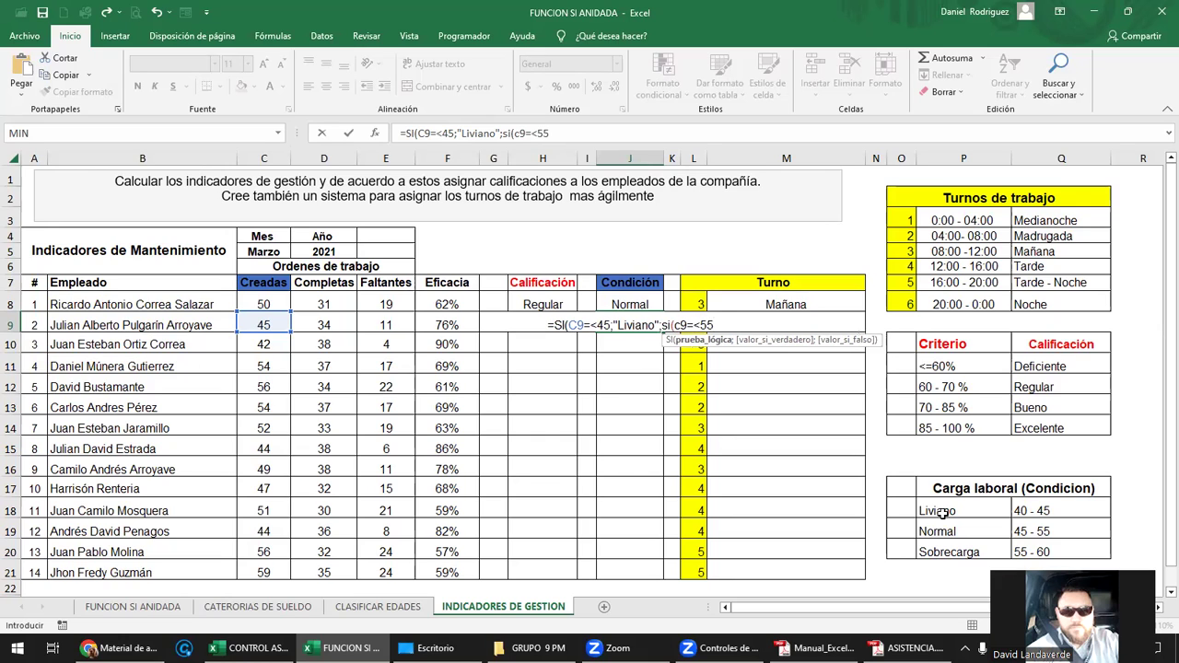
{"action": "type", "text": ";"}
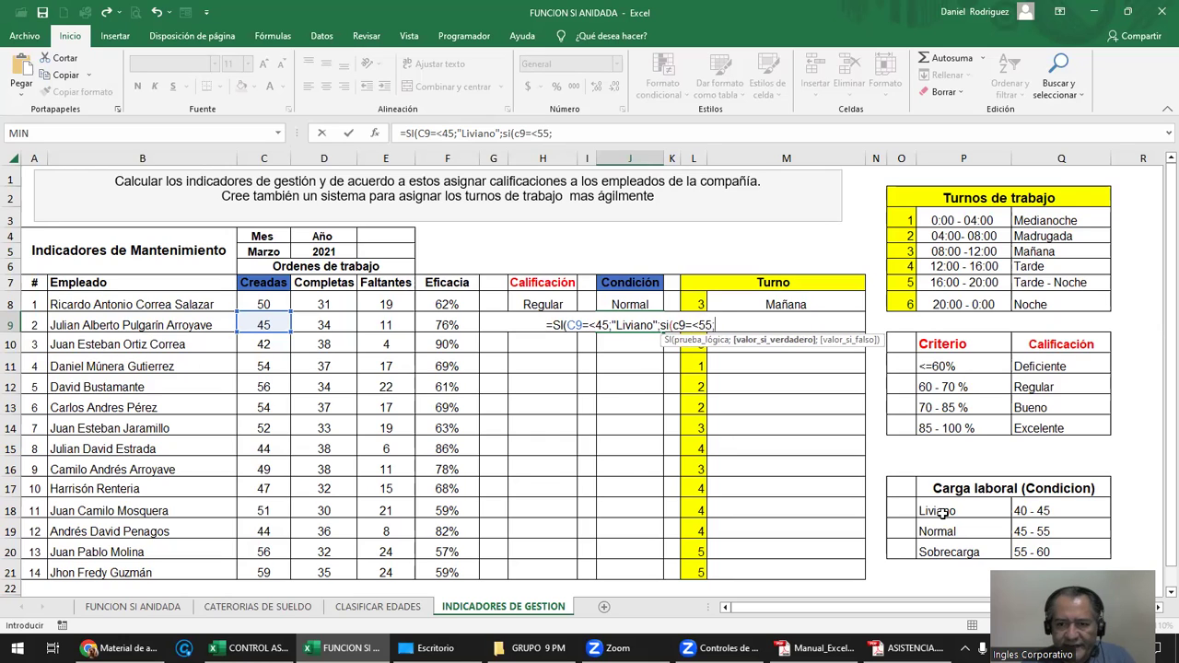
{"action": "type", "text": "\""}
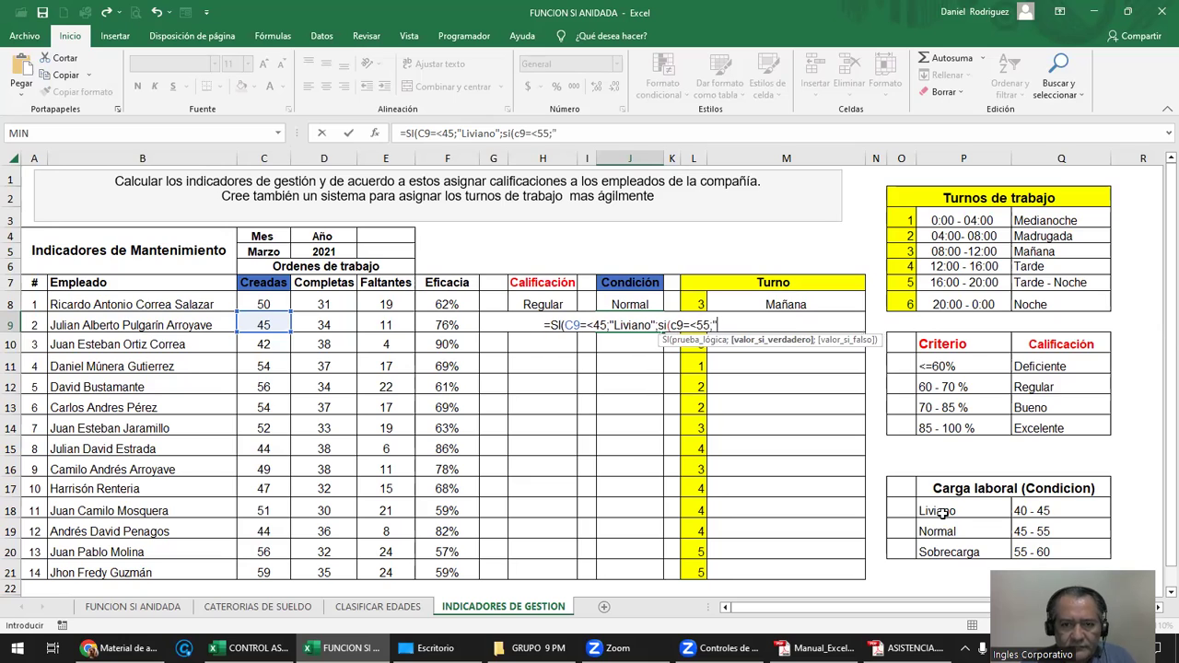
{"action": "type", "text": "Normal\""}
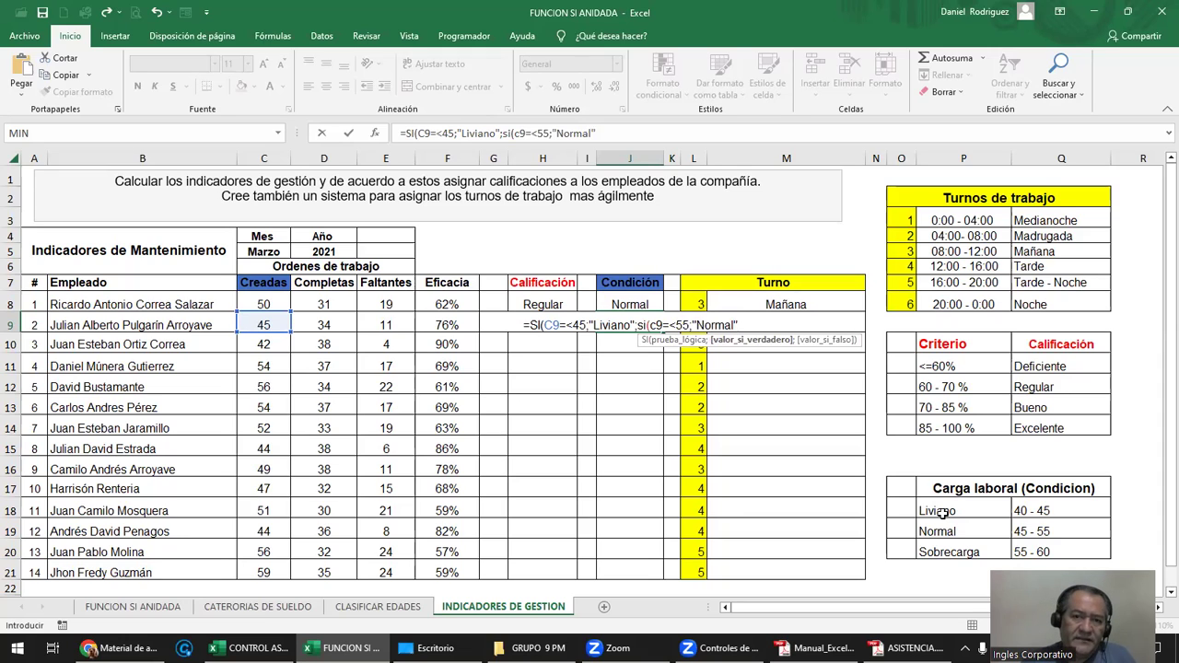
{"action": "type", "text": ";"}
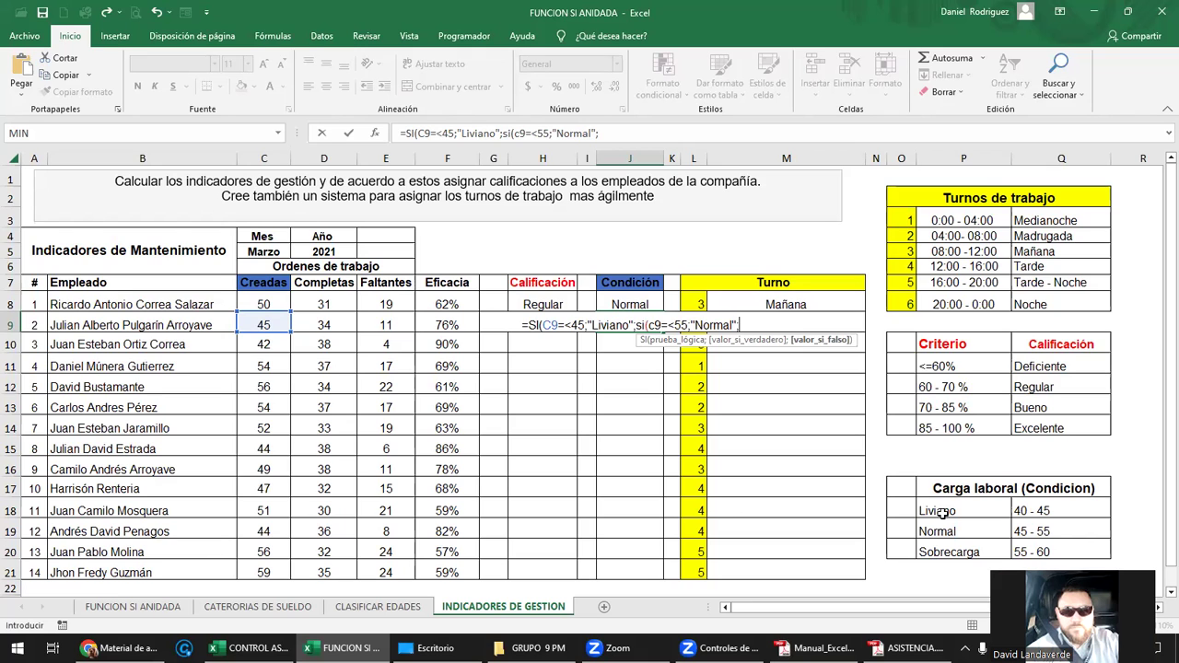
Step: Finish J9 with si(c9>55;"Sobregcarga"; and a " no valido" fallback, then commit it
{"action": "type", "text": "s"}
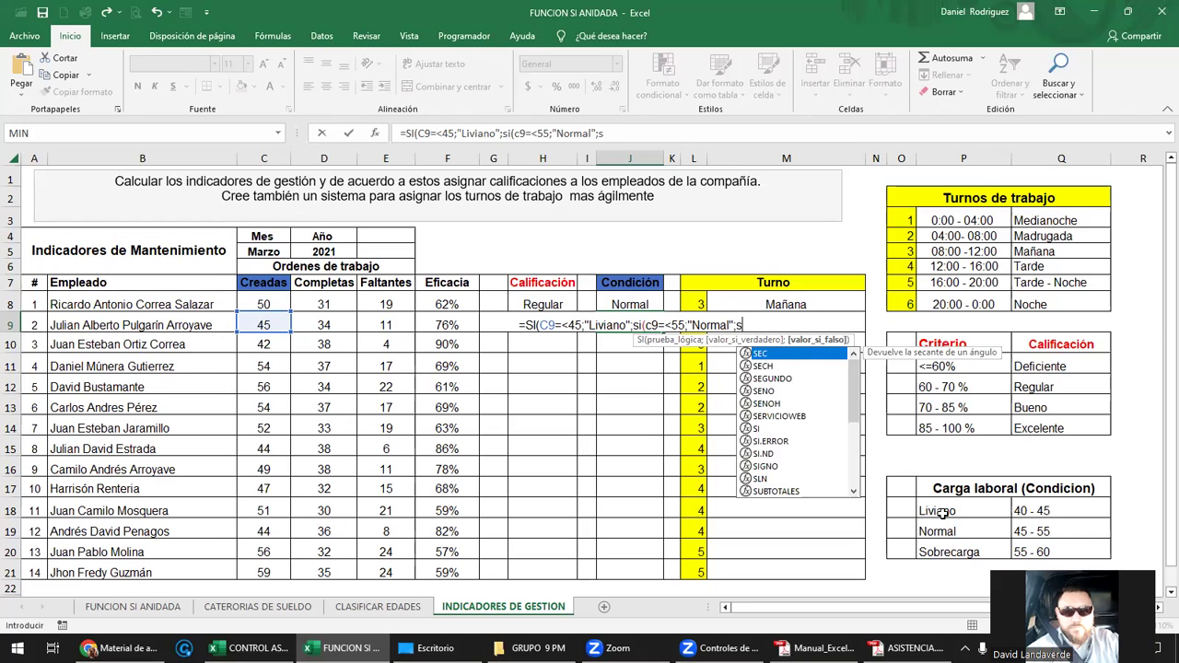
{"action": "type", "text": "i("}
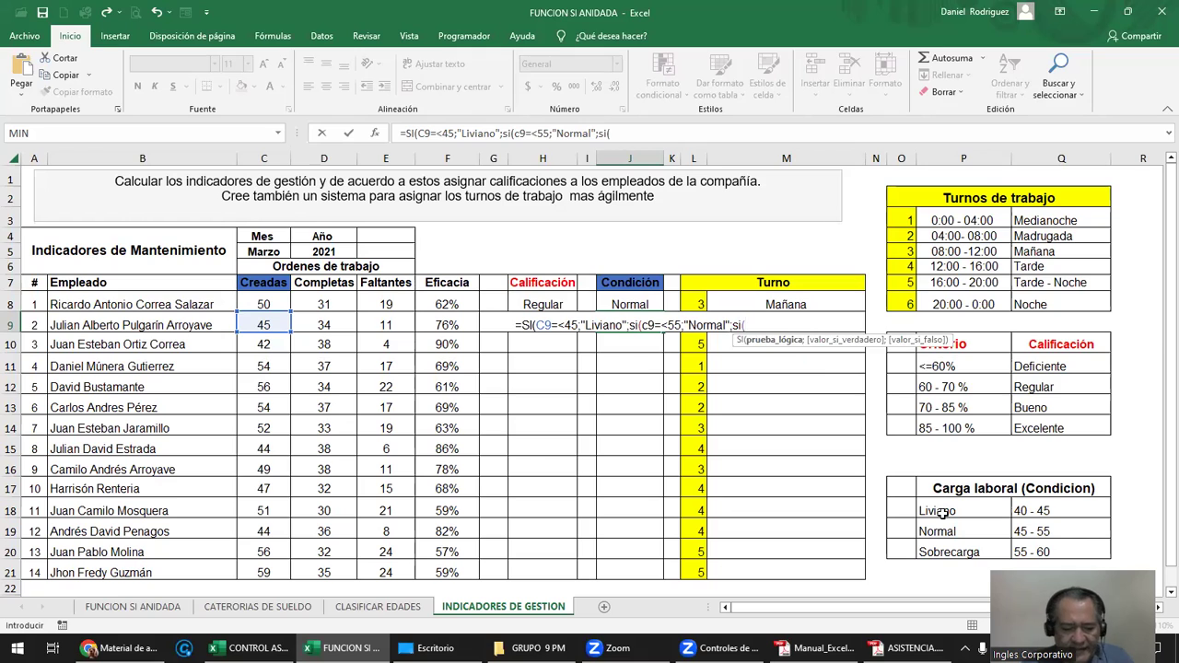
{"action": "type", "text": "c"}
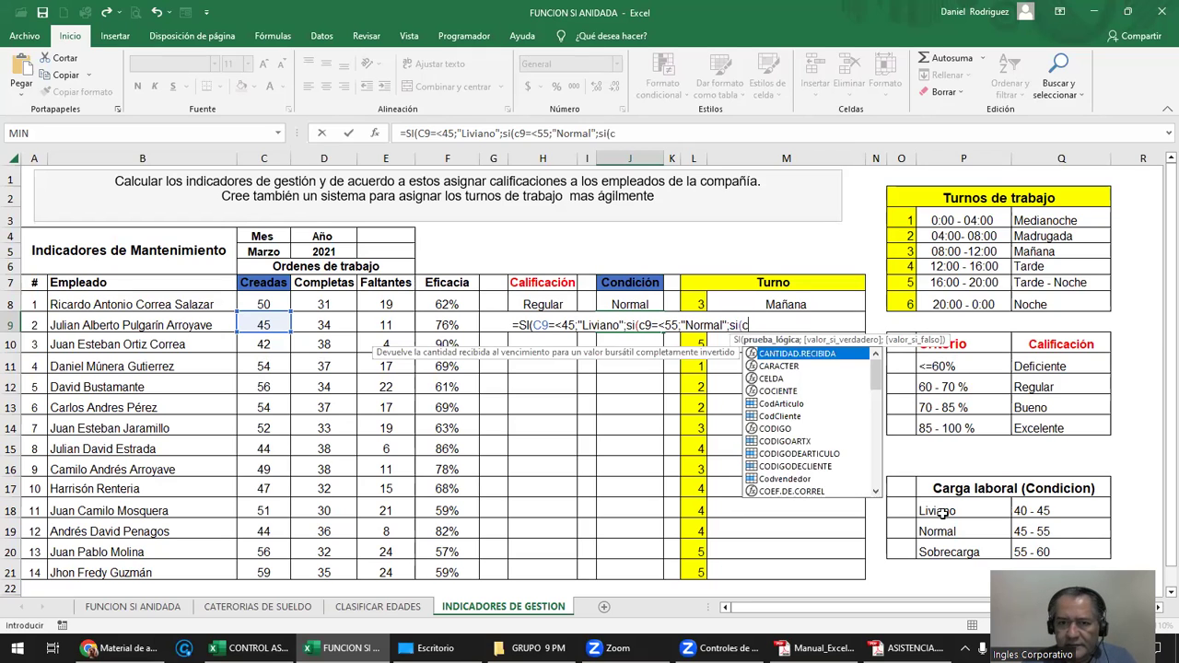
{"action": "type", "text": "9"}
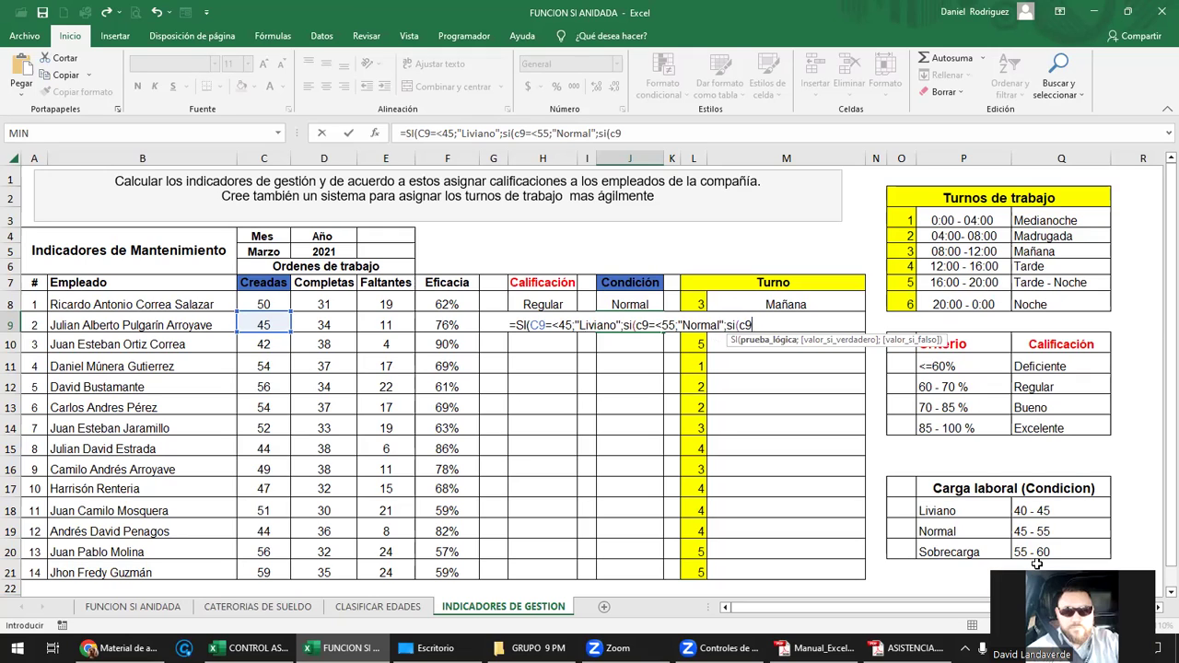
{"action": "type", "text": "="}
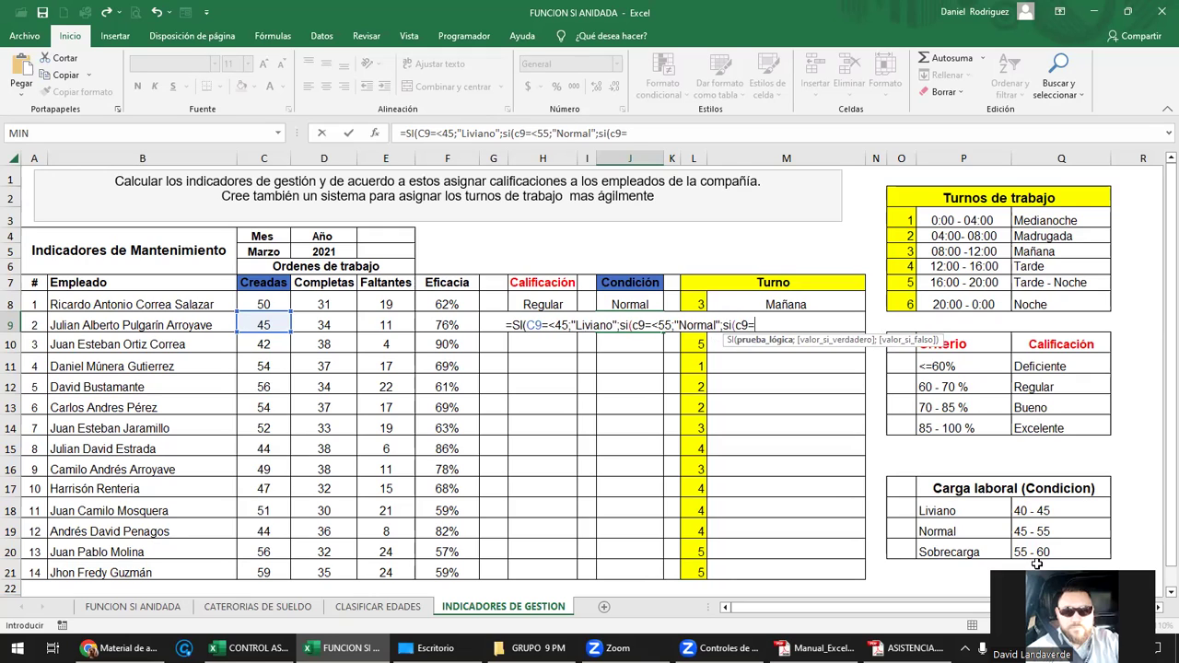
{"action": "type", "text": ">56"}
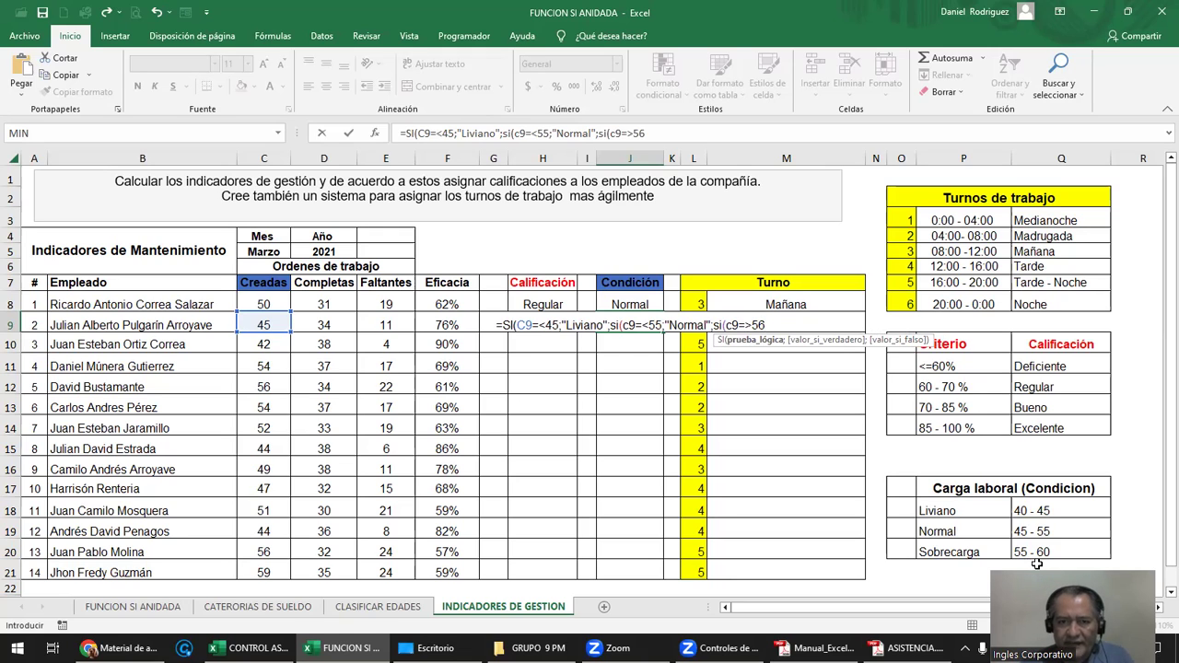
{"action": "key", "text": "BackSpace"}
{"action": "key", "text": "BackSpace"}
{"action": "key", "text": "BackSpace"}
{"action": "key", "text": "BackSpace"}
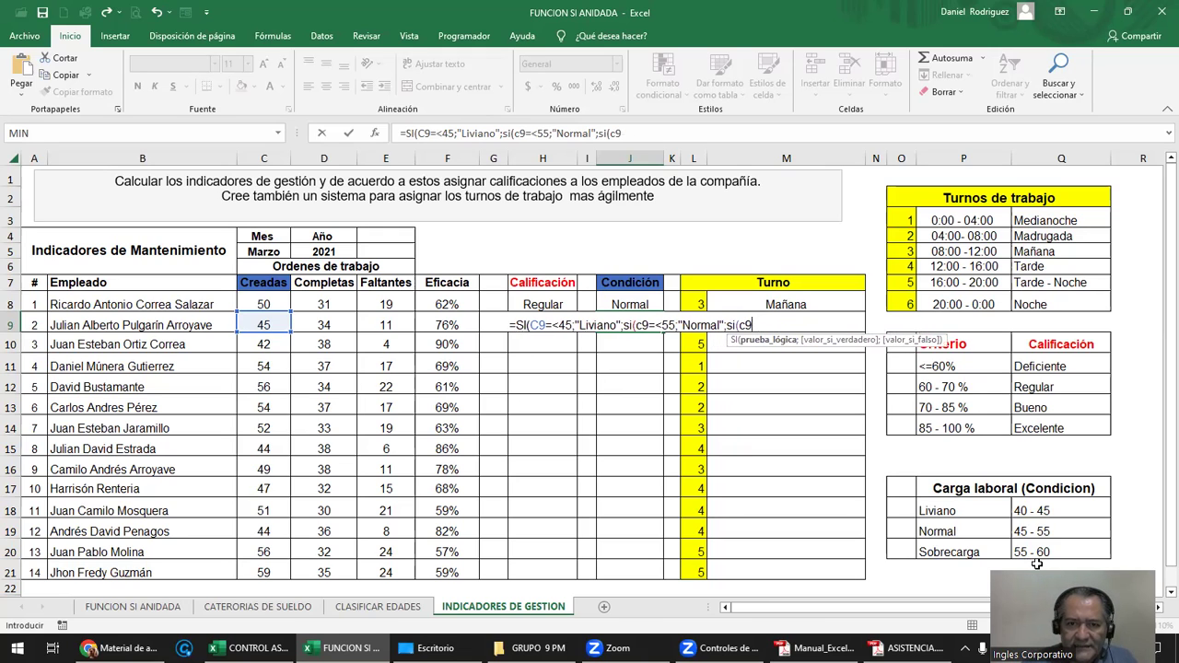
{"action": "type", "text": ">"}
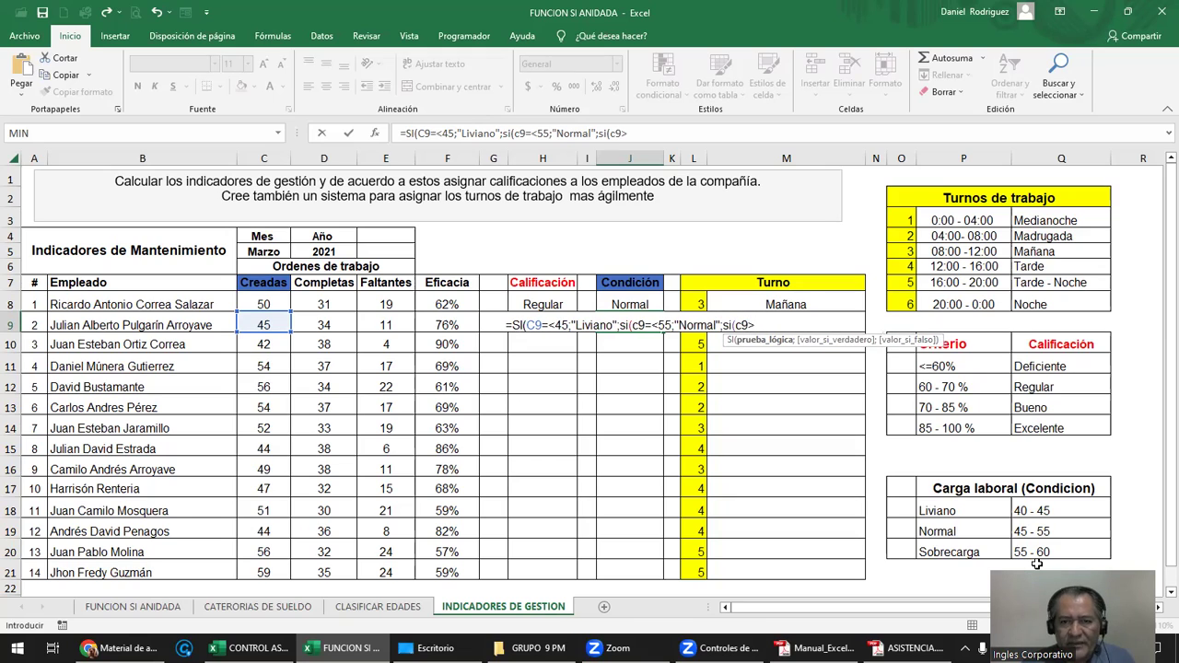
{"action": "type", "text": "5"}
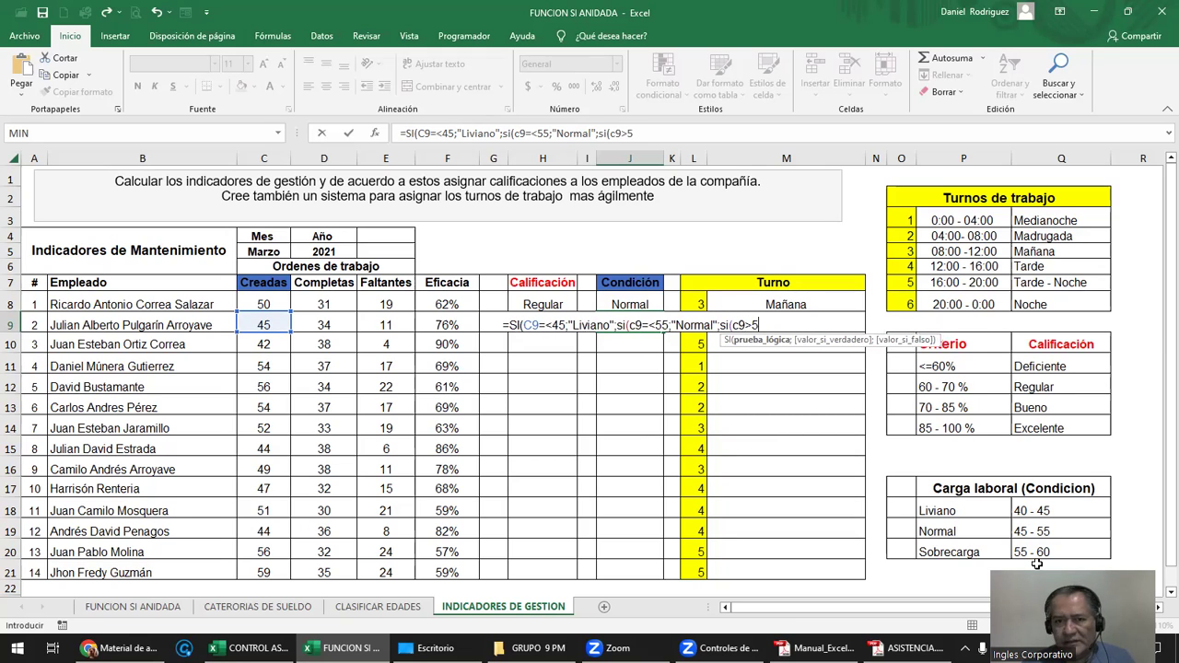
{"action": "type", "text": "5"}
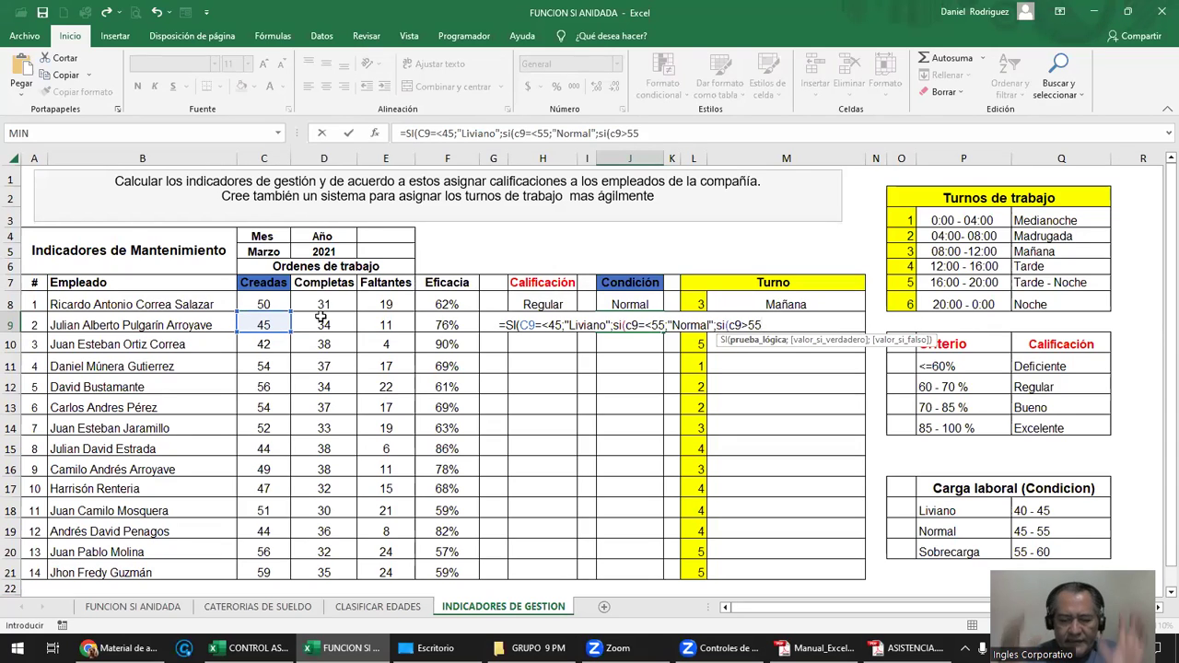
{"action": "type", "text": ";"}
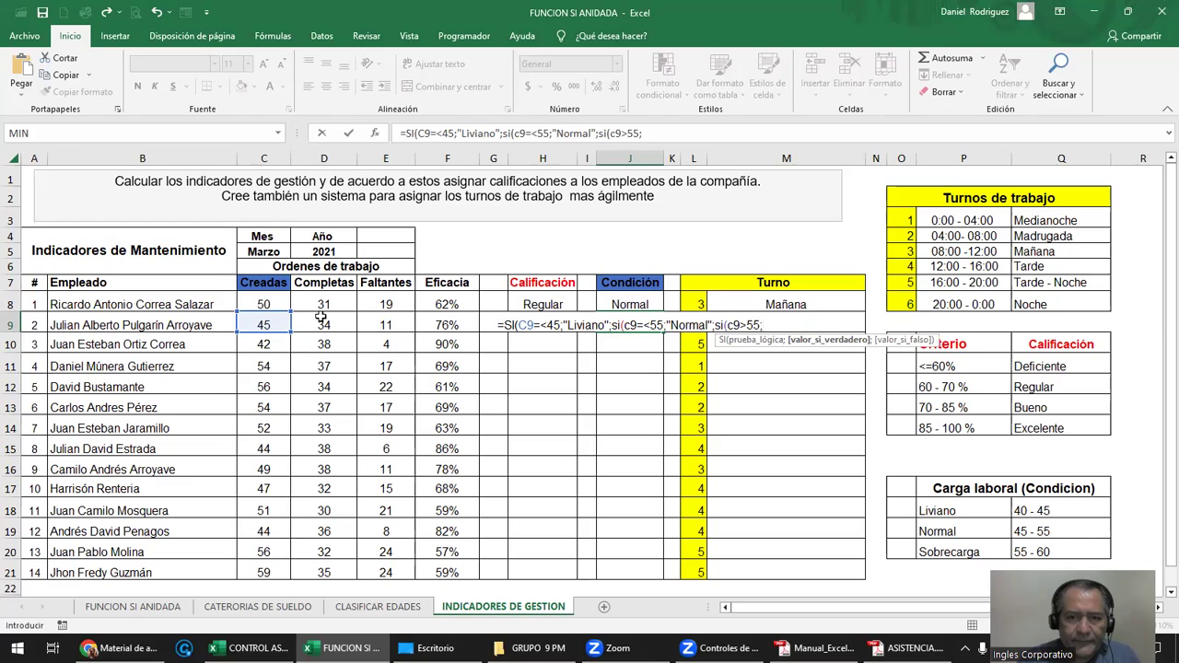
{"action": "type", "text": "\"Sobreg"}
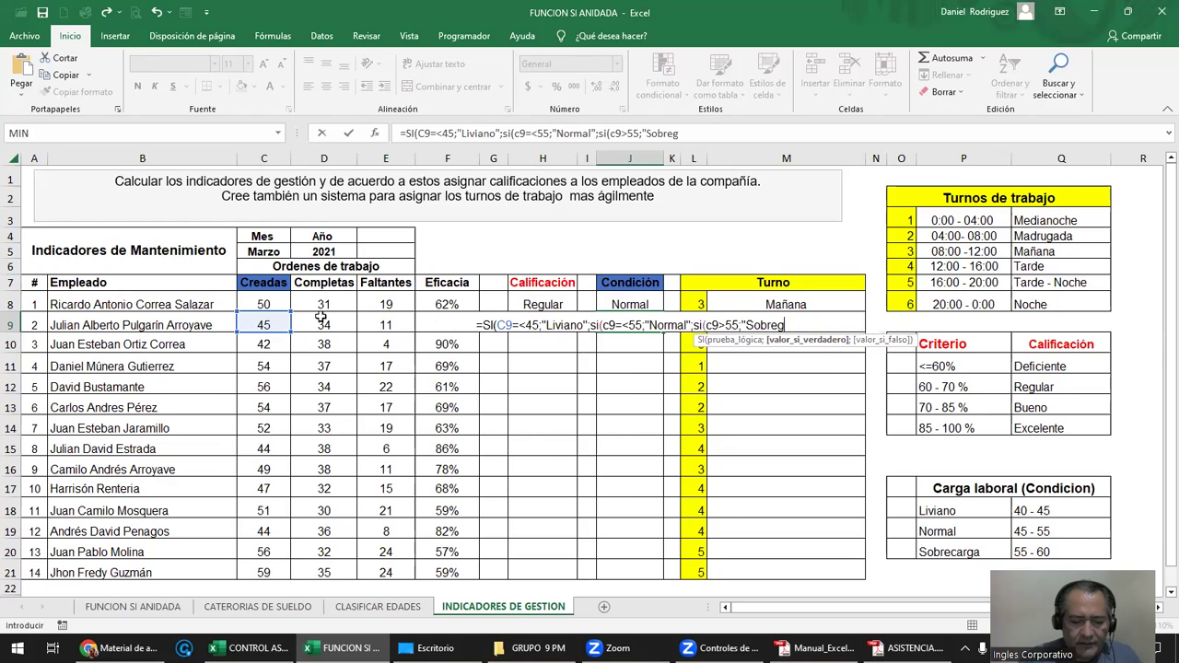
{"action": "type", "text": "carga"}
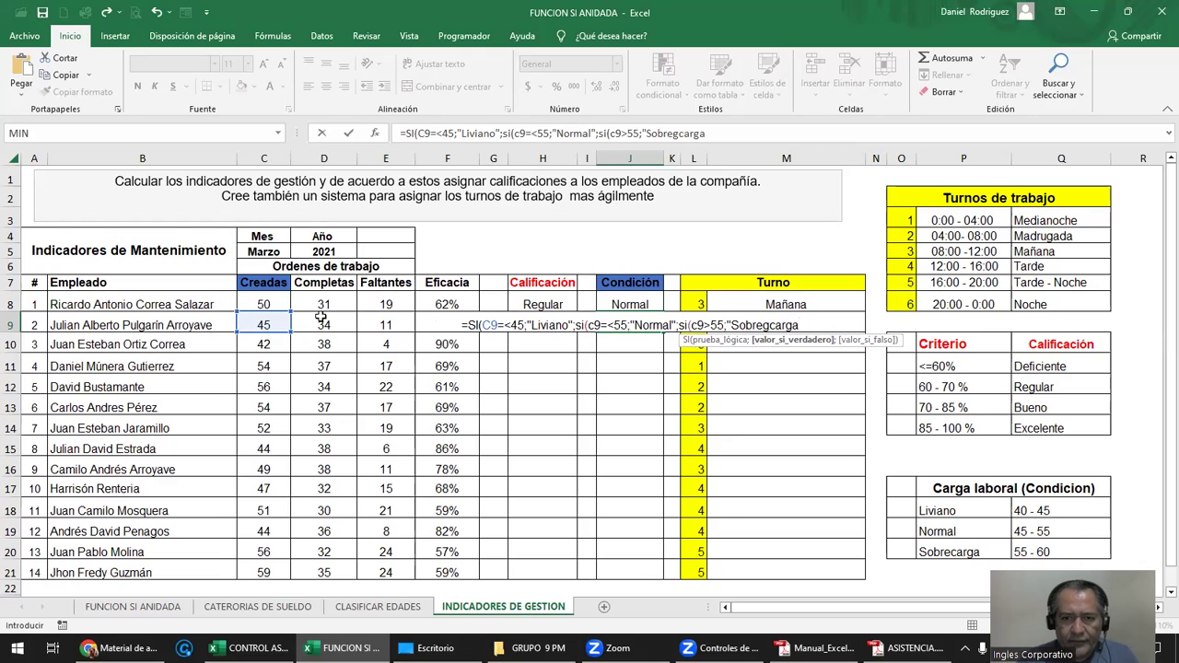
{"action": "type", "text": "\""}
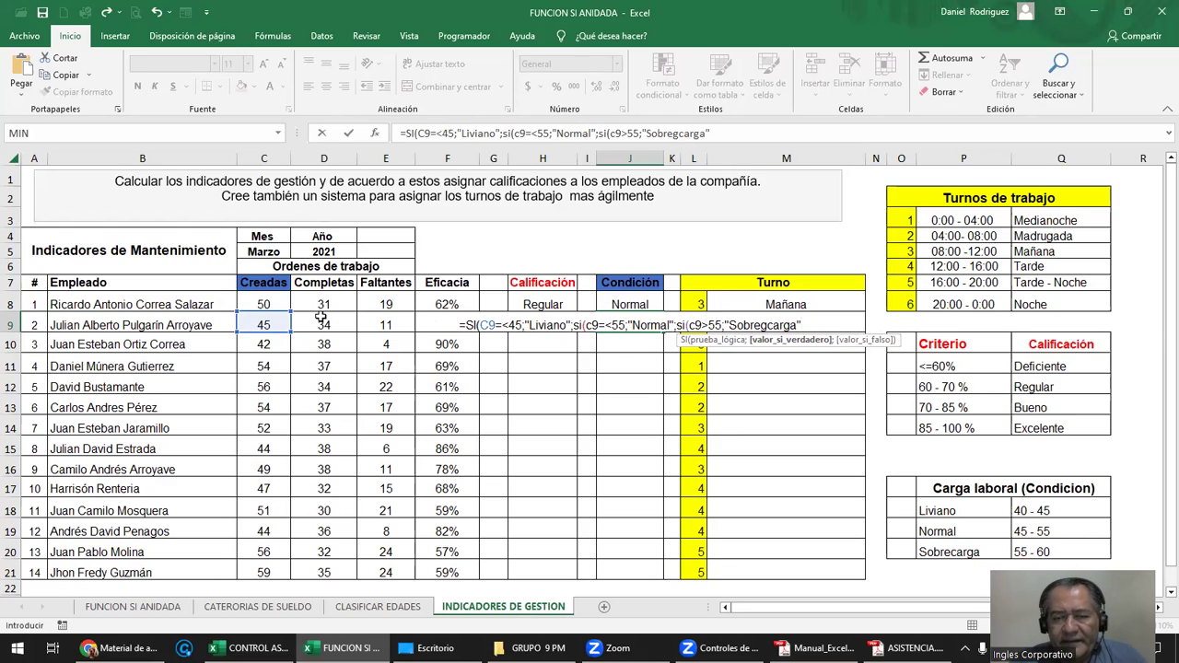
{"action": "type", "text": ";"}
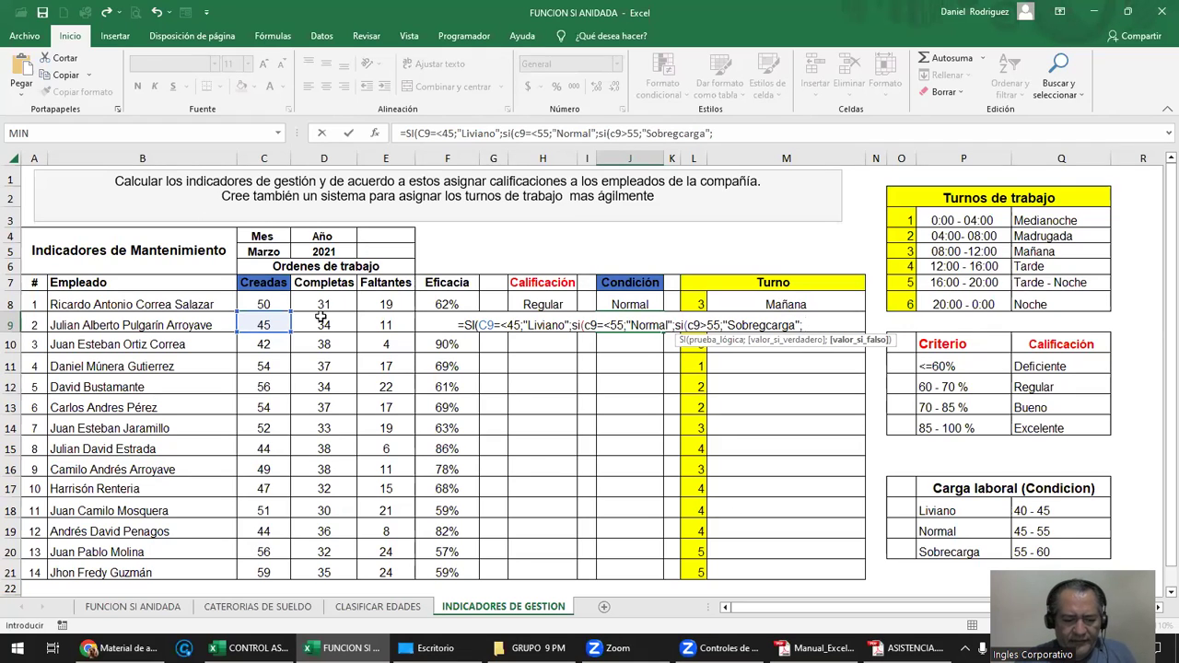
{"action": "type", "text": "\" no valido\""}
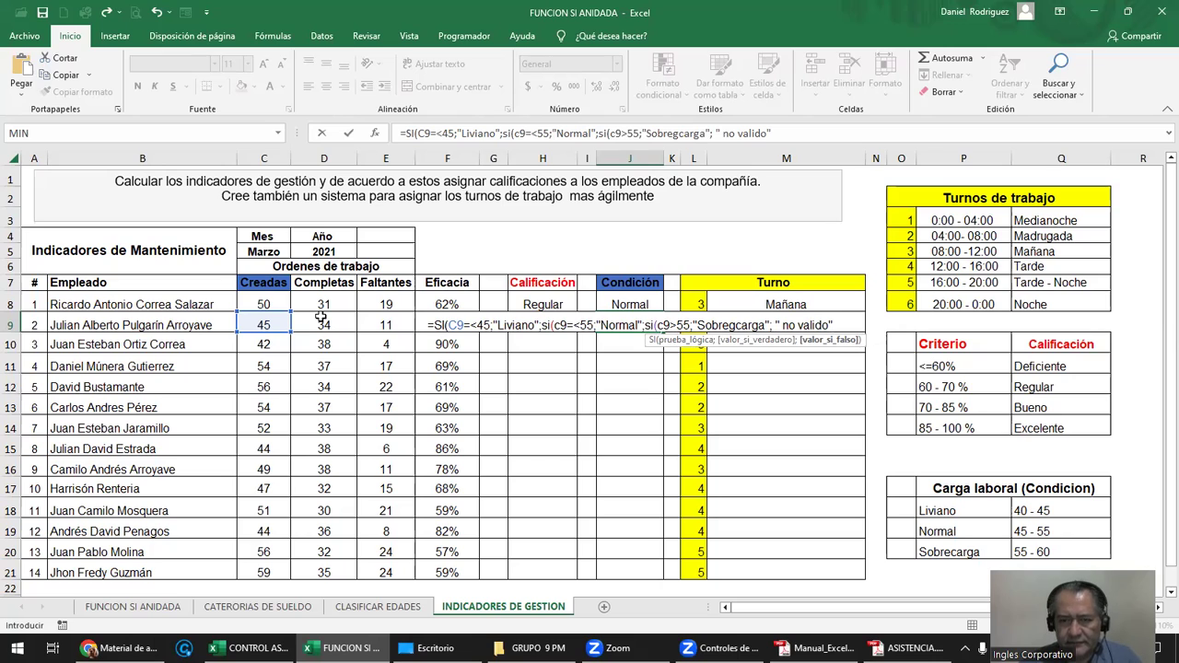
{"action": "type", "text": ")))"}
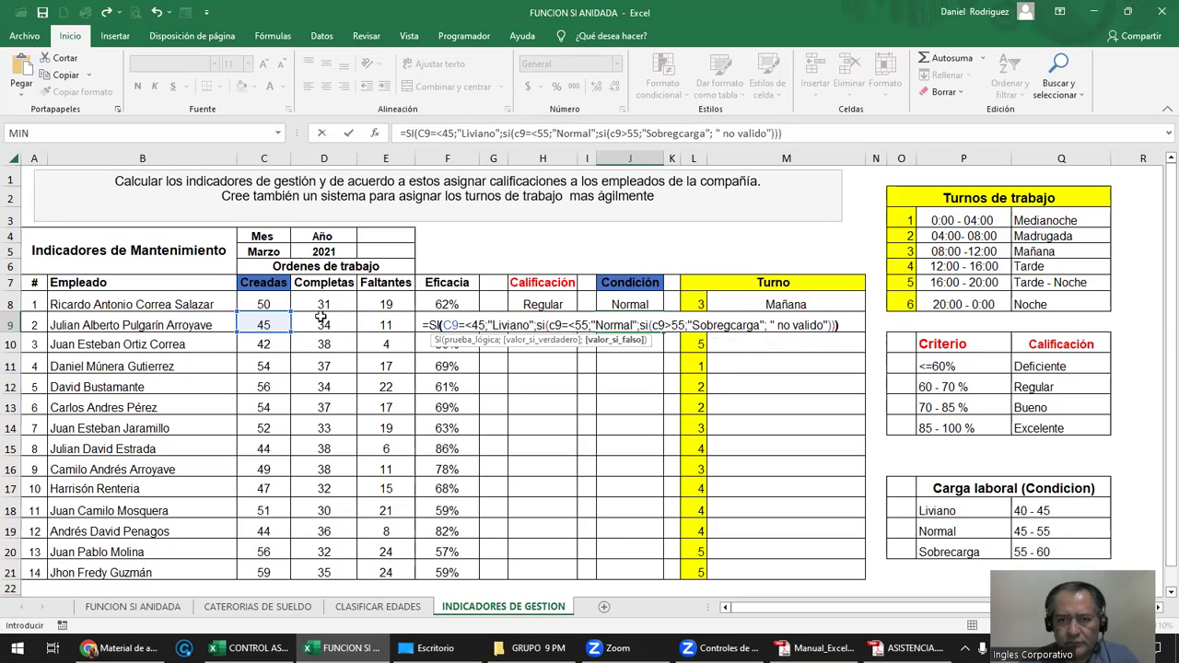
{"action": "key", "text": "Return"}
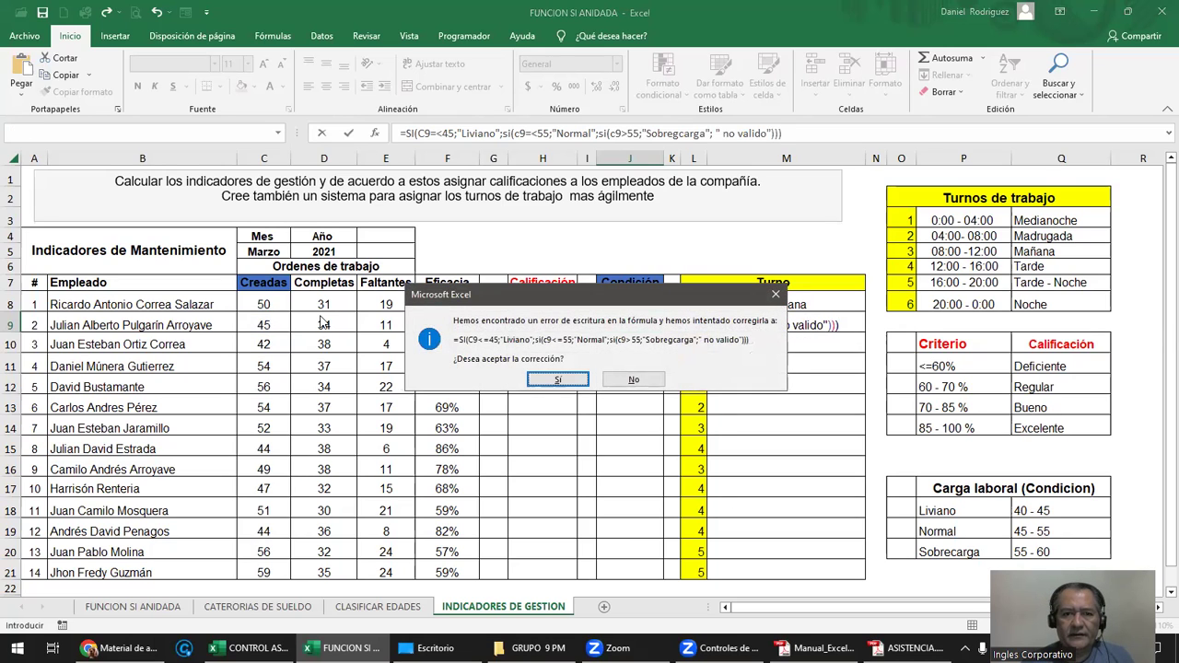
Step: Accept Excel's formula correction and check J9's result against the Creadas value 45 in C9
{"action": "key", "text": "Return"}
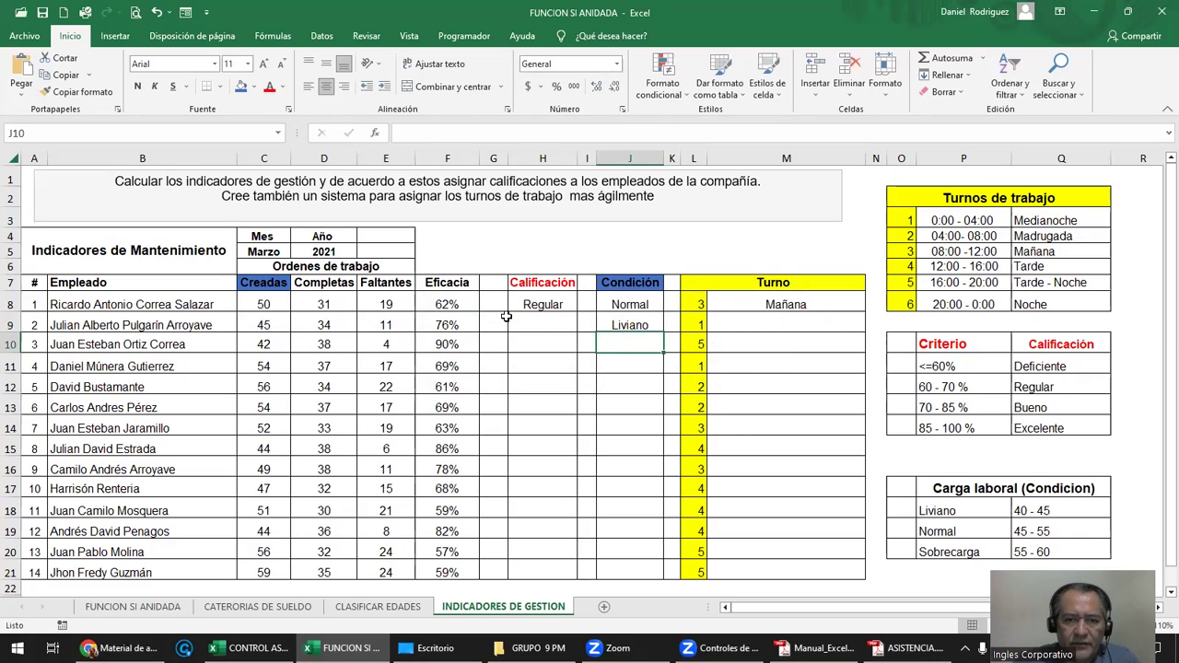
{"action": "left_click", "coordinate": [629, 324]}
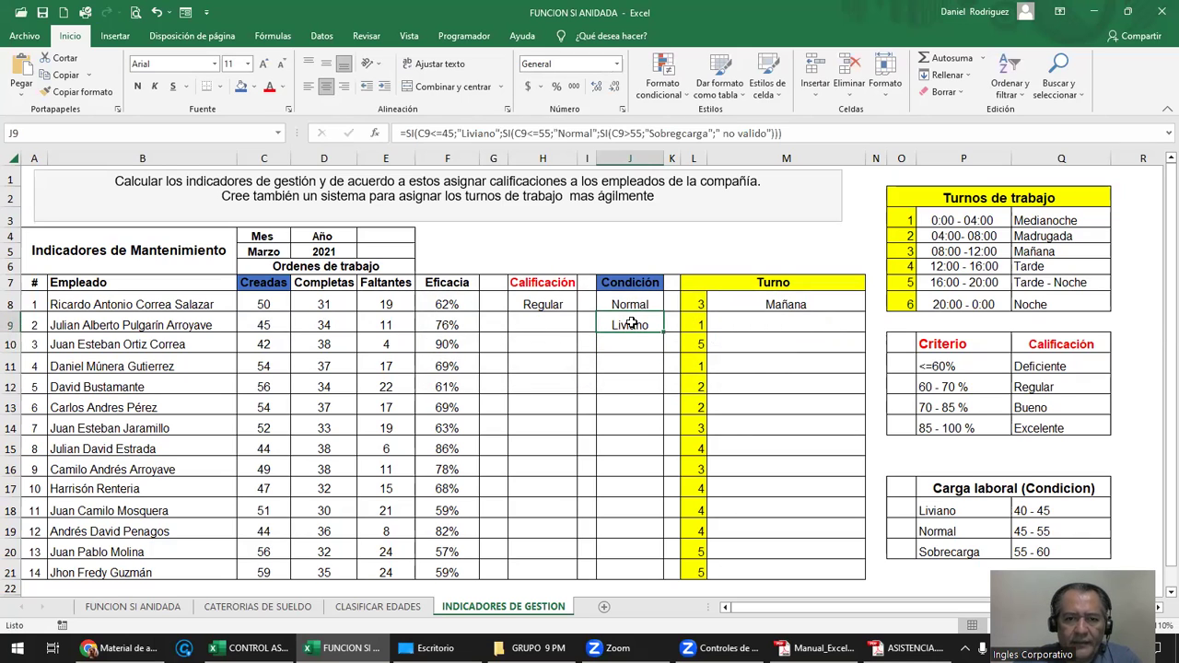
{"action": "left_click", "coordinate": [264, 324]}
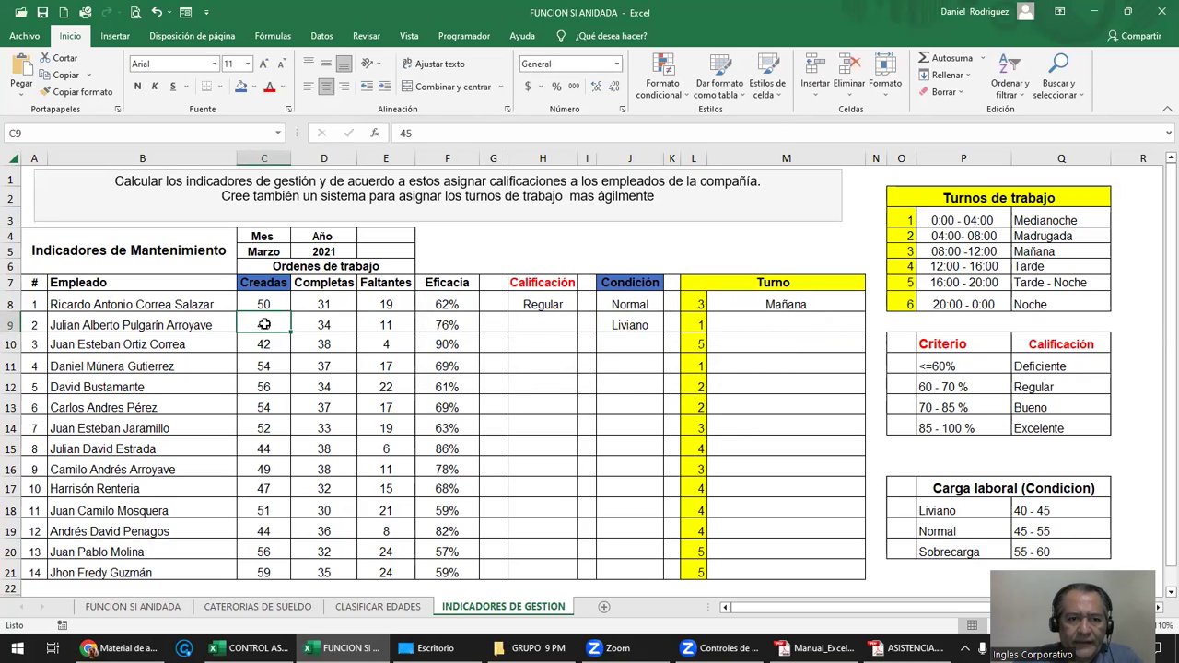
{"action": "left_click", "coordinate": [631, 325]}
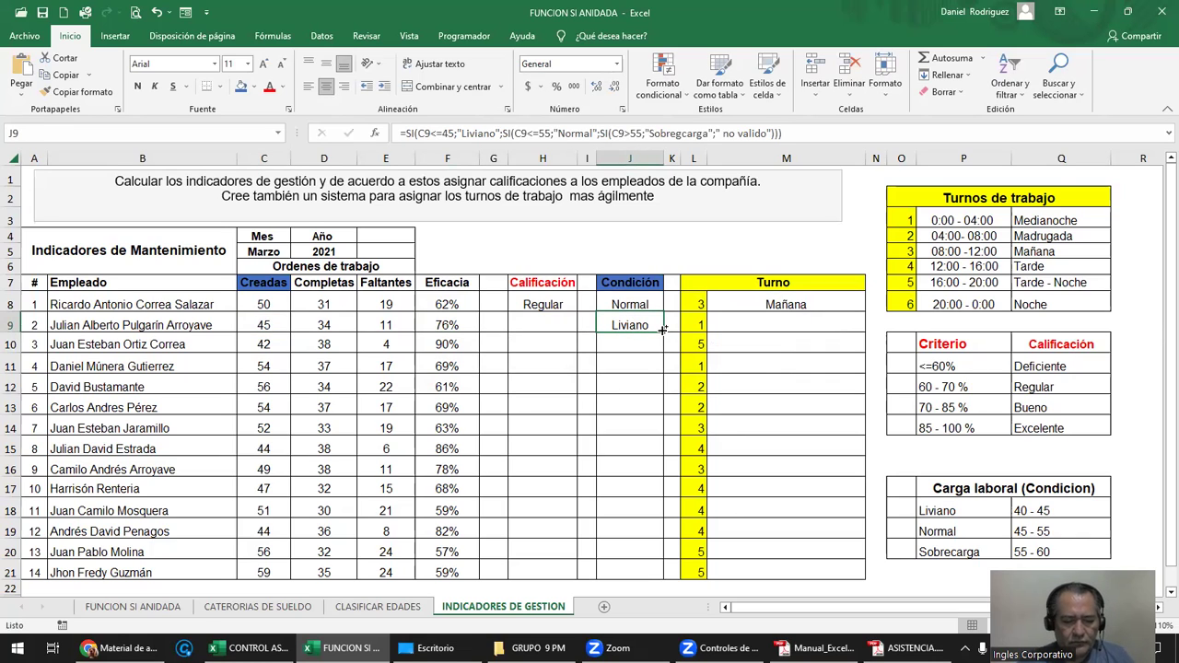
Step: Copy J9's Condición formula into J10:J21 and check the Creadas values in C9:C11
{"action": "key", "text": "ctrl+c"}
{"action": "left_click_drag", "start_coordinate": [654, 340], "coordinate": [654, 387]}
{"action": "key", "text": "shift+Down"}
{"action": "key", "text": "shift+Down"}
{"action": "key", "text": "shift+Down"}
{"action": "key", "text": "shift+Down"}
{"action": "key", "text": "shift+Down"}
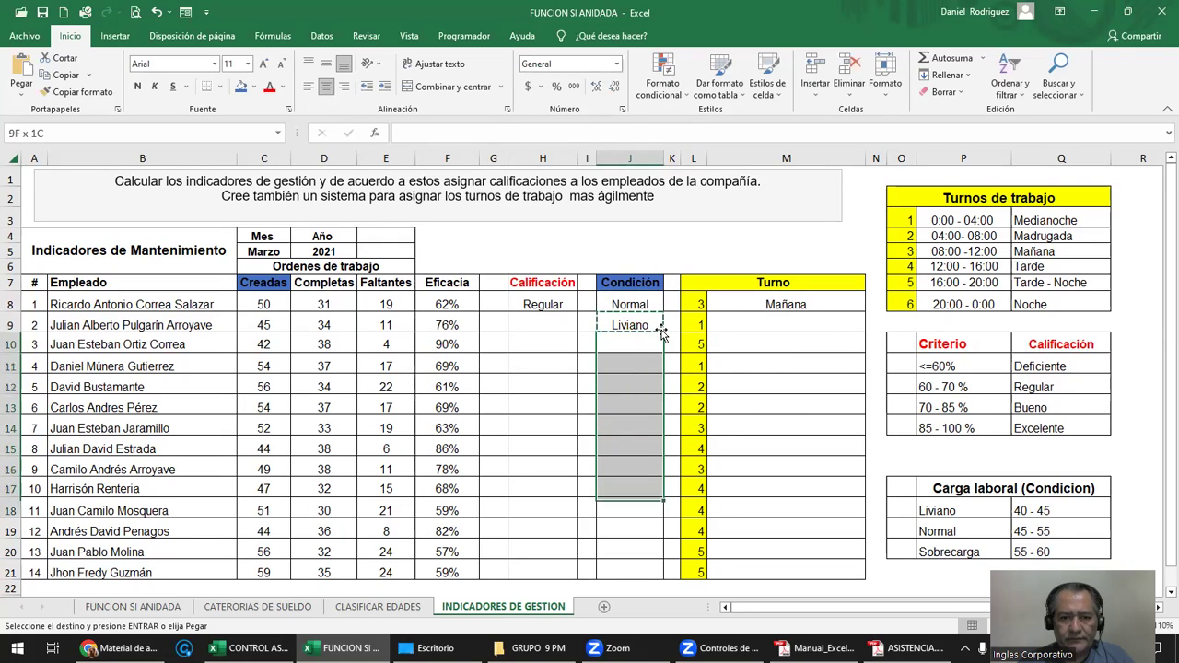
{"action": "key", "text": "shift+Down"}
{"action": "key", "text": "shift+Down"}
{"action": "key", "text": "shift+Down"}
{"action": "key", "text": "Return"}
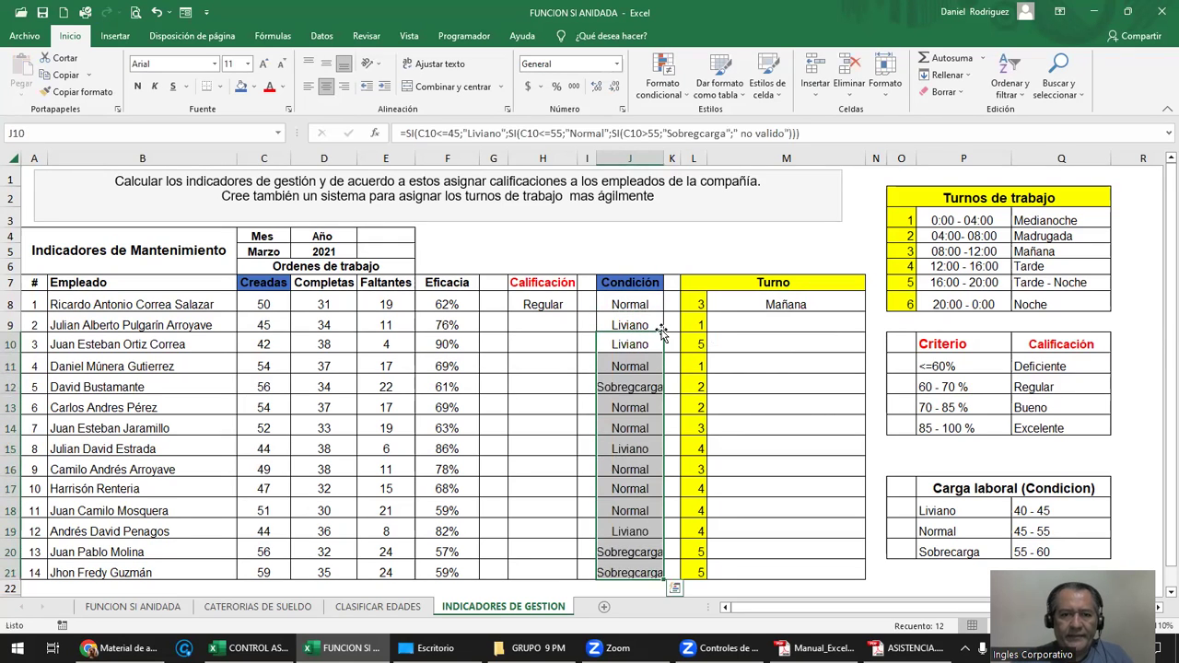
{"action": "left_click", "coordinate": [628, 326]}
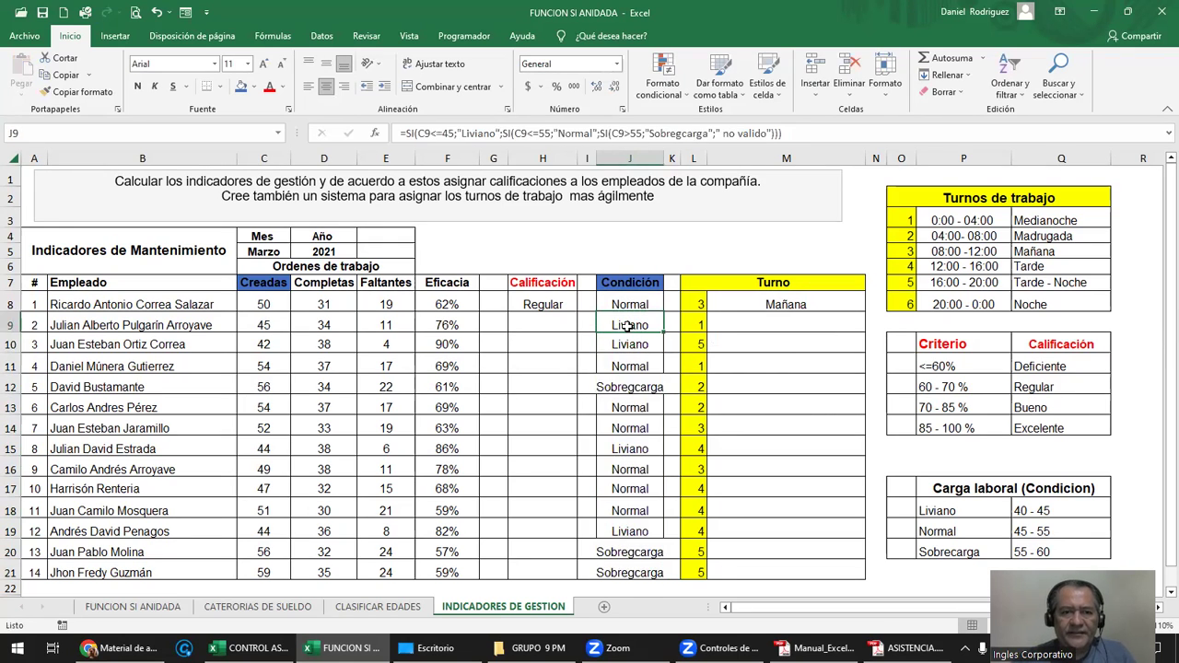
{"action": "left_click", "coordinate": [269, 329]}
{"action": "left_click_drag", "start_coordinate": [269, 329], "coordinate": [267, 369]}
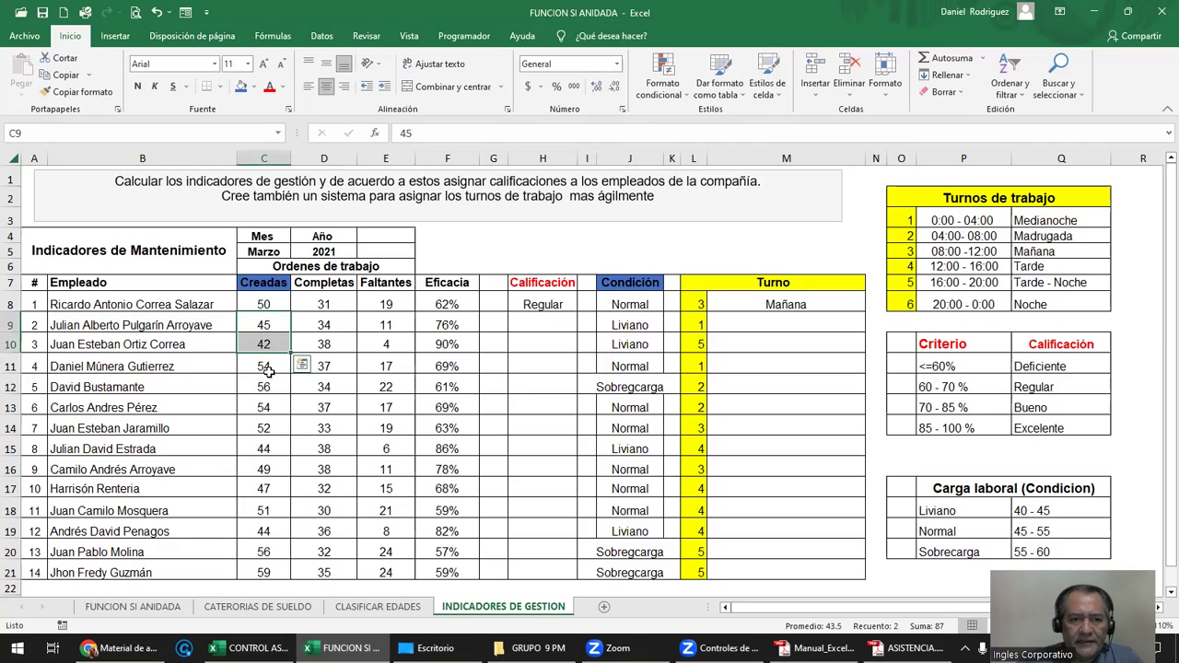
Step: Compare the Creadas values 54 in C11 and 56 in C12 with their Condición results
{"action": "left_click", "coordinate": [267, 369]}
{"action": "left_click", "coordinate": [629, 367]}
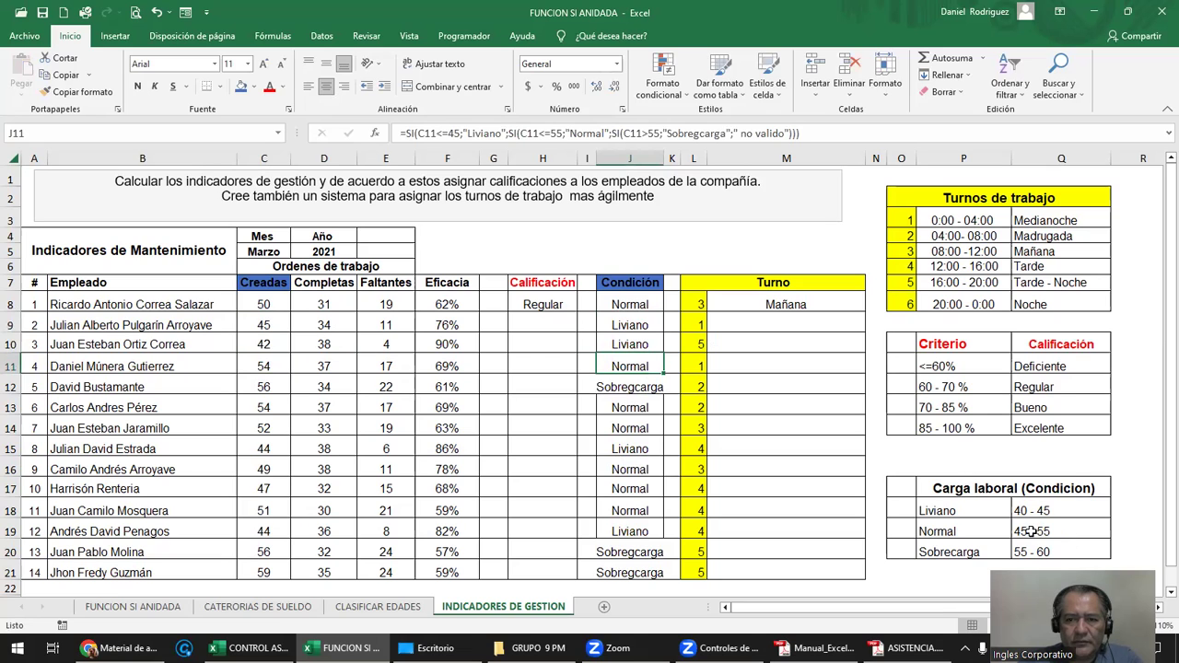
{"action": "left_click", "coordinate": [256, 384]}
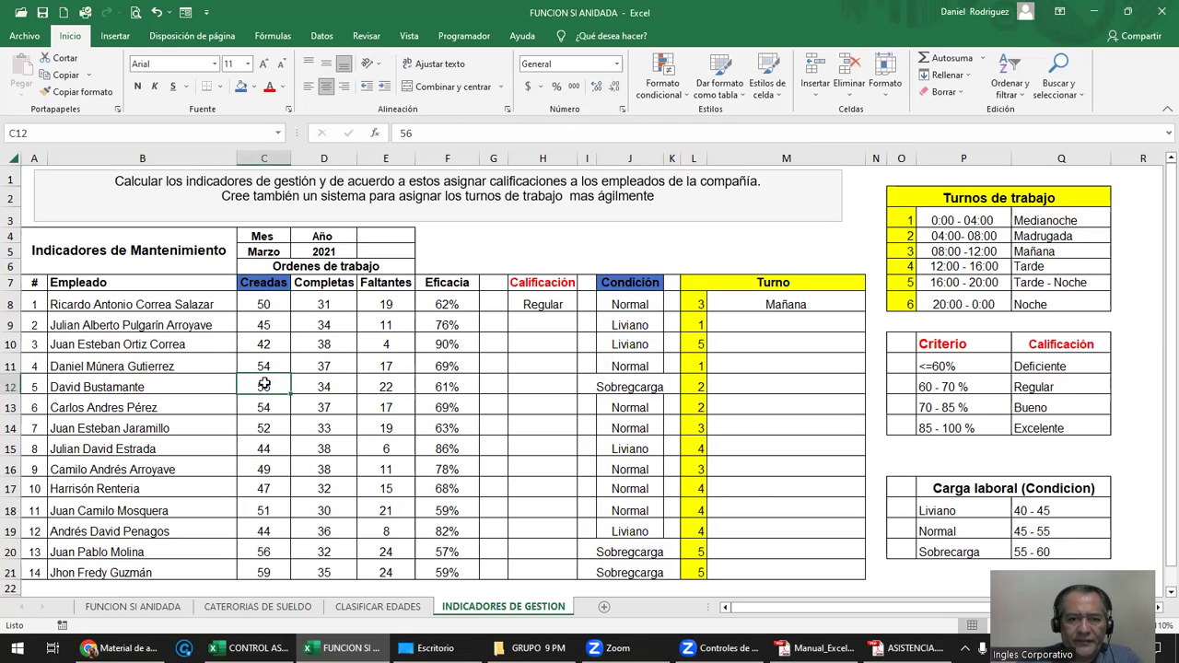
{"action": "left_click", "coordinate": [635, 391]}
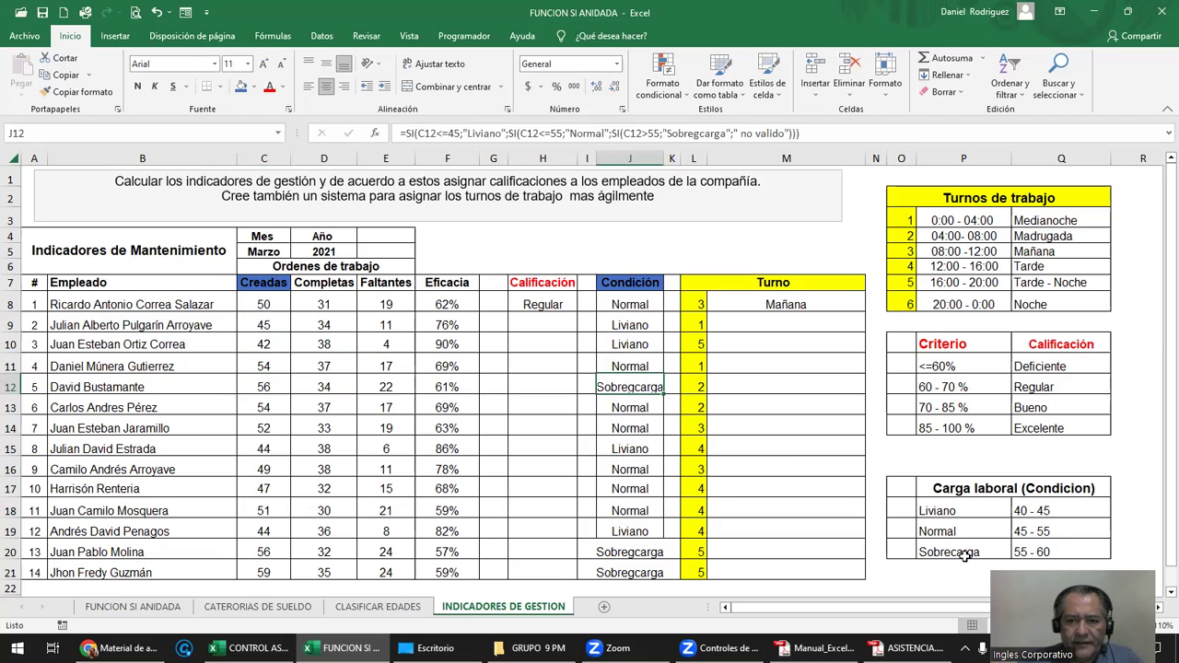
{"action": "left_click", "coordinate": [267, 386]}
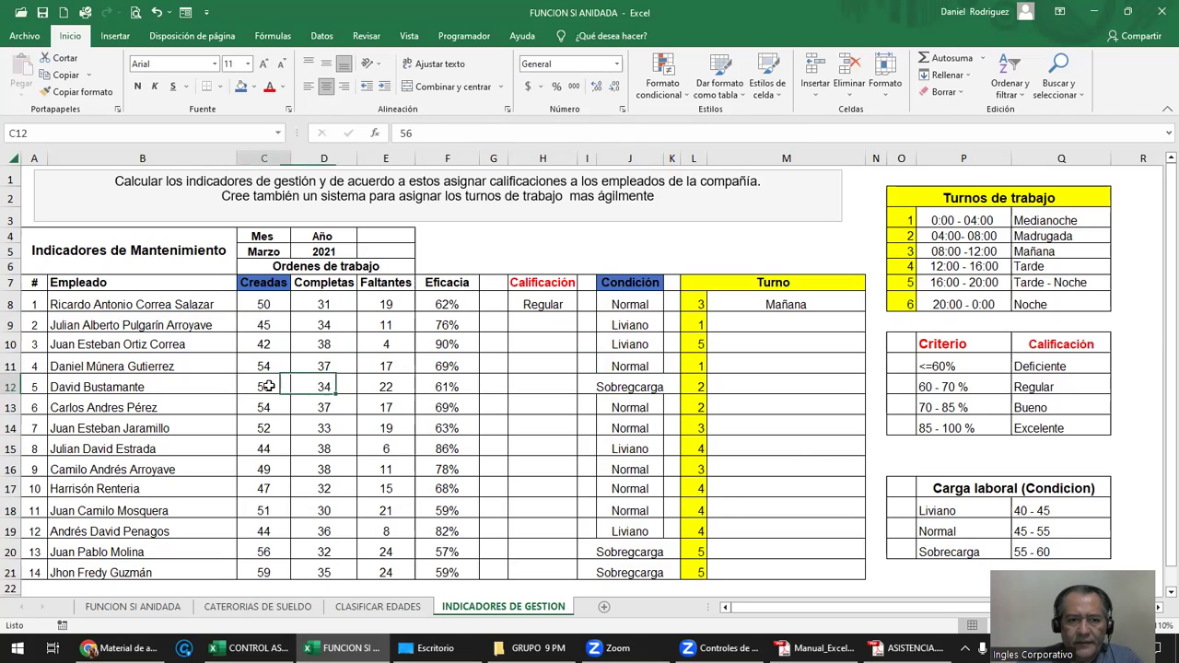
Step: Change C13's Creadas value to 55 and review row 13 through Condición
{"action": "left_click", "coordinate": [264, 406]}
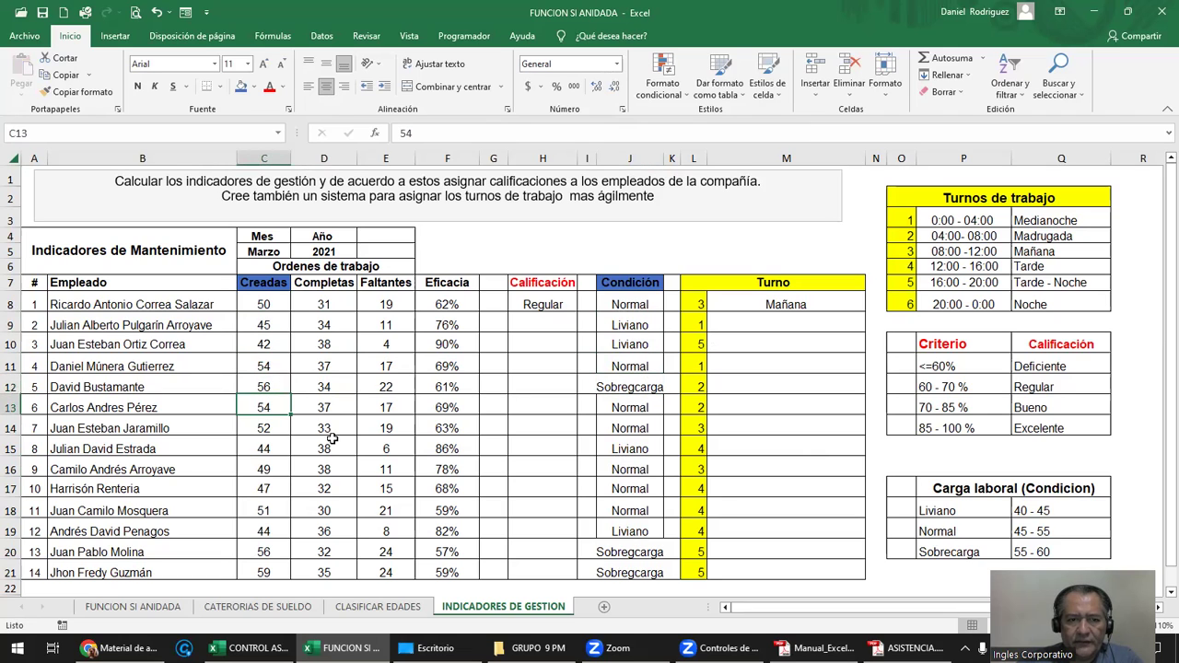
{"action": "type", "text": "55"}
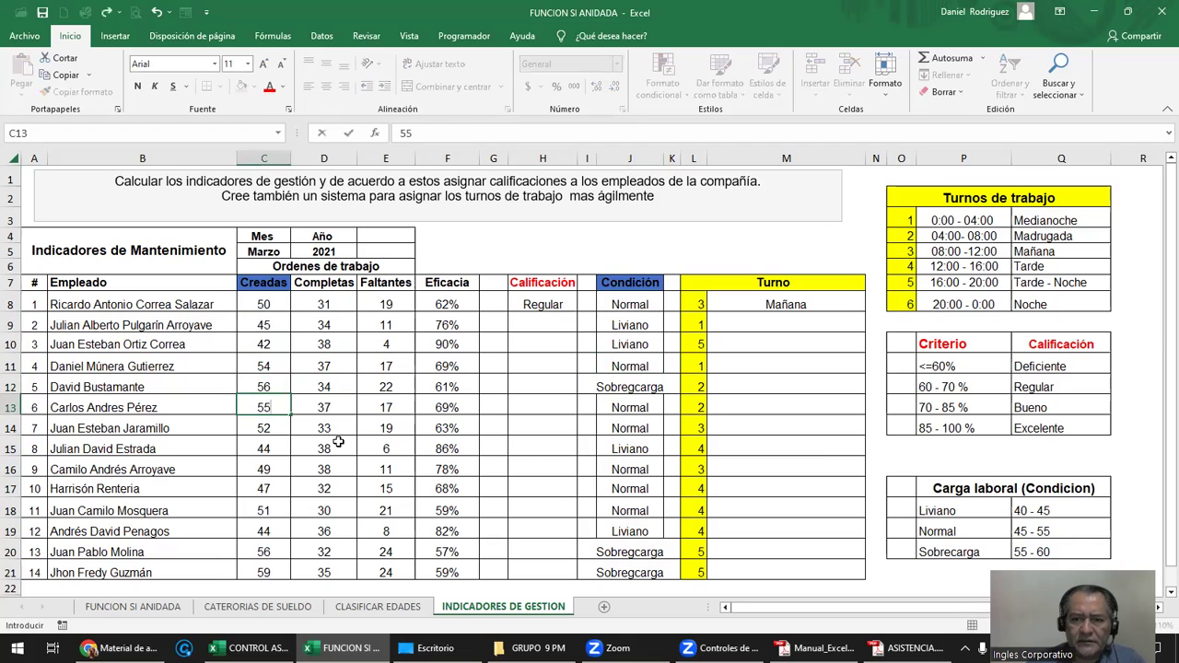
{"action": "key", "text": "Return"}
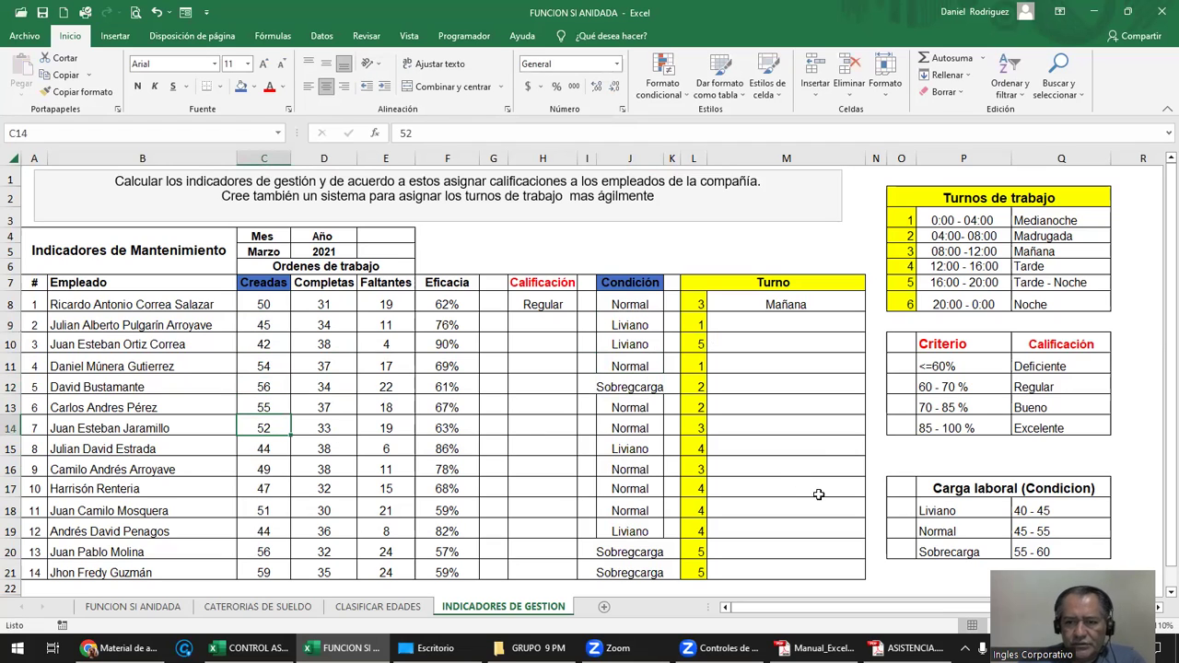
{"action": "left_click_drag", "start_coordinate": [264, 408], "coordinate": [656, 412]}
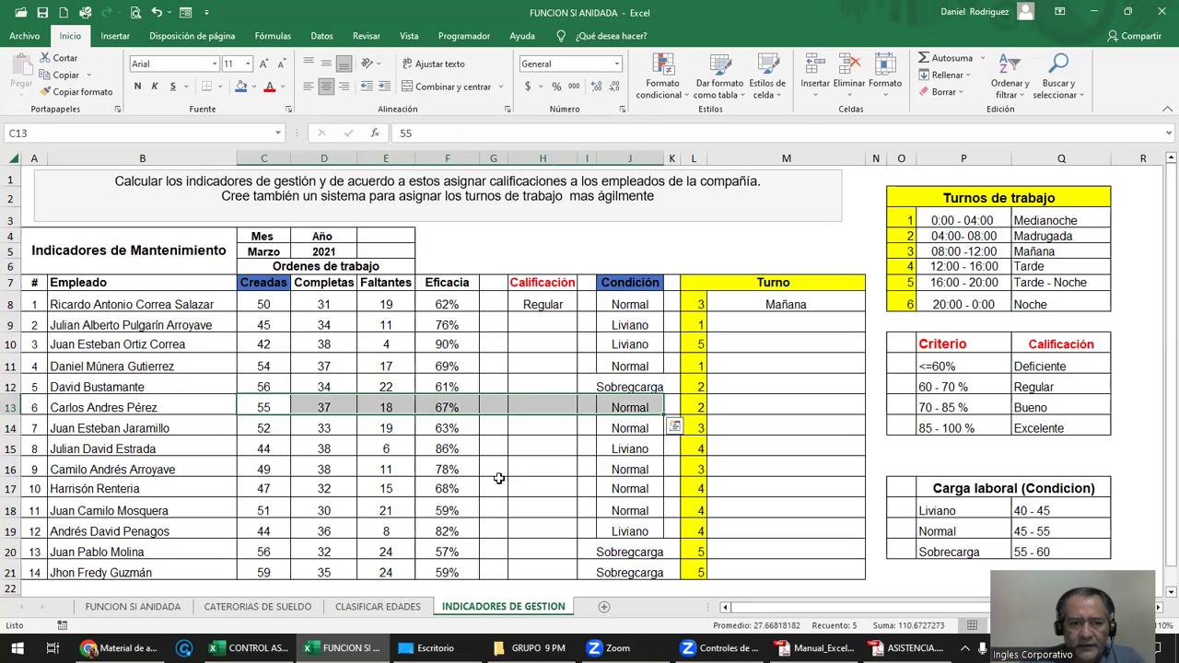
Step: Change C19's Creadas value to 98 and recheck the Condición formula
{"action": "left_click", "coordinate": [267, 490]}
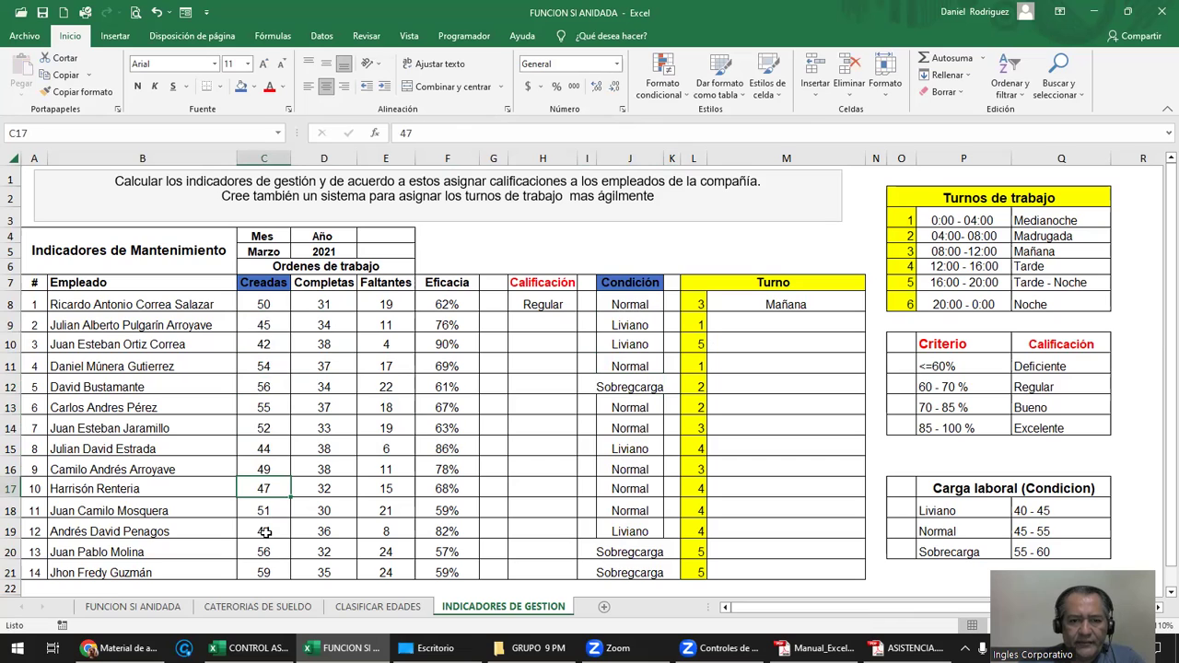
{"action": "left_click", "coordinate": [265, 533]}
{"action": "type", "text": "98"}
{"action": "key", "text": "Return"}
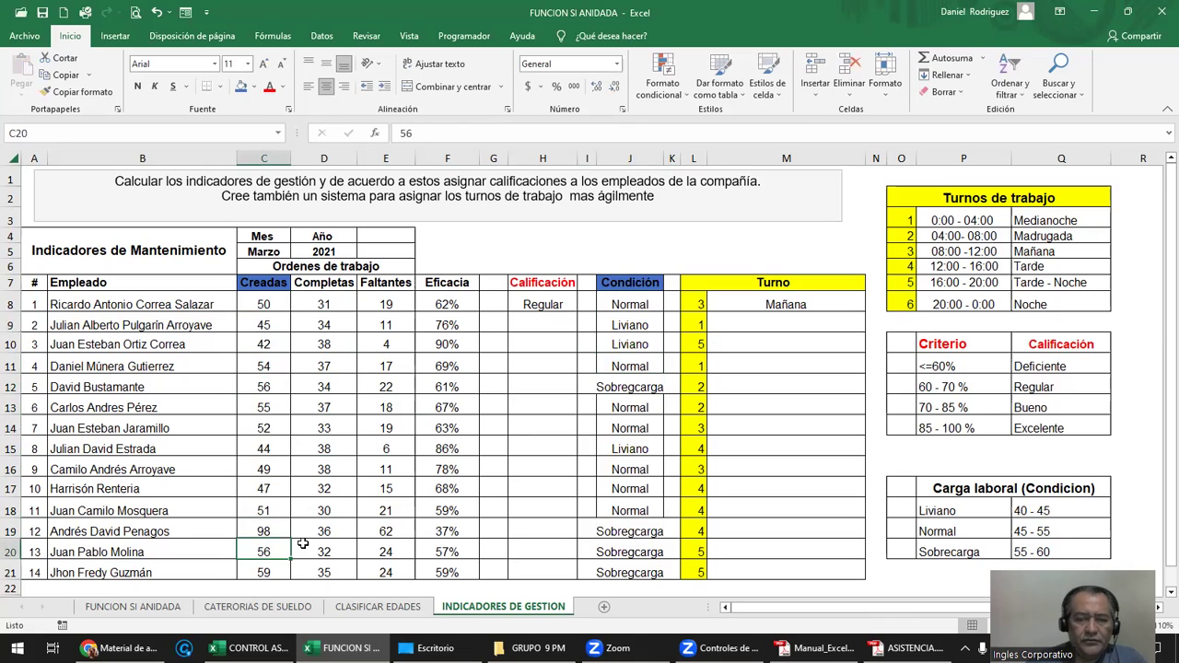
{"action": "left_click", "coordinate": [267, 532]}
{"action": "left_click", "coordinate": [632, 387]}
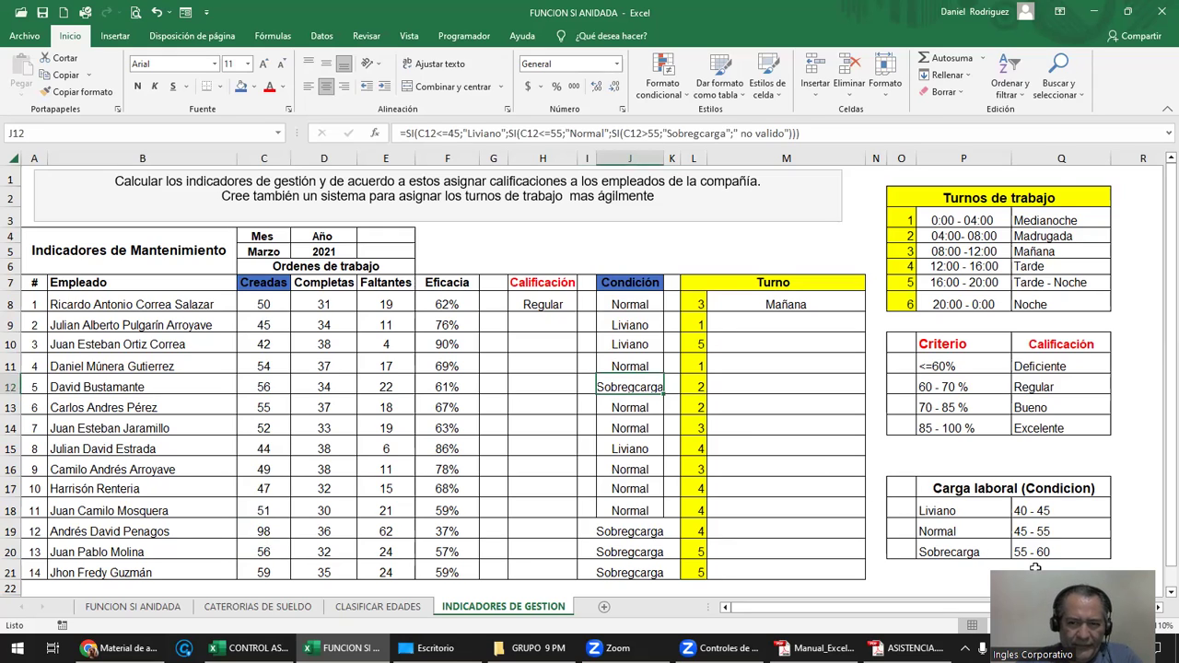
Step: Enter the range 70 en adelante in Q21 below the Carga laboral table
{"action": "left_click", "coordinate": [965, 568]}
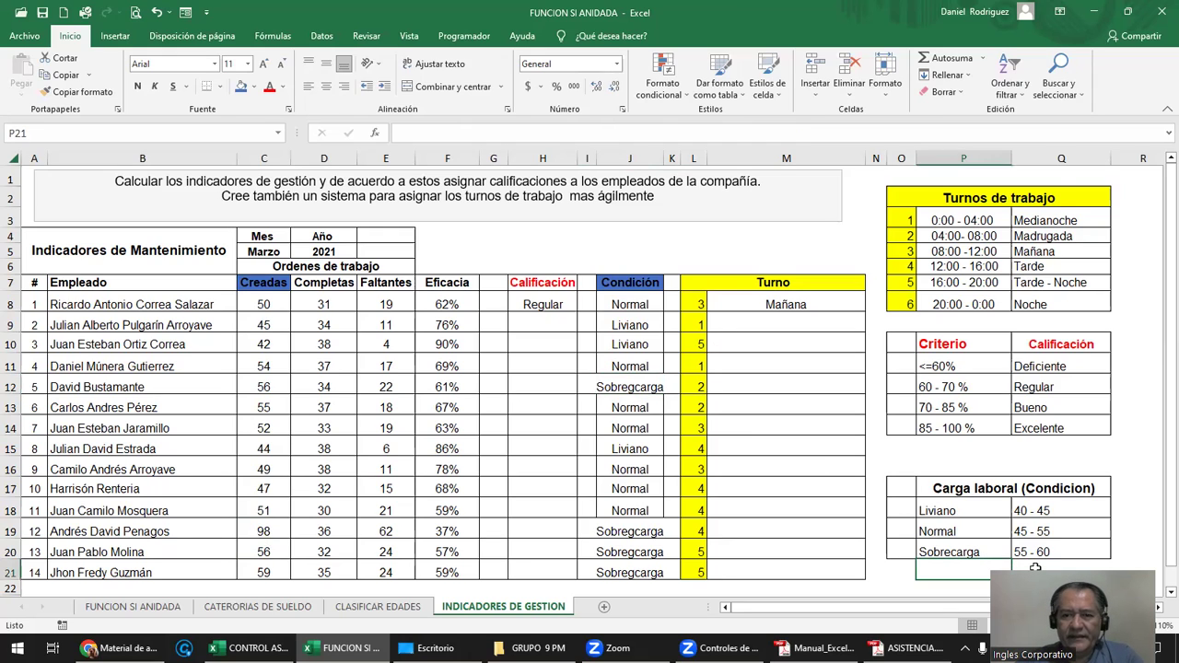
{"action": "left_click", "coordinate": [1034, 567]}
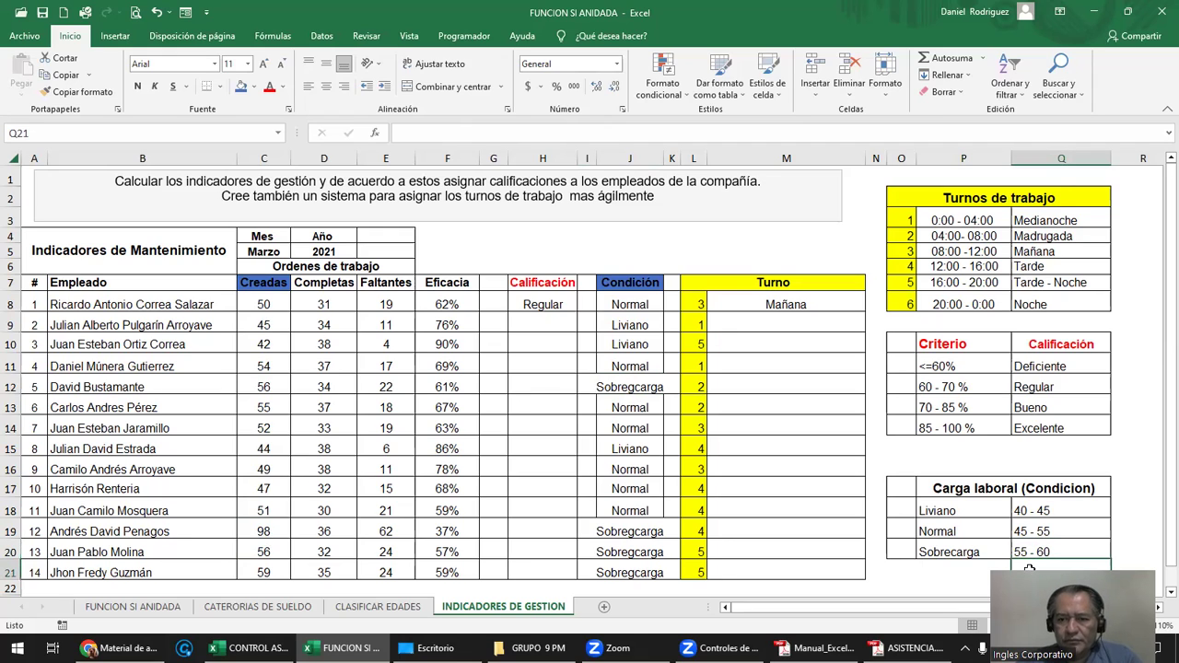
{"action": "type", "text": "70"}
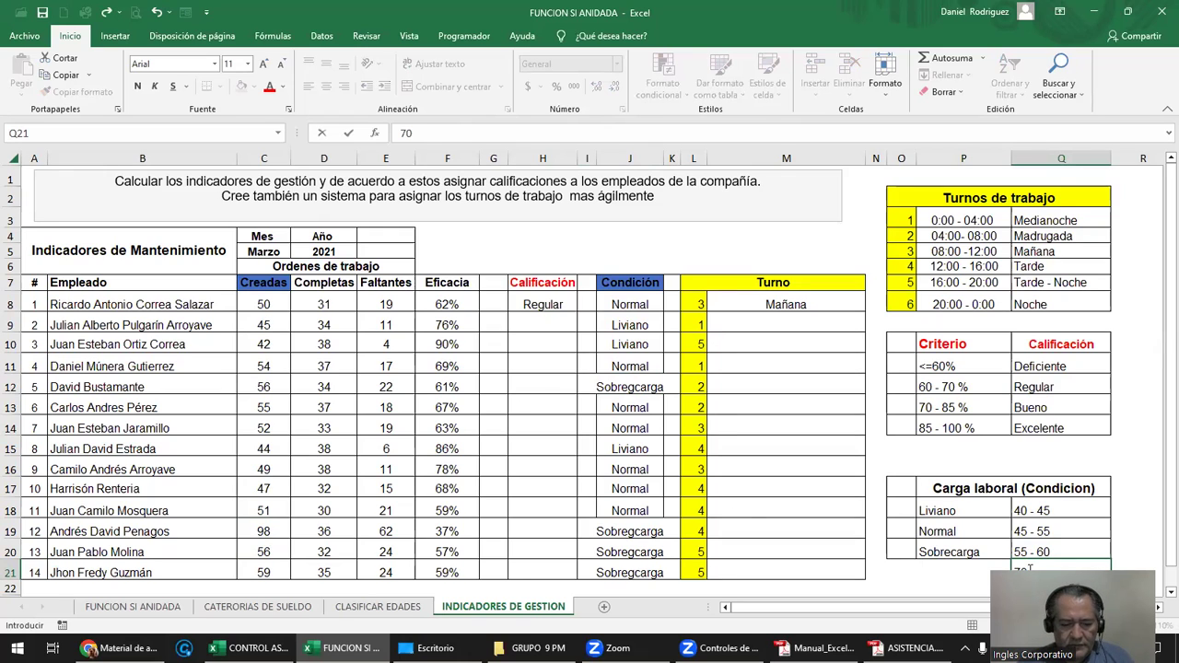
{"action": "type", "text": " en ade"}
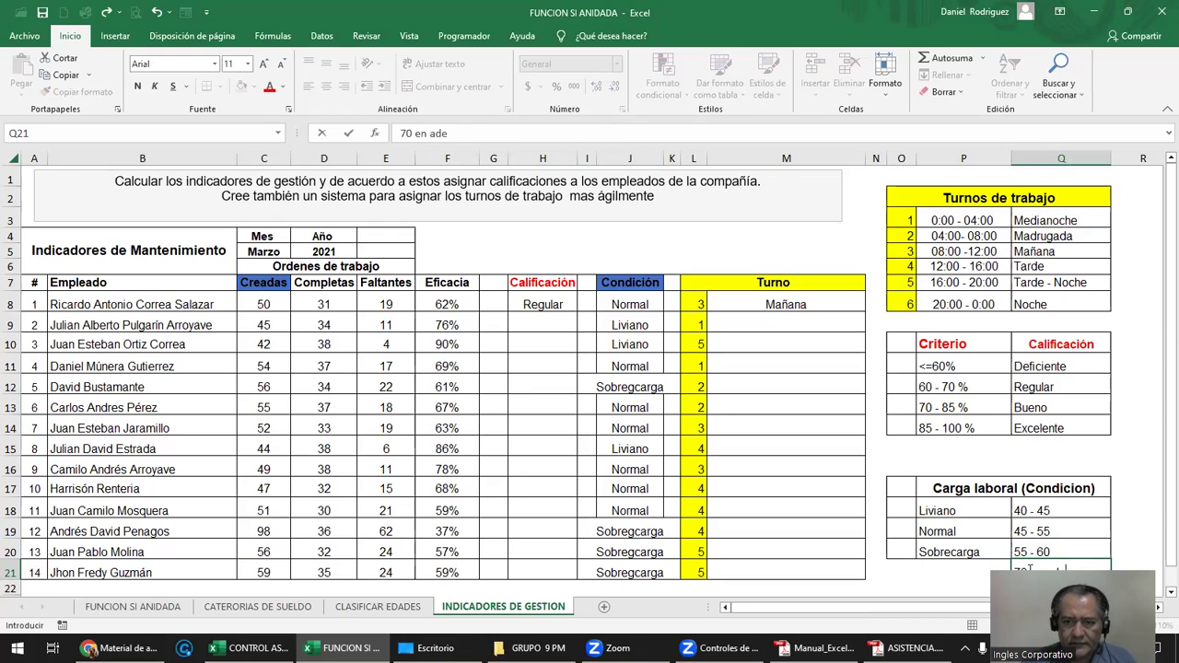
{"action": "key", "text": "BackSpace"}
{"action": "key", "text": "BackSpace"}
{"action": "key", "text": "BackSpace"}
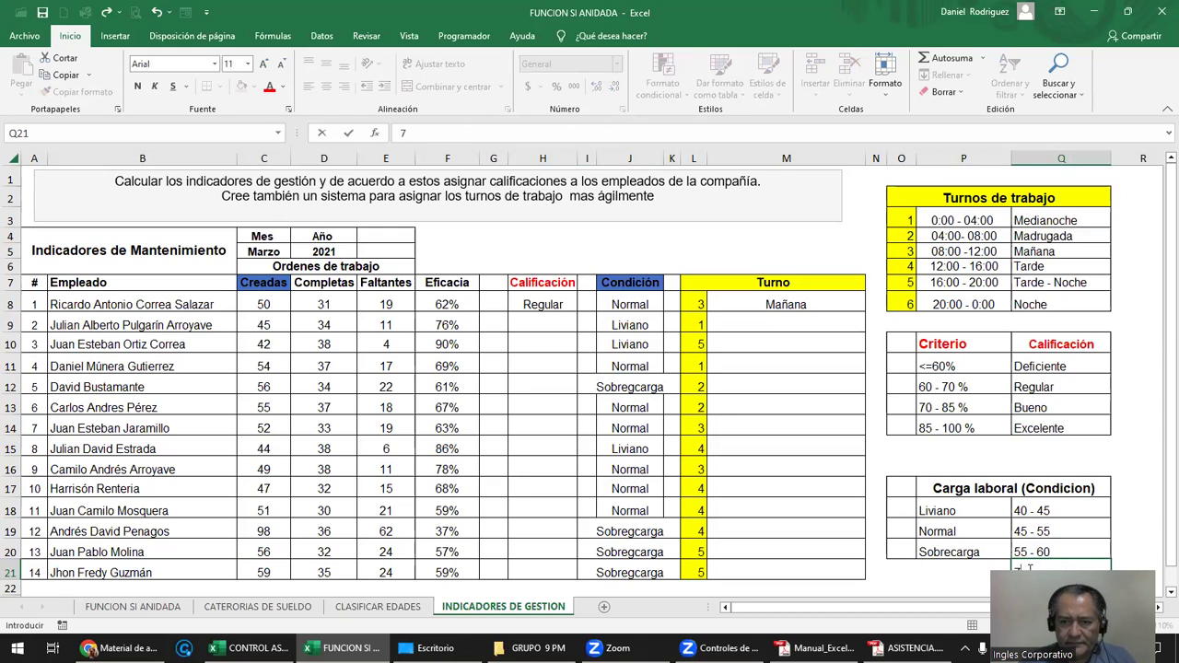
{"action": "type", "text": "0 en adelante"}
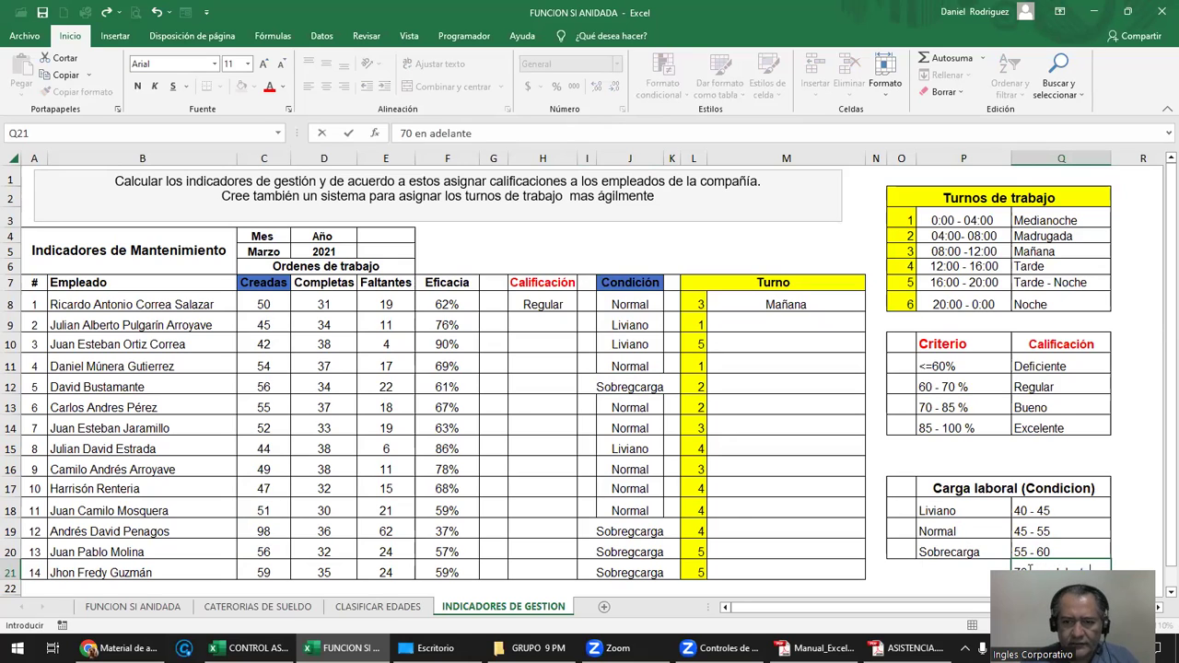
{"action": "key", "text": "Return"}
Step: Label the new row Exceso in P21, fixing its capitalization
{"action": "key", "text": "Up"}
{"action": "key", "text": "Left"}
{"action": "type", "text": "e"}
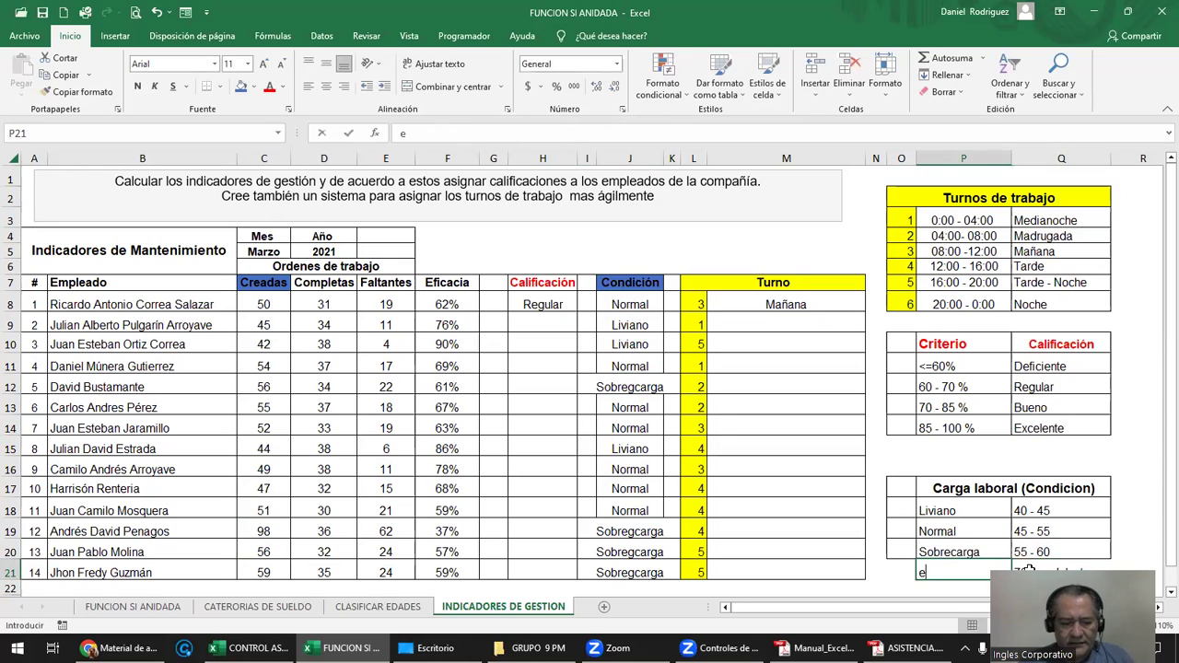
{"action": "type", "text": "xceso"}
{"action": "key", "text": "Return"}
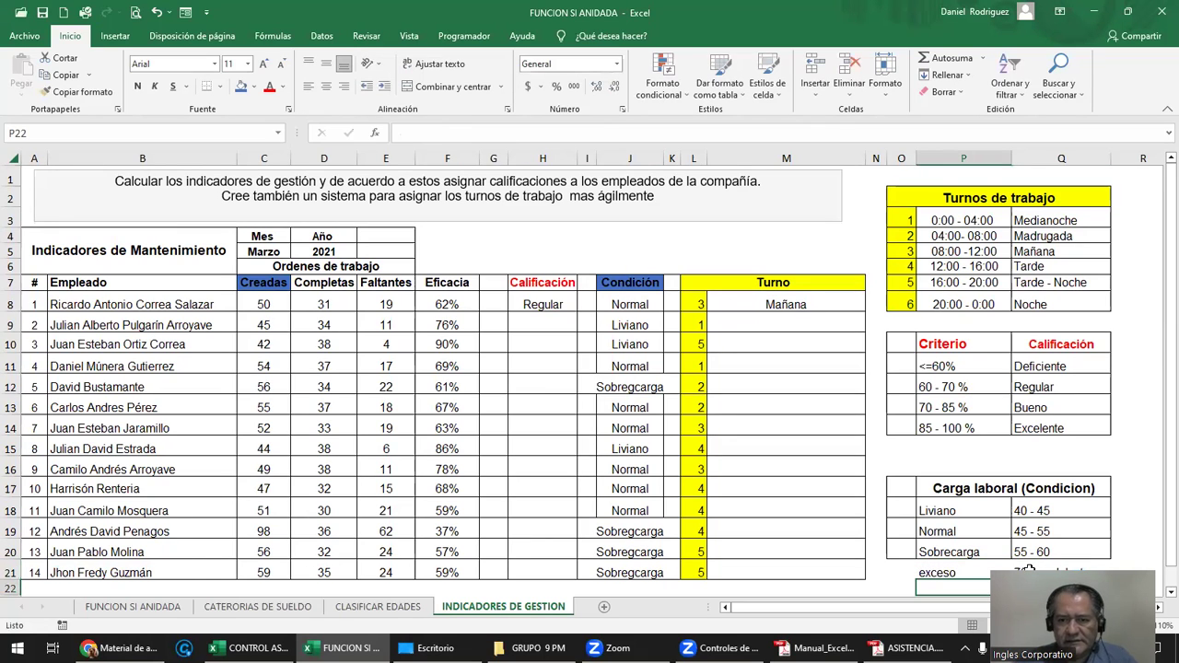
{"action": "left_click", "coordinate": [945, 573]}
{"action": "double_click", "coordinate": [944, 572]}
{"action": "key", "text": "Home"}
{"action": "type", "text": "E"}
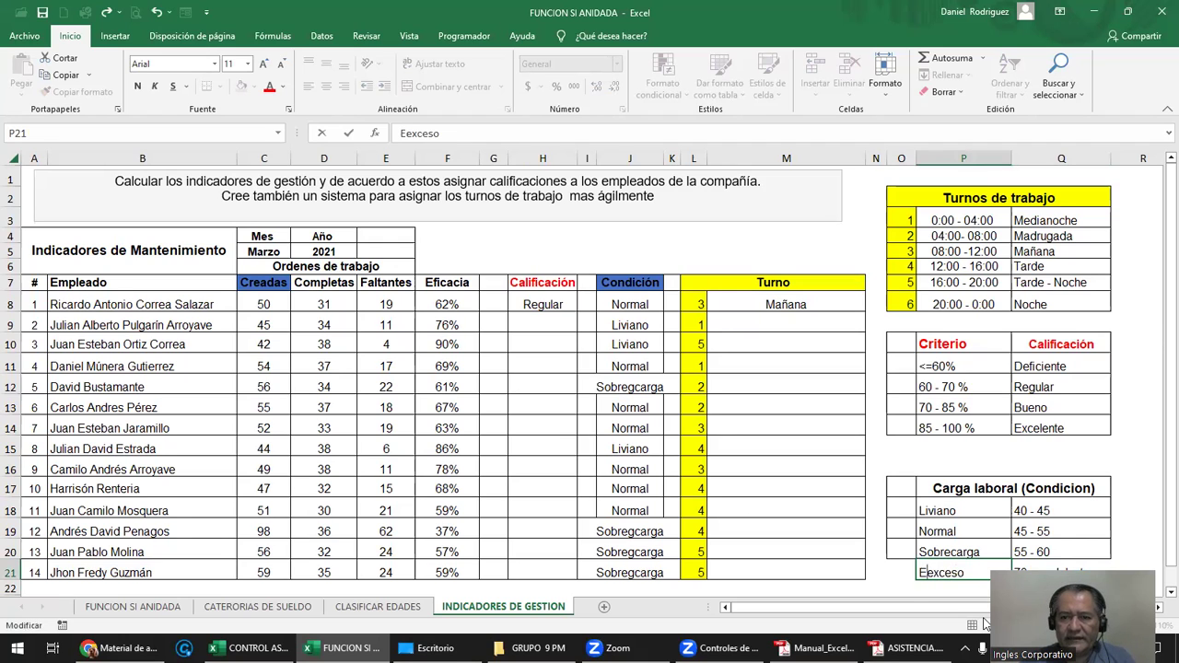
{"action": "key", "text": "Delete"}
{"action": "key", "text": "Return"}
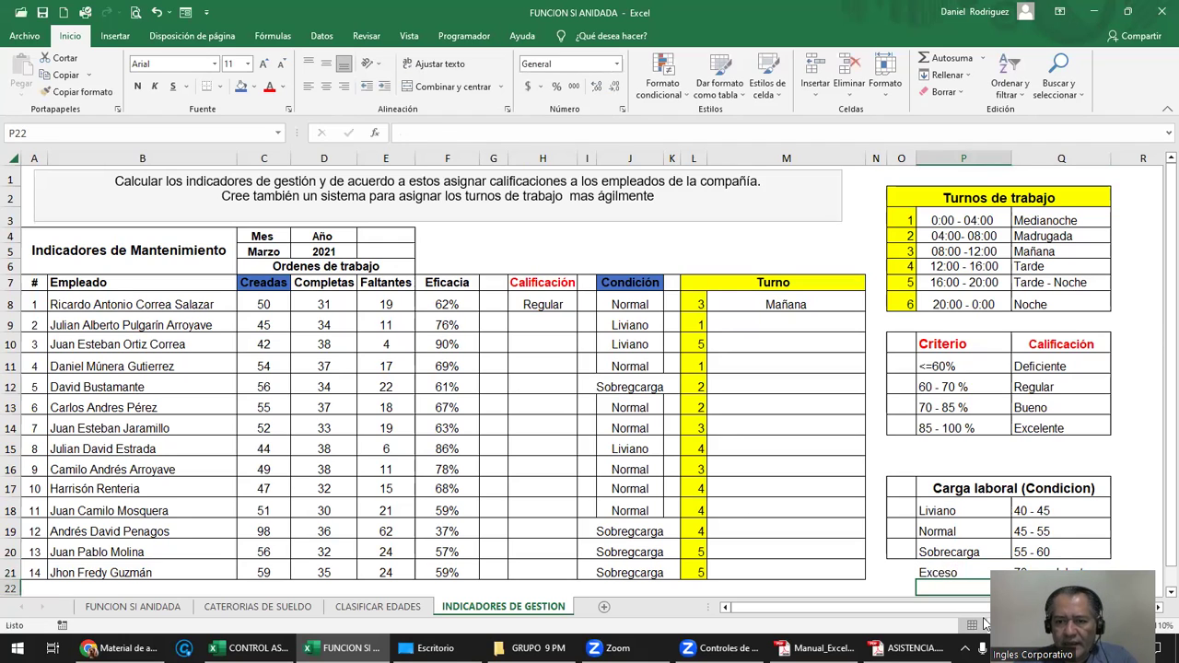
{"action": "left_click", "coordinate": [638, 319]}
{"action": "double_click", "coordinate": [634, 322]}
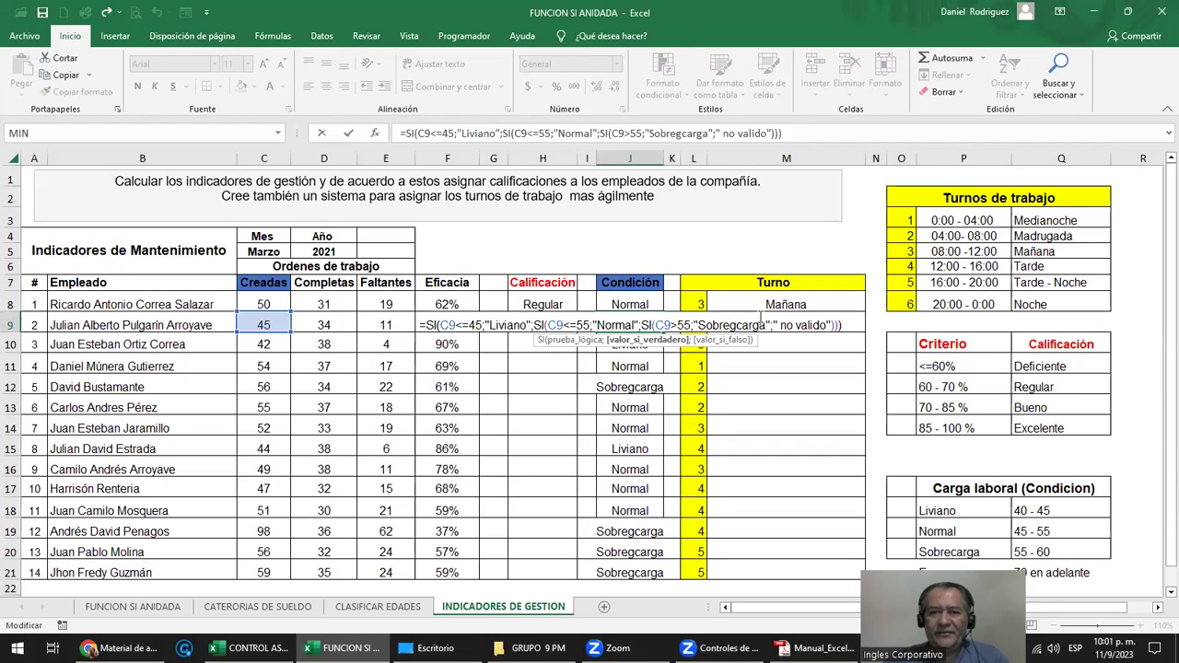
{"action": "left_click", "coordinate": [774, 325]}
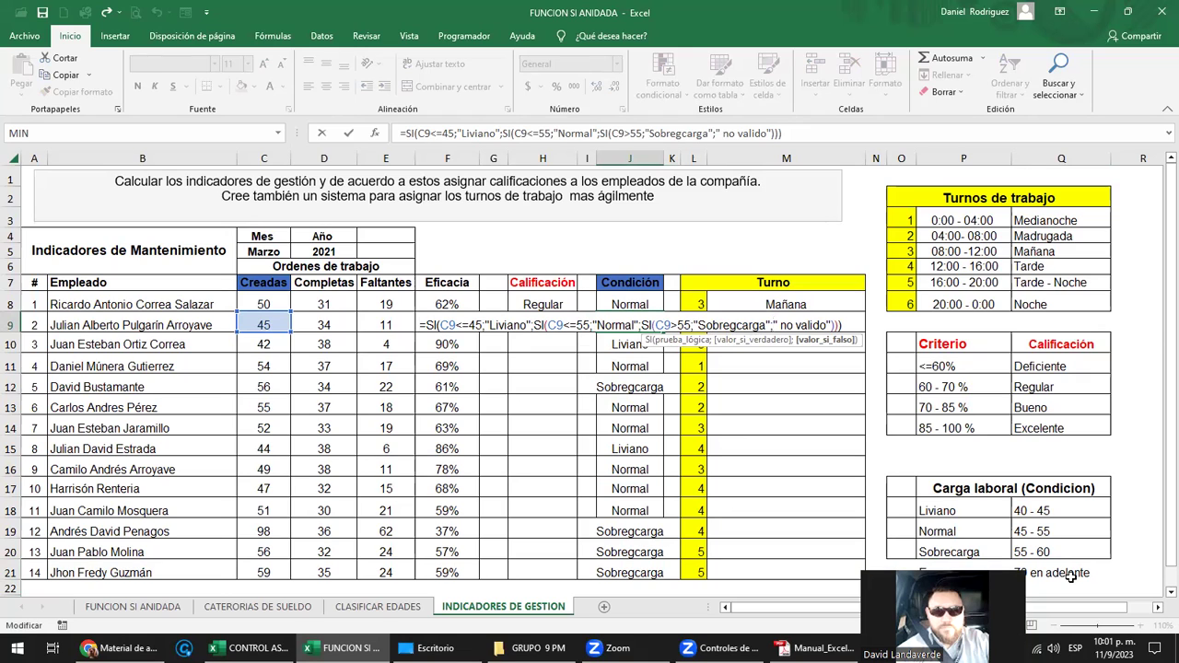
{"action": "left_click", "coordinate": [944, 510]}
{"action": "mouse_move", "coordinate": [1006, 504]}
{"action": "left_mouse_down"}
{"action": "mouse_move", "coordinate": [1048, 508]}
{"action": "mouse_move", "coordinate": [1086, 572]}
{"action": "left_mouse_up"}
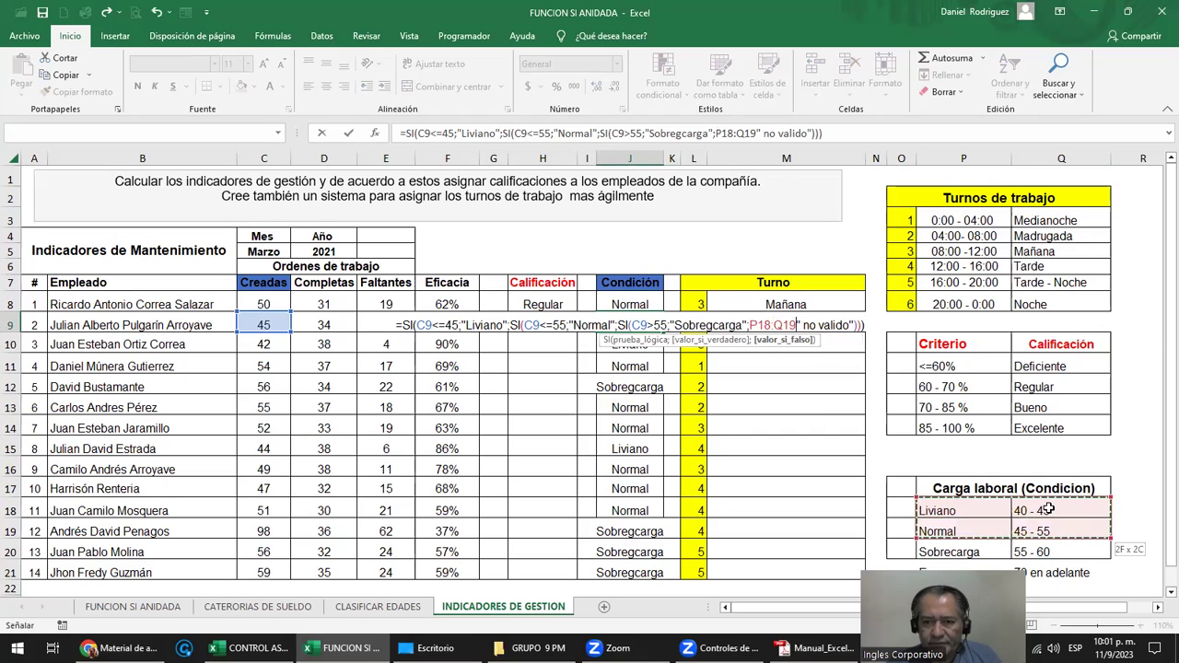
{"action": "key", "text": "Return"}
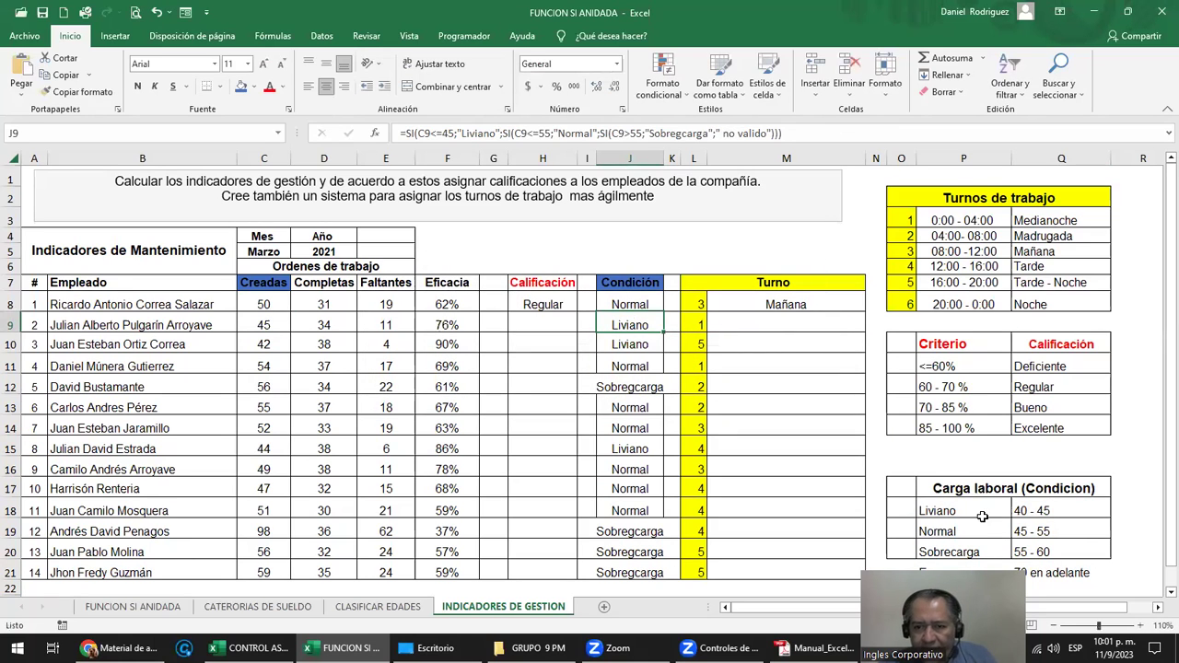
{"action": "left_click", "coordinate": [978, 514]}
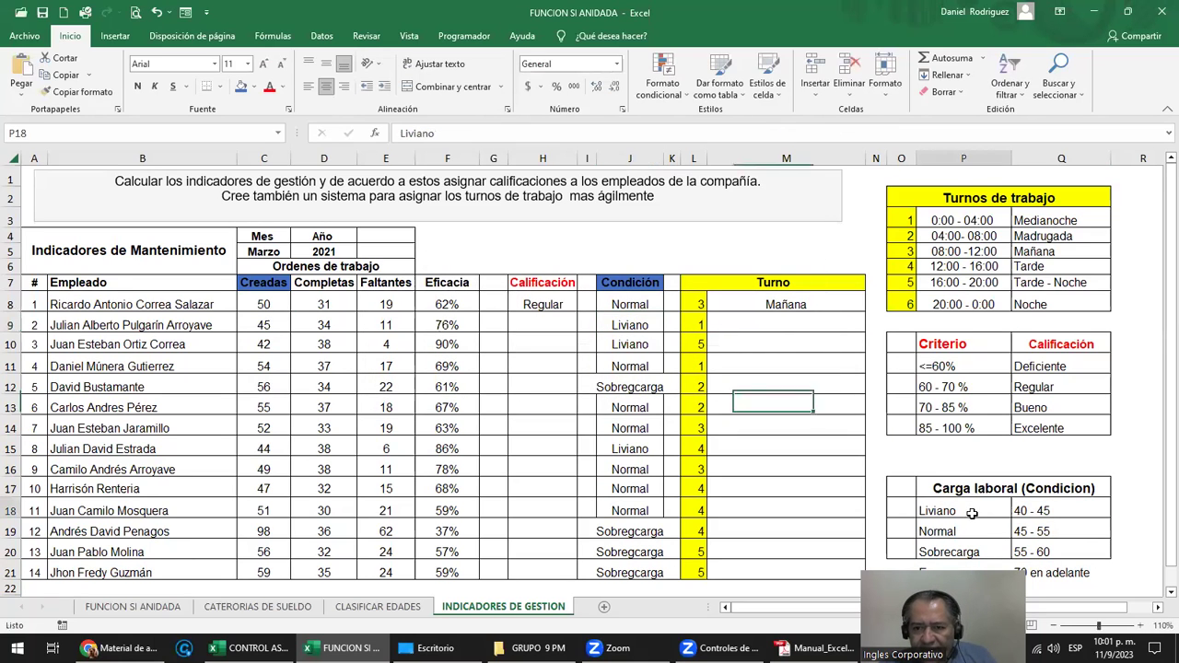
Step: Review the Liviano range and the J10 Condición formula without changing them
{"action": "left_click", "coordinate": [1032, 511]}
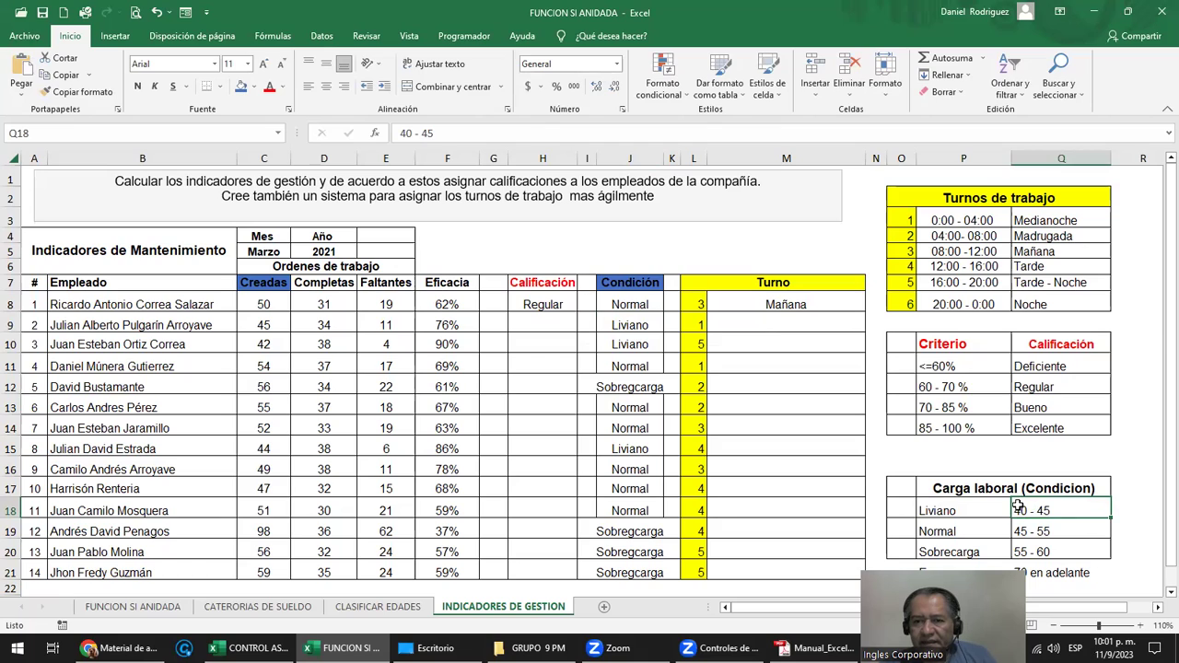
{"action": "left_click", "coordinate": [963, 513]}
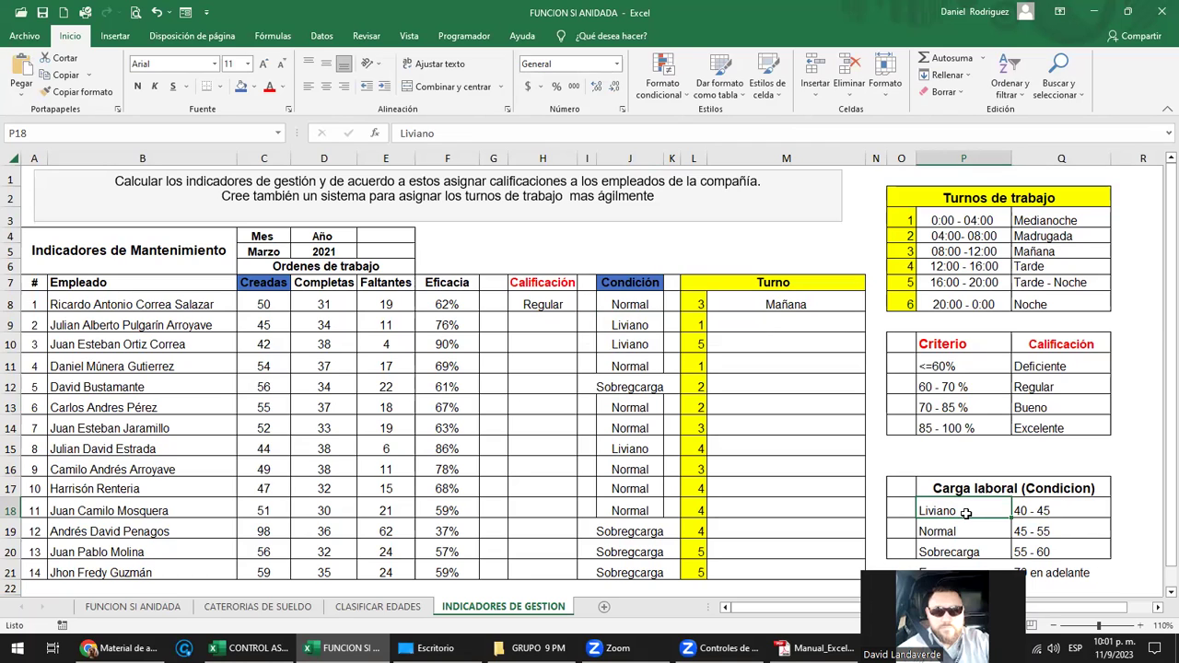
{"action": "double_click", "coordinate": [648, 337]}
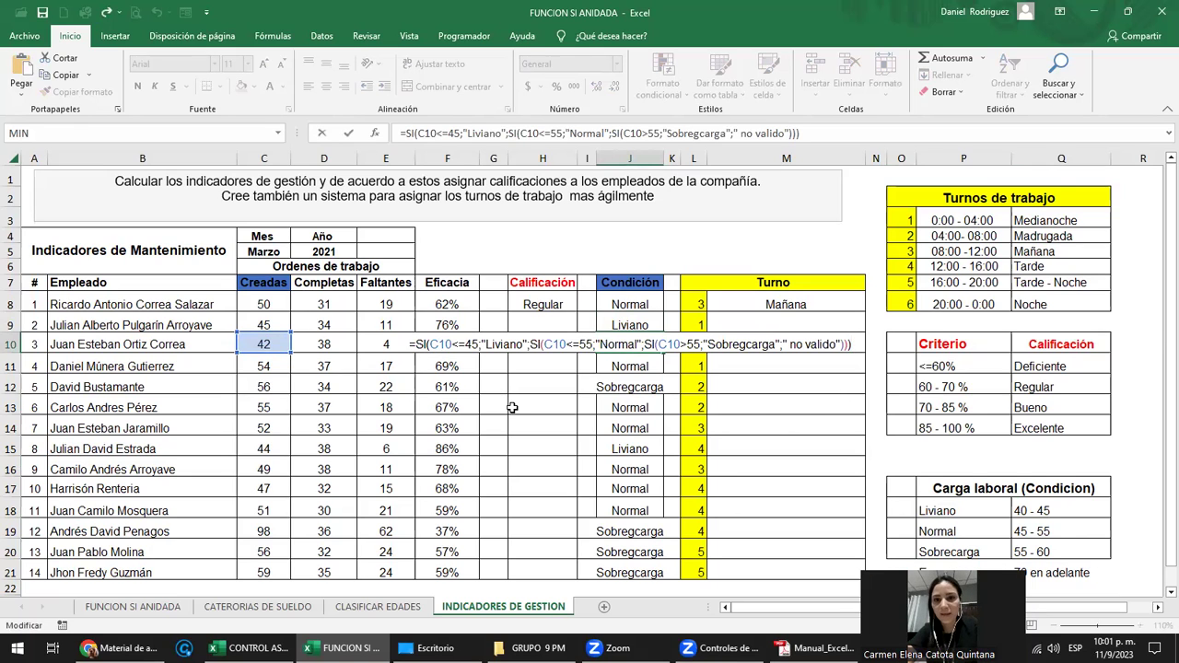
{"action": "key", "text": "Return"}
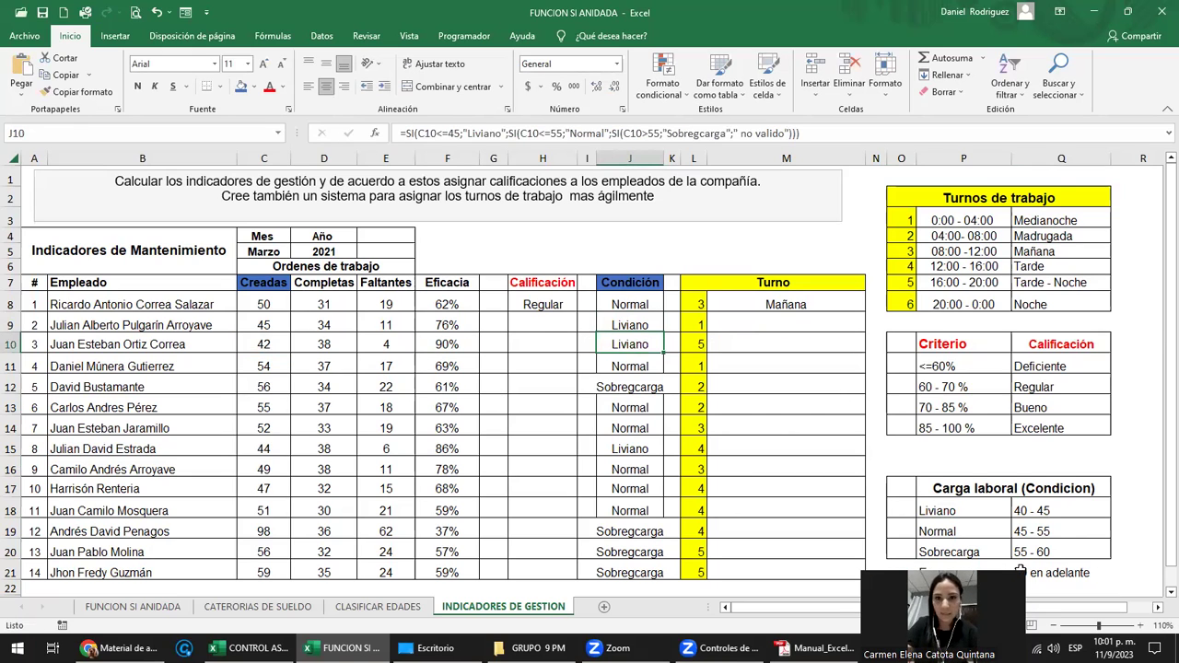
Step: Change the Exceso range in Q21 from 70 en adelante to 60 en adelante
{"action": "left_click", "coordinate": [1073, 575]}
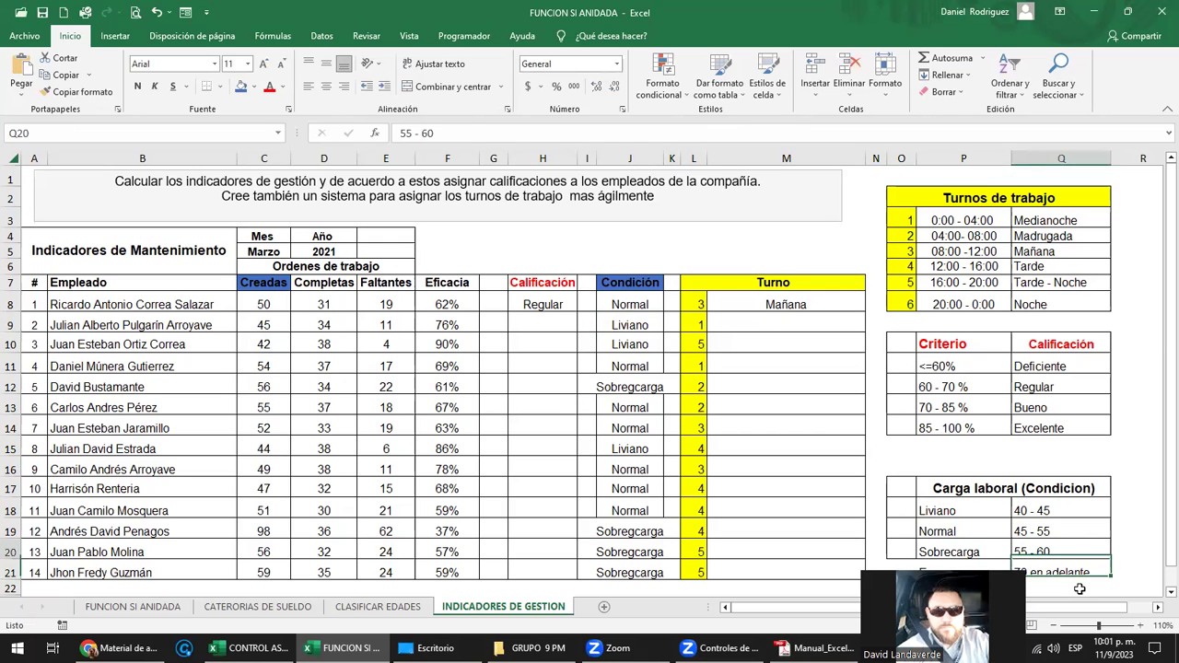
{"action": "key", "text": "F2"}
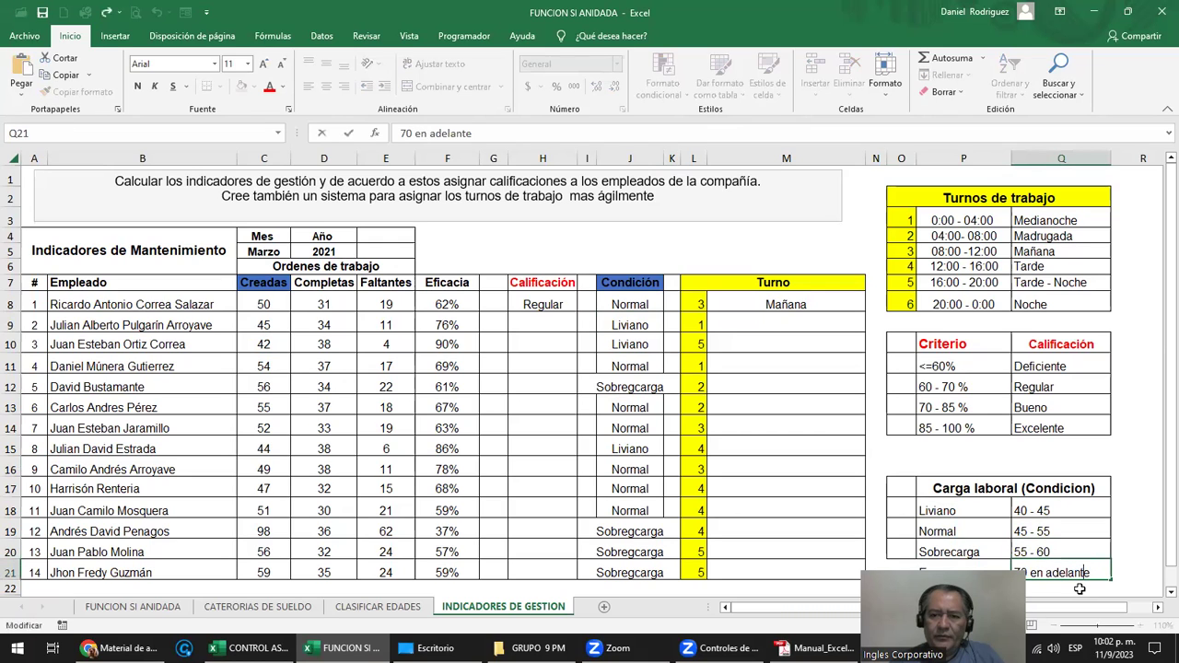
{"action": "key", "text": "Home"}
{"action": "type", "text": "6"}
{"action": "key", "text": "Delete"}
{"action": "key", "text": "Return"}
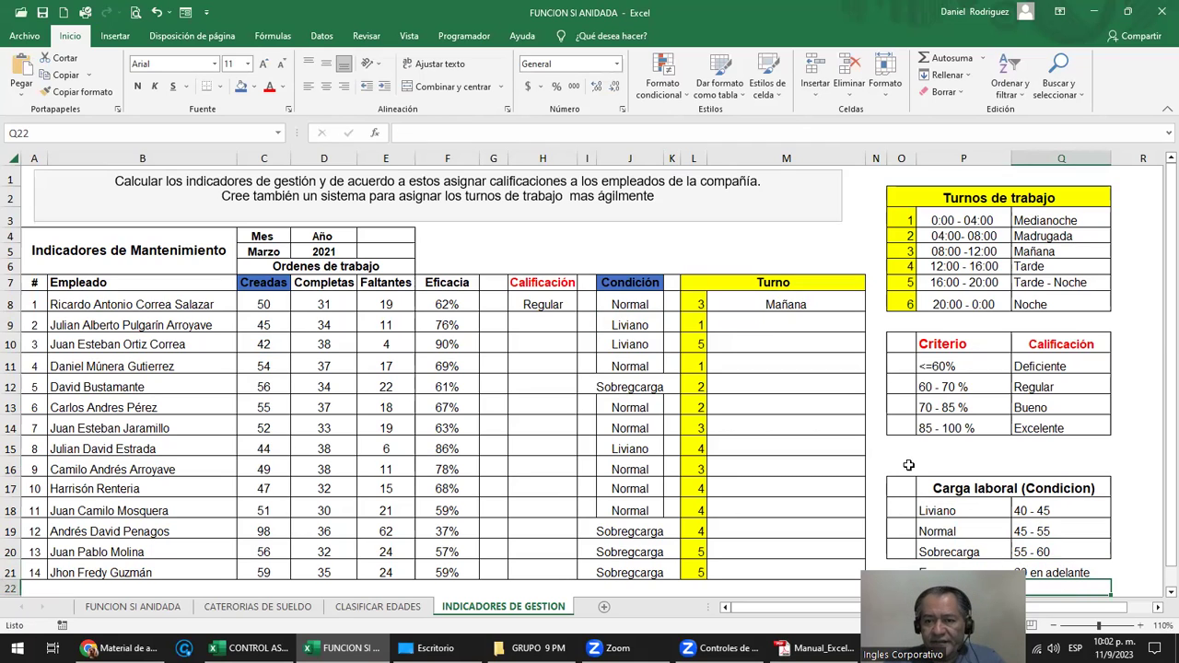
Step: Compare the four workload ranges with J10's "no valido" fallback, leaving the formula unchanged
{"action": "left_click_drag", "start_coordinate": [1045, 510], "coordinate": [1043, 550]}
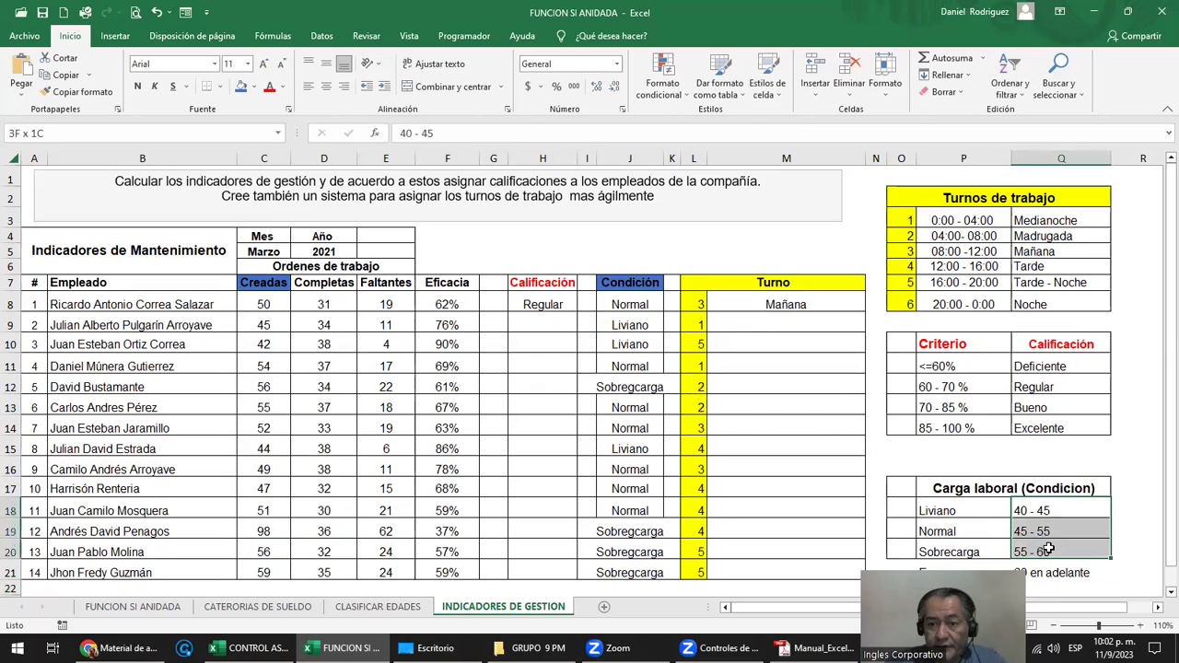
{"action": "left_click", "coordinate": [1030, 573]}
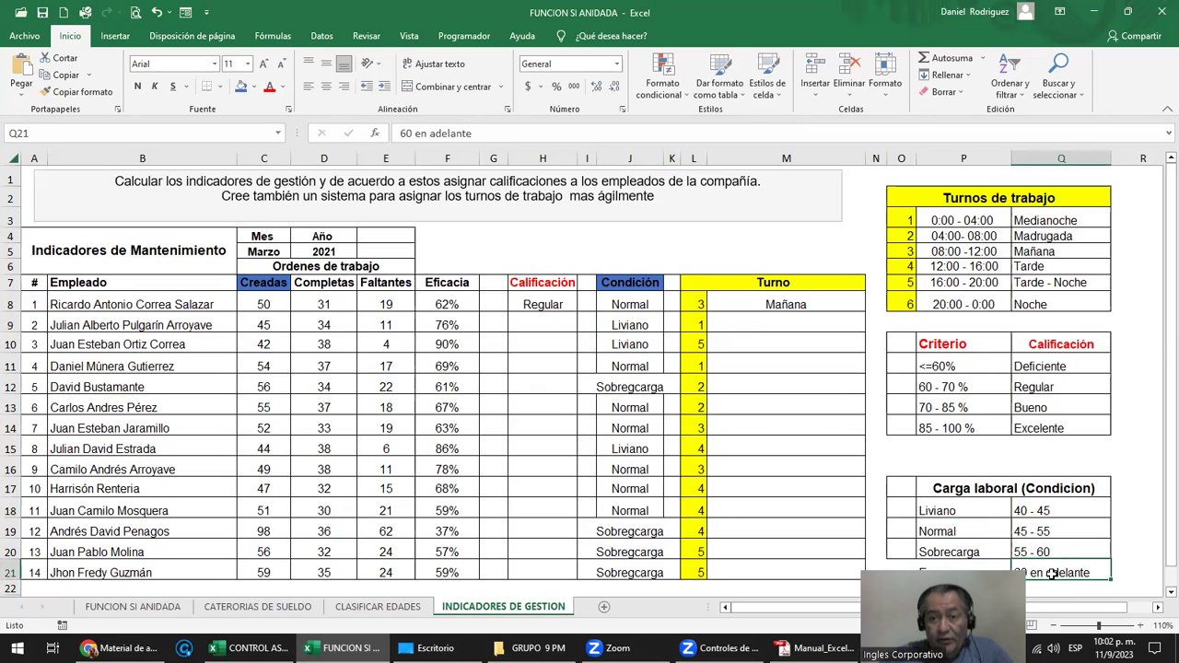
{"action": "left_click", "coordinate": [630, 344]}
{"action": "key", "text": "F2"}
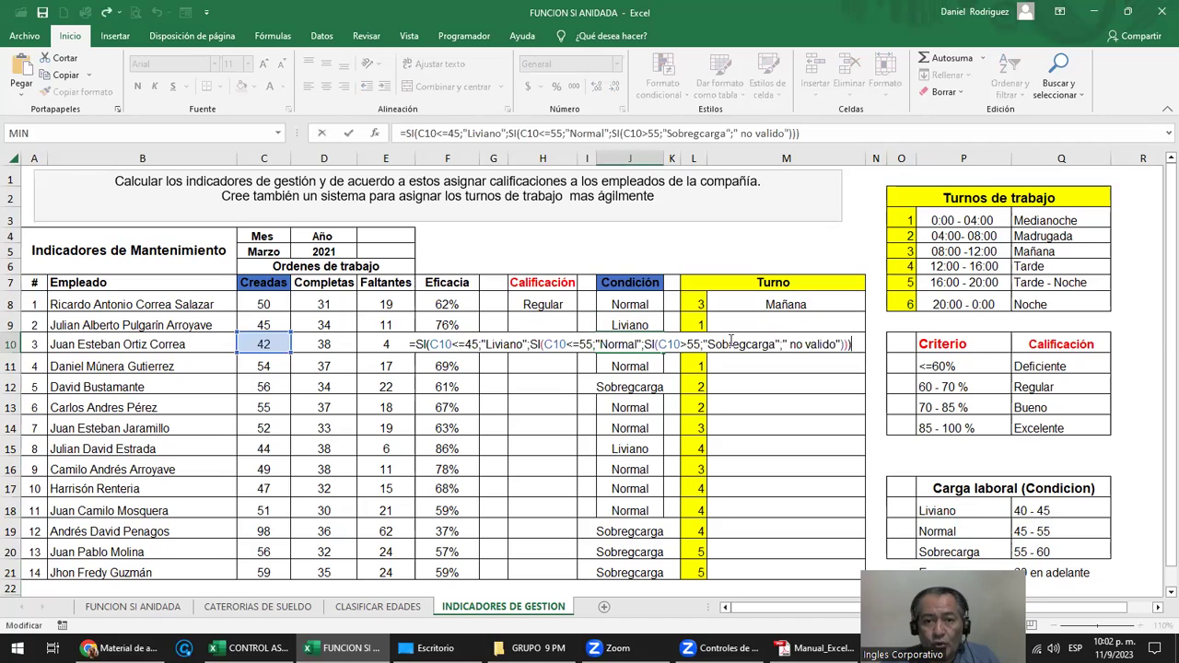
{"action": "left_click_drag", "start_coordinate": [783, 344], "coordinate": [843, 346]}
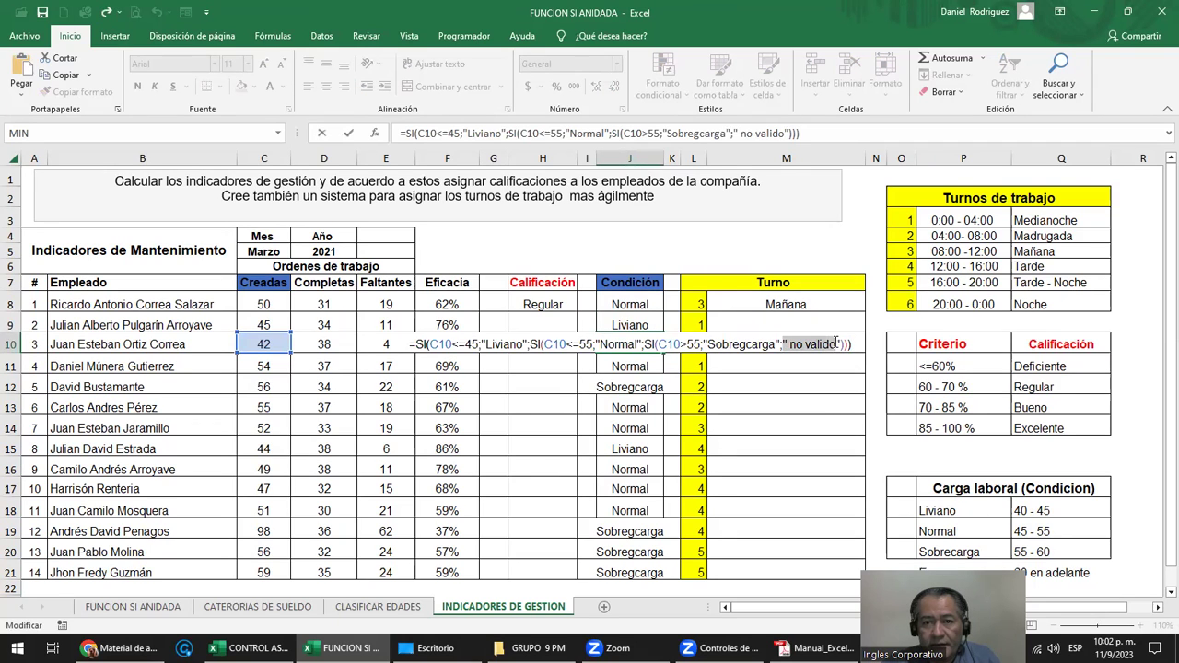
{"action": "key", "text": "Escape"}
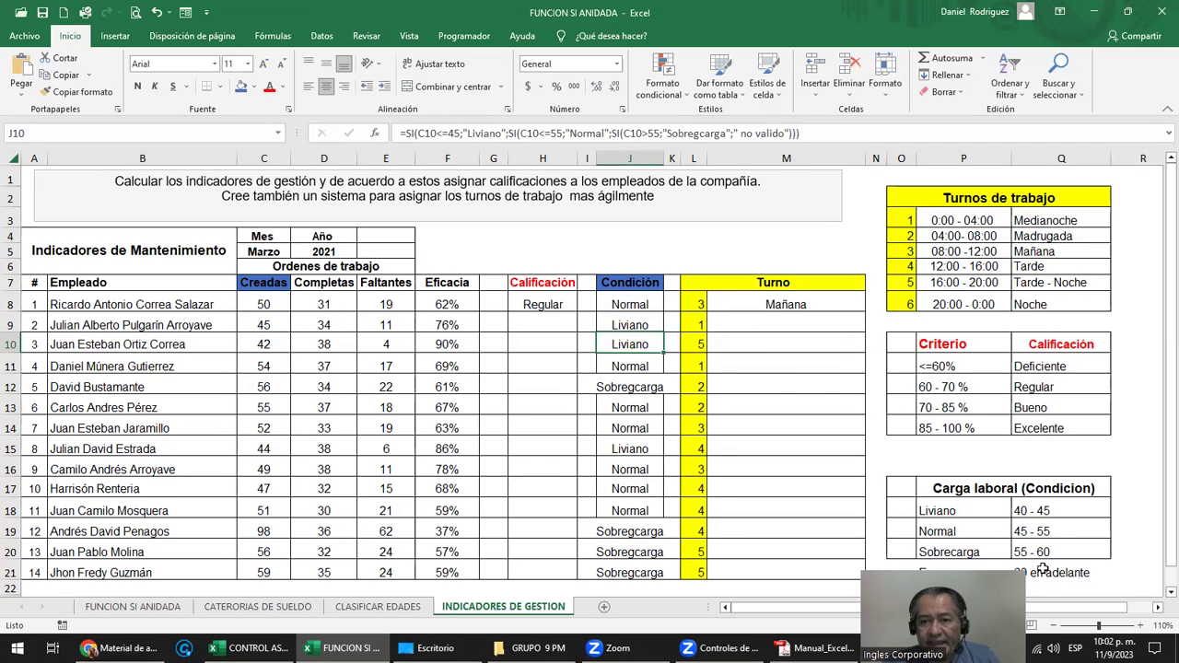
{"action": "left_click_drag", "start_coordinate": [1044, 568], "coordinate": [1031, 516]}
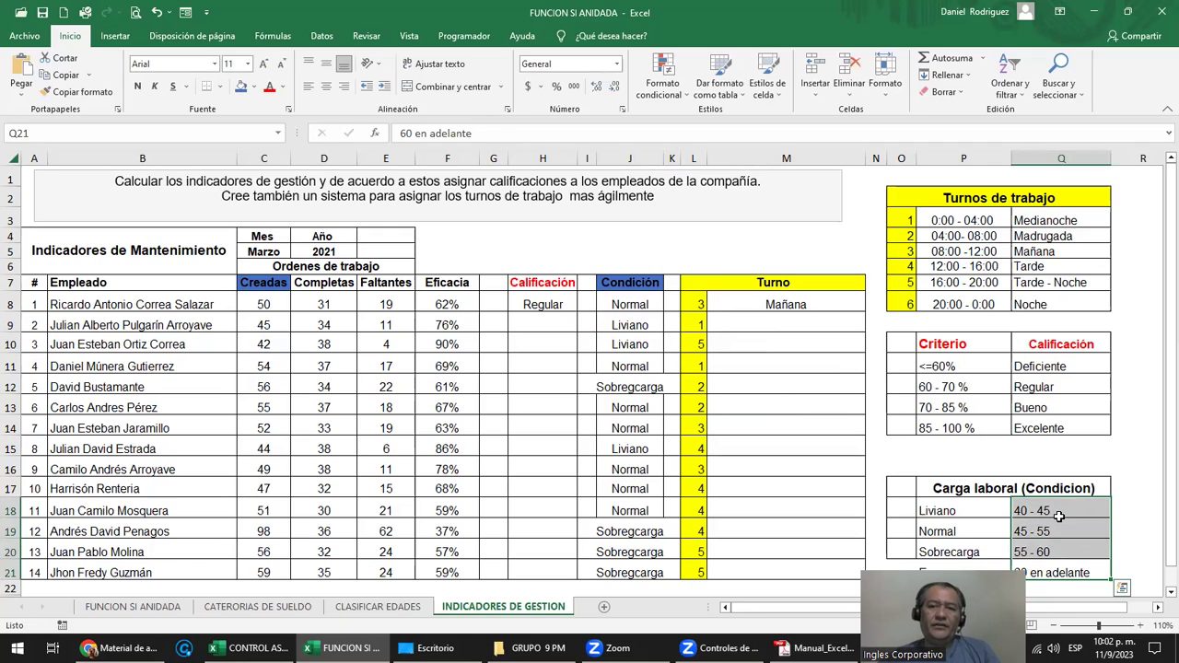
{"action": "left_click", "coordinate": [988, 305]}
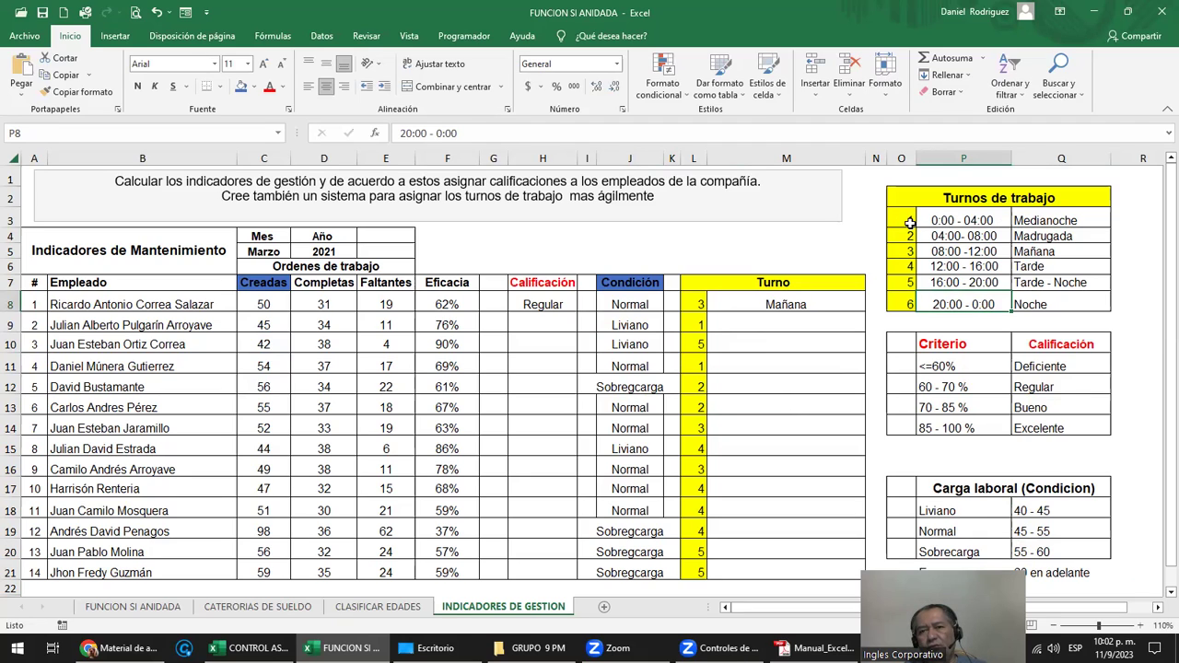
{"action": "mouse_move", "coordinate": [910, 222]}
{"action": "left_mouse_down"}
{"action": "mouse_move", "coordinate": [907, 302]}
{"action": "mouse_move", "coordinate": [900, 222]}
{"action": "left_mouse_up"}
{"action": "left_click", "coordinate": [907, 297]}
{"action": "left_click", "coordinate": [859, 225]}
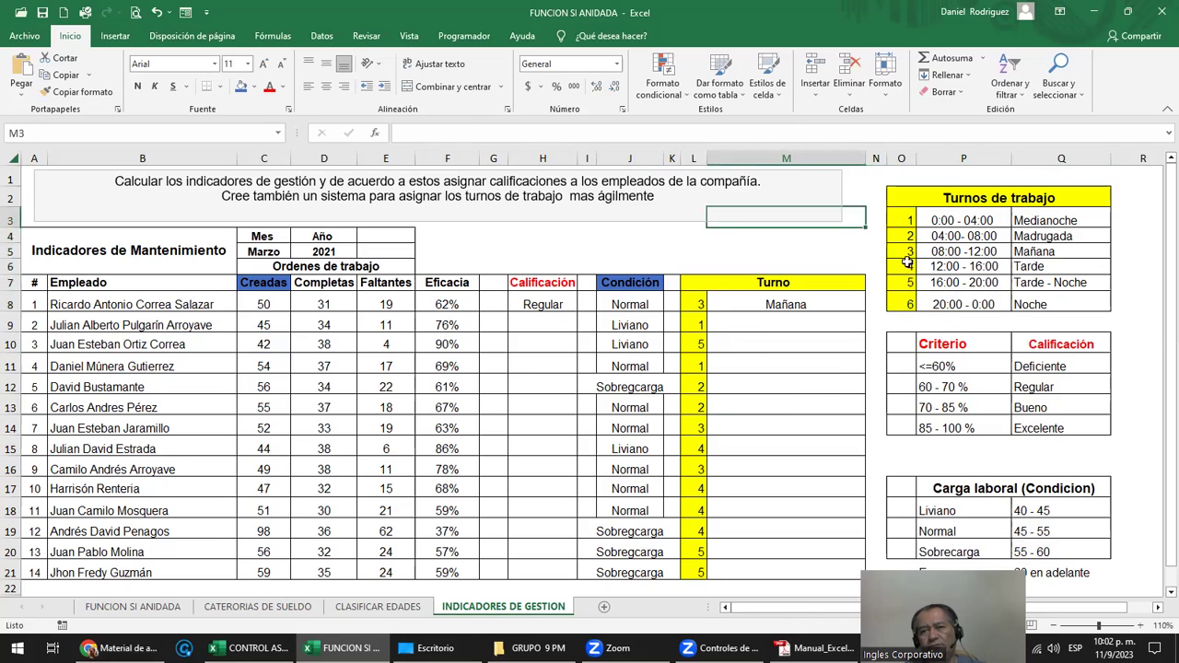
{"action": "left_click", "coordinate": [1051, 221]}
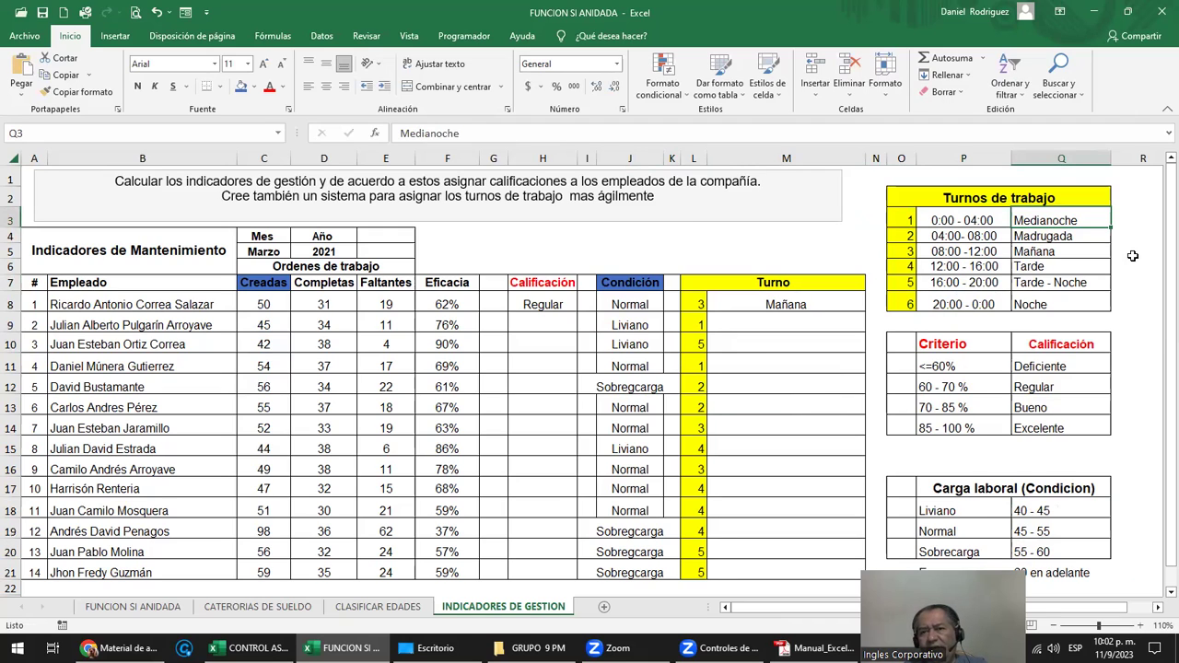
{"action": "left_click_drag", "start_coordinate": [969, 224], "coordinate": [967, 302]}
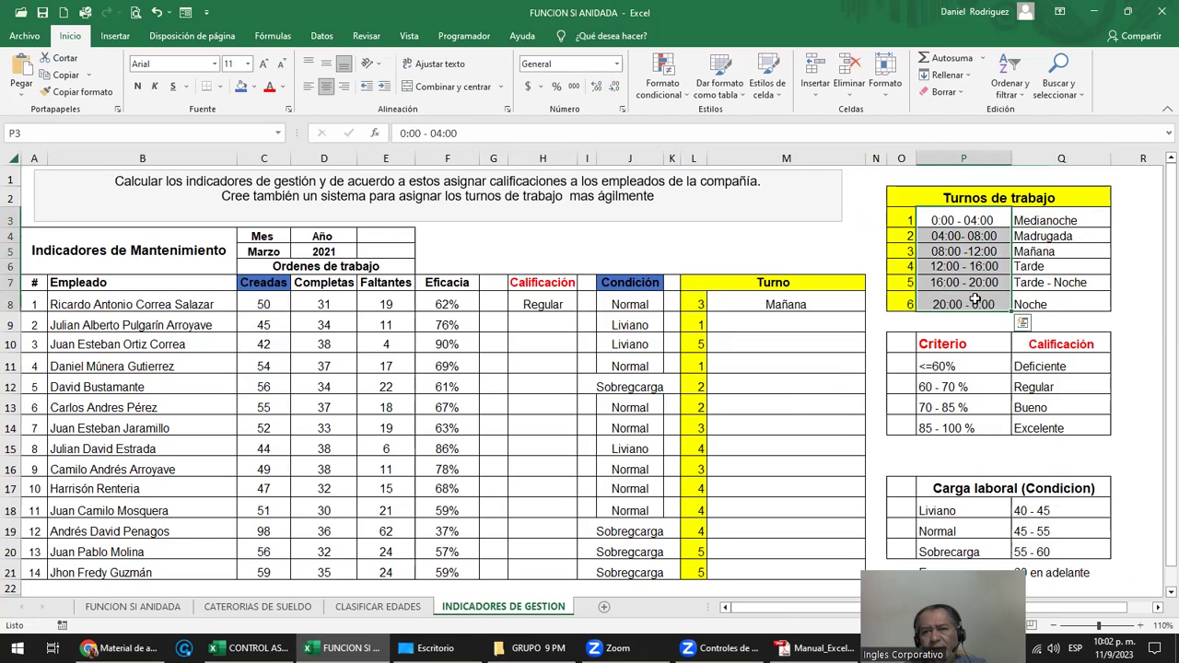
{"action": "left_click", "coordinate": [947, 222]}
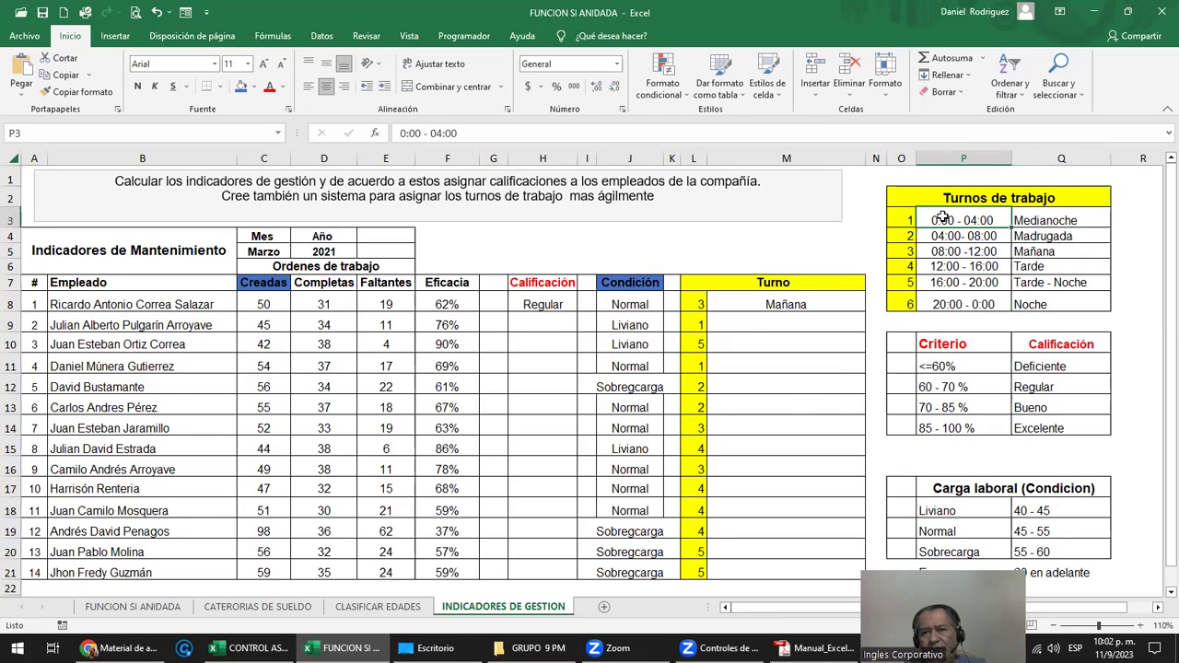
{"action": "left_click", "coordinate": [1049, 222]}
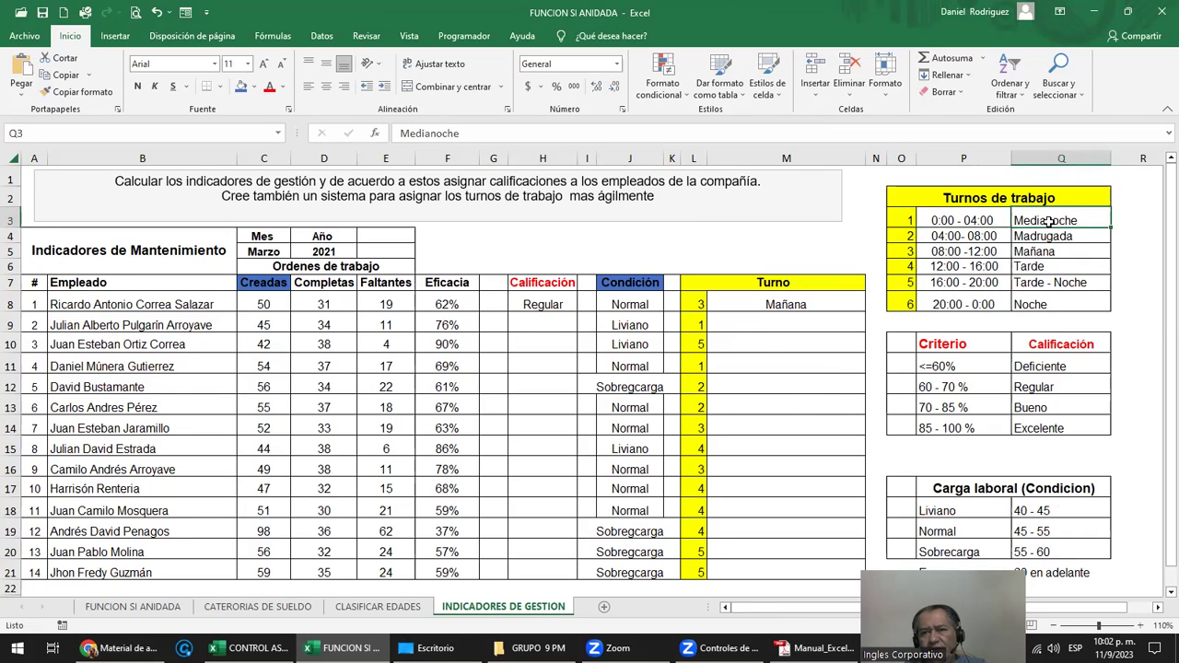
{"action": "left_click_drag", "start_coordinate": [978, 221], "coordinate": [977, 301]}
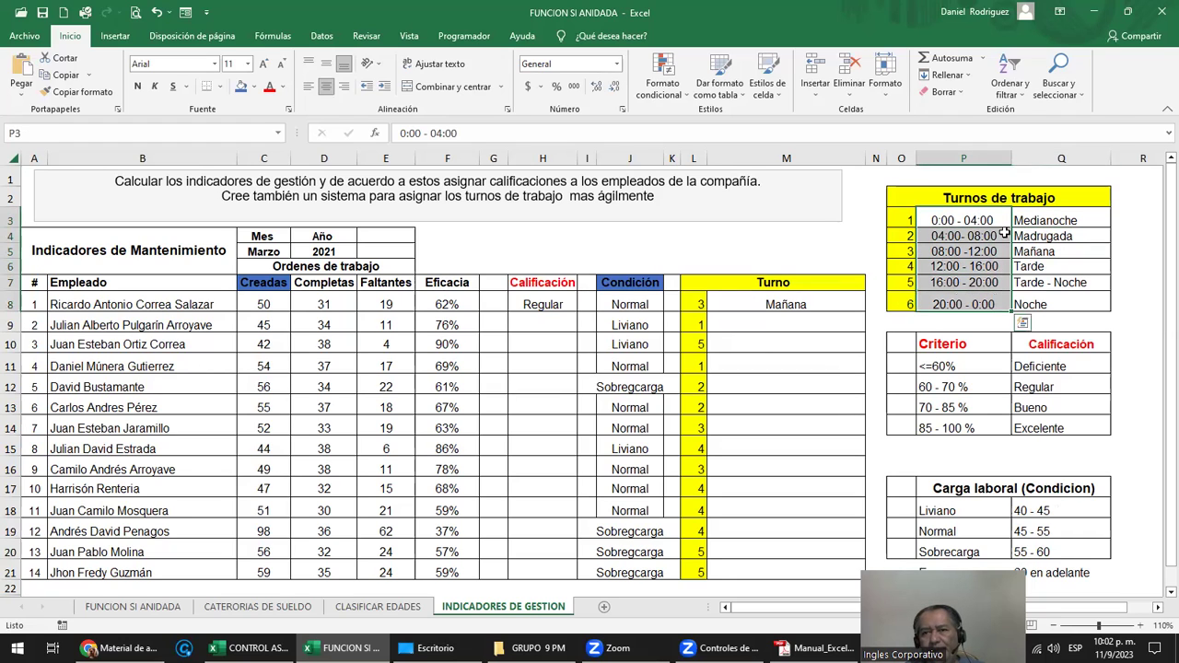
{"action": "left_click_drag", "start_coordinate": [971, 226], "coordinate": [969, 283]}
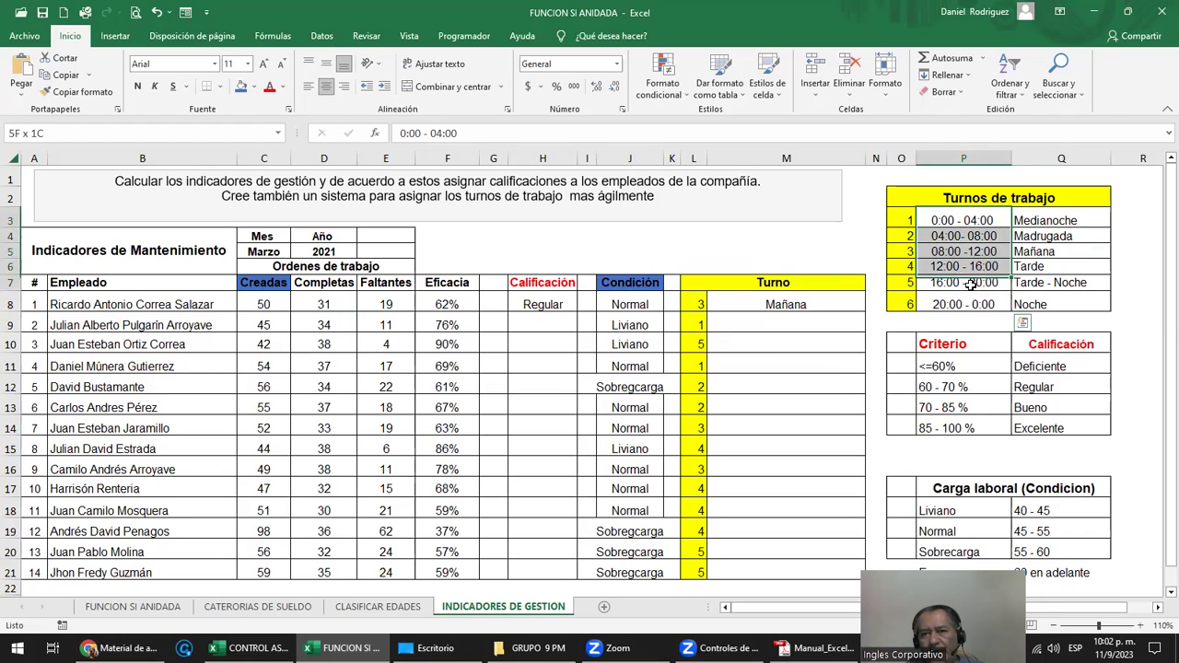
{"action": "left_click", "coordinate": [1029, 224]}
{"action": "double_click", "coordinate": [798, 303]}
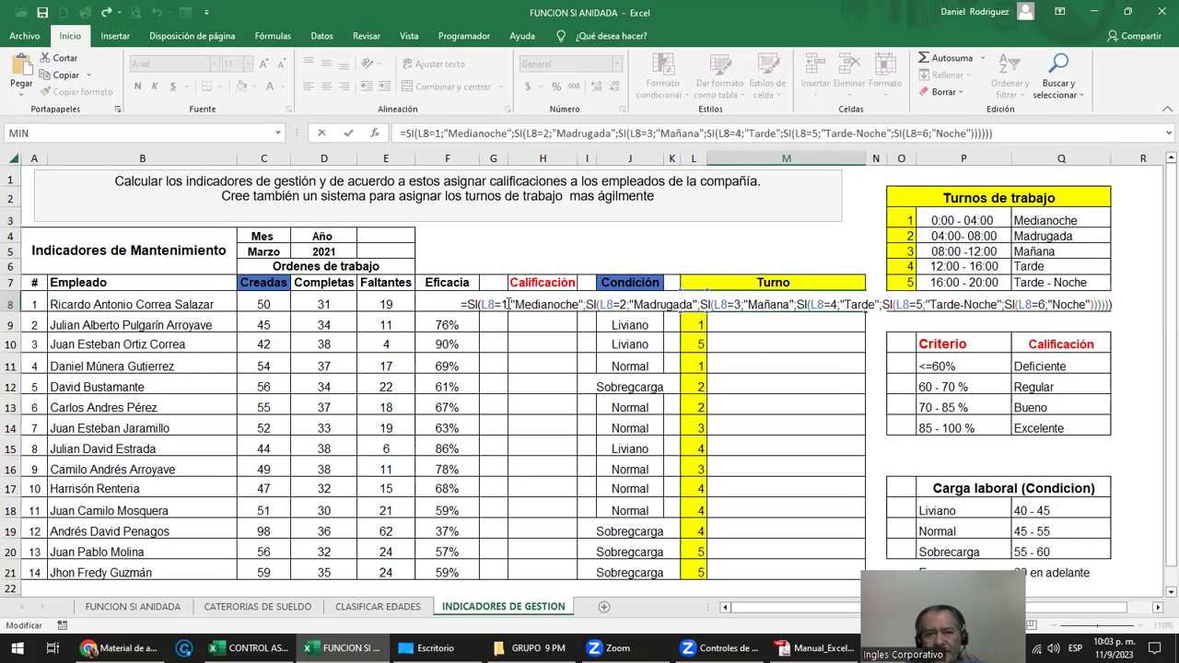
{"action": "key", "text": "Return"}
{"action": "left_click", "coordinate": [910, 220]}
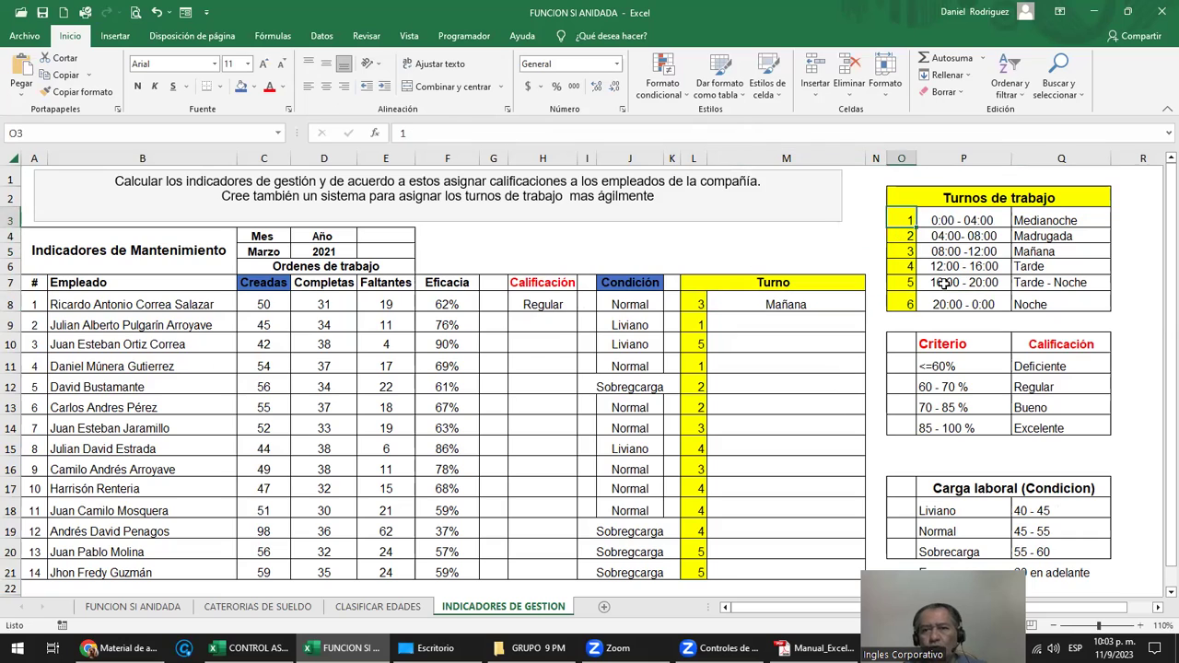
{"action": "left_click", "coordinate": [912, 304]}
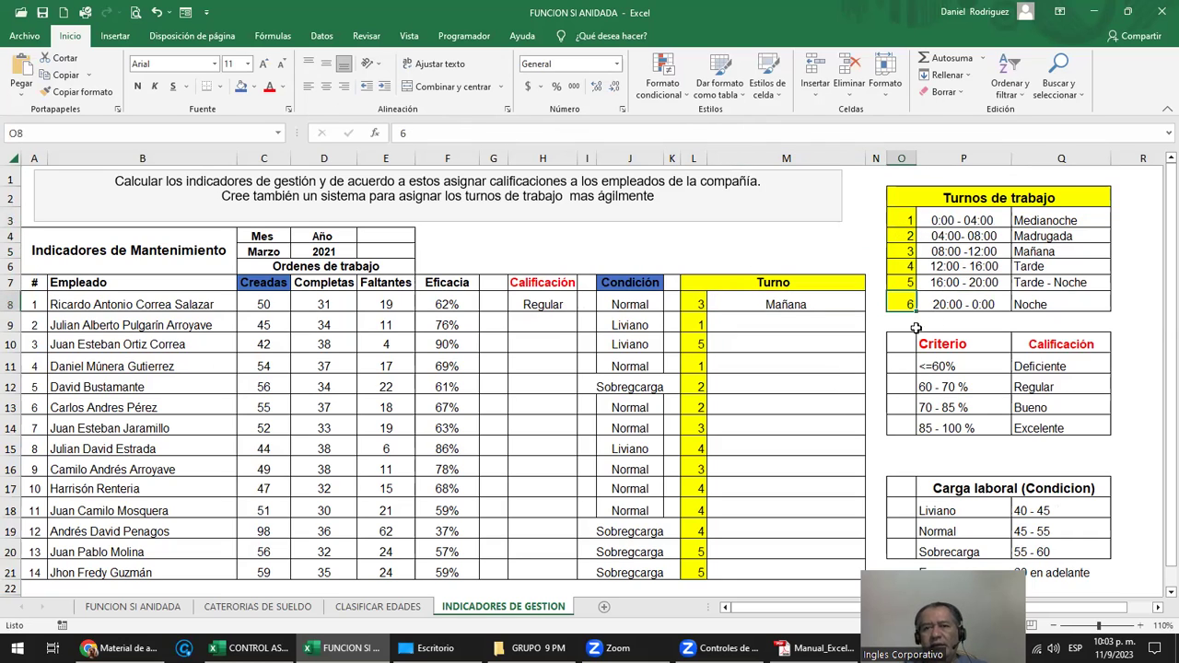
{"action": "left_click", "coordinate": [908, 319]}
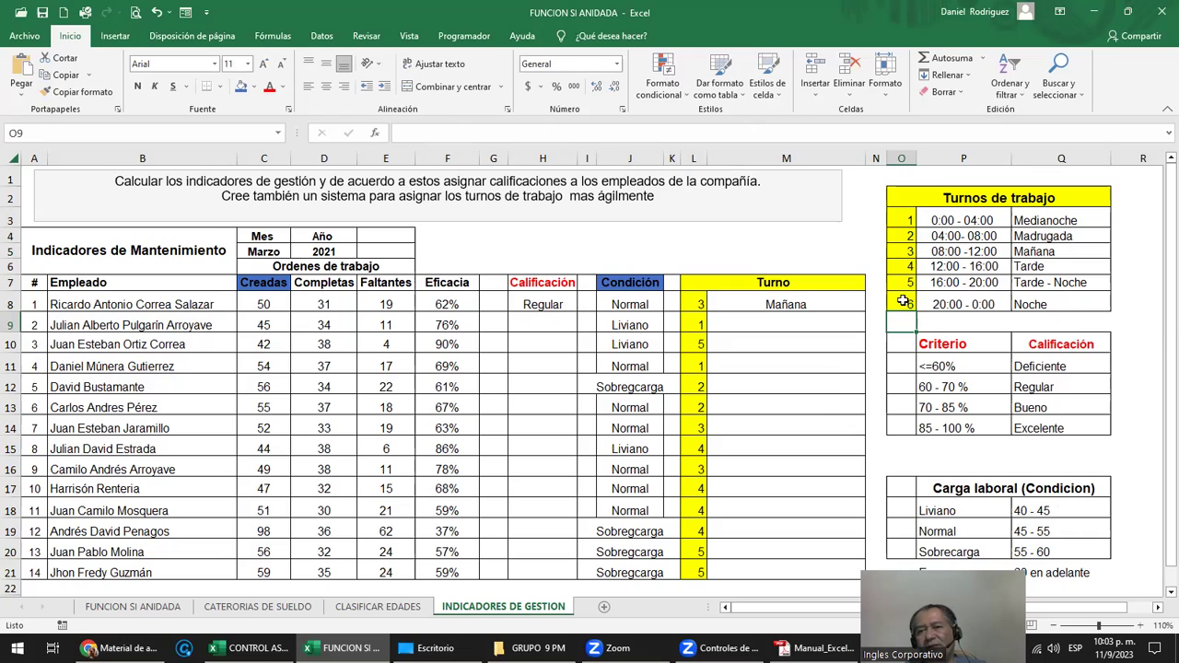
{"action": "left_click_drag", "start_coordinate": [903, 301], "coordinate": [908, 220]}
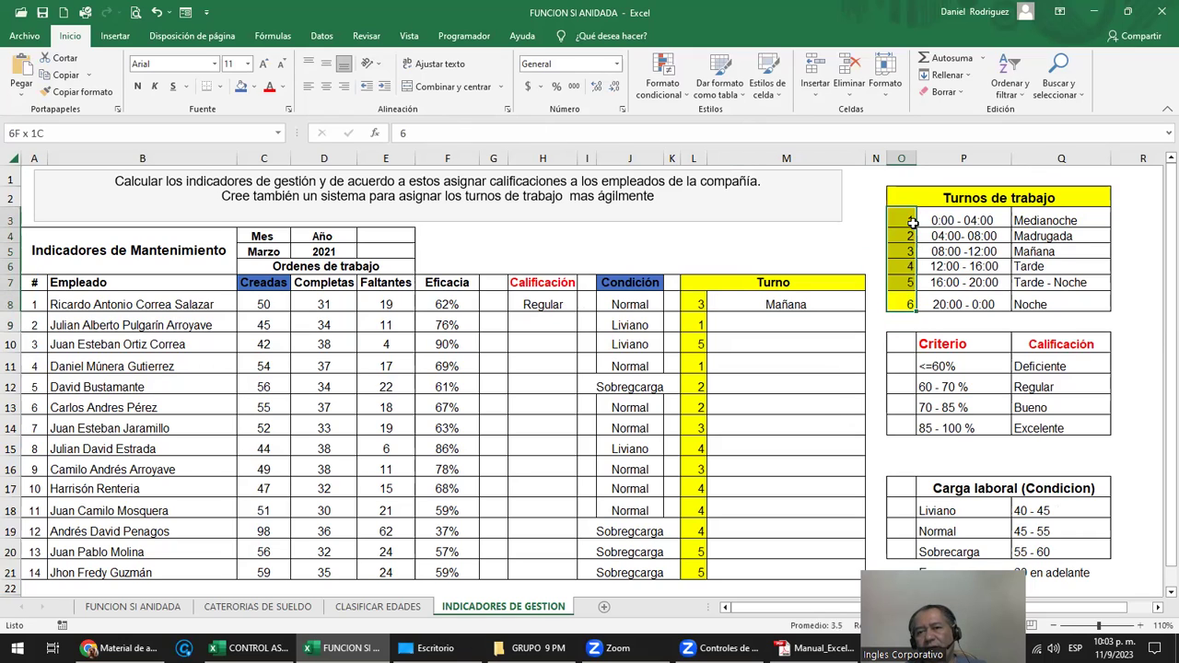
{"action": "left_click", "coordinate": [955, 317]}
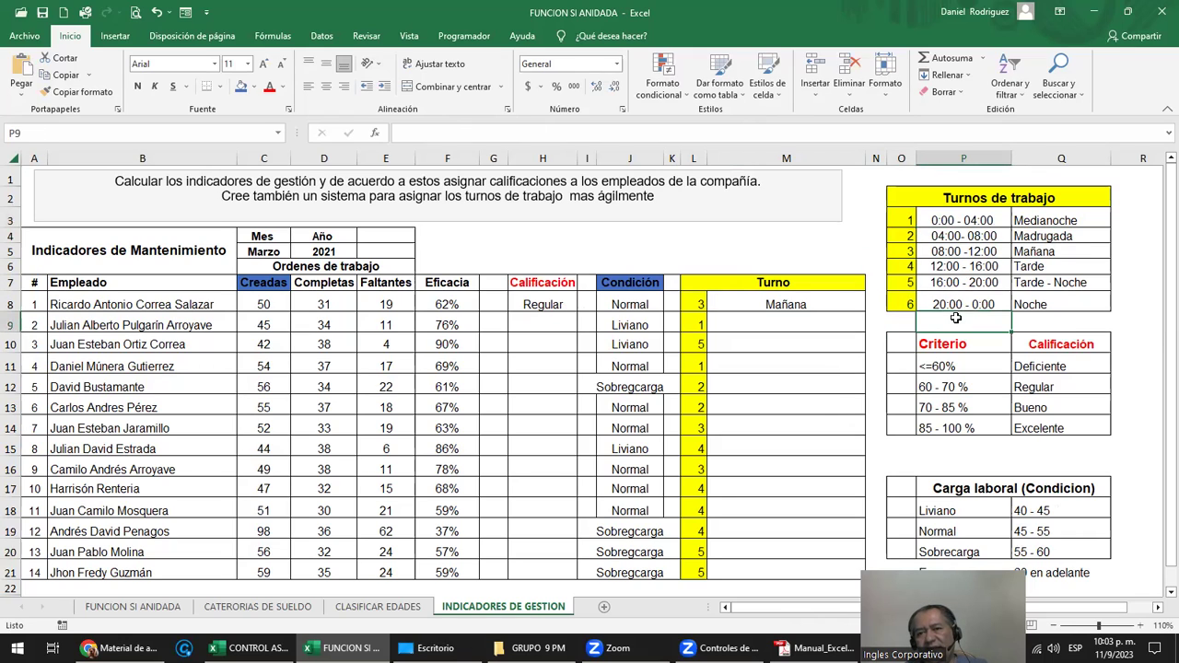
{"action": "left_click", "coordinate": [941, 220]}
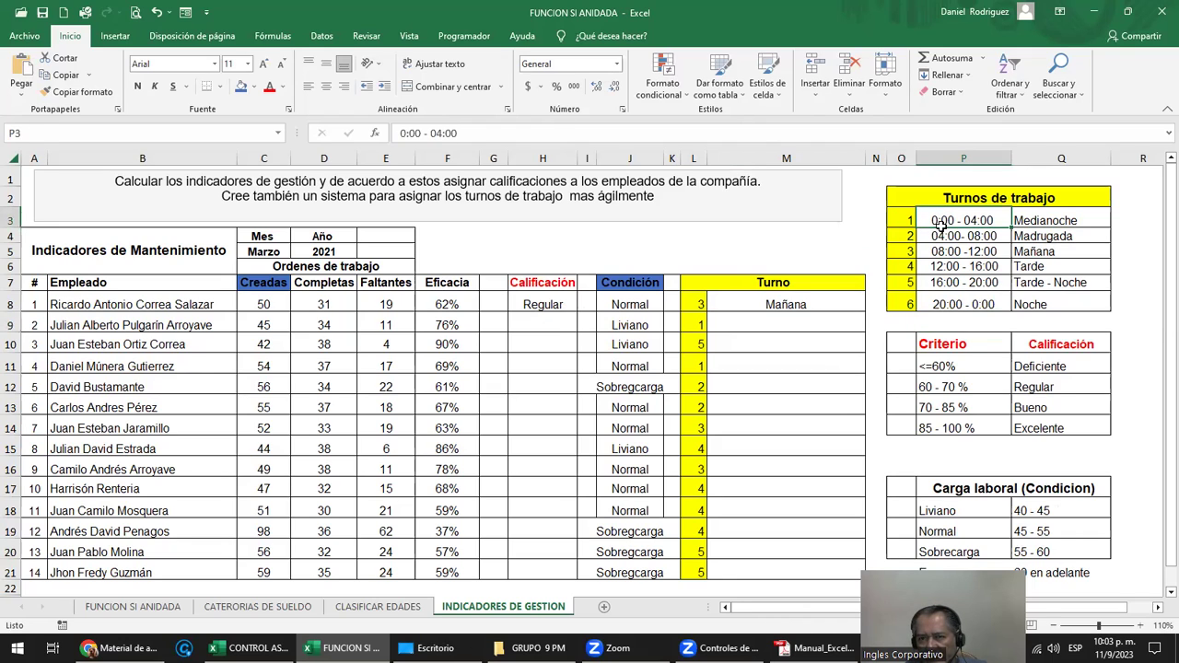
{"action": "mouse_move", "coordinate": [940, 222]}
{"action": "left_mouse_down"}
{"action": "mouse_move", "coordinate": [952, 294]}
{"action": "mouse_move", "coordinate": [1060, 324]}
{"action": "left_mouse_up"}
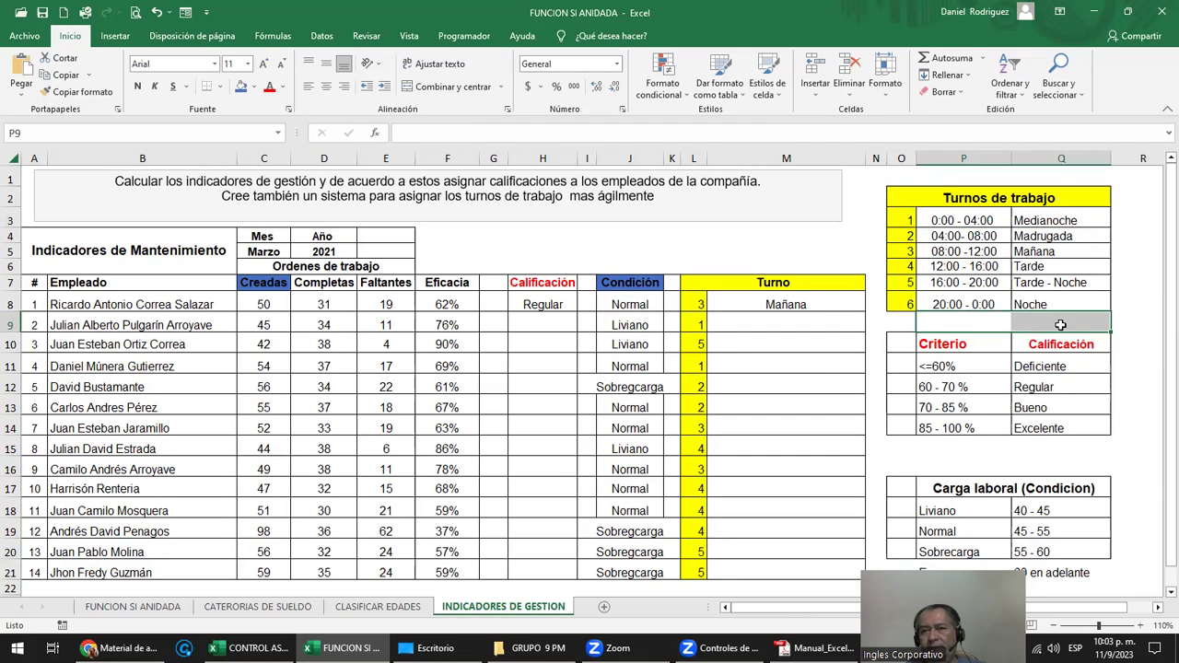
{"action": "left_click_drag", "start_coordinate": [935, 222], "coordinate": [1045, 221]}
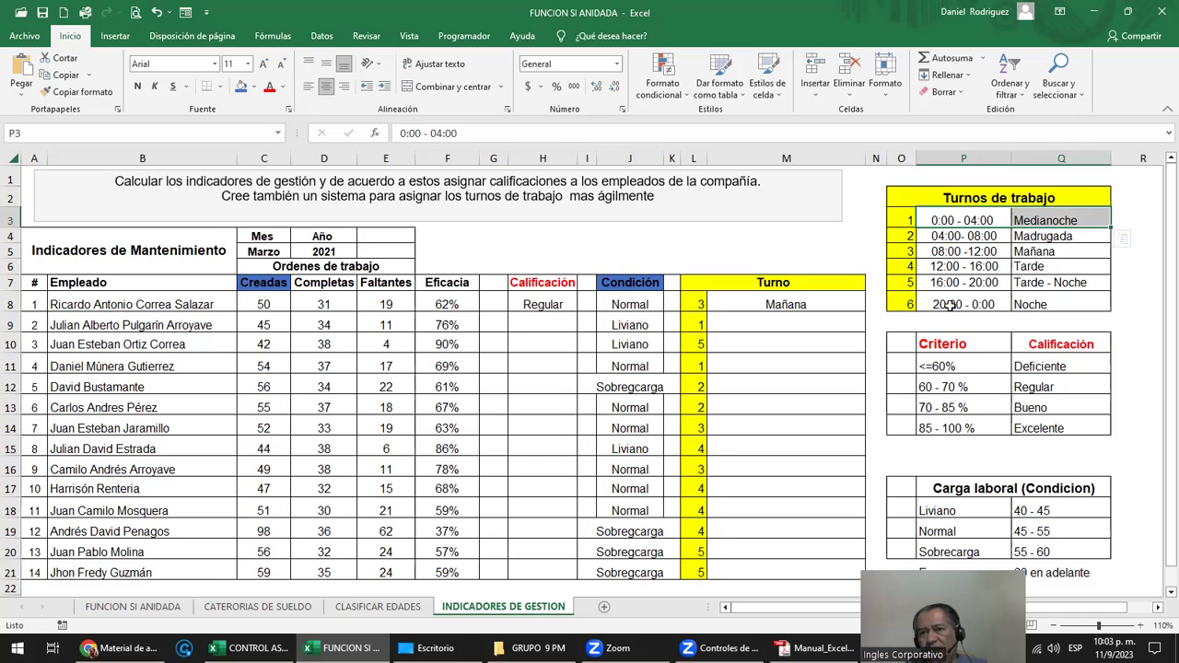
{"action": "left_click_drag", "start_coordinate": [951, 306], "coordinate": [950, 218]}
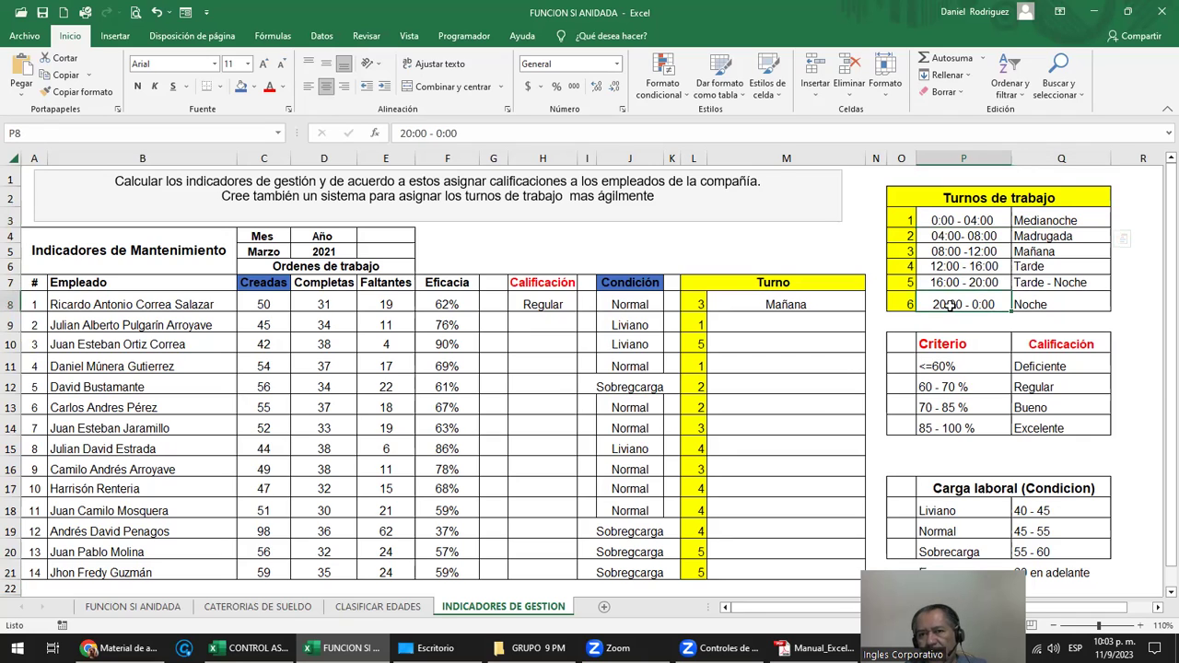
{"action": "left_click", "coordinate": [949, 218]}
{"action": "left_click", "coordinate": [943, 310]}
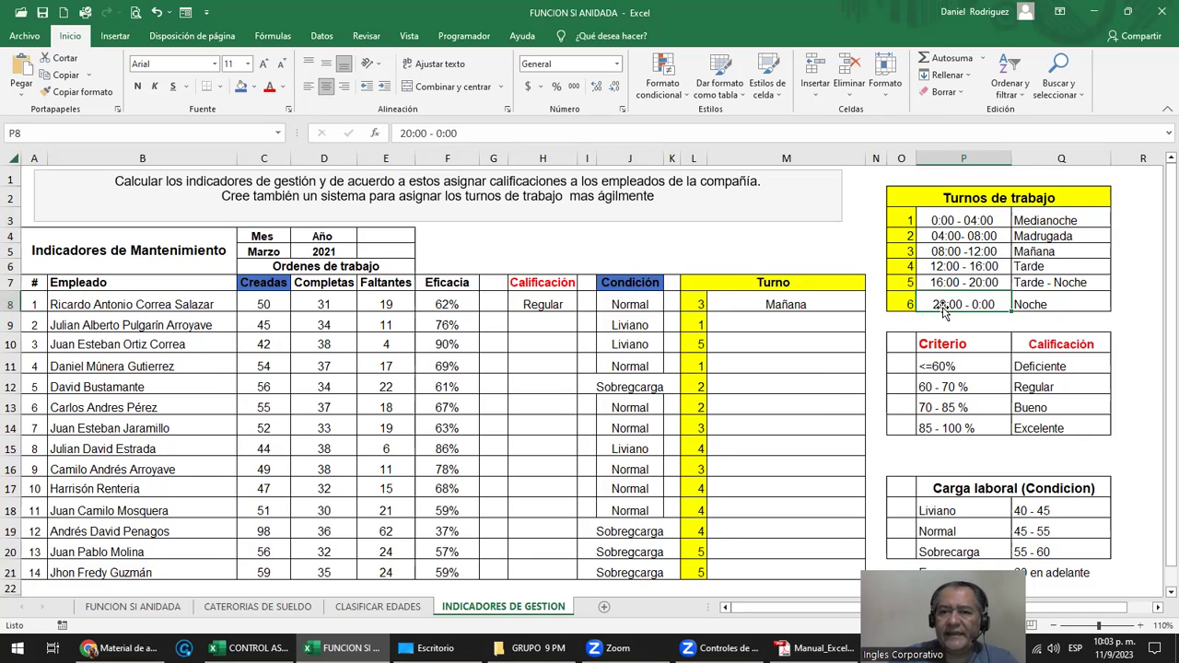
{"action": "left_click", "coordinate": [987, 220]}
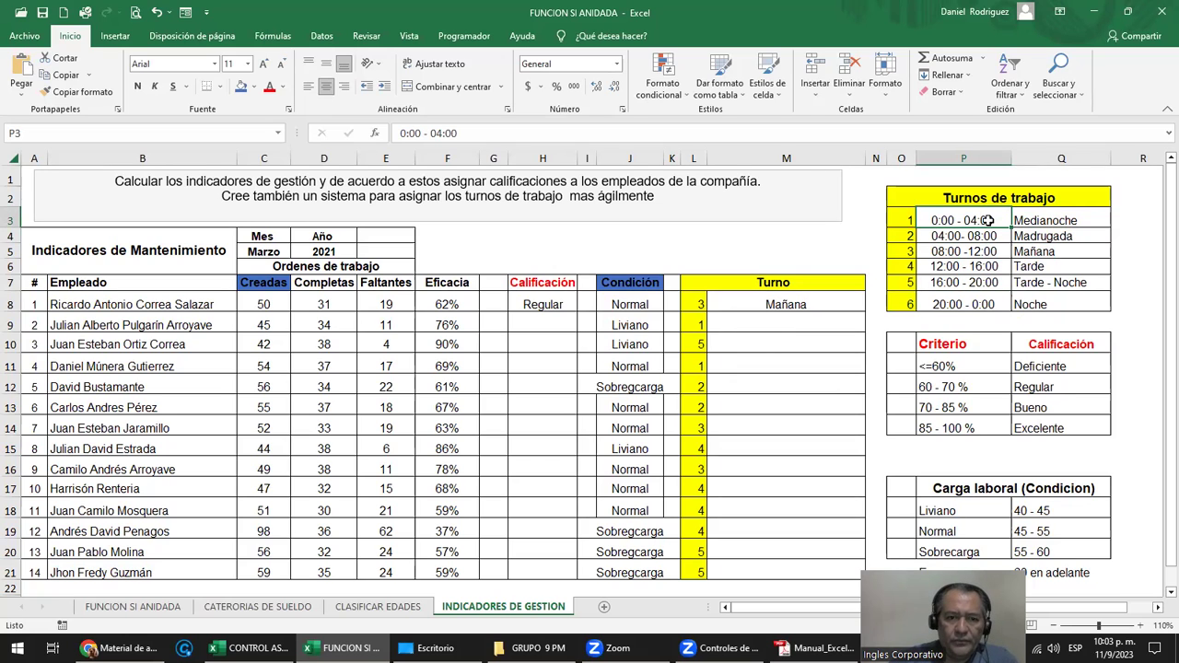
{"action": "left_click", "coordinate": [376, 611]}
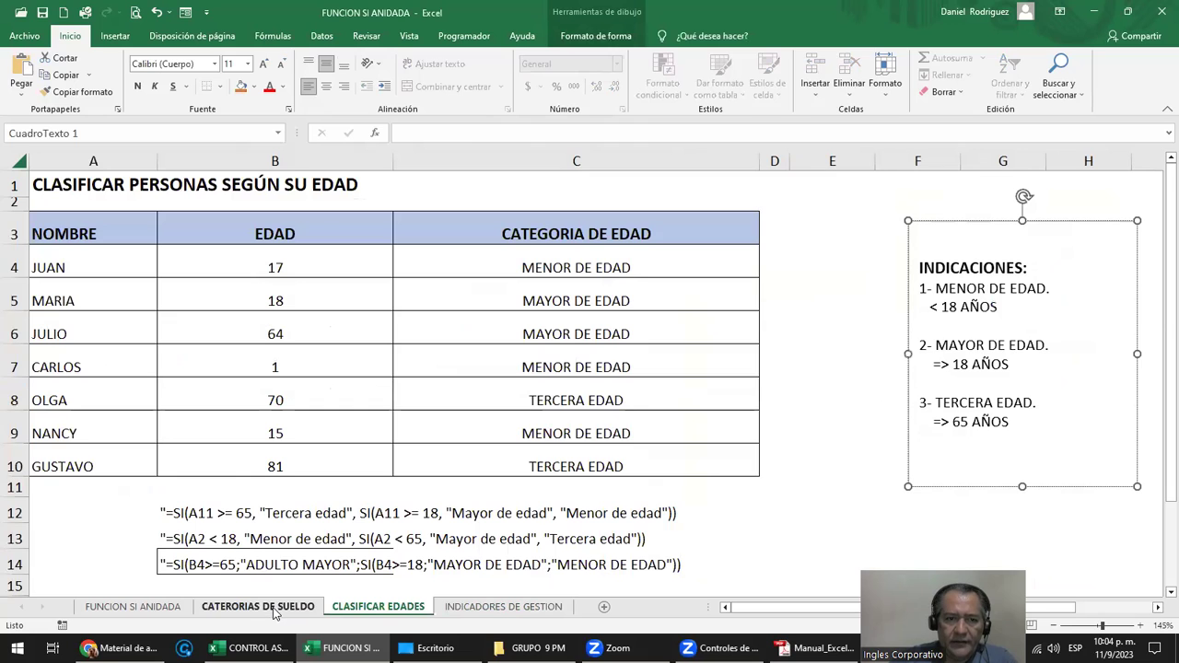
{"action": "left_click_drag", "start_coordinate": [608, 268], "coordinate": [618, 465]}
{"action": "left_click", "coordinate": [792, 557]}
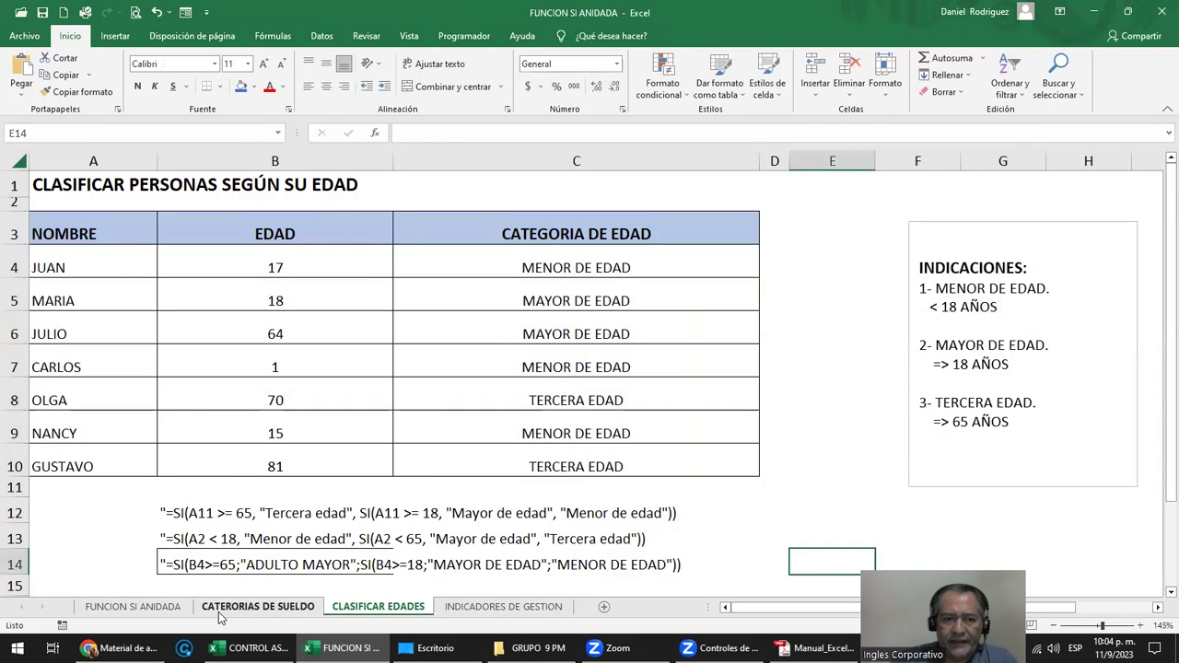
{"action": "left_click", "coordinate": [242, 606]}
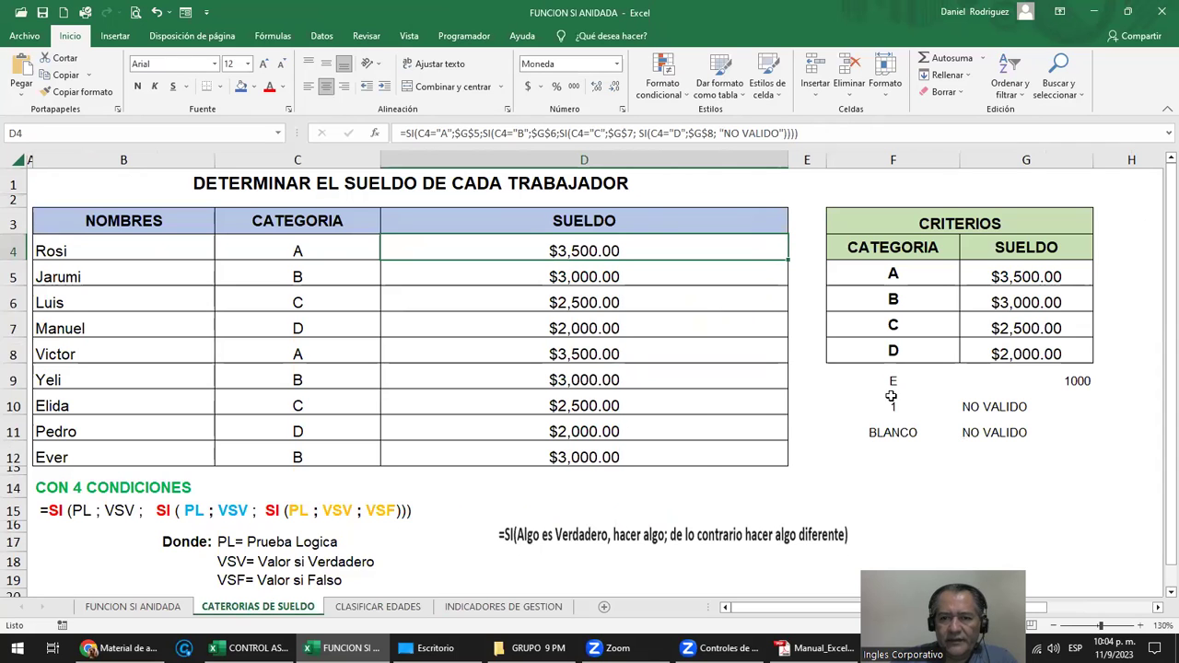
{"action": "left_click", "coordinate": [505, 606]}
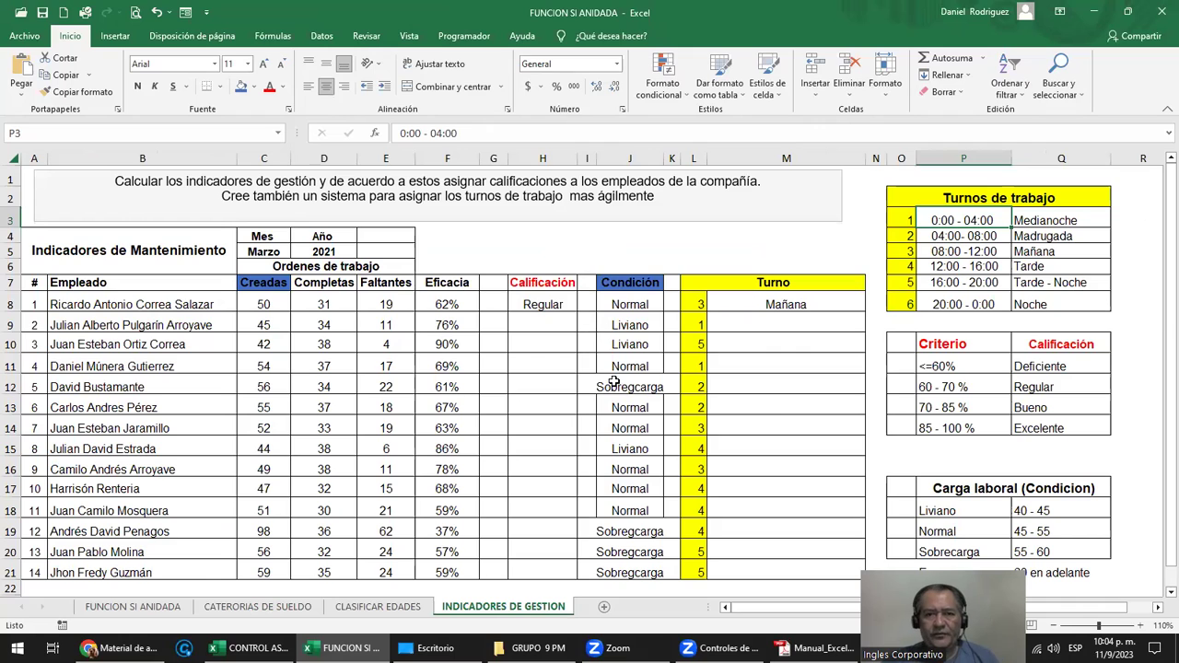
{"action": "left_click", "coordinate": [810, 303]}
{"action": "mouse_move", "coordinate": [922, 196]}
{"action": "left_mouse_down"}
{"action": "mouse_move", "coordinate": [954, 237]}
{"action": "mouse_move", "coordinate": [960, 295]}
{"action": "left_mouse_up"}
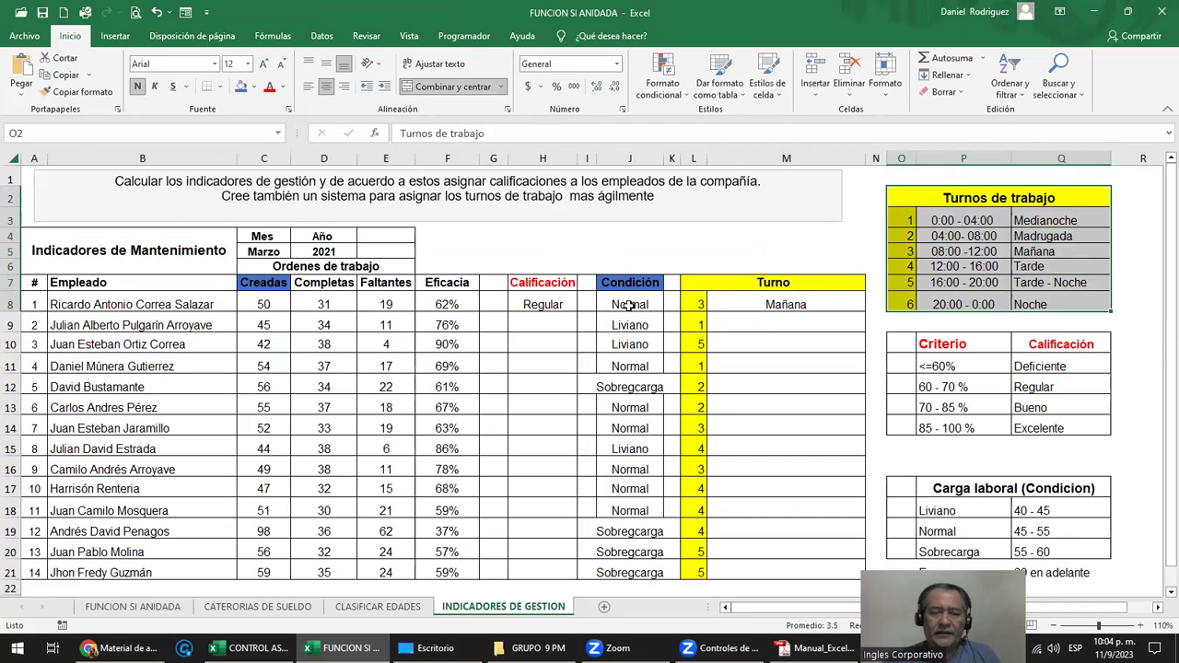
{"action": "left_click_drag", "start_coordinate": [630, 324], "coordinate": [642, 572]}
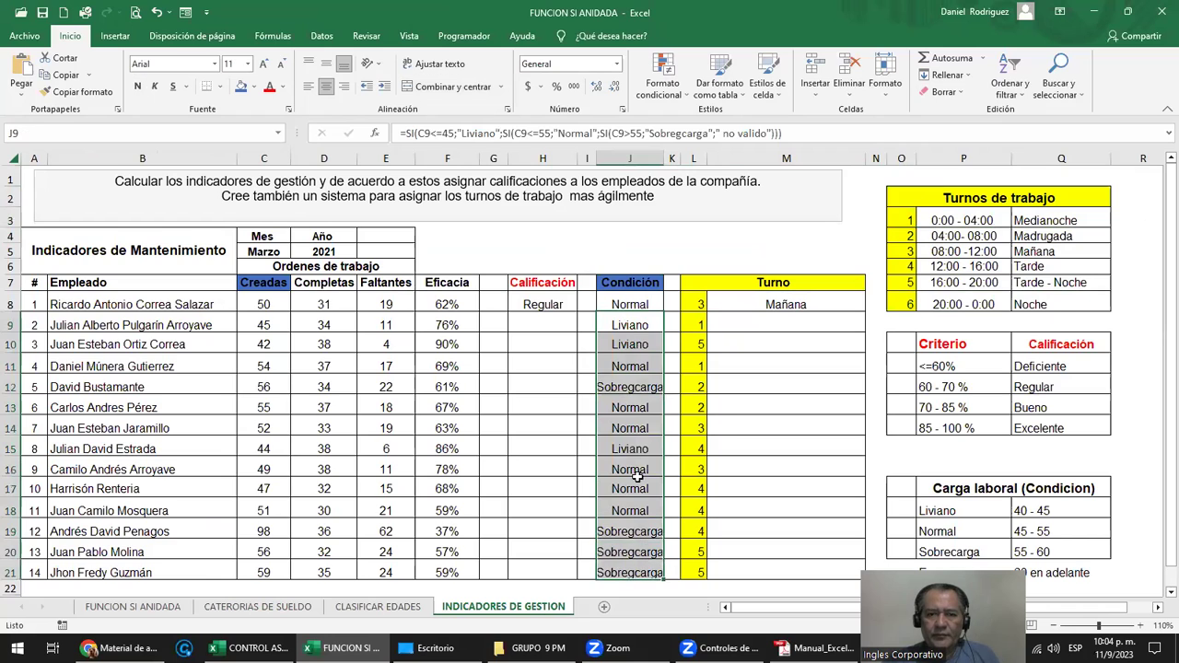
{"action": "left_click", "coordinate": [778, 286]}
{"action": "left_click", "coordinate": [958, 201]}
{"action": "left_click_drag", "start_coordinate": [957, 201], "coordinate": [1012, 313]}
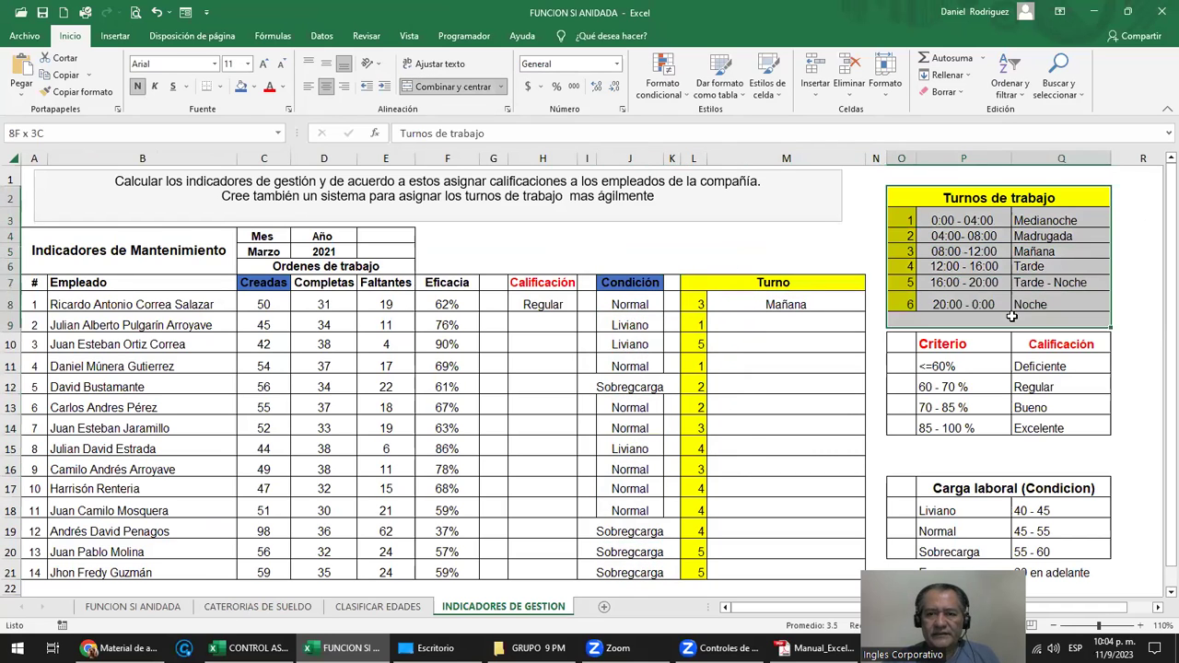
{"action": "left_click", "coordinate": [634, 288]}
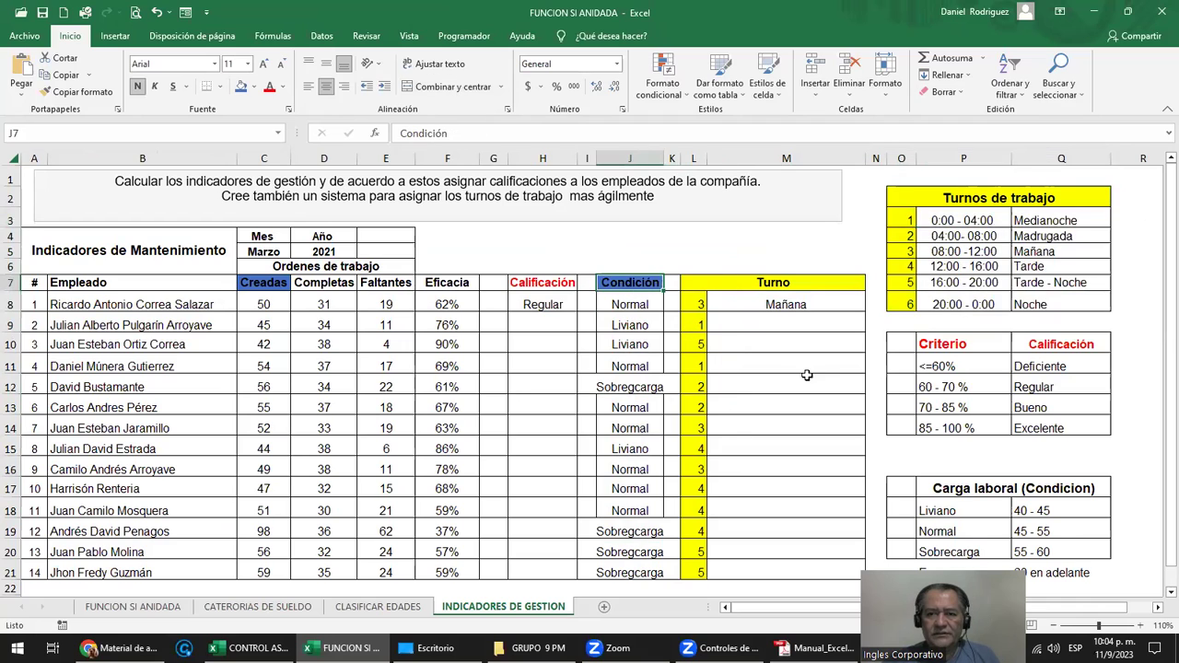
{"action": "left_click_drag", "start_coordinate": [902, 488], "coordinate": [1045, 543]}
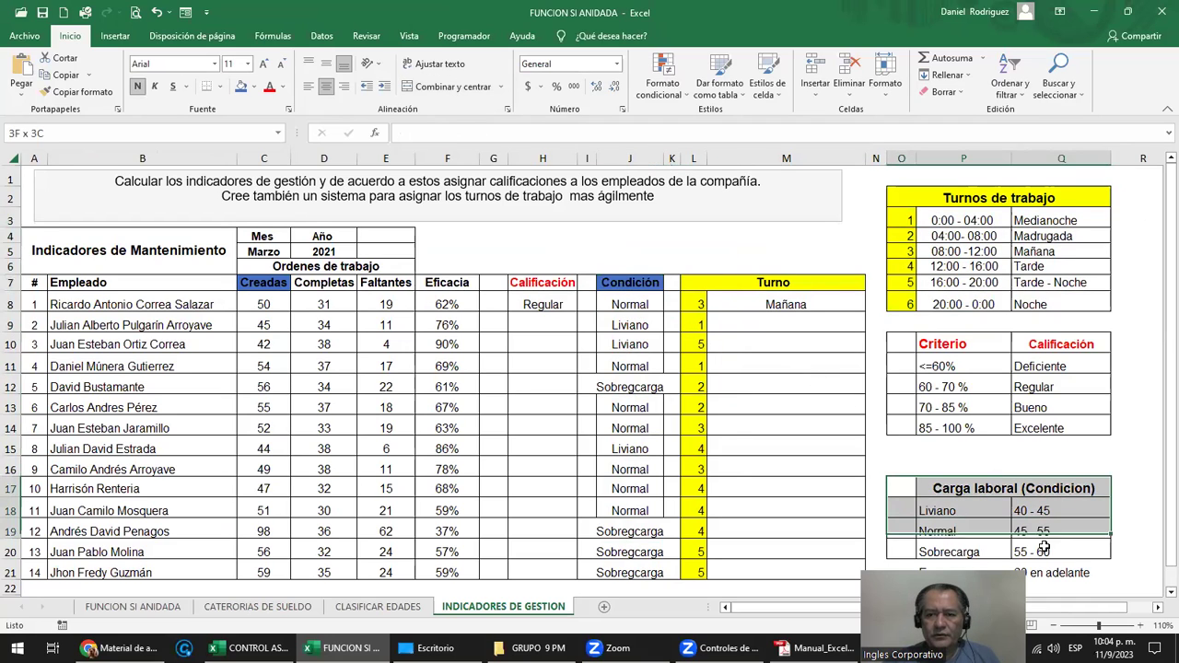
{"action": "left_click", "coordinate": [1044, 368]}
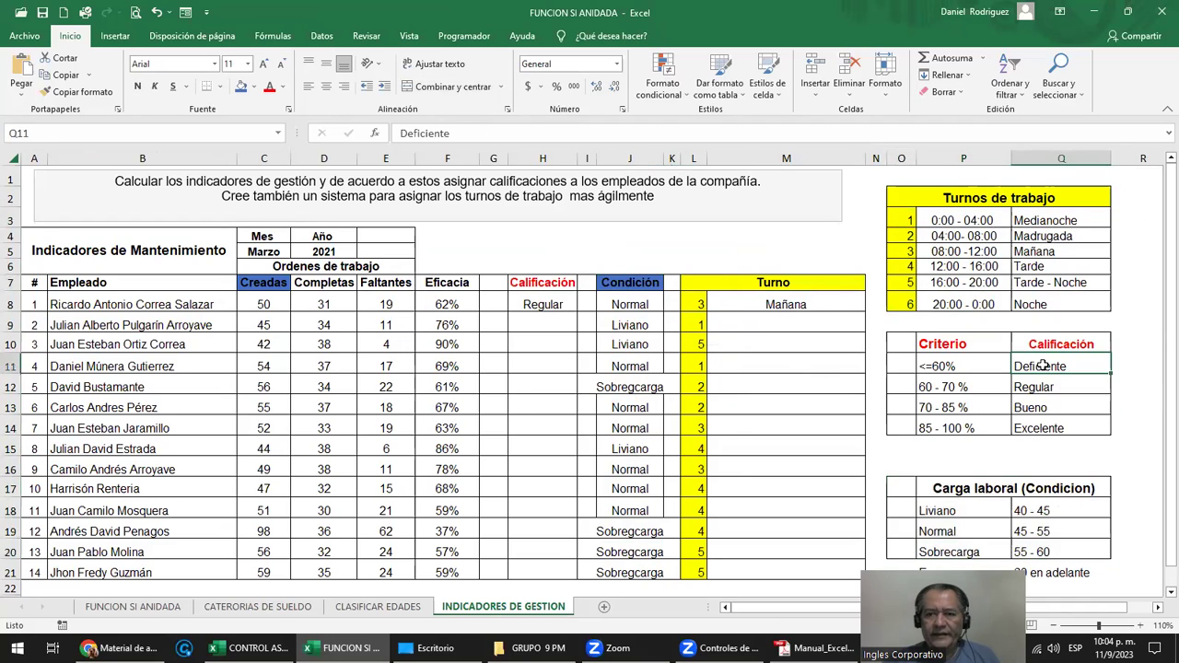
{"action": "left_click", "coordinate": [543, 304]}
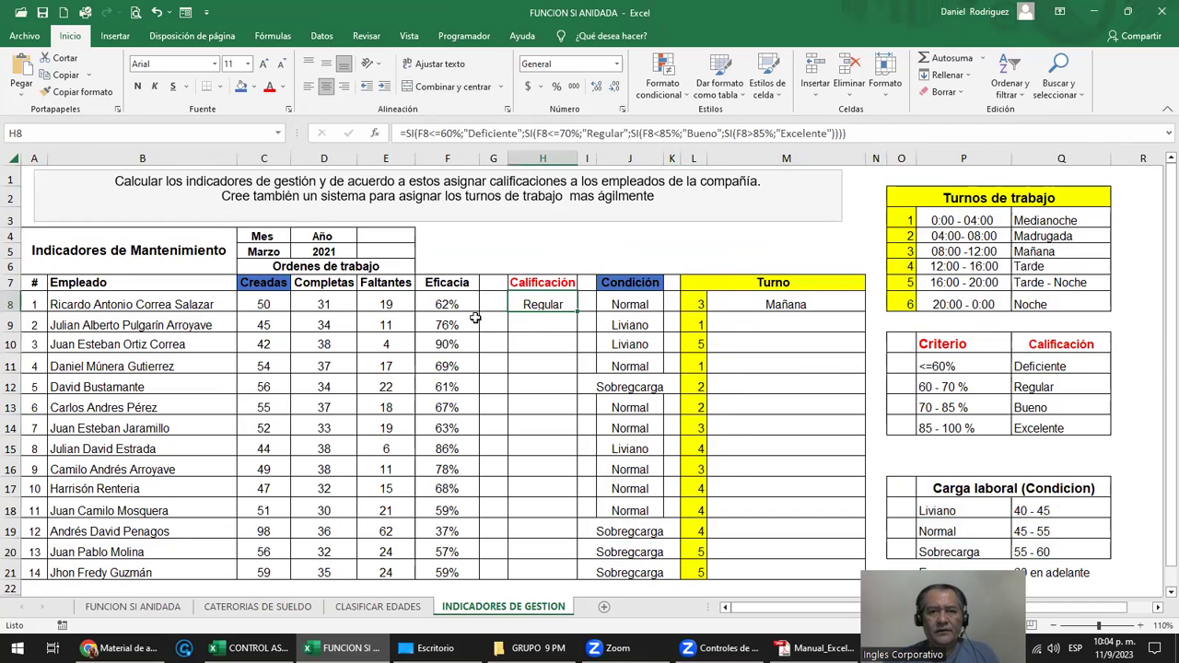
{"action": "key", "text": "F2"}
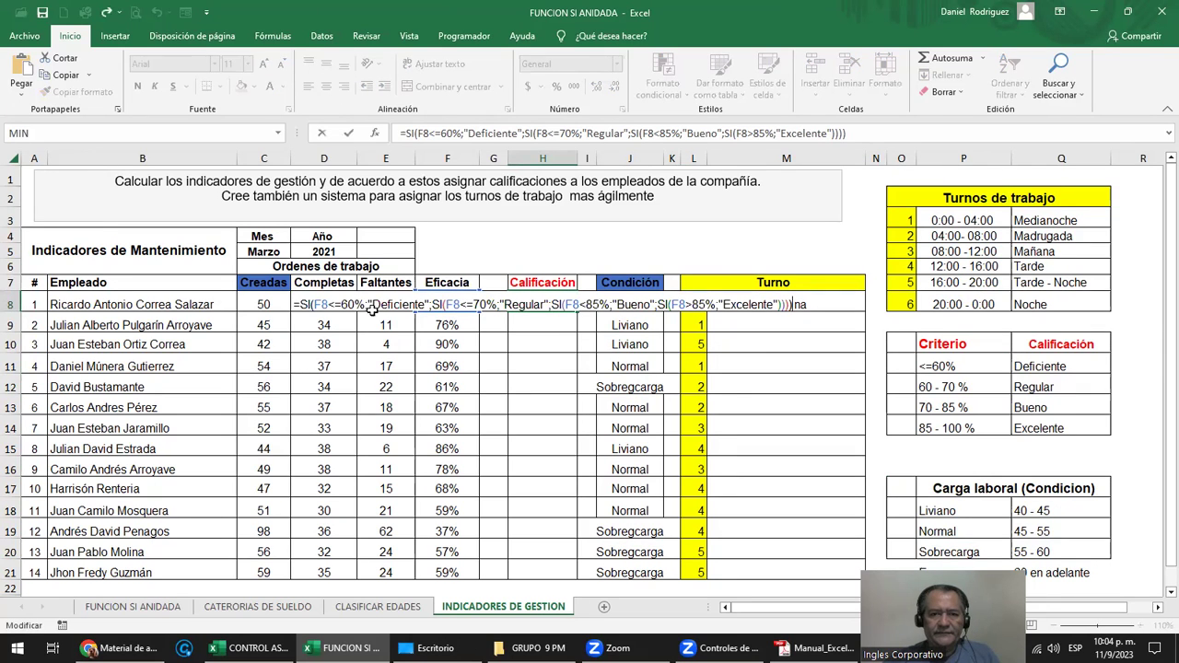
{"action": "key", "text": "ctrl+Return"}
{"action": "left_click", "coordinate": [550, 286]}
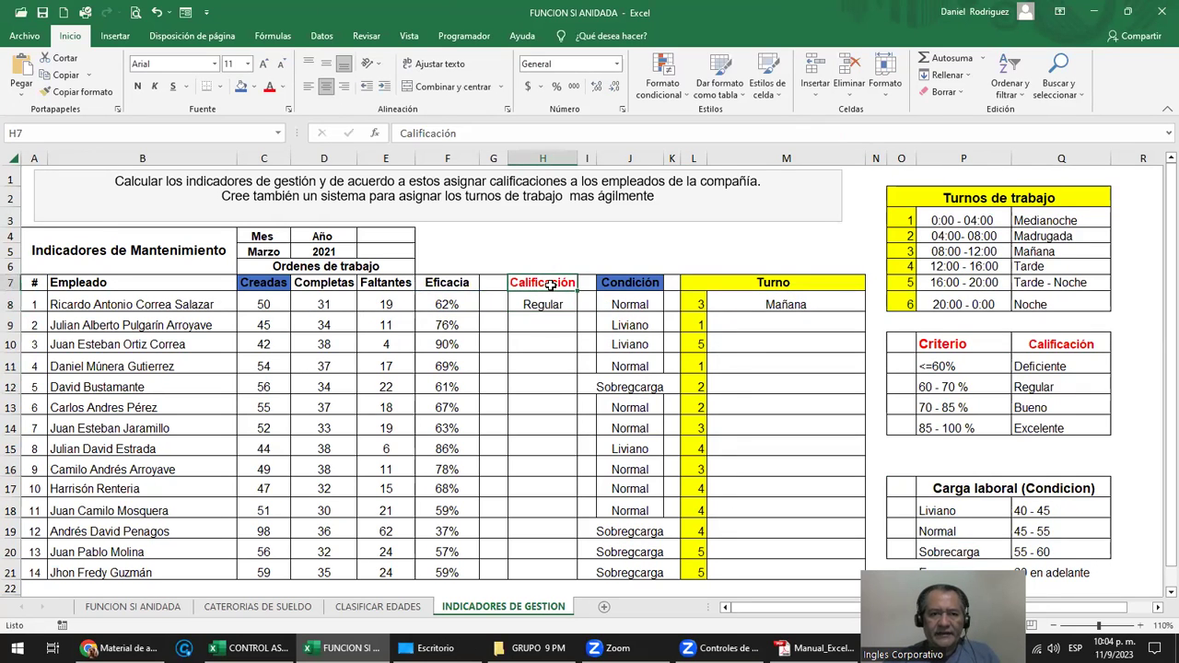
{"action": "double_click", "coordinate": [552, 309]}
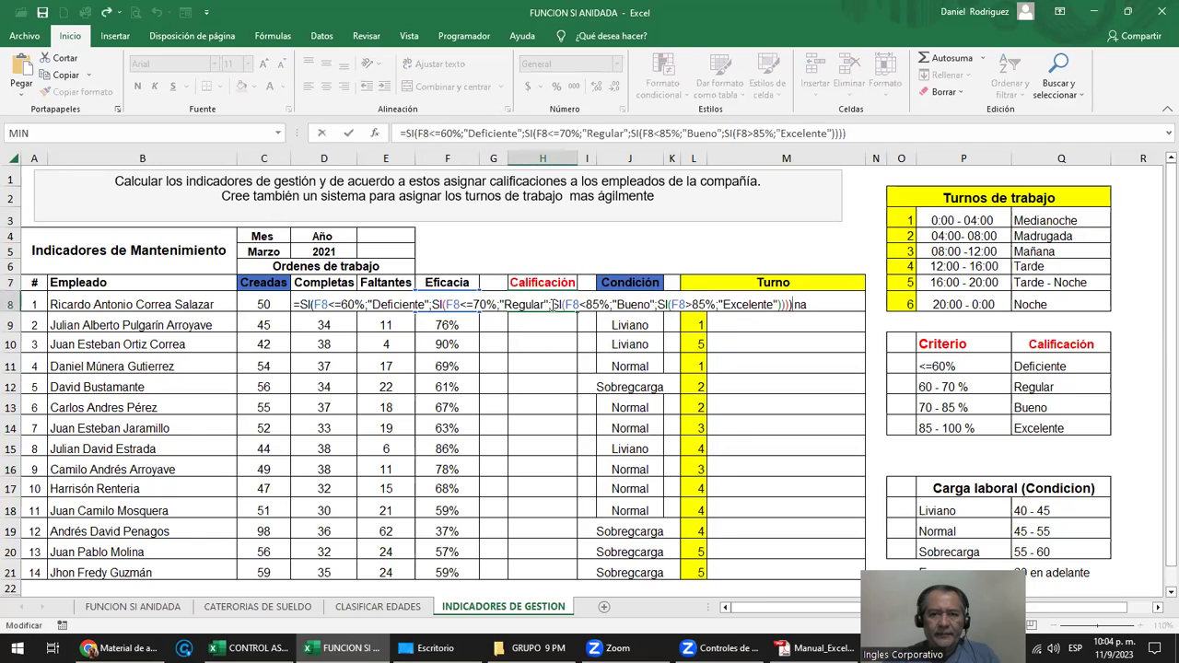
{"action": "key", "text": "Escape"}
{"action": "left_click_drag", "start_coordinate": [449, 304], "coordinate": [460, 571]}
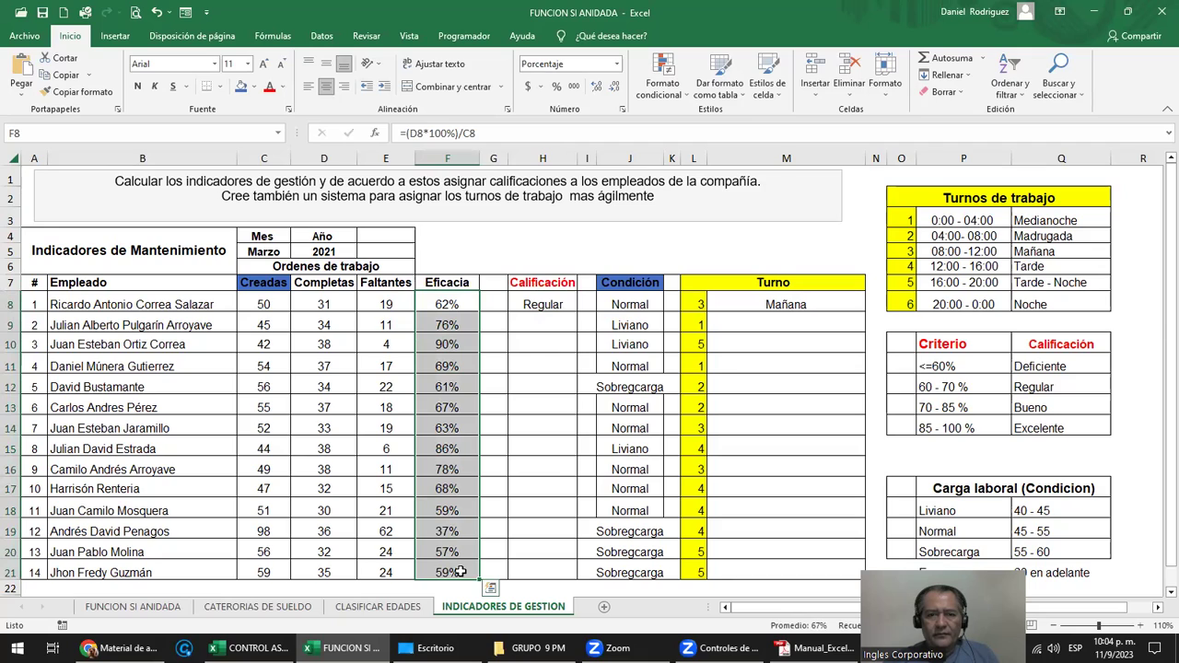
{"action": "left_click", "coordinate": [451, 302]}
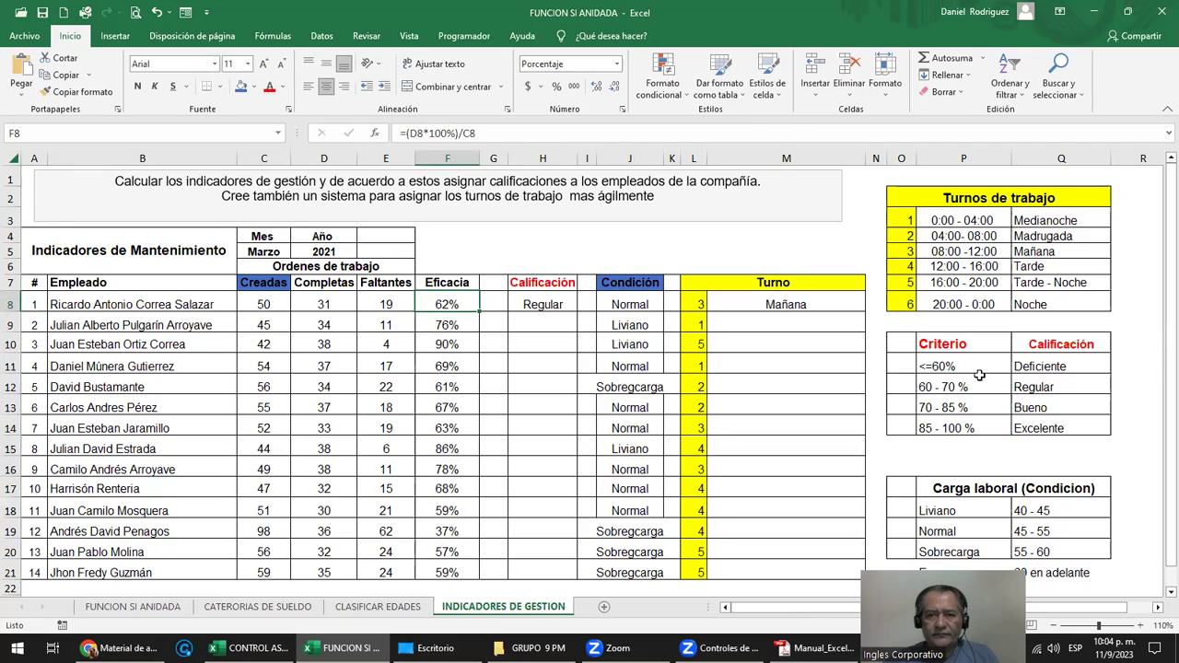
{"action": "left_click_drag", "start_coordinate": [924, 386], "coordinate": [1091, 387]}
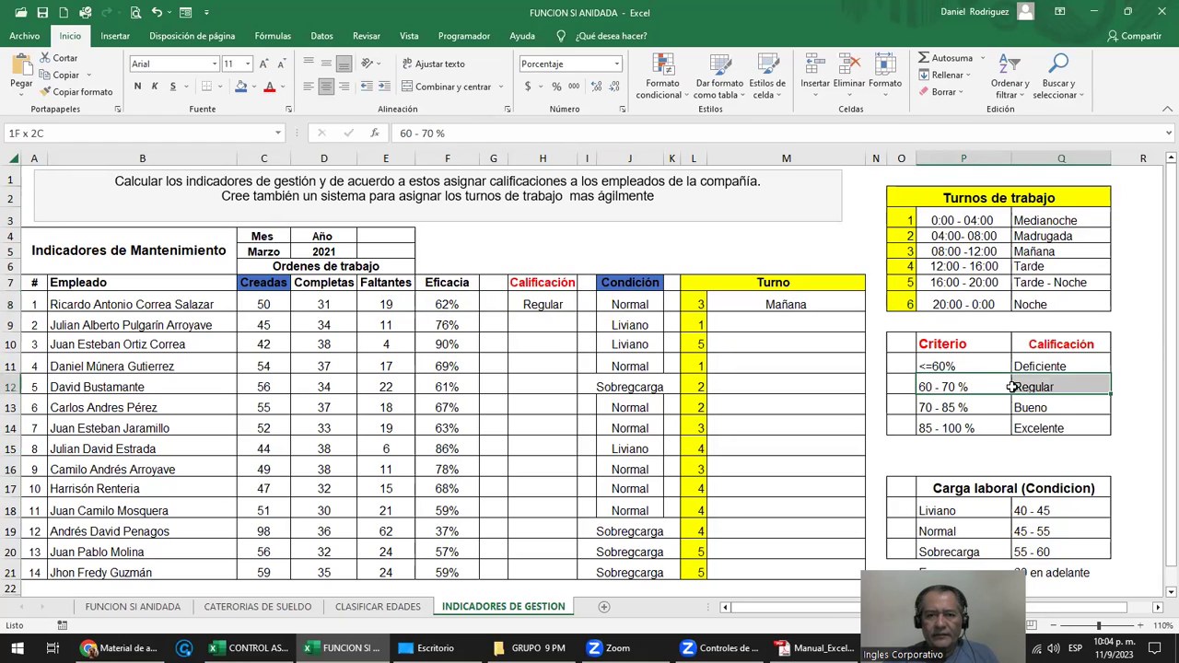
{"action": "left_click", "coordinate": [565, 305]}
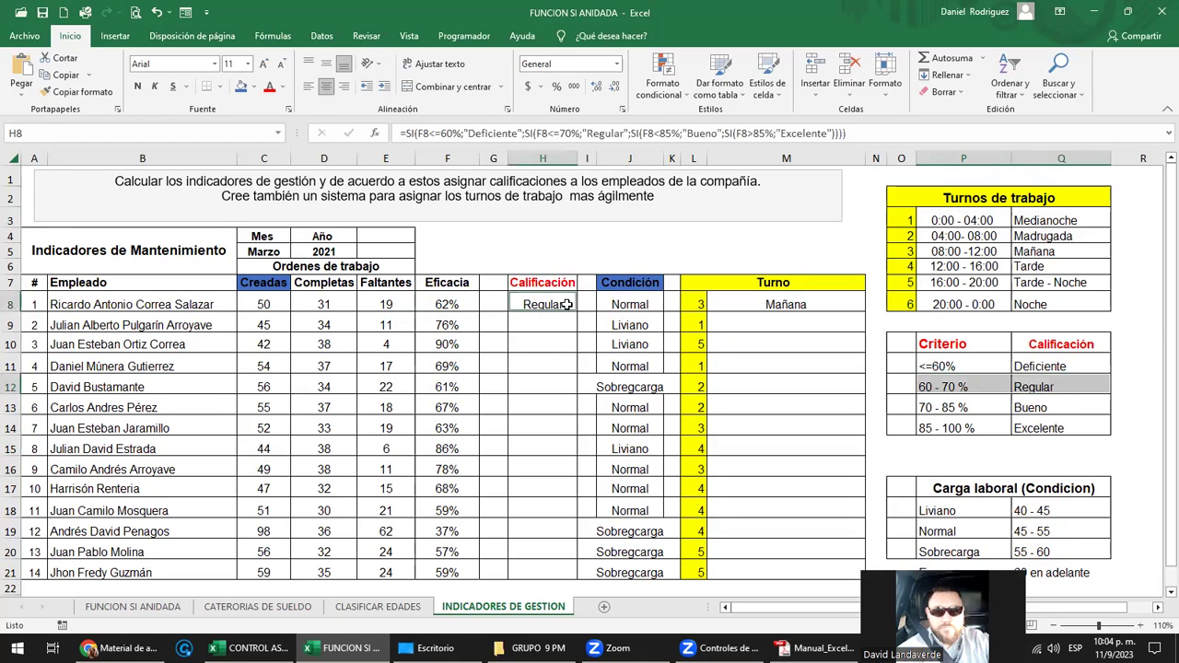
{"action": "left_click", "coordinate": [470, 304]}
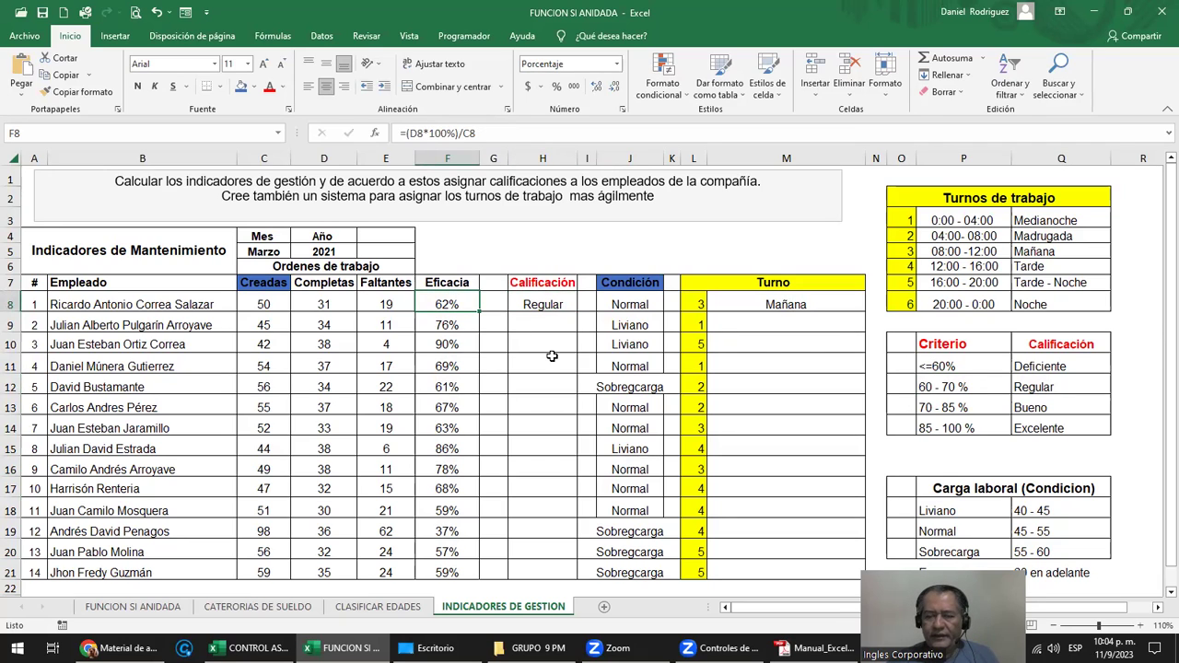
Step: Test F8 with trial values 92 and 0% against the Excelente and <=60% rating criteria
{"action": "type", "text": "92"}
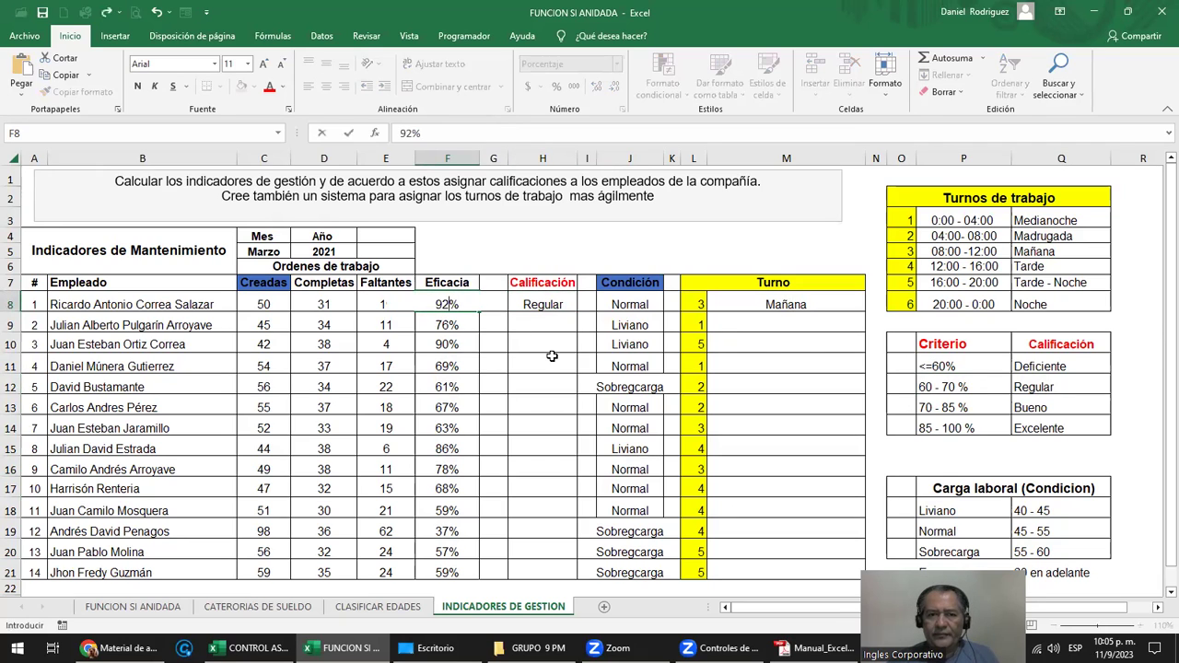
{"action": "key", "text": "Return"}
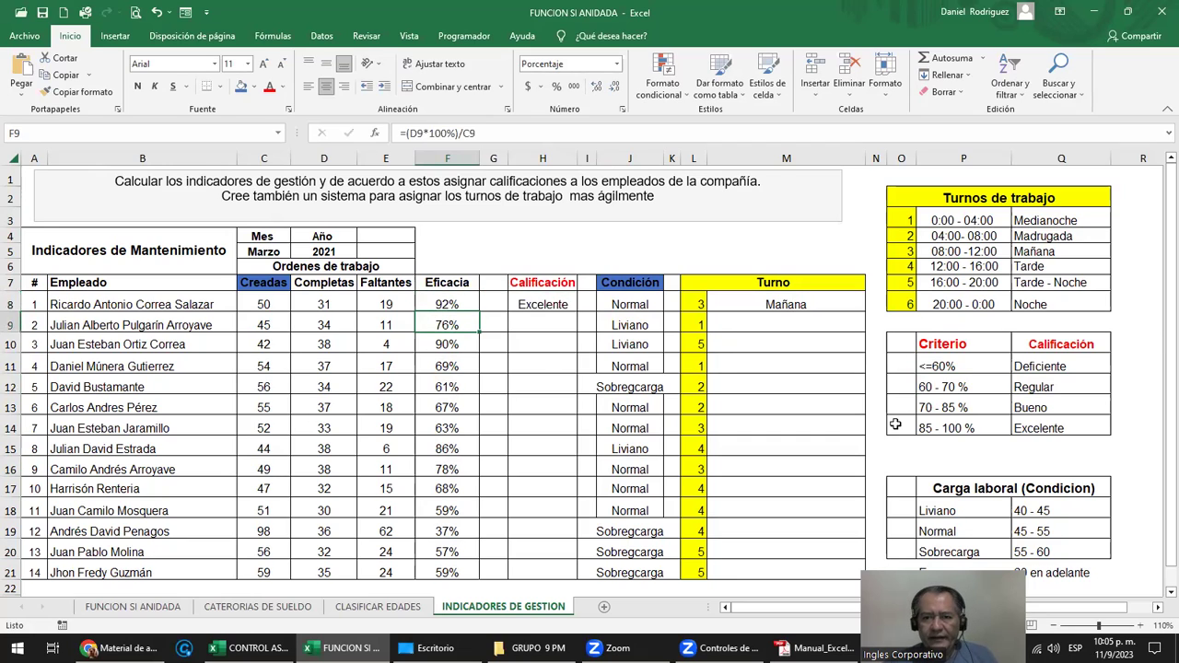
{"action": "left_click_drag", "start_coordinate": [939, 424], "coordinate": [1015, 423]}
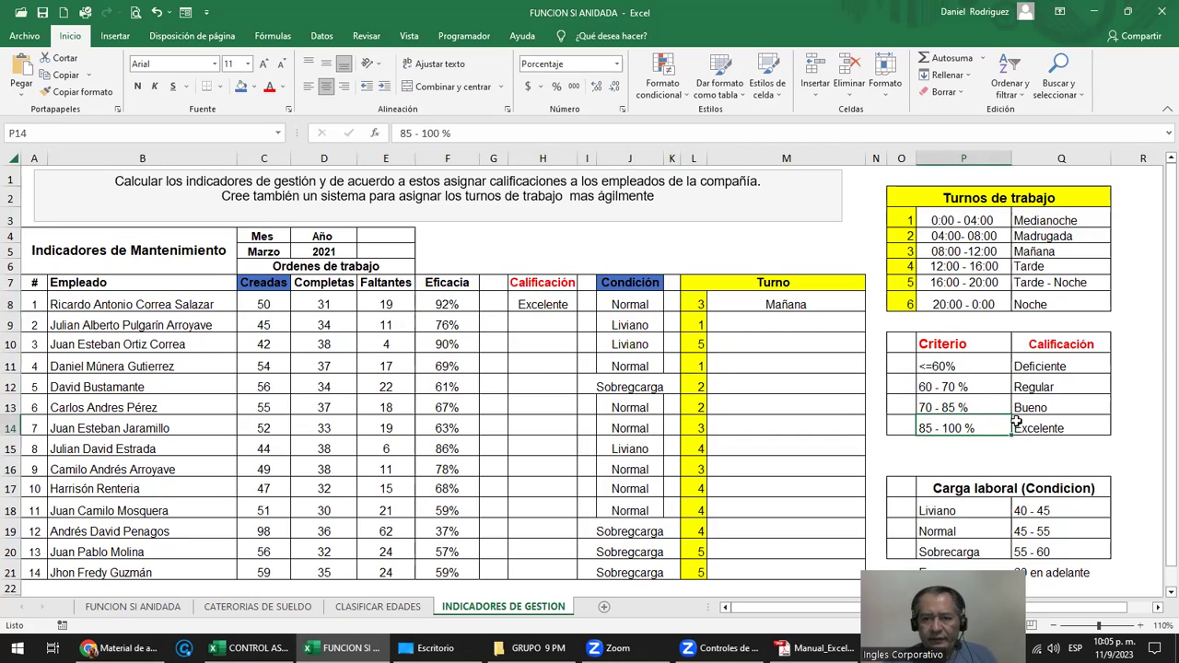
{"action": "left_click_drag", "start_coordinate": [446, 305], "coordinate": [509, 306]}
{"action": "left_click", "coordinate": [458, 306]}
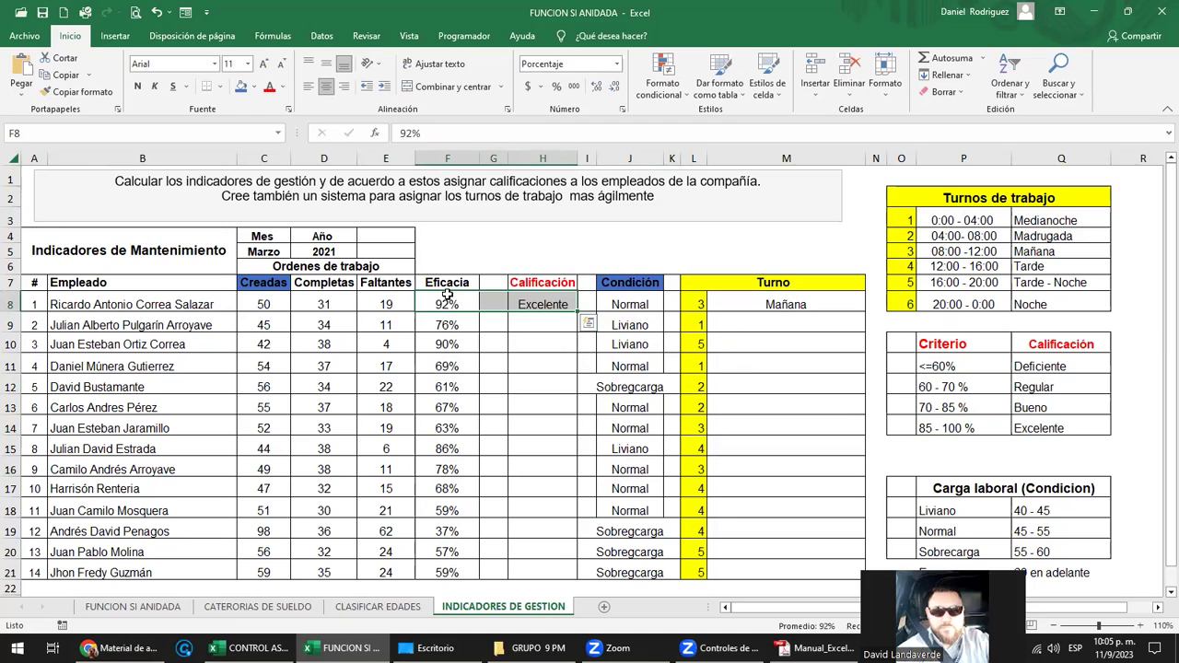
{"action": "type", "text": "0"}
{"action": "key", "text": "Return"}
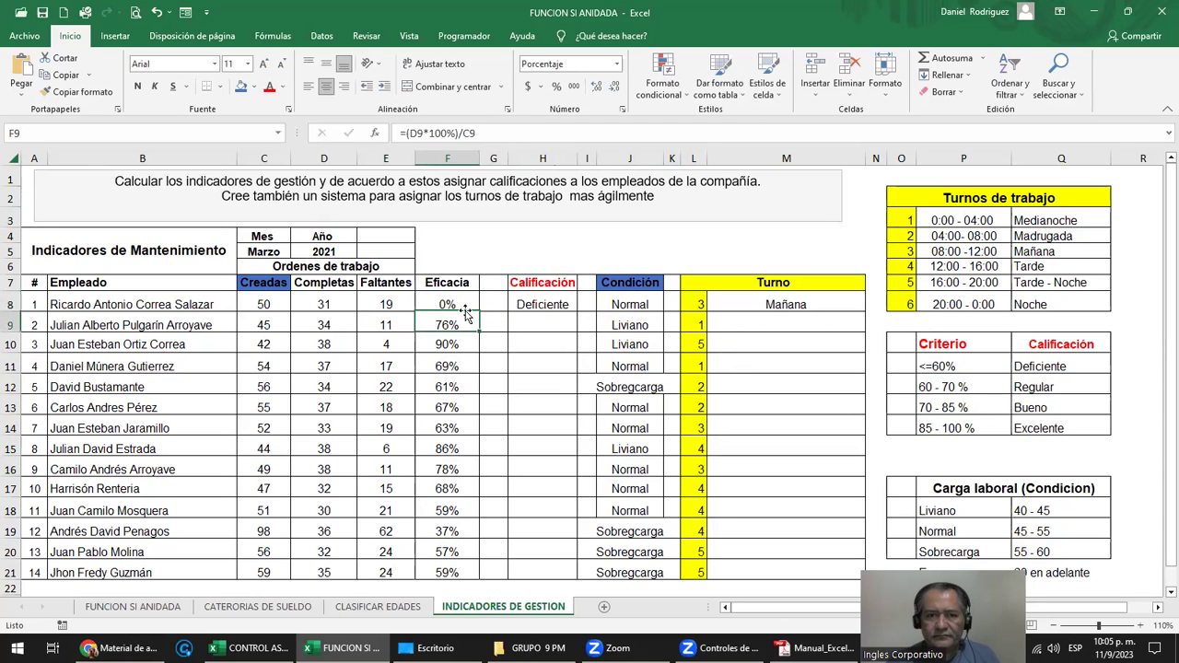
{"action": "left_click", "coordinate": [963, 368]}
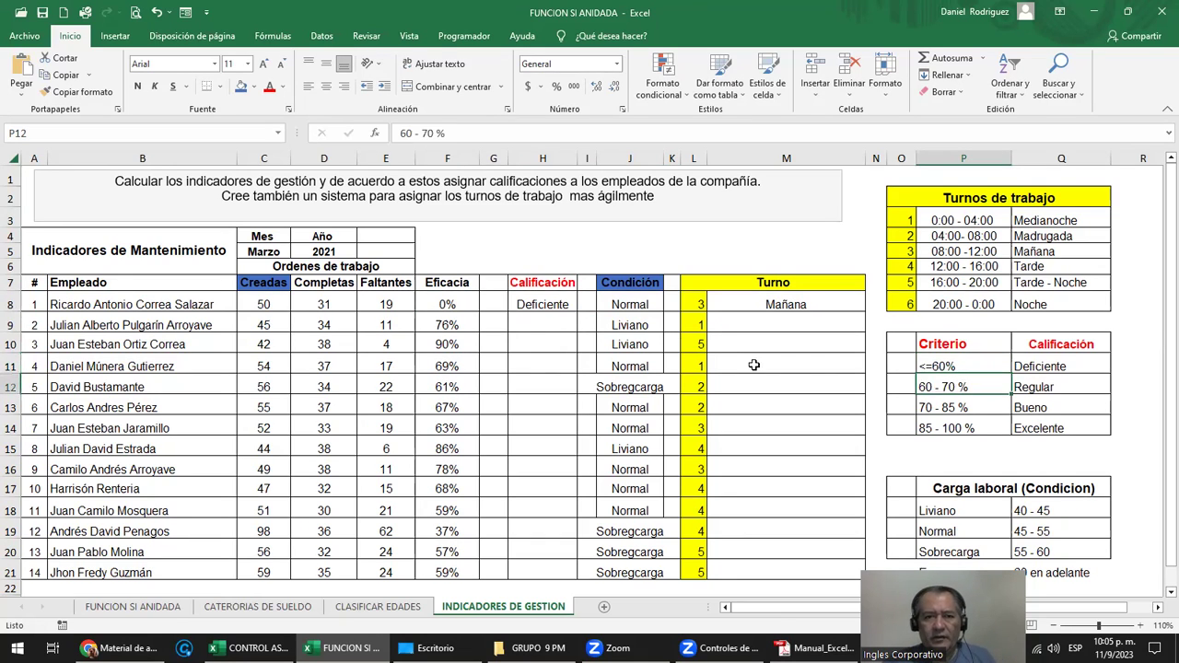
Step: Undo F8 back to =(D8*100%)/C8 and review the Regular to Excelente criteria
{"action": "left_click", "coordinate": [461, 314]}
{"action": "key", "text": "ctrl+z"}
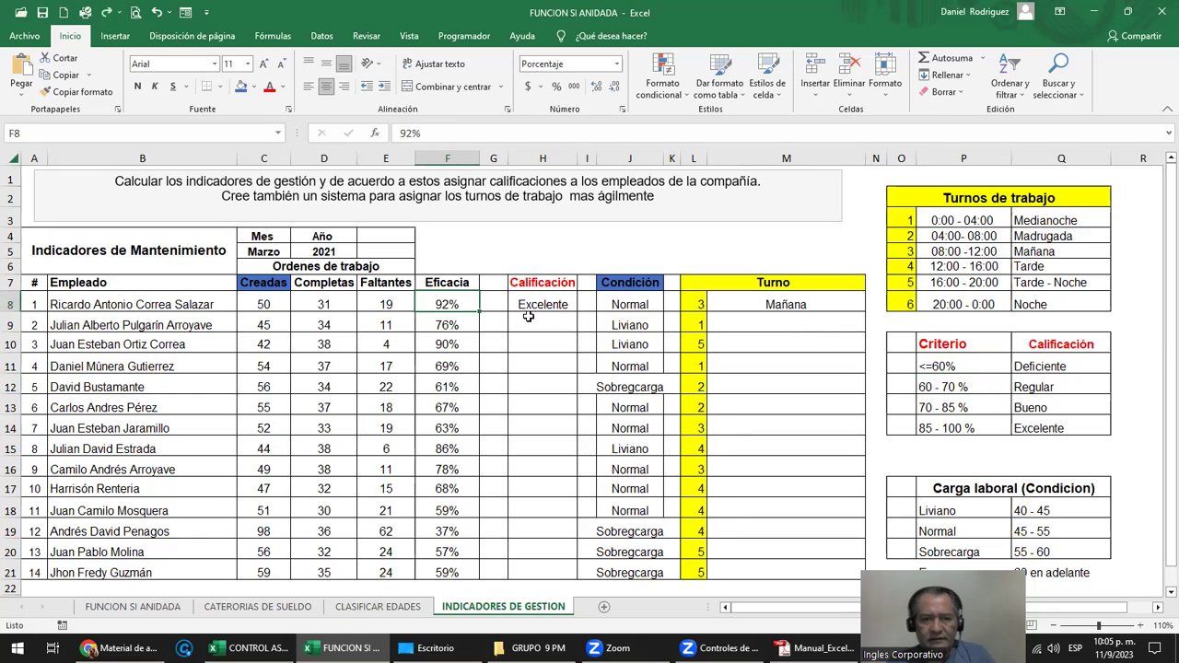
{"action": "key", "text": "ctrl+z"}
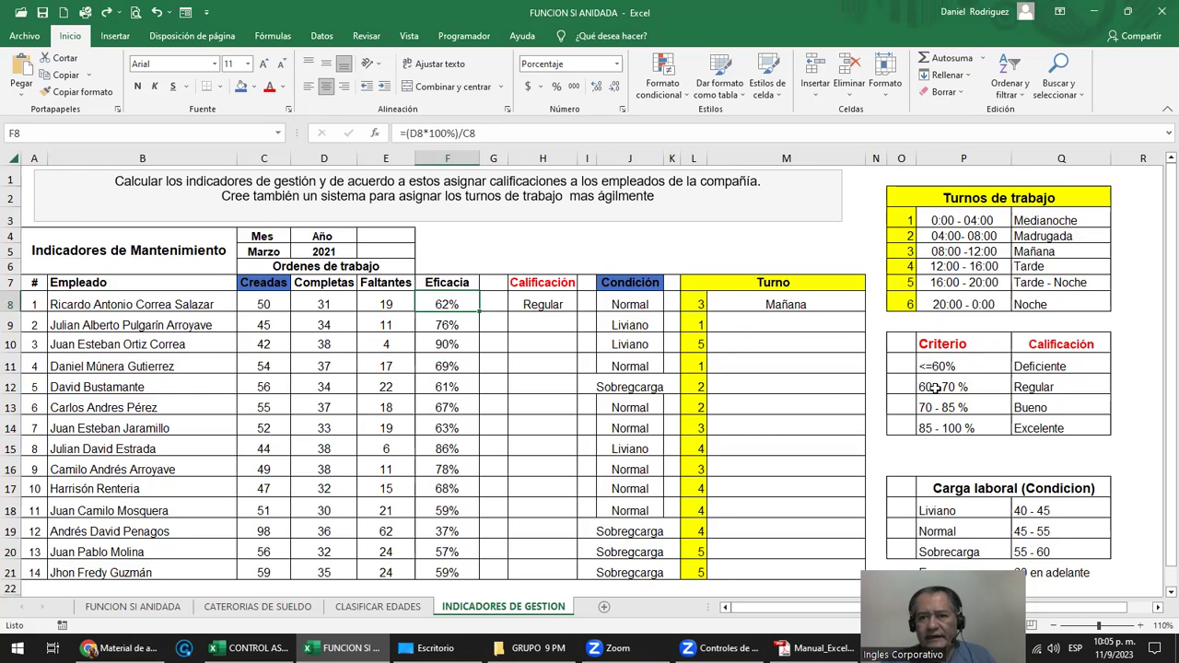
{"action": "left_click", "coordinate": [932, 387]}
{"action": "left_click_drag", "start_coordinate": [932, 387], "coordinate": [1019, 428]}
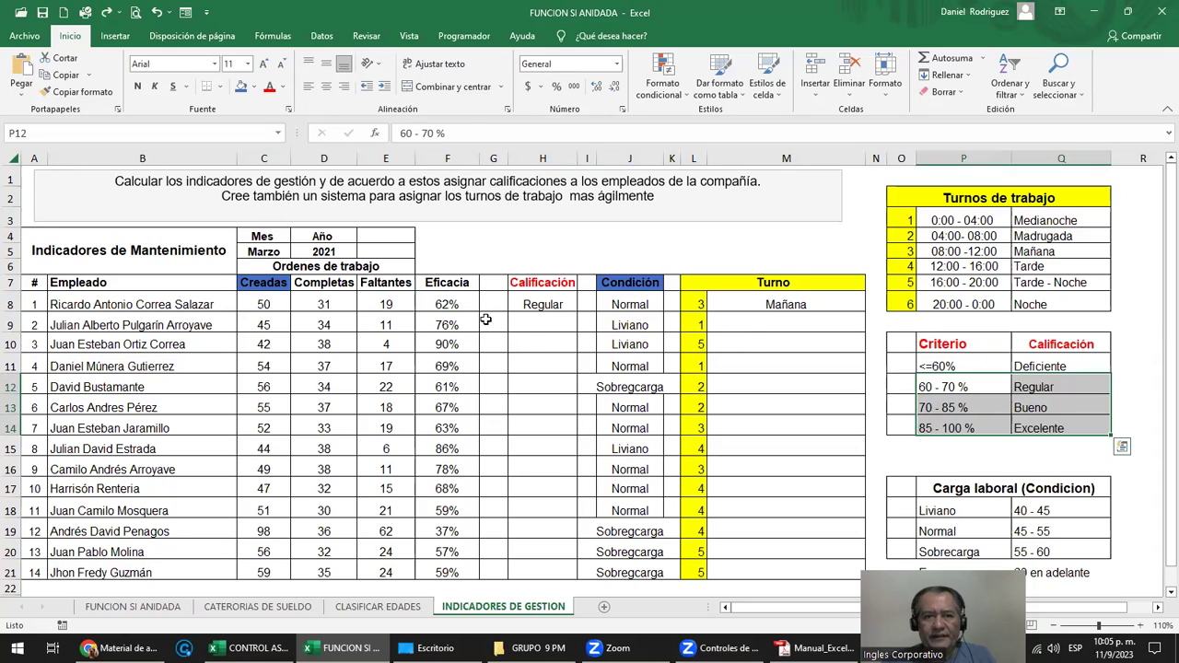
{"action": "left_click", "coordinate": [460, 306]}
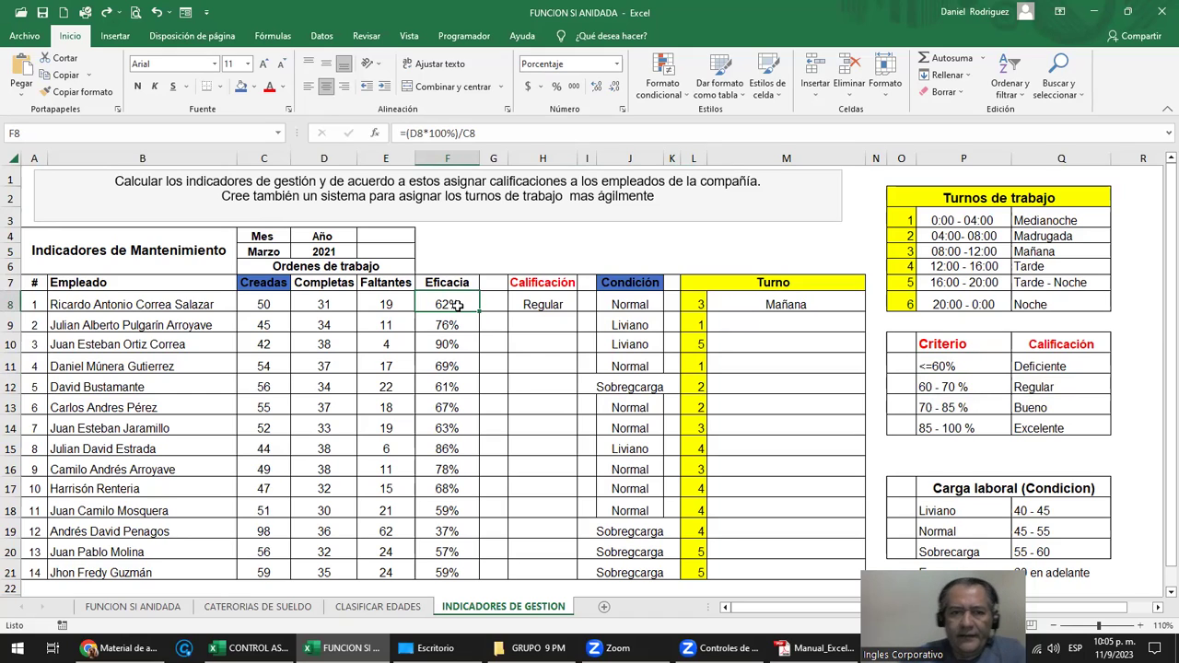
{"action": "left_click", "coordinate": [542, 295]}
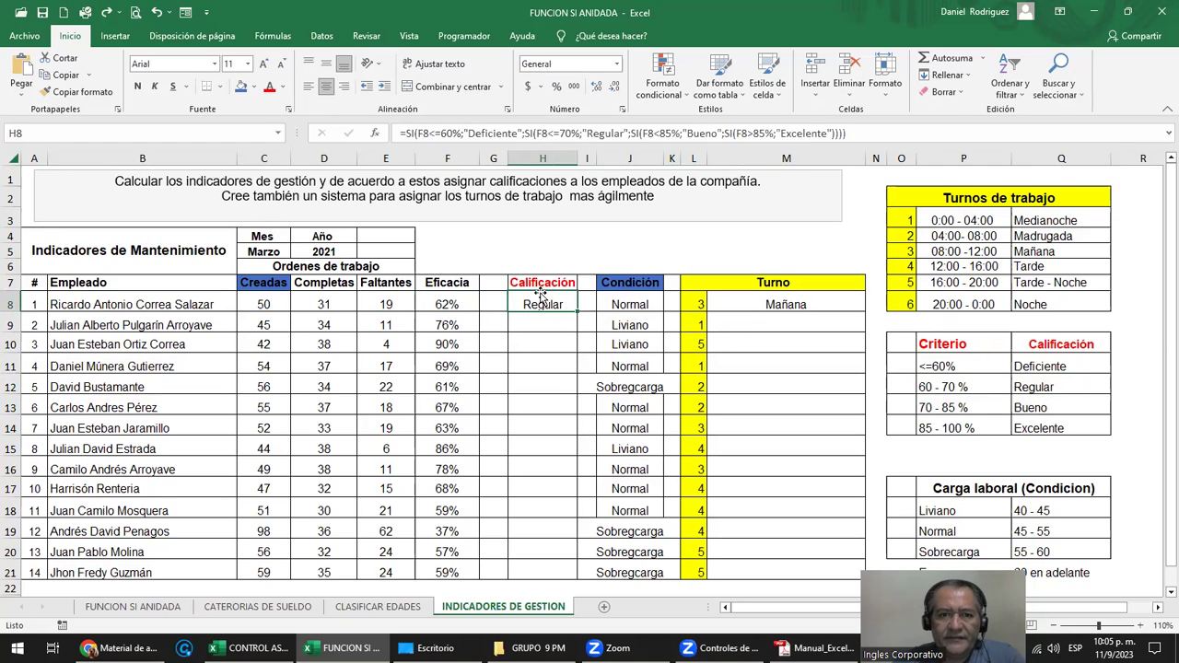
{"action": "left_click", "coordinate": [747, 314], "text": "shift"}
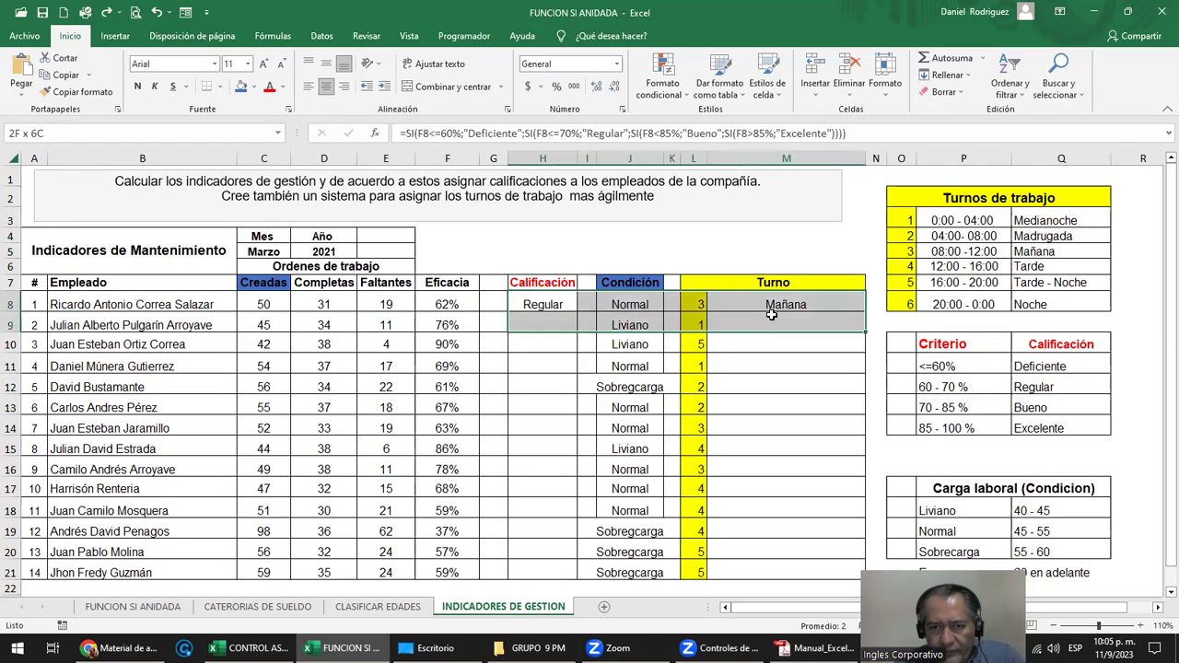
{"action": "left_click", "coordinate": [543, 311]}
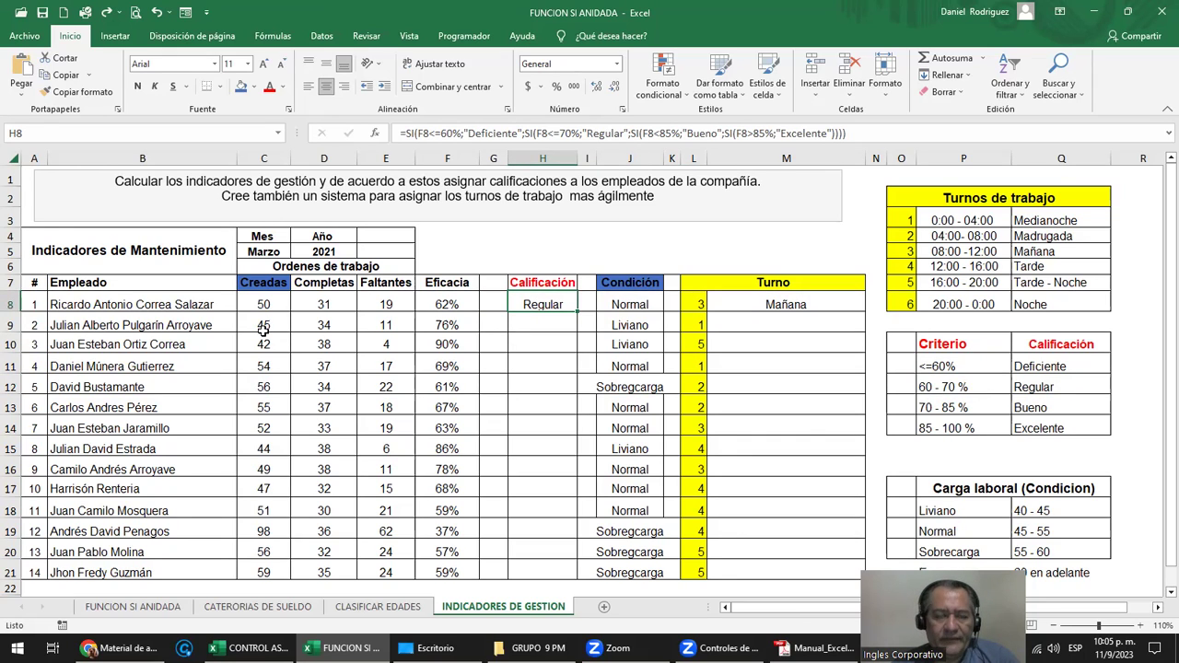
{"action": "double_click", "coordinate": [544, 303]}
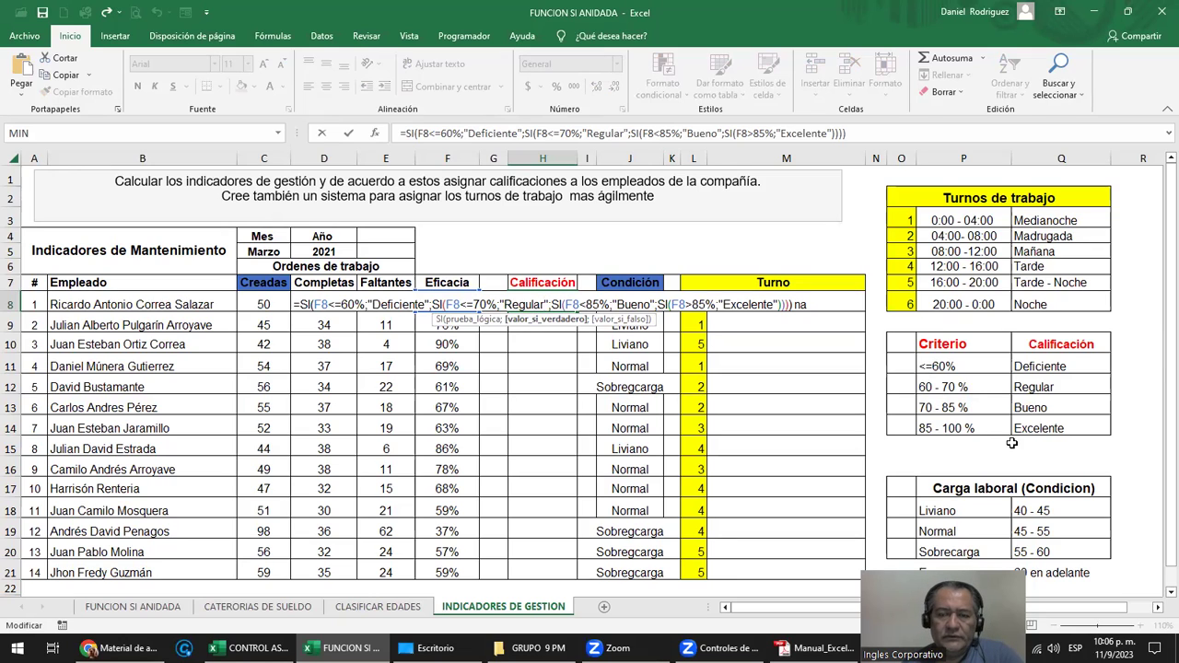
{"action": "left_click", "coordinate": [962, 429]}
{"action": "left_click", "coordinate": [946, 449]}
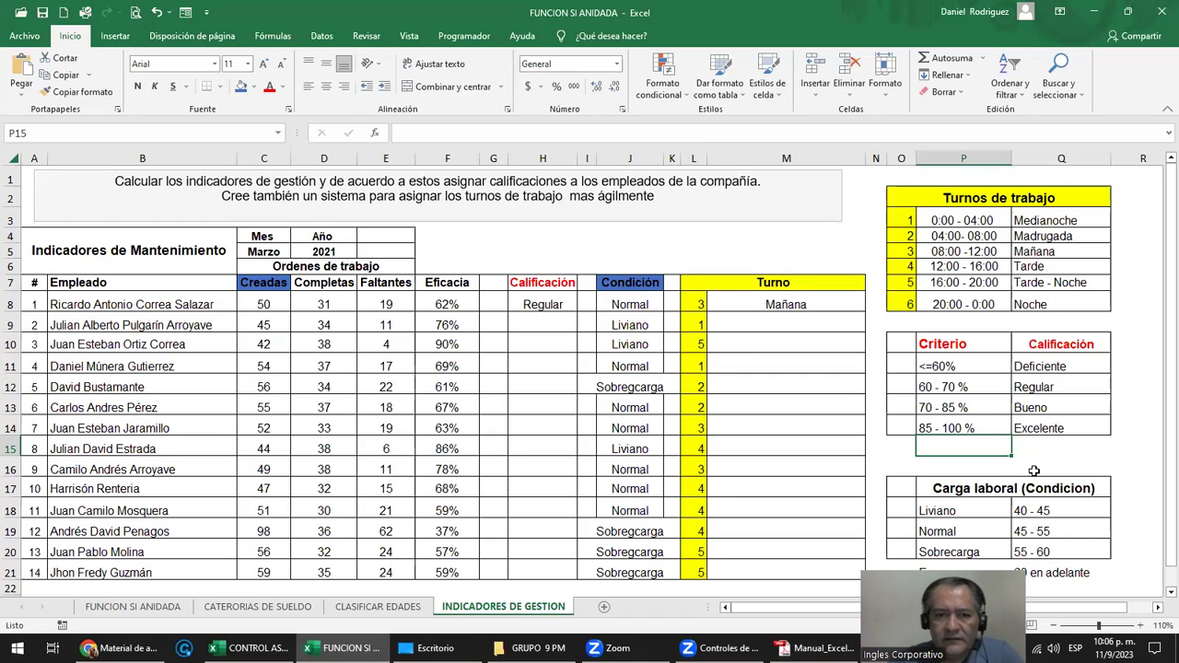
{"action": "left_click", "coordinate": [536, 305]}
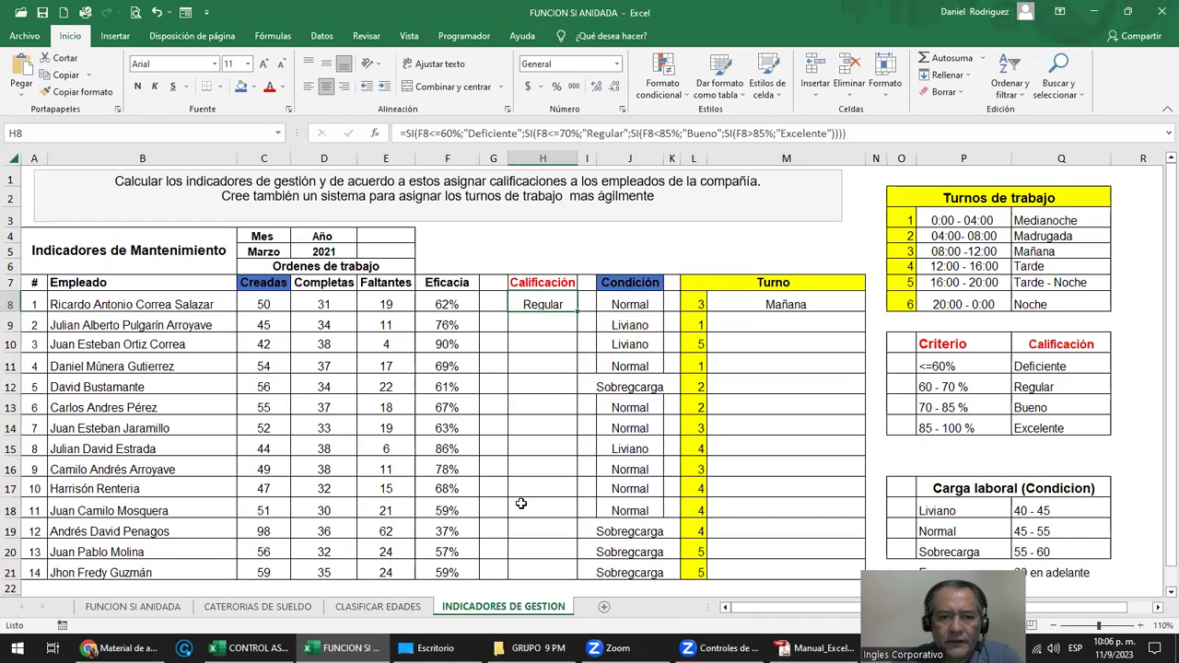
{"action": "left_click", "coordinate": [288, 606]}
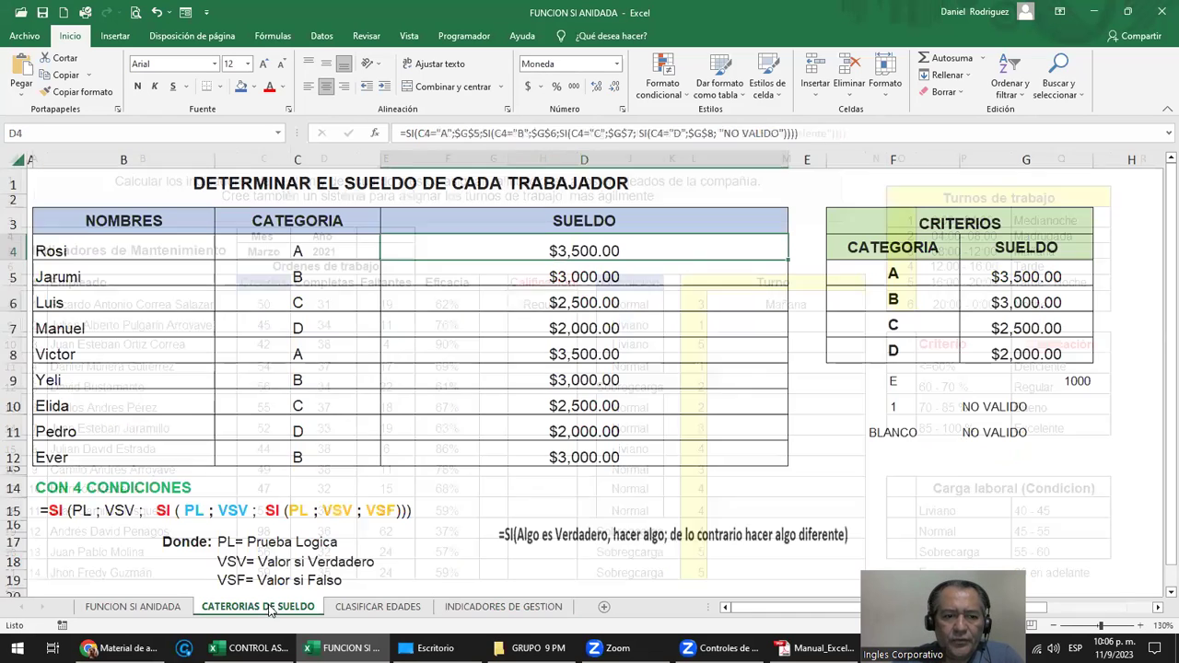
{"action": "left_click", "coordinate": [394, 608]}
{"action": "left_click", "coordinate": [483, 608]}
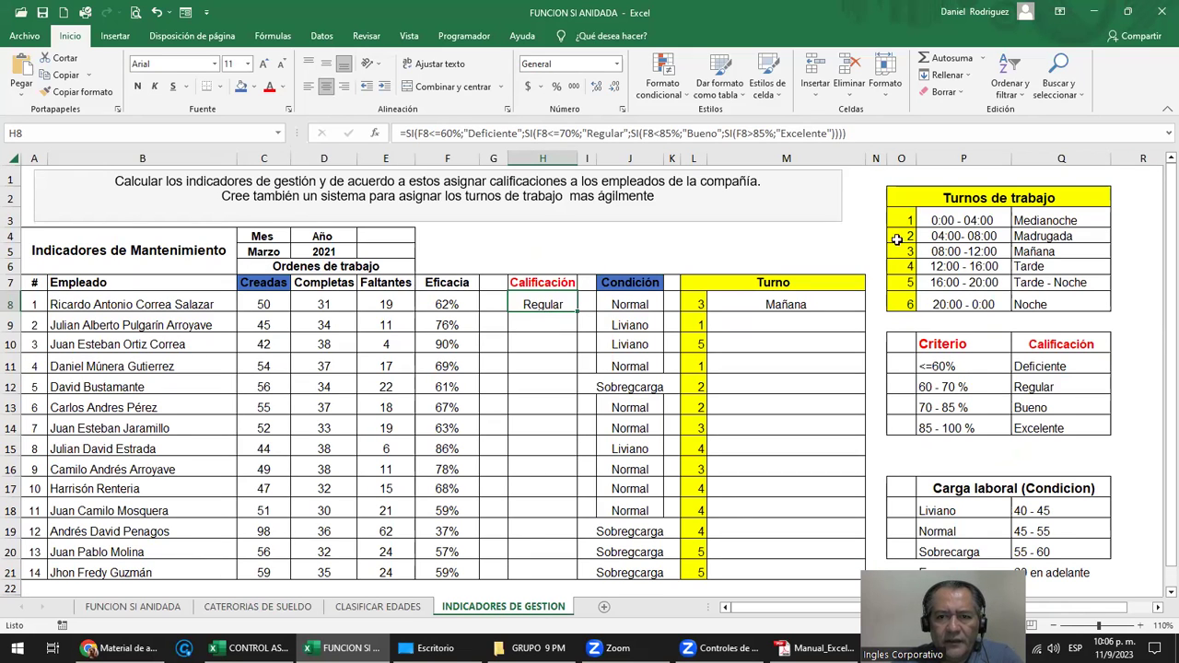
{"action": "left_click_drag", "start_coordinate": [905, 220], "coordinate": [1086, 304]}
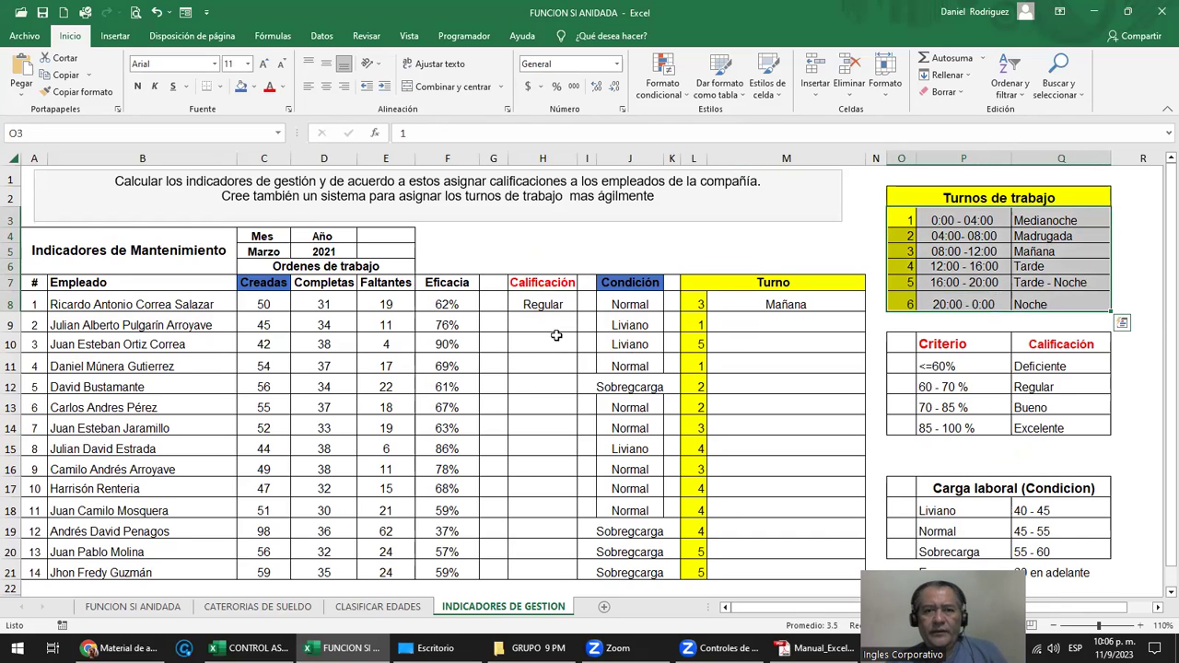
{"action": "left_click", "coordinate": [911, 220]}
{"action": "left_click", "coordinate": [908, 236]}
{"action": "left_click", "coordinate": [902, 251]}
{"action": "left_click", "coordinate": [898, 267]}
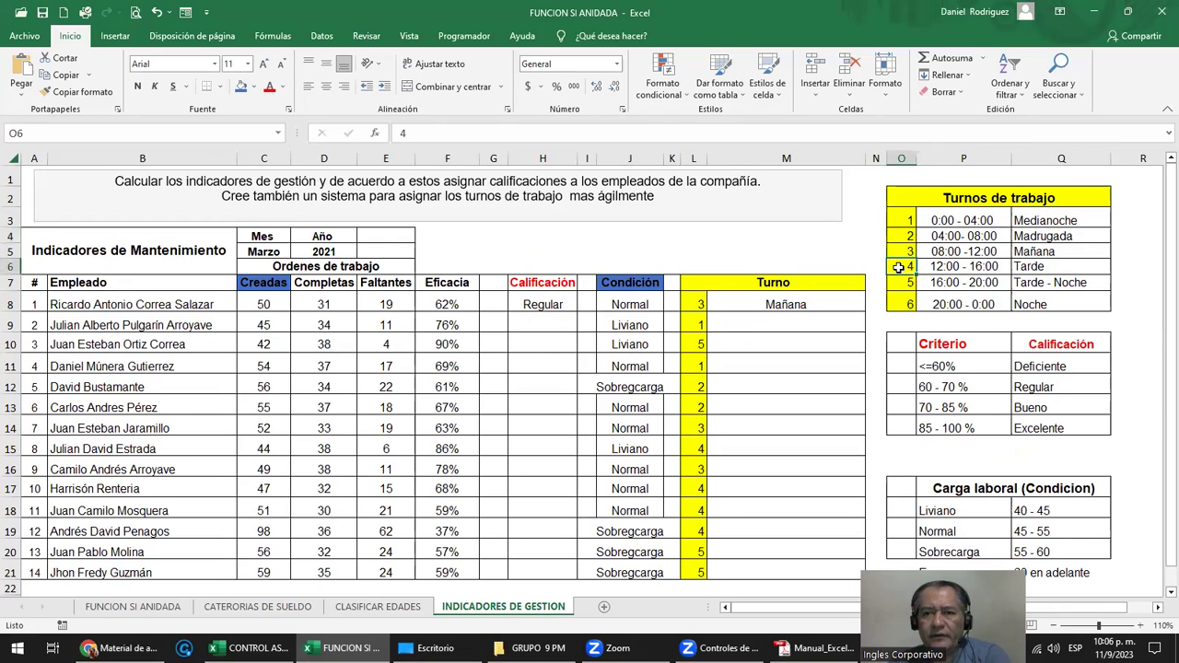
{"action": "left_click", "coordinate": [900, 283]}
{"action": "left_click", "coordinate": [898, 306]}
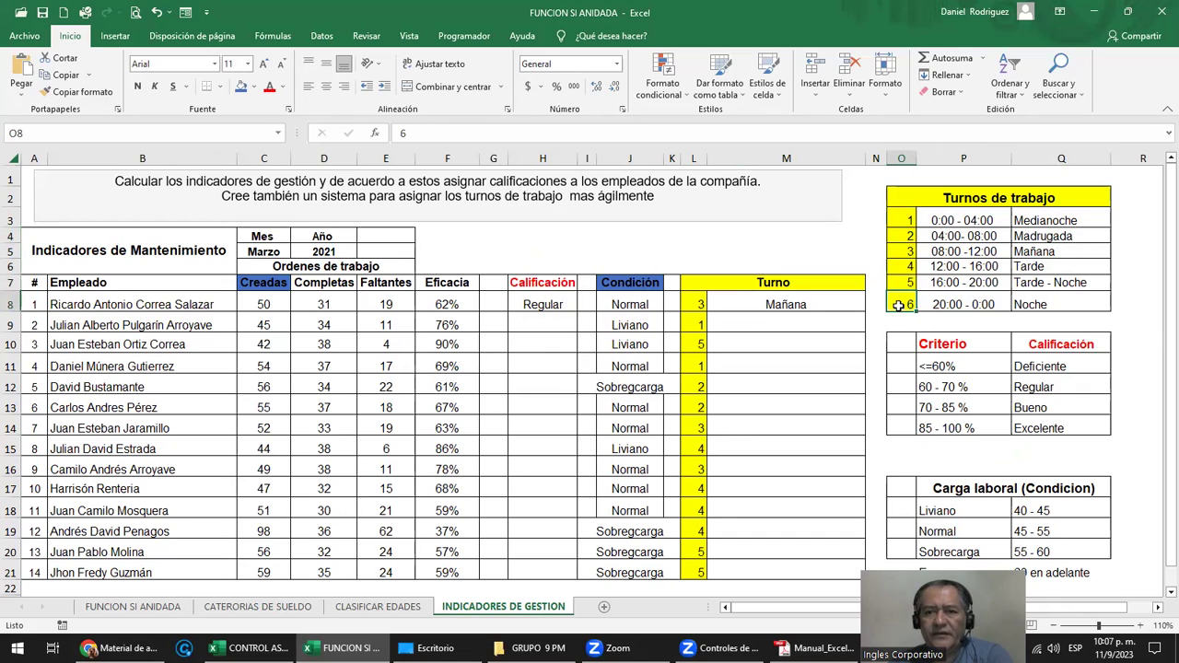
{"action": "left_click", "coordinate": [1035, 320]}
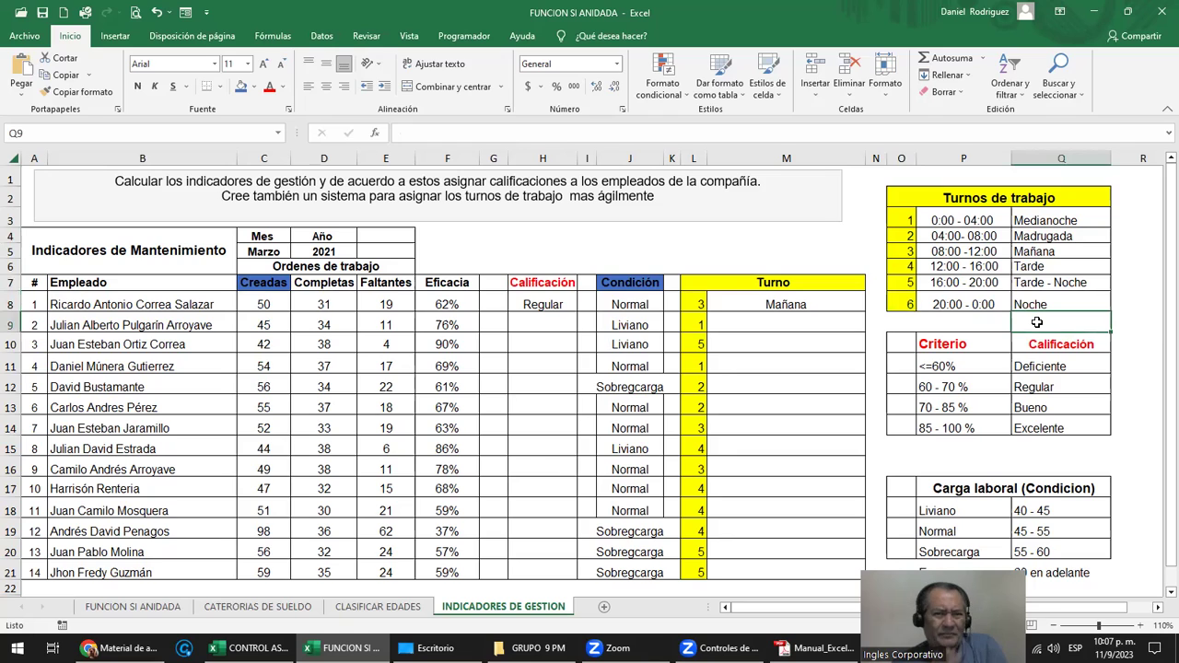
{"action": "double_click", "coordinate": [785, 304]}
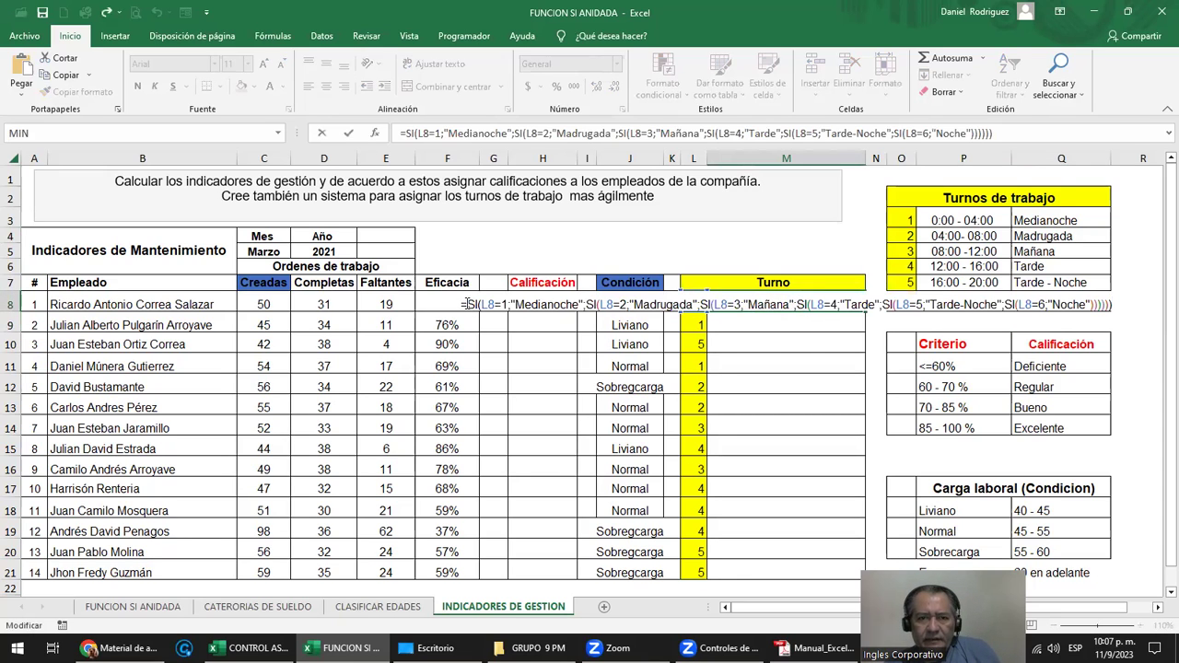
{"action": "left_click", "coordinate": [403, 132]}
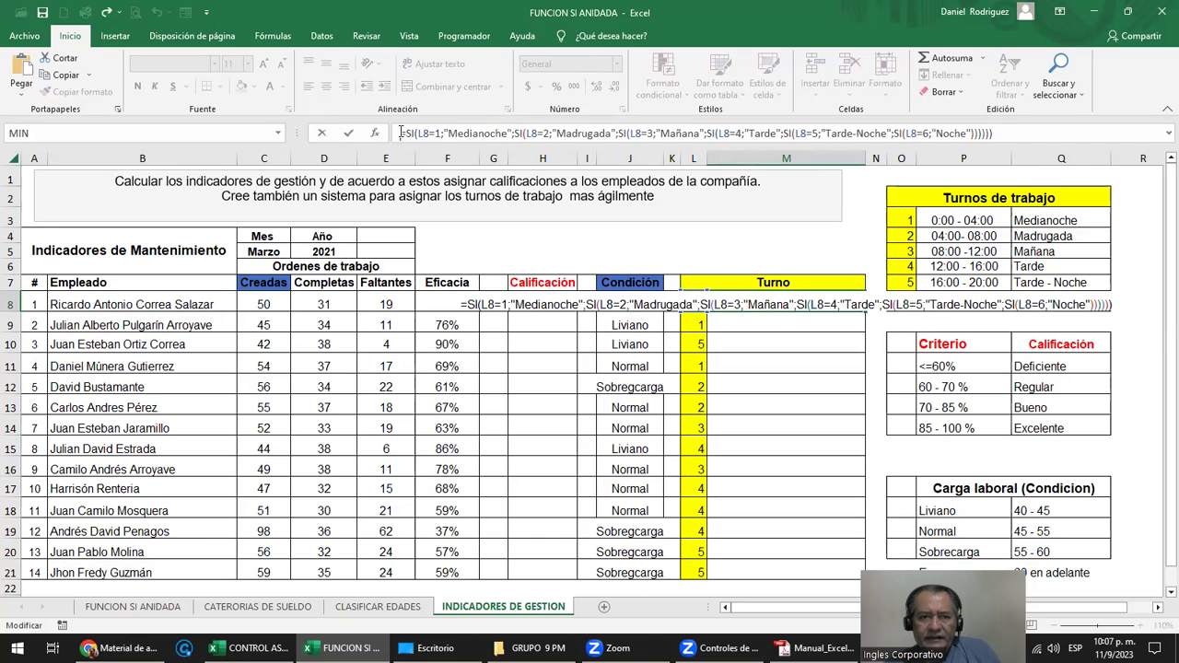
{"action": "left_click_drag", "start_coordinate": [890, 124], "coordinate": [1007, 135]}
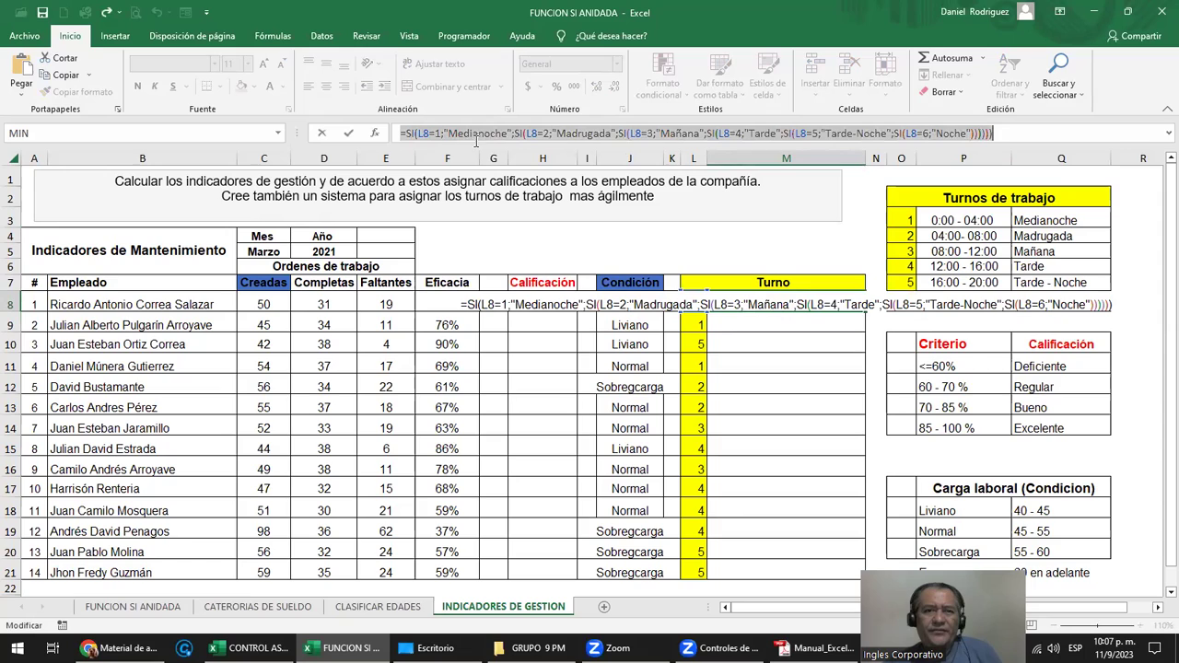
{"action": "left_click", "coordinate": [425, 134]}
{"action": "left_click", "coordinate": [465, 133]}
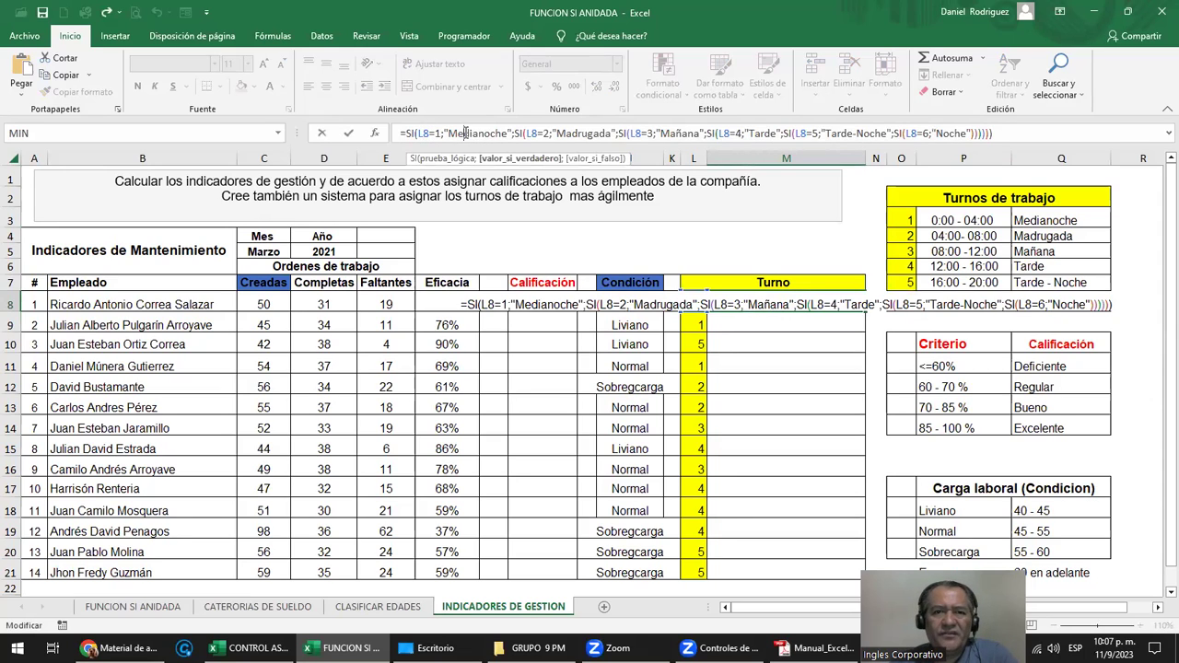
{"action": "left_click", "coordinate": [572, 134]}
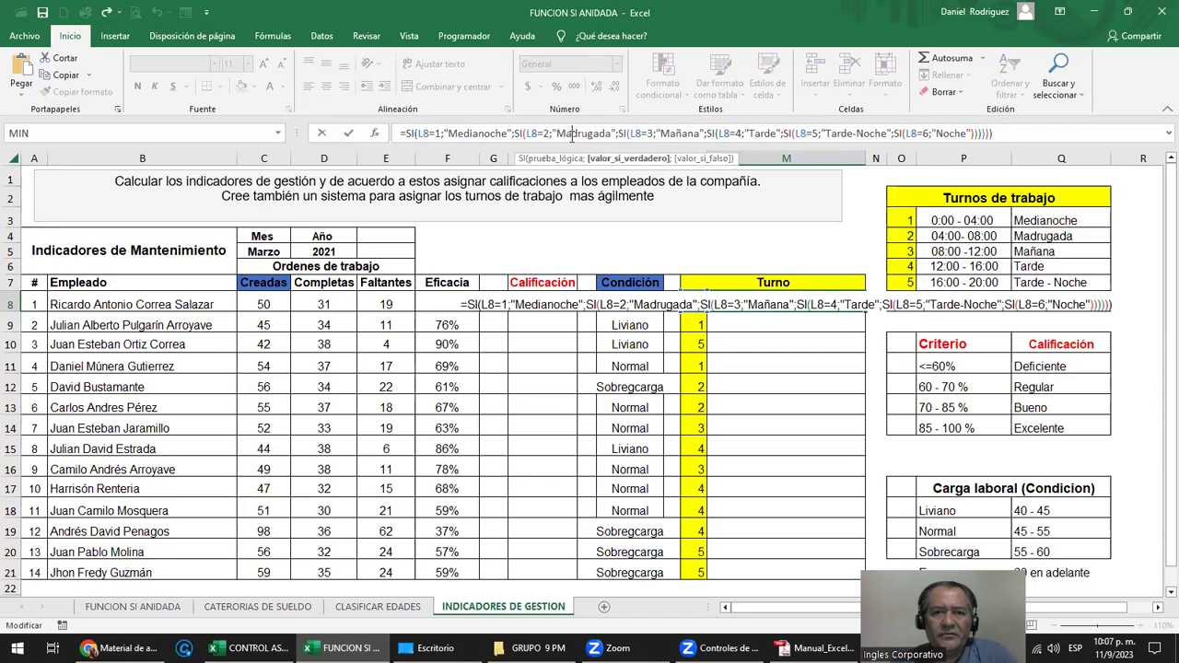
{"action": "left_click", "coordinate": [673, 134]}
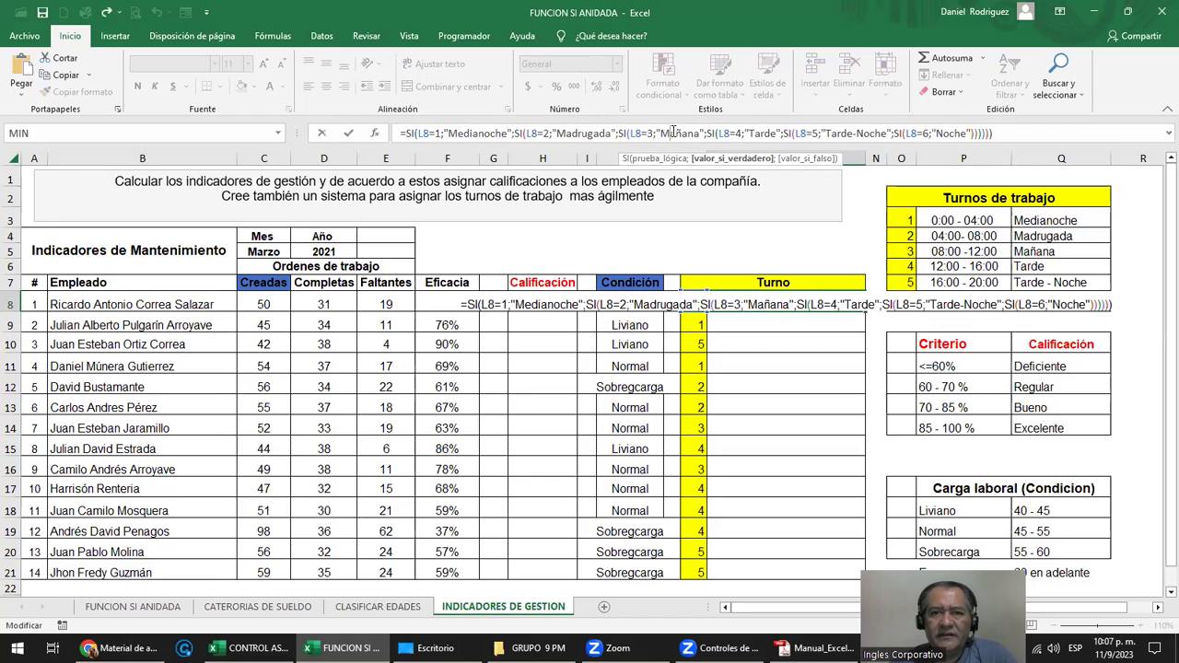
{"action": "left_click", "coordinate": [754, 133]}
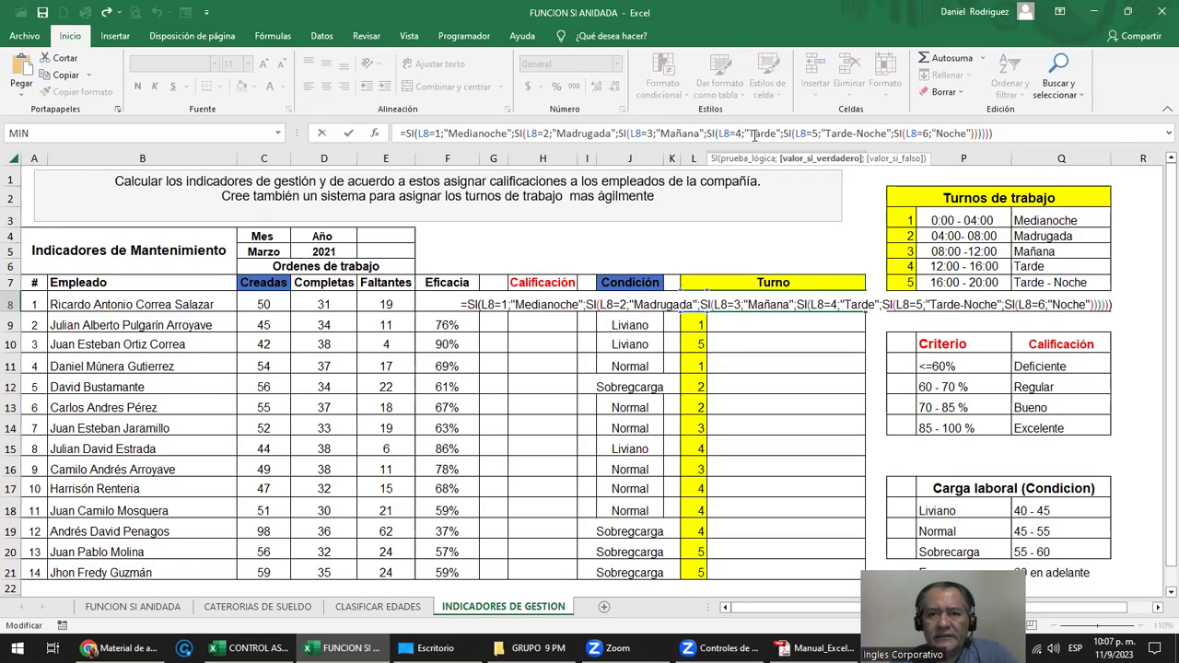
{"action": "left_click", "coordinate": [852, 133]}
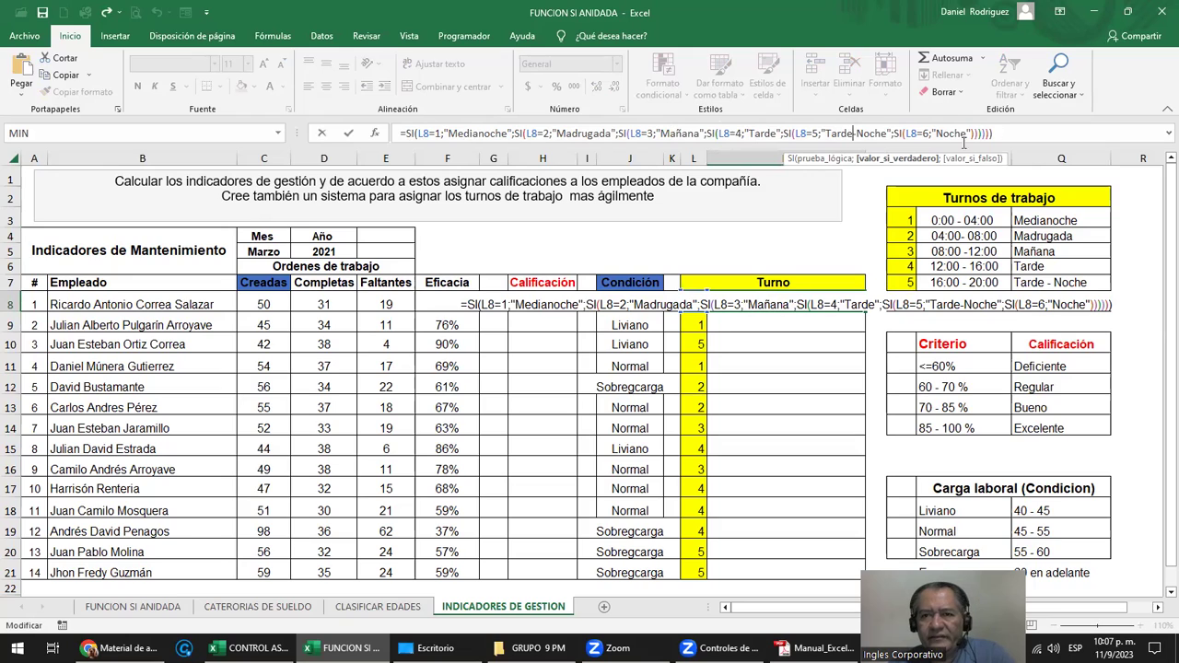
{"action": "left_click", "coordinate": [956, 133]}
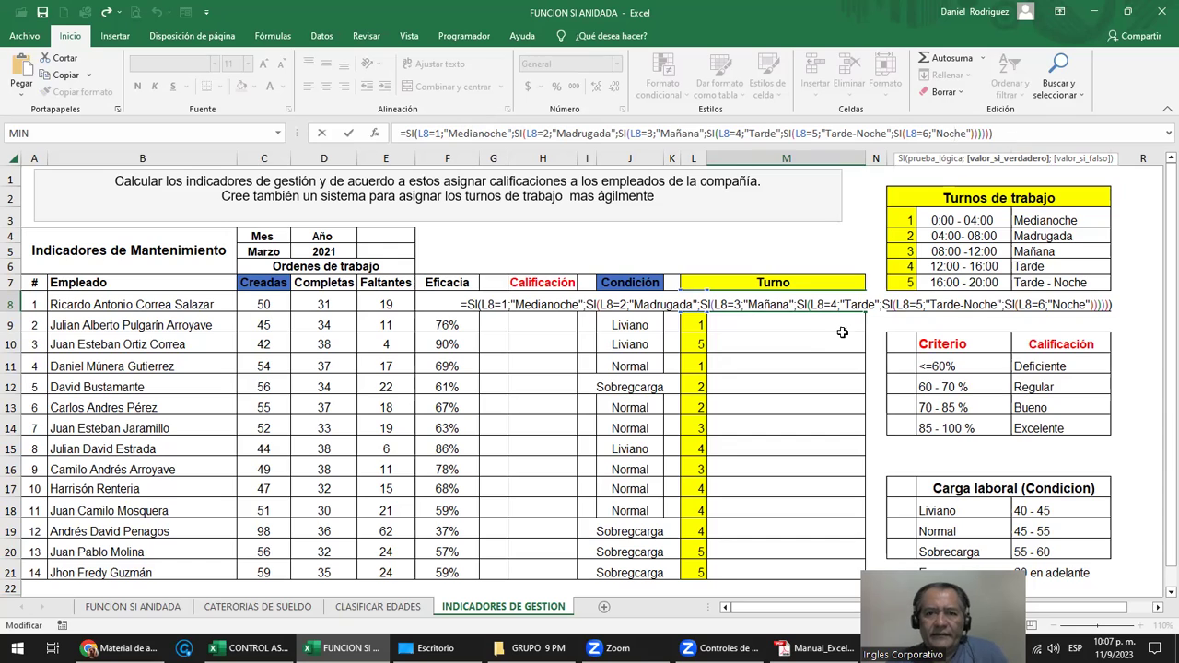
{"action": "key", "text": "ctrl+Return"}
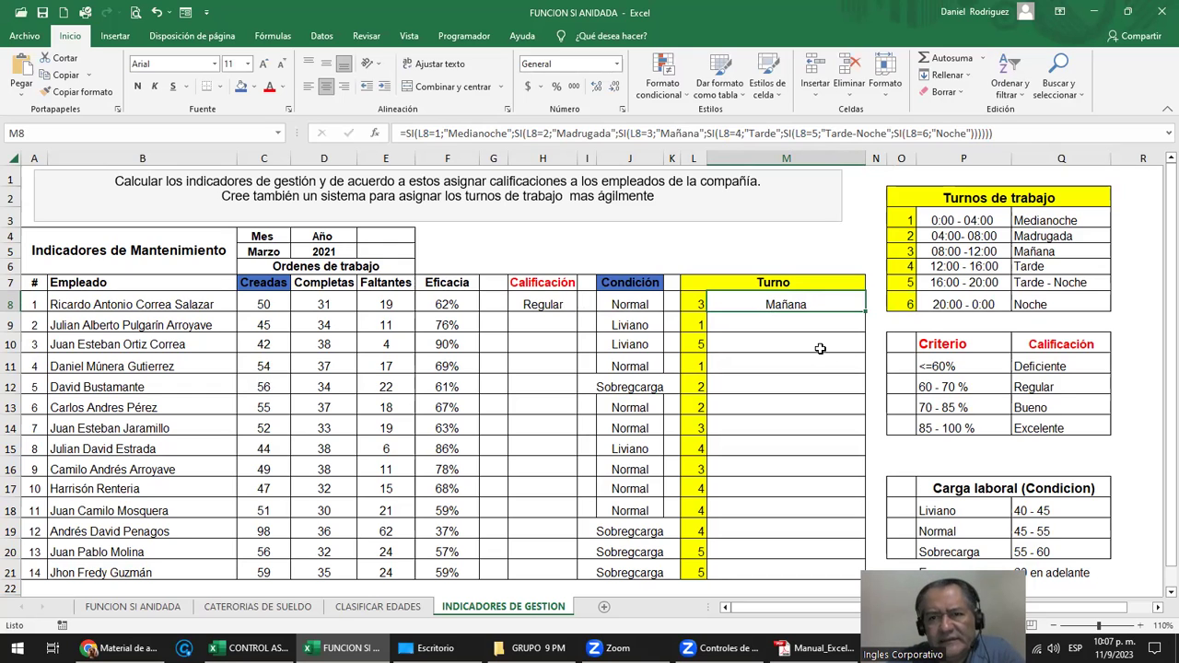
{"action": "left_click_drag", "start_coordinate": [994, 134], "coordinate": [389, 134]}
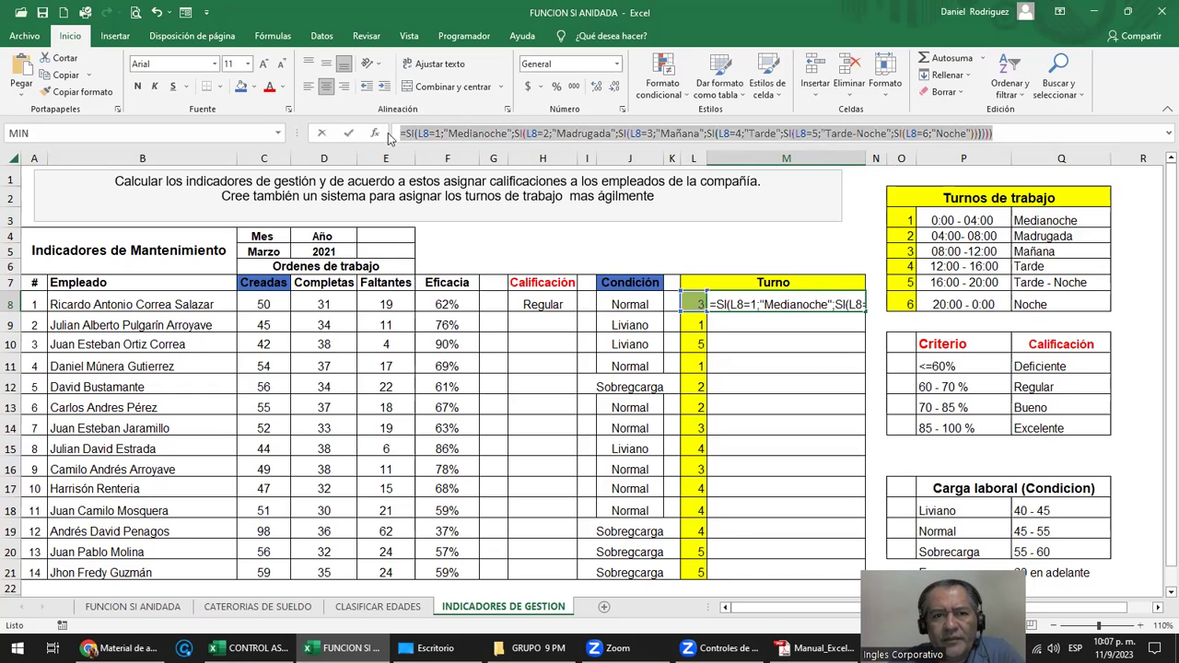
{"action": "left_click", "coordinate": [423, 138]}
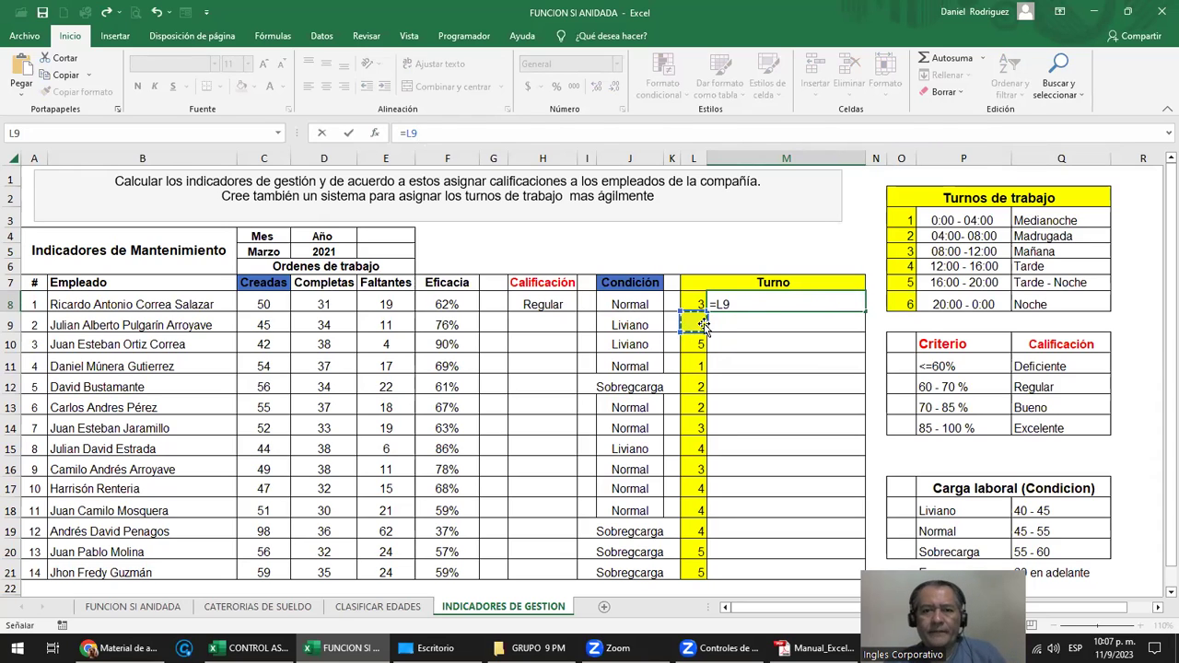
{"action": "key", "text": "ctrl+Return"}
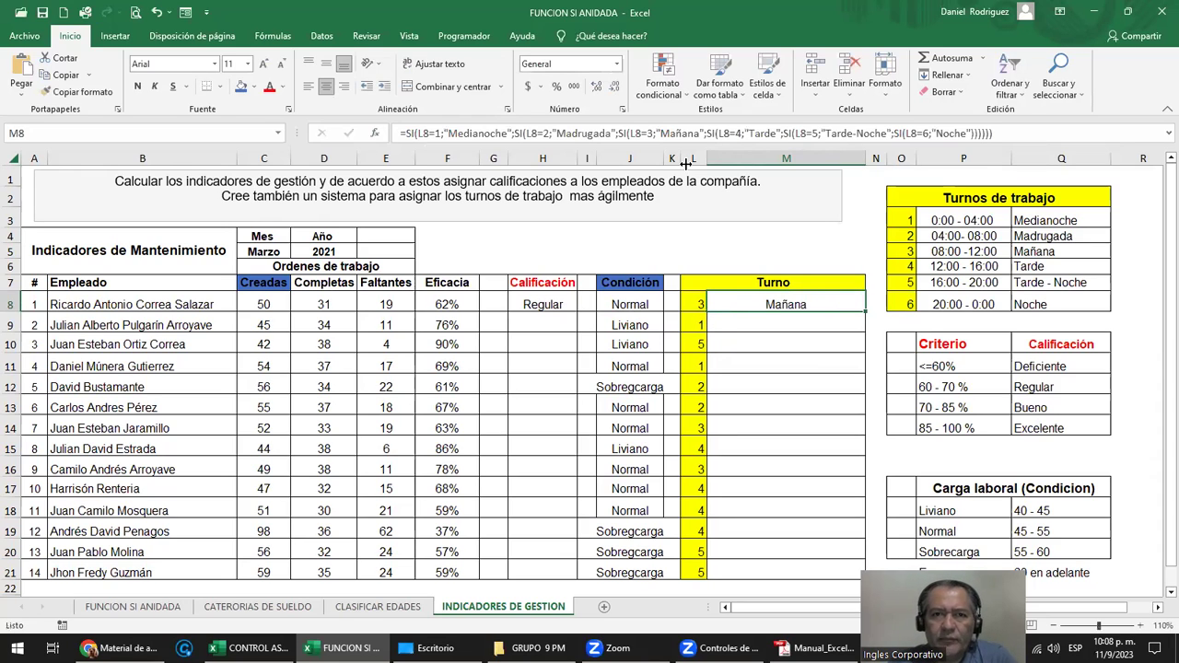